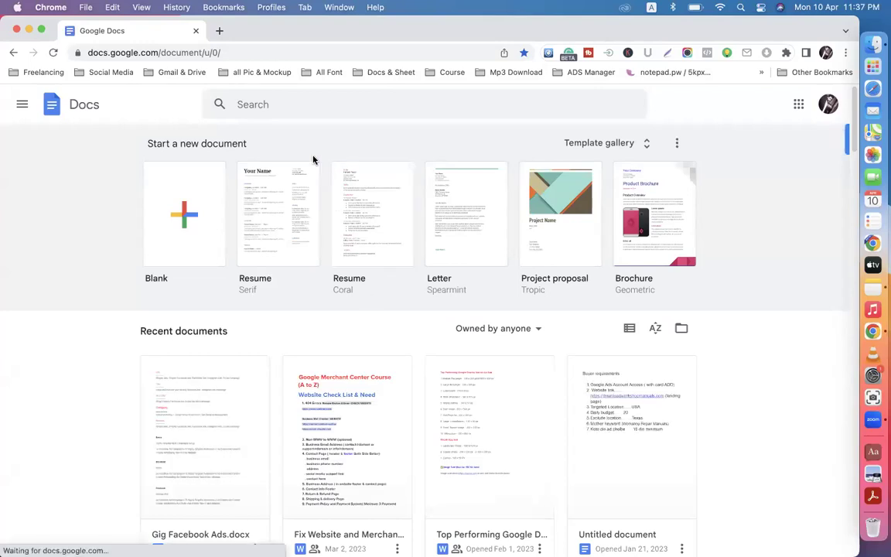
- Look through the recent documents in Google Docs for existing Fiverr gig files
scroll(246, 130, down, 6)
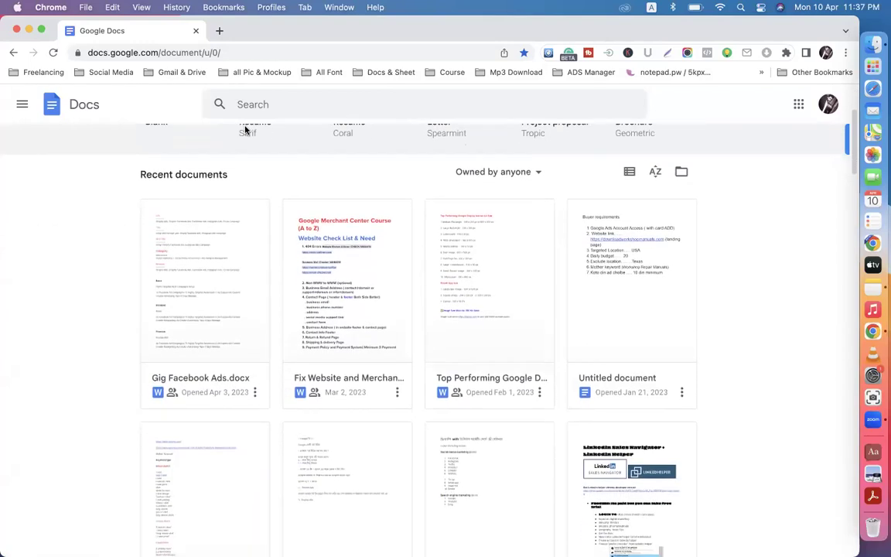
scroll(245, 130, down, 8)
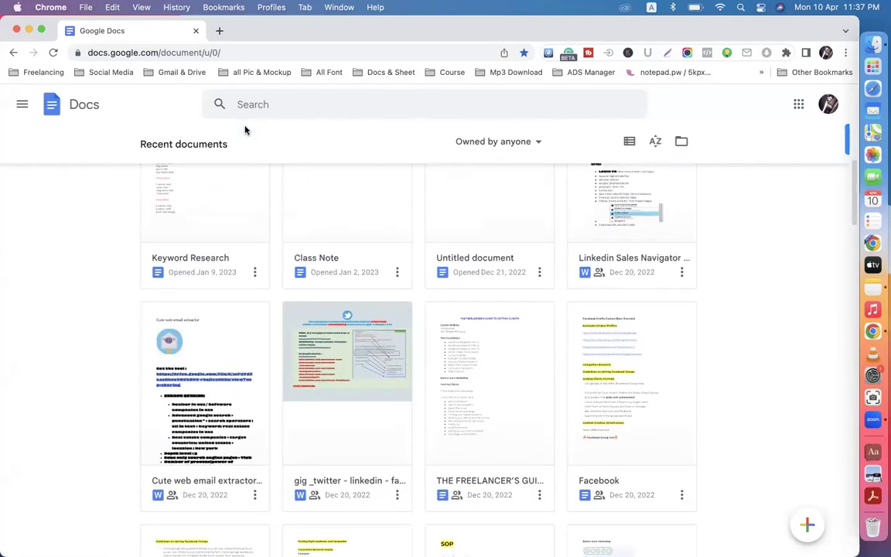
scroll(245, 130, down, 15)
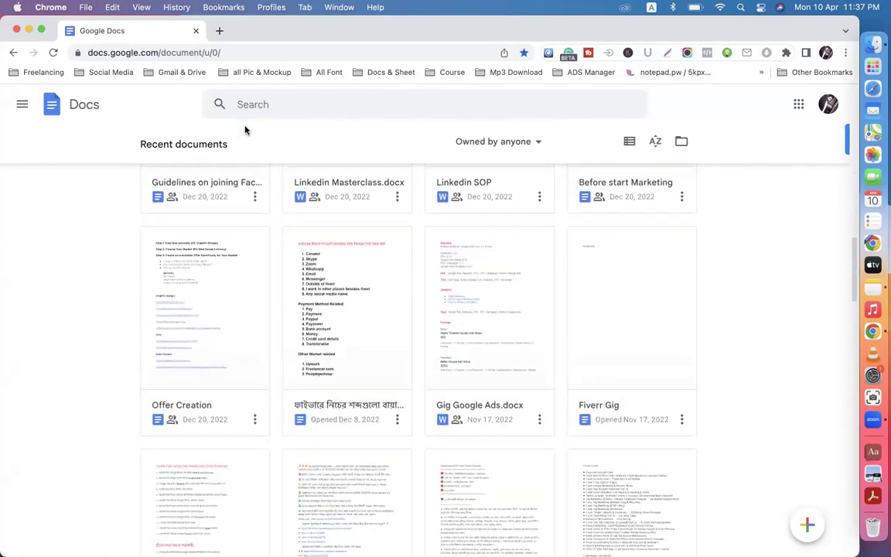
scroll(245, 130, up, 20)
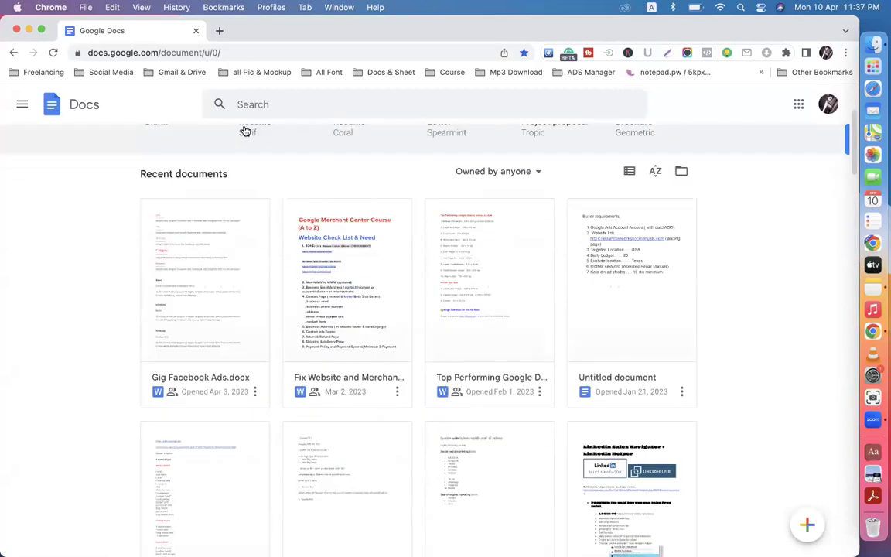
click(251, 104)
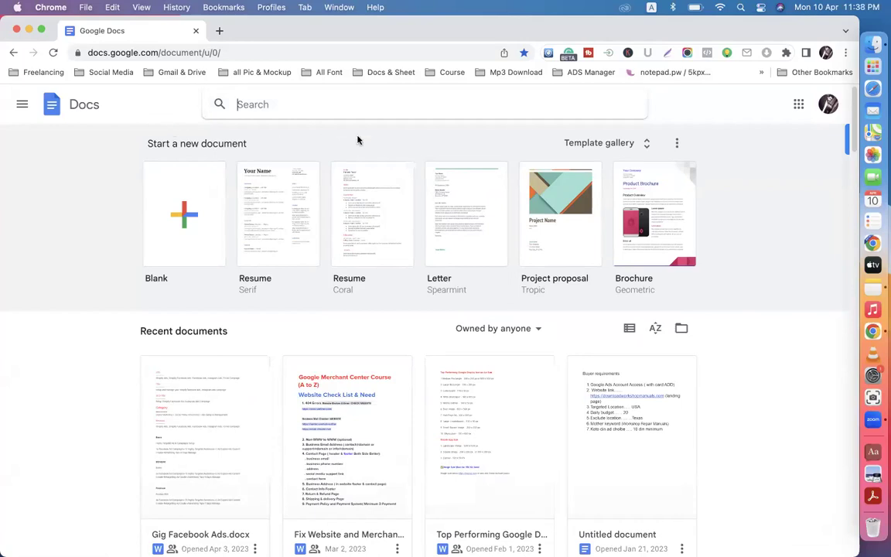
- Open Google Drive's My Drive in a new tab and close the Google Docs tab
click(219, 31)
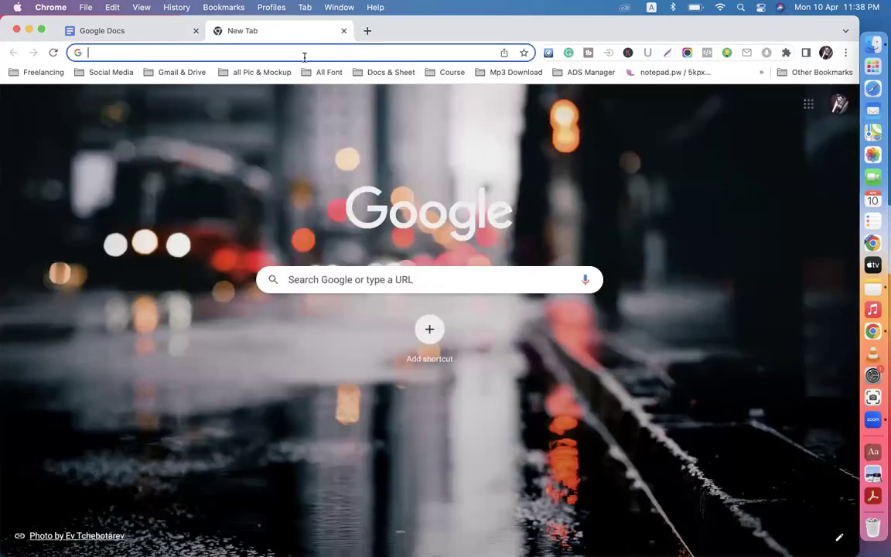
click(379, 74)
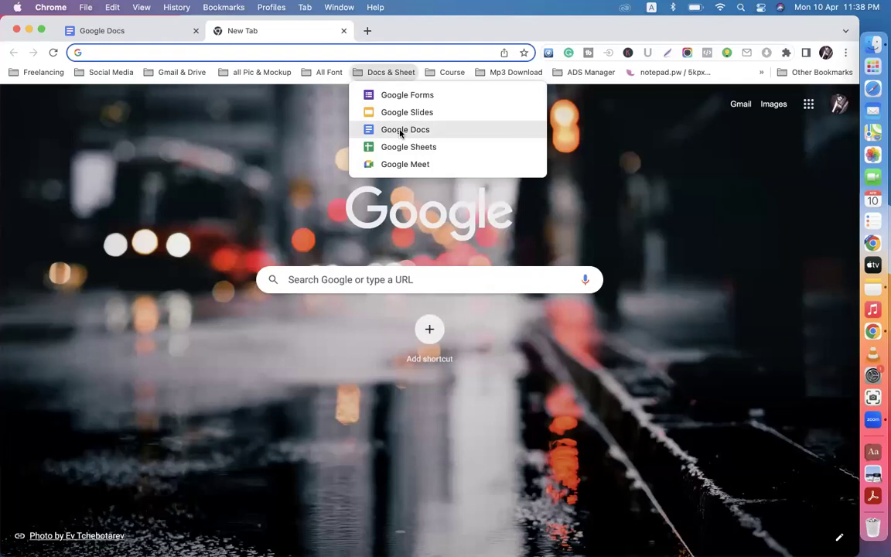
mouse_move(166, 66)
click(199, 128)
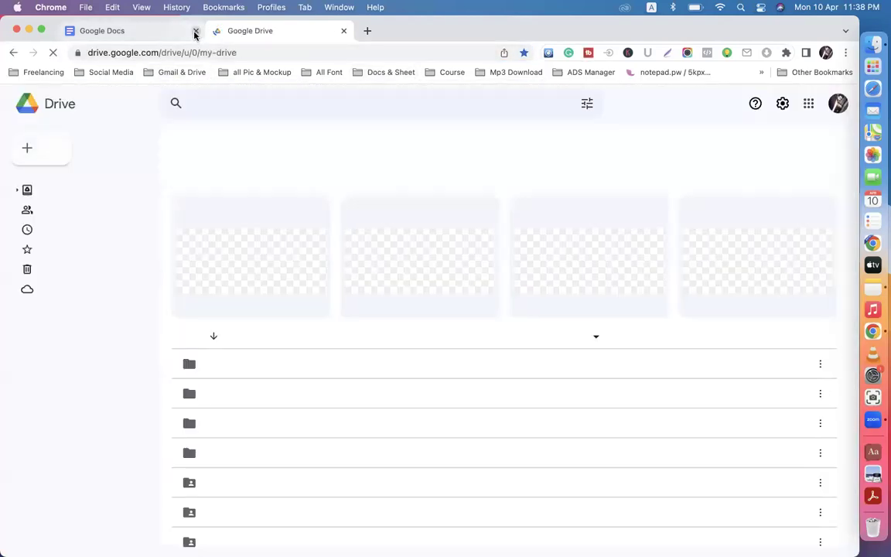
scroll(248, 224, down, 5)
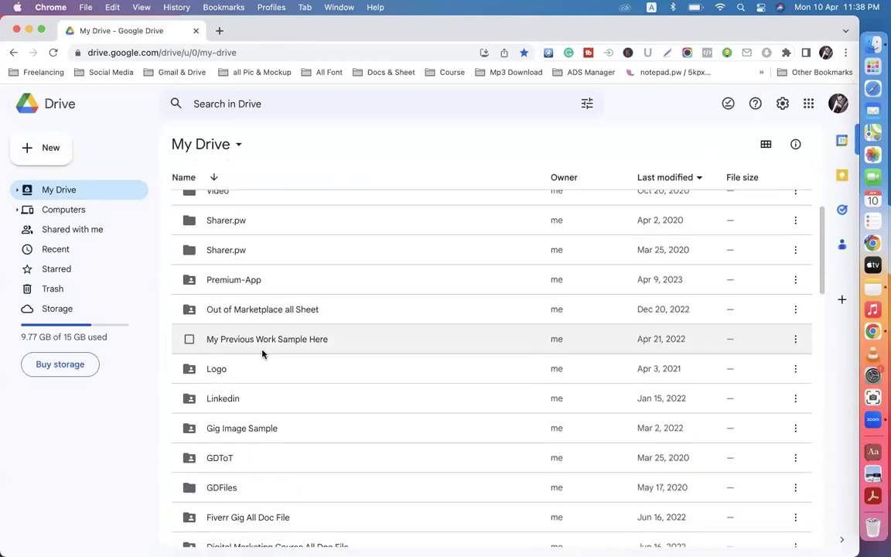
scroll(262, 352, down, 2)
double_click(256, 379)
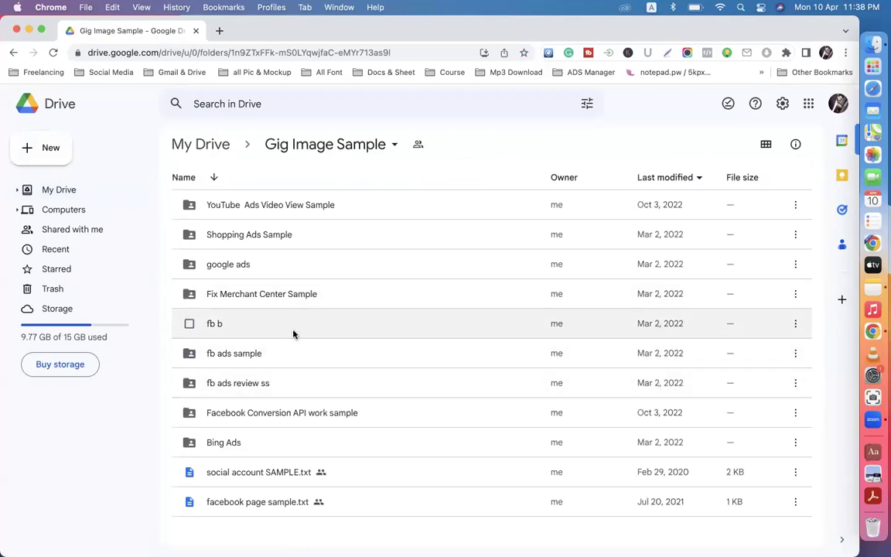
click(14, 52)
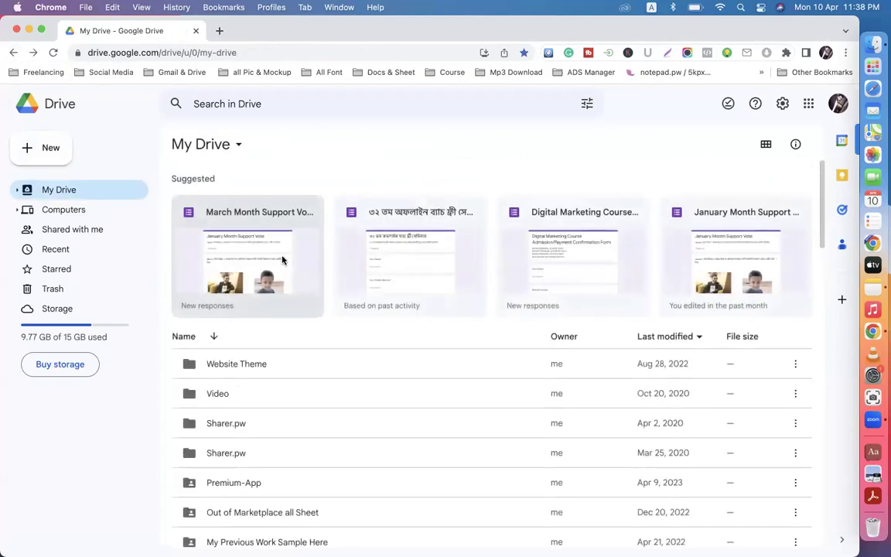
- Open Gig Google Ads.docx from the Fiverr Gig All Doc File folder in My Drive
scroll(298, 352, down, 5)
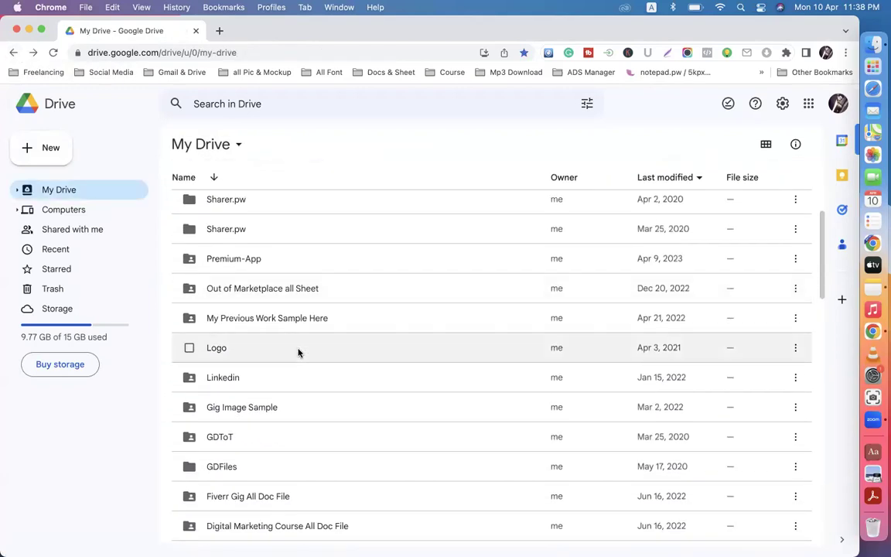
scroll(299, 353, down, 4)
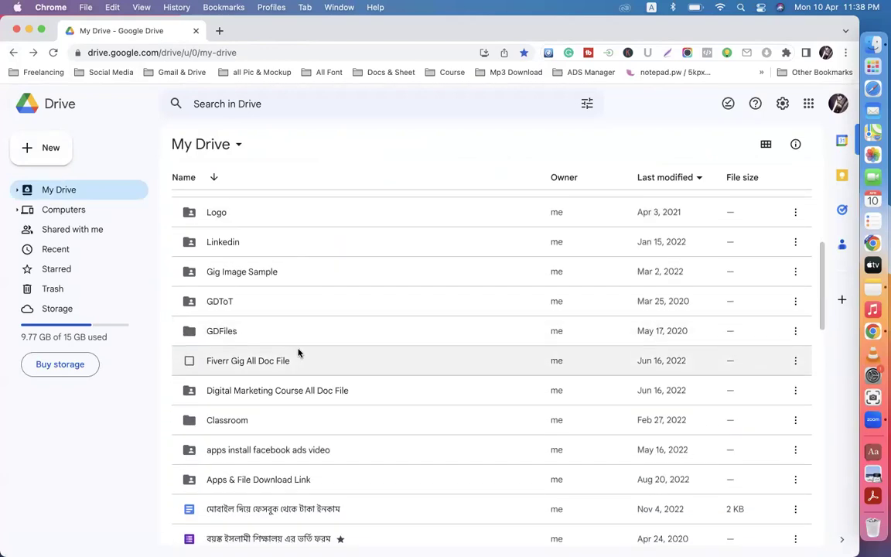
double_click(270, 364)
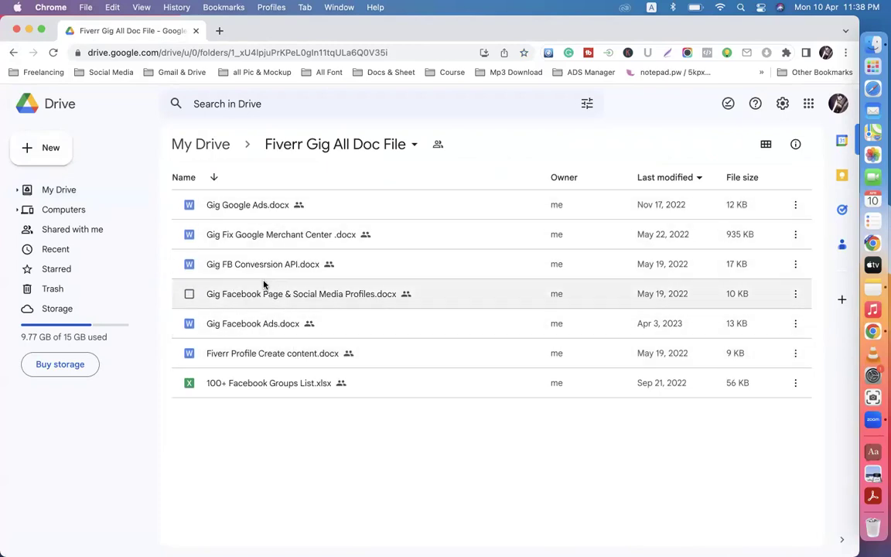
double_click(240, 213)
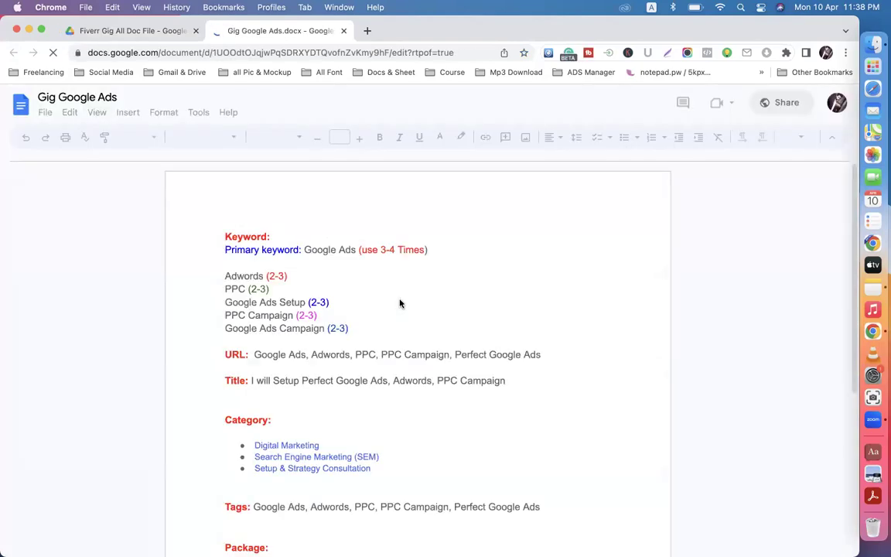
- Review the gig document down to its description section and dismiss the Grammarly sign-up offer
scroll(402, 304, down, 5)
scroll(402, 304, down, 10)
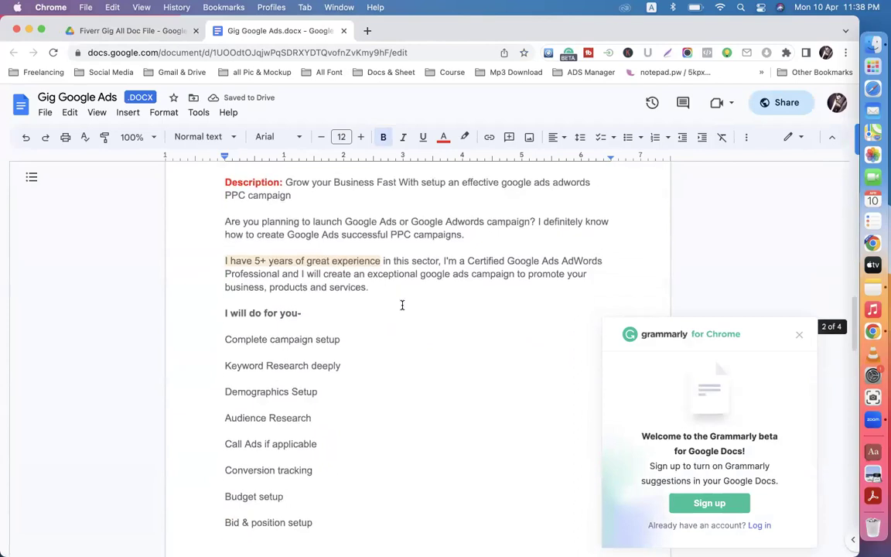
click(799, 334)
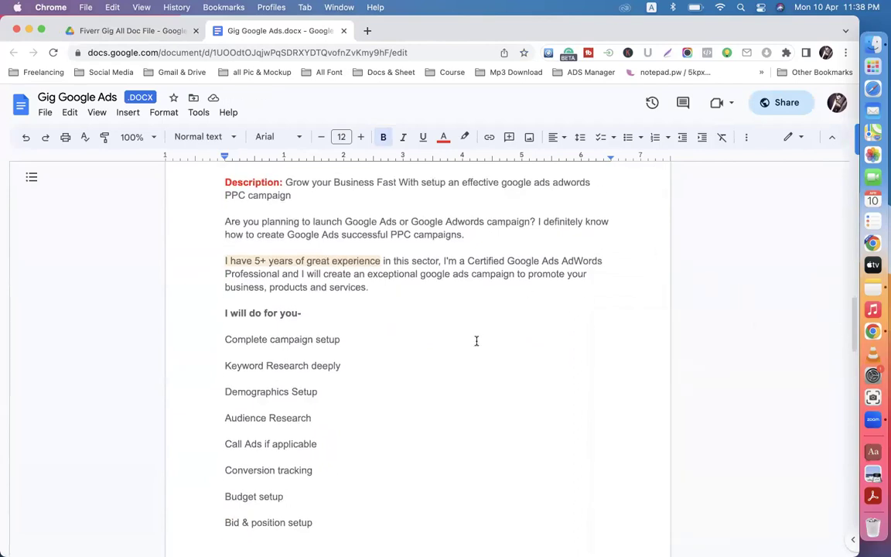
- Open the bookmarked Fiverr site in a new tab and dismiss the Google sign-in prompt
click(367, 31)
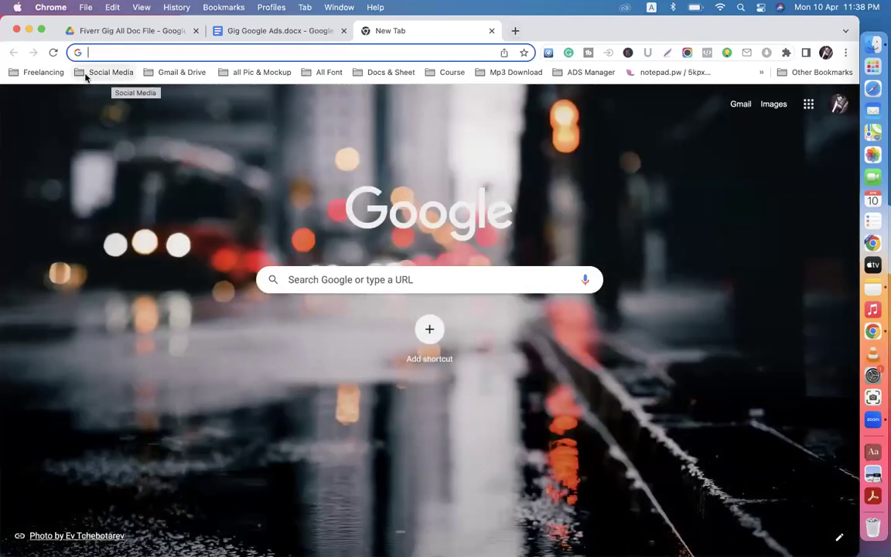
click(55, 73)
click(59, 97)
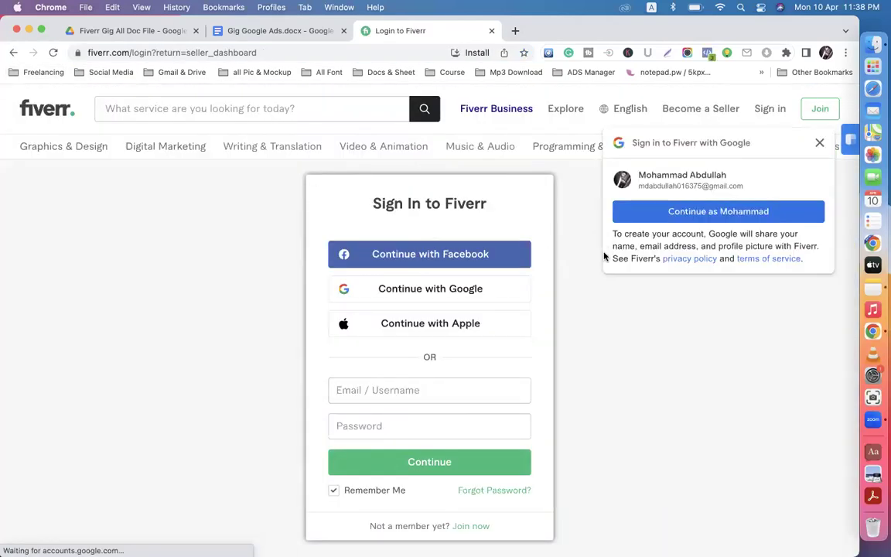
click(819, 143)
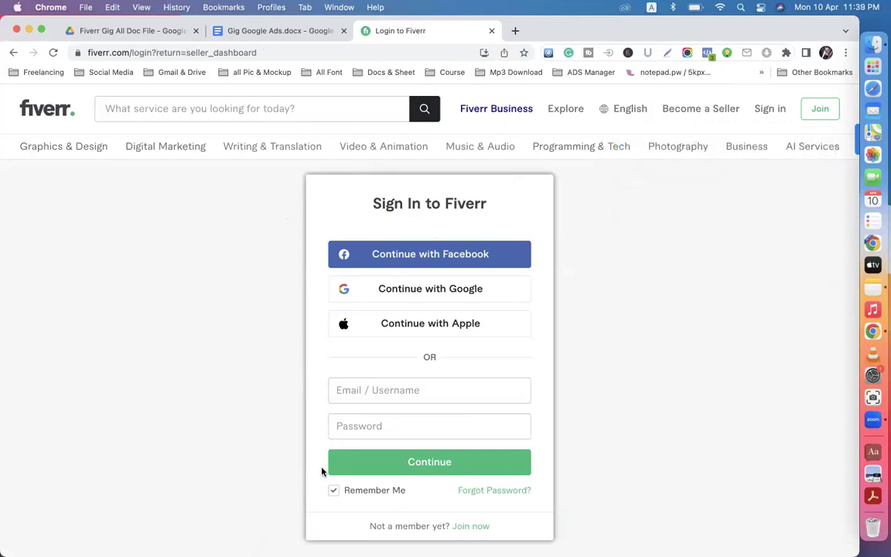
- Search Fiverr for "google ads" and look at the first gig results
click(185, 108)
text(goo)
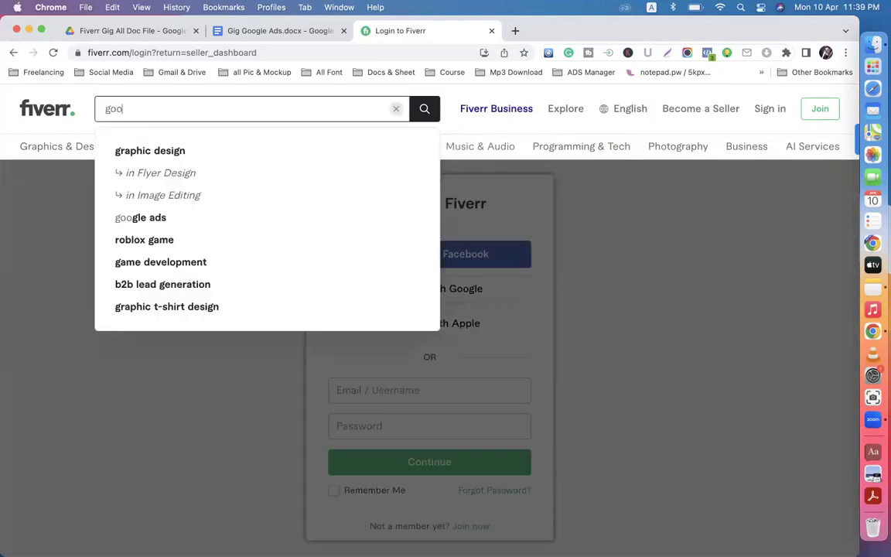
text(gle ads)
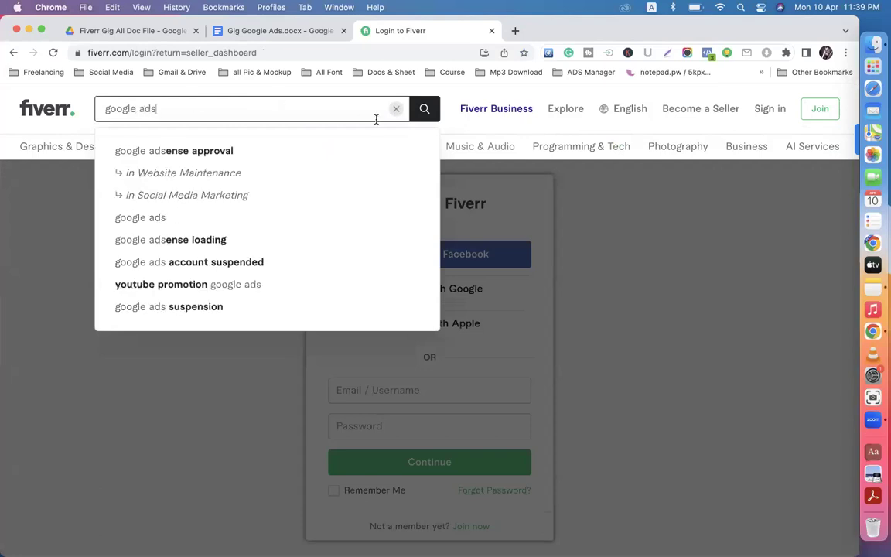
click(425, 109)
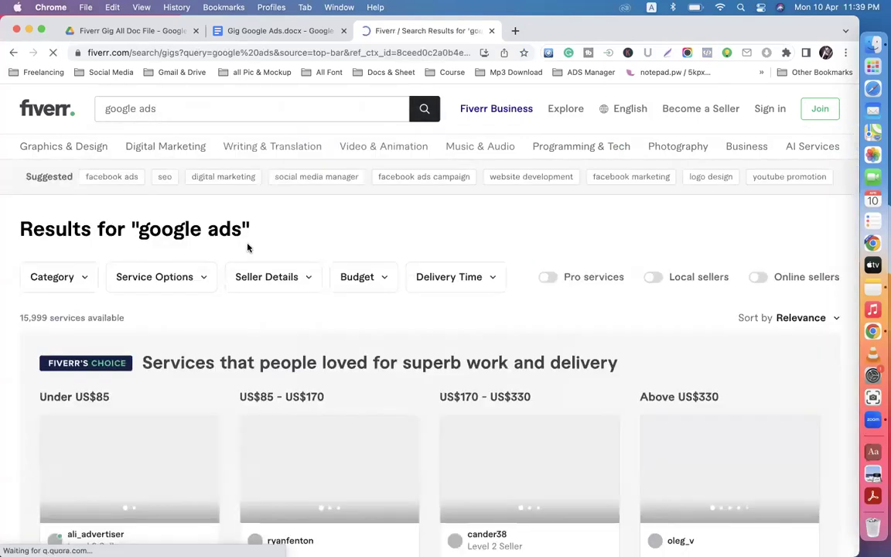
scroll(248, 247, down, 3)
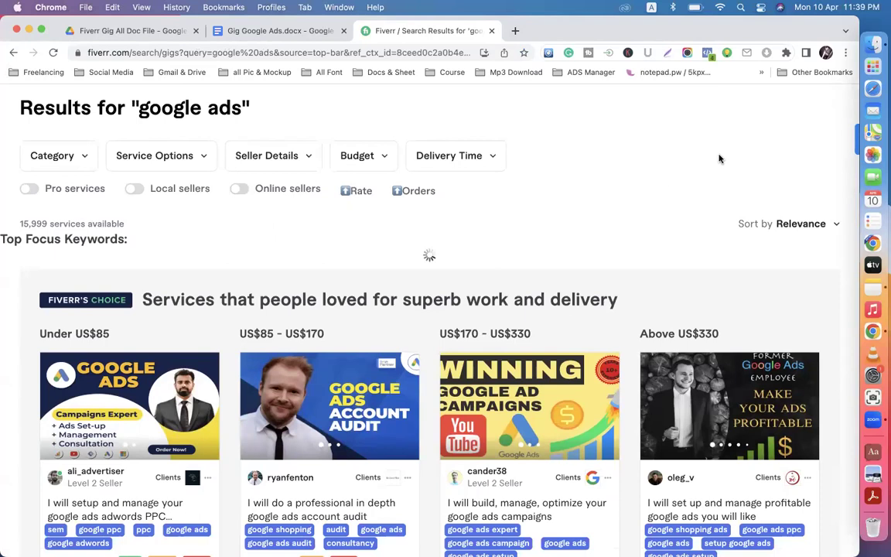
- Search Google for "fiverr quick view" in a new tab and open the extension's Chrome Web Store page
click(514, 31)
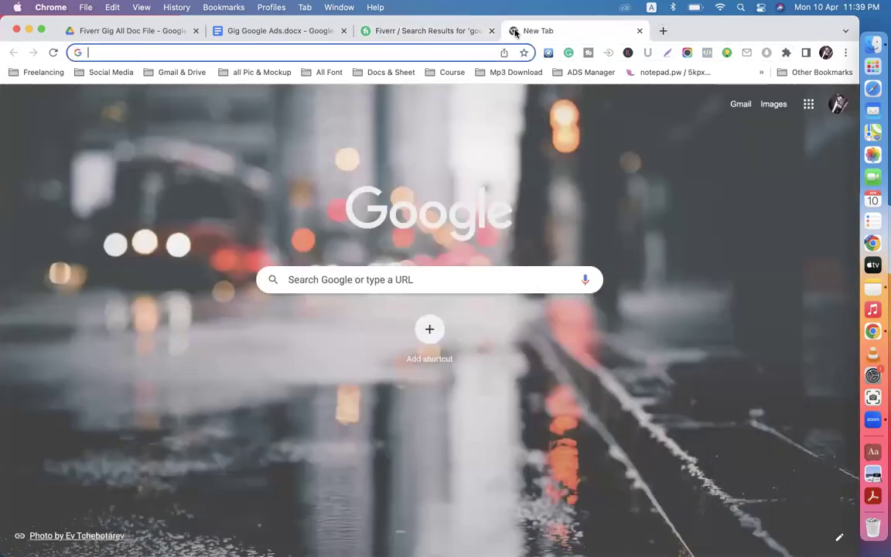
text(fiverr)
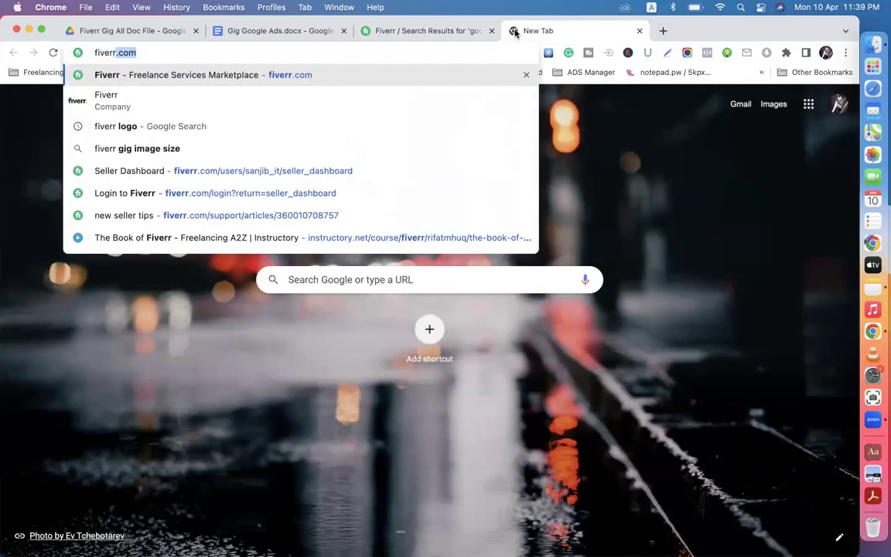
text( qu)
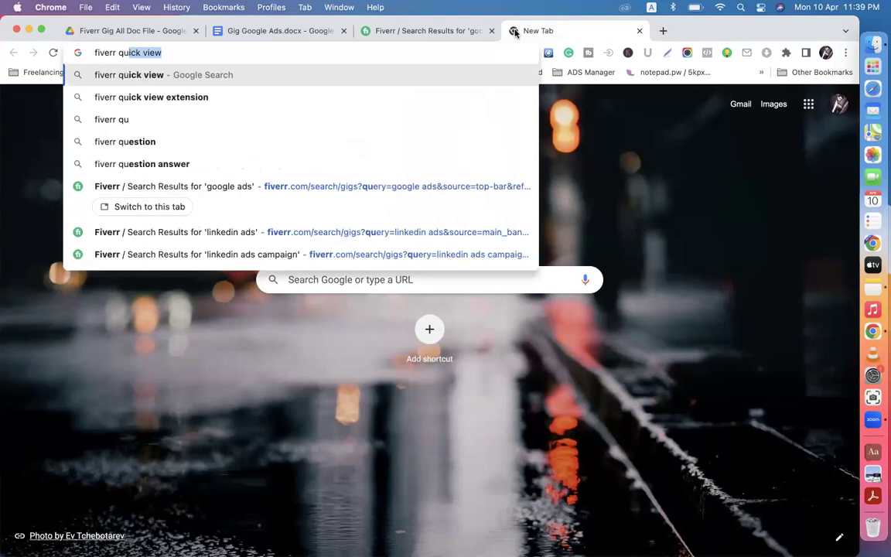
text(ick)
key(Return)
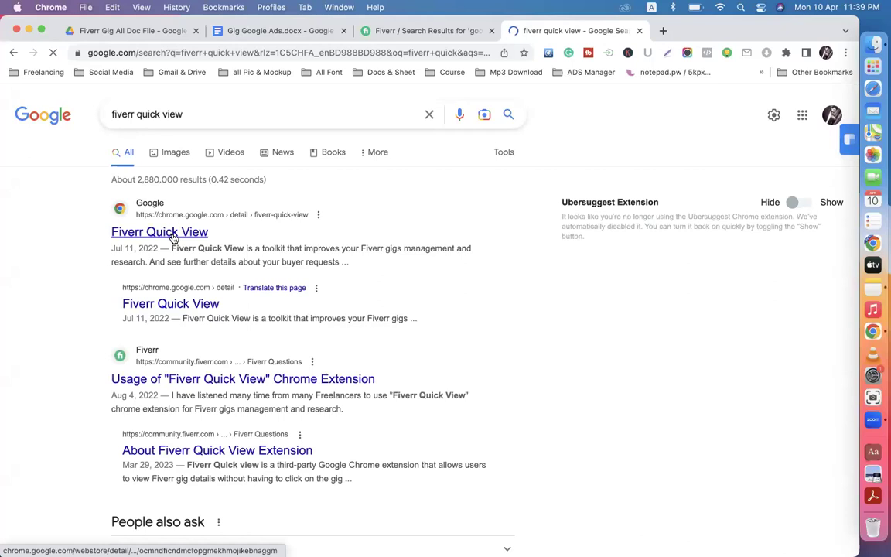
click(170, 240)
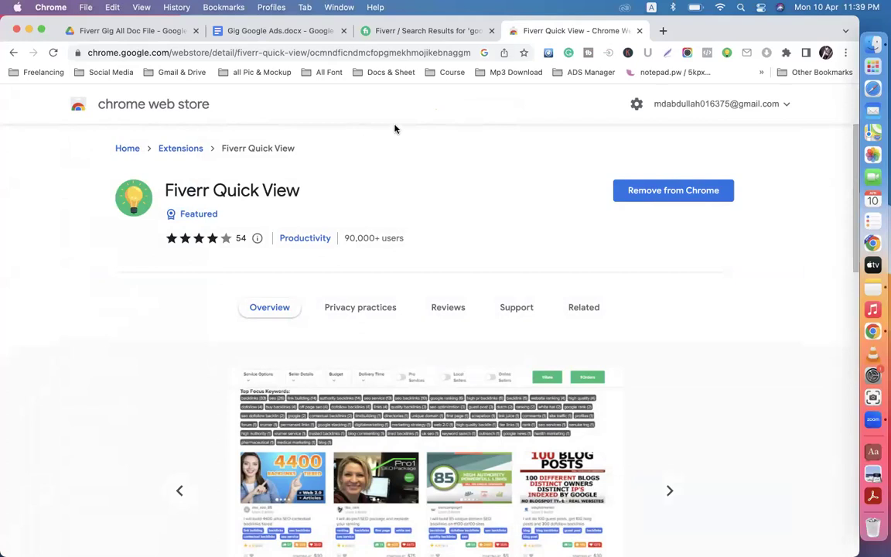
- Check the Top Focus Keywords on the Fiverr "google ads" results and return to the Fiverr Quick View store page
click(410, 31)
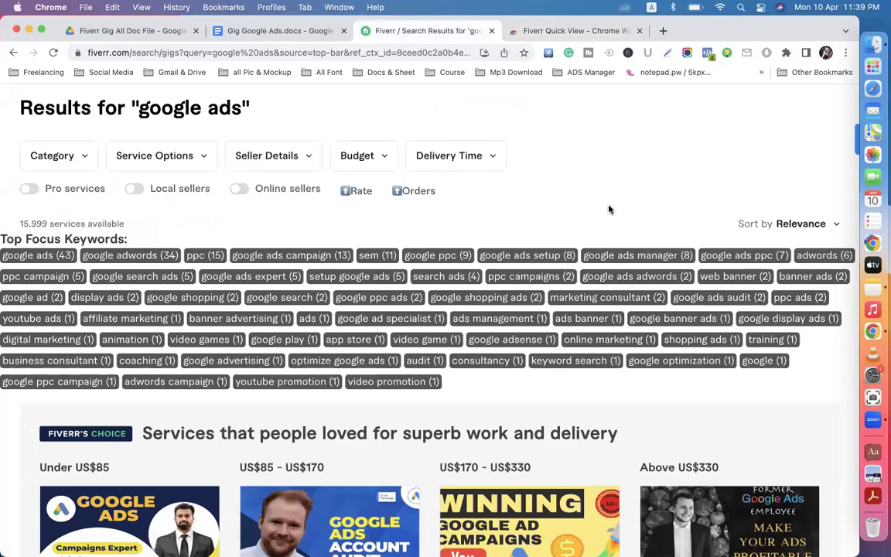
scroll(609, 209, down, 3)
scroll(618, 201, up, 5)
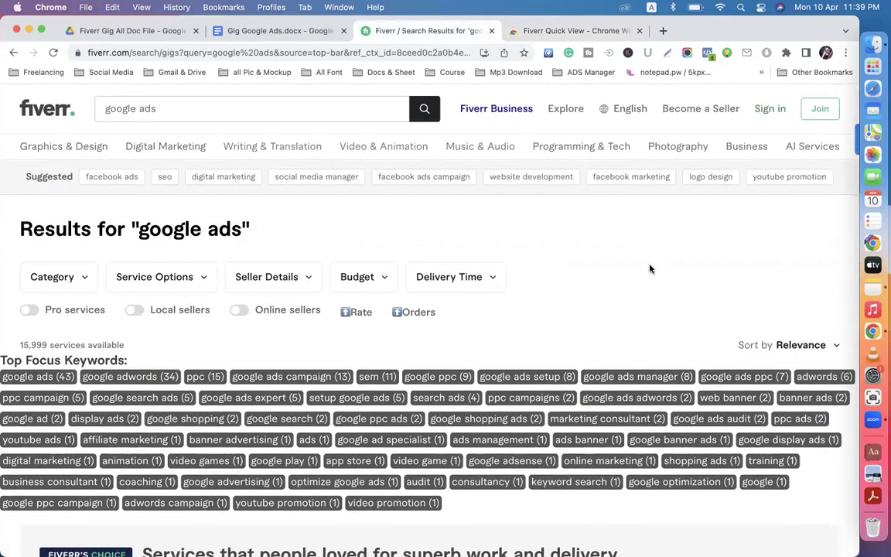
click(535, 30)
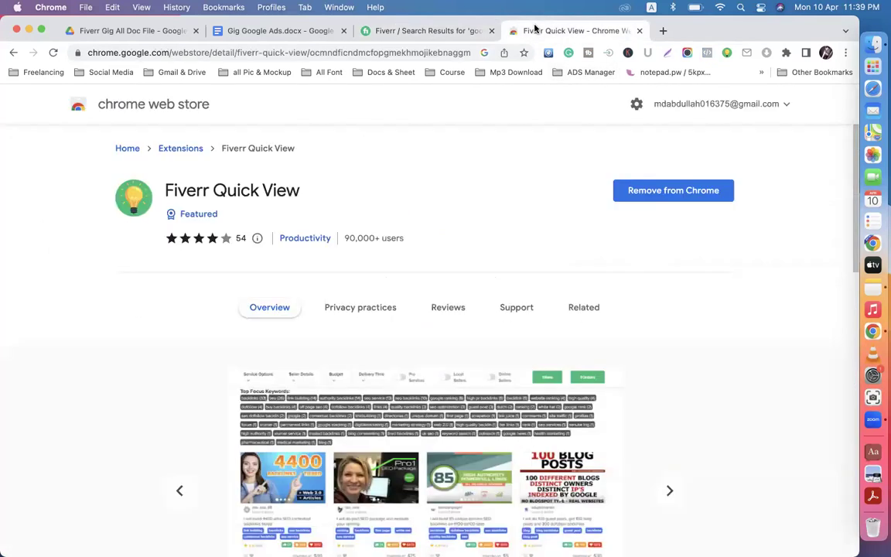
- Switch to the first of the other Chrome profiles and open the bookmarked Fiverr home page there
click(825, 54)
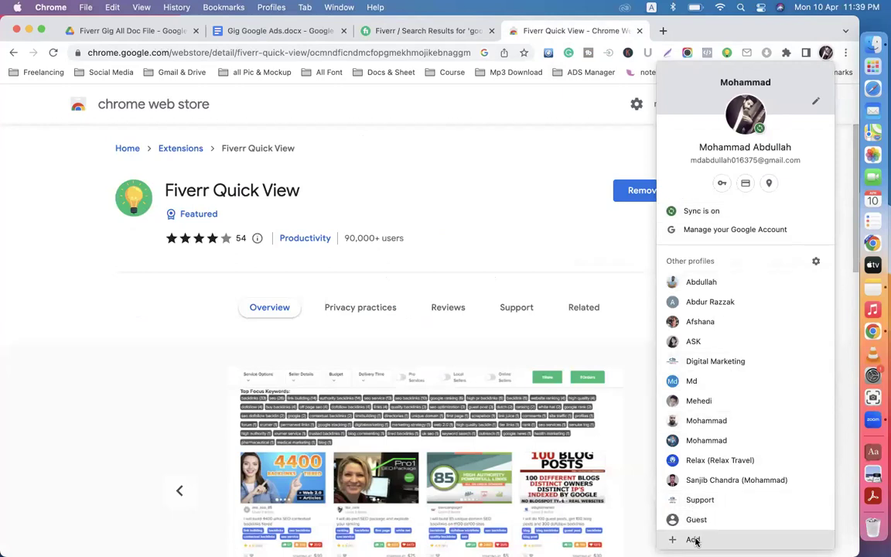
click(685, 284)
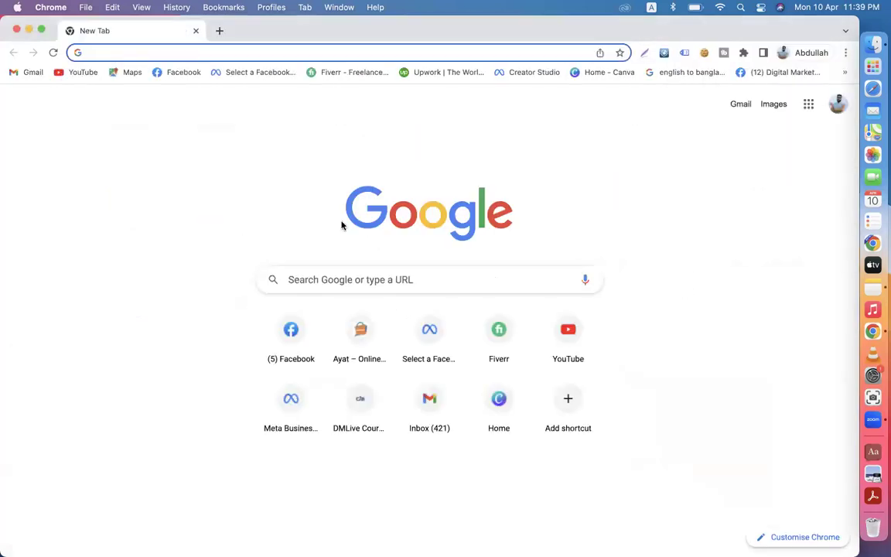
click(340, 73)
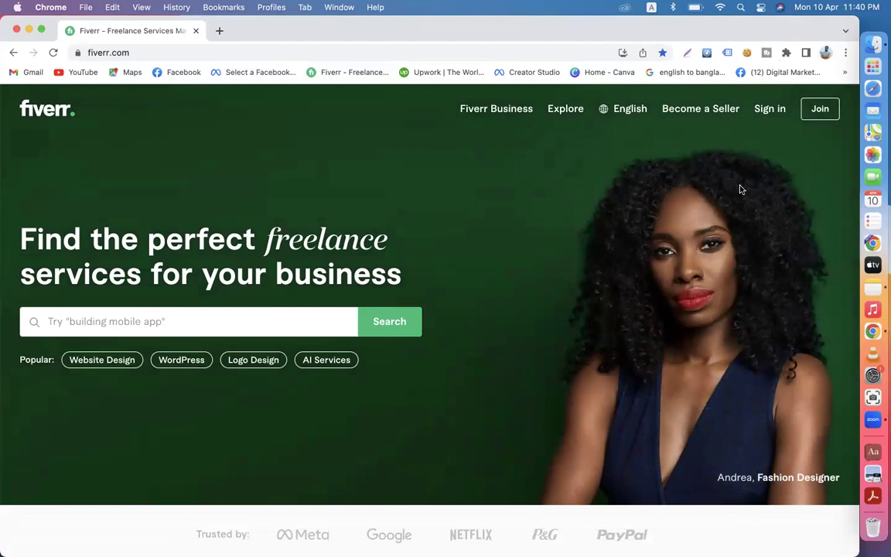
- Check the extensions installed in this Chrome profile, close its window, and return to the Fiverr "google ads" results in the original profile
click(785, 52)
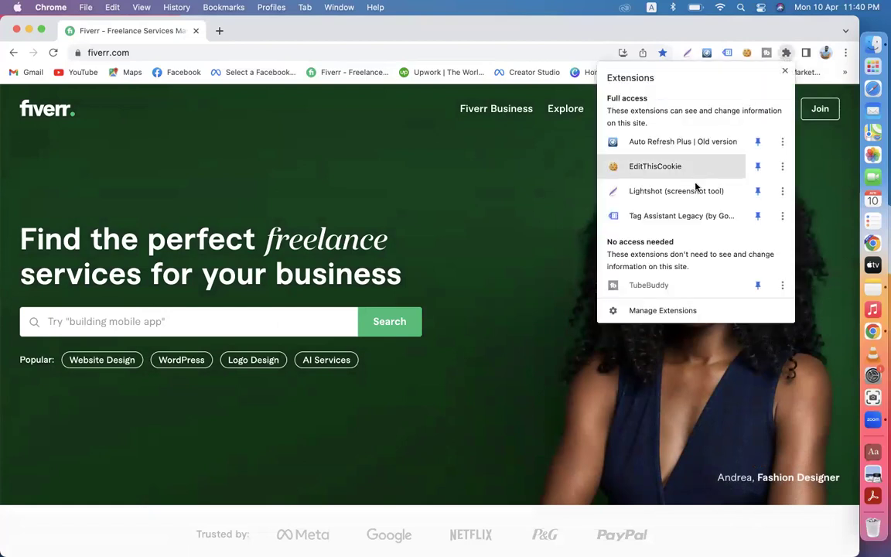
click(480, 186)
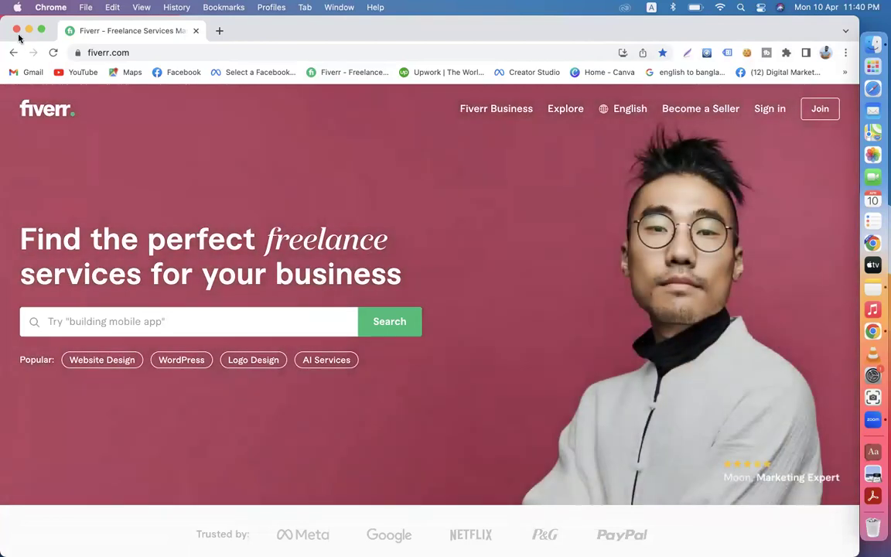
click(15, 29)
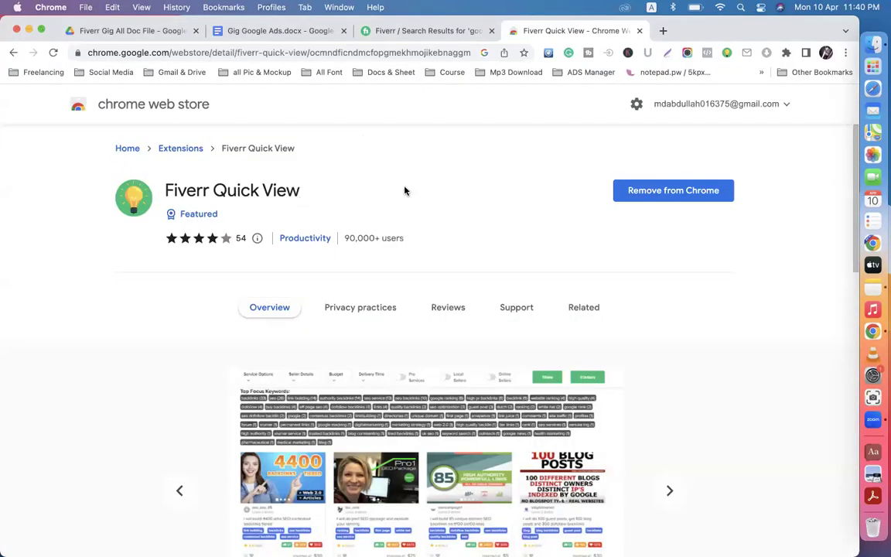
click(428, 31)
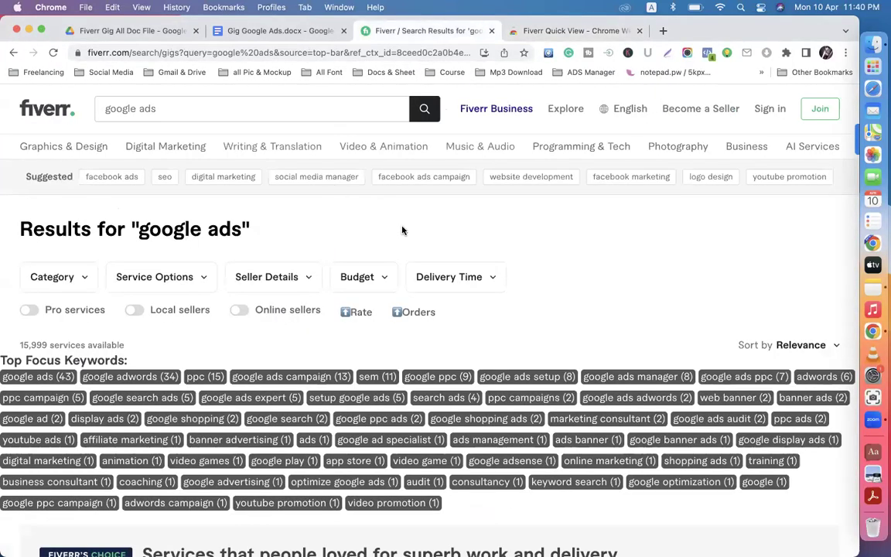
- Examine the Top Focus Keywords list and the keyword tags on the Fiverr's Choice gigs for "google ads"
scroll(400, 225, down, 3)
scroll(433, 235, up, 3)
scroll(557, 241, down, 3)
scroll(371, 255, up, 3)
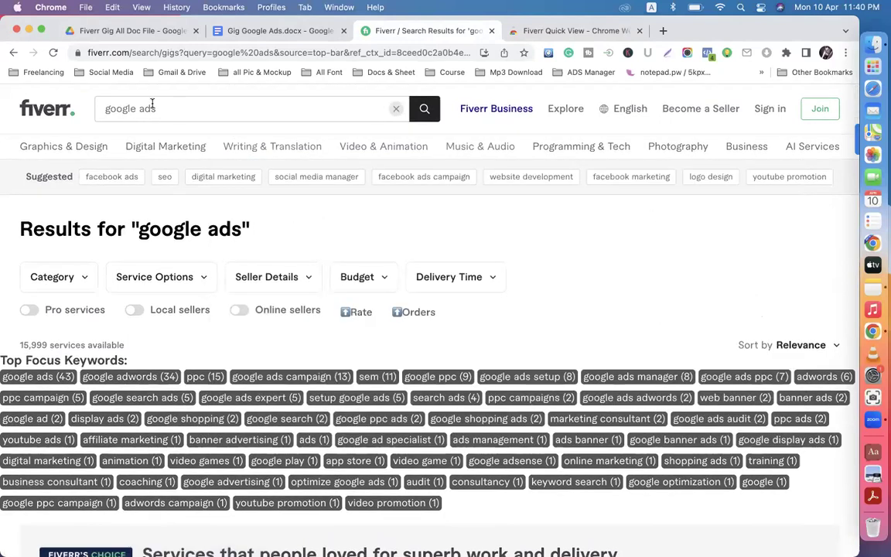
scroll(299, 224, down, 3)
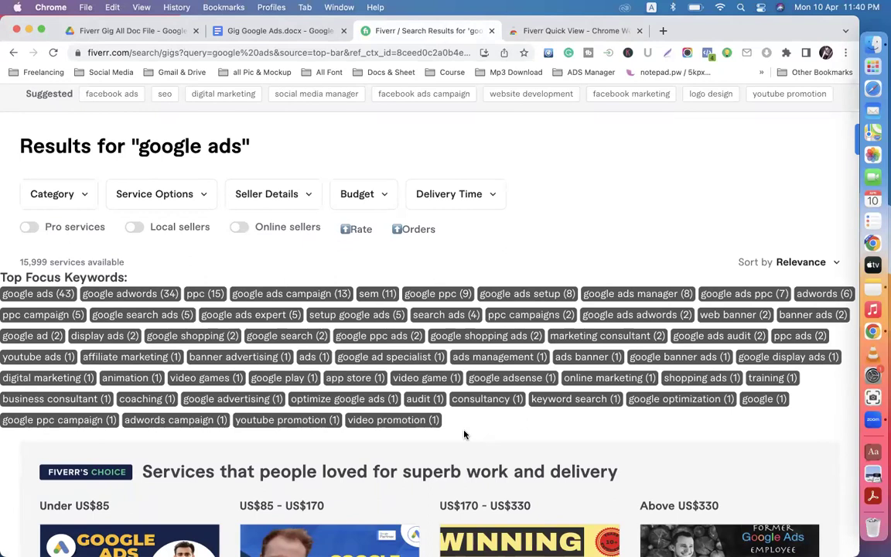
scroll(464, 435, down, 5)
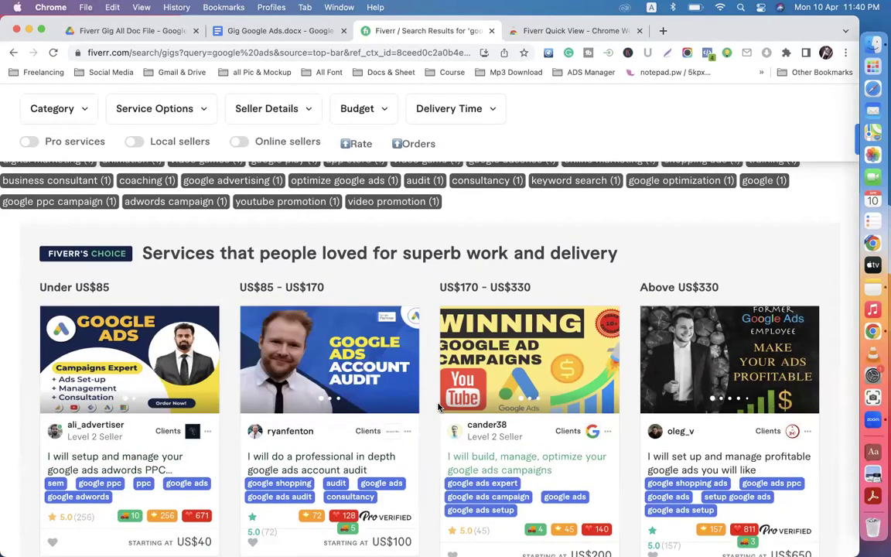
scroll(438, 407, up, 6)
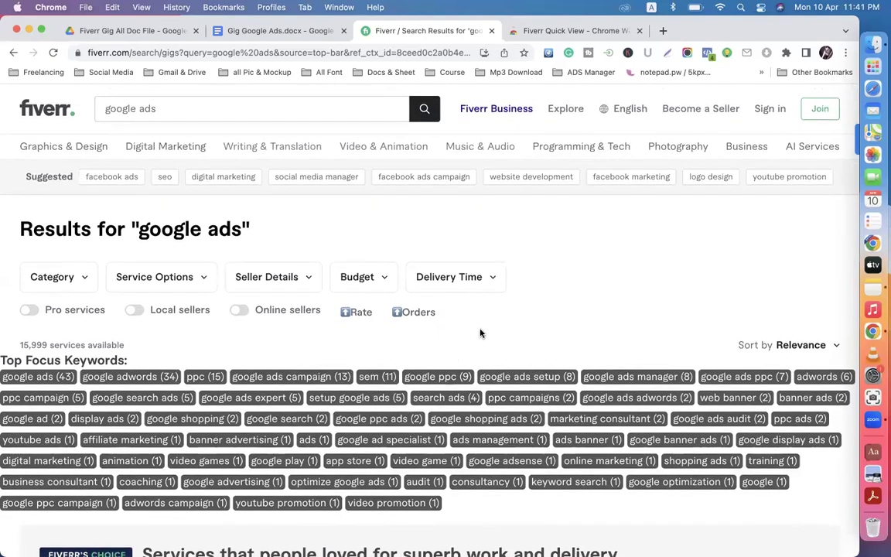
scroll(481, 332, down, 3)
scroll(483, 362, up, 1)
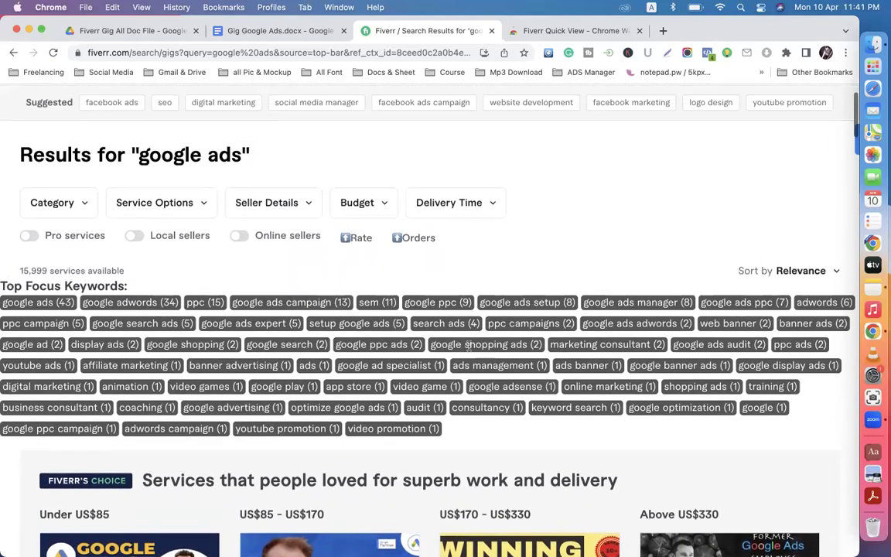
- View the seller detail filter options without applying any, and look over the seller levels and tags on the unfiltered gigs
click(306, 203)
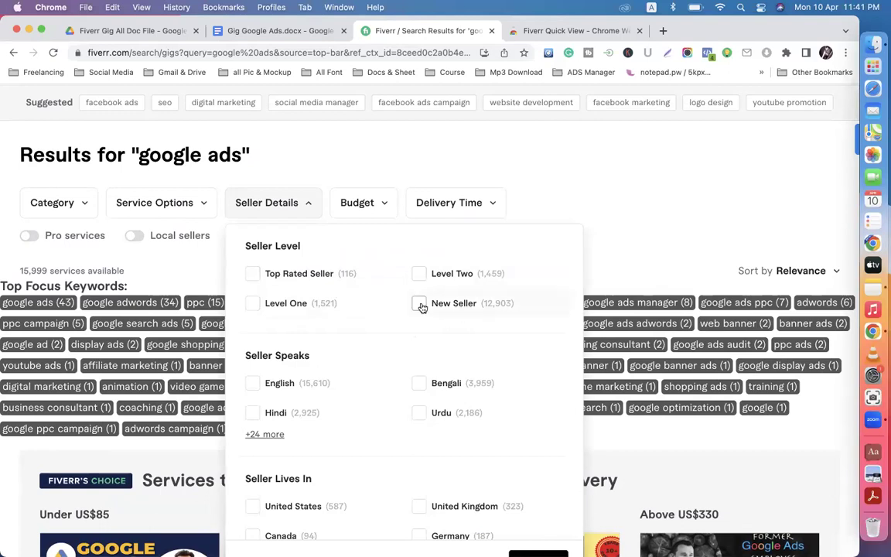
click(539, 205)
scroll(539, 205, down, 10)
scroll(539, 204, down, 1)
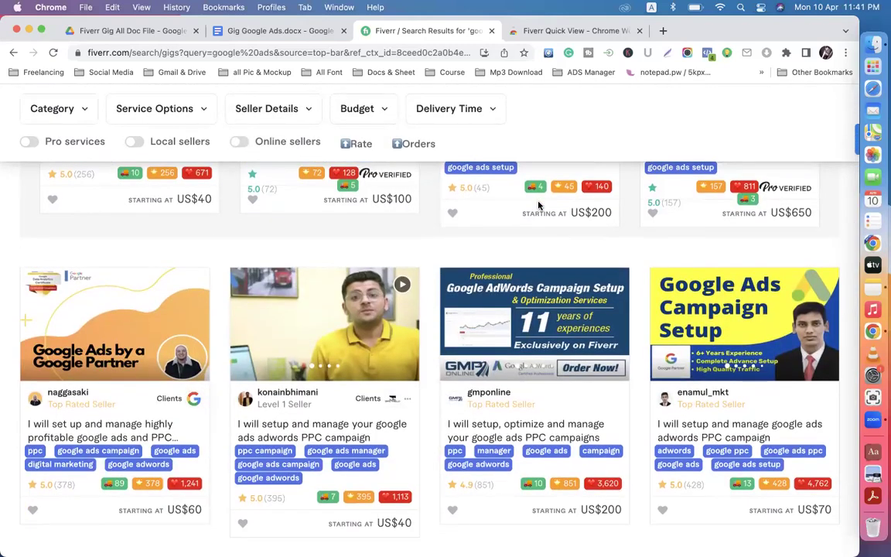
scroll(539, 205, up, 10)
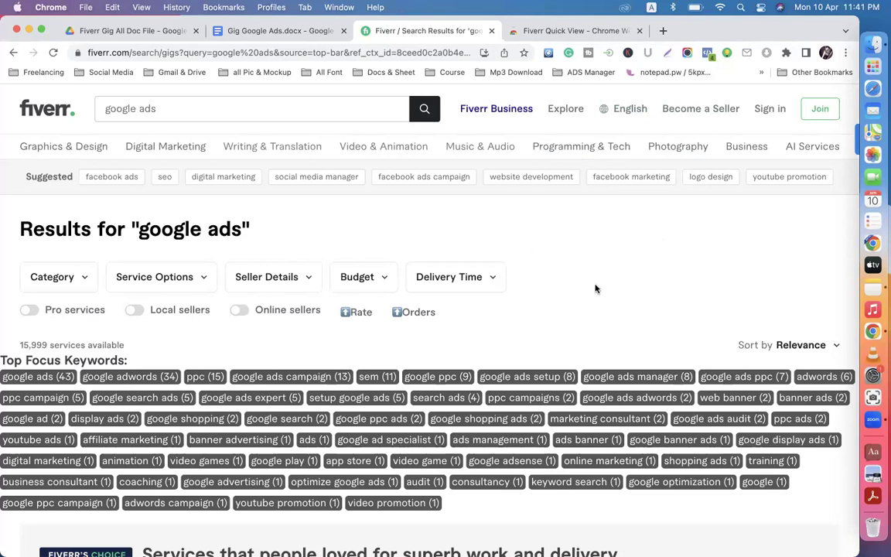
scroll(595, 288, down, 5)
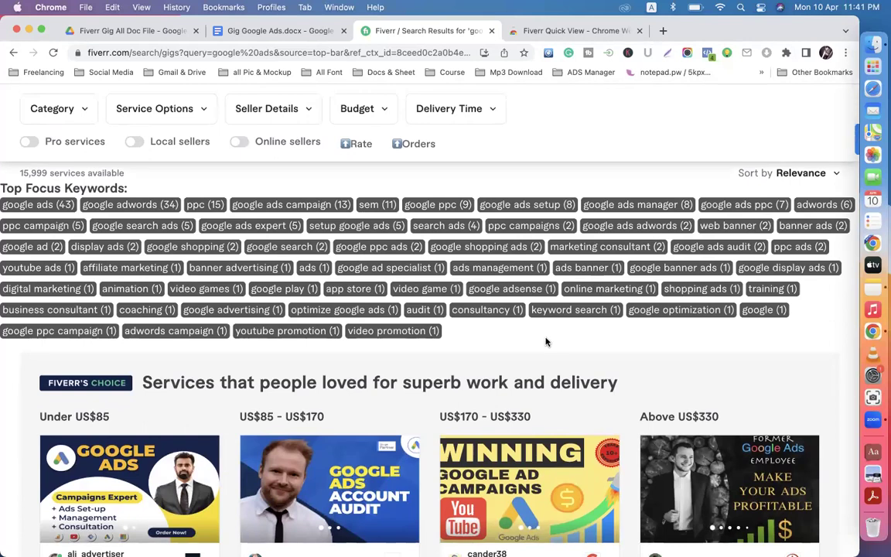
scroll(545, 341, up, 5)
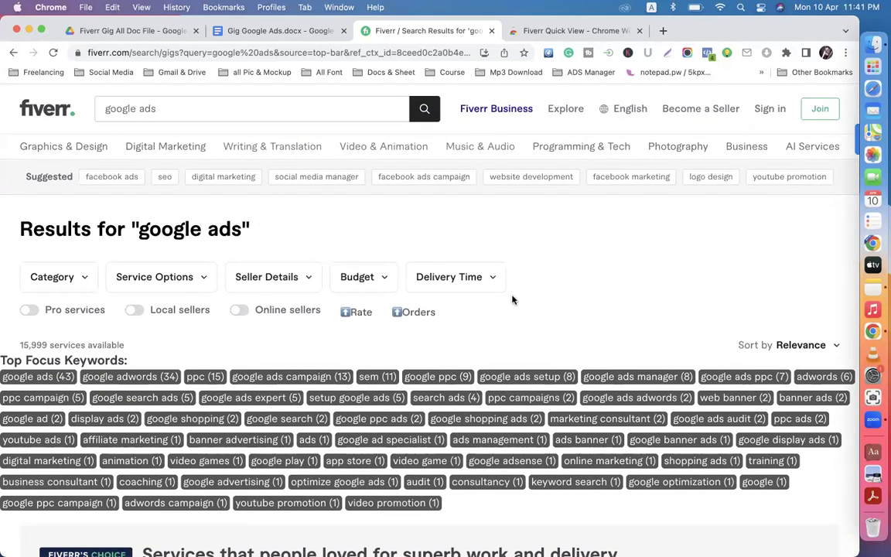
- Filter the "google ads" results to the seller levels Top Rated Seller, Level Two and Level One
click(301, 280)
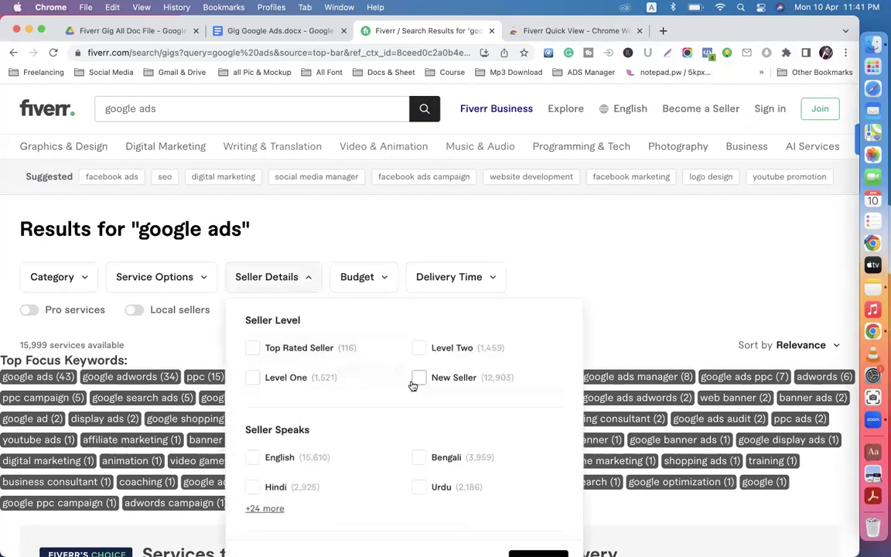
click(418, 349)
click(254, 348)
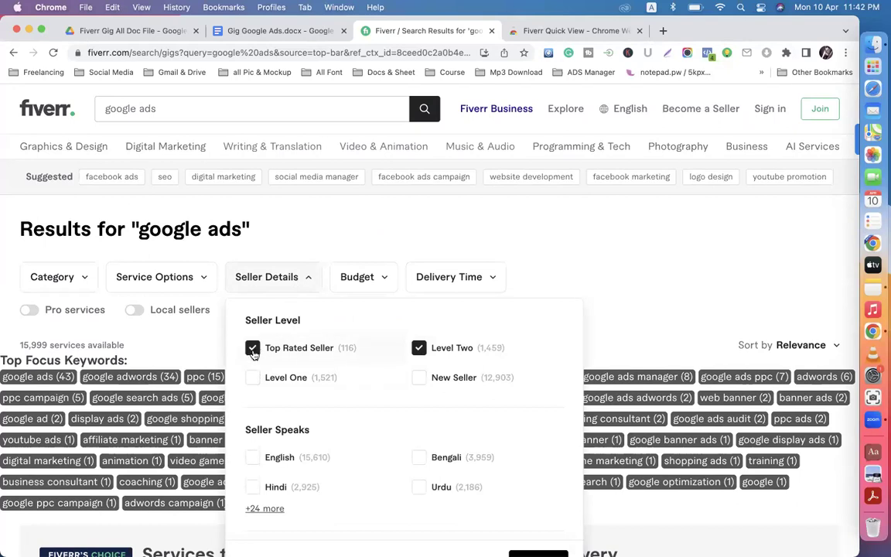
click(254, 378)
scroll(588, 258, down, 3)
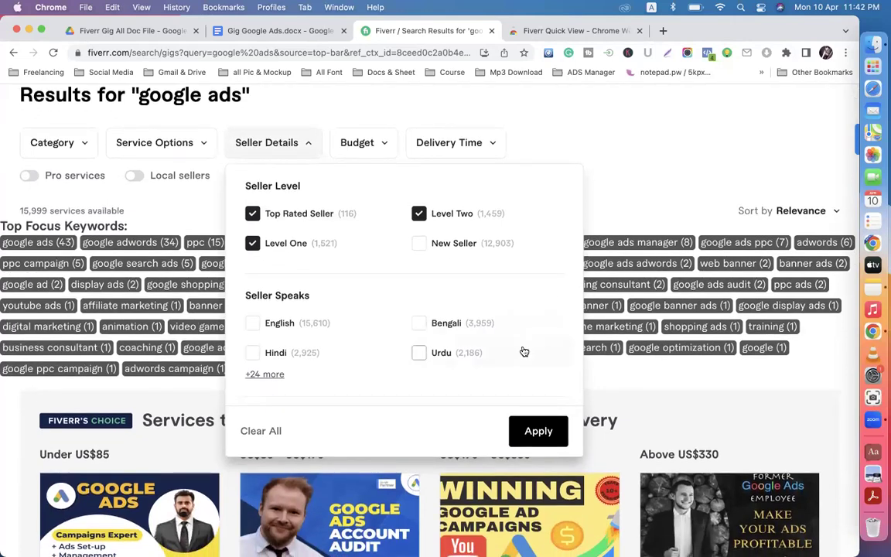
click(533, 432)
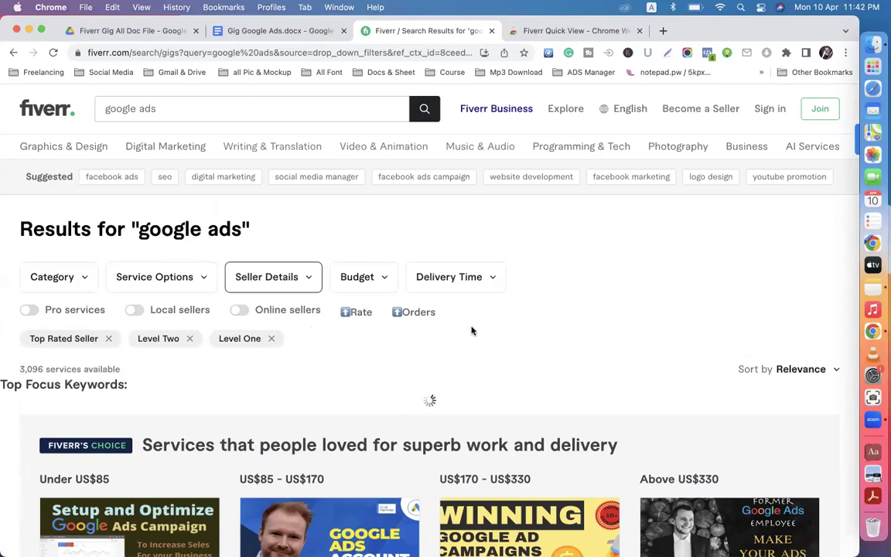
- Look over the first Fiverr's Choice gigs in the filtered results and return to the Top Focus Keywords area
scroll(472, 331, down, 2)
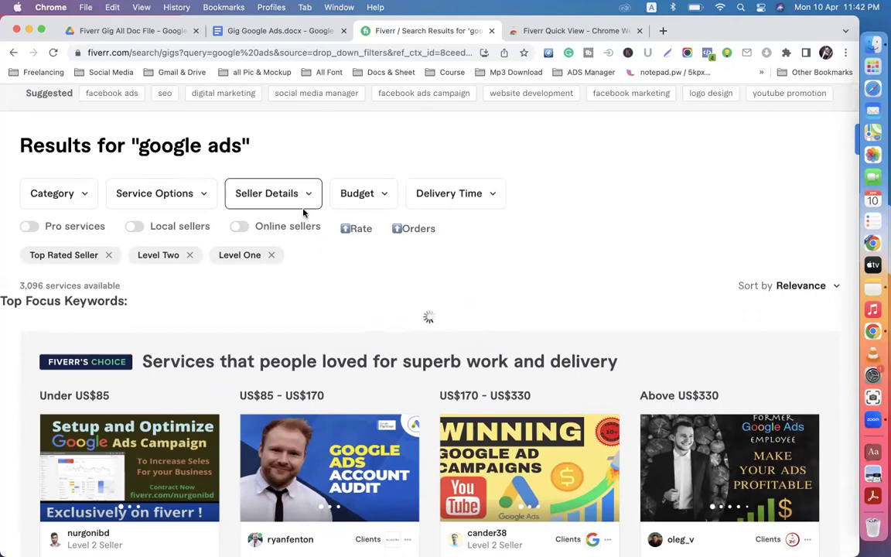
scroll(316, 304, down, 4)
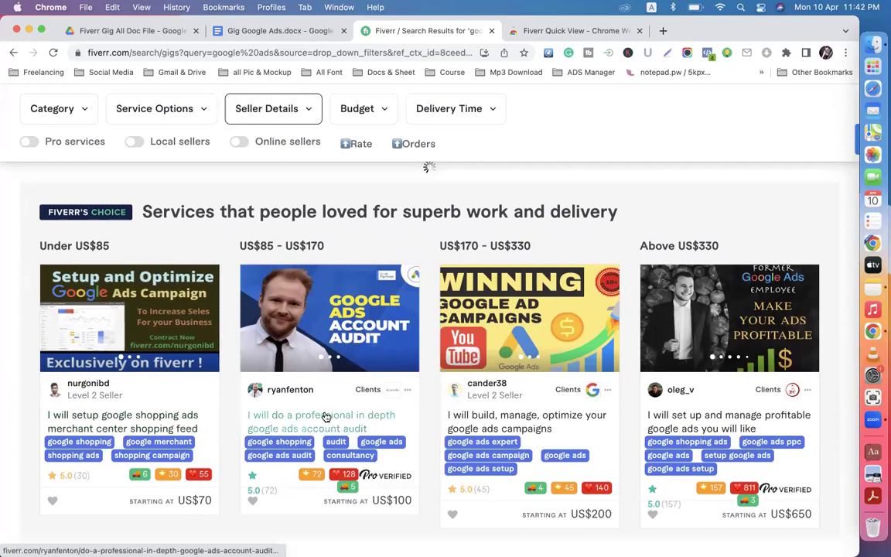
scroll(409, 432, up, 1)
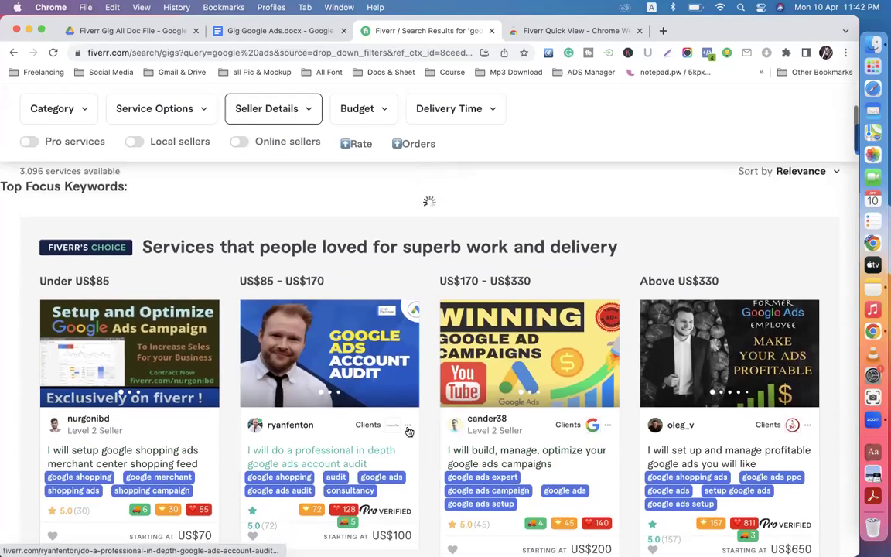
scroll(409, 431, up, 4)
mouse_move(194, 101)
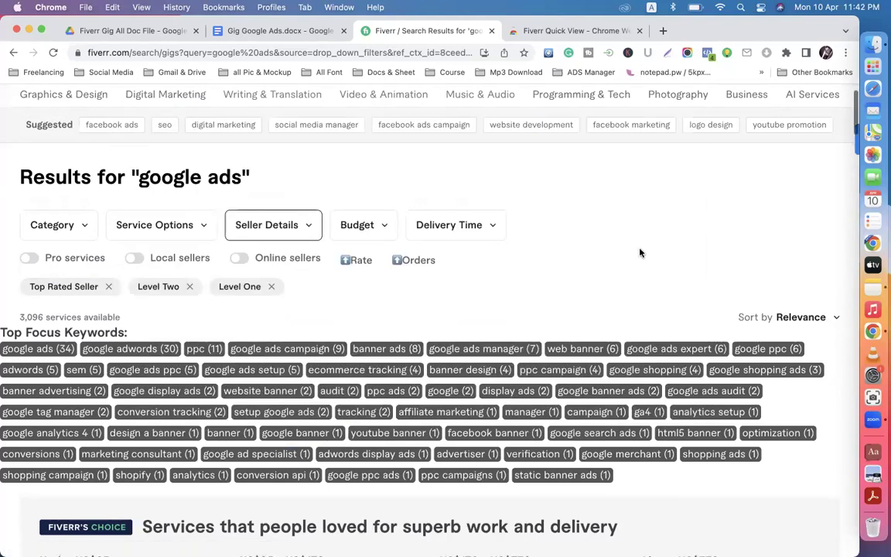
- Compare the Top Focus Keywords for the filtered sellers with the titles, keyword tags and order figures on the leading gigs
scroll(640, 252, down, 2)
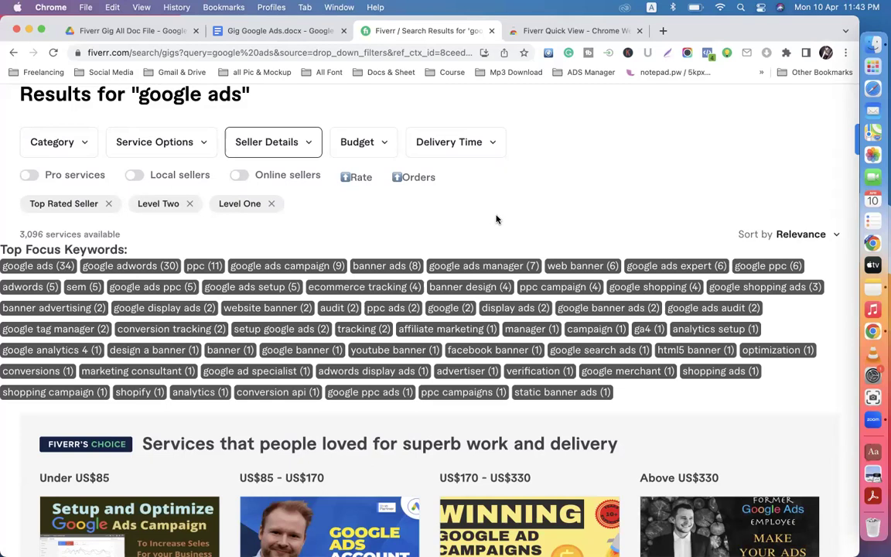
scroll(497, 220, down, 5)
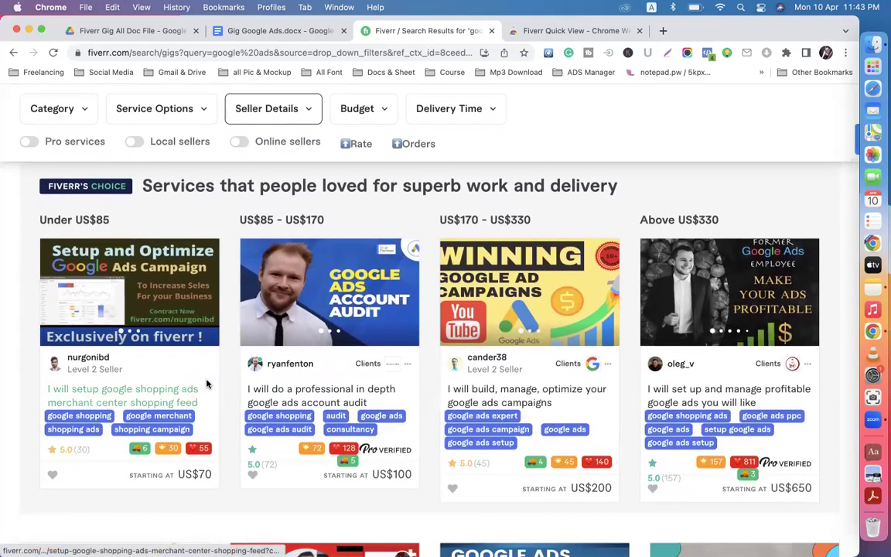
scroll(207, 383, up, 2)
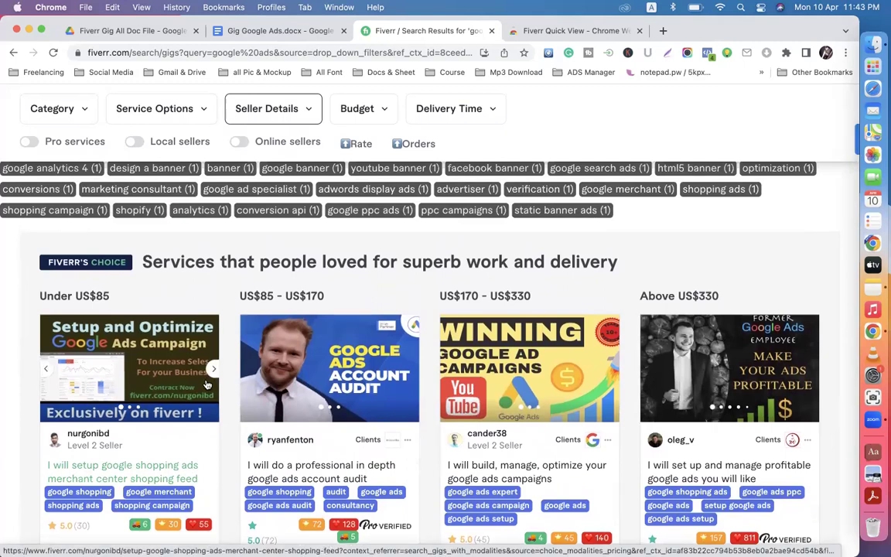
scroll(207, 384, down, 3)
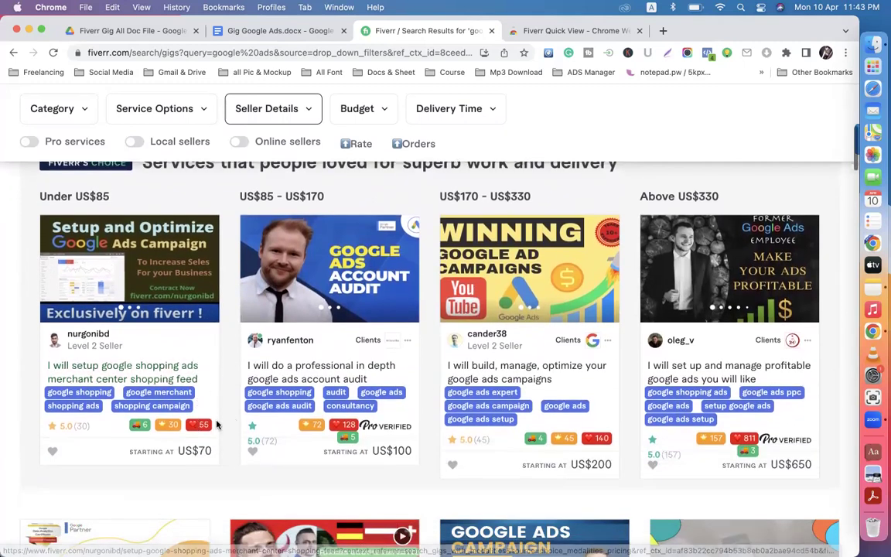
scroll(224, 415, up, 5)
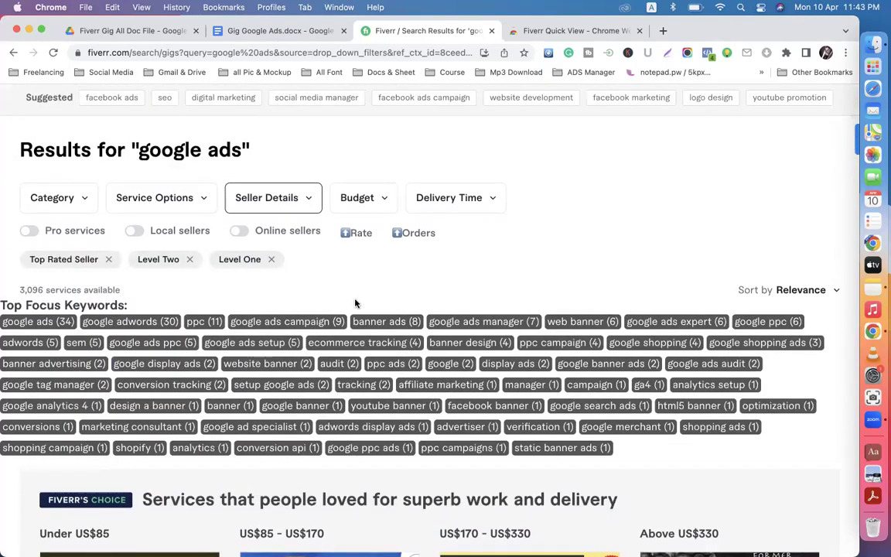
scroll(355, 302, down, 4)
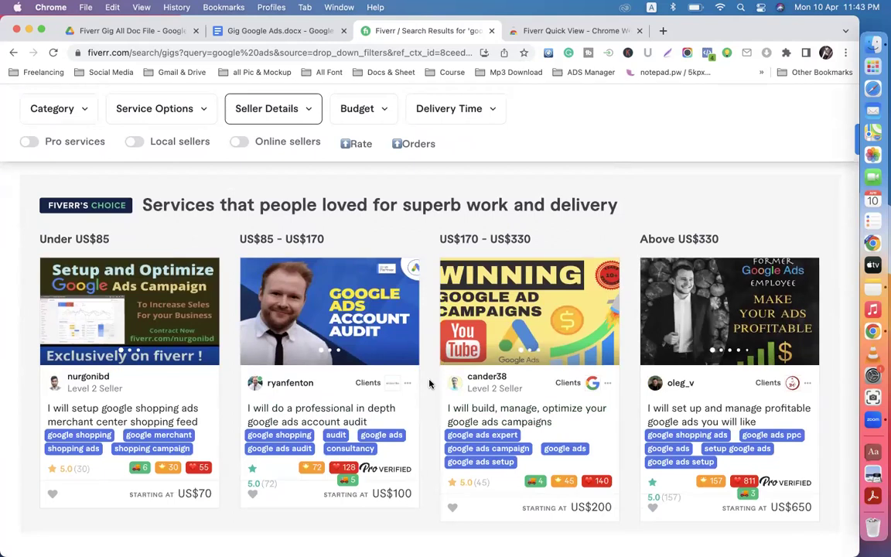
scroll(430, 384, down, 2)
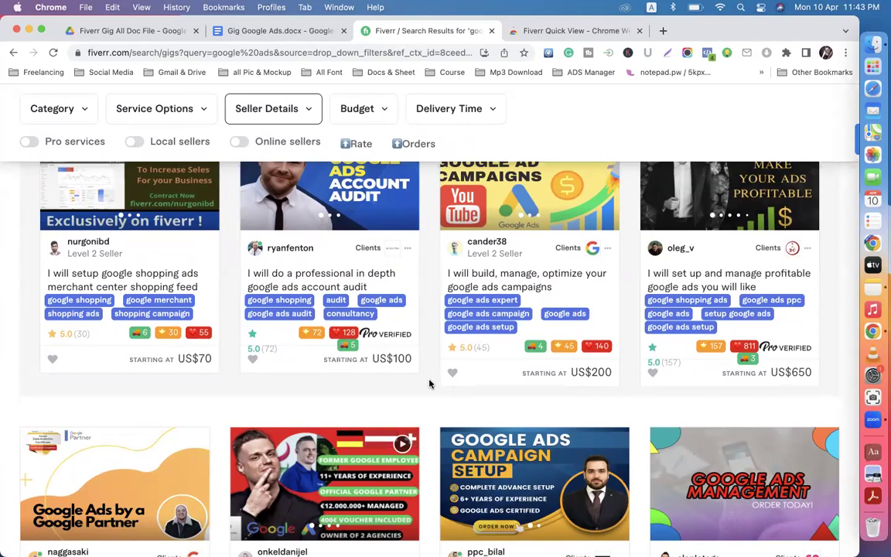
scroll(430, 384, up, 3)
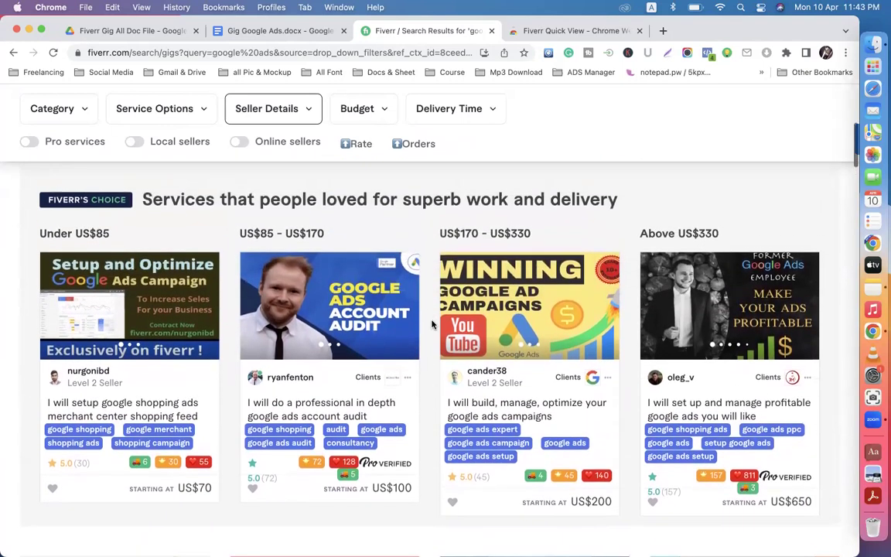
scroll(434, 334, down, 2)
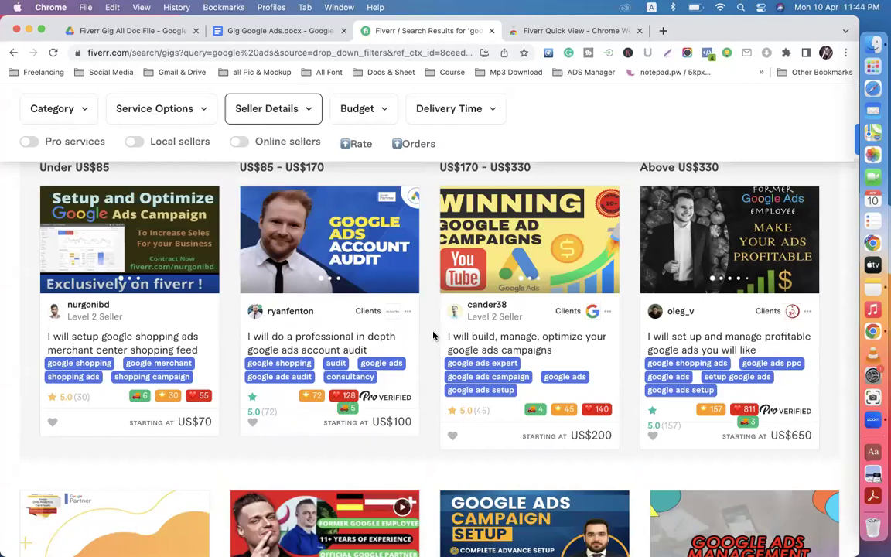
scroll(433, 334, down, 2)
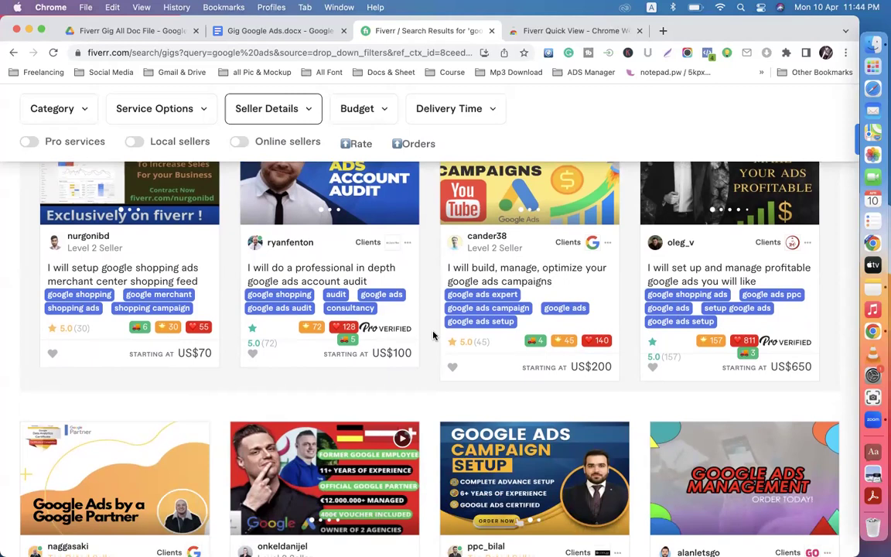
scroll(433, 334, up, 10)
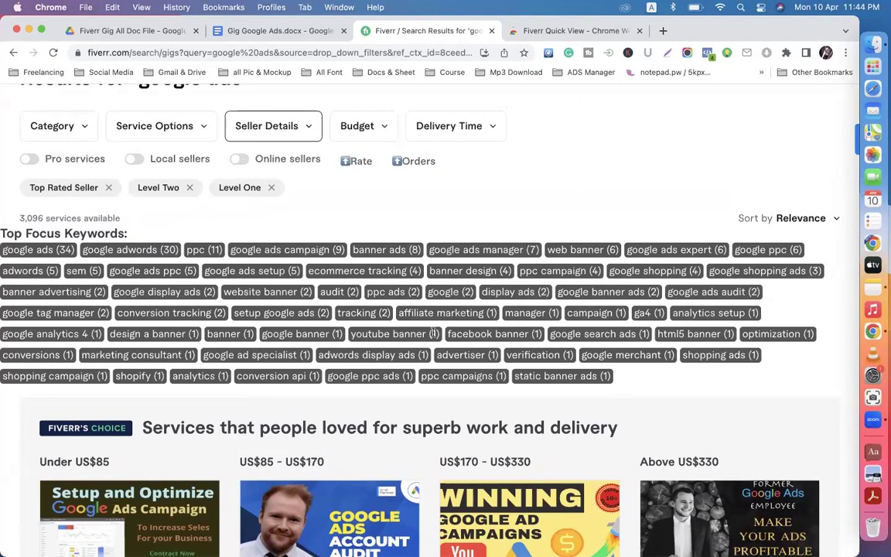
scroll(433, 333, down, 4)
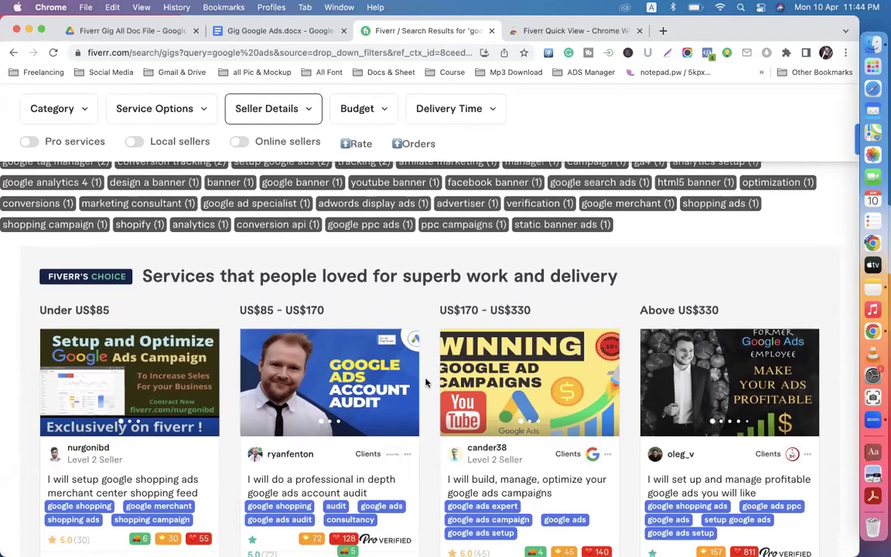
scroll(426, 382, down, 4)
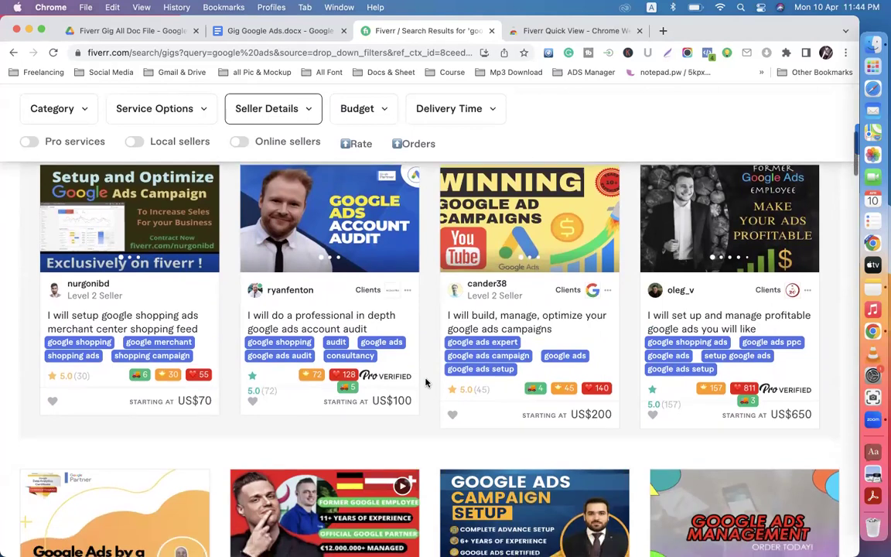
- Look over the gigs below the Fiverr's Choice section and try to open the top-rated Google Ads campaign setup gig
scroll(426, 382, down, 3)
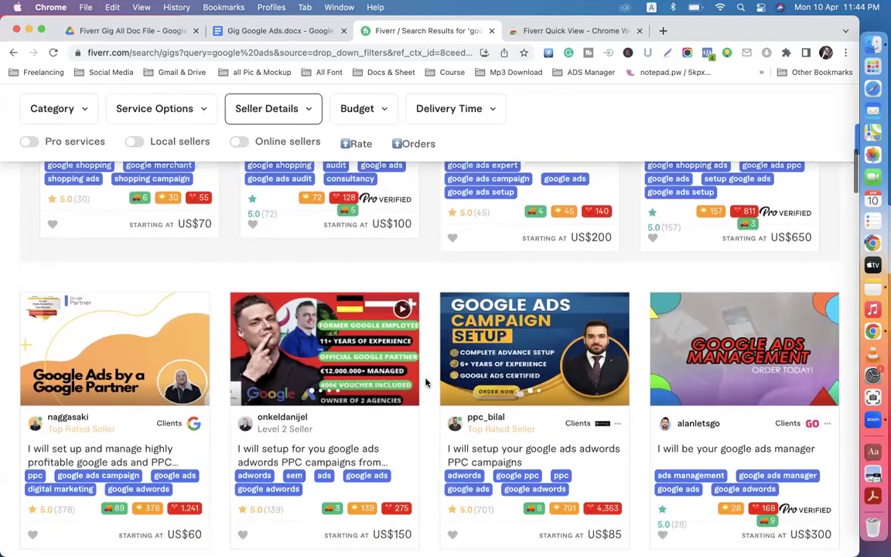
scroll(425, 382, down, 2)
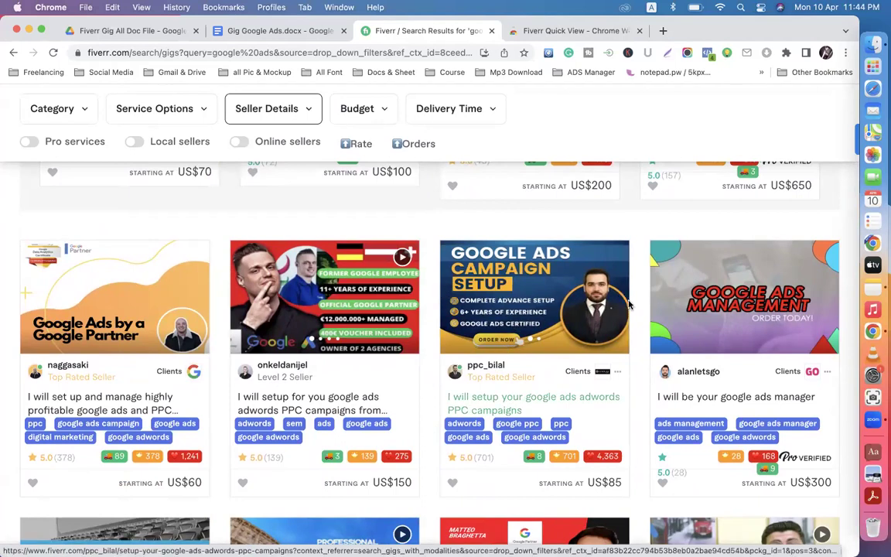
click(600, 318)
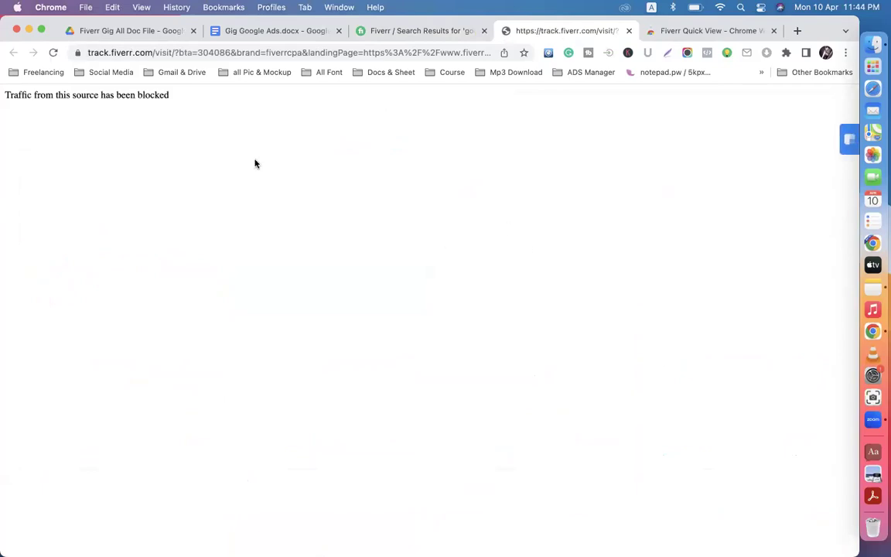
drag(4, 95, 166, 98)
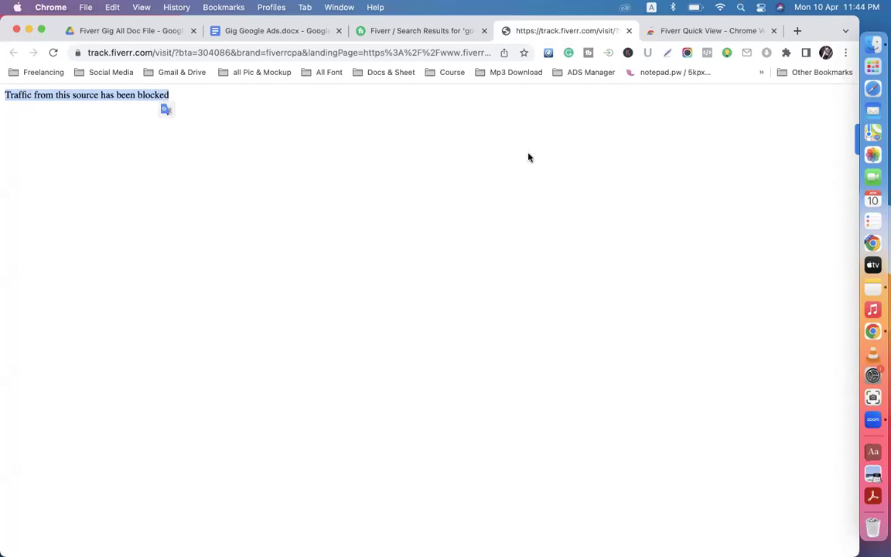
click(628, 30)
- Review the Top Focus Keywords for the filtered "google ads" results without changing the search term
scroll(497, 236, up, 10)
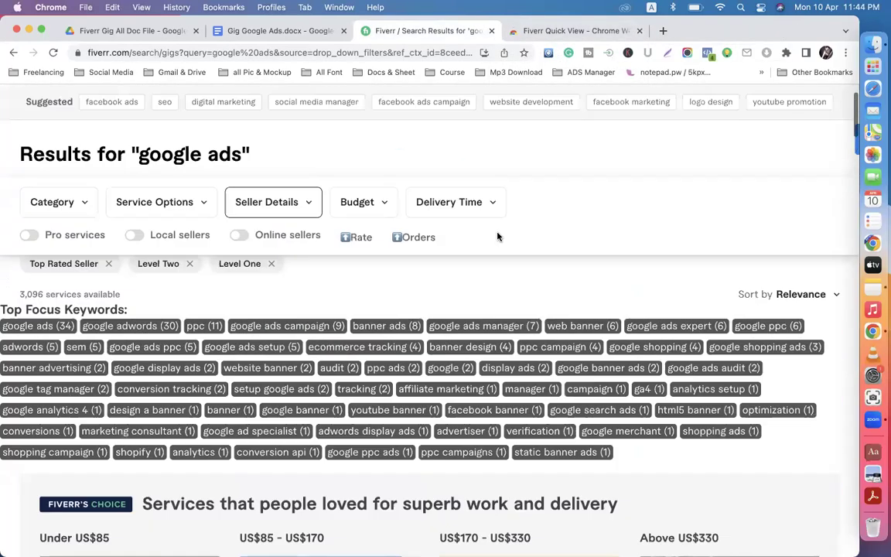
scroll(497, 236, down, 2)
scroll(497, 235, down, 2)
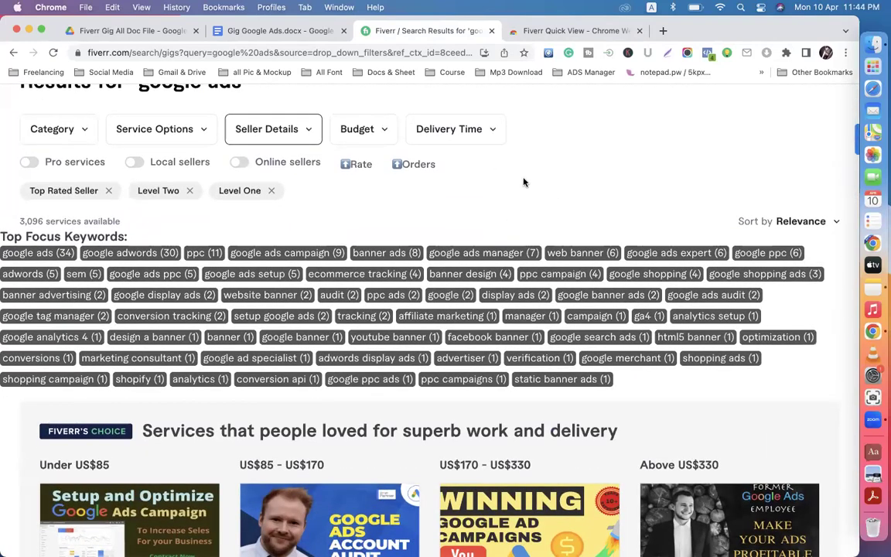
scroll(523, 183, up, 4)
click(164, 109)
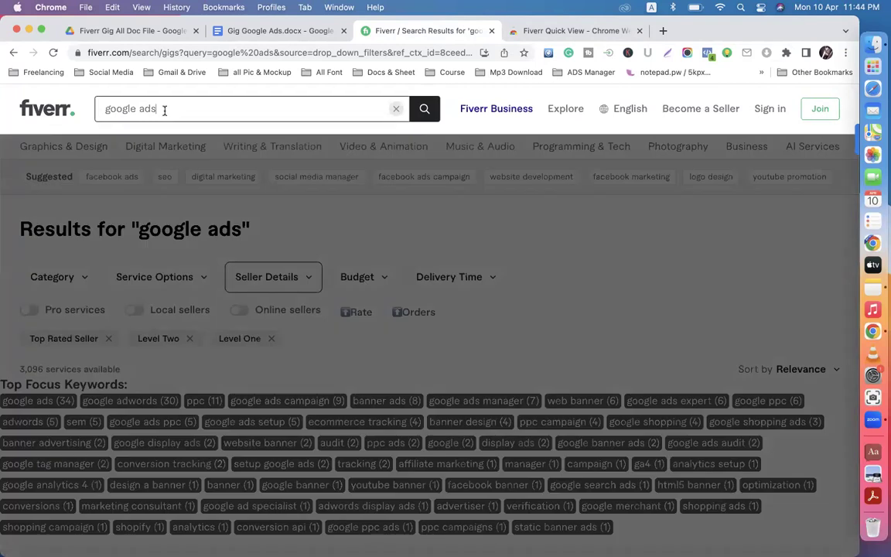
click(582, 244)
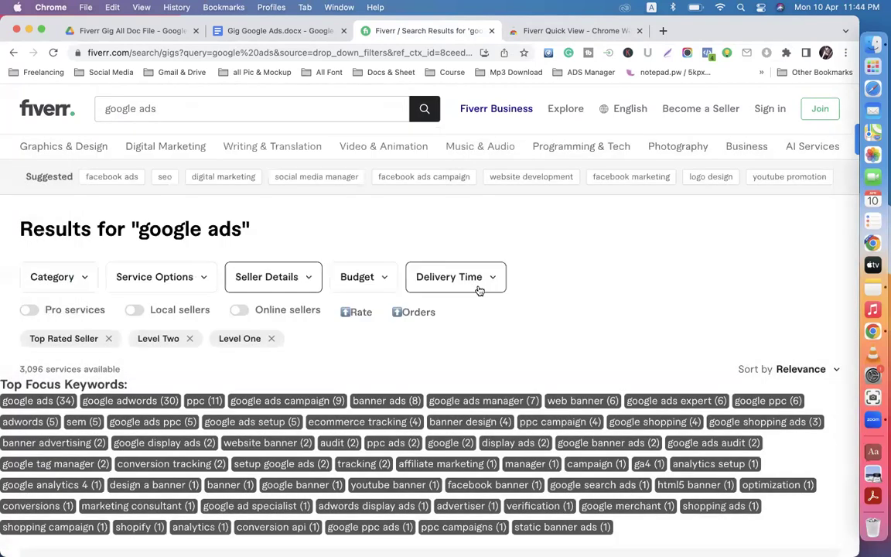
scroll(480, 291, down, 3)
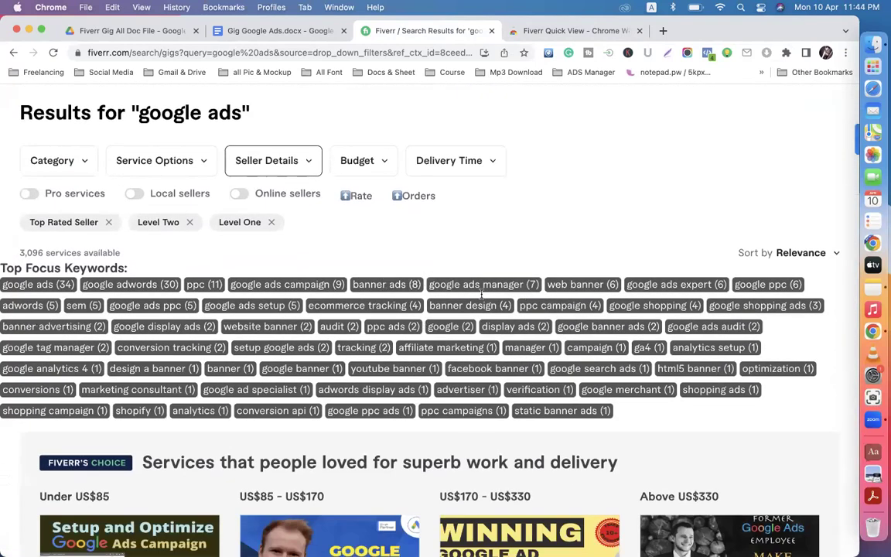
- Review the primary keyword Google Ads and the keywords in the URL line of the Gig Google Ads document
click(279, 31)
scroll(411, 335, up, 15)
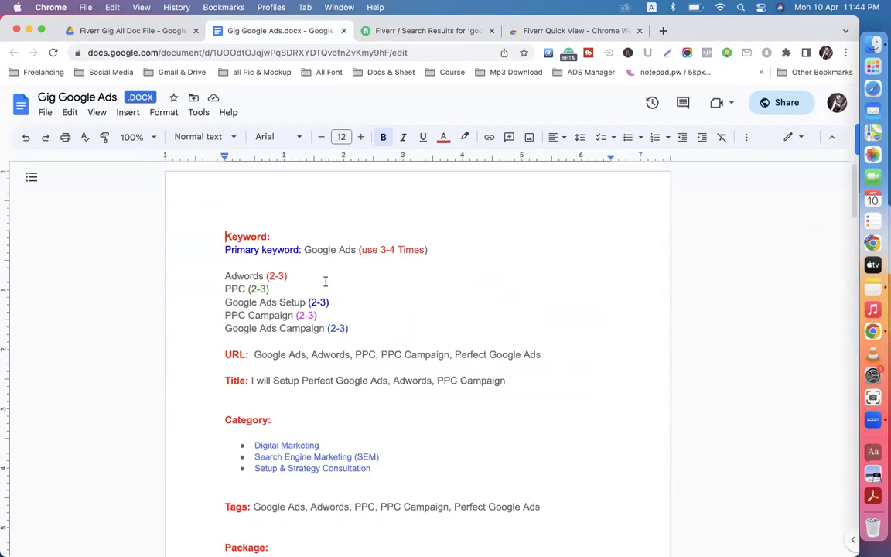
click(437, 31)
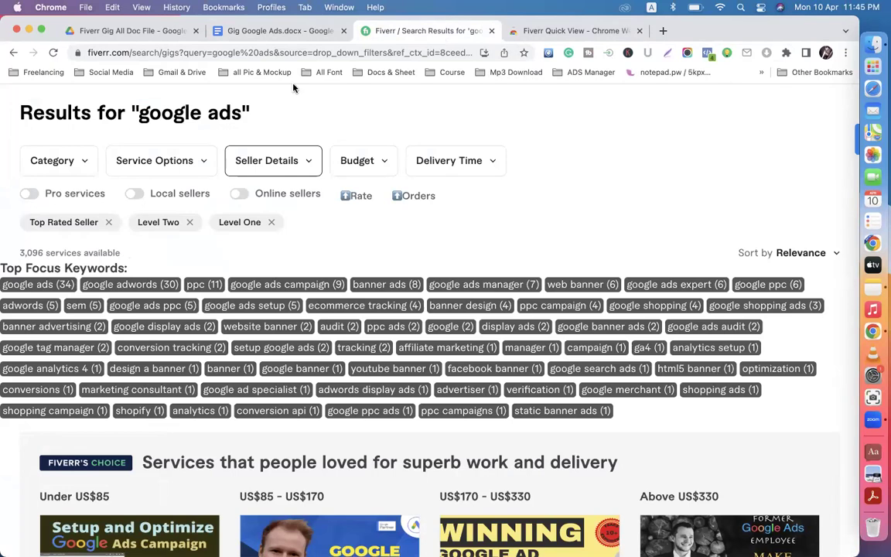
click(288, 30)
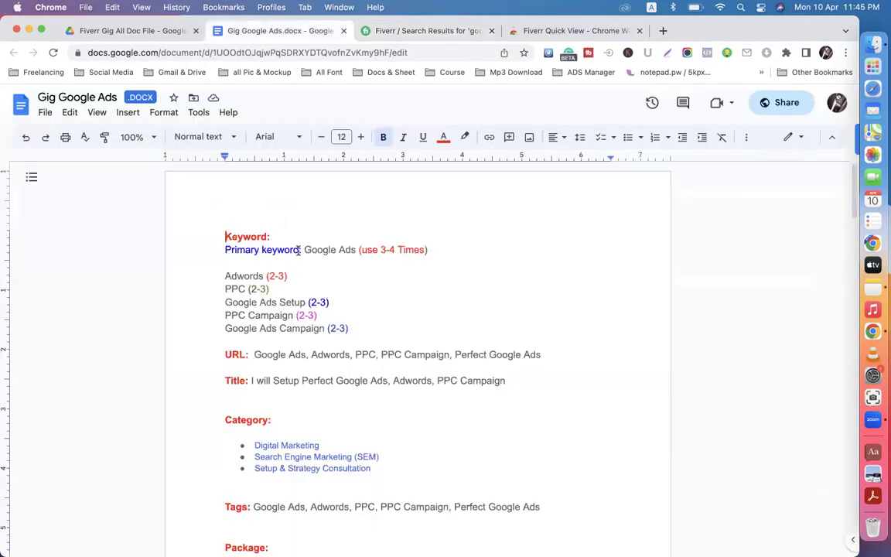
drag(303, 249, 356, 250)
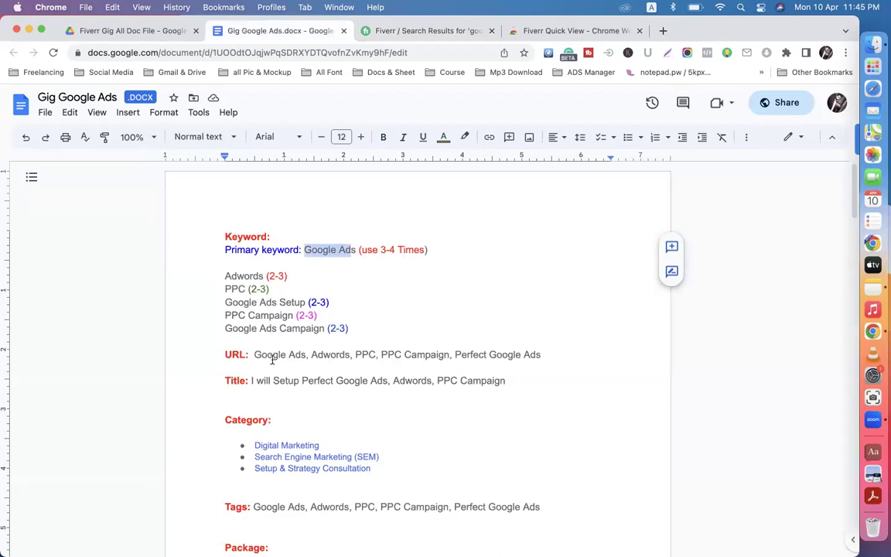
drag(253, 353, 341, 354)
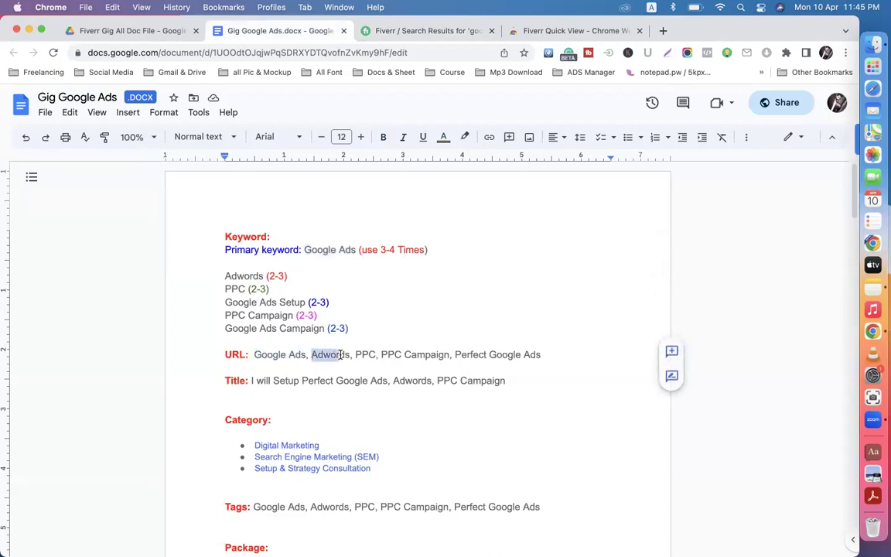
- Open the Google shopping ads merchant center gig from the Fiverr's Choice results under US$85
click(414, 31)
scroll(314, 308, down, 10)
scroll(314, 307, up, 2)
click(153, 350)
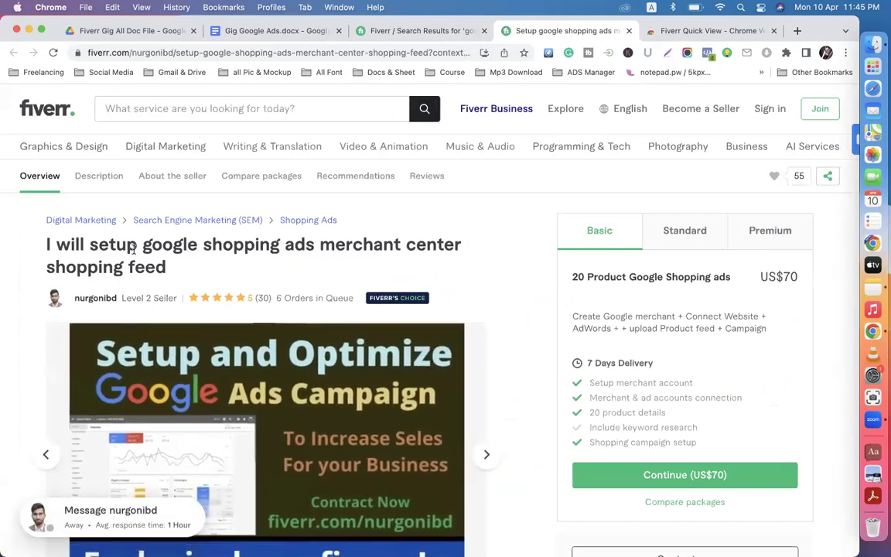
- Compare the wording of the shopping ads gig's title with the gig name in its page URL
drag(140, 246, 487, 249)
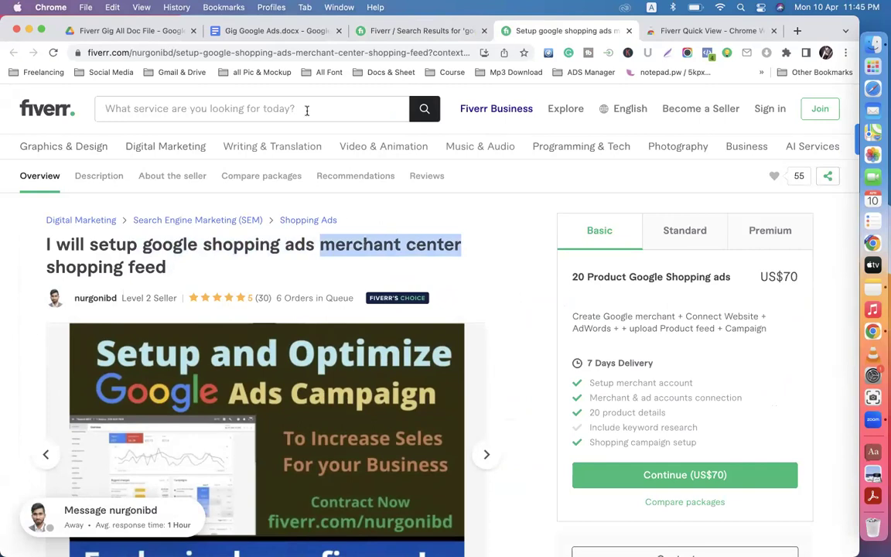
drag(174, 53, 277, 52)
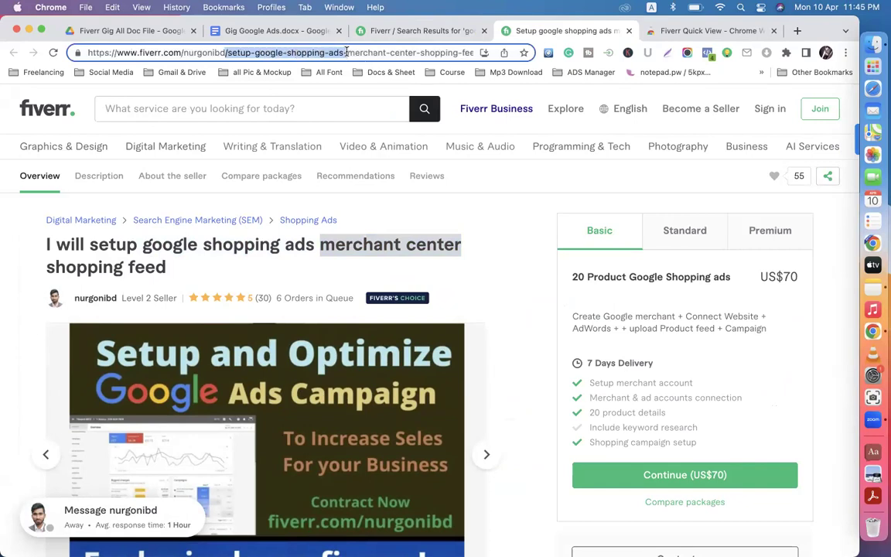
drag(191, 277, 46, 243)
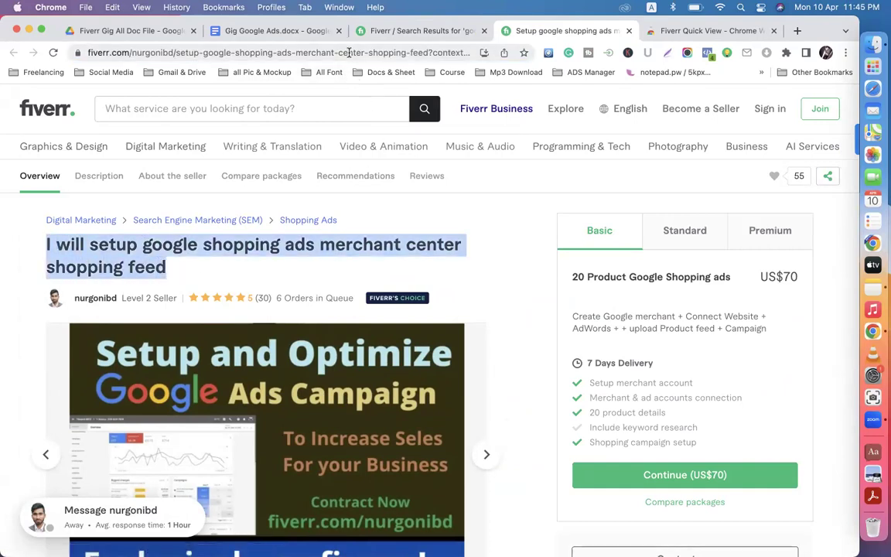
click(147, 259)
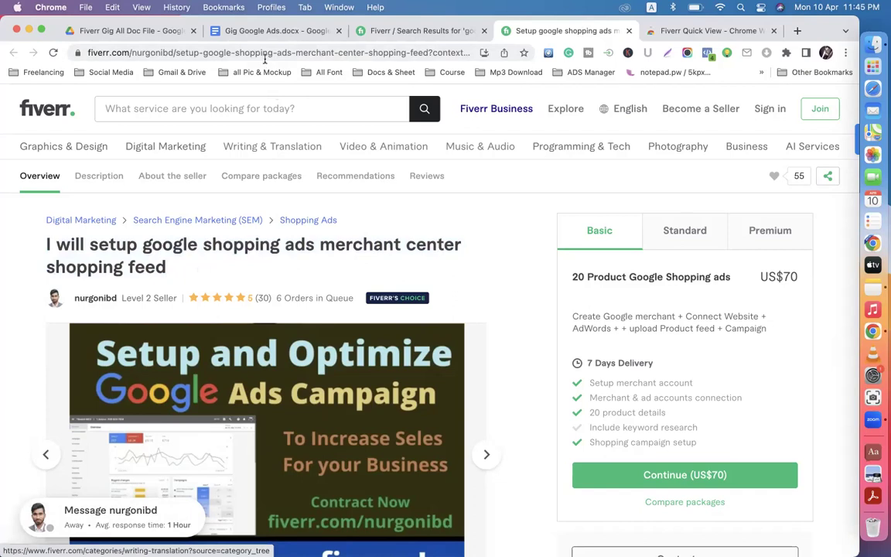
drag(176, 53, 425, 60)
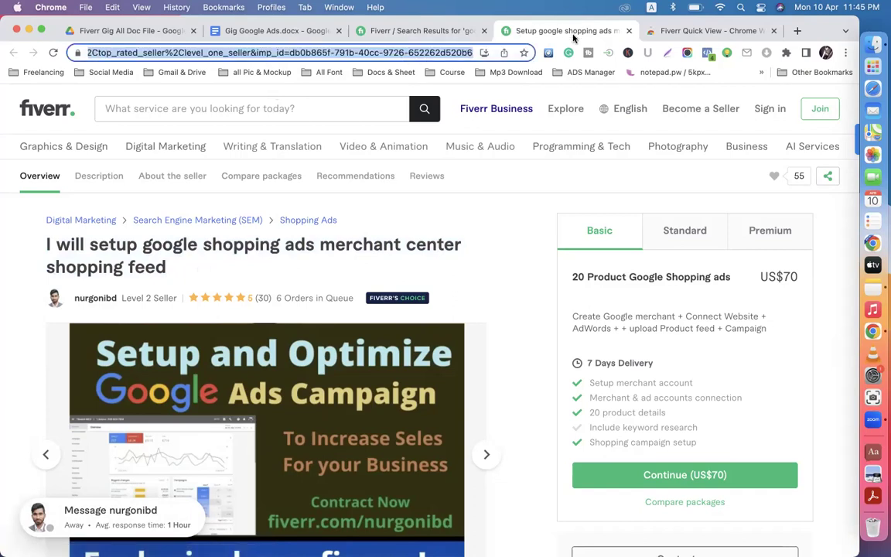
- Return to the "google ads" search results and check the Top Focus Keywords again
click(664, 32)
click(402, 31)
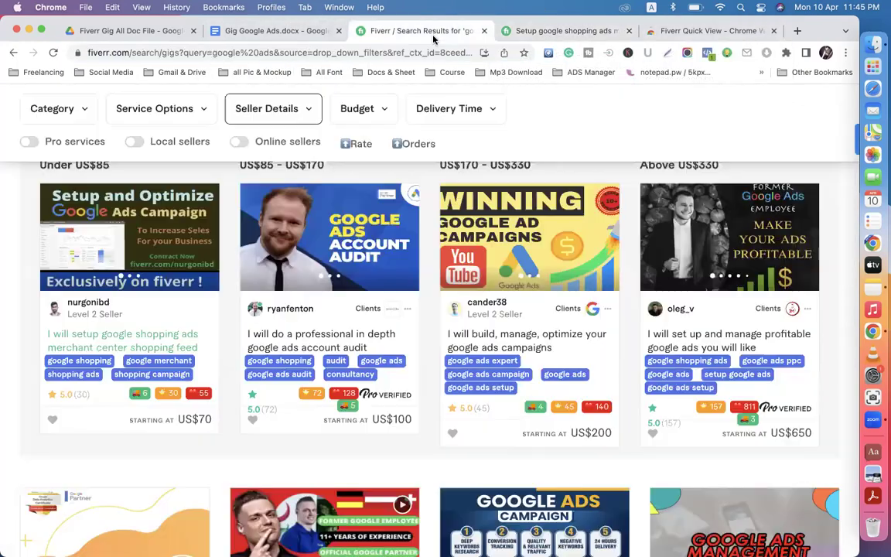
scroll(342, 194, up, 5)
scroll(326, 325, down, 3)
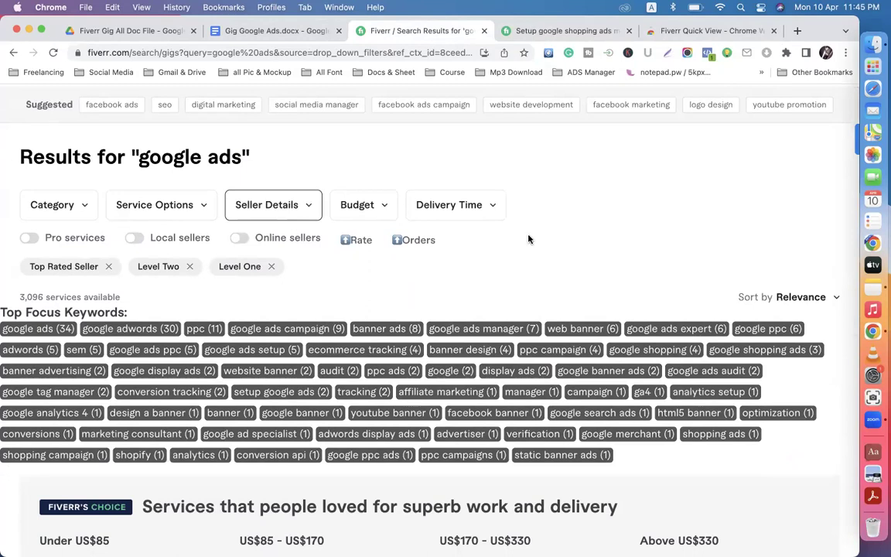
- Read the shopping ads gig's full description, examining its keyword use, service list and Why me section
click(520, 31)
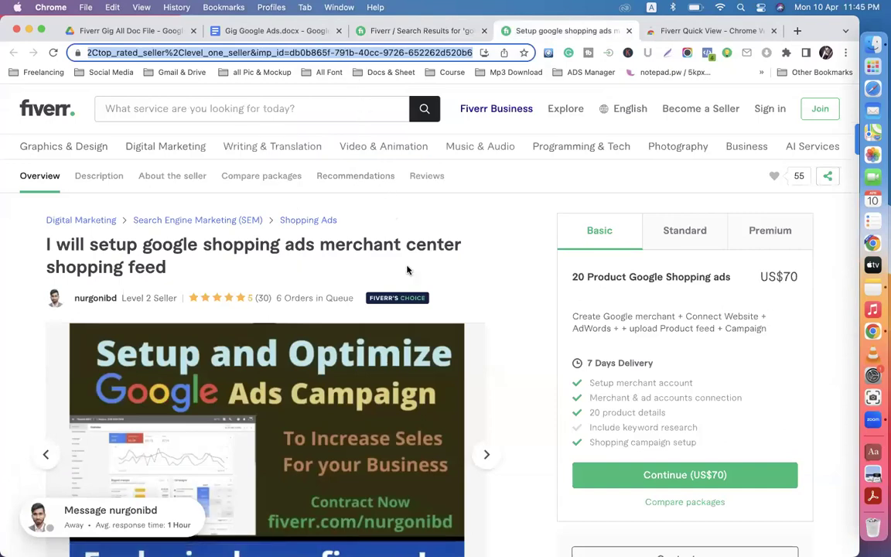
scroll(502, 297, down, 10)
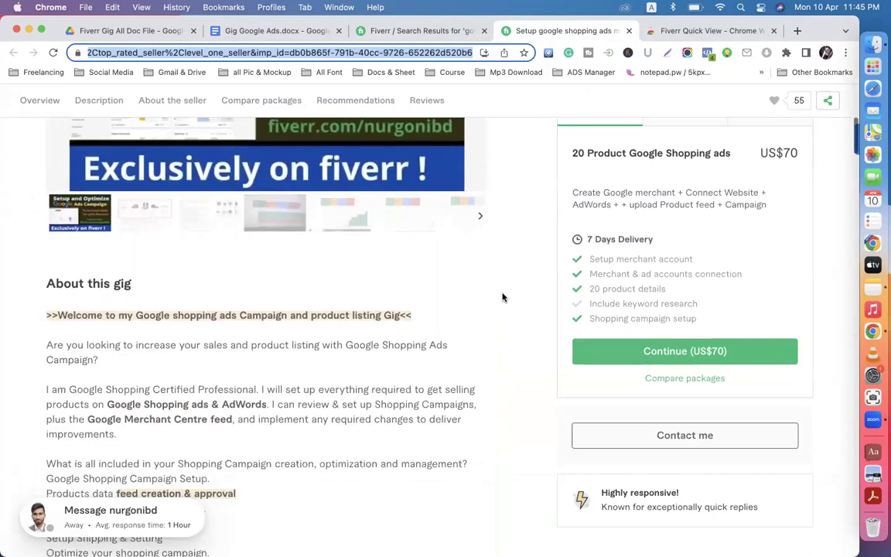
scroll(502, 297, down, 5)
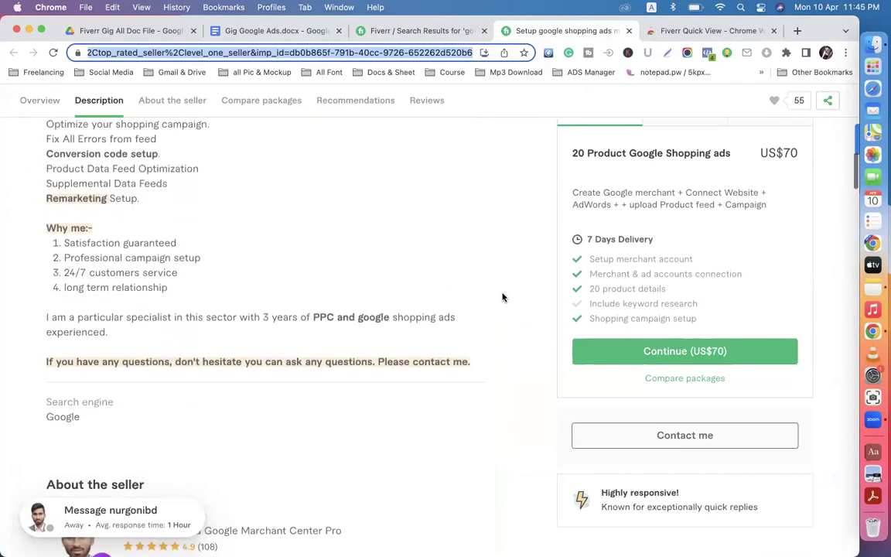
scroll(502, 297, up, 3)
scroll(502, 297, up, 3)
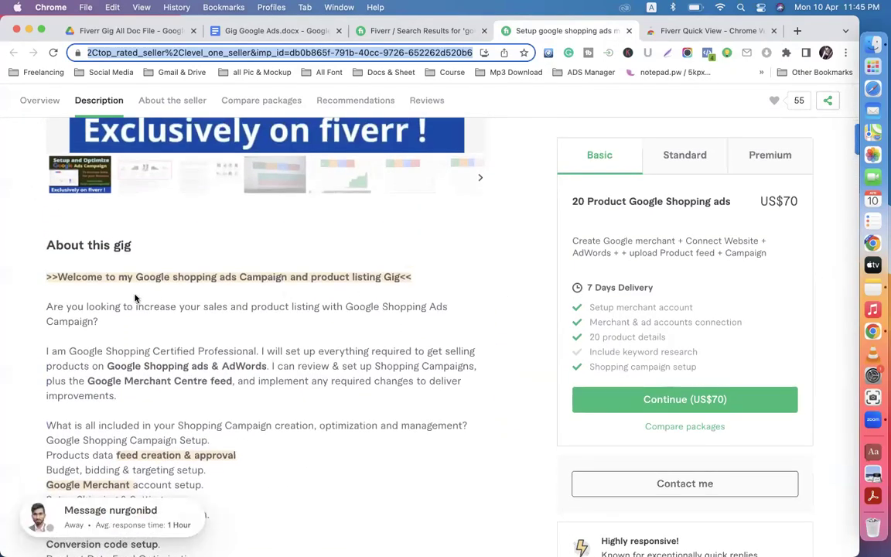
scroll(254, 344, down, 4)
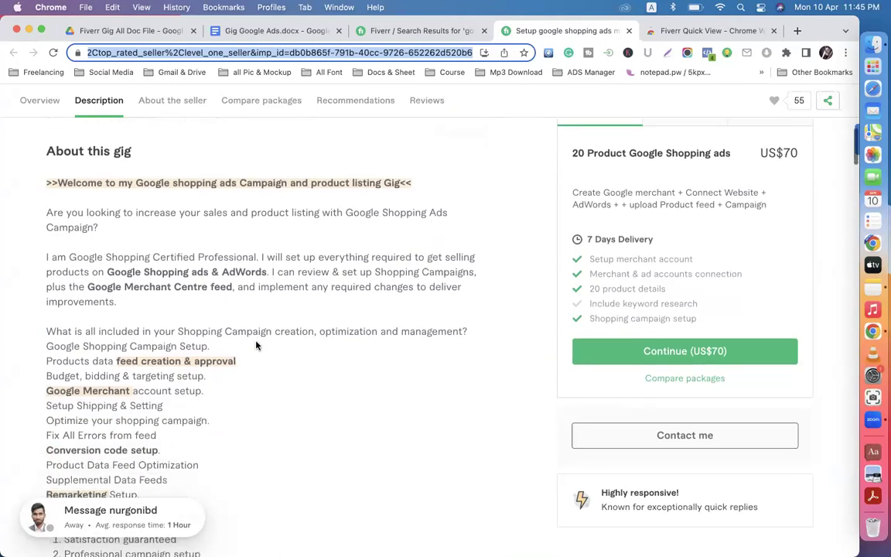
scroll(182, 386, down, 3)
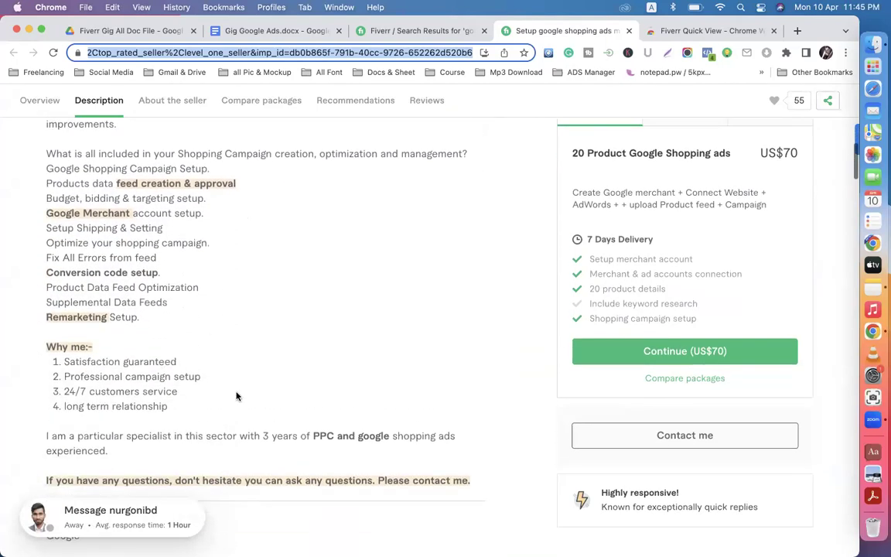
scroll(262, 400, up, 10)
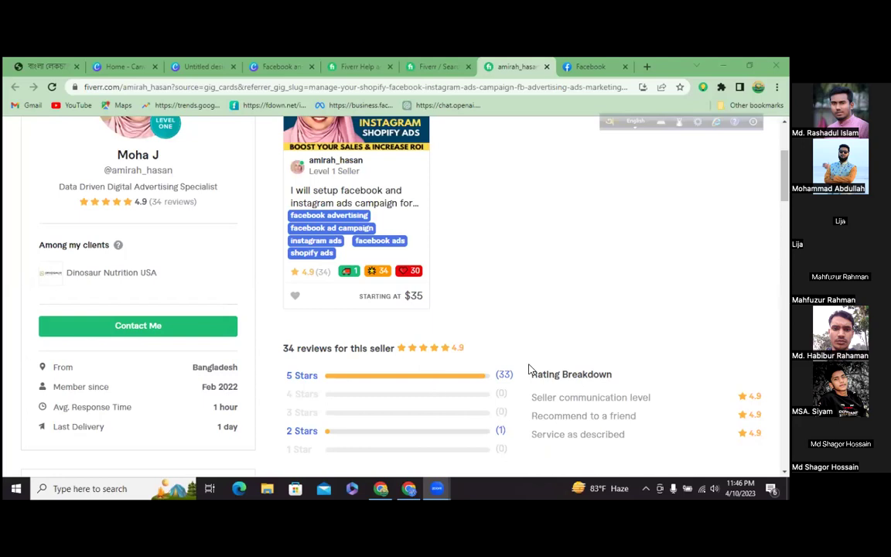
- Switch to the browser window with the "facebook and instagram ads campaign" results and open the account's own Fiverr profile
scroll(501, 282, up, 3)
key(alt+Tab)
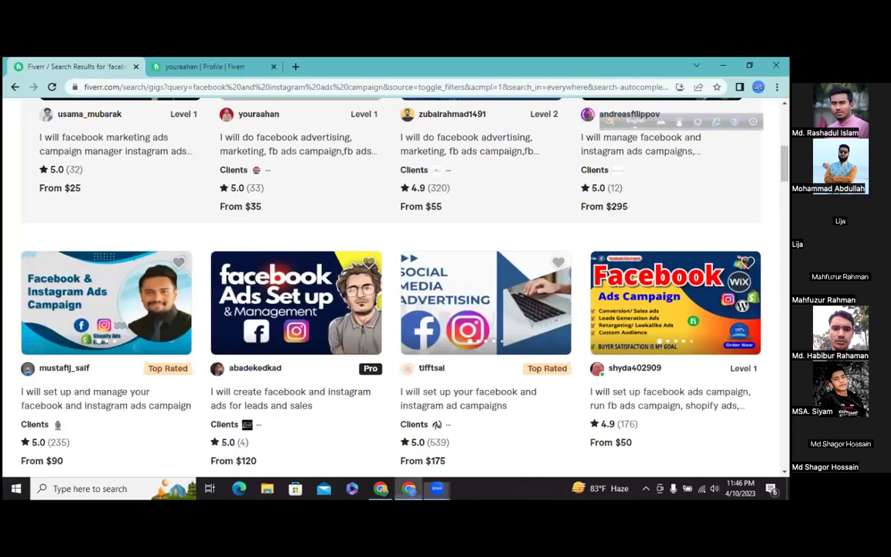
scroll(391, 286, up, 10)
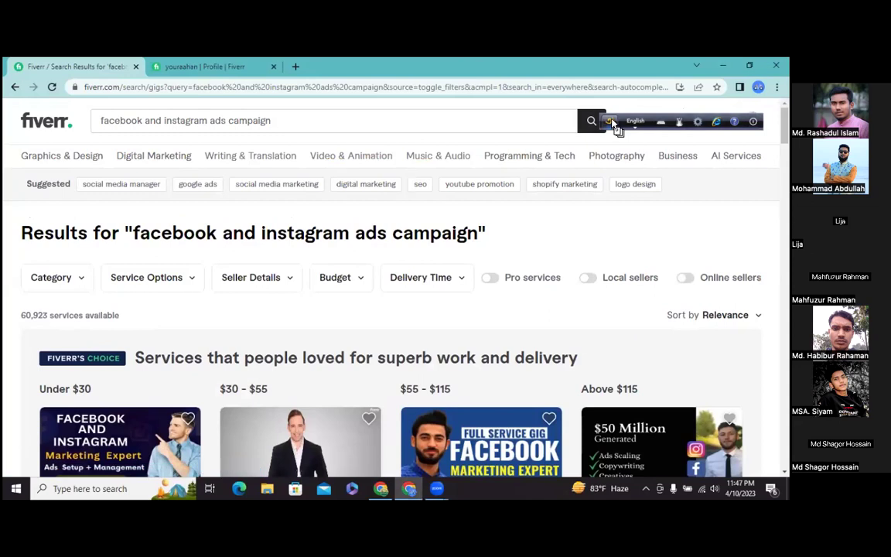
drag(616, 129, 642, 73)
click(752, 120)
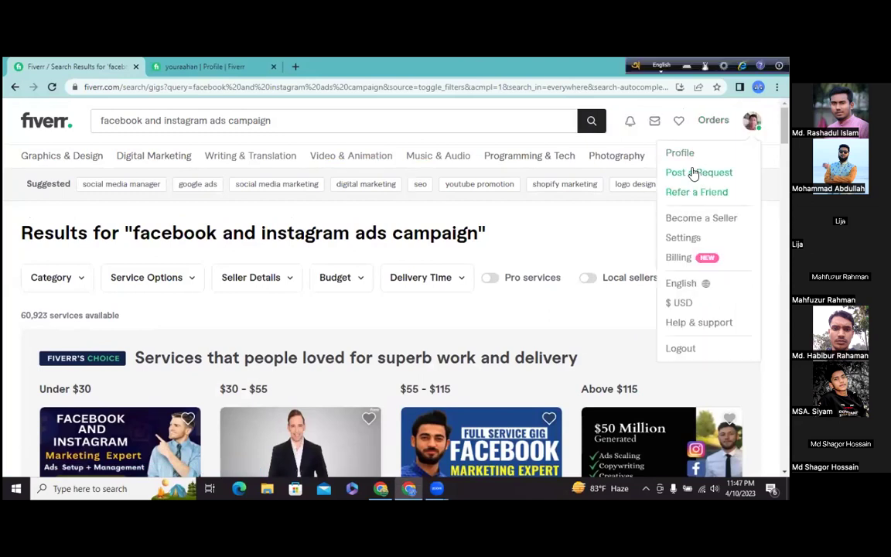
click(592, 119)
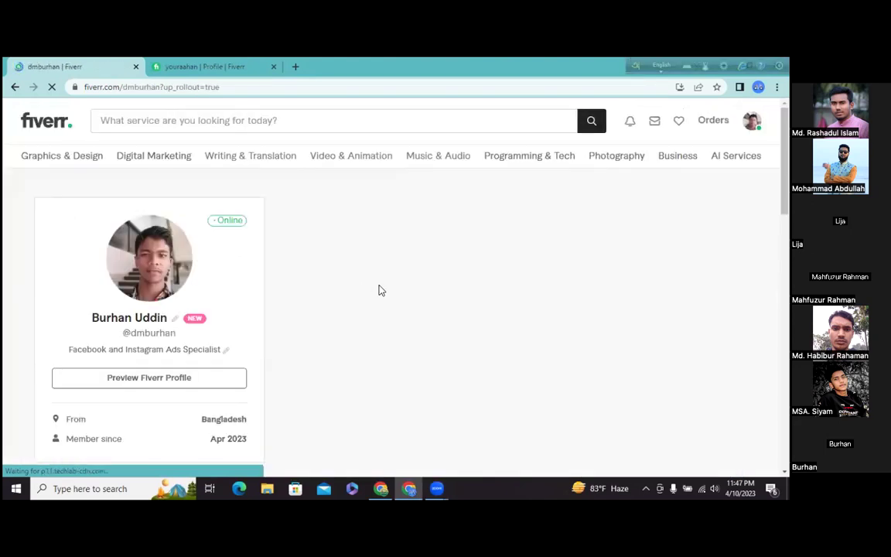
- Return to the Level One Facebook ads seller's profile and examine the gig tags, ratings and seller details
click(380, 489)
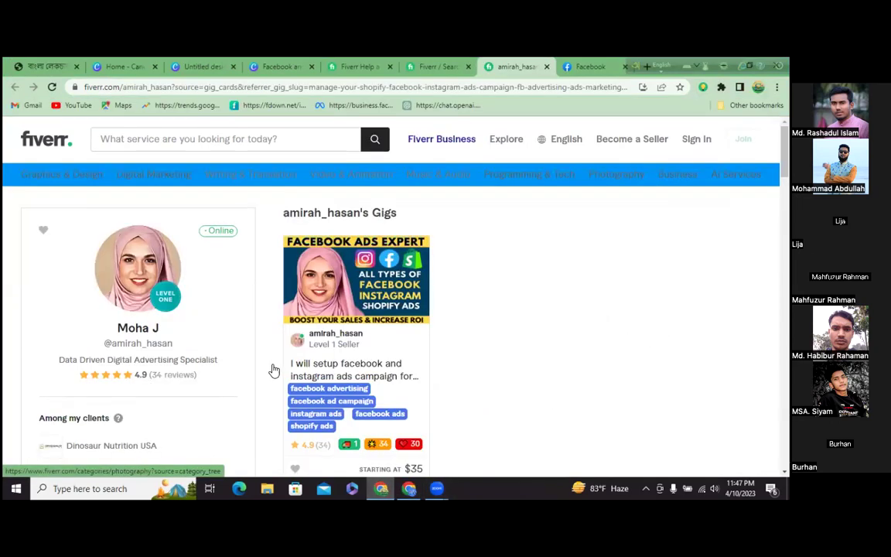
scroll(232, 348, down, 2)
scroll(243, 338, up, 2)
scroll(240, 365, down, 1)
scroll(255, 360, down, 2)
scroll(247, 358, up, 1)
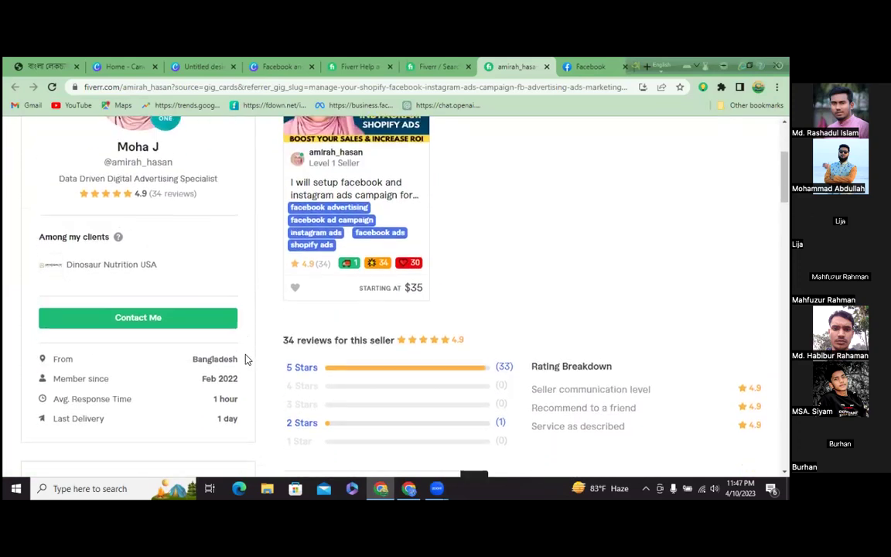
- Compare the Level One seller's gig, ratings and seller details with the account's own Fiverr profile in the other browser window
scroll(246, 360, down, 1)
scroll(261, 263, up, 3)
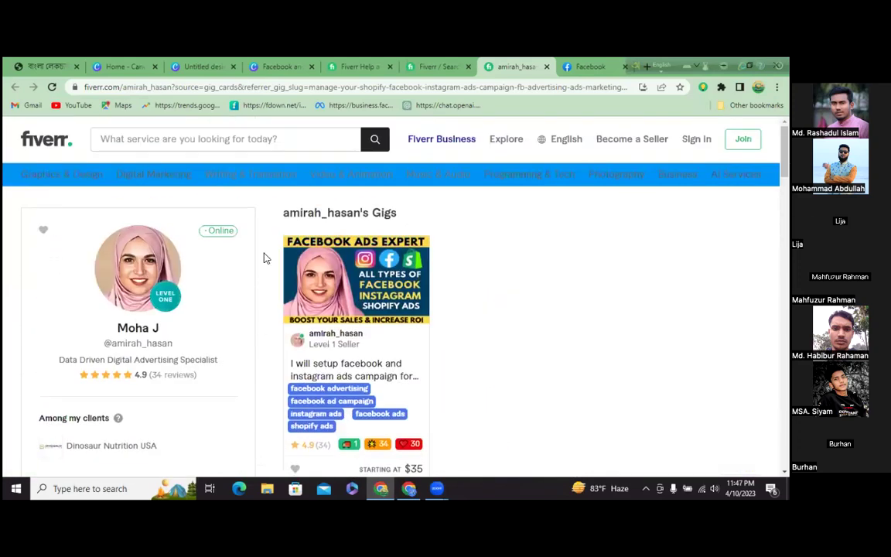
scroll(480, 325, down, 3)
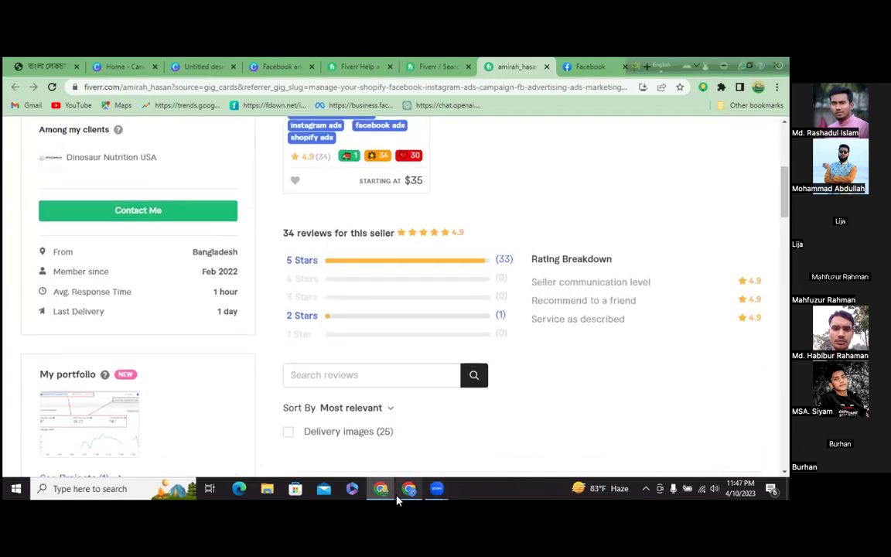
click(408, 488)
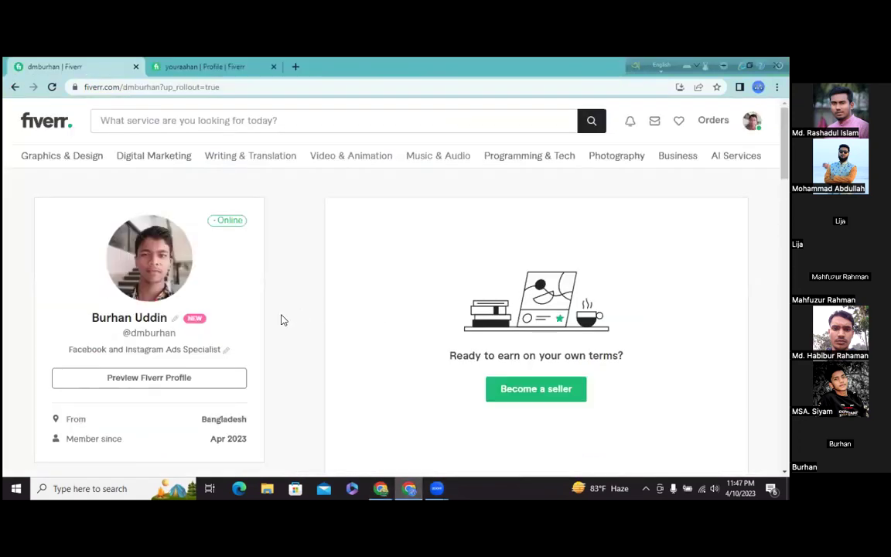
scroll(285, 321, down, 1)
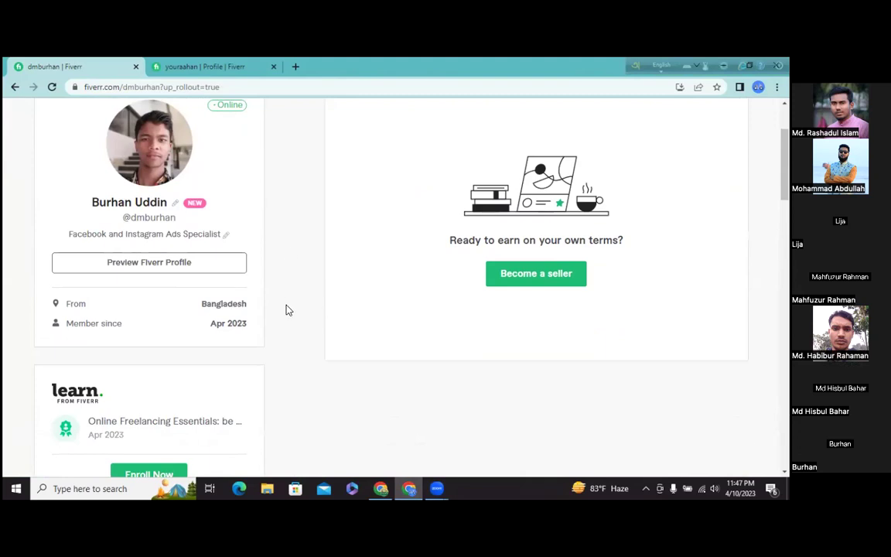
scroll(287, 354, up, 1)
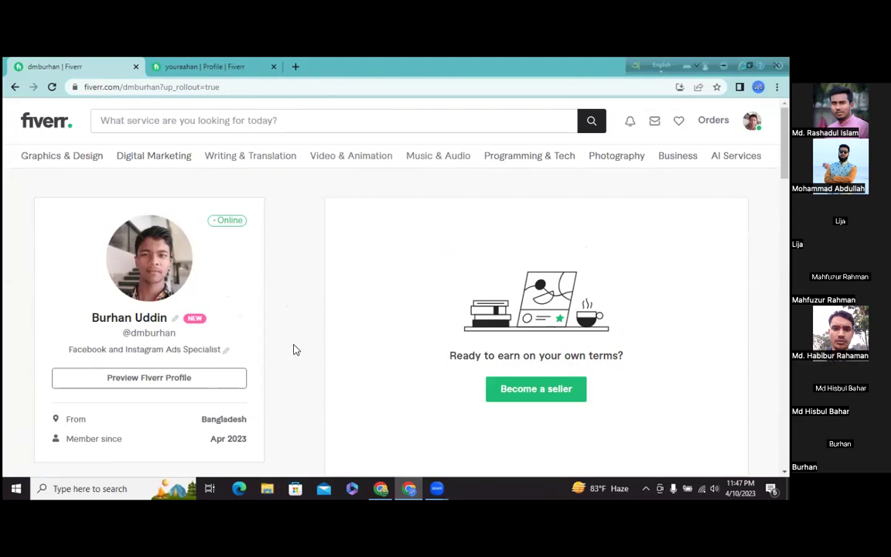
- Open the shared "Fiverr Gig All Doc File" Google Drive folder from the link in the course group's Facebook chat
click(382, 488)
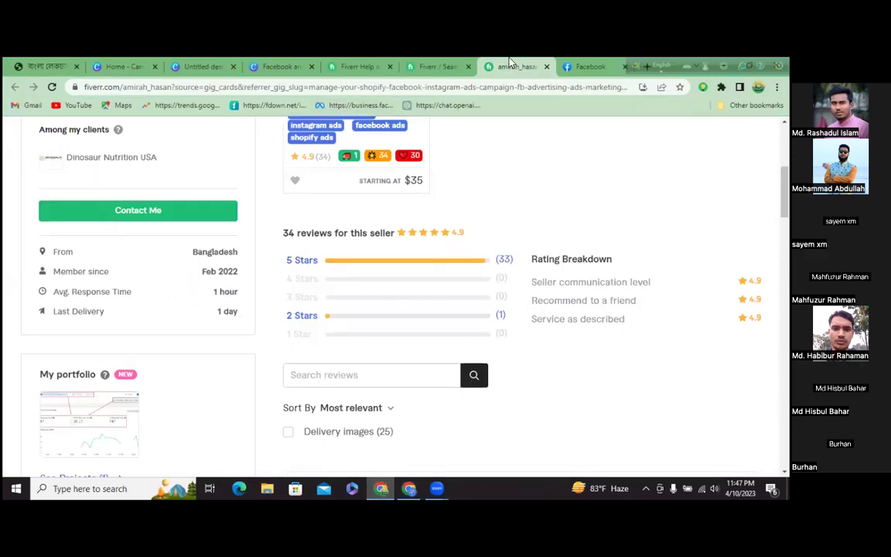
click(586, 67)
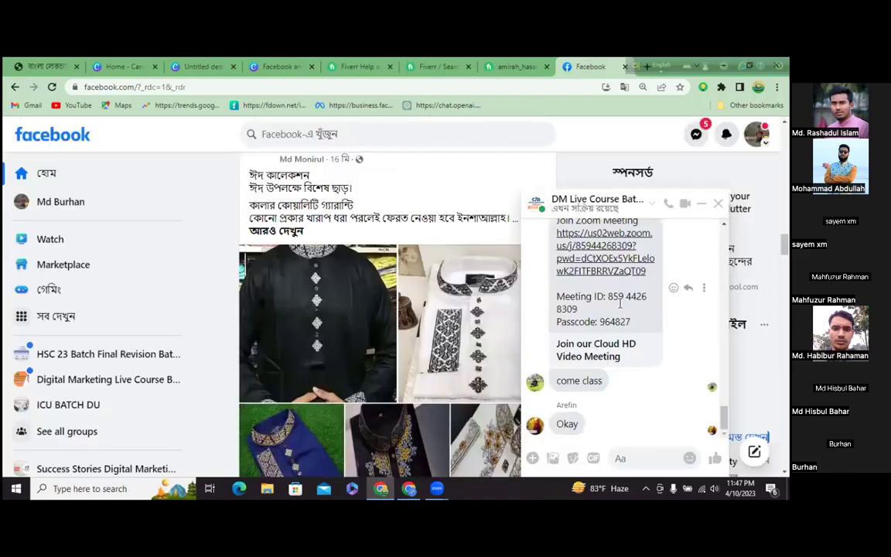
scroll(493, 336, down, 5)
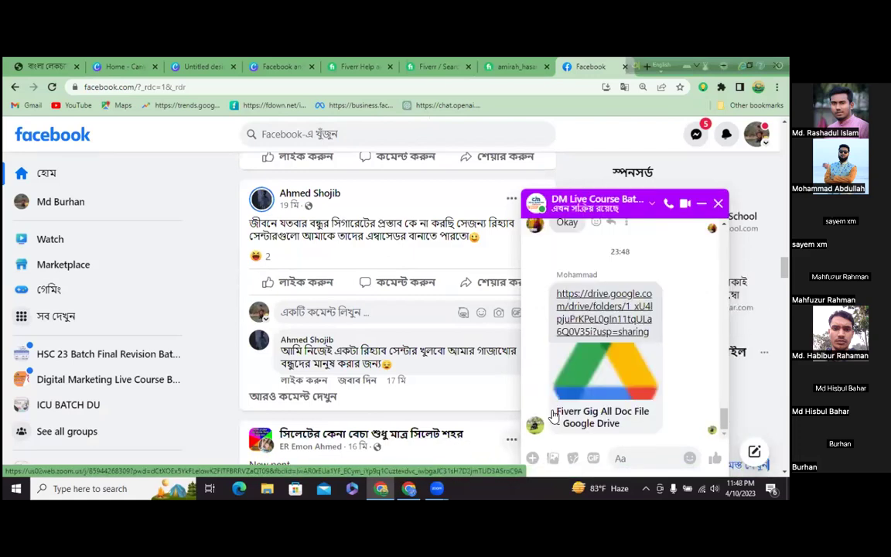
click(596, 305)
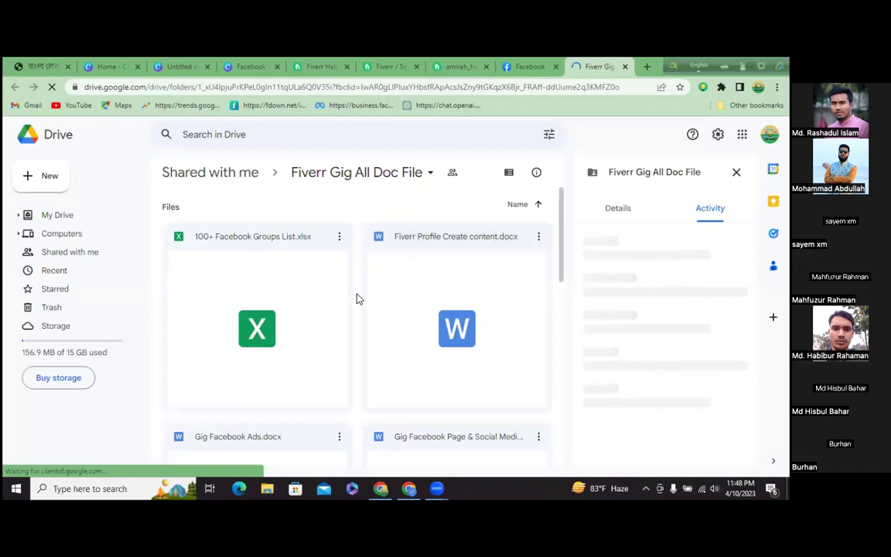
- Browse the Drive folder, open Gig Facebook Ads.docx and examine its URL, title, category and keyword sections
scroll(350, 299, down, 2)
scroll(351, 300, down, 2)
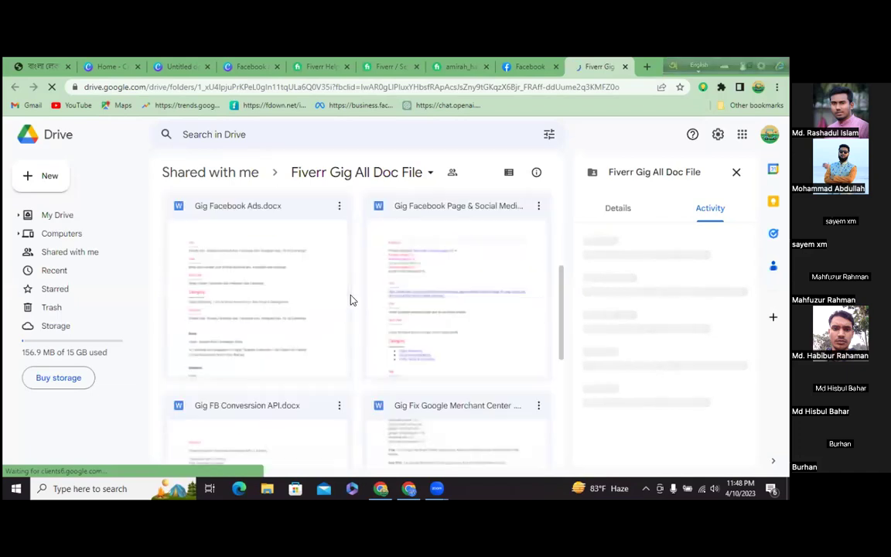
scroll(352, 298, down, 1)
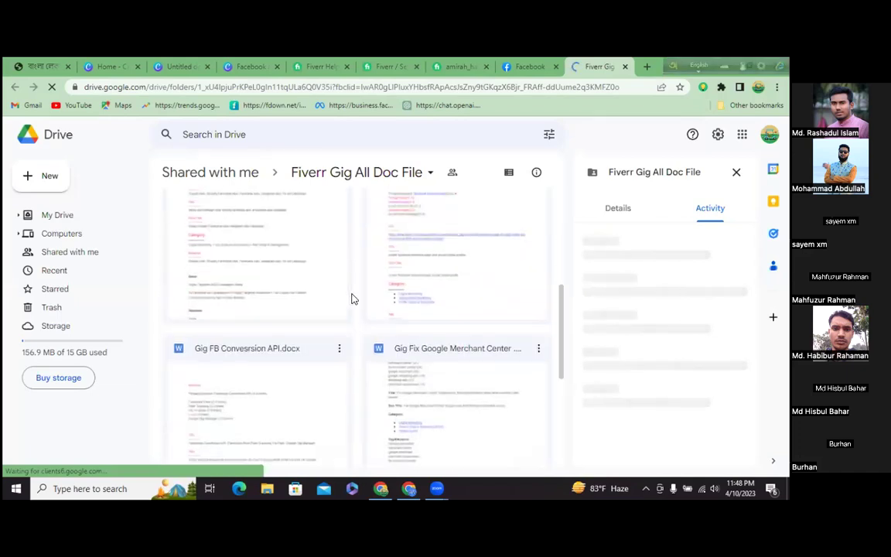
scroll(351, 299, up, 4)
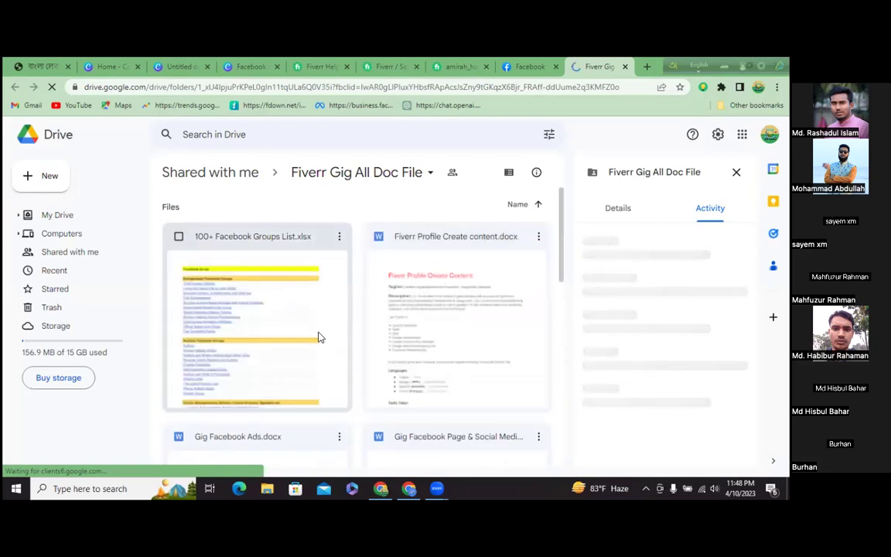
scroll(285, 374, down, 2)
scroll(240, 355, down, 1)
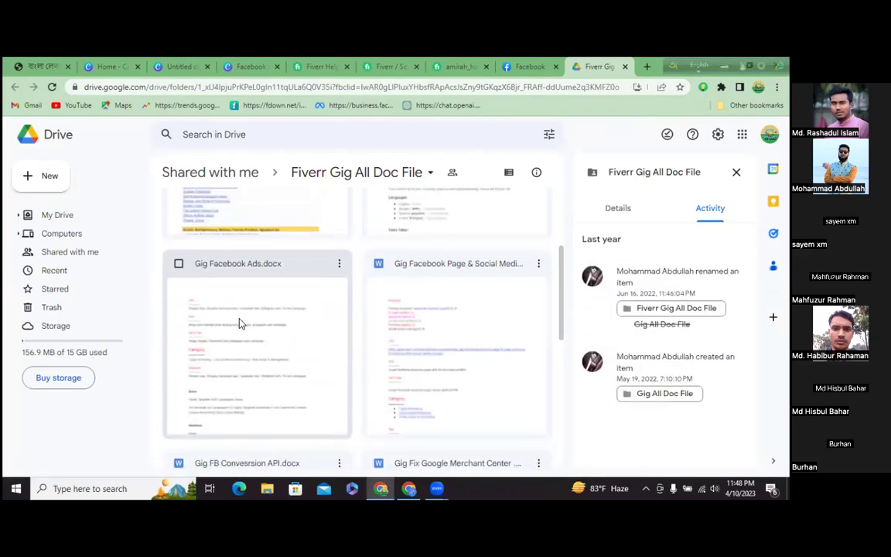
double_click(240, 323)
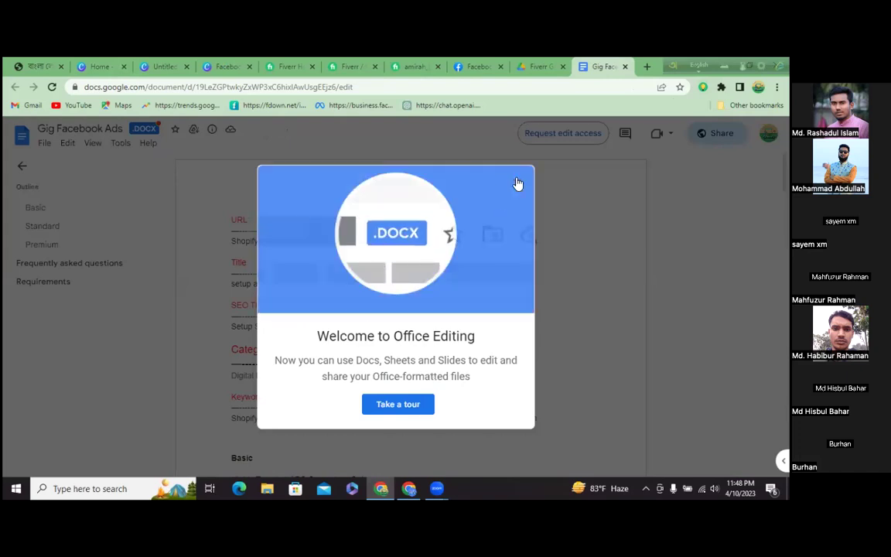
key(Escape)
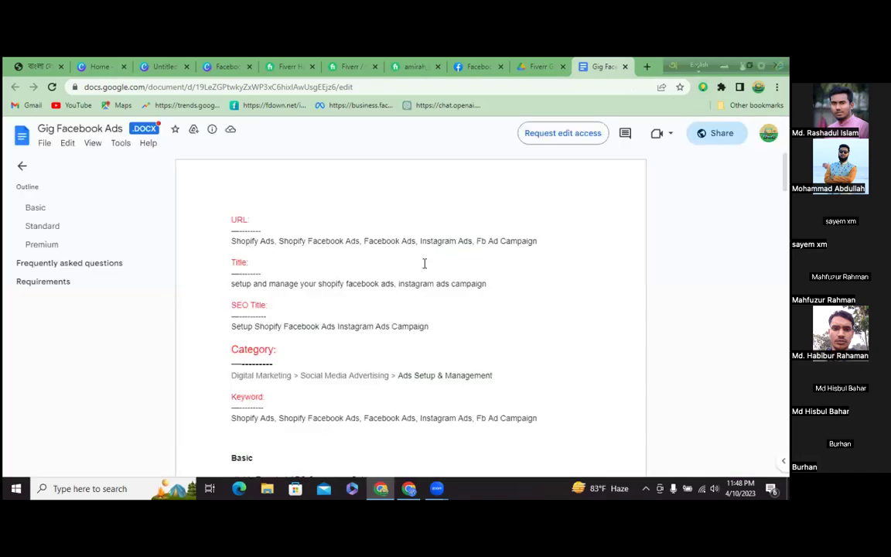
scroll(424, 263, down, 2)
scroll(484, 258, up, 2)
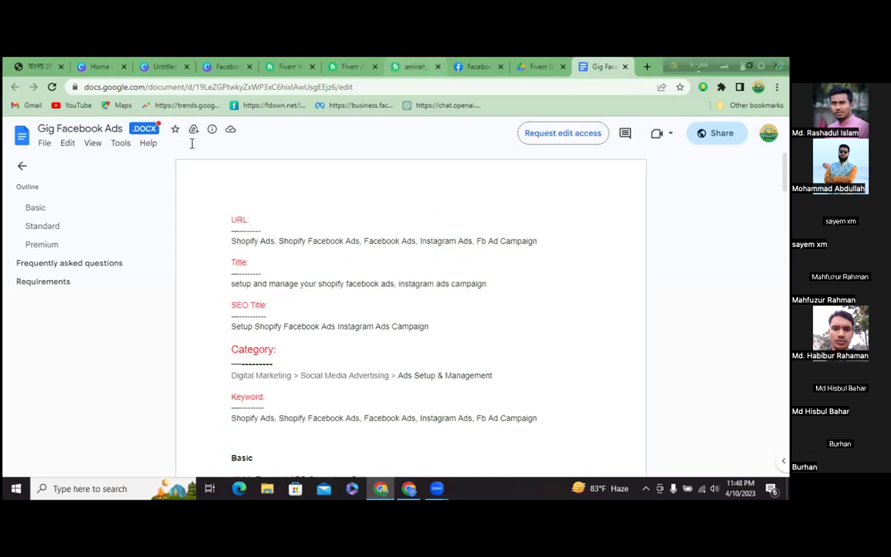
- Return to the Level One seller's Fiverr page and search for "Shopify facebook ads"
key(ctrl+7)
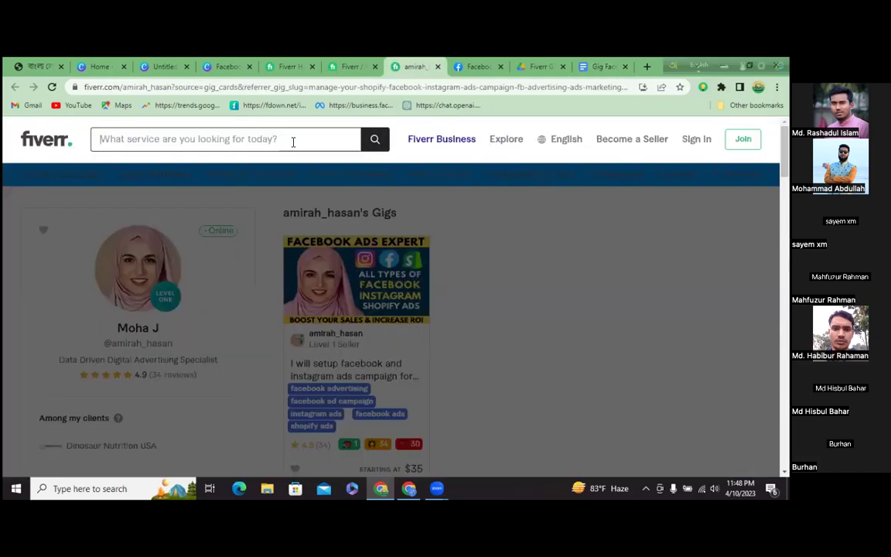
text(Sho)
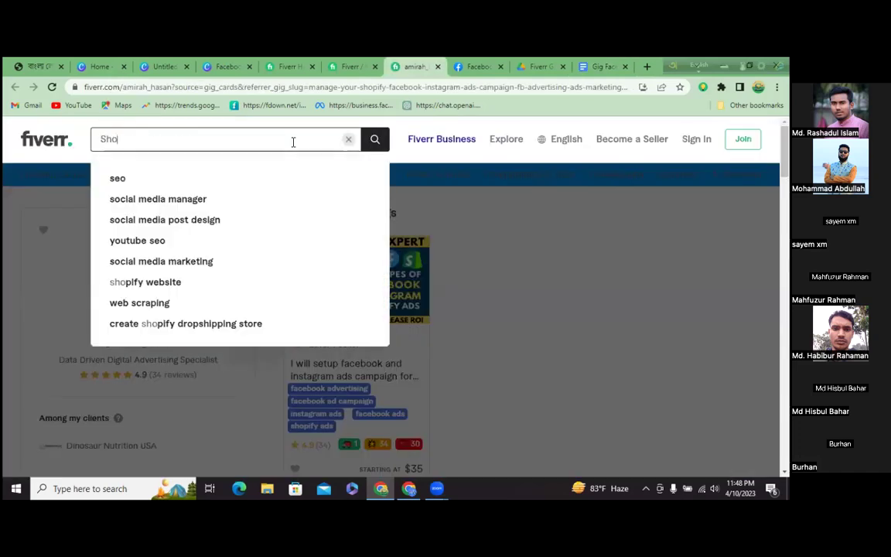
text(pify )
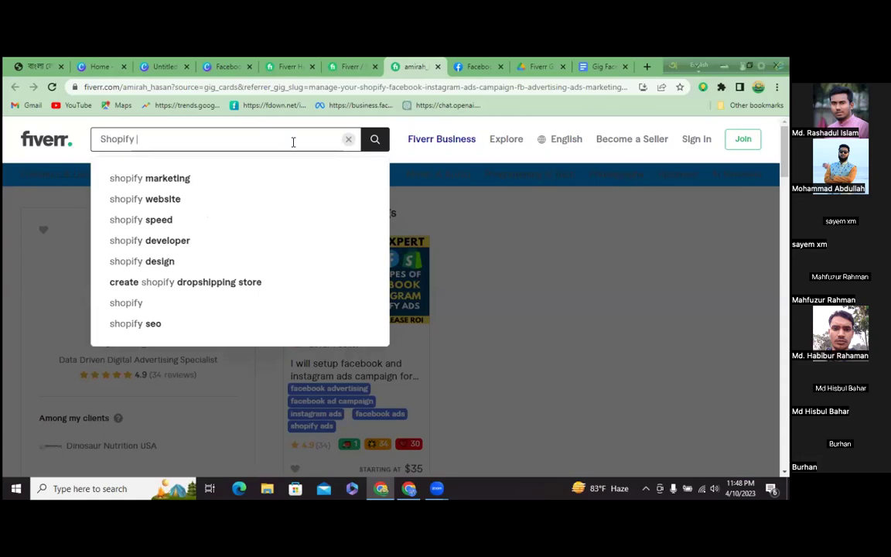
text(facebo)
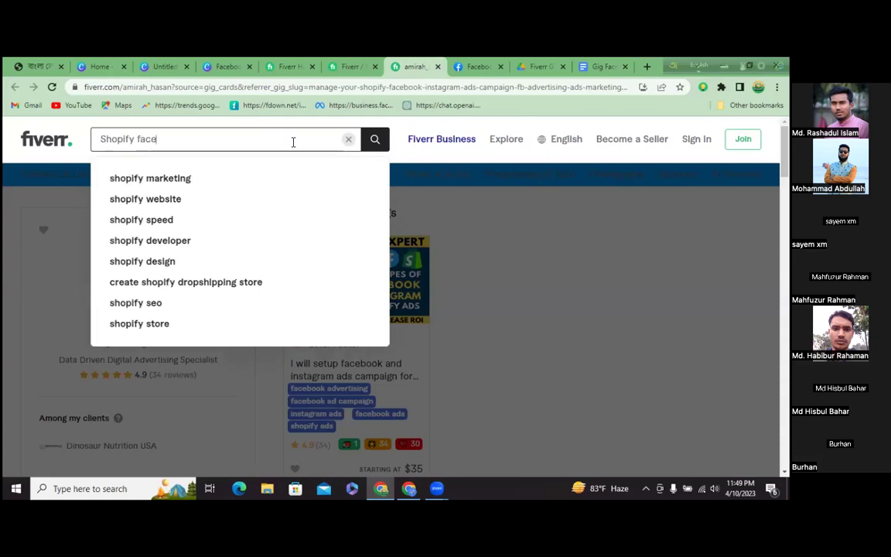
text(ok ads)
key(Return)
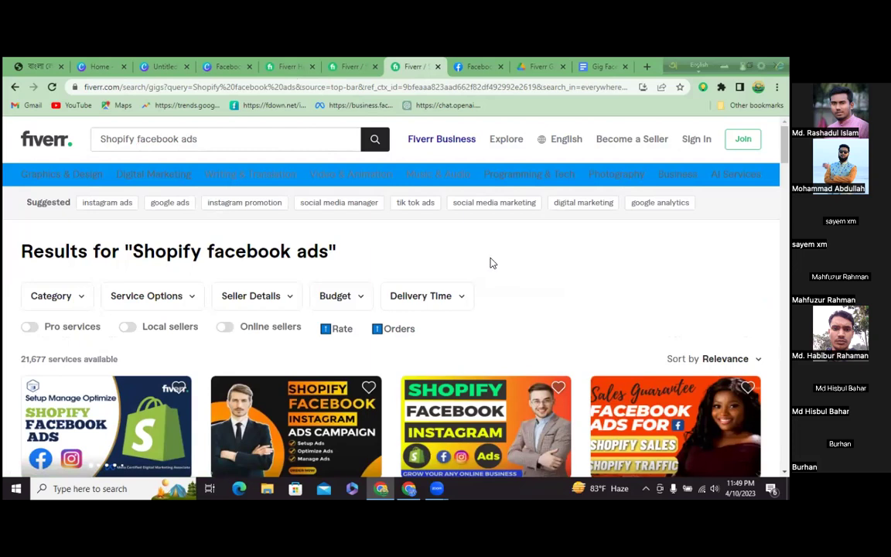
- Filter the search results by seller level to Top Rated Seller, Level Two and Level One
click(285, 297)
scroll(487, 261, down, 2)
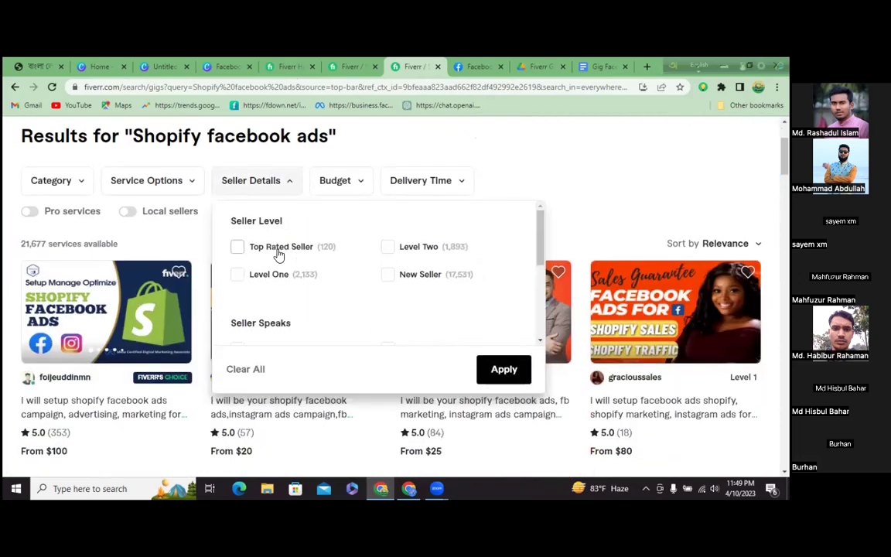
click(237, 248)
click(388, 247)
click(238, 274)
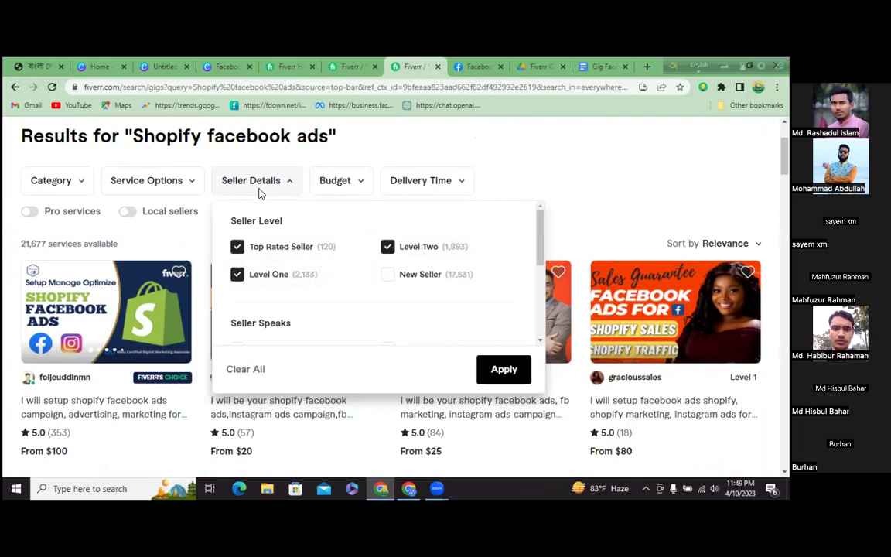
scroll(456, 304, down, 1)
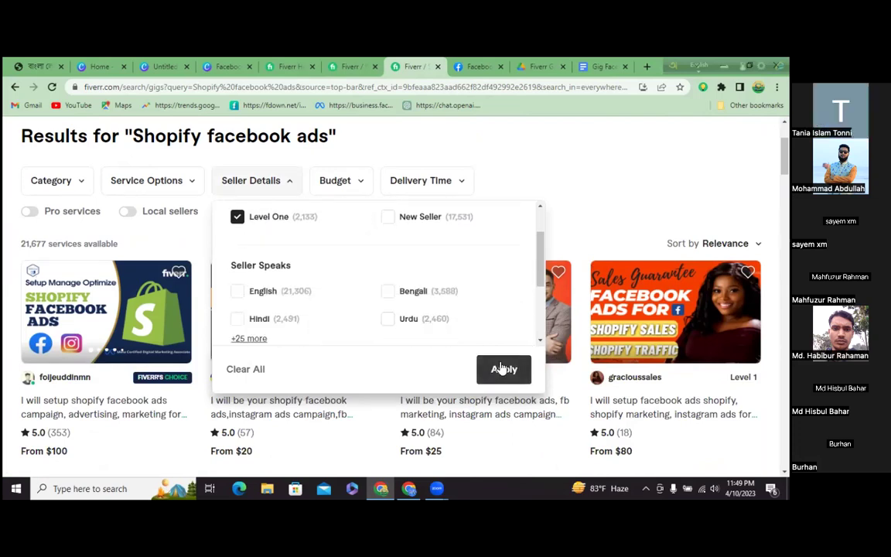
click(503, 368)
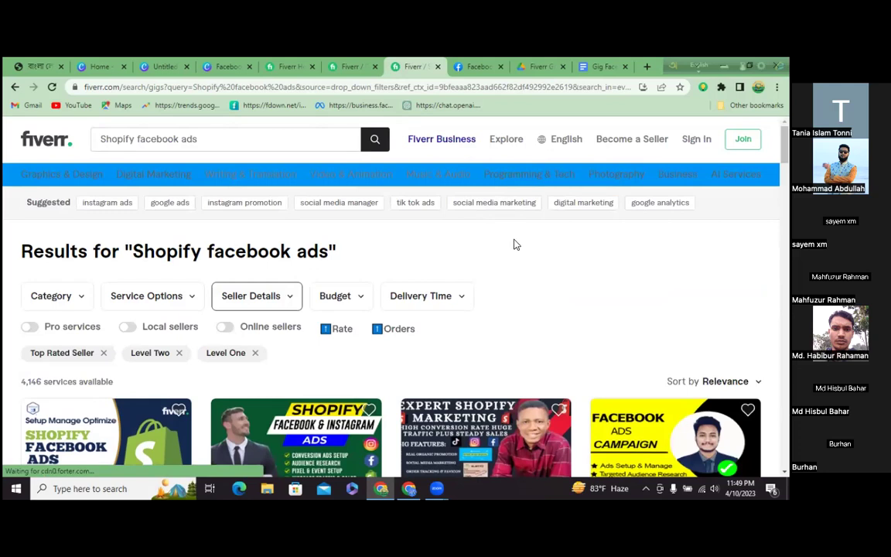
- Check that the Fiverr Quick View extension's Quick View options, including Top Focus Keywords and Gig Tags, are enabled
click(702, 87)
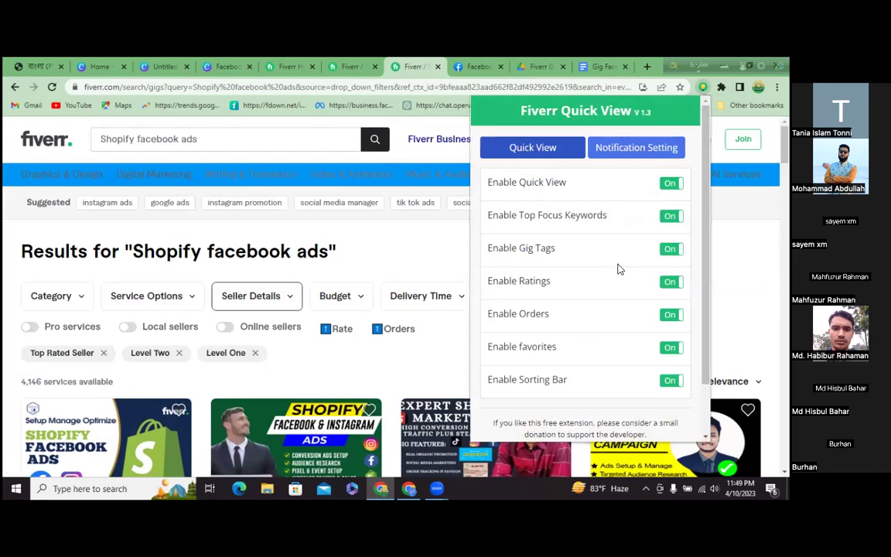
scroll(615, 271, down, 1)
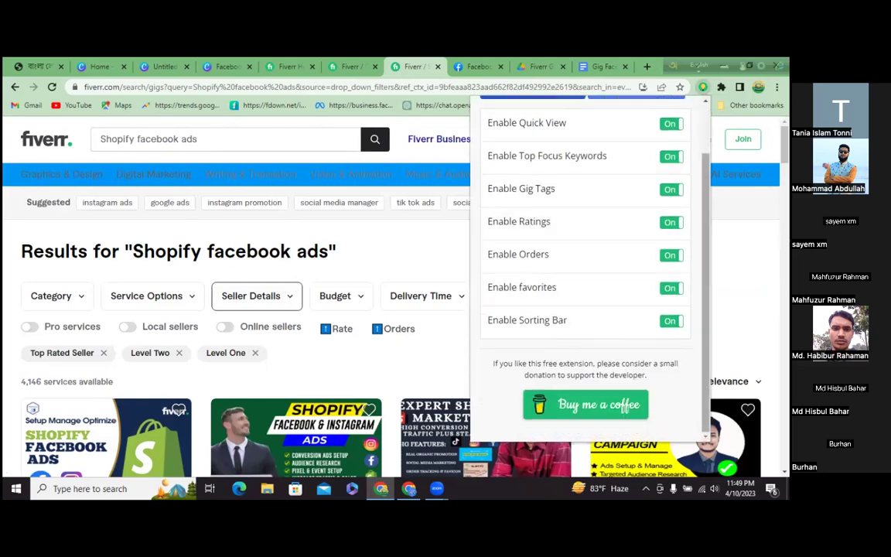
scroll(601, 300, up, 1)
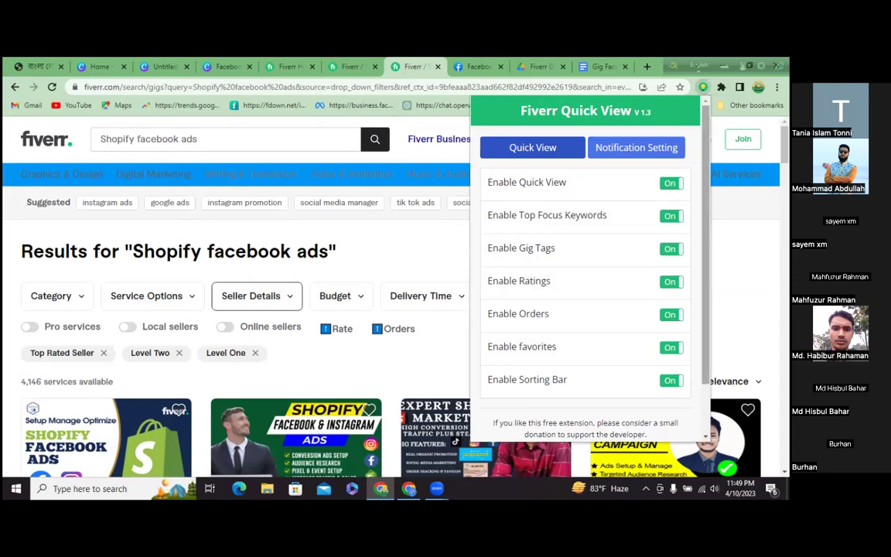
click(536, 150)
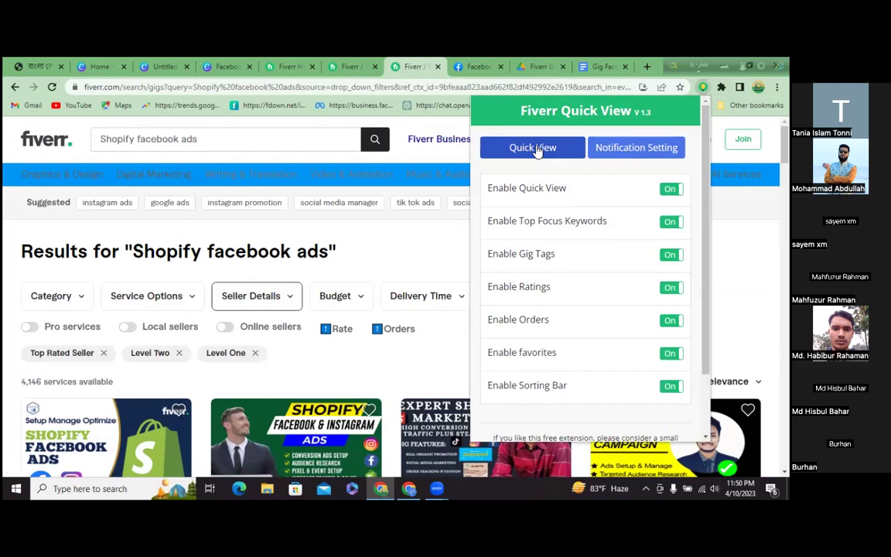
click(392, 219)
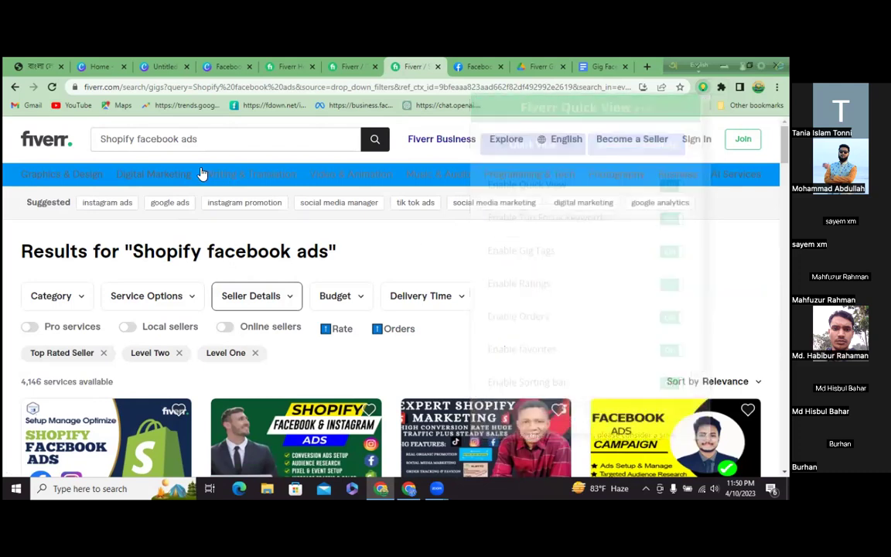
- Reload the filtered "Shopify facebook ads" results and check the gig listings for the extension's keywords and tags
click(52, 87)
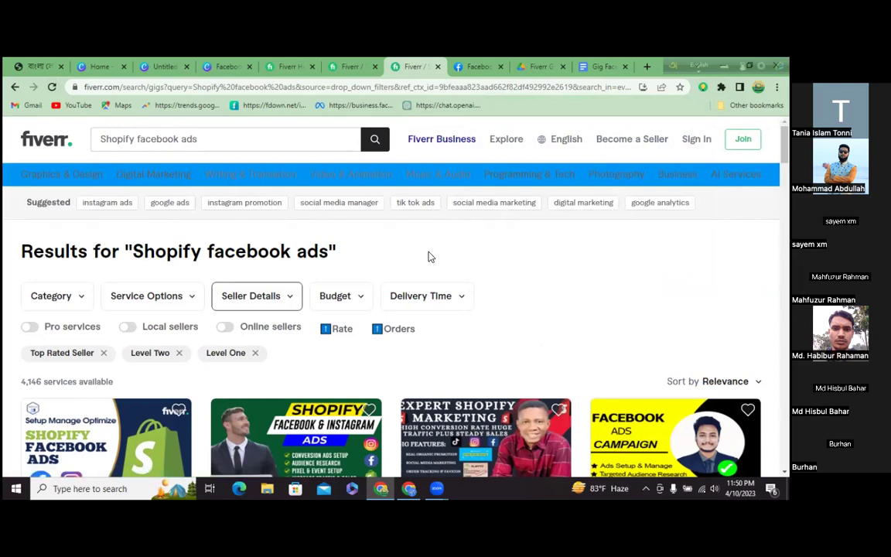
scroll(430, 257, down, 5)
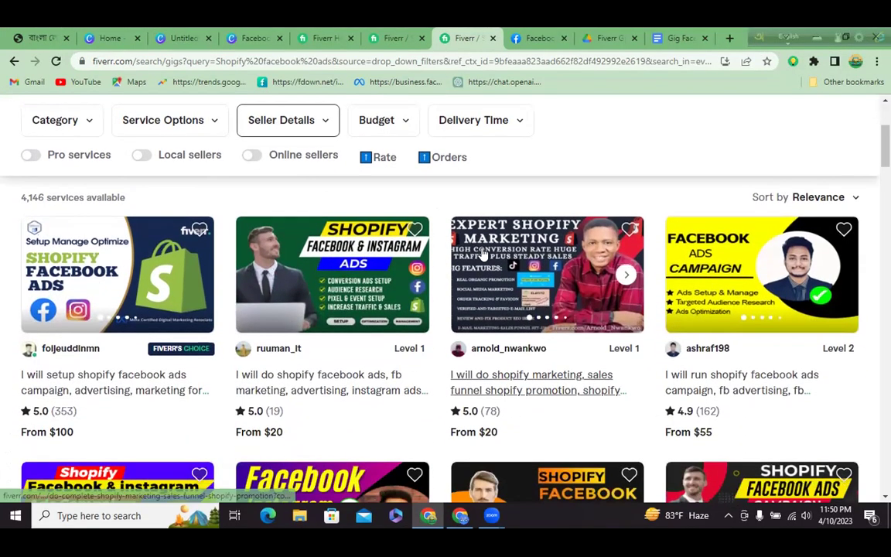
scroll(481, 253, up, 4)
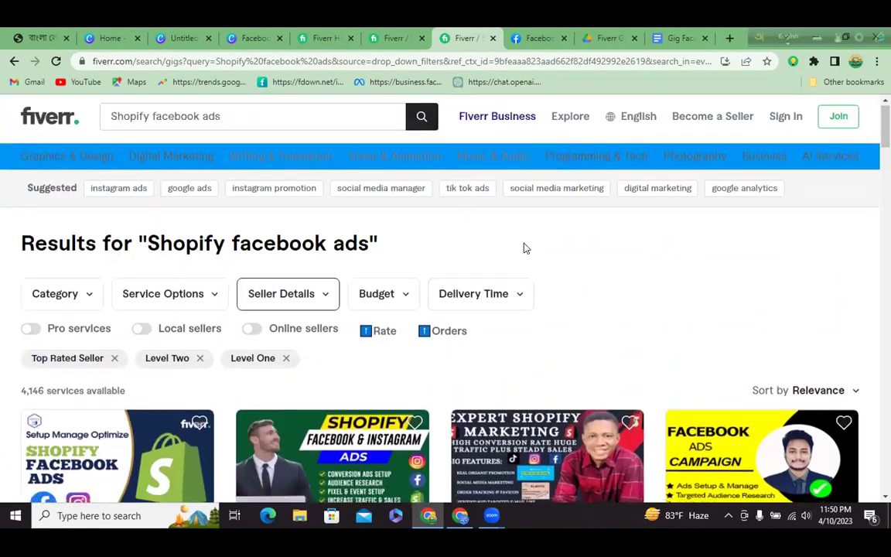
scroll(525, 248, down, 1)
scroll(540, 247, down, 1)
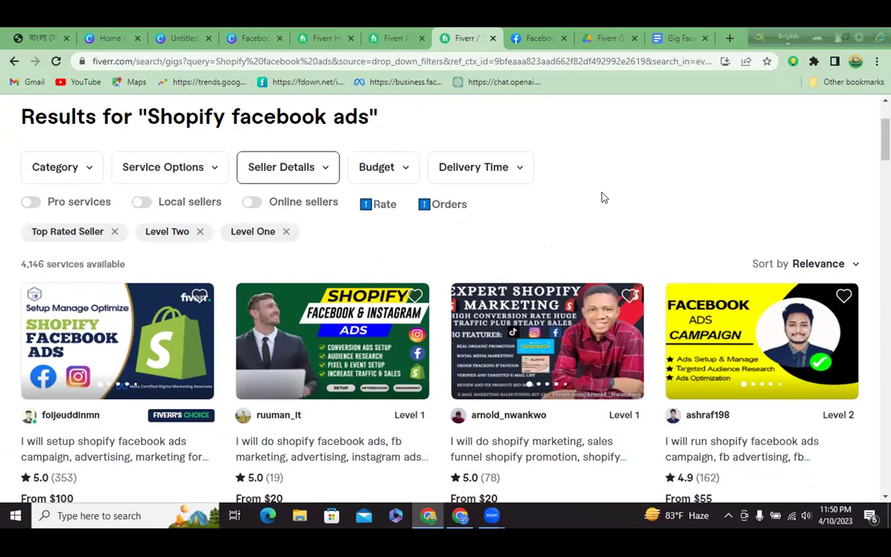
- Check that the Fiverr Quick View extension is pinned in the browser's extension list
click(814, 62)
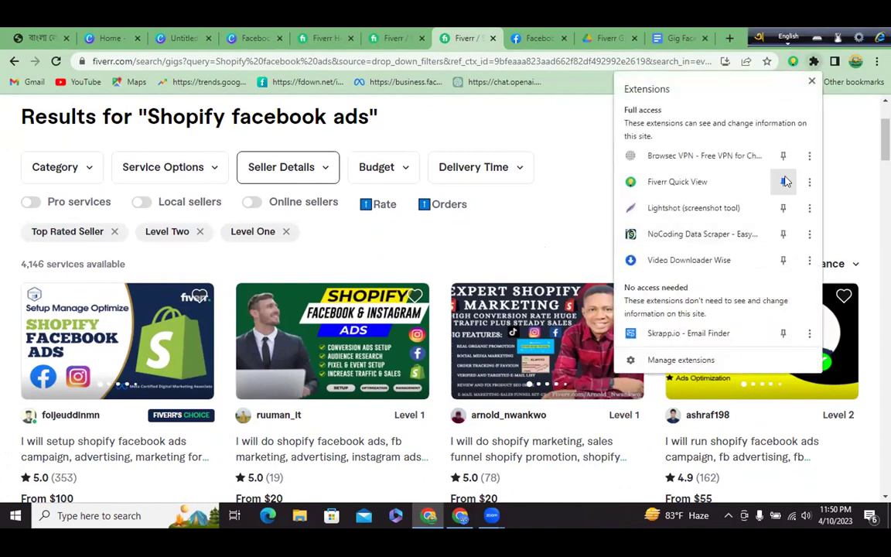
click(782, 184)
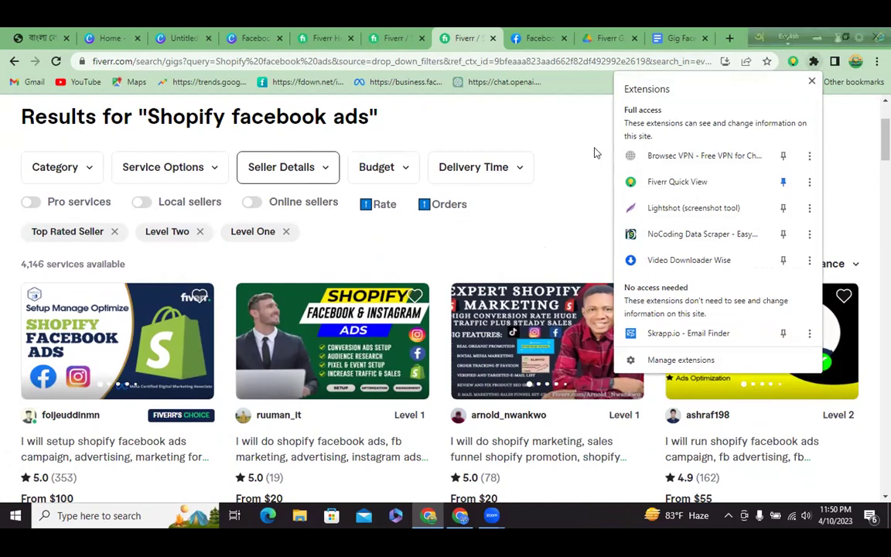
click(811, 80)
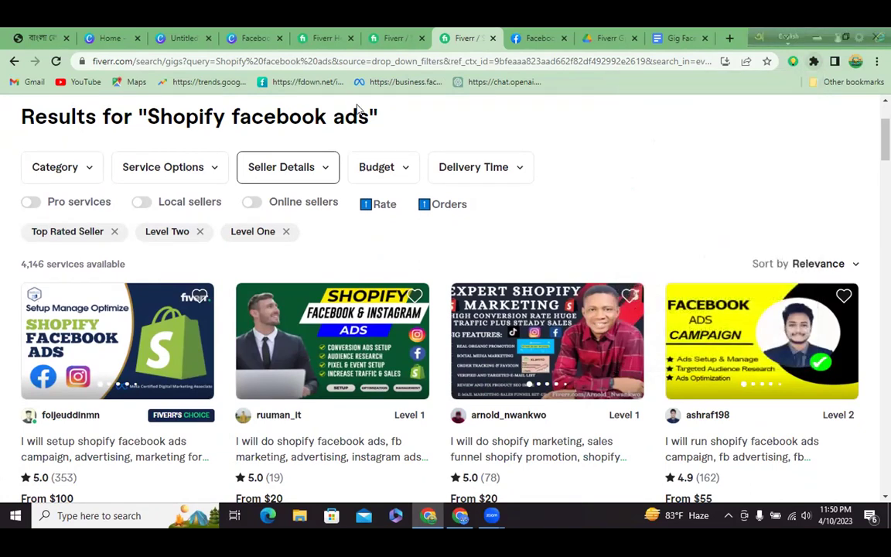
- Reload the "Shopify facebook ads" results and scan the listed gigs' thumbnails, titles and seller levels
click(56, 60)
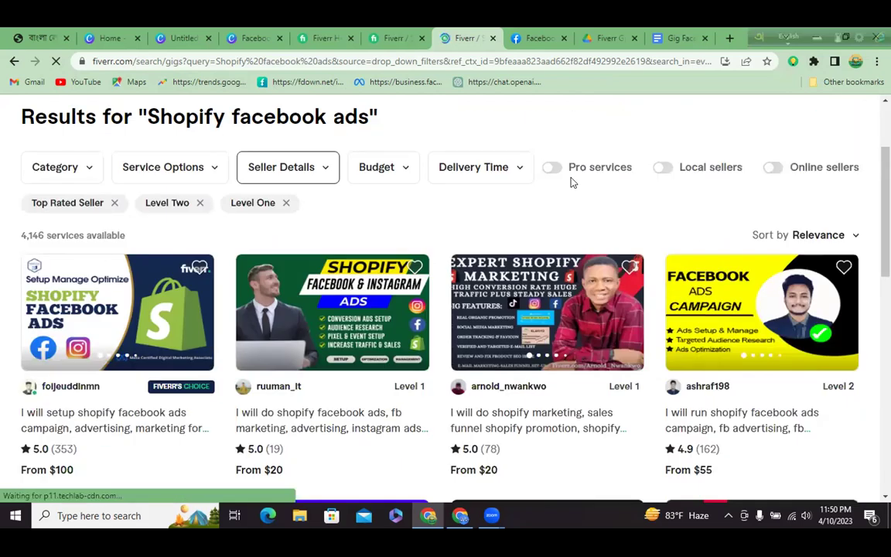
scroll(572, 182, up, 2)
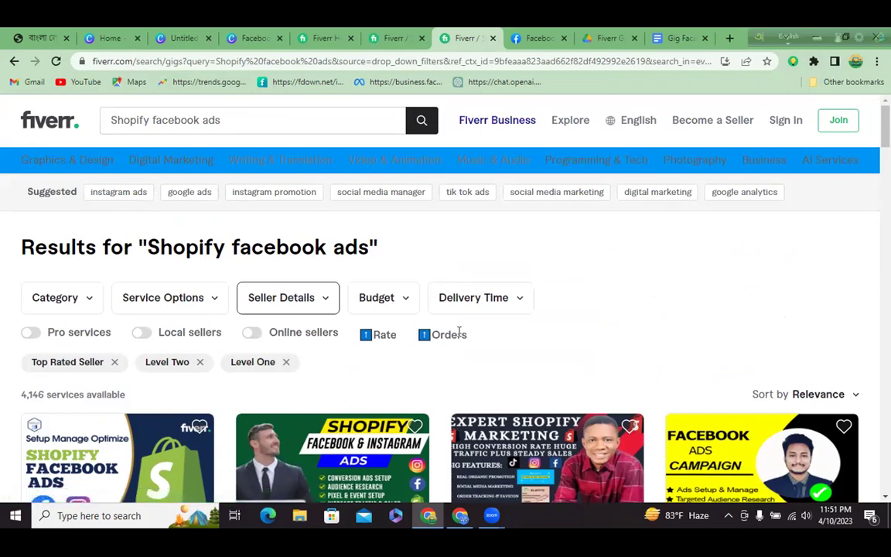
scroll(463, 287, down, 3)
scroll(467, 307, down, 2)
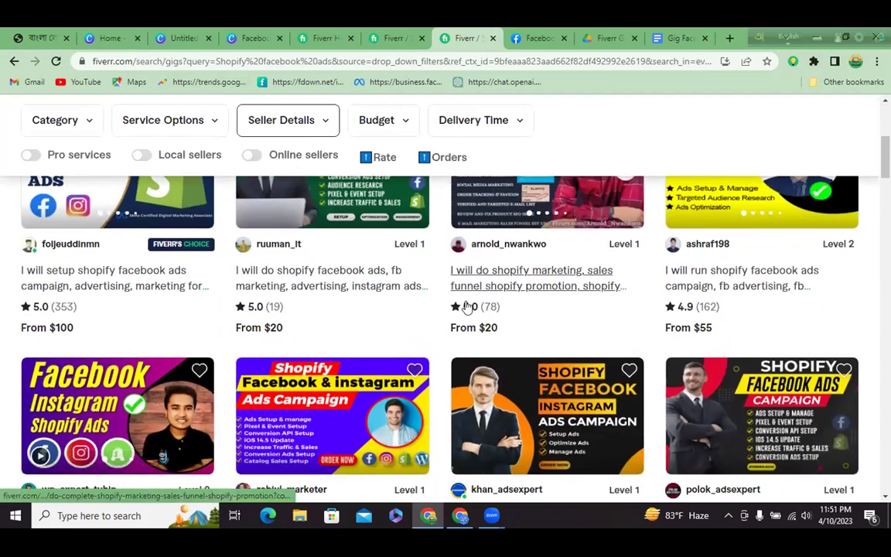
scroll(447, 306, up, 3)
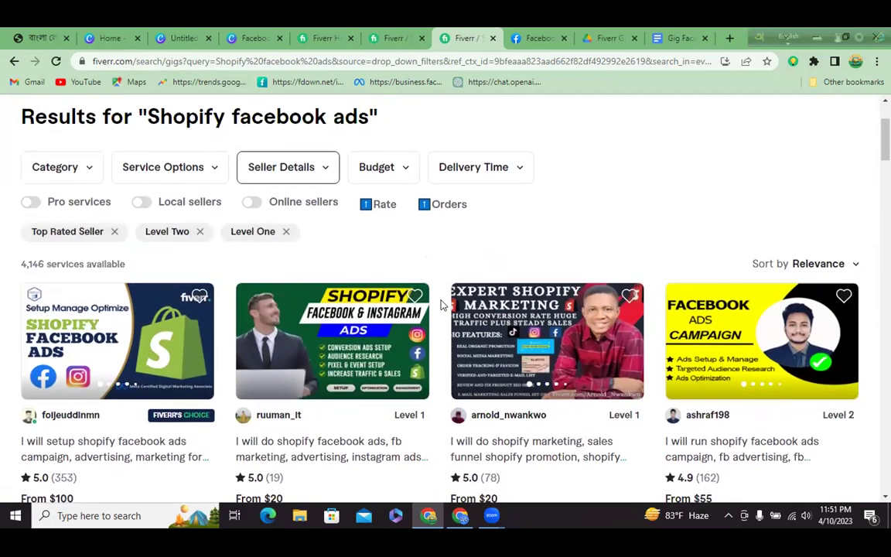
scroll(441, 304, up, 1)
scroll(444, 294, down, 1)
- Return to the shared Gig Facebook Ads document and review its URL, title, SEO title, category, keywords and package texts
click(607, 38)
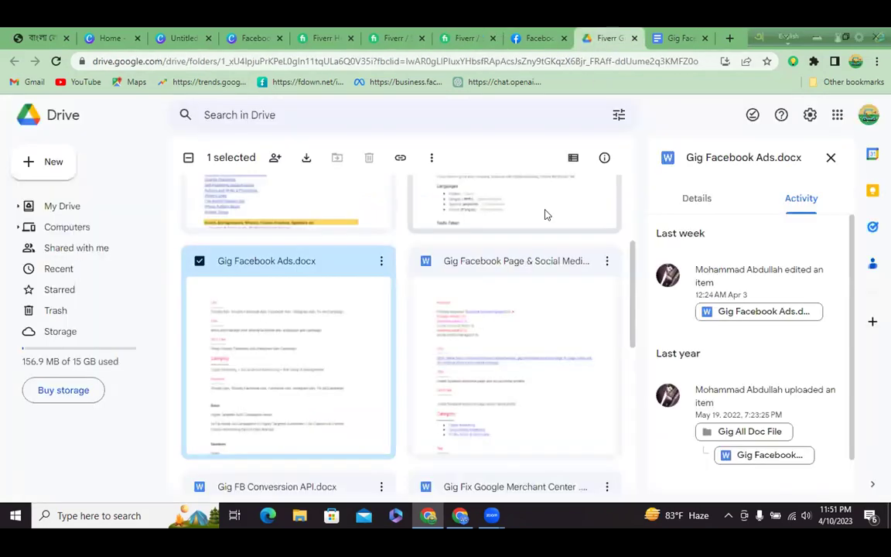
click(678, 38)
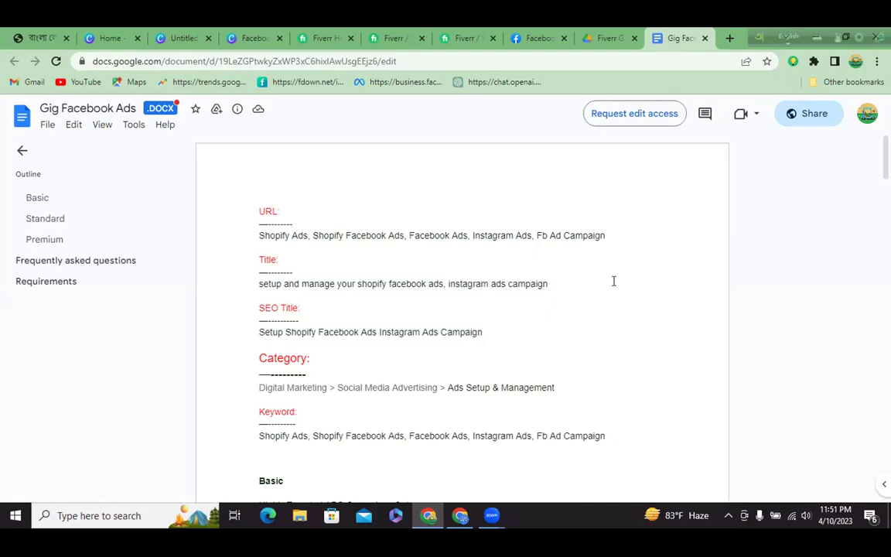
scroll(613, 280, down, 3)
scroll(613, 281, up, 3)
scroll(627, 255, down, 2)
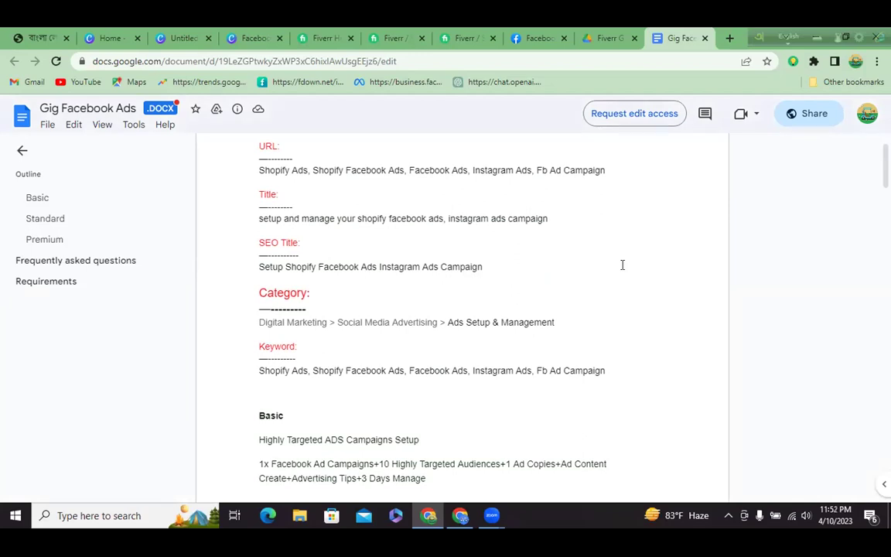
scroll(622, 264, down, 4)
scroll(621, 264, down, 2)
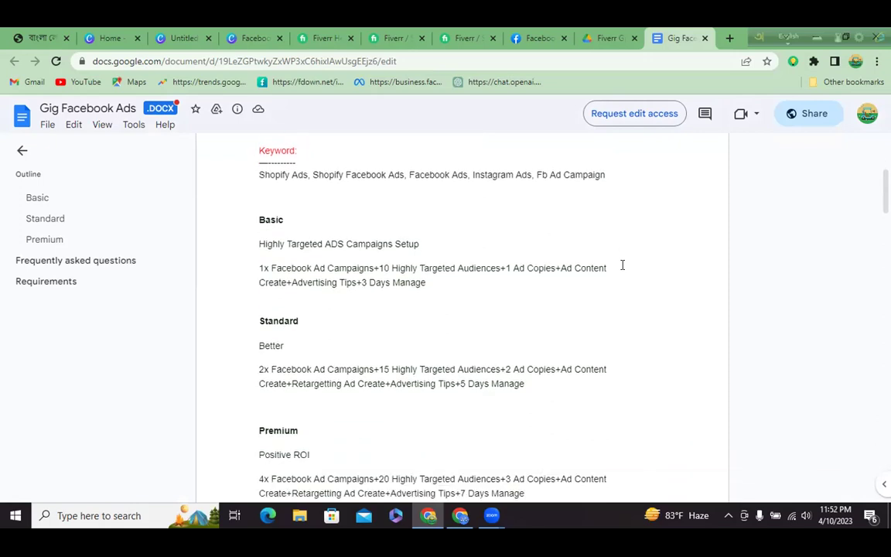
scroll(642, 277, down, 2)
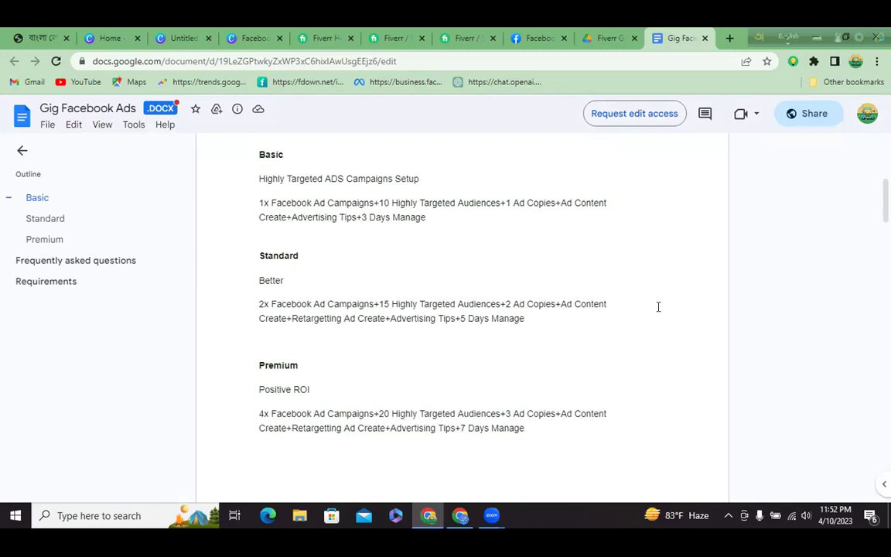
scroll(658, 307, down, 2)
scroll(659, 307, up, 2)
- Review the gig description and the frequently asked questions in the Gig Facebook Ads document
scroll(658, 307, down, 10)
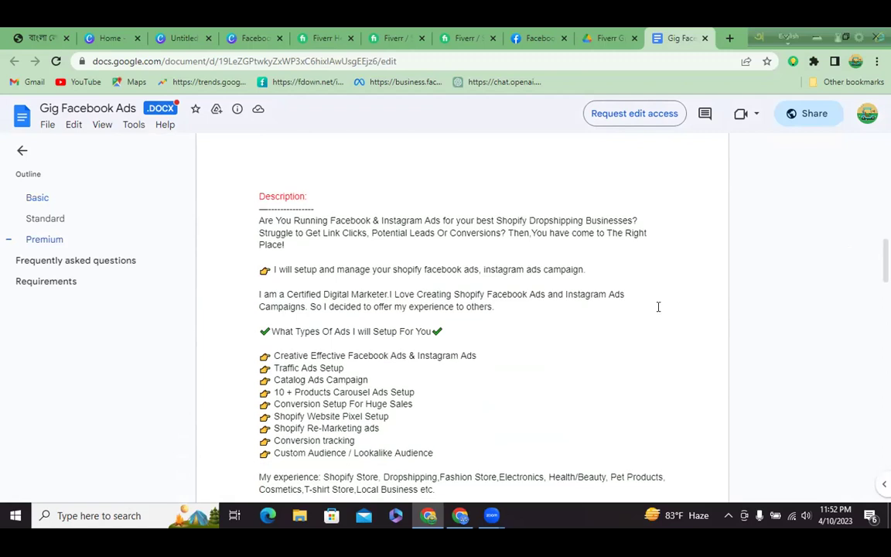
scroll(658, 307, down, 2)
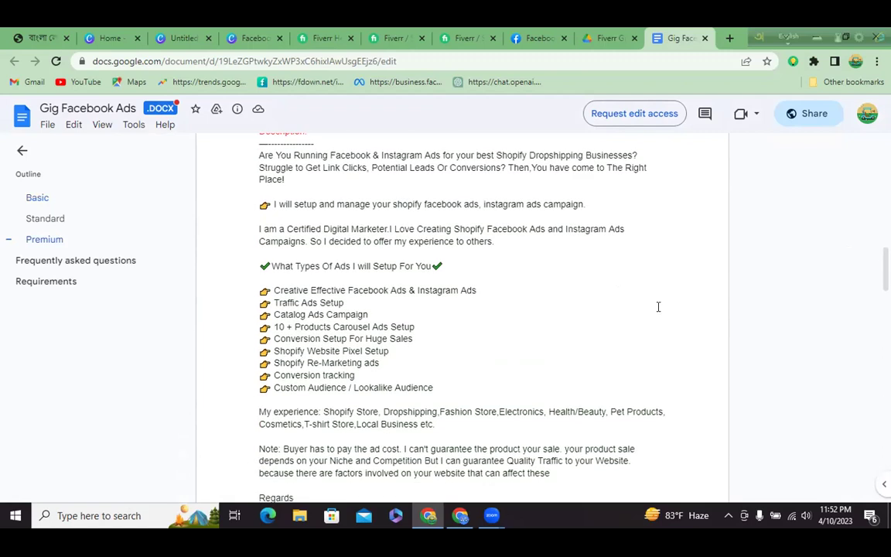
scroll(658, 307, down, 6)
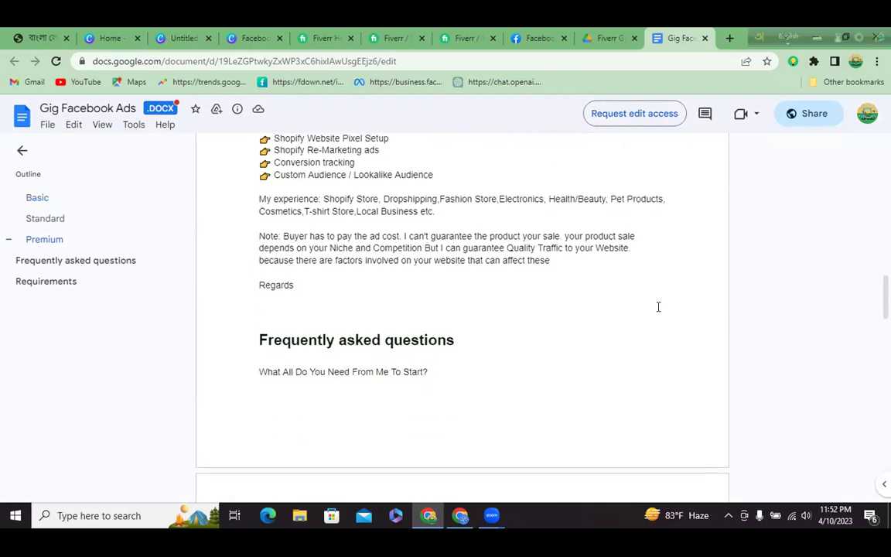
scroll(658, 307, down, 3)
- Go back to the document's URL section and highlight the keywords "Shopify Facebook Ads, Facebook Ads, Instagram Ads"
scroll(658, 307, up, 20)
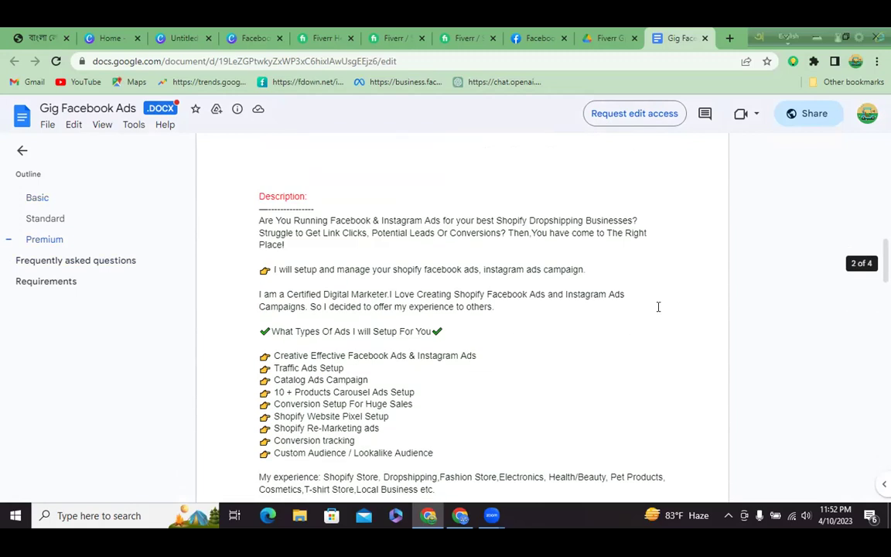
scroll(658, 307, up, 4)
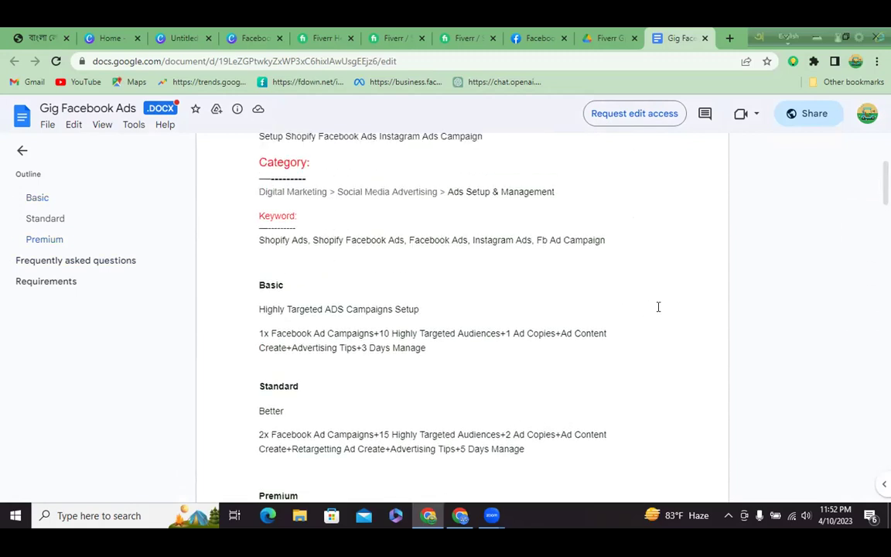
scroll(658, 307, down, 3)
scroll(658, 307, up, 9)
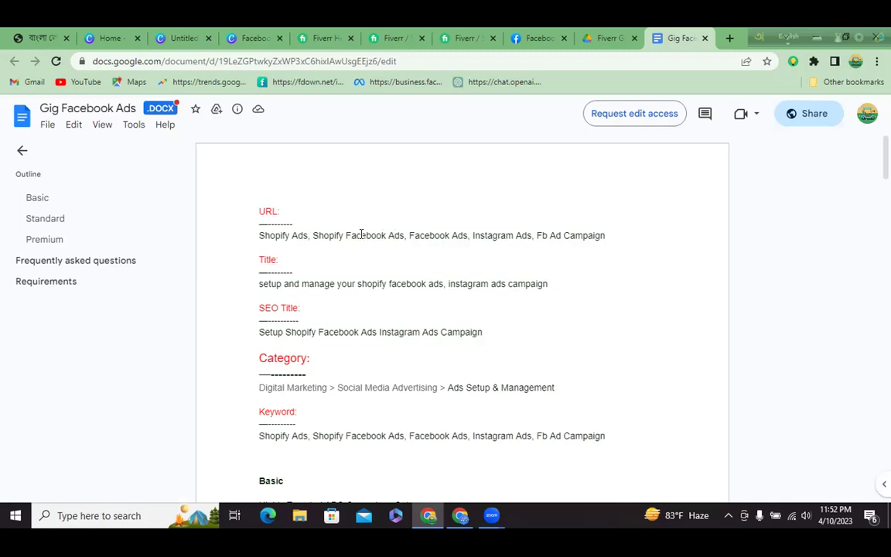
drag(312, 235, 533, 236)
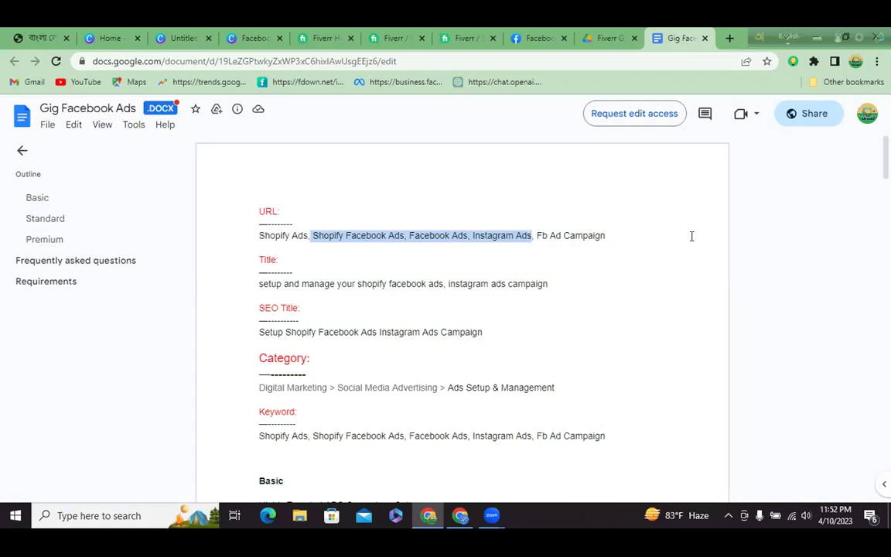
click(691, 236)
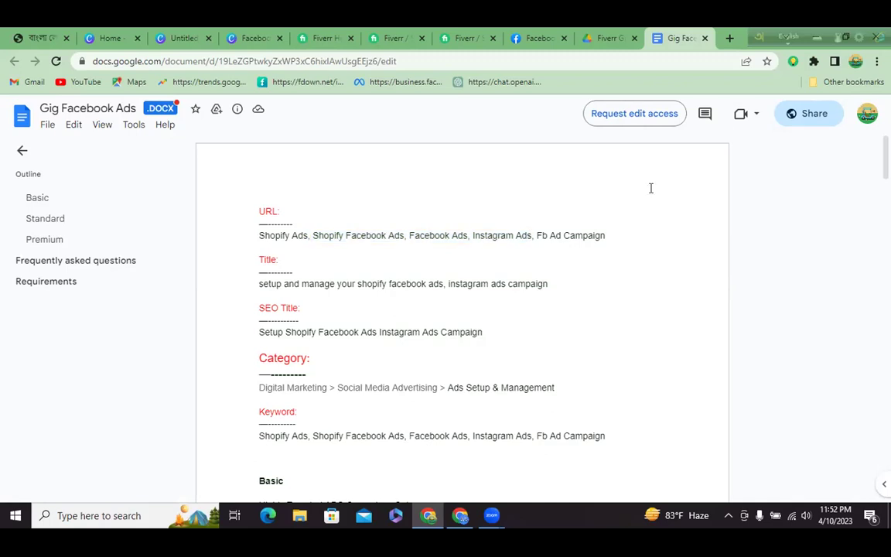
- Switch to the own Fiverr profile, start becoming a seller and proceed through the onboarding introduction to Personal Info
click(460, 515)
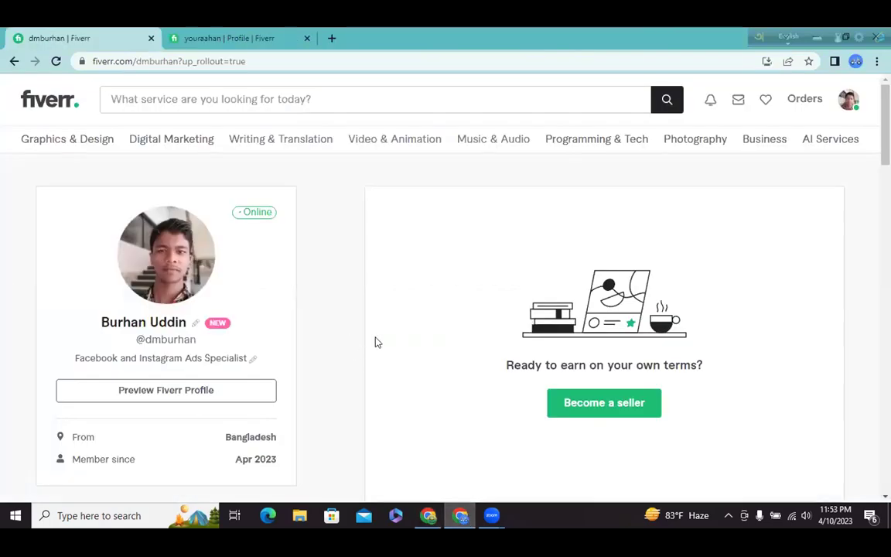
click(581, 406)
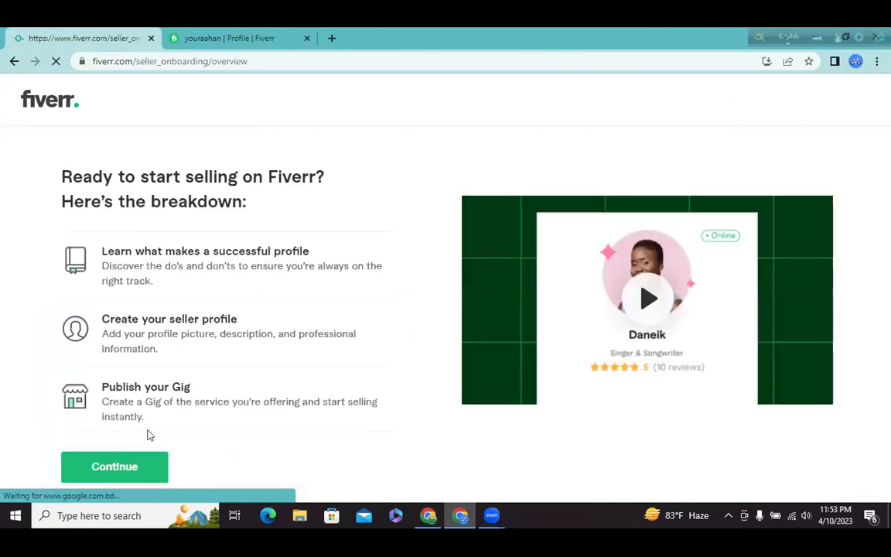
click(116, 466)
click(416, 472)
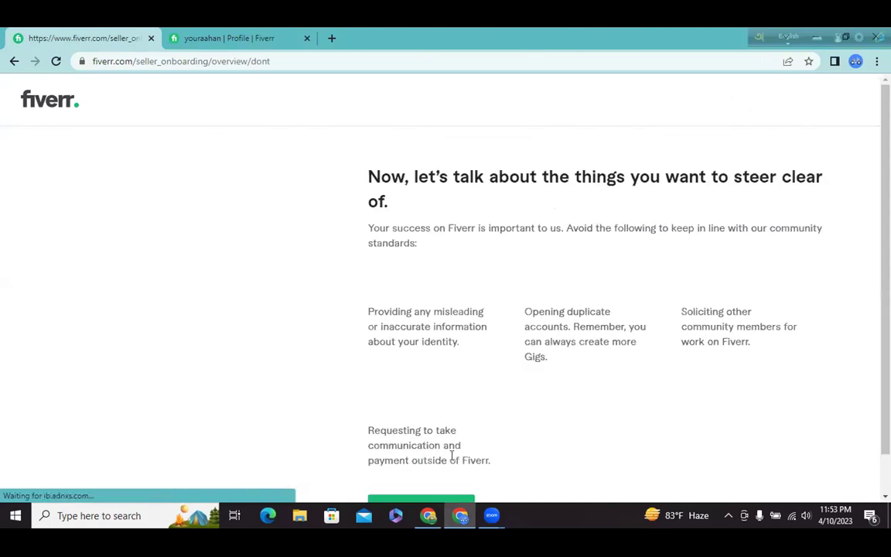
scroll(430, 427, down, 1)
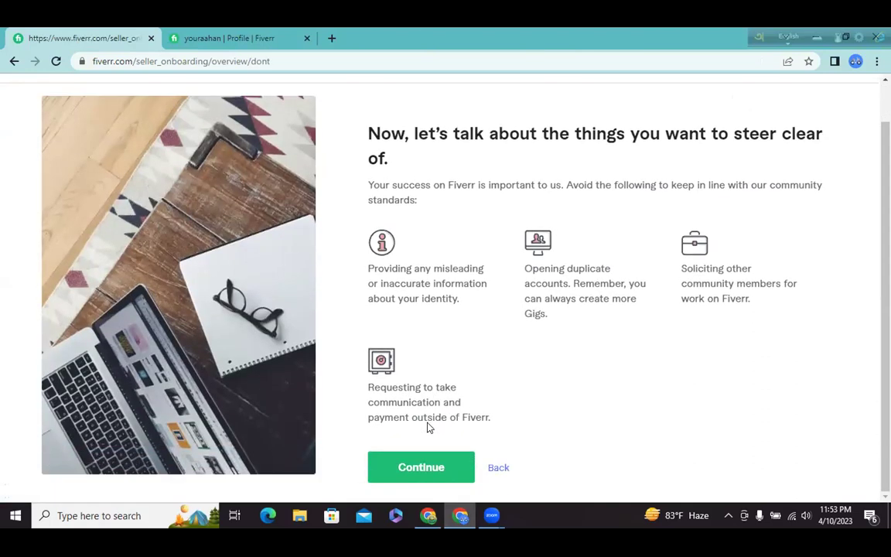
click(434, 469)
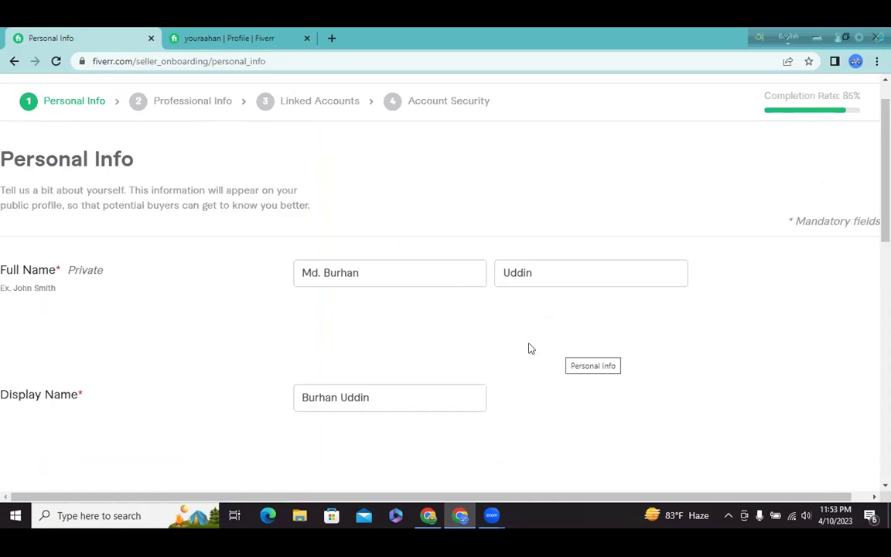
- Review the Personal Info entries, including the description and languages, and proceed to Professional Info
scroll(530, 349, down, 1)
scroll(530, 349, up, 2)
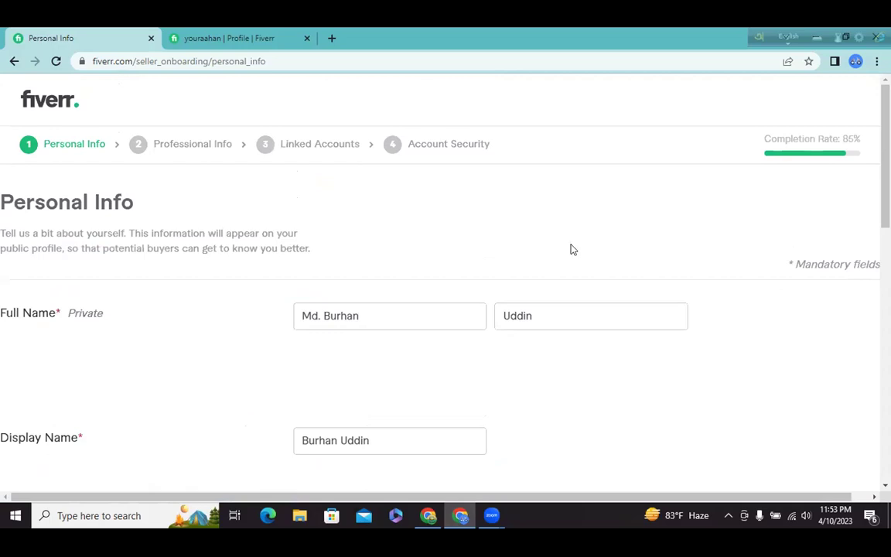
scroll(570, 259, down, 2)
scroll(613, 300, down, 3)
scroll(614, 300, down, 5)
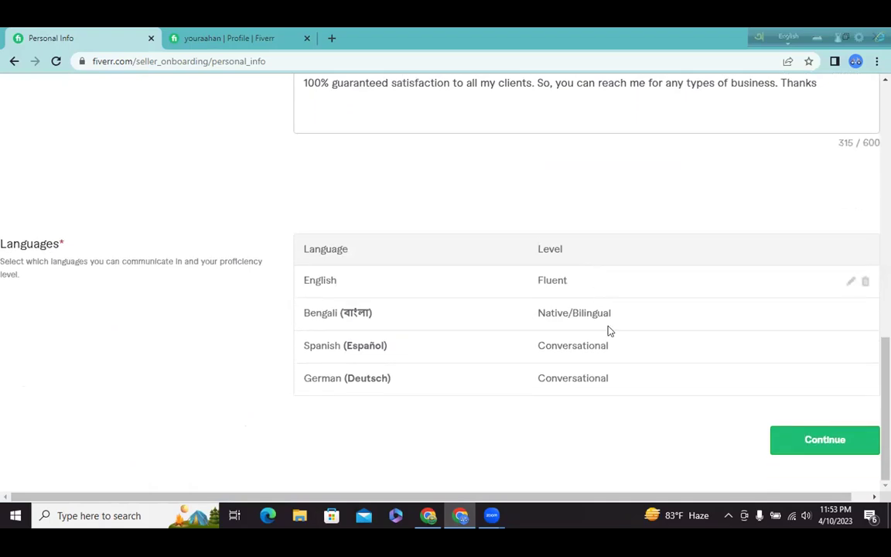
click(815, 441)
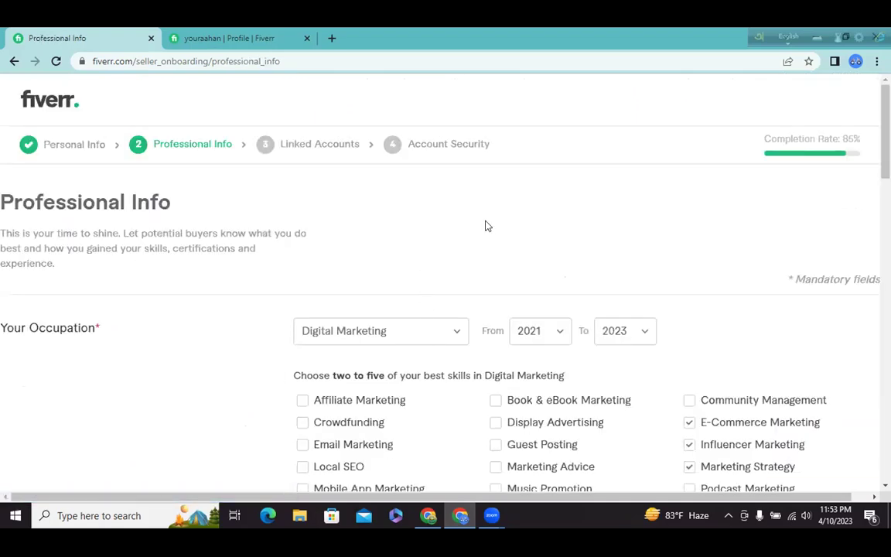
- Review the occupation, skills, education and certification entries in Professional Info and proceed to Linked Accounts
scroll(485, 225, down, 10)
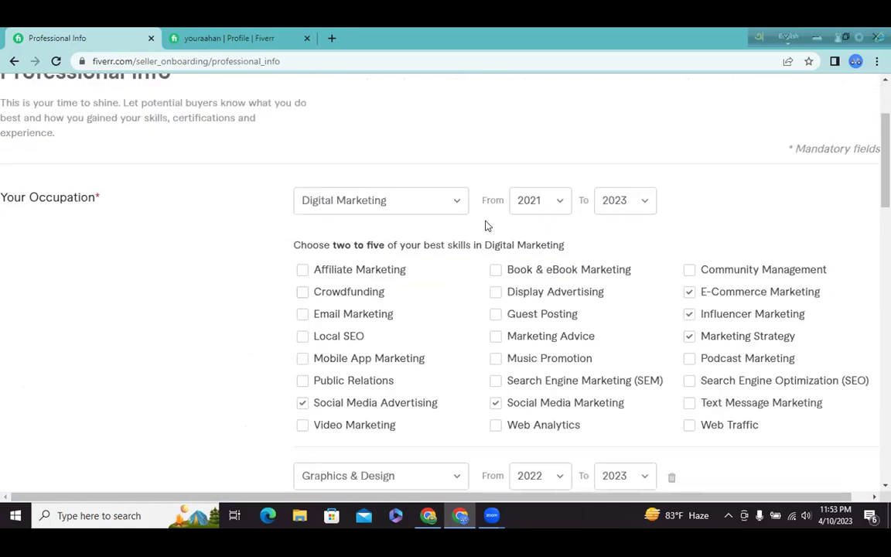
scroll(485, 225, down, 7)
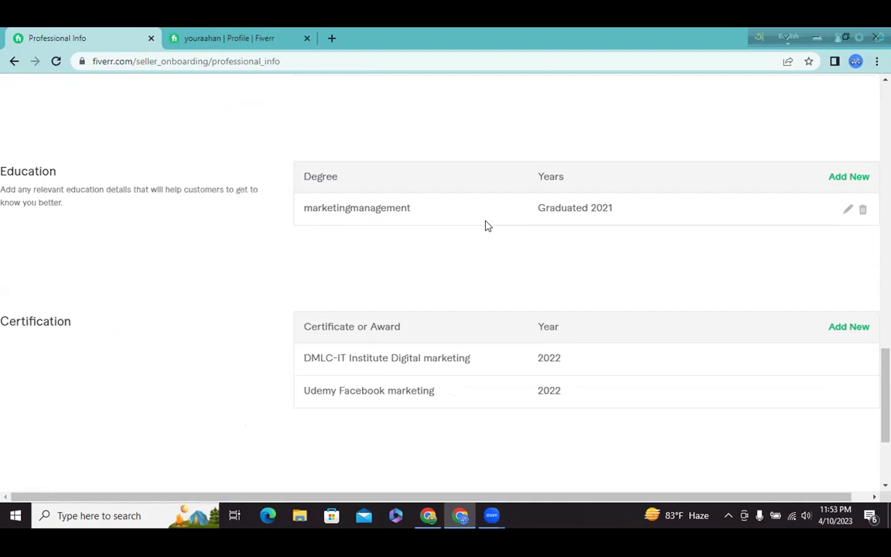
scroll(485, 225, down, 3)
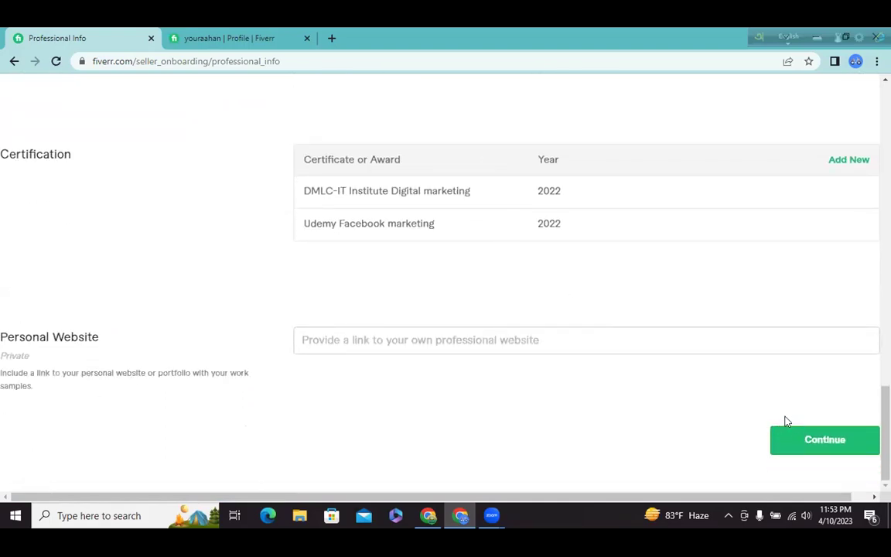
click(800, 447)
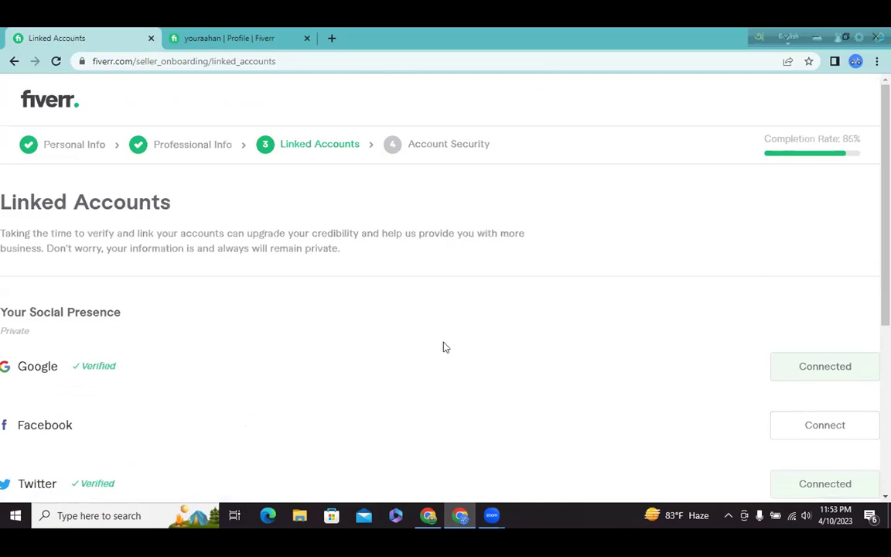
- Review the linked social and professional accounts and proceed to Account Security
scroll(437, 341, down, 1)
scroll(449, 336, down, 1)
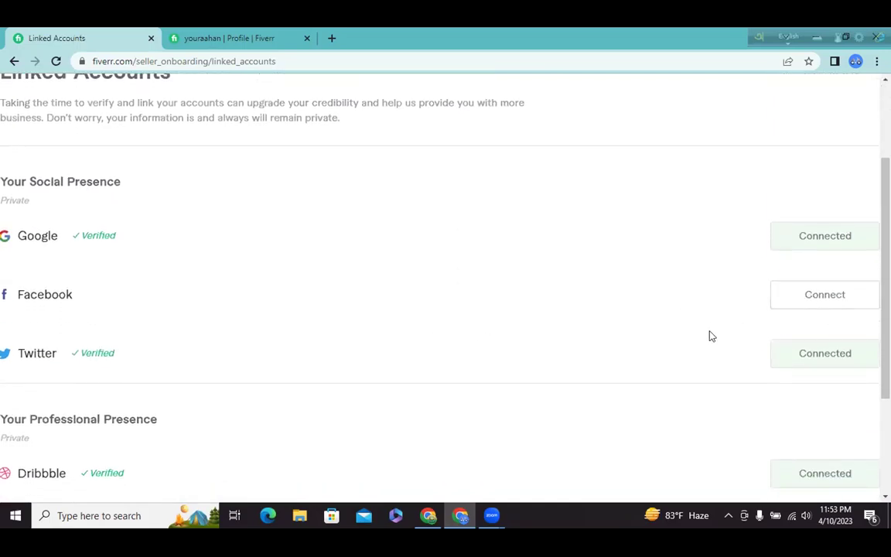
scroll(684, 340, down, 3)
click(795, 458)
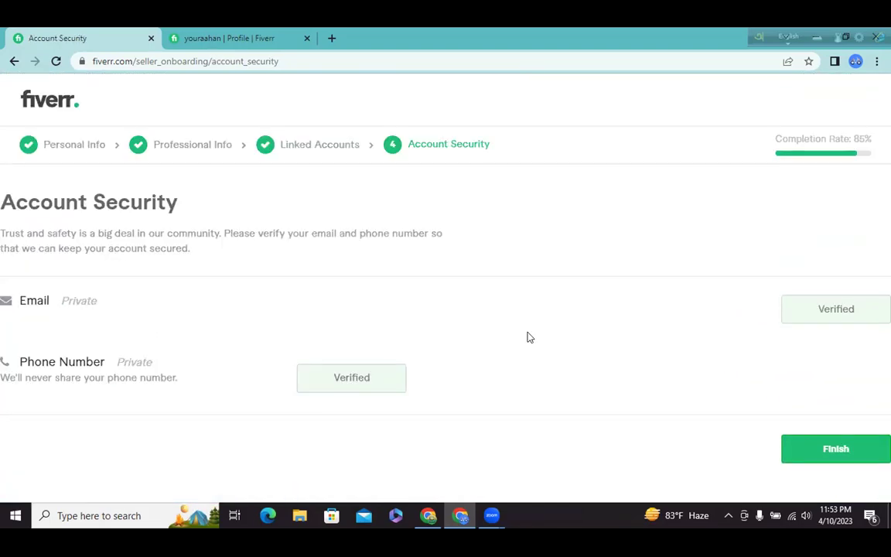
- Finish the seller onboarding and continue to the creation form for a new gig
click(808, 453)
scroll(506, 312, down, 2)
scroll(506, 312, up, 2)
click(438, 278)
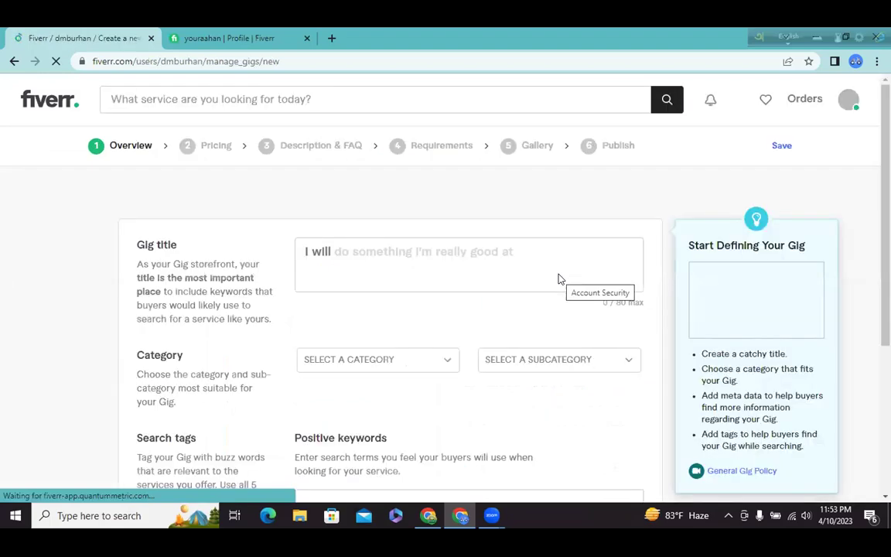
mouse_move(553, 270)
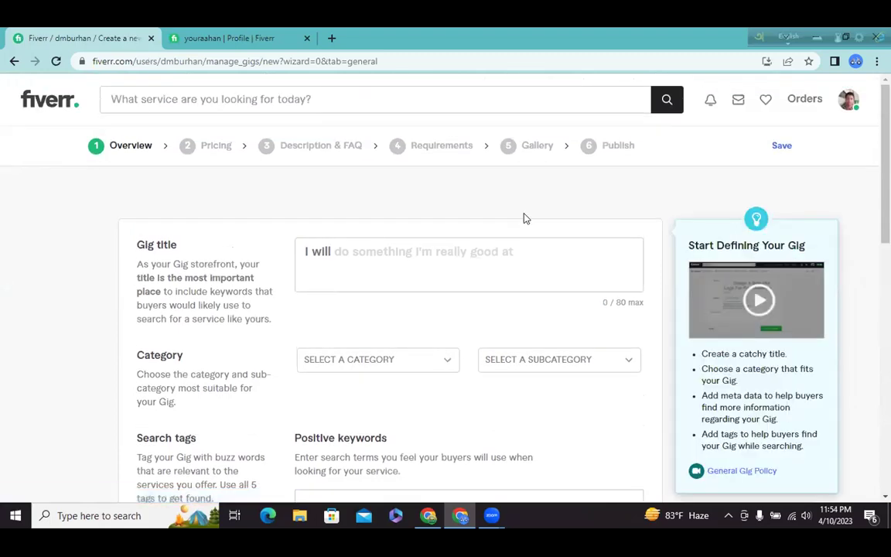
click(467, 265)
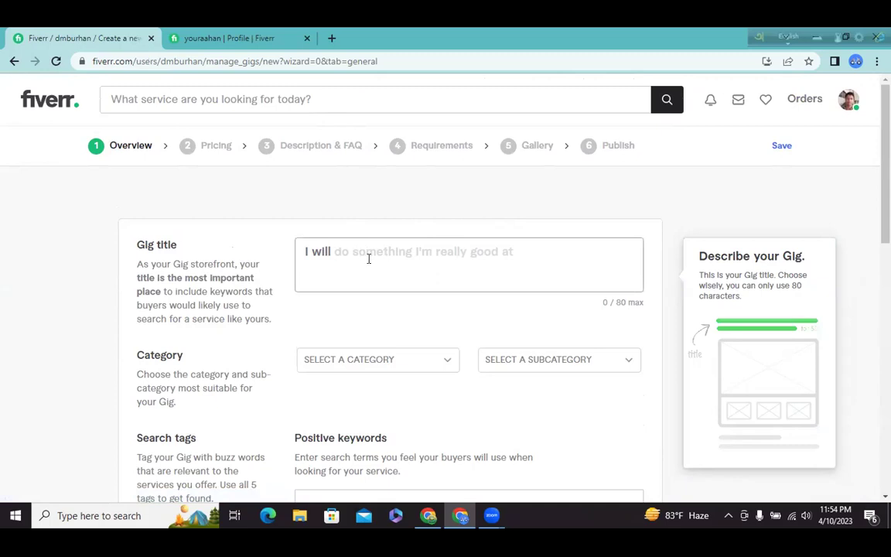
click(375, 197)
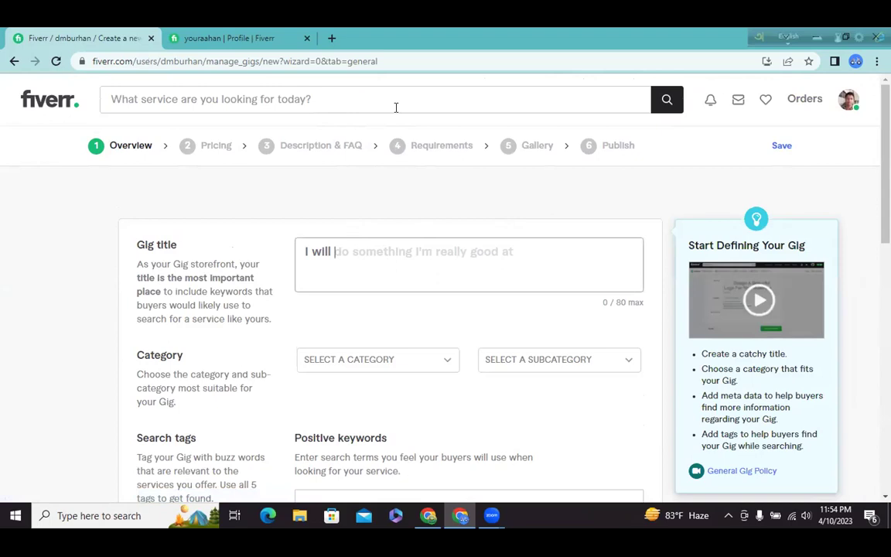
click(349, 248)
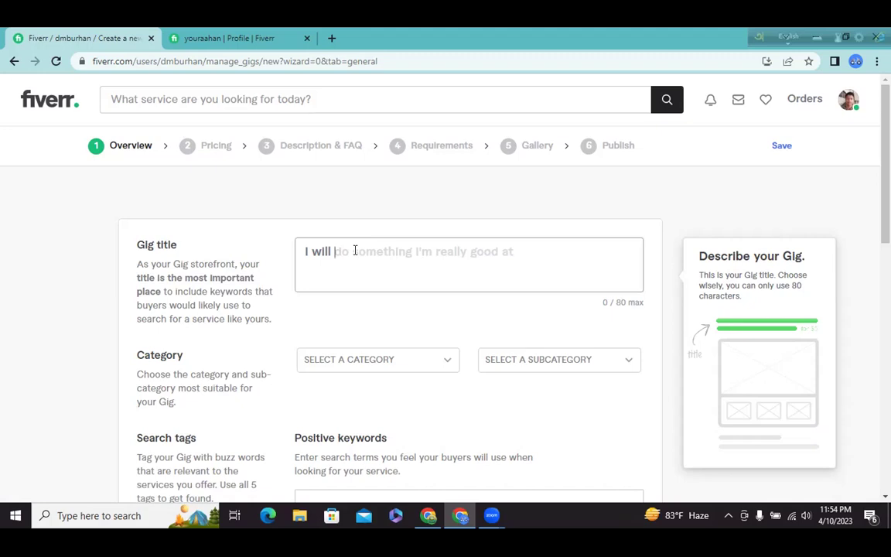
text(Shopi)
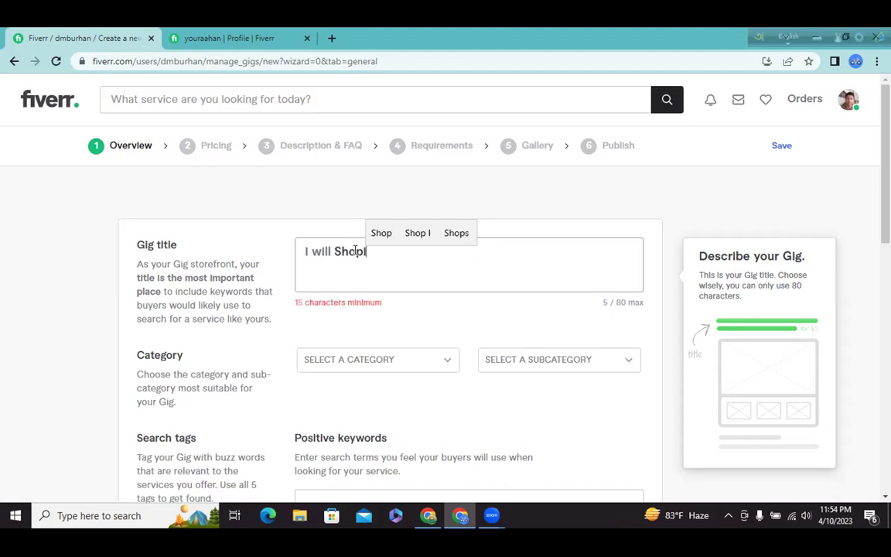
text(fy )
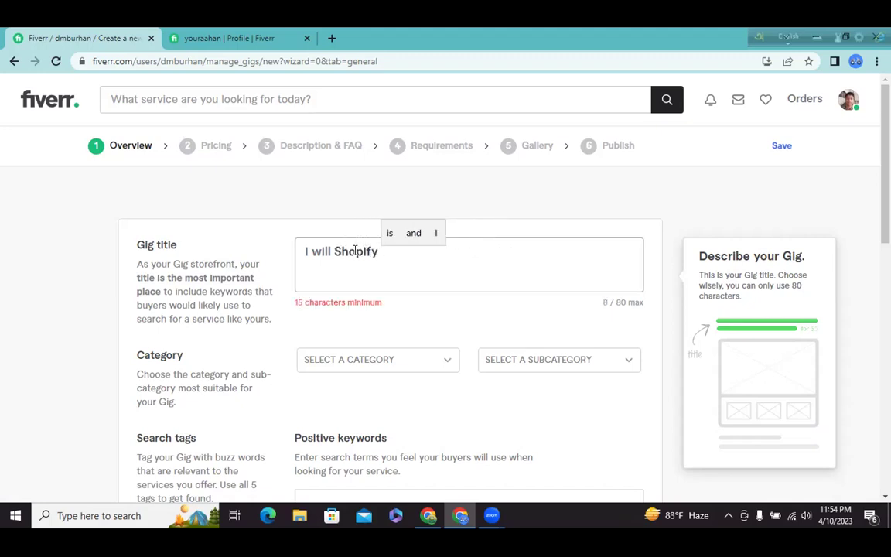
text(face)
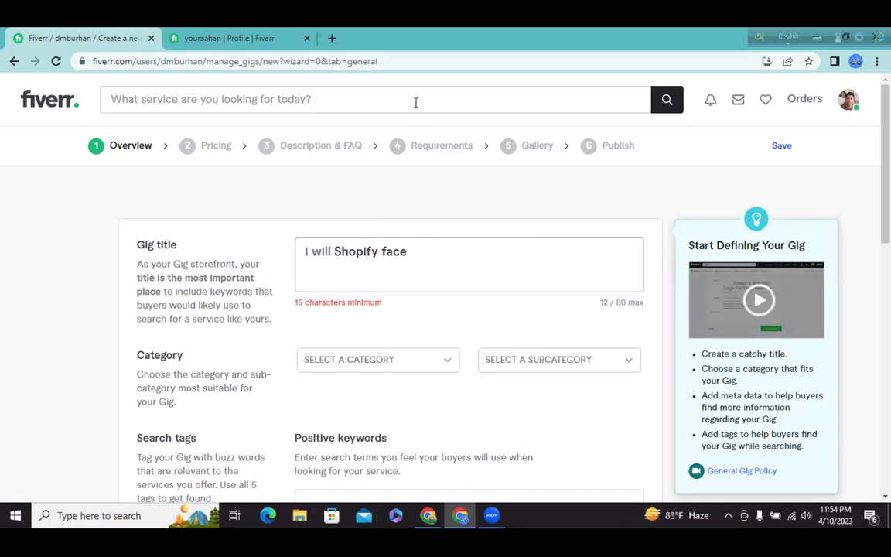
click(413, 253)
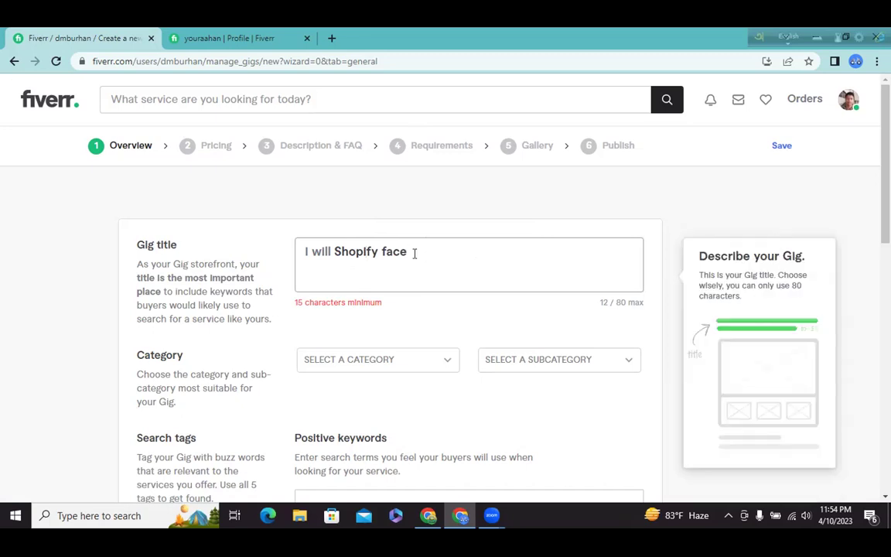
text(bpok )
text(ads)
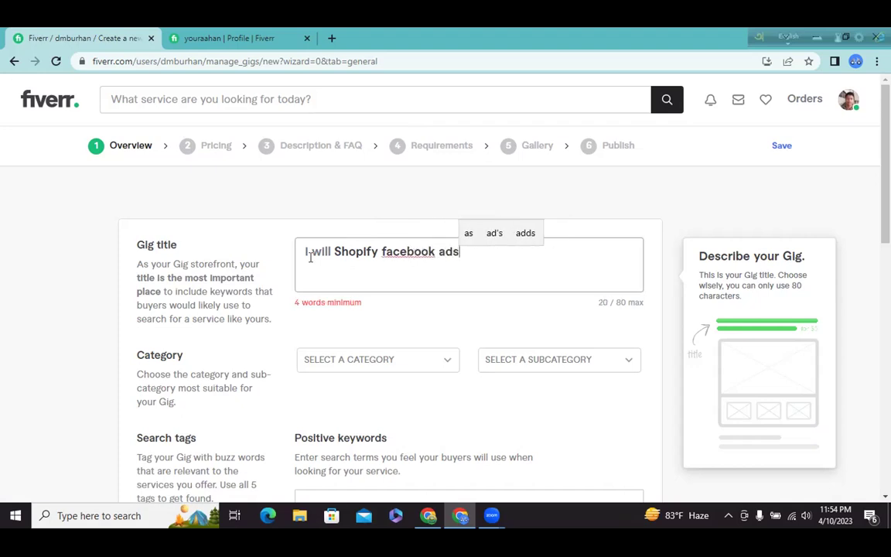
click(375, 249)
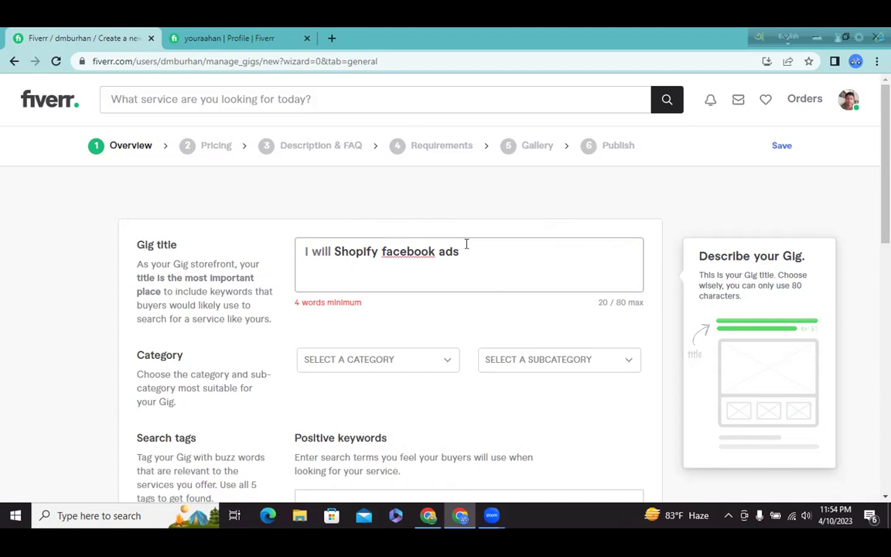
key(BackSpace)
key(BackSpace)
key(BackSpace)
key(BackSpace)
key(BackSpace)
key(BackSpace)
key(BackSpace)
key(BackSpace)
key(BackSpace)
key(BackSpace)
key(BackSpace)
key(BackSpace)
key(BackSpace)
key(BackSpace)
key(BackSpace)
key(BackSpace)
key(BackSpace)
key(BackSpace)
key(BackSpace)
key(BackSpace)
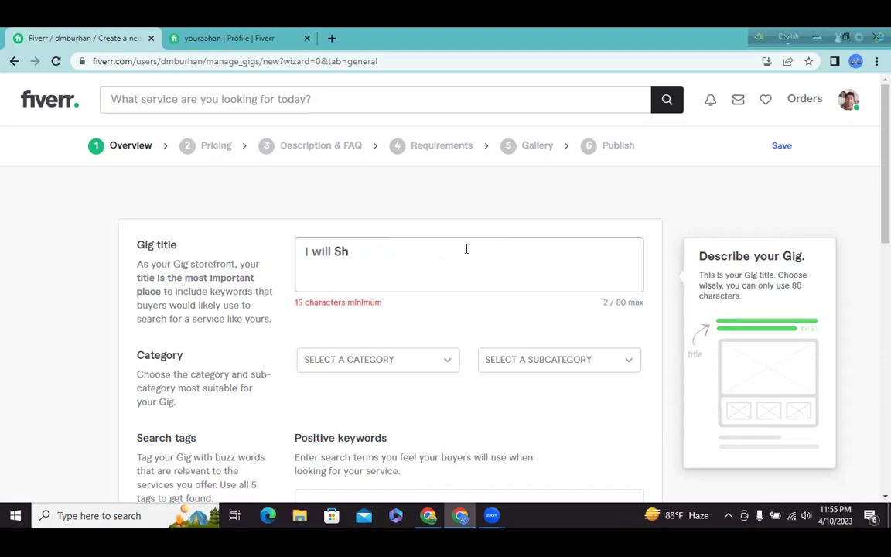
- Enter the gig title "shopify facebook ads shopify ads facebook ads facebook advertising"
text(sh)
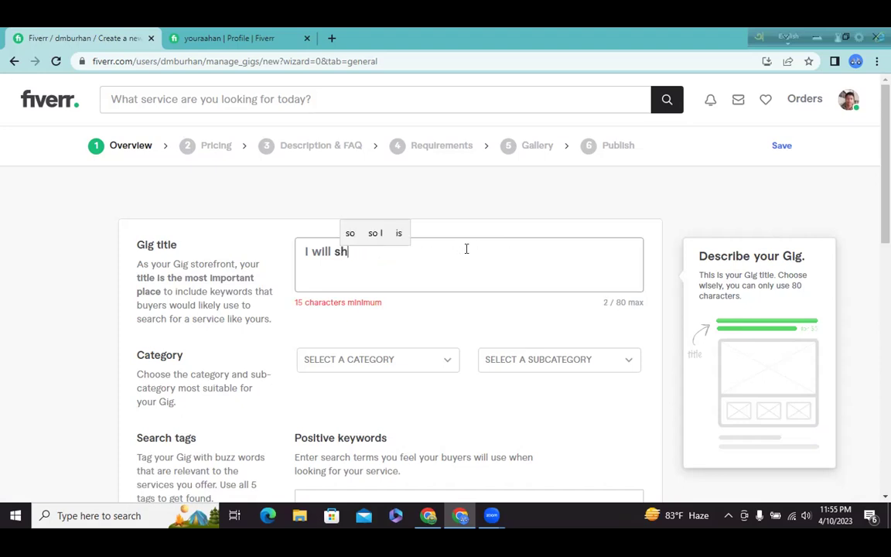
text(opify )
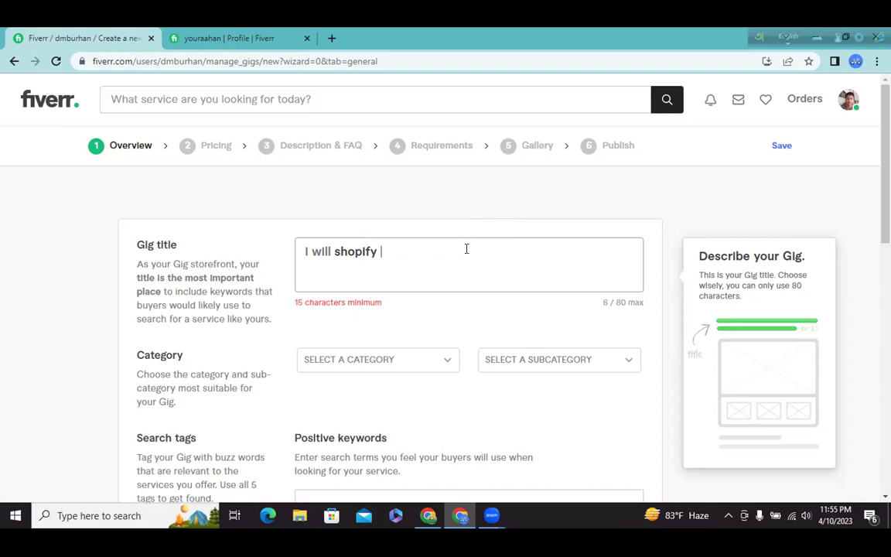
text(facebook ads)
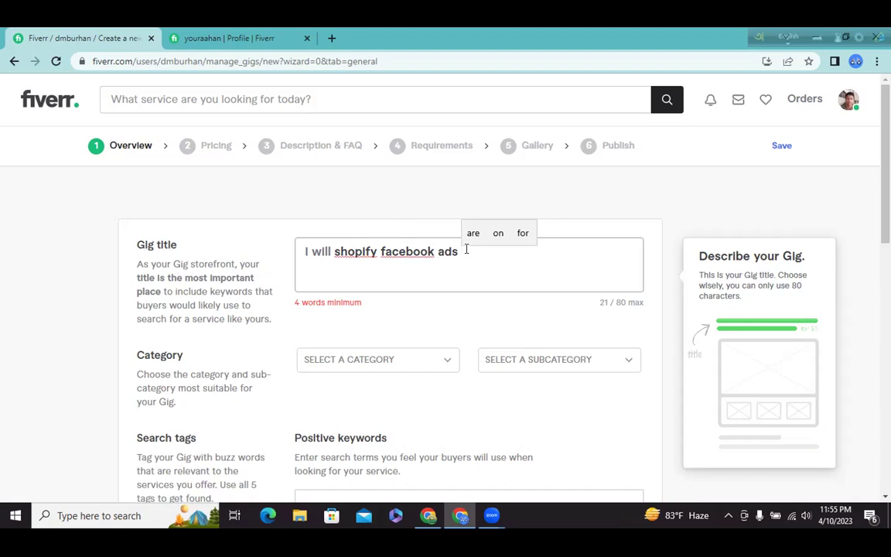
text(shopify ads)
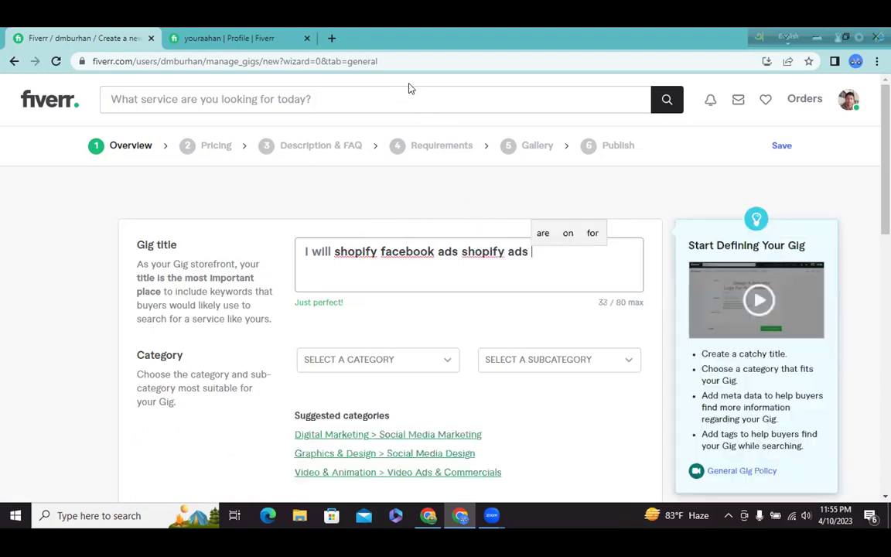
text( facebook)
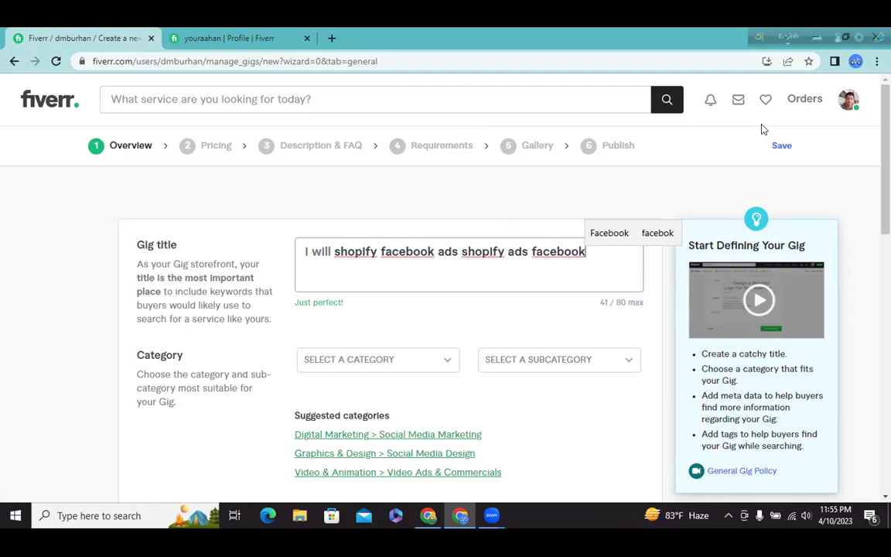
text(ads)
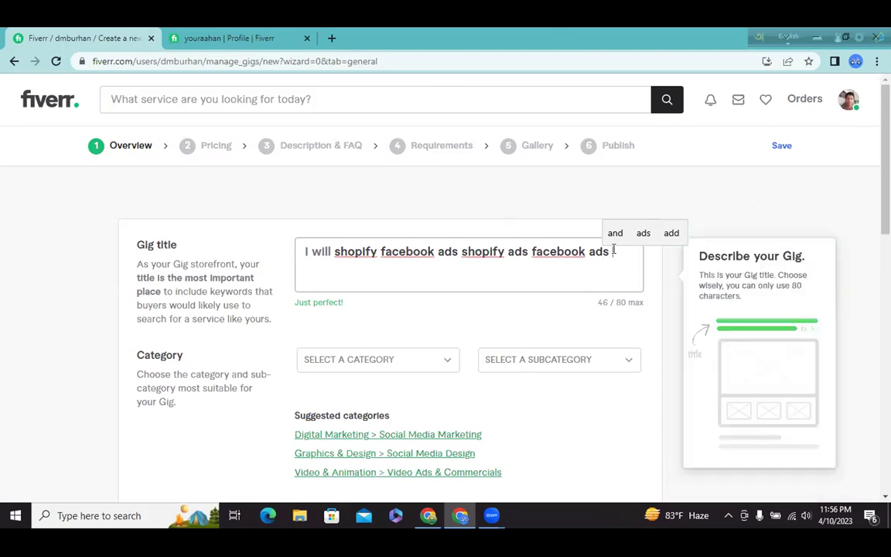
text(facebook)
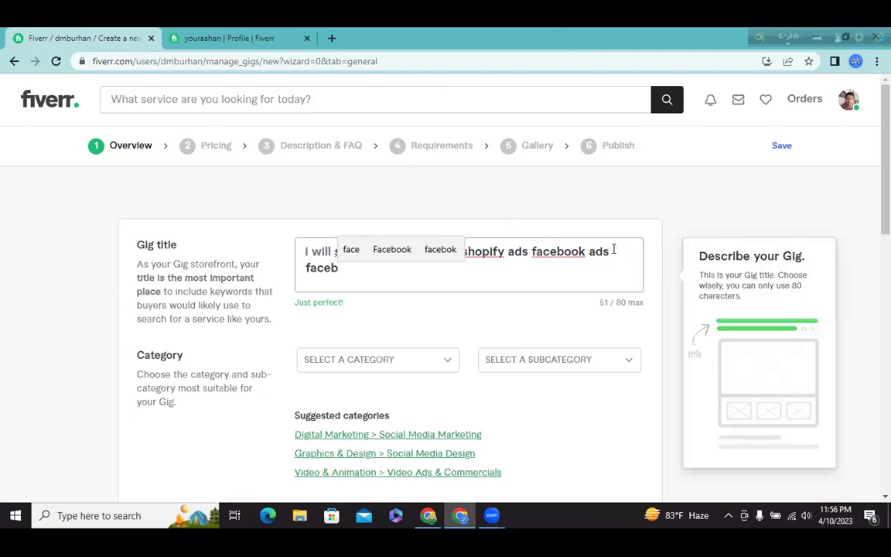
text( a)
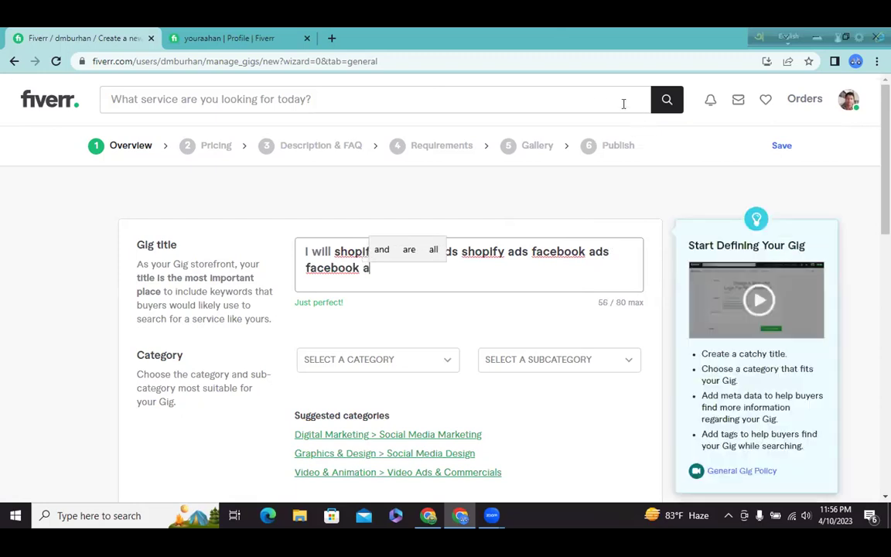
text(dvertising)
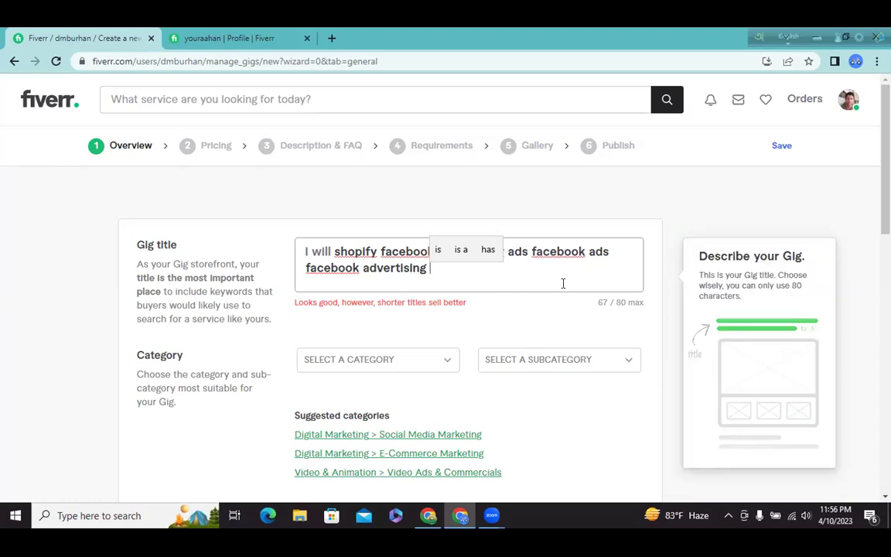
text(facebook)
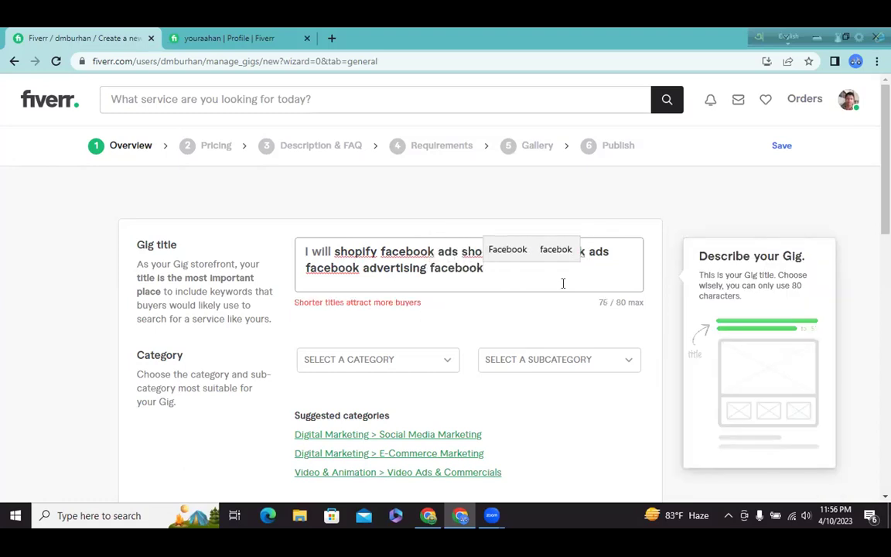
text( mark)
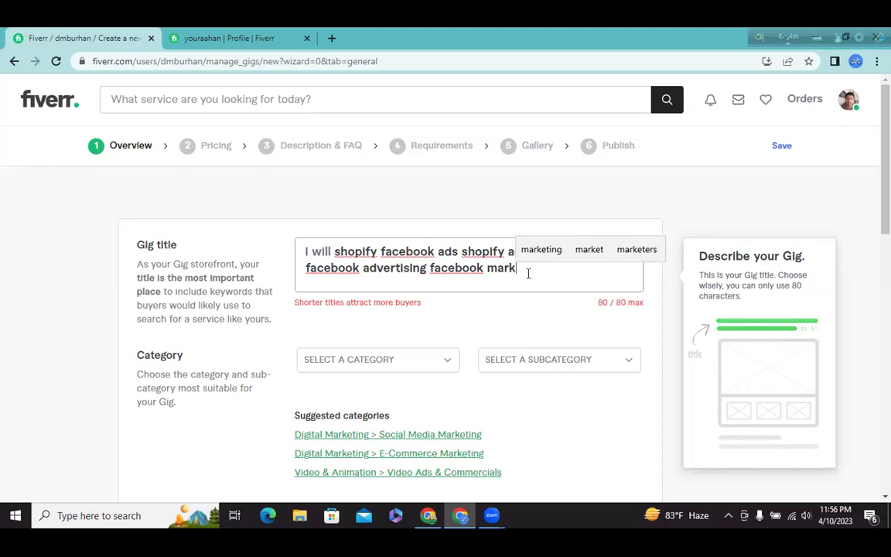
key(BackSpace)
key(BackSpace)
key(BackSpace)
key(BackSpace)
key(BackSpace)
key(BackSpace)
key(BackSpace)
key(BackSpace)
key(BackSpace)
key(BackSpace)
key(BackSpace)
key(BackSpace)
key(BackSpace)
key(BackSpace)
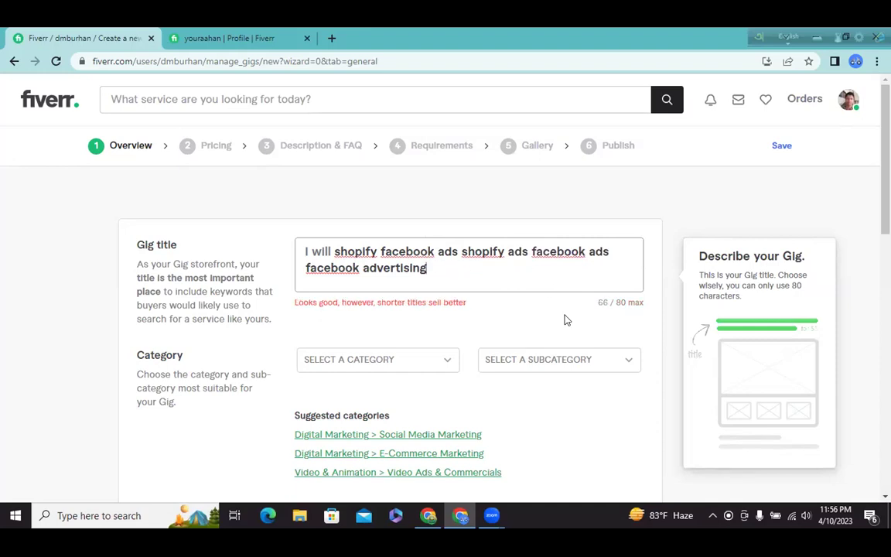
scroll(564, 324, down, 1)
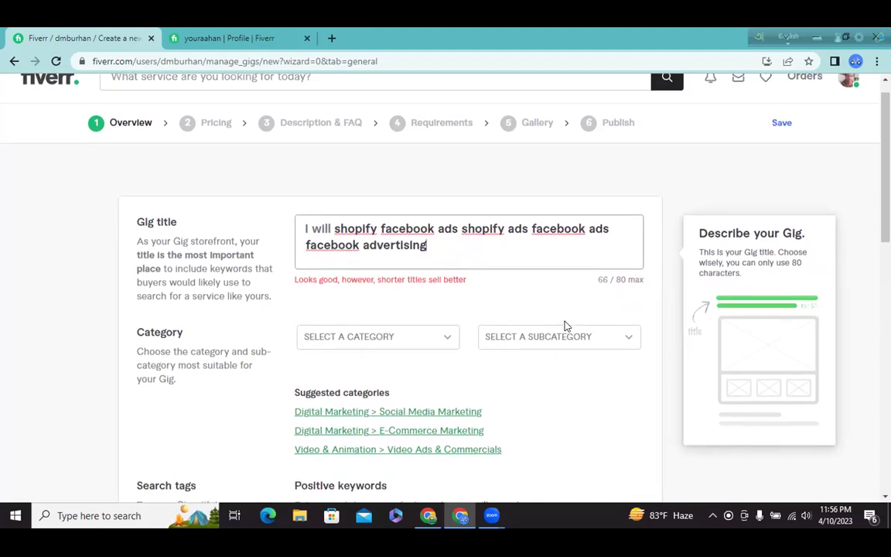
scroll(565, 326, up, 1)
click(564, 326)
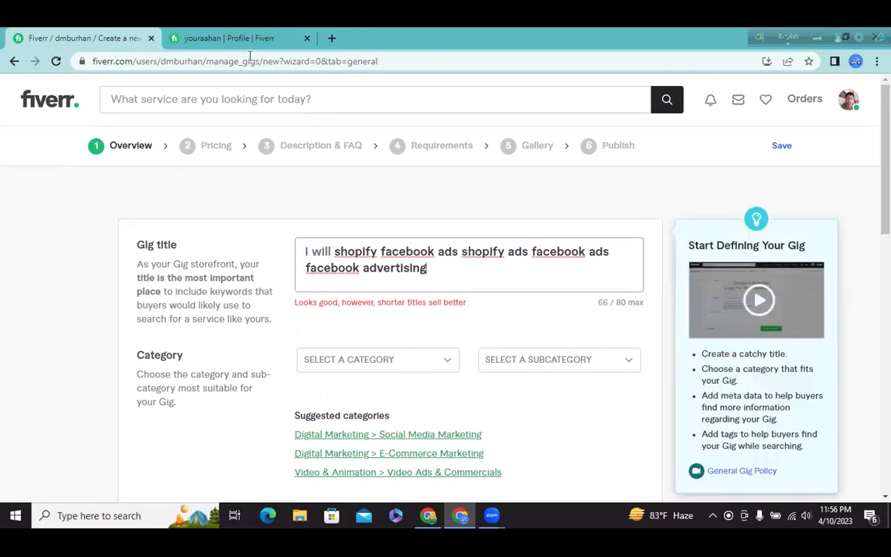
- Switch to the open seller profile page and search Fiverr for the suggested term "shopify facebook ads"
click(226, 40)
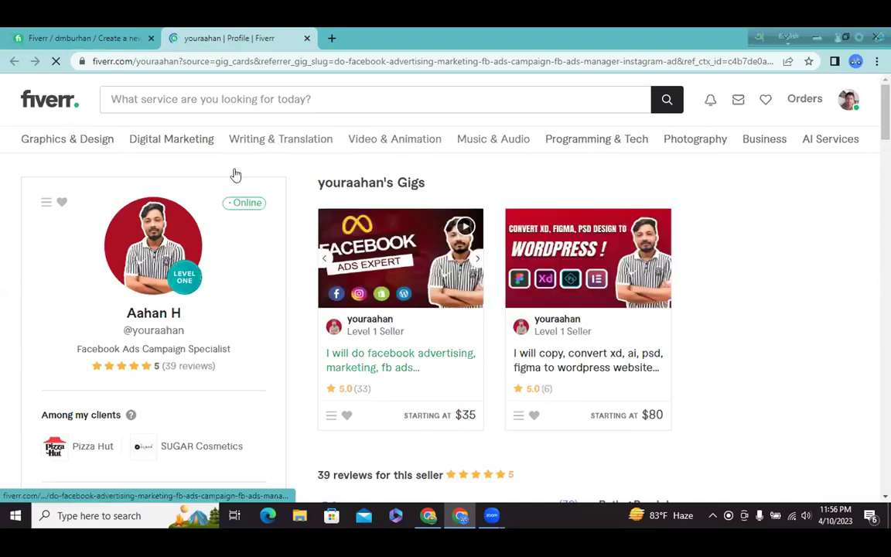
click(185, 99)
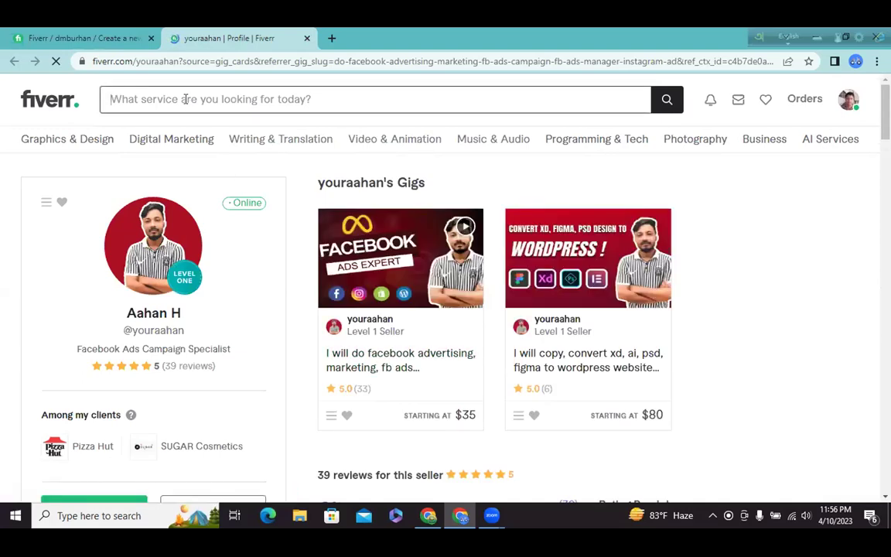
text(shopi)
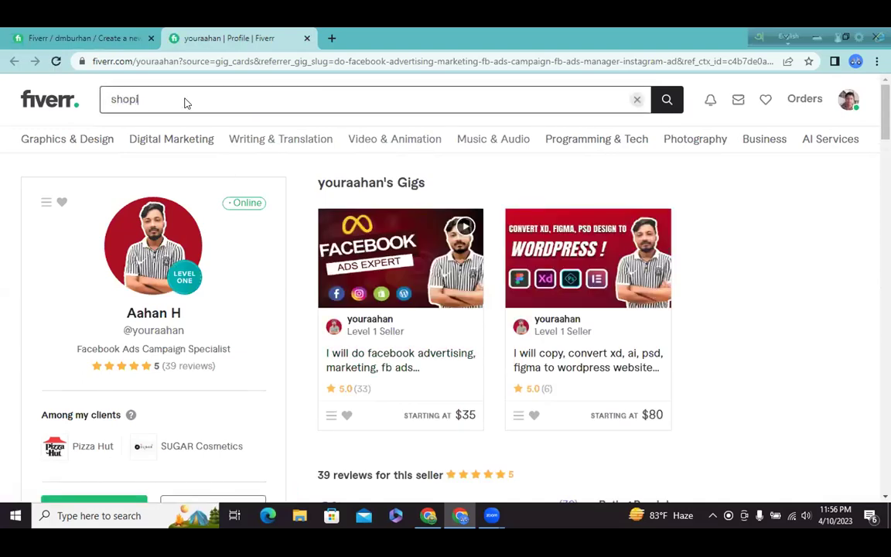
text(fy fucebook)
click(294, 223)
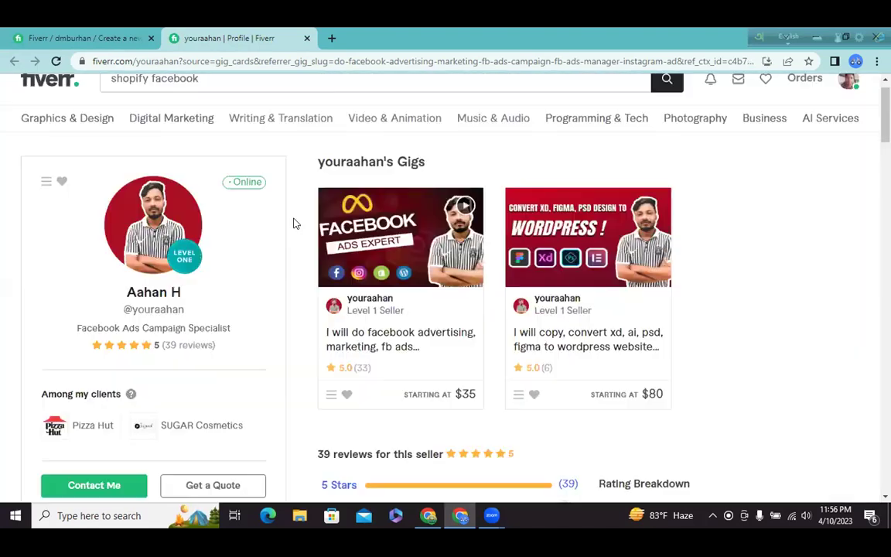
scroll(294, 224, up, 1)
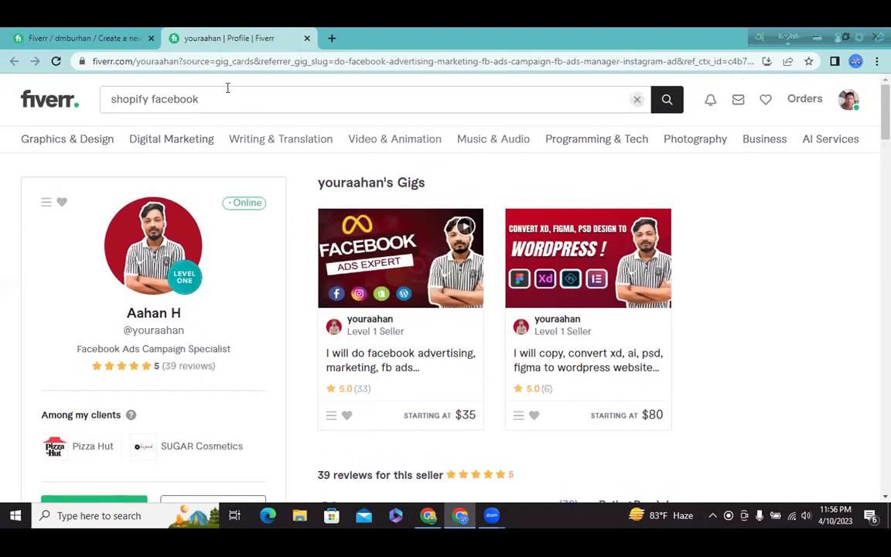
click(209, 100)
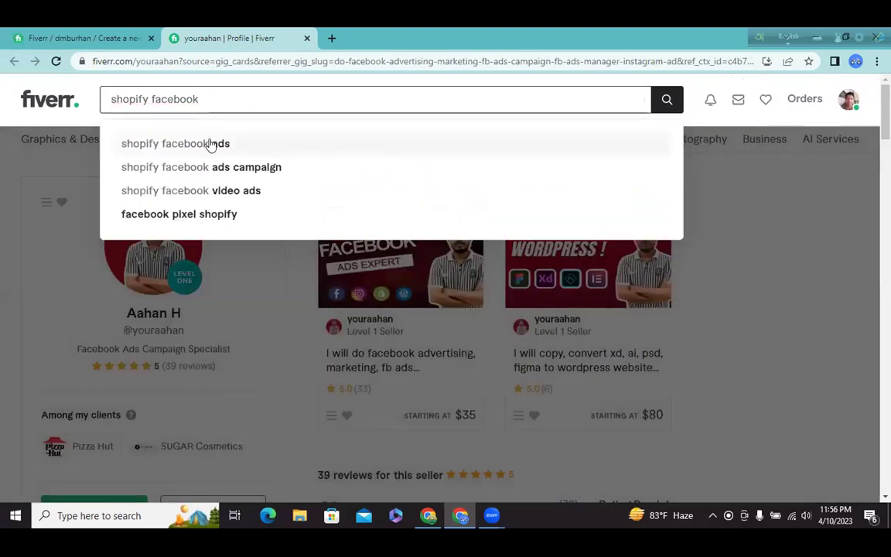
click(211, 145)
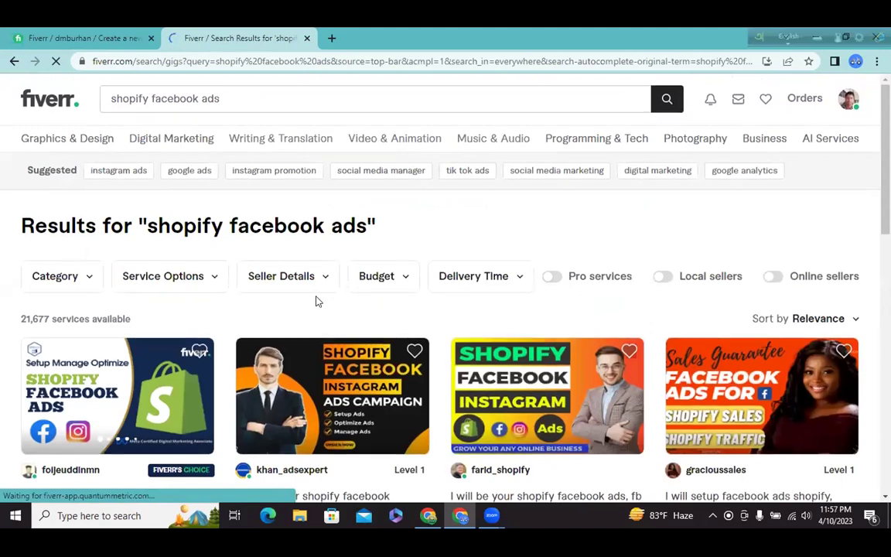
- Examine the category path and package details of the second gig in the search results, and return to the results
scroll(313, 300, down, 1)
scroll(314, 300, down, 1)
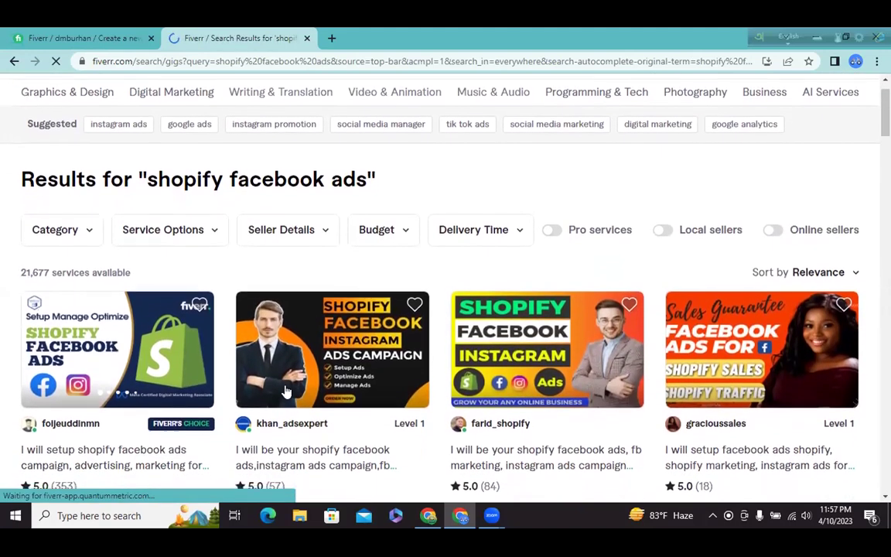
click(310, 444)
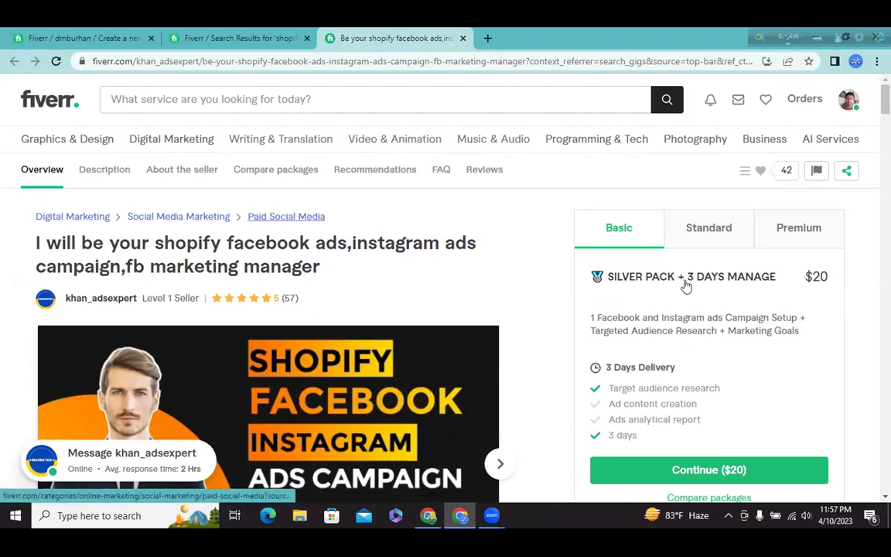
click(229, 41)
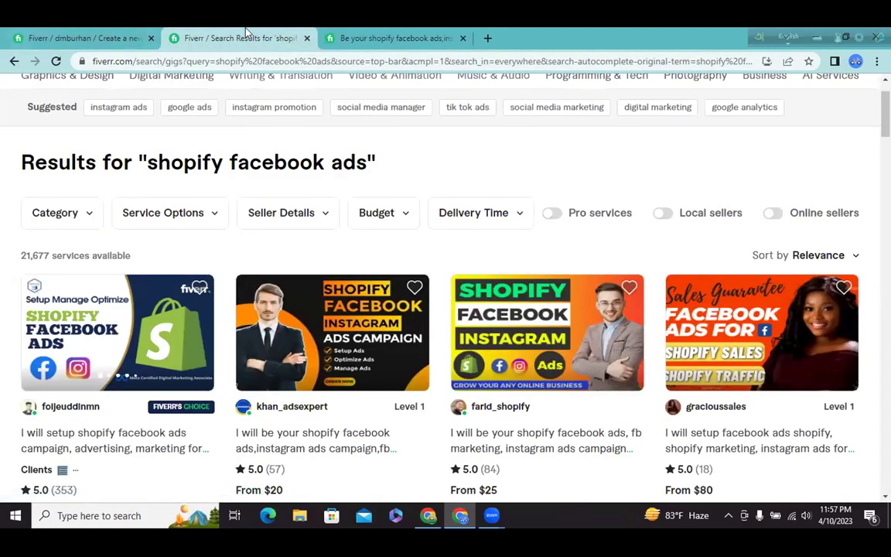
- Return to the gig creation form and set the category to Digital Marketing with the subcategory Social Media Marketing
click(151, 34)
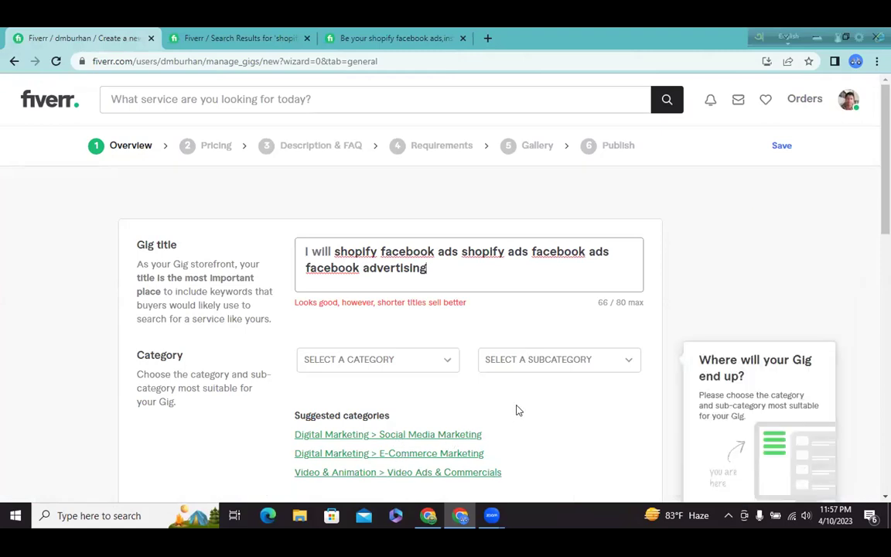
click(450, 360)
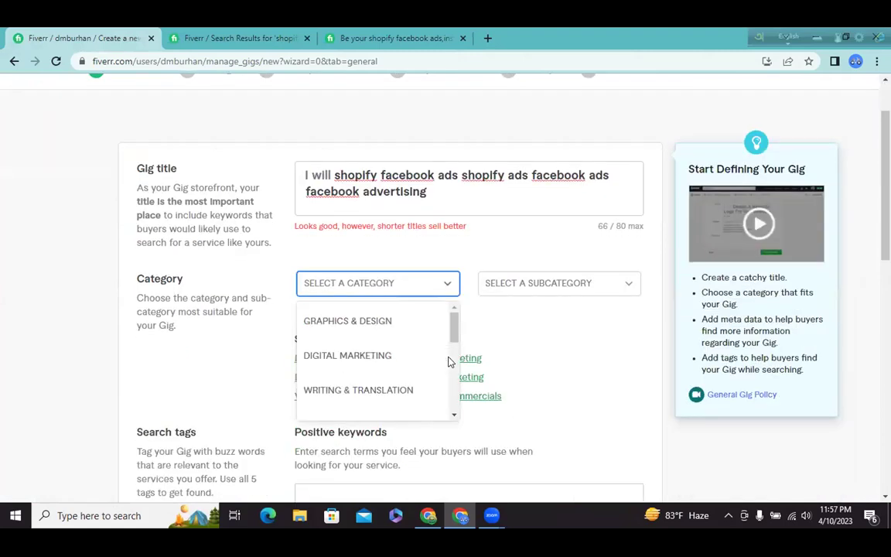
click(362, 355)
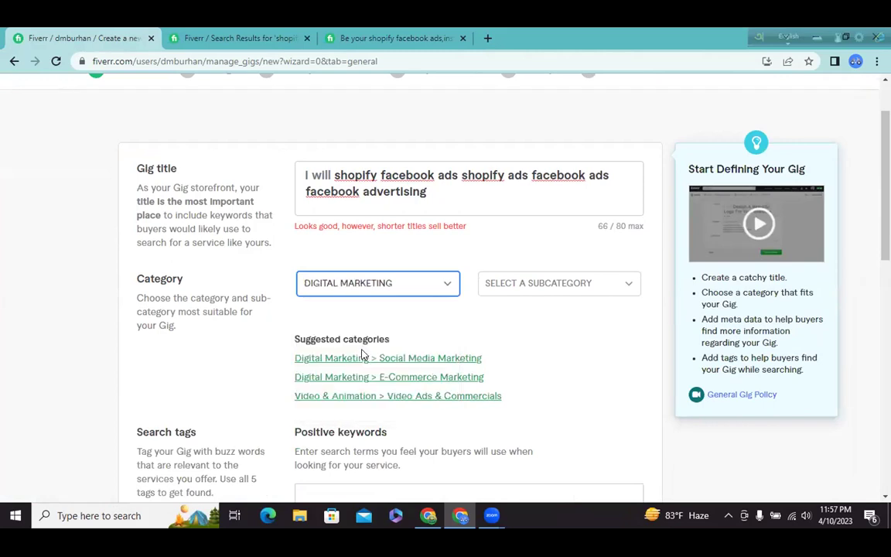
click(628, 288)
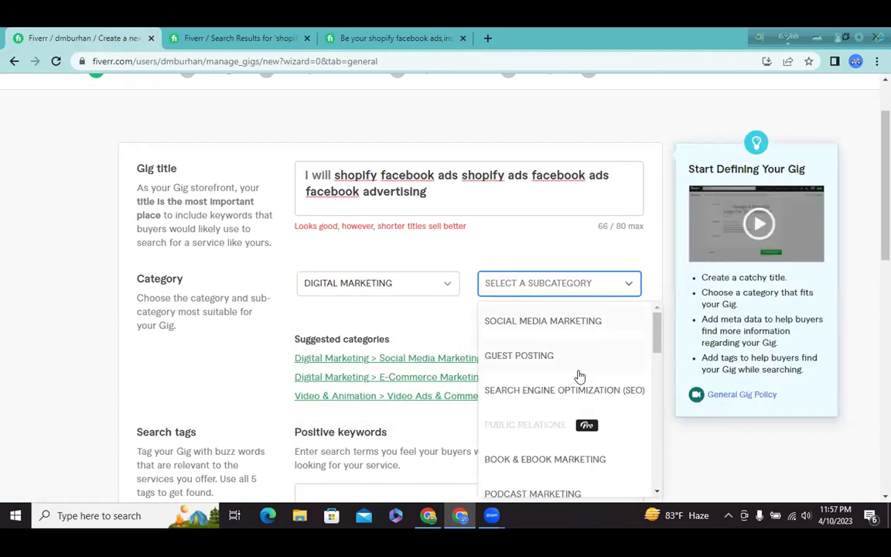
drag(652, 338, 654, 473)
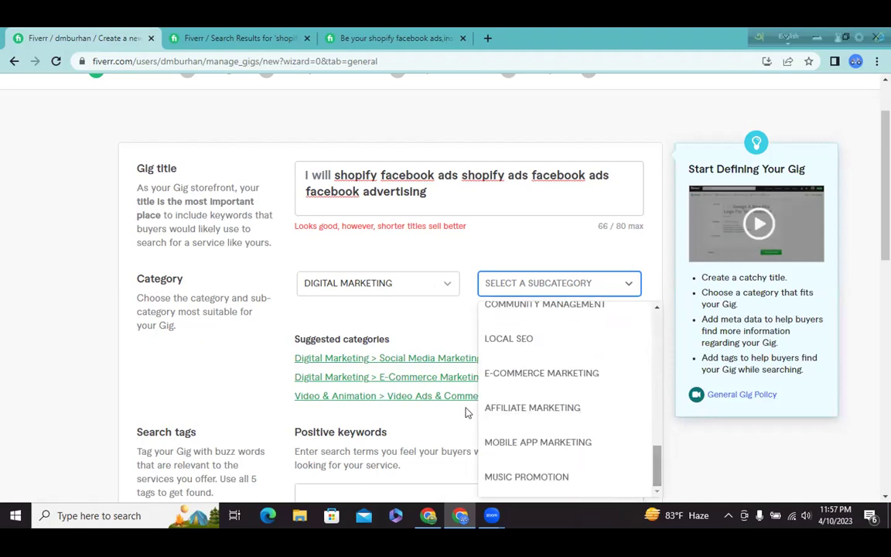
click(427, 359)
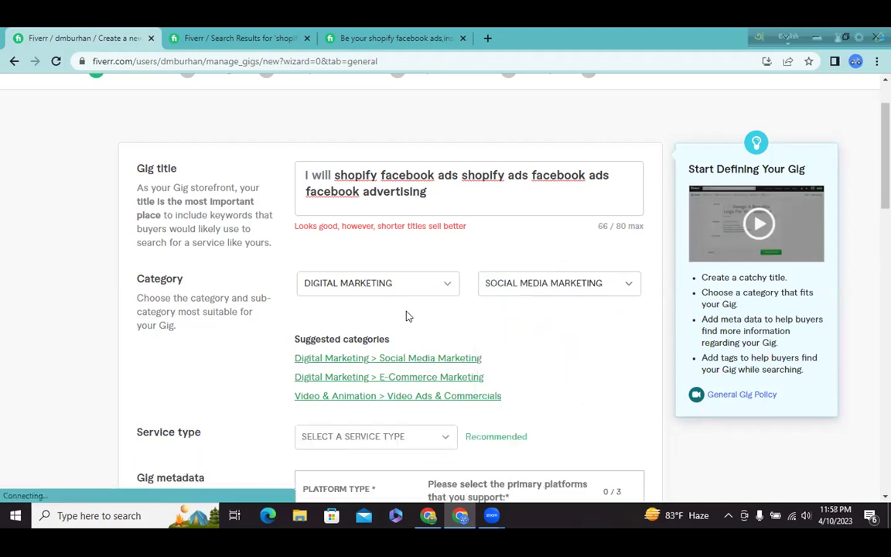
- Set the service type to Paid Social Media and compare it with the category path of the open competitor gig
mouse_move(337, 285)
click(442, 439)
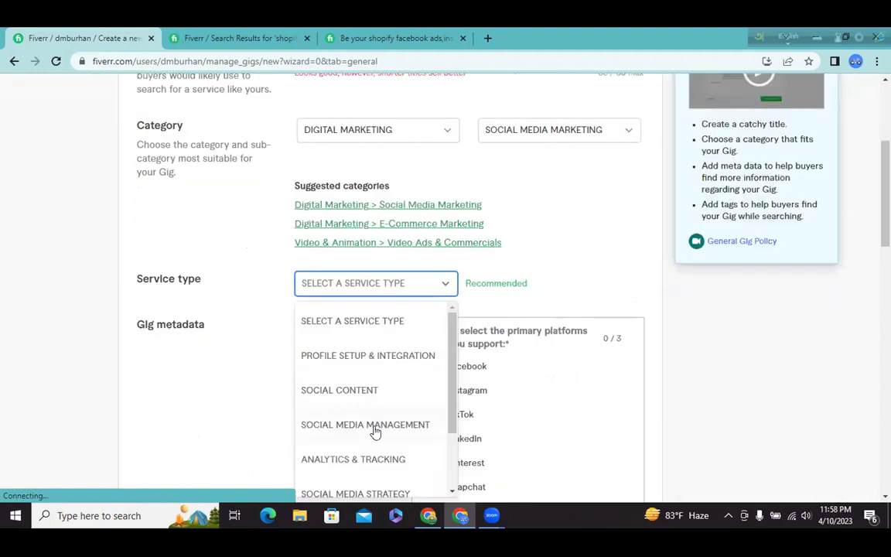
drag(452, 350, 453, 416)
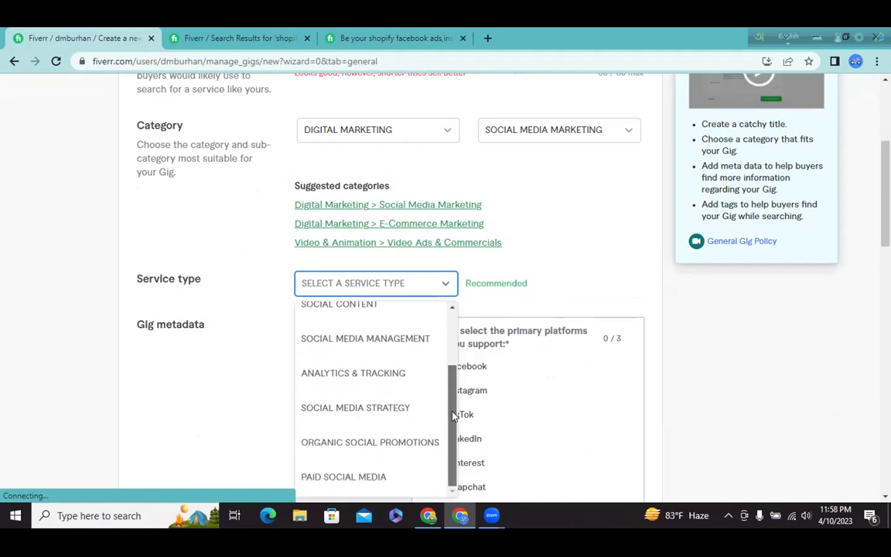
click(361, 477)
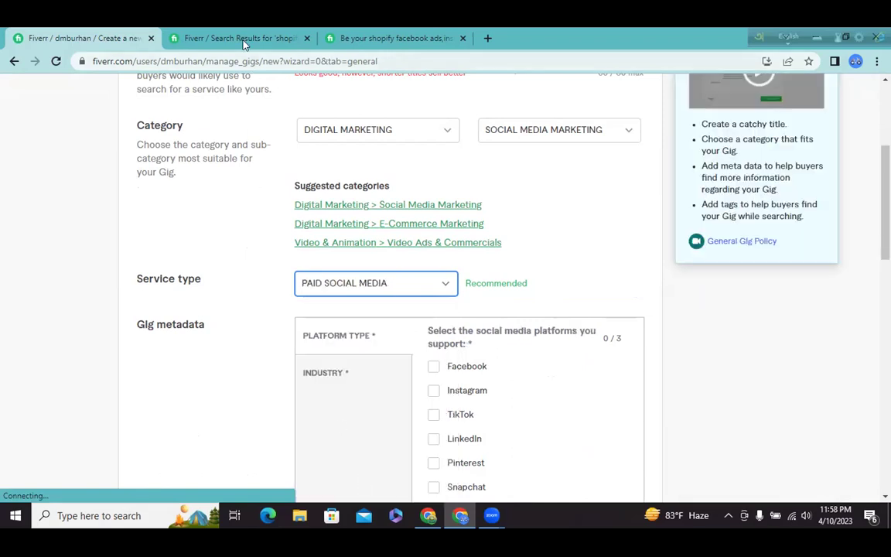
click(344, 40)
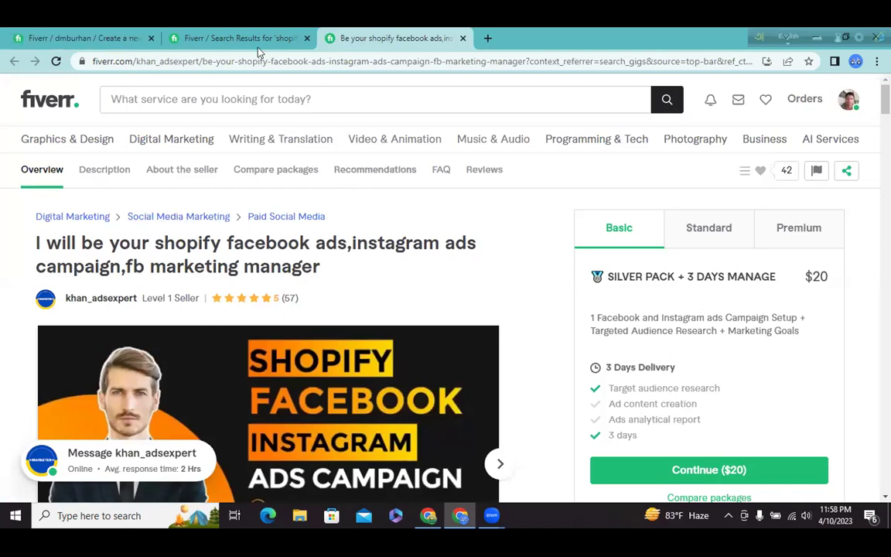
drag(239, 40, 147, 25)
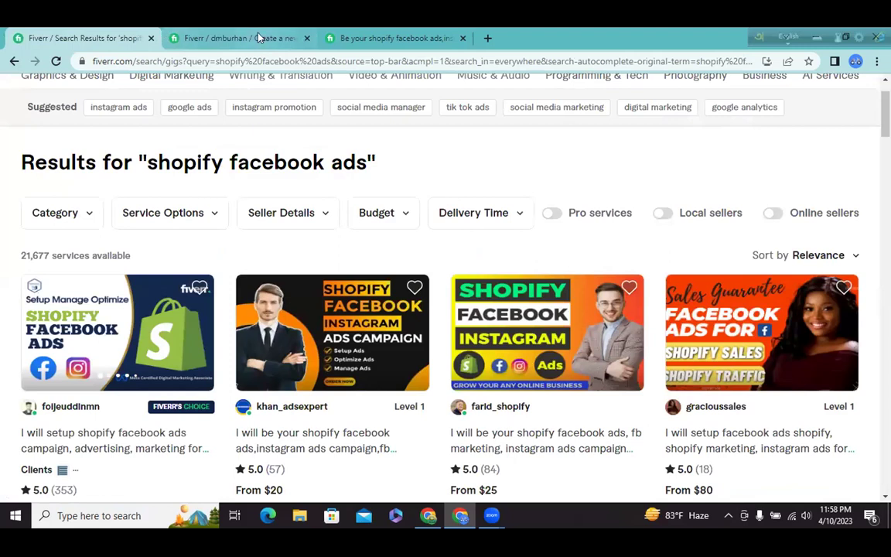
click(229, 33)
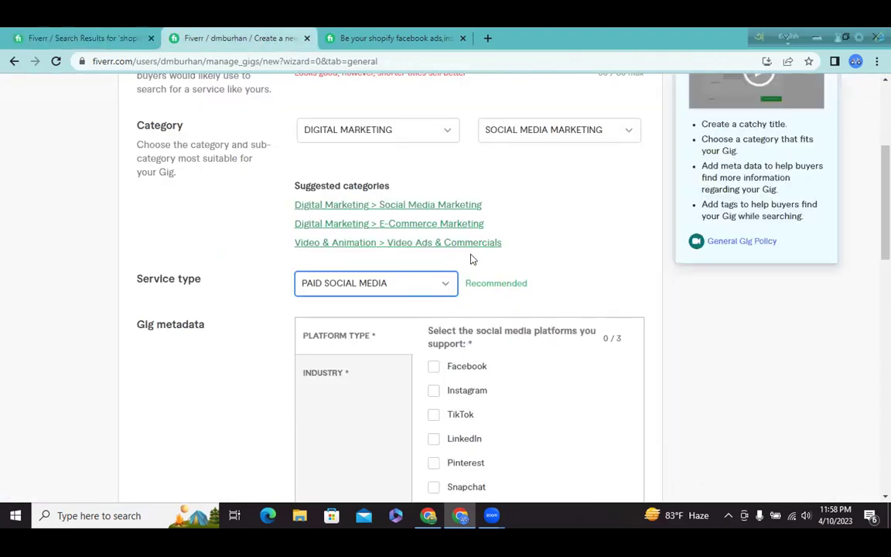
- Select Facebook, Instagram and TikTok as the supported platforms in the gig metadata, and look over the industry options
scroll(535, 266, down, 1)
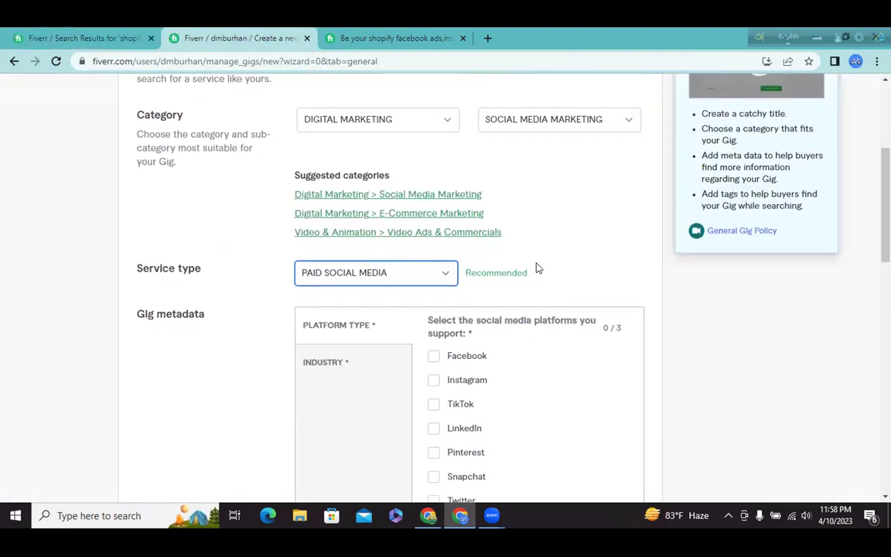
click(434, 352)
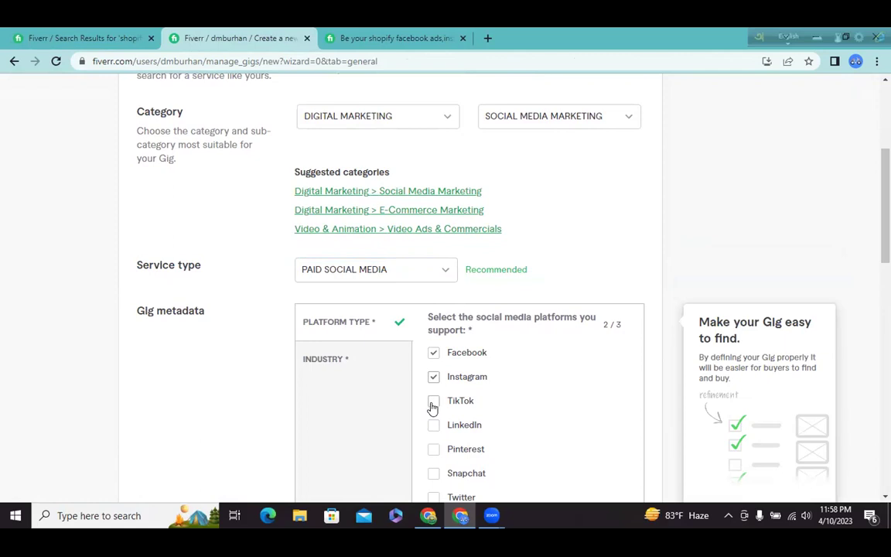
click(432, 404)
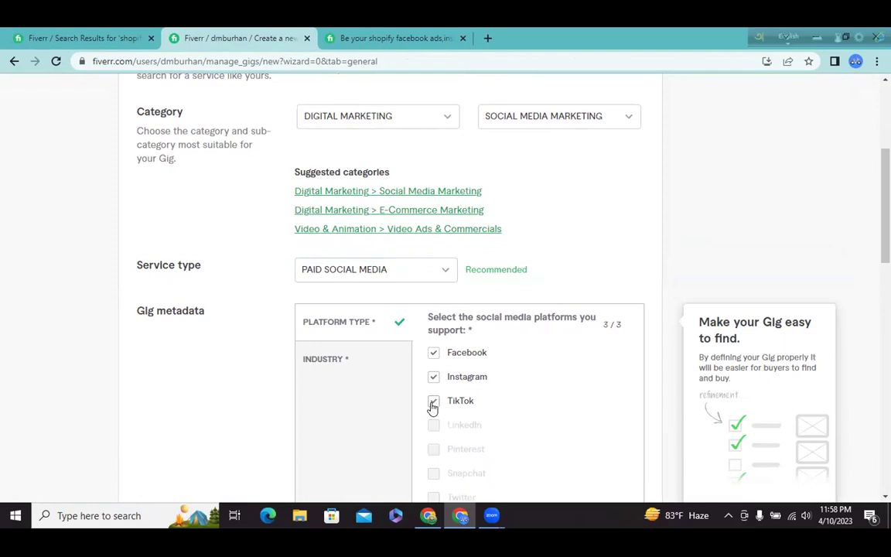
click(322, 359)
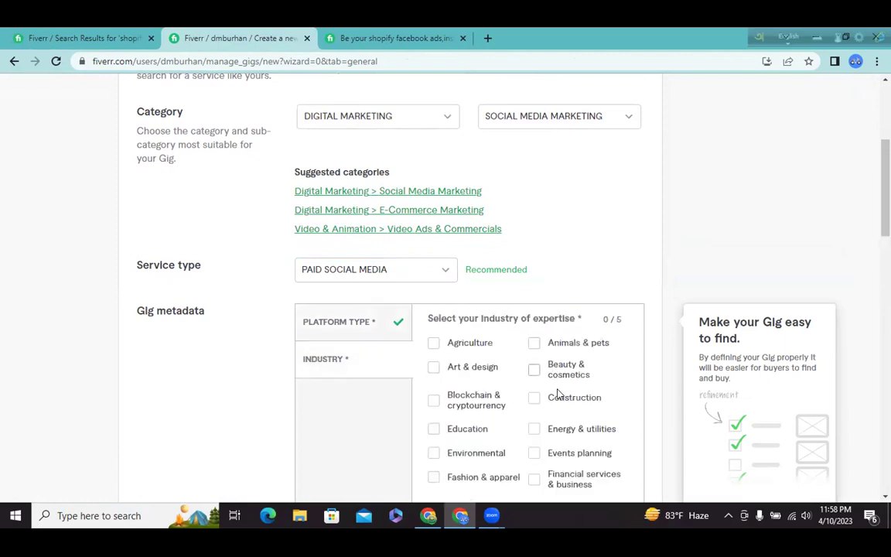
scroll(557, 395, down, 1)
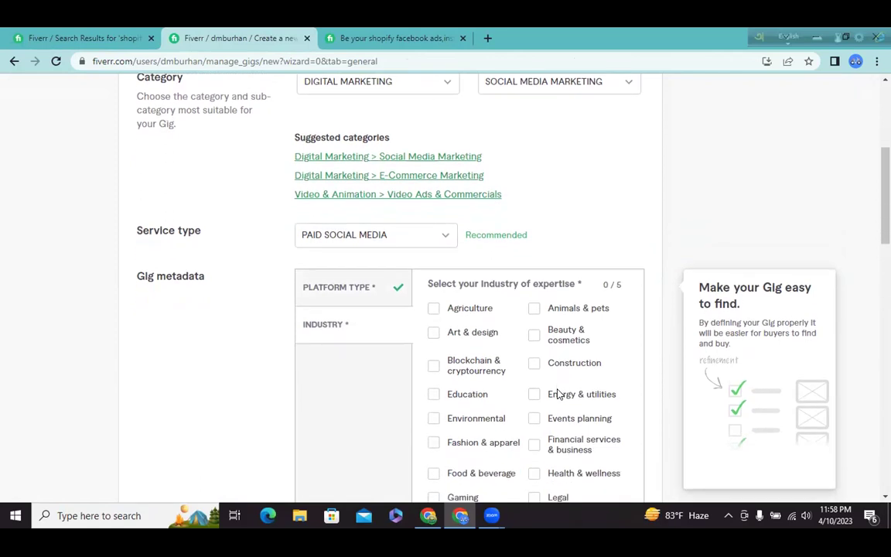
click(341, 291)
scroll(582, 354, down, 1)
scroll(584, 355, down, 3)
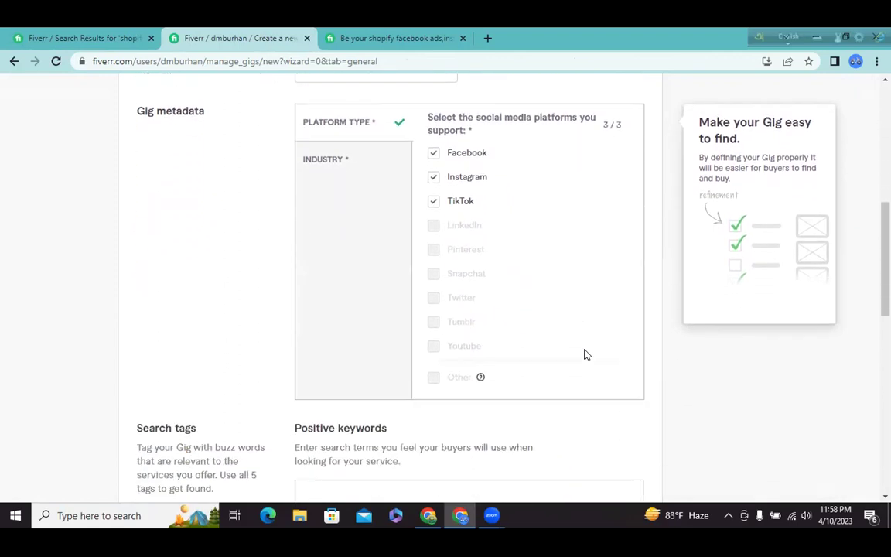
- Add the search tags "facebook ads" and "shopify facebook ads" to the positive keywords
click(439, 368)
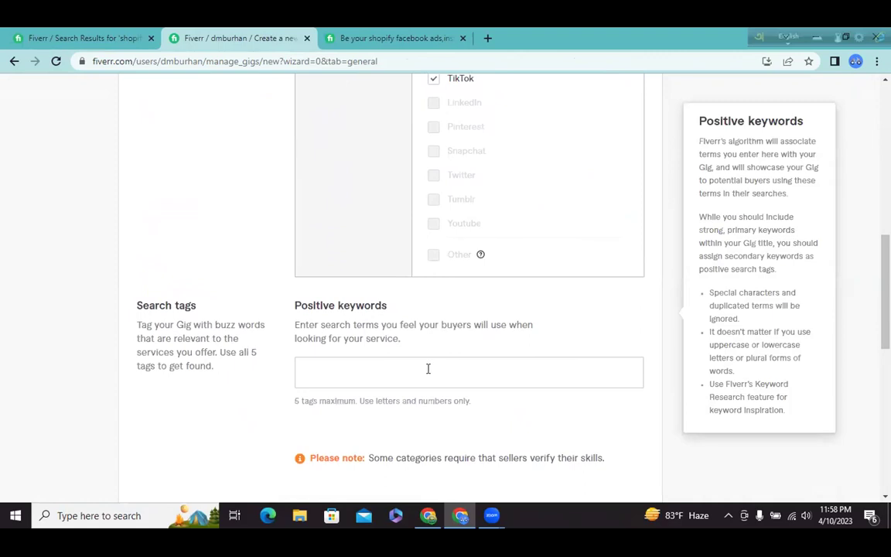
click(420, 369)
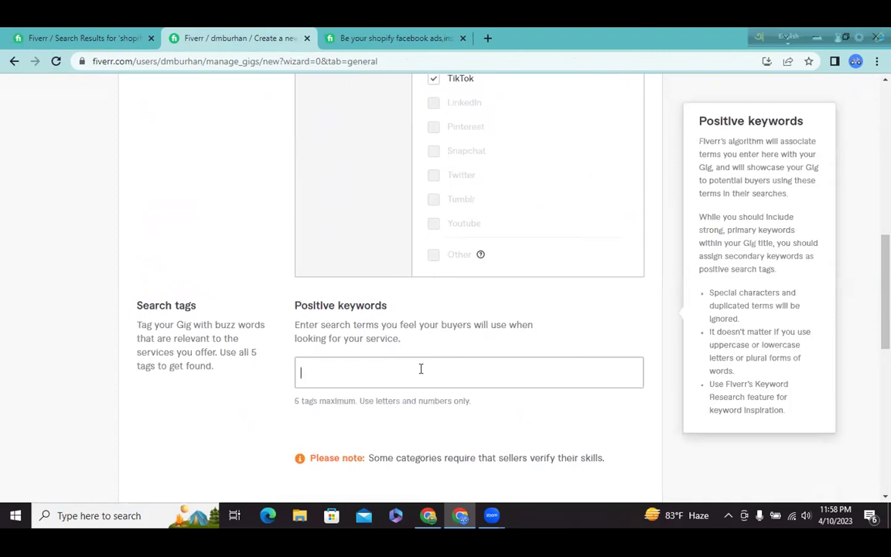
text(fac)
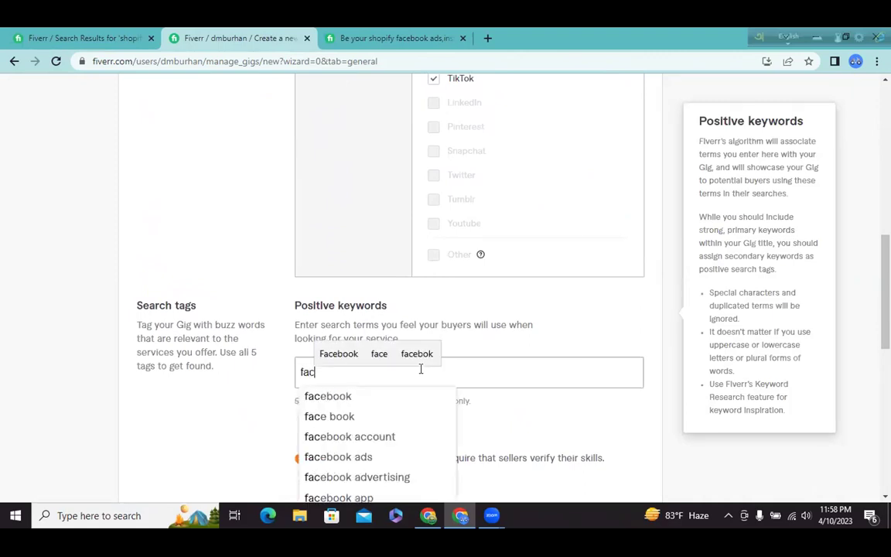
text(ebook ads)
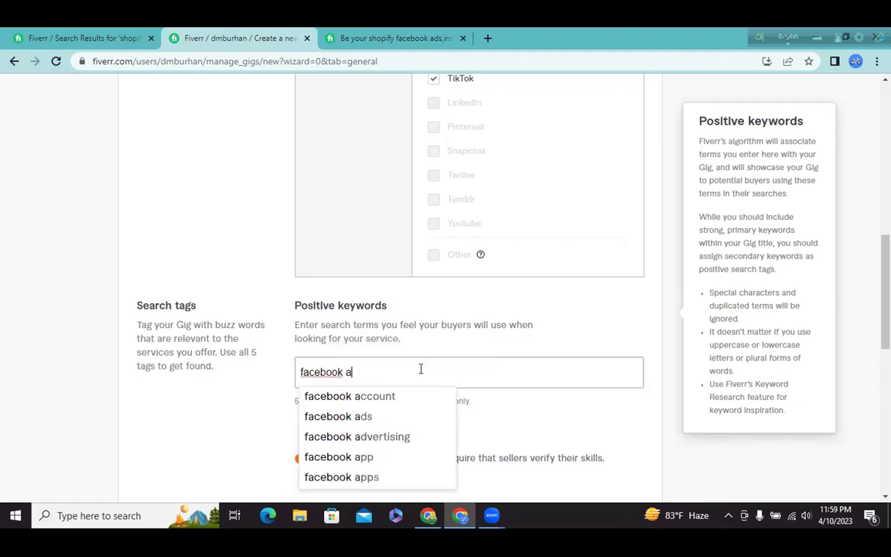
click(358, 397)
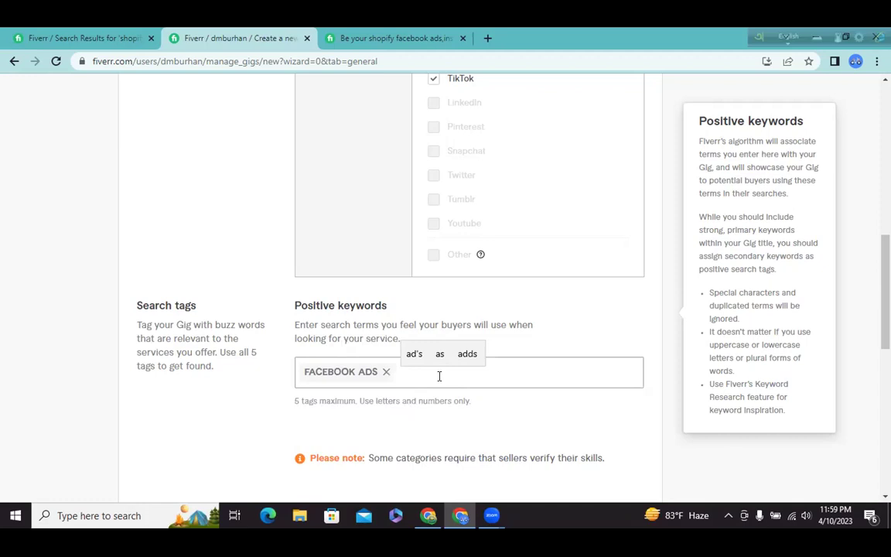
text(shopify)
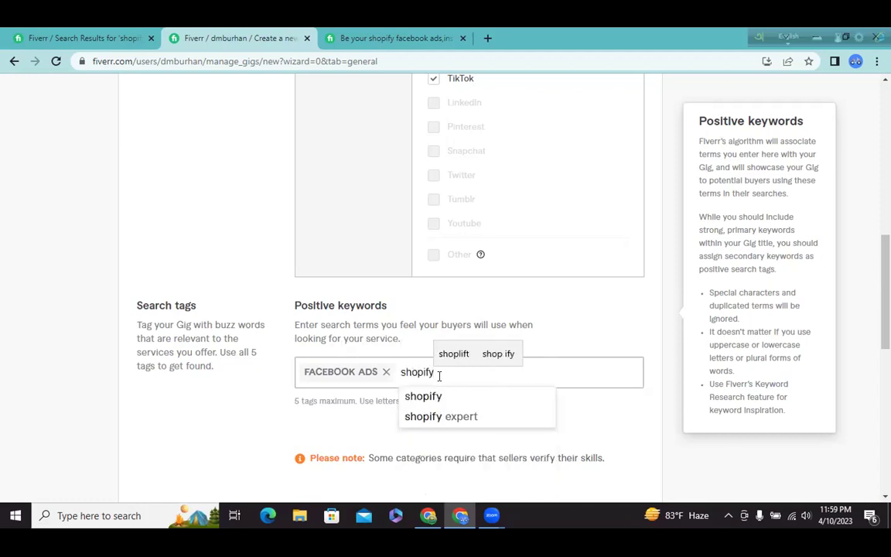
text( facebook ads)
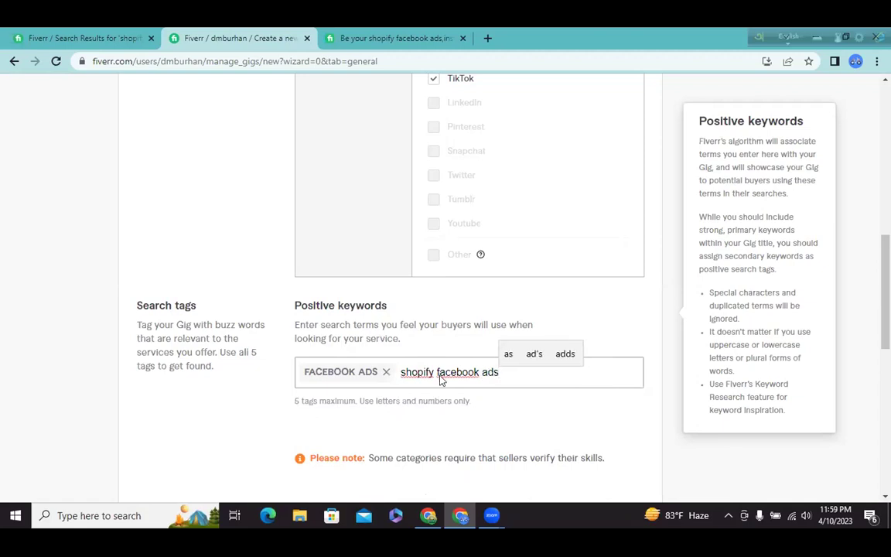
key(Return)
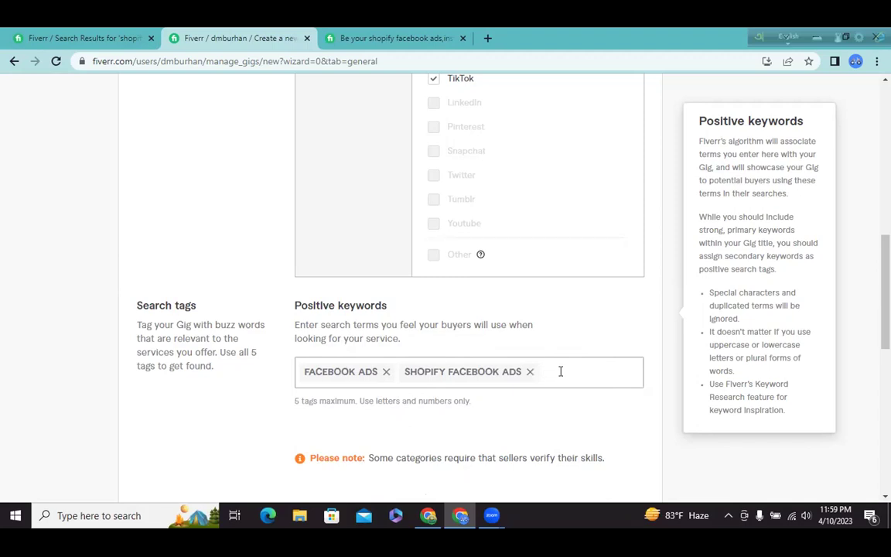
- Add two more positive keywords, "shopify ads" and "facebook advertising", to the gig's search tags
text(sh)
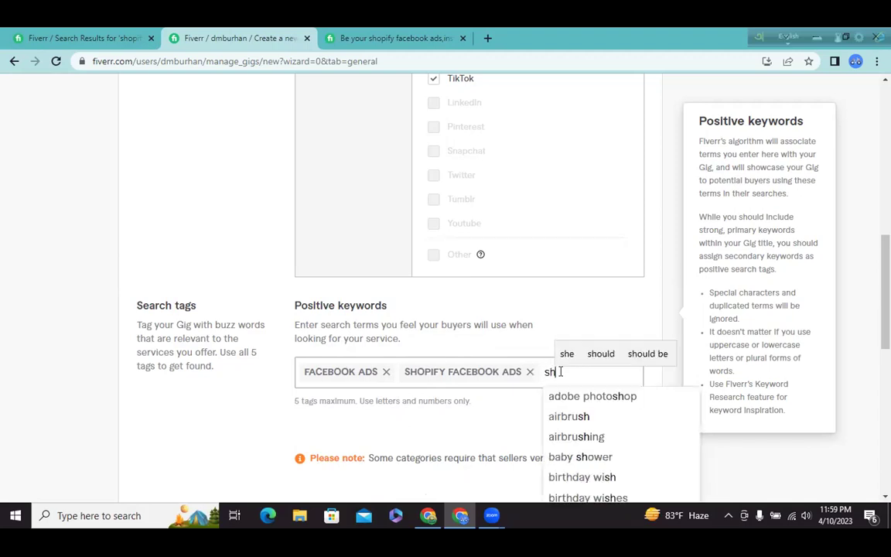
text(opify ads)
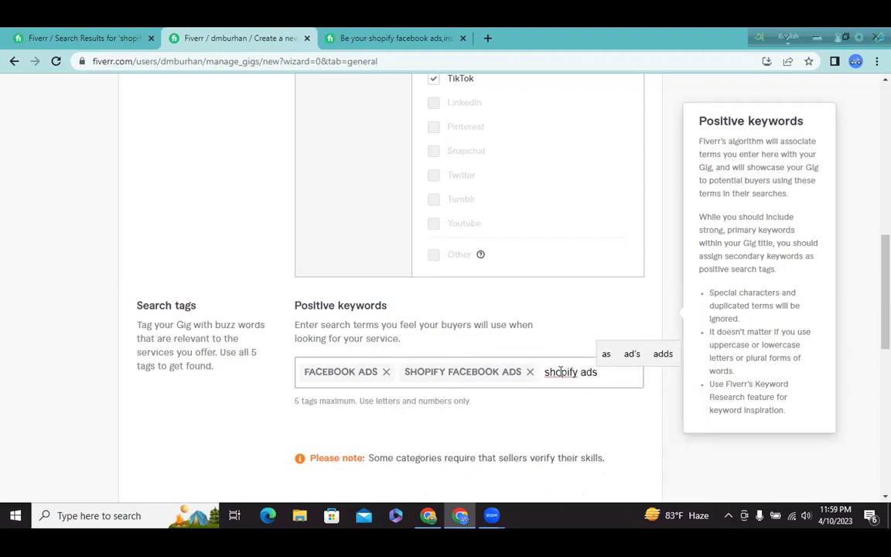
key(Return)
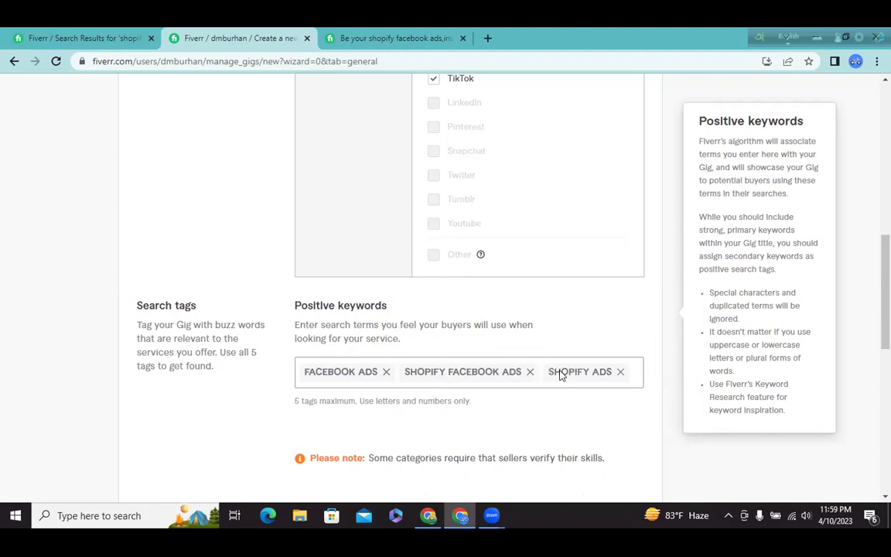
text(facebook)
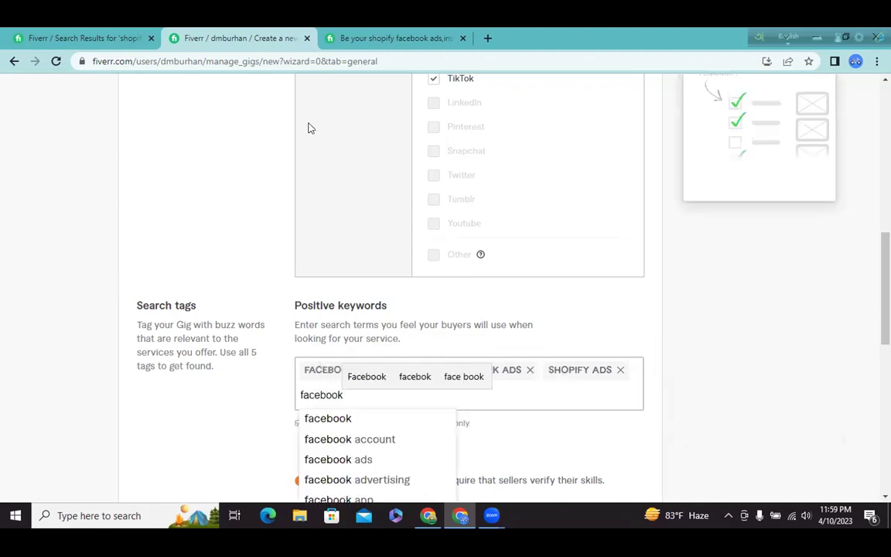
text( advertising)
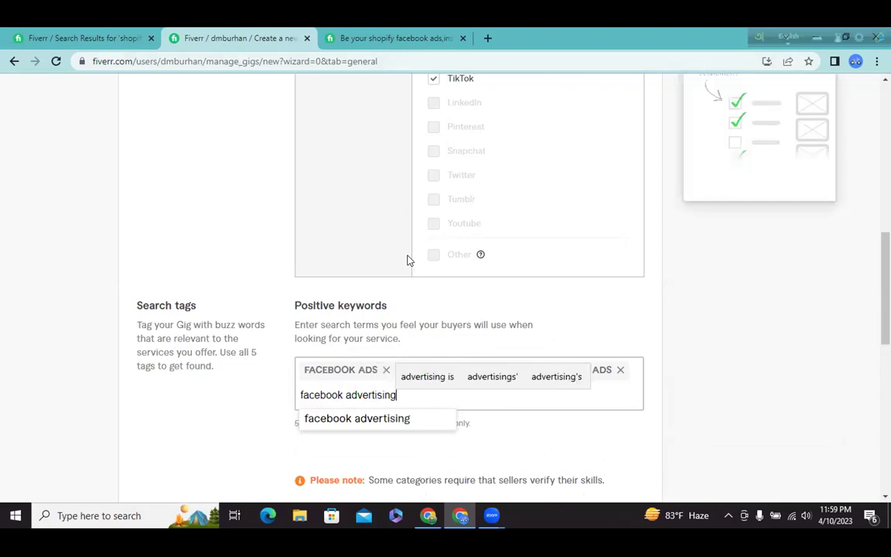
click(409, 418)
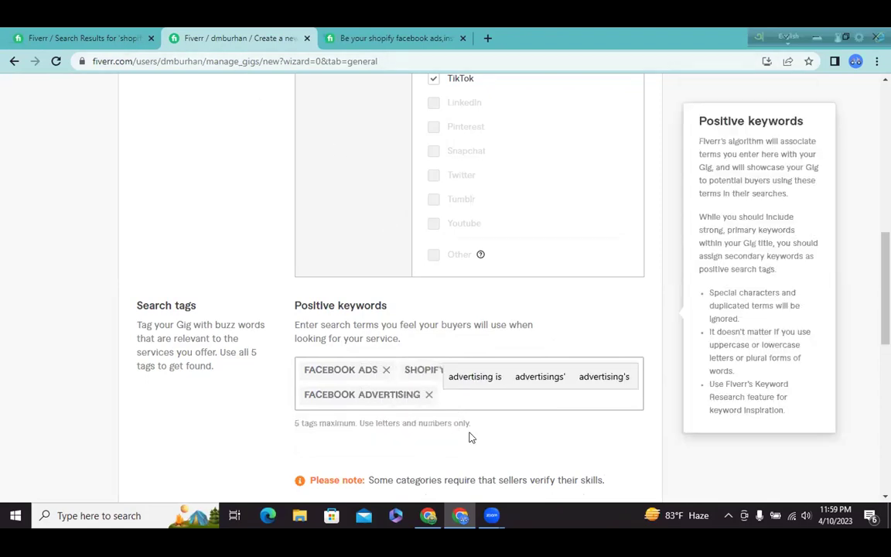
scroll(469, 437, down, 1)
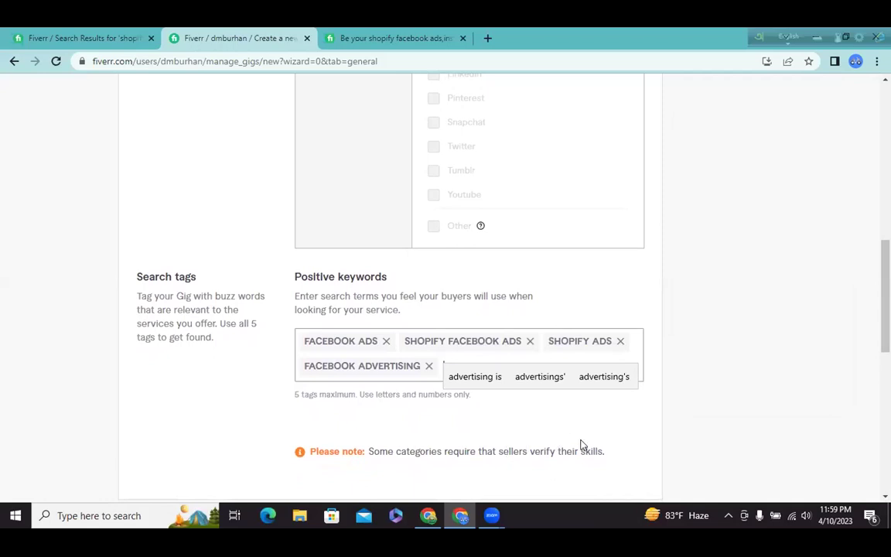
mouse_move(434, 352)
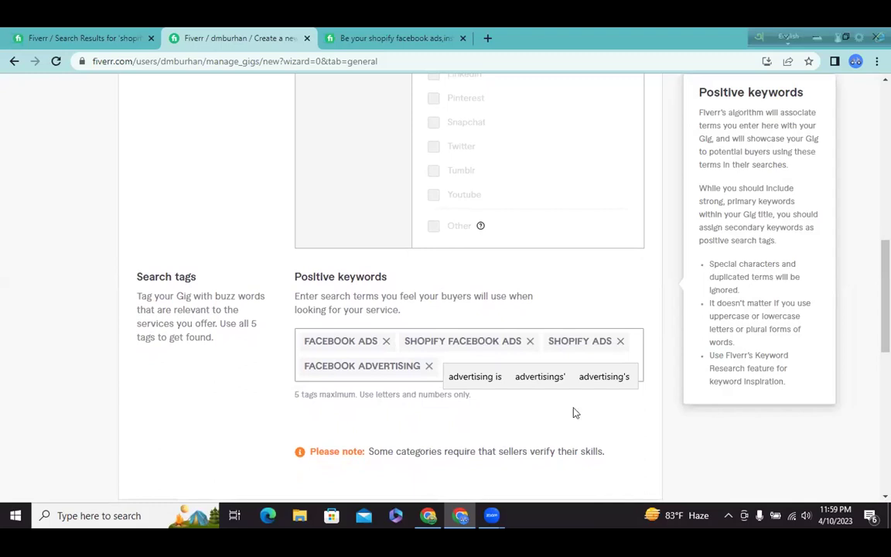
scroll(608, 447, down, 1)
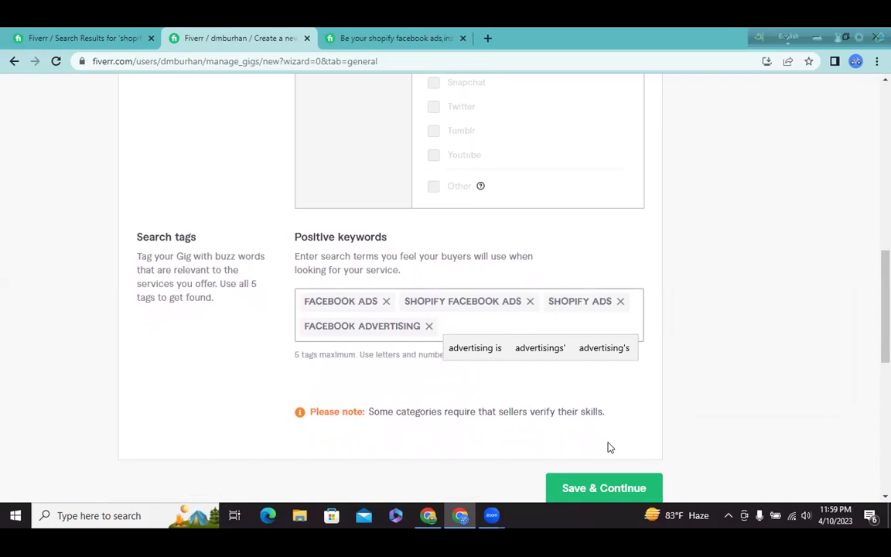
- Select Fashion & apparel, Animals & pets, Beauty & cosmetics, Health & wellness, and Marketing & advertising as the industries in the gig metadata
click(604, 486)
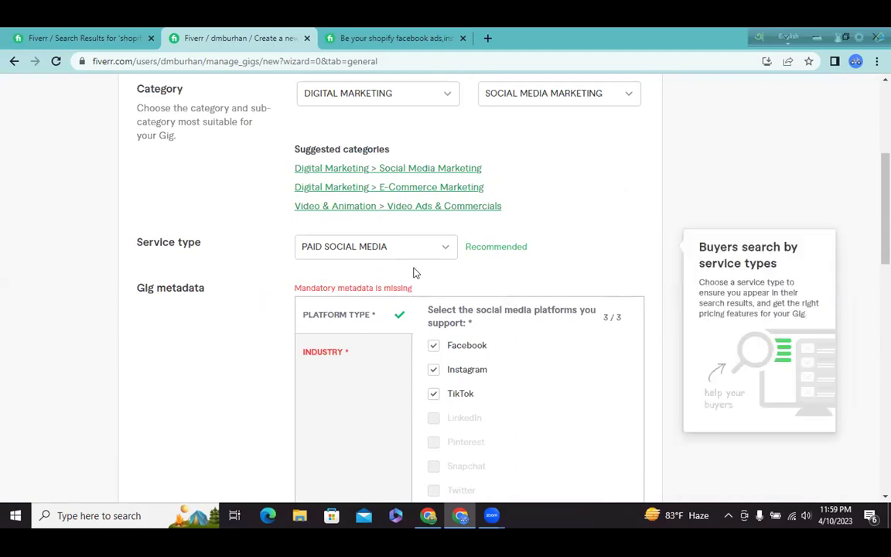
click(328, 355)
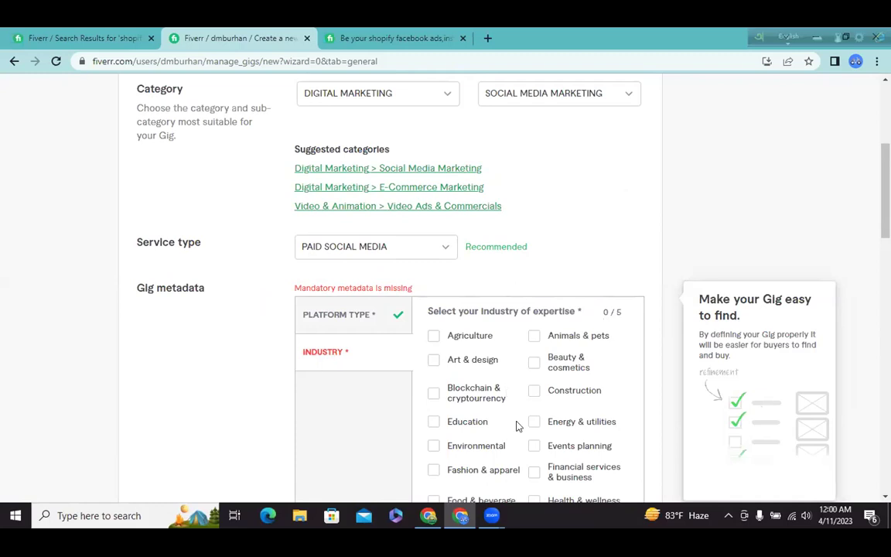
click(433, 469)
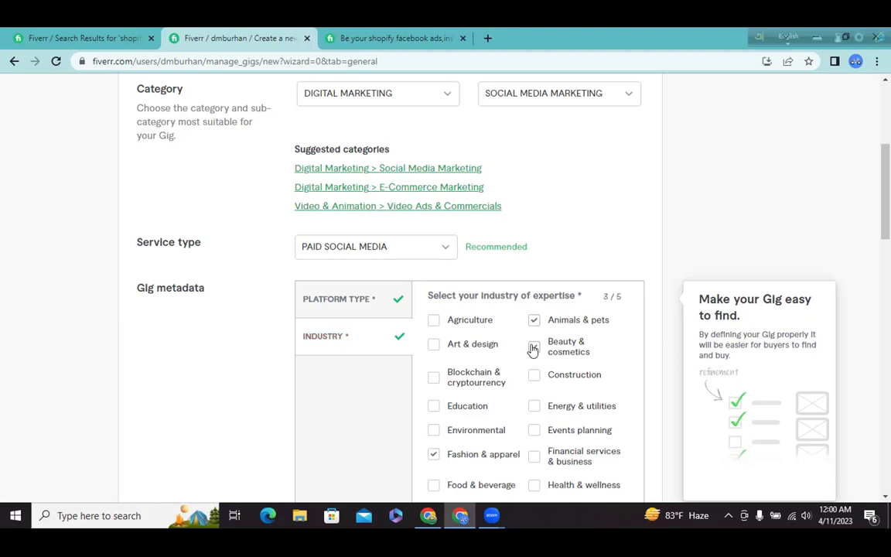
scroll(532, 350, down, 1)
scroll(532, 350, down, 1)
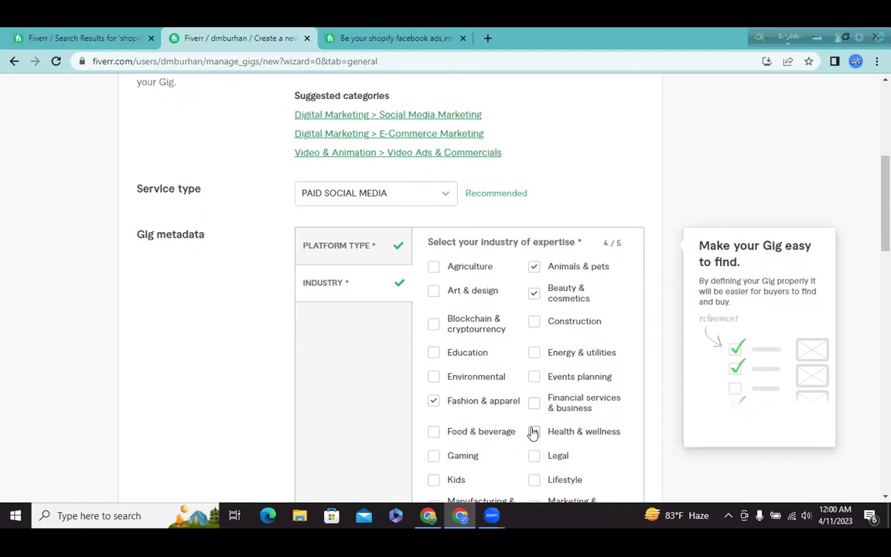
scroll(532, 433, down, 1)
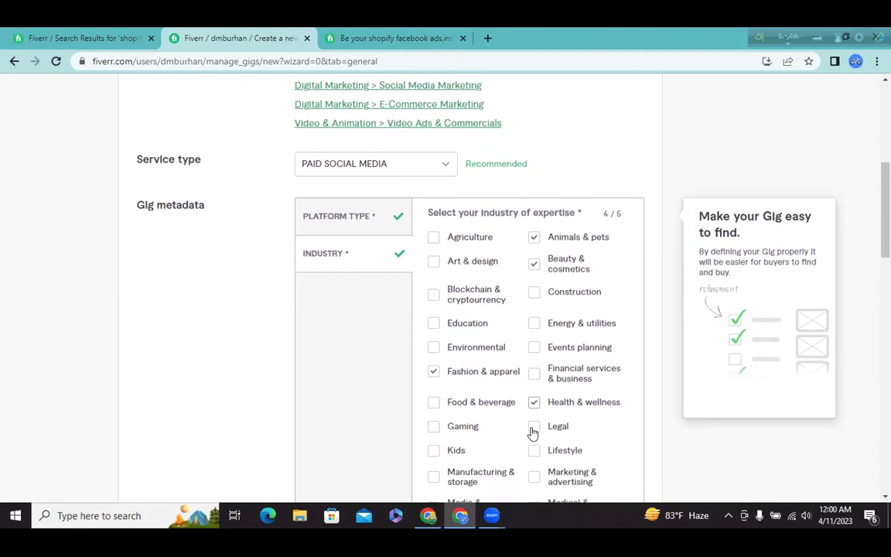
scroll(532, 433, down, 1)
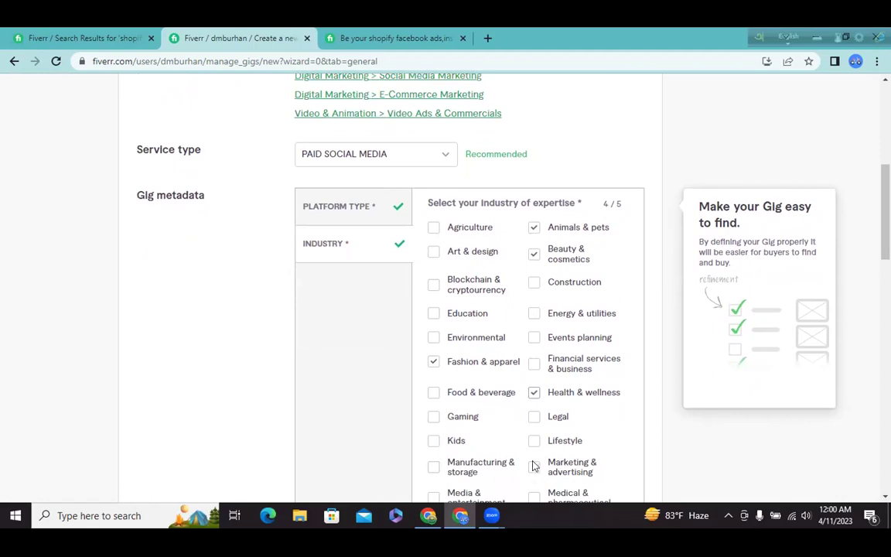
click(535, 468)
- Try to save the gig overview and continue to the pricing stage
scroll(619, 442, down, 2)
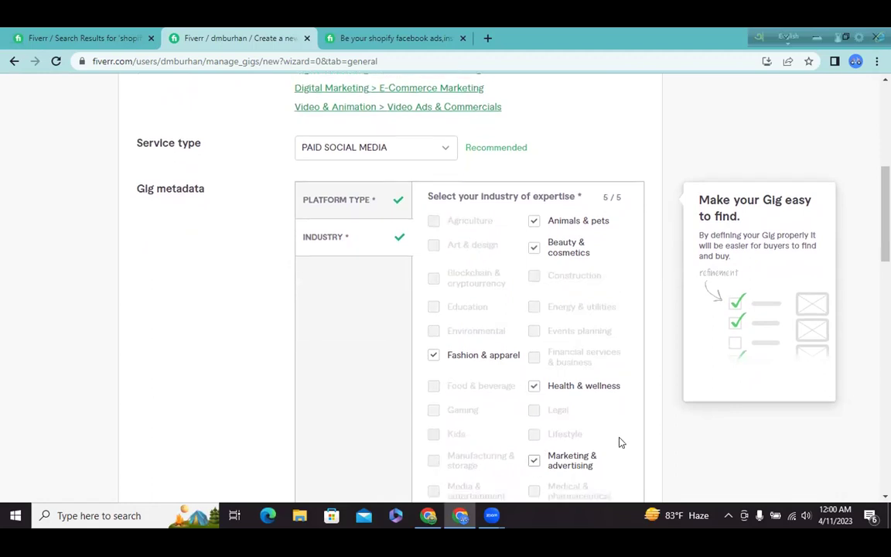
scroll(619, 443, down, 5)
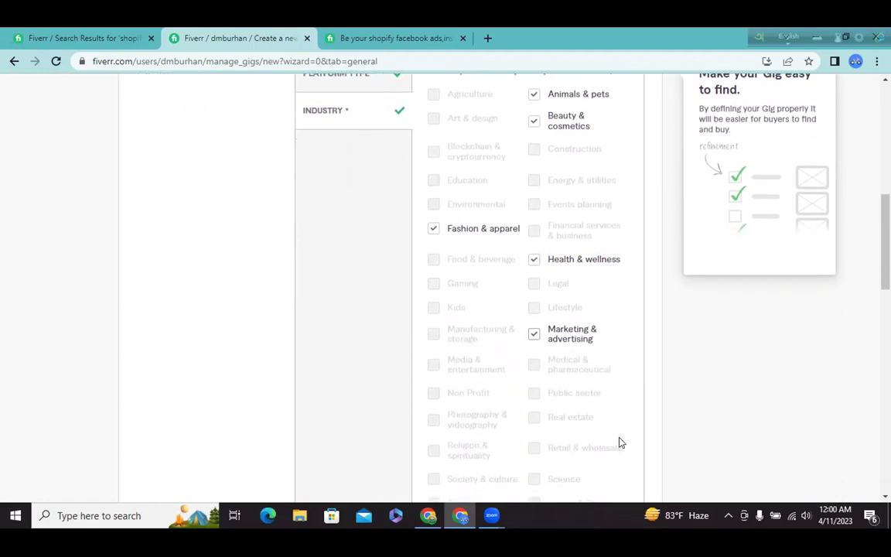
scroll(619, 442, down, 6)
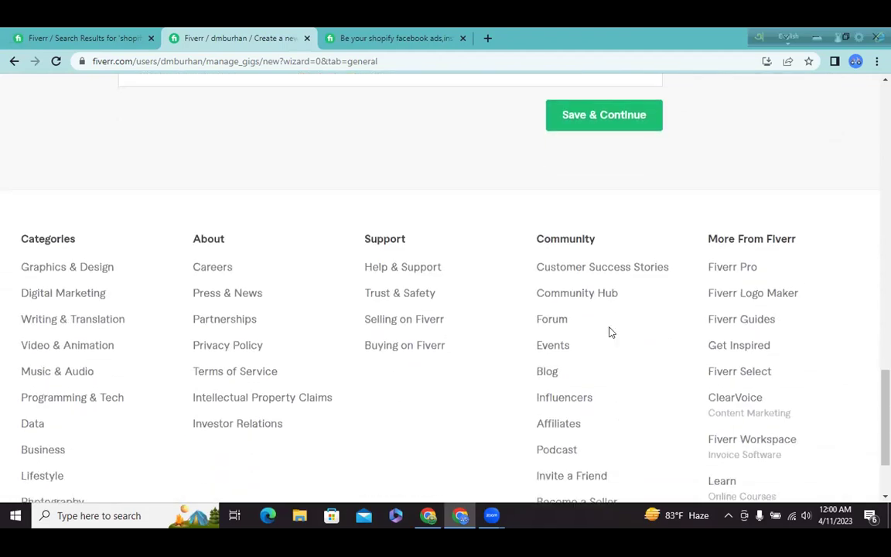
scroll(609, 332, up, 2)
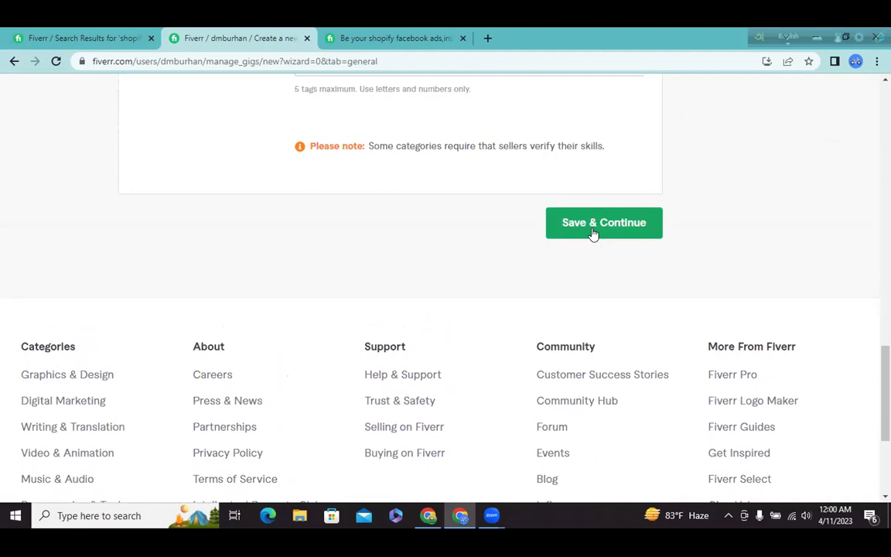
click(593, 231)
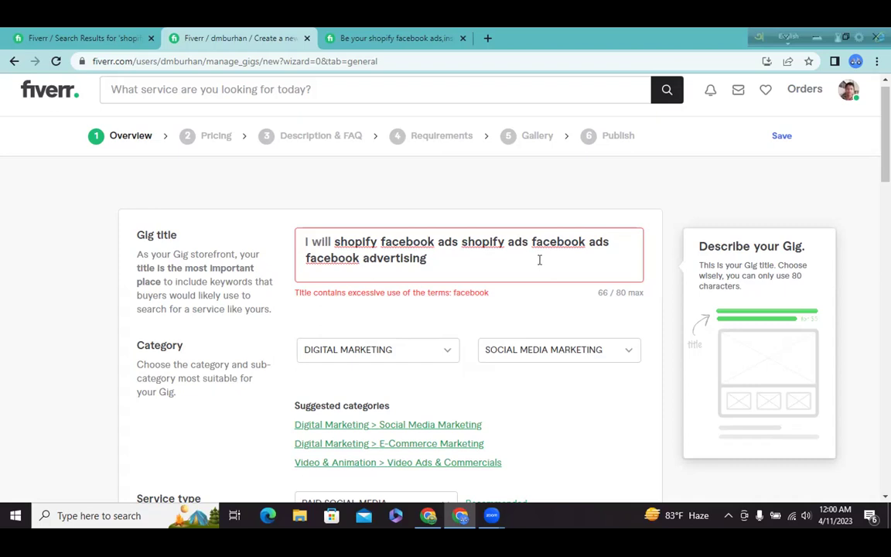
- Replace the second "facebook" in the gig title with "fb" and submit the overview again
drag(584, 241, 535, 236)
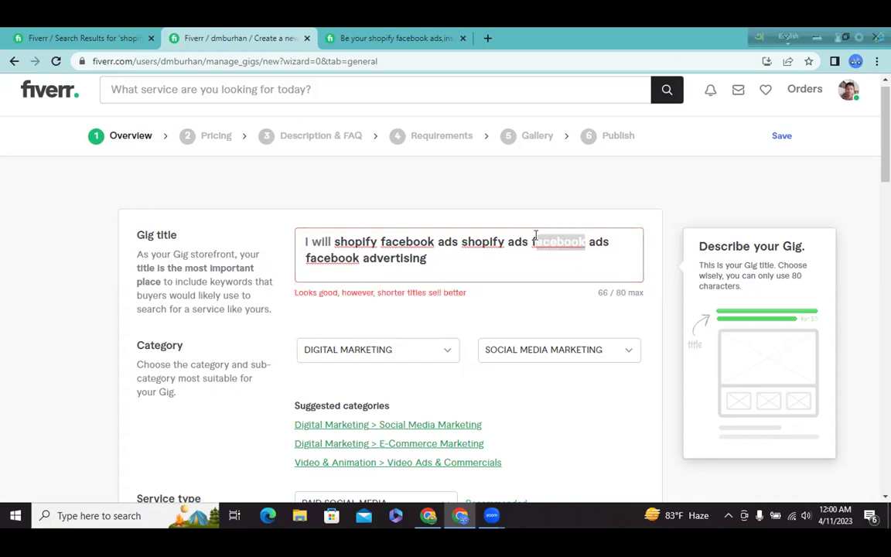
text(b)
scroll(581, 287, down, 5)
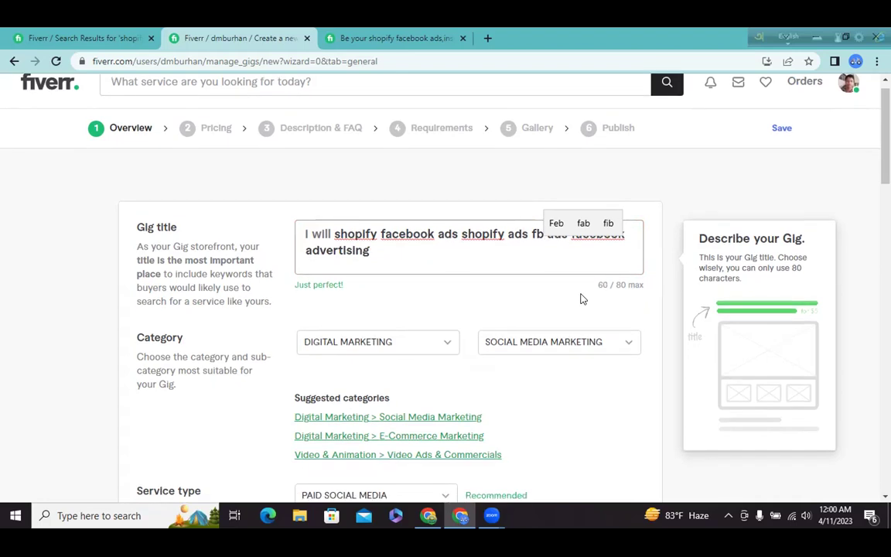
scroll(582, 299, down, 6)
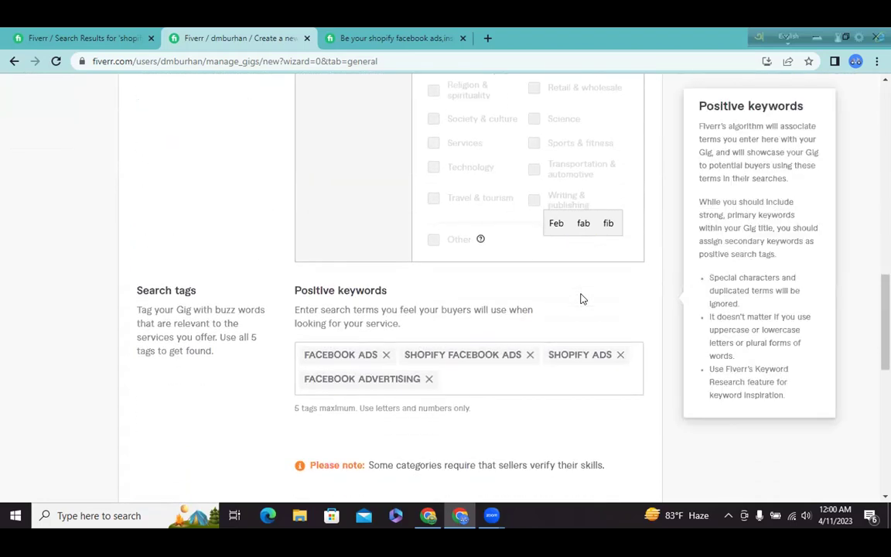
scroll(581, 299, down, 5)
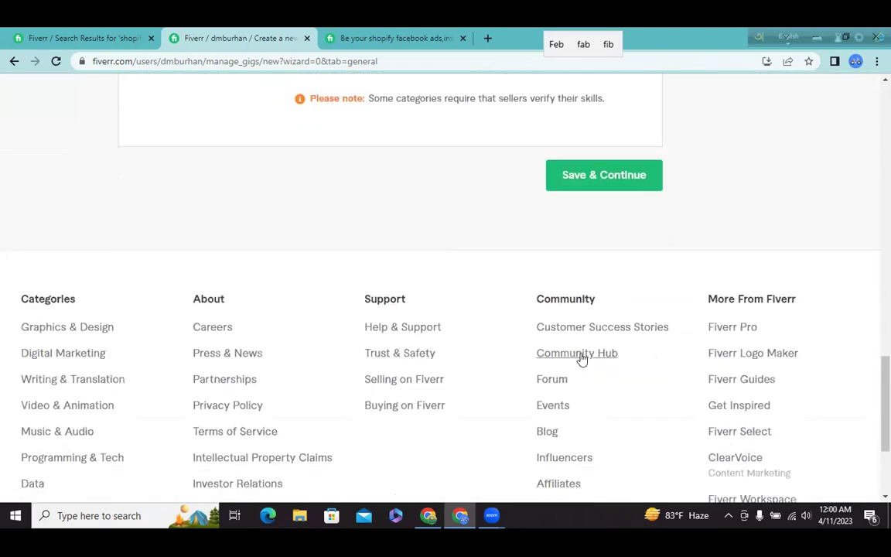
click(582, 185)
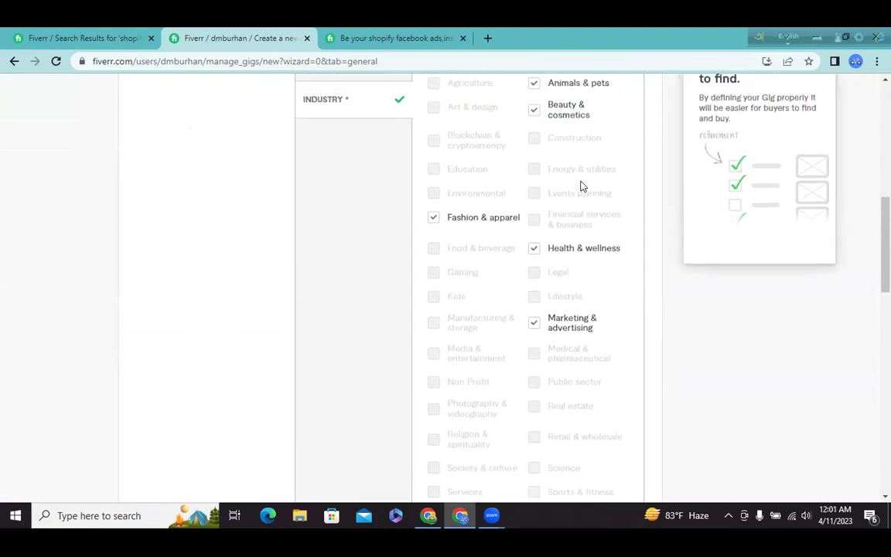
- Change the remaining "facebook" before "advertising" in the gig title to "fb", and save the overview to continue to pricing
scroll(582, 186, up, 2)
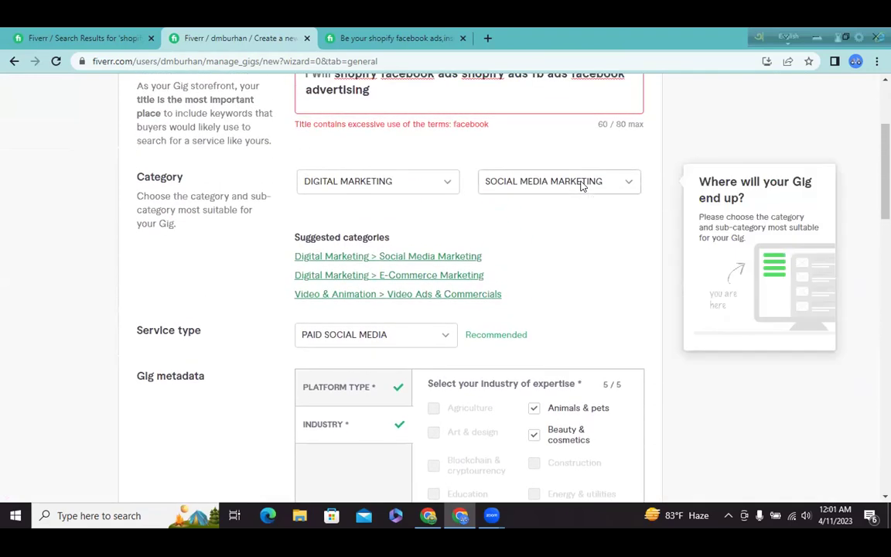
scroll(582, 186, up, 1)
scroll(582, 186, up, 1)
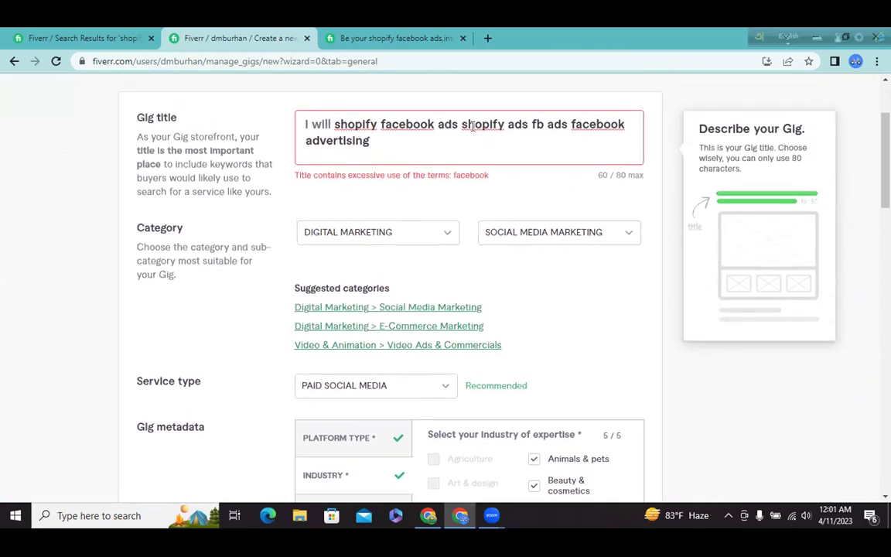
drag(626, 125, 570, 118)
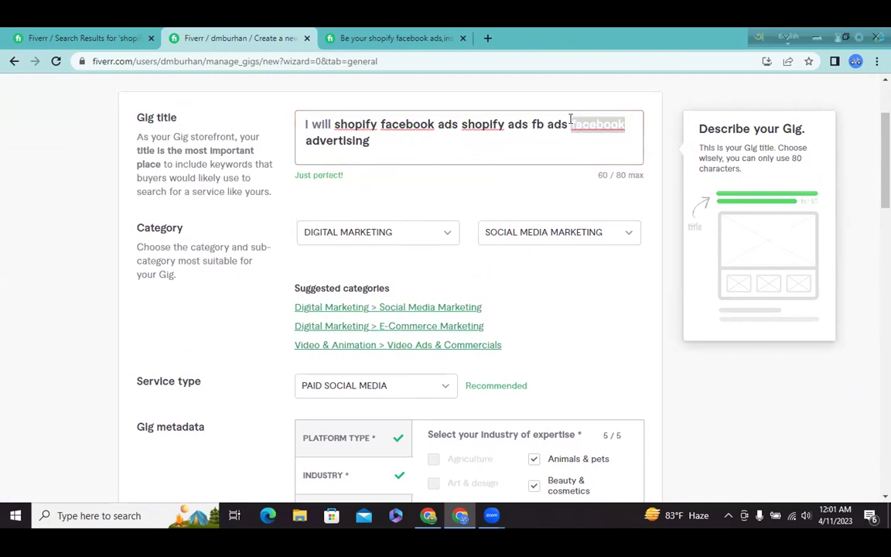
text(fb)
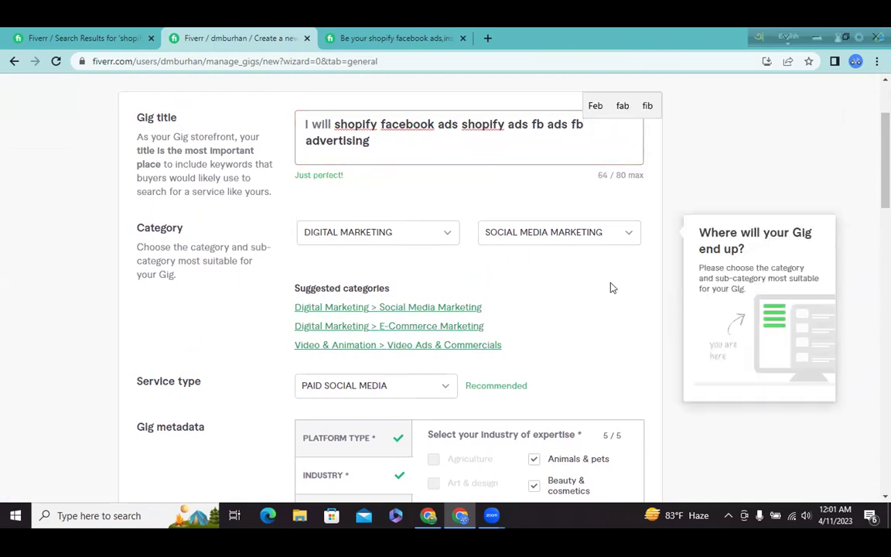
scroll(610, 288, down, 3)
scroll(610, 288, down, 8)
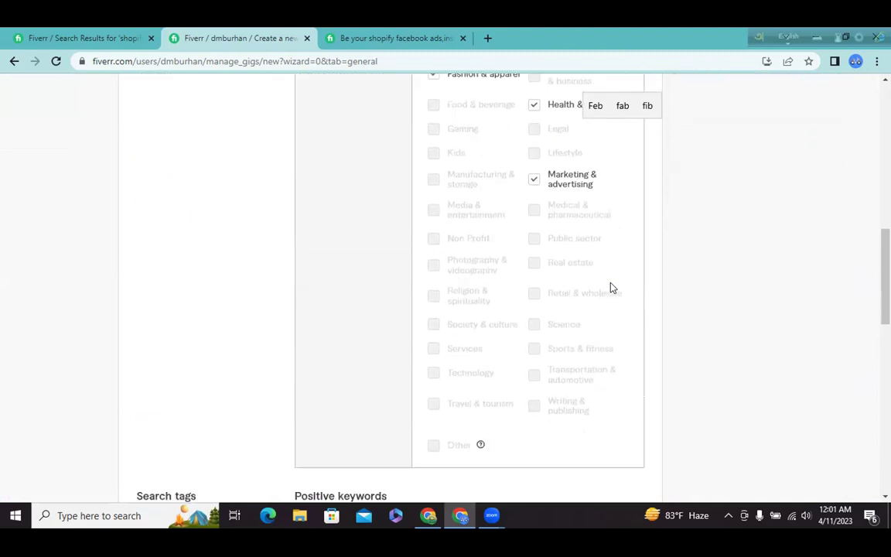
scroll(610, 288, down, 2)
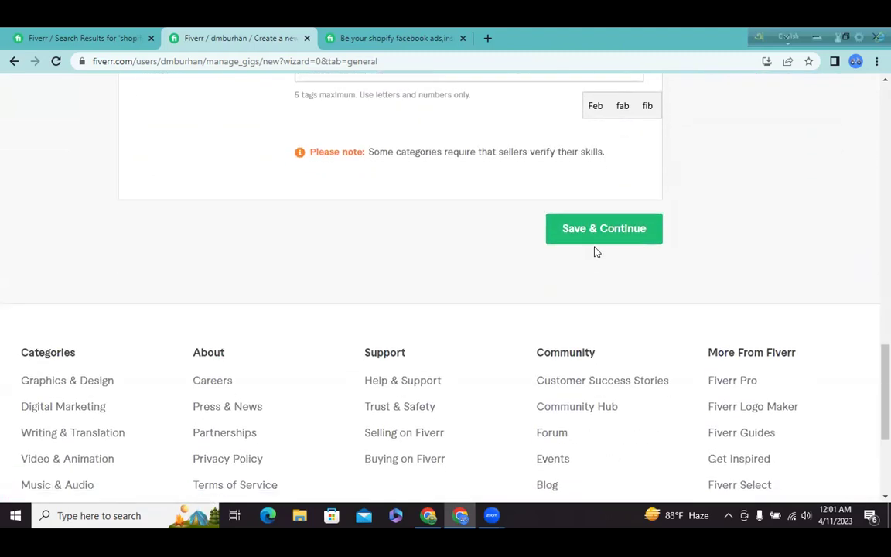
click(589, 242)
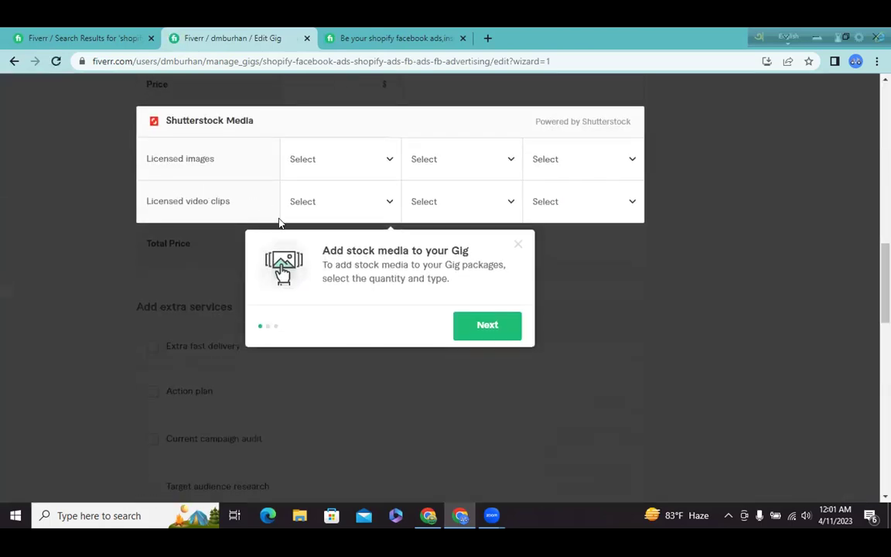
- Dismiss the stock media tip and turn on the option to offer Basic, Standard and Premium packages
click(516, 246)
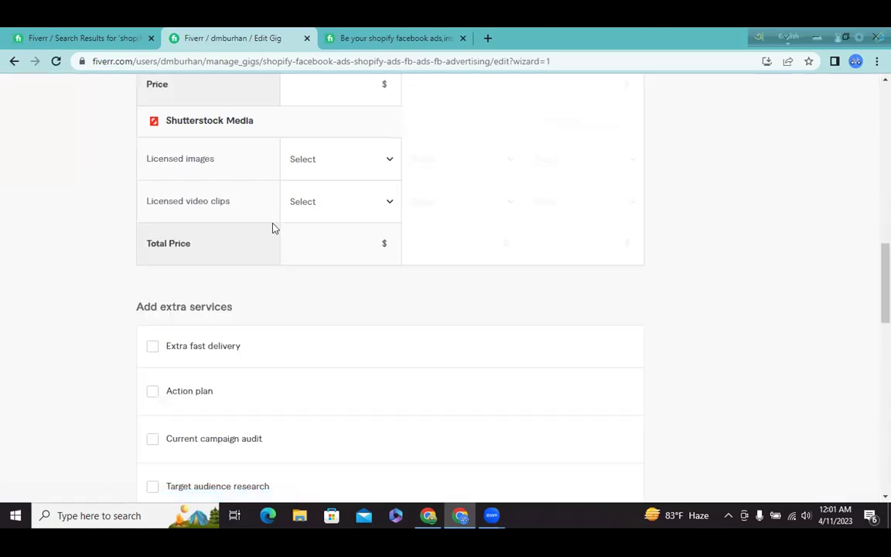
scroll(272, 228, up, 3)
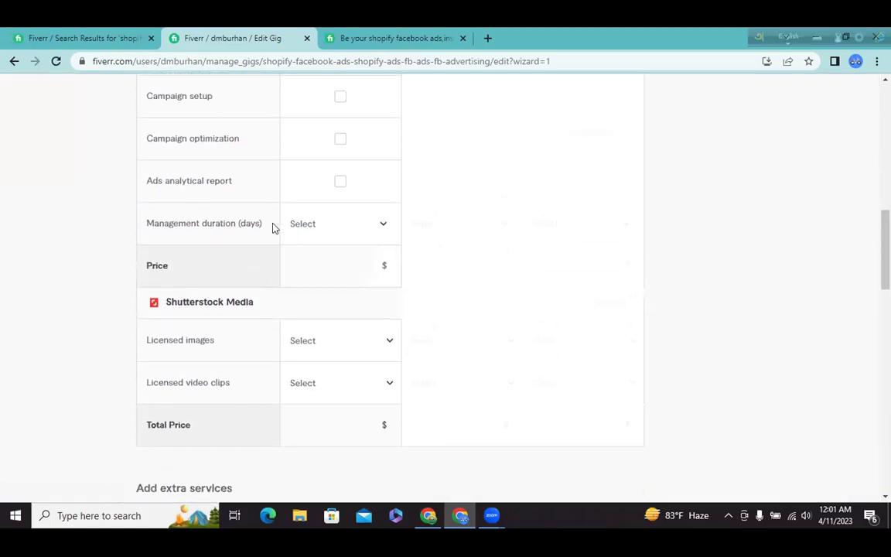
scroll(273, 227, up, 5)
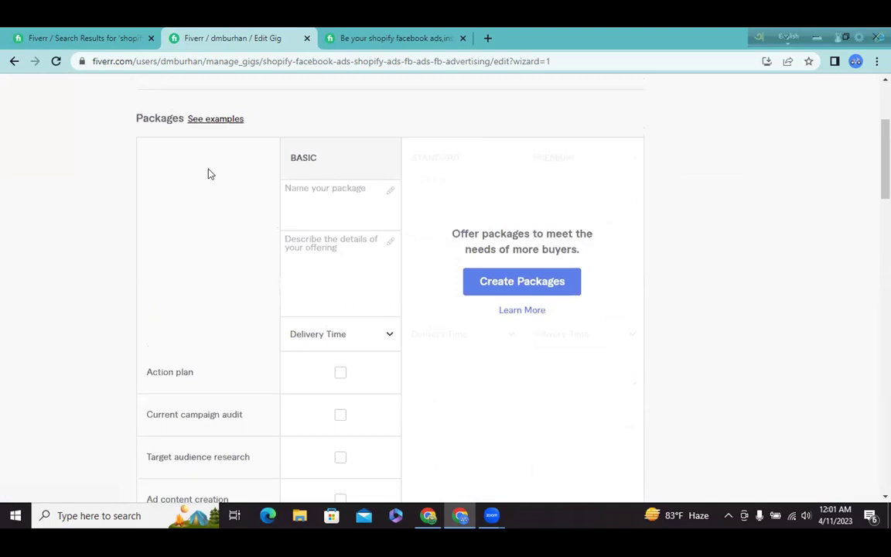
scroll(209, 172, up, 2)
scroll(207, 174, up, 1)
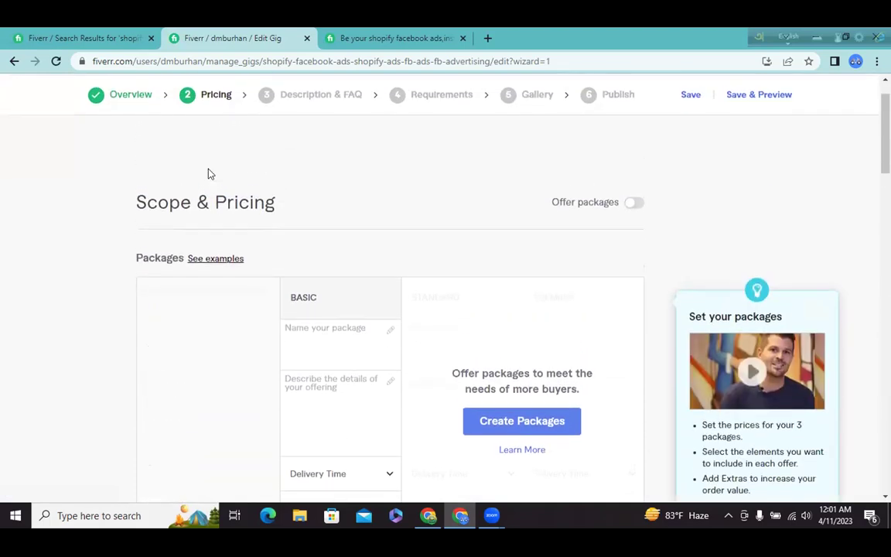
click(633, 216)
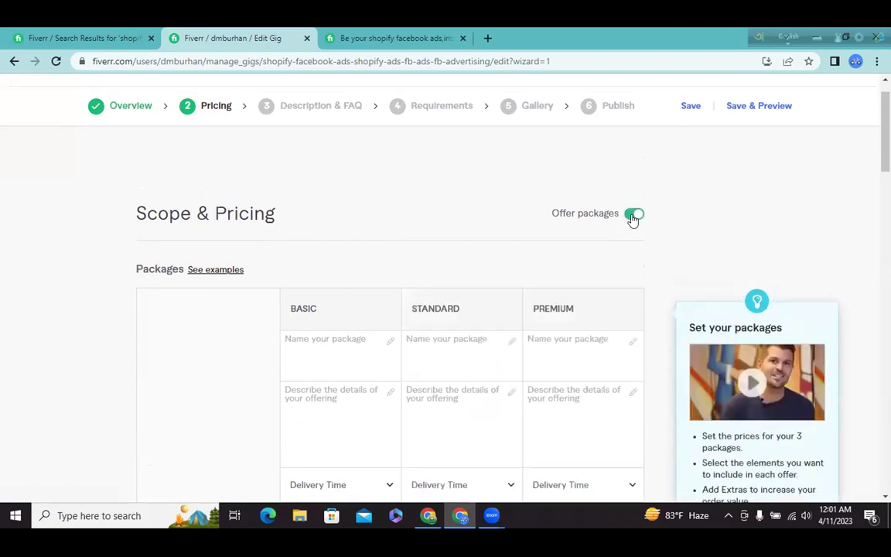
- Return to the gig's Overview stage and clear the keyword text from the gig title
click(127, 111)
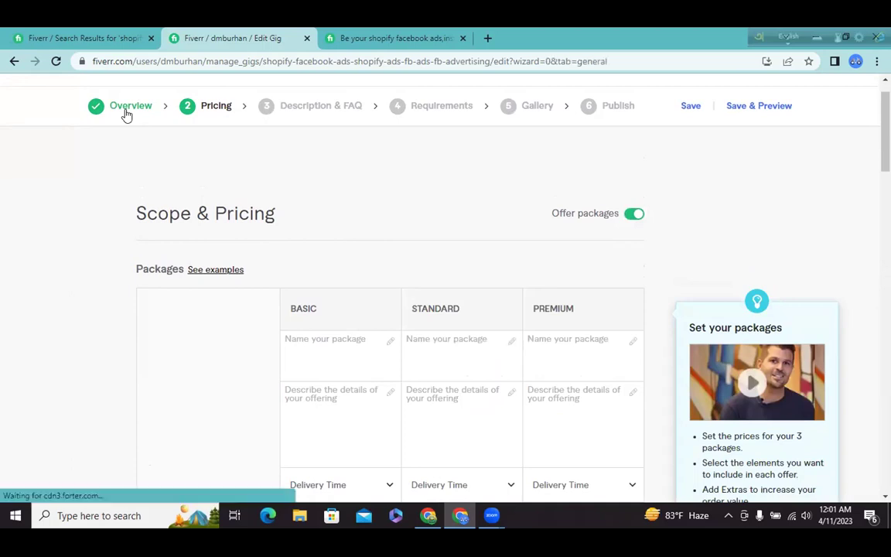
click(382, 263)
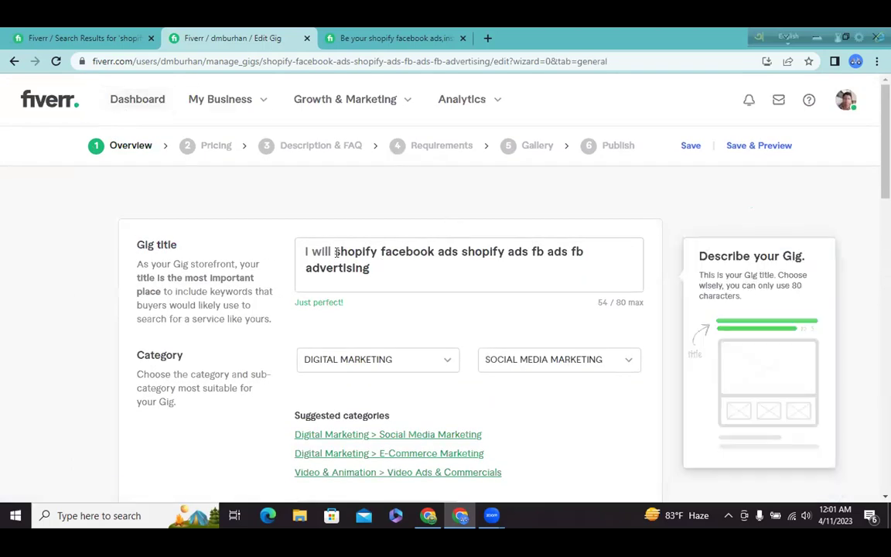
drag(334, 251, 378, 274)
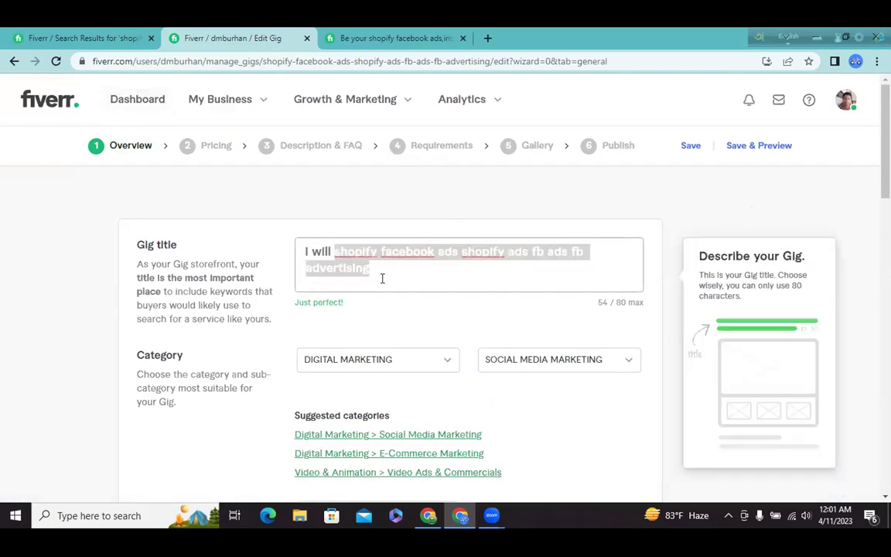
key(BackSpace)
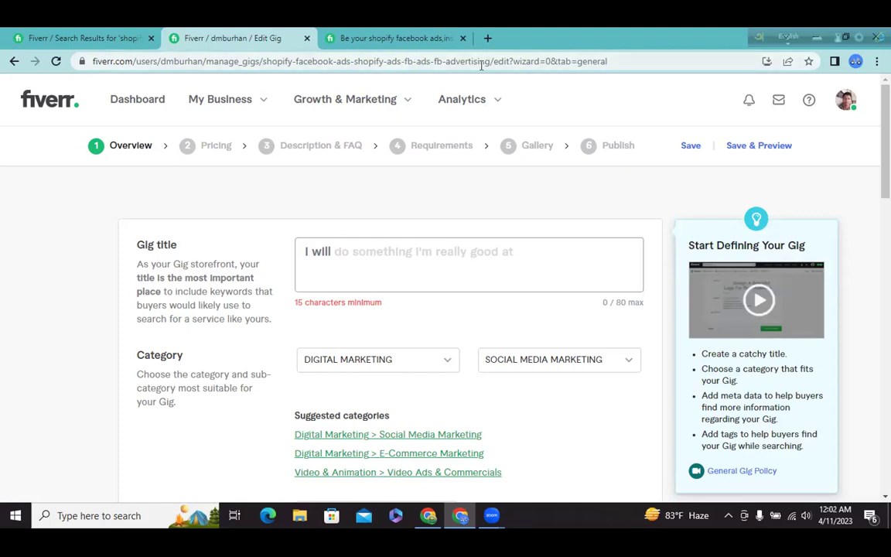
- Begin a new gig title after "I will" with the words "Setup Shopify facebook"
click(378, 247)
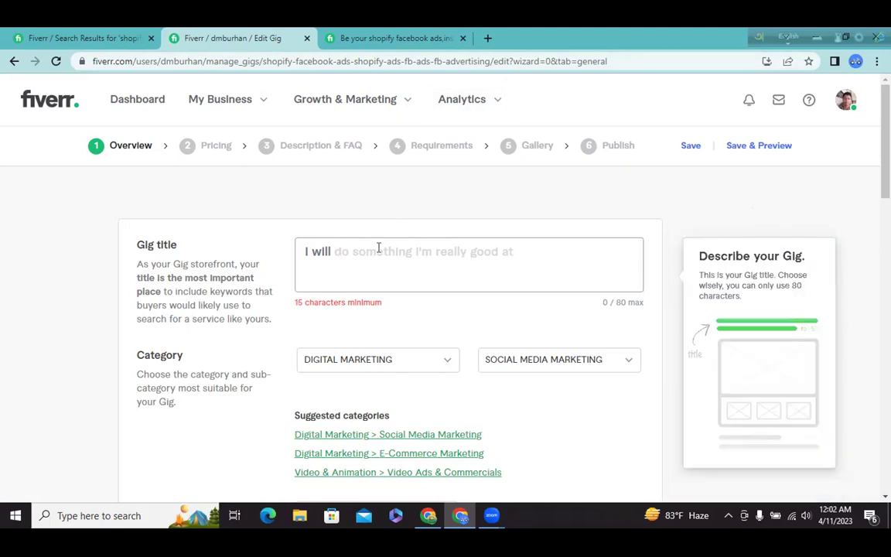
text(Setup)
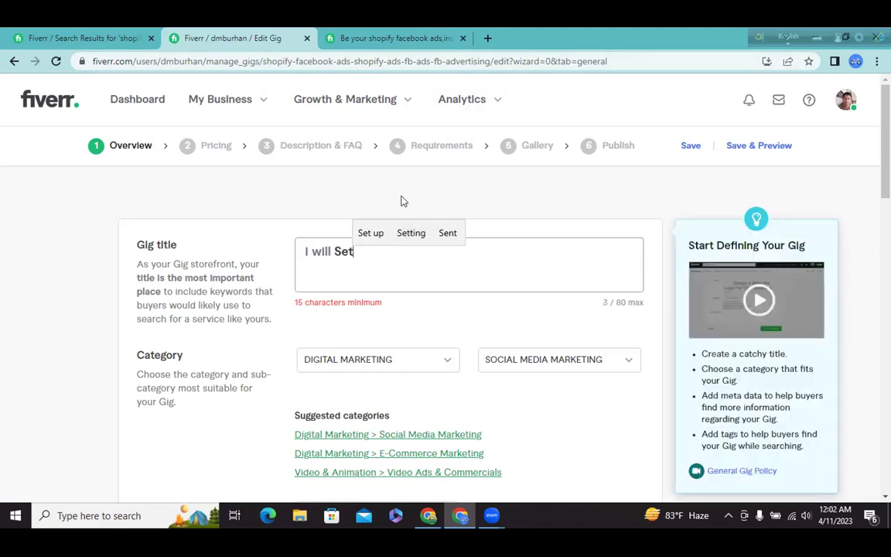
click(432, 99)
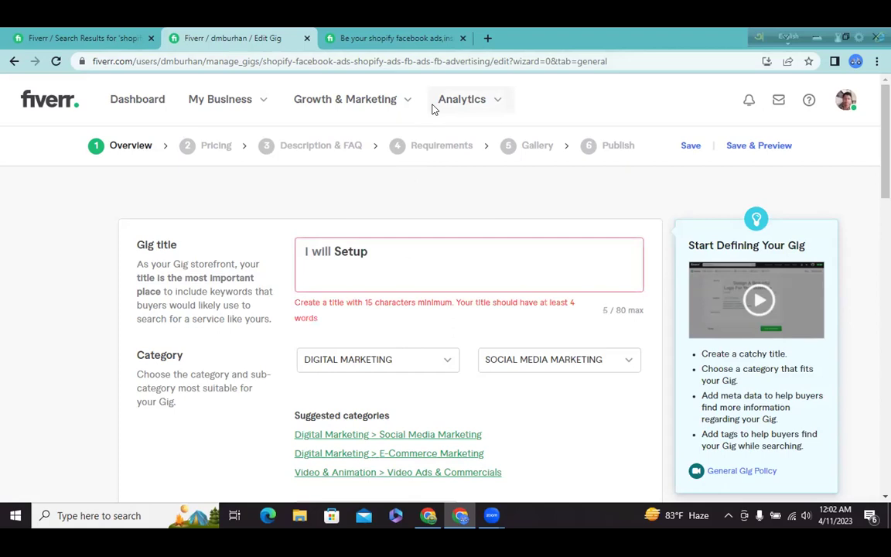
drag(465, 112, 377, 258)
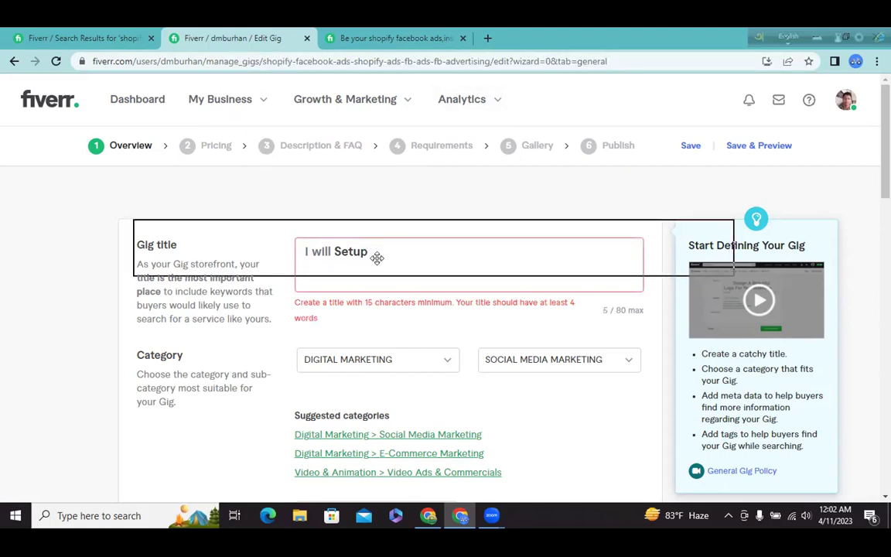
click(387, 260)
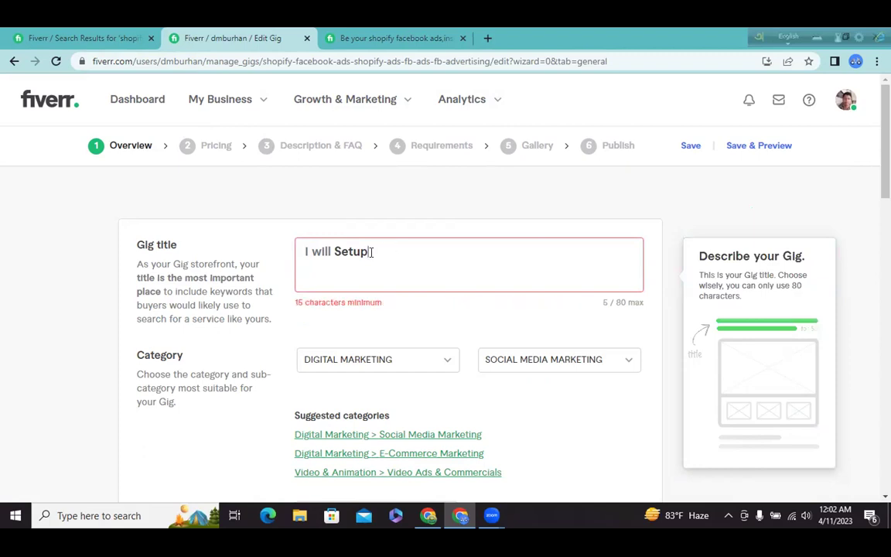
text(Sho)
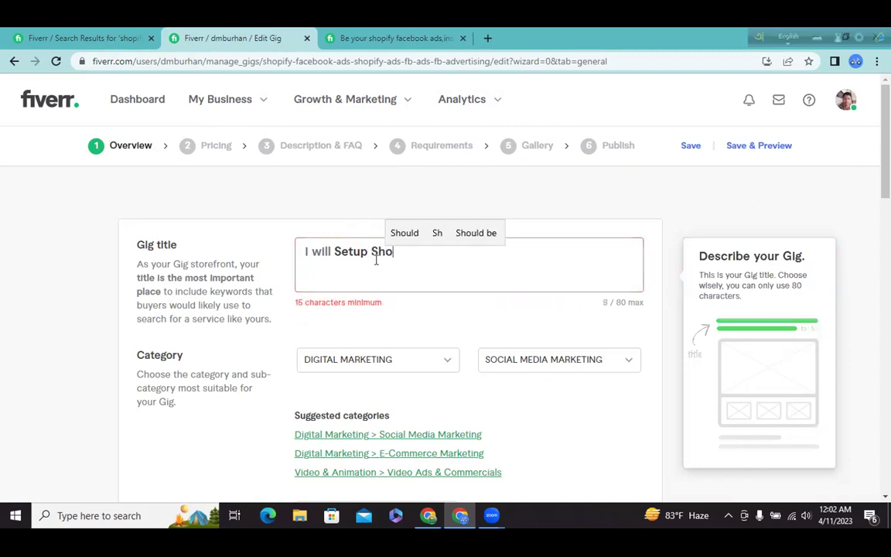
text(pify f)
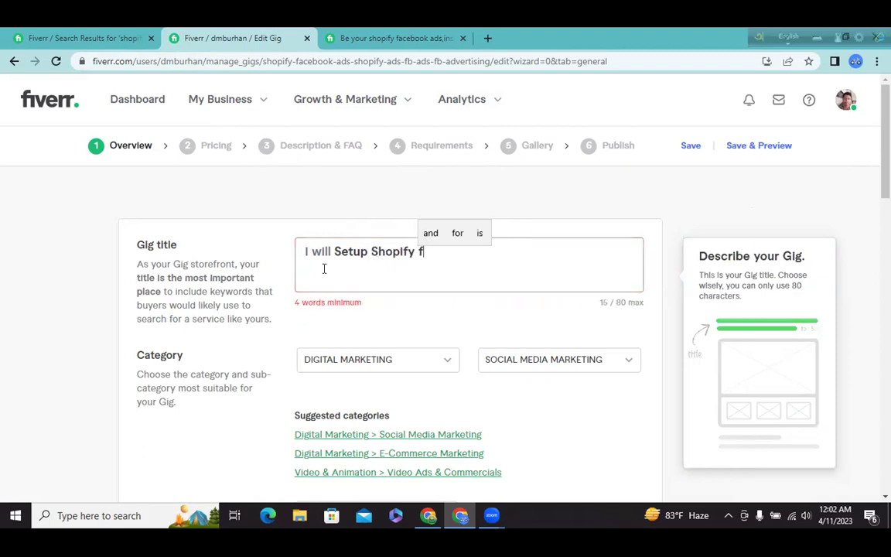
text(acebook)
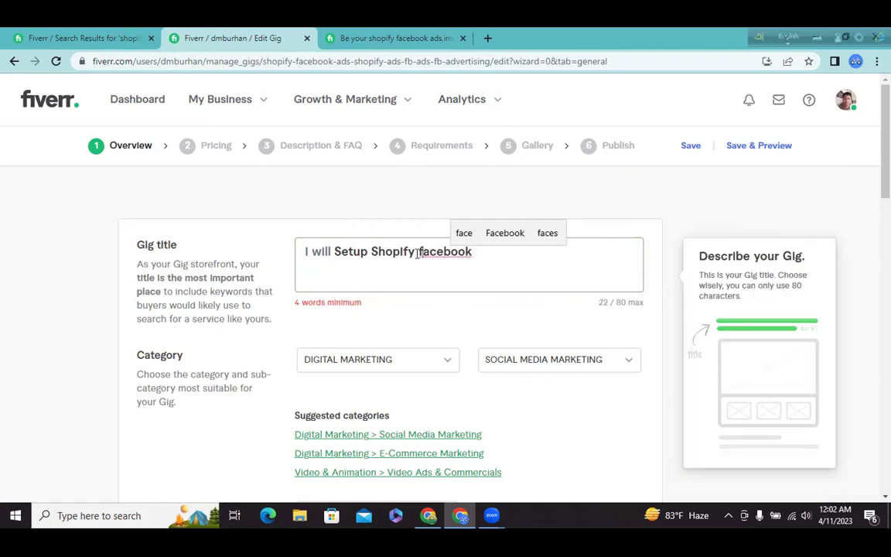
- Capitalise "Facebook" in the gig title and insert "and Manage" between "Setup" and "Shopify"
click(417, 254)
key(Delete)
text(F)
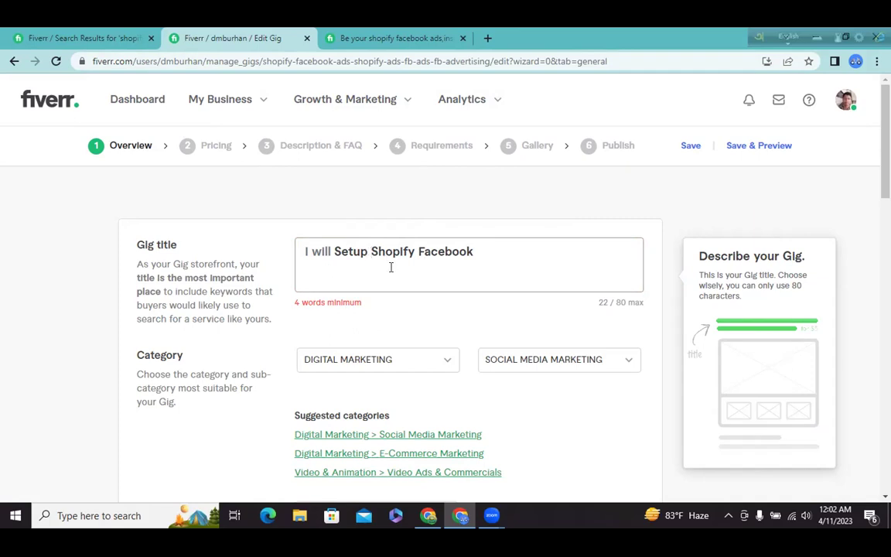
text(and )
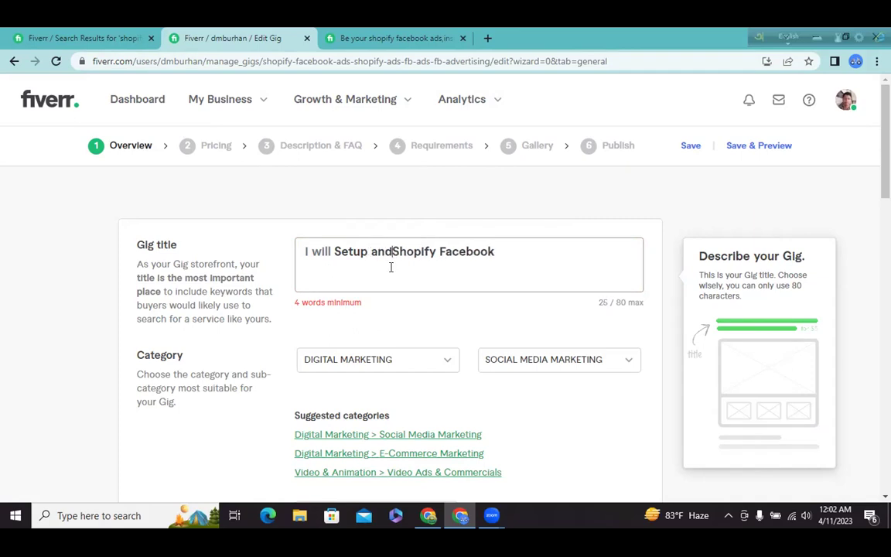
text(Manage)
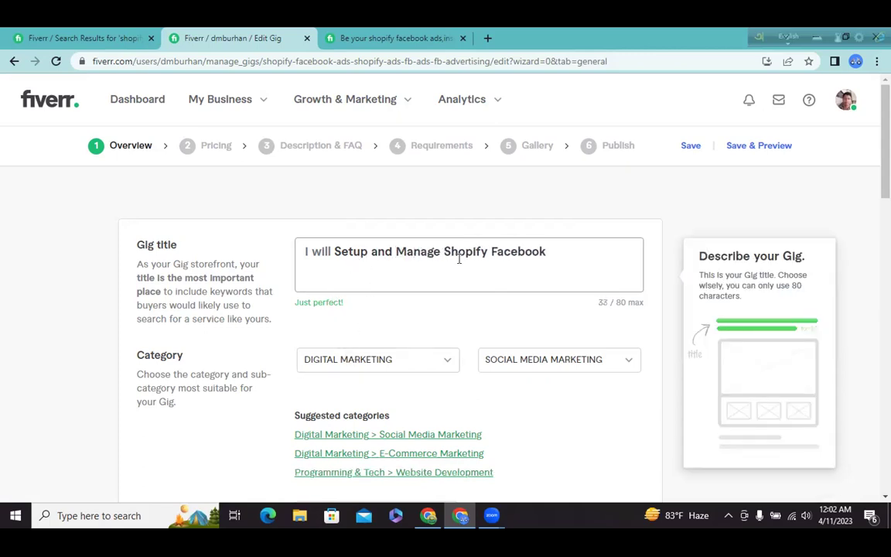
- Complete the gig title by adding "Ads For Your Business" after "Facebook", correcting any typos
click(553, 251)
text(Ads)
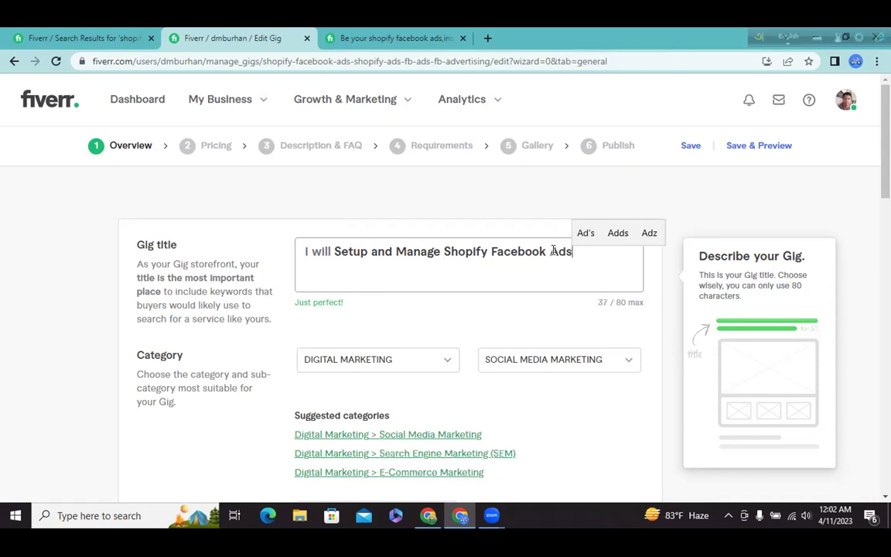
text( For )
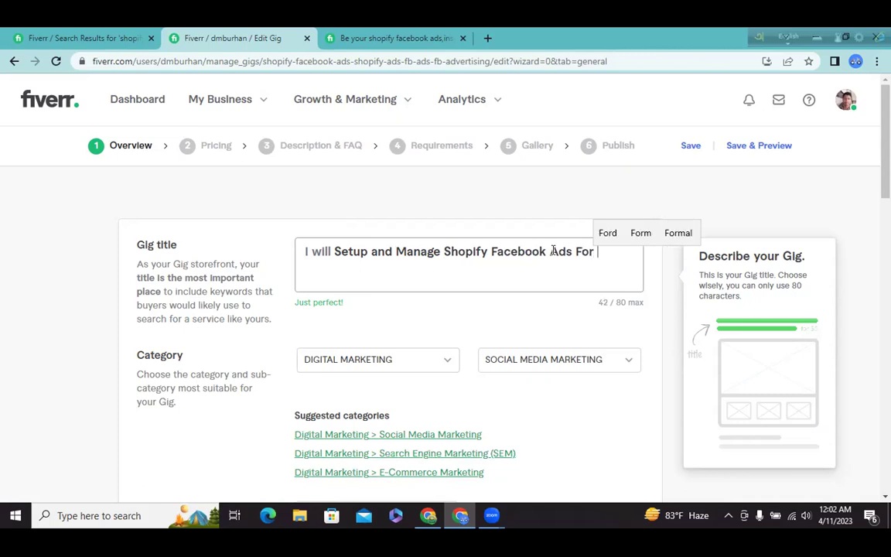
text(Ypur)
key(BackSpace)
key(BackSpace)
key(BackSpace)
text(our)
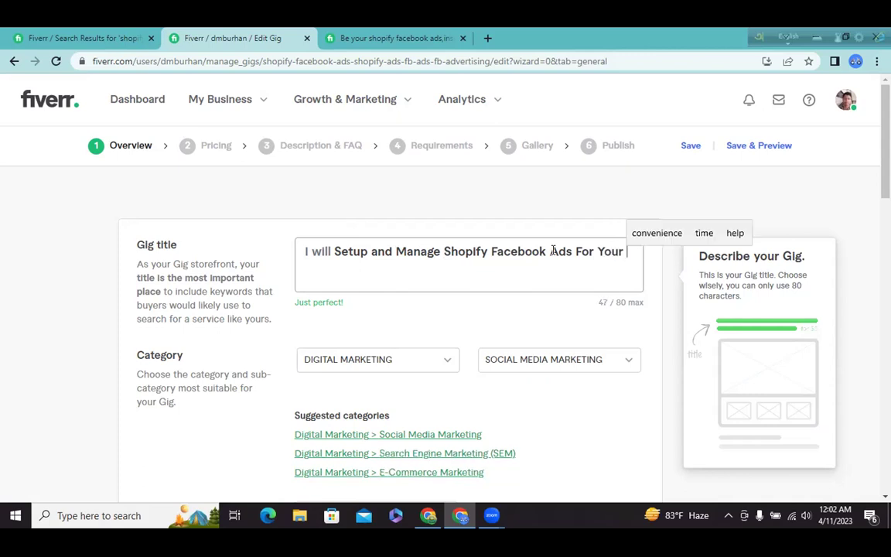
text( Business)
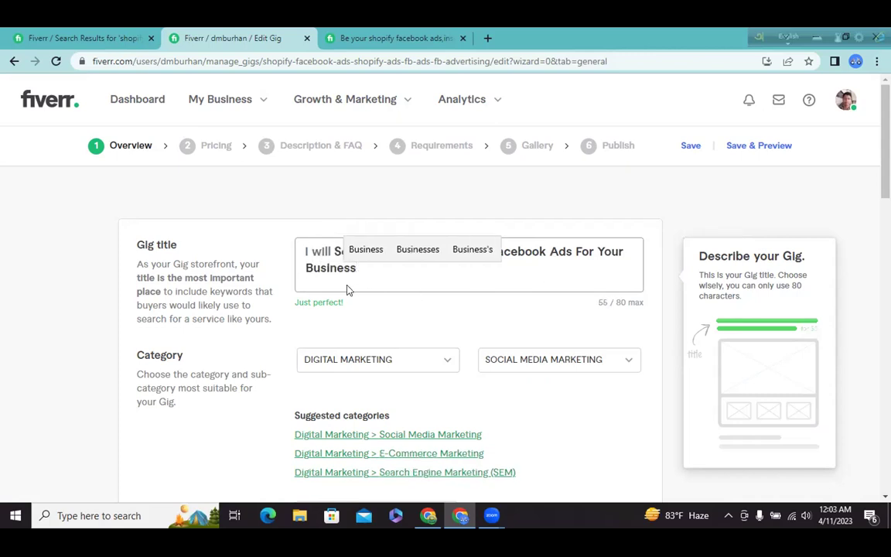
click(329, 270)
key(BackSpace)
text(i)
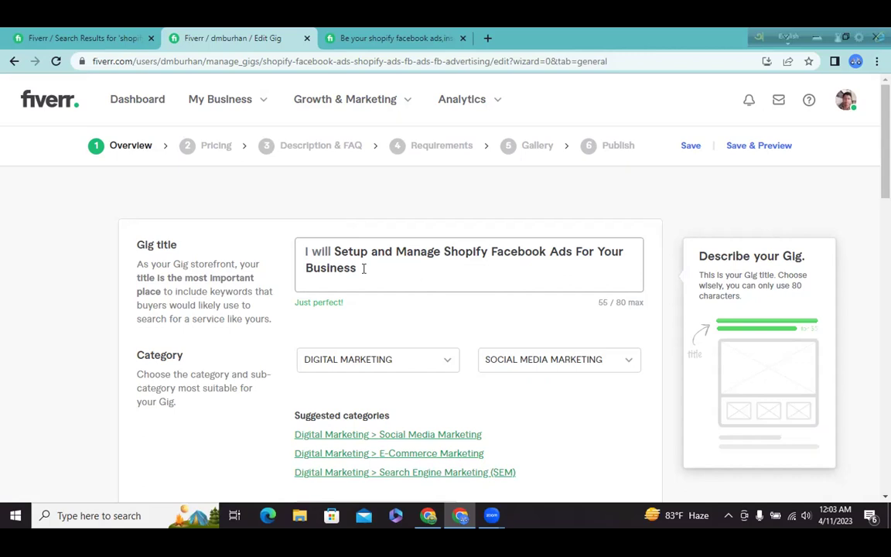
text(facebook)
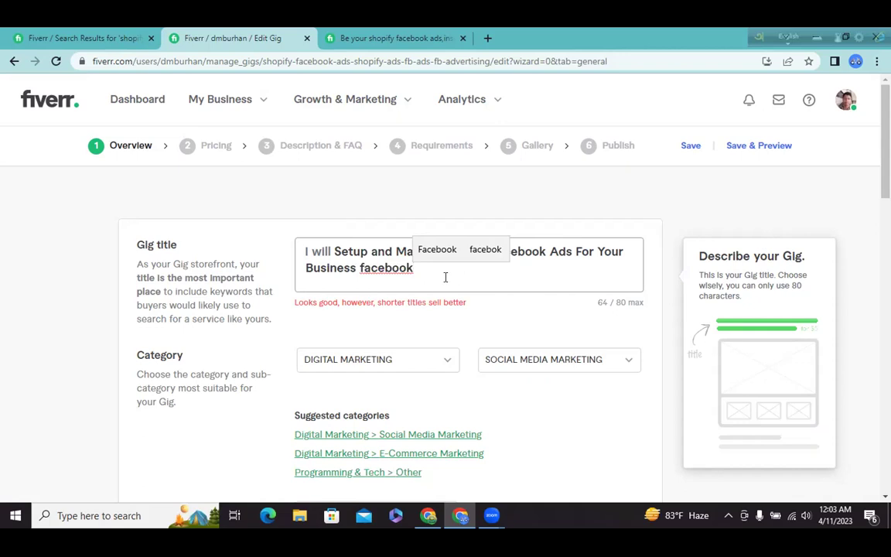
key(BackSpace)
key(BackSpace)
key(BackSpace)
key(BackSpace)
key(BackSpace)
key(BackSpace)
key(BackSpace)
key(BackSpace)
key(BackSpace)
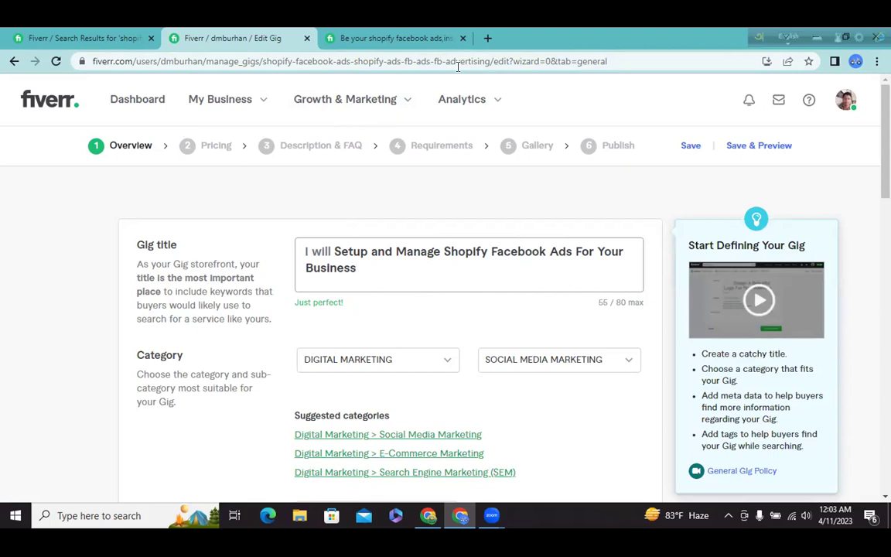
click(363, 261)
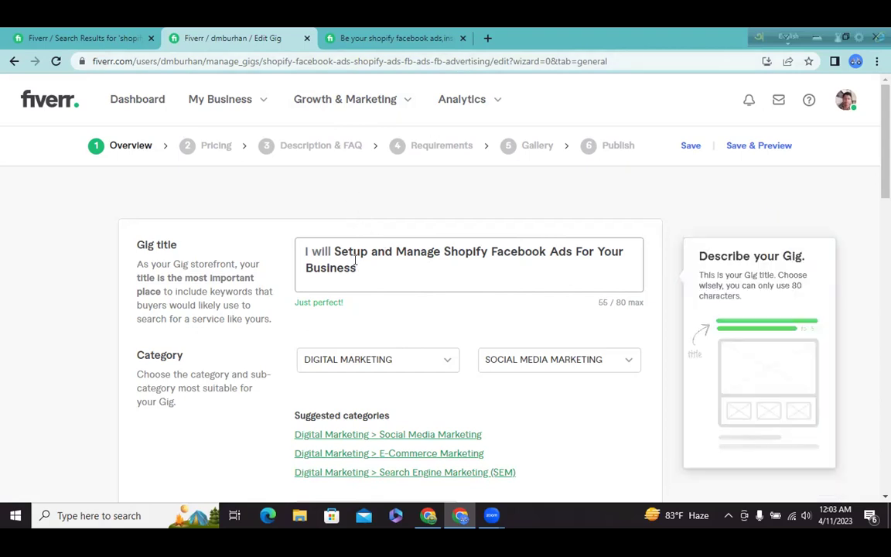
drag(335, 252, 354, 267)
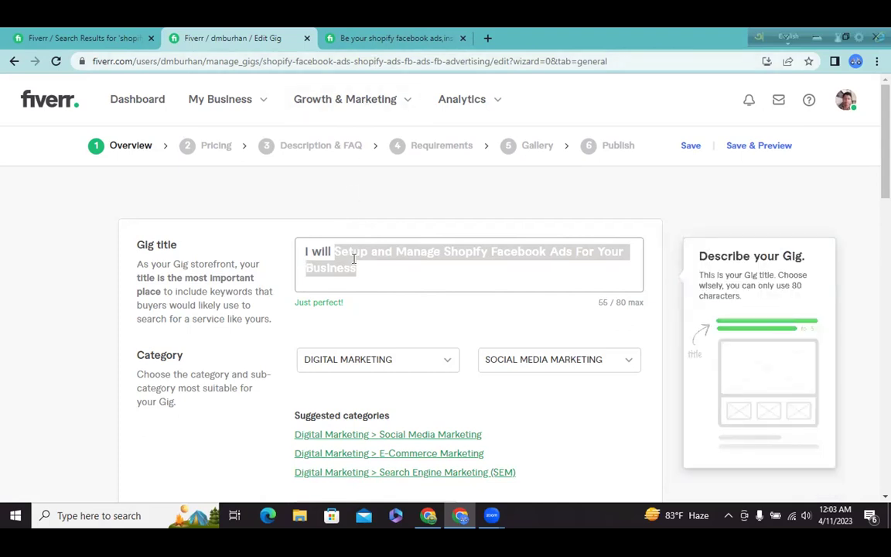
key(BackSpace)
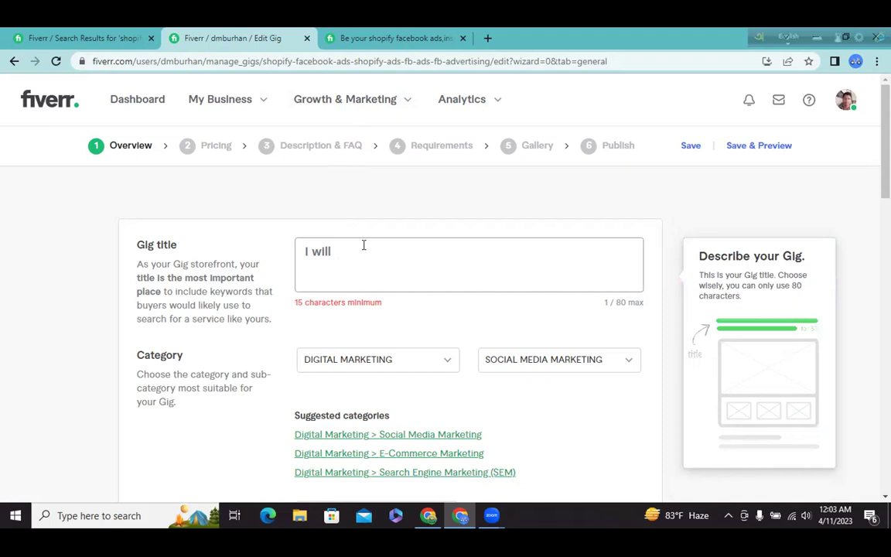
key(ctrl+z)
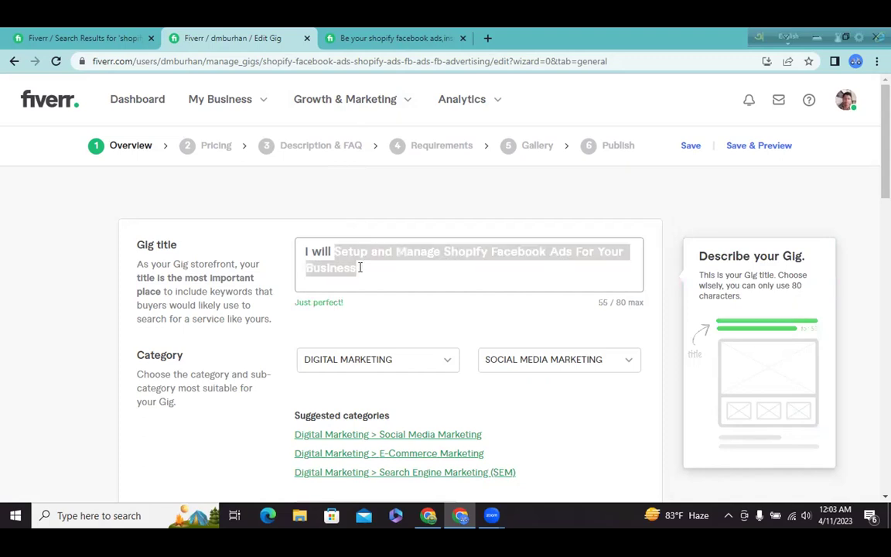
click(358, 264)
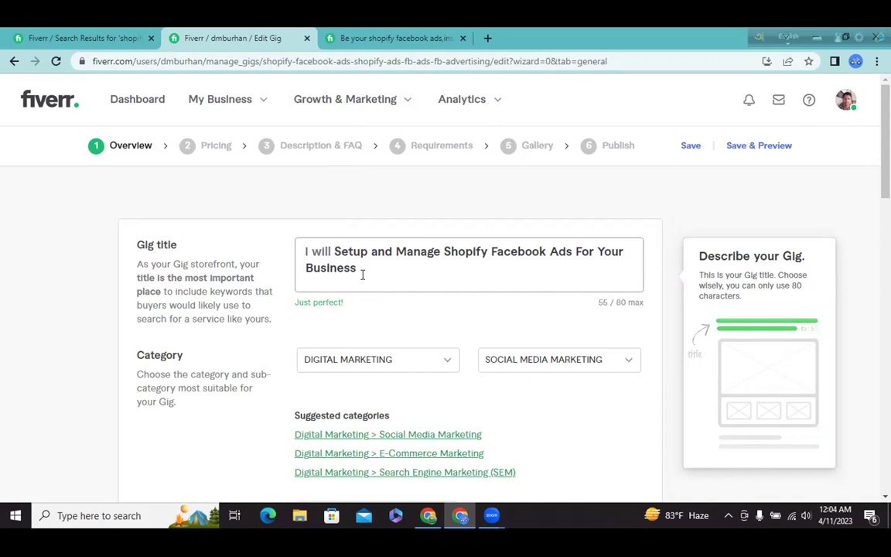
- Add "Facebook Marketing" as the fifth positive keyword in the gig's search tags
scroll(362, 275, down, 1)
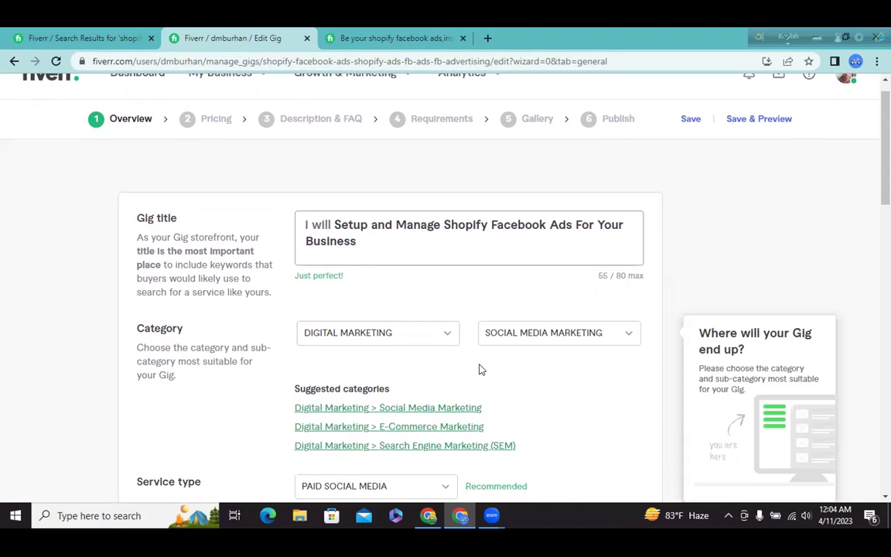
scroll(480, 369, down, 2)
scroll(477, 370, down, 3)
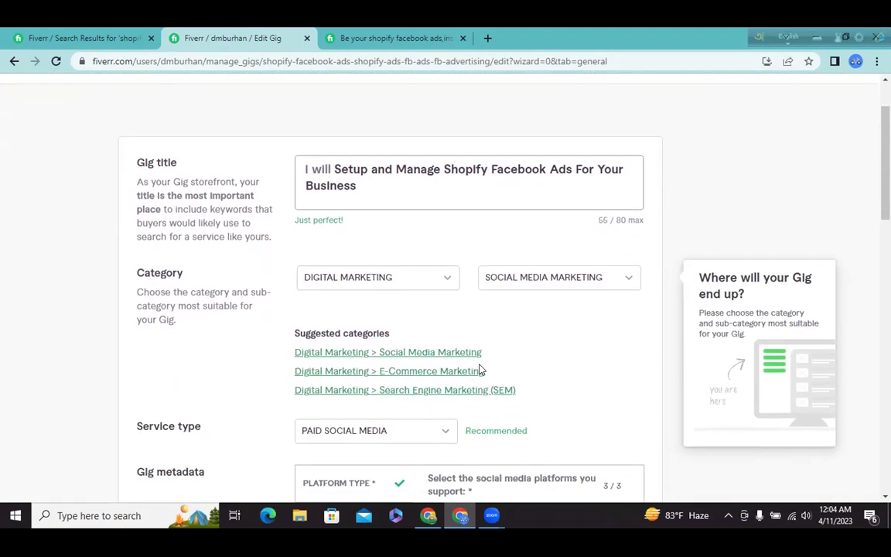
scroll(449, 391, down, 6)
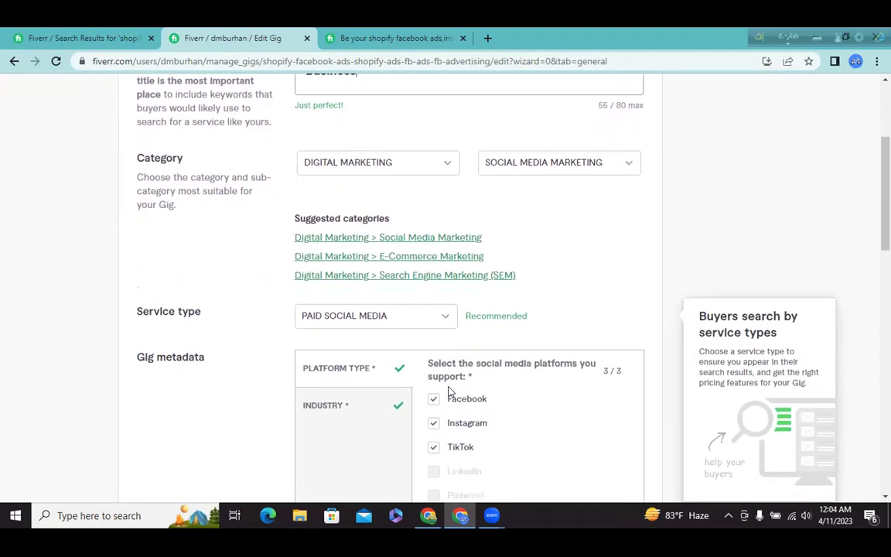
scroll(449, 391, down, 2)
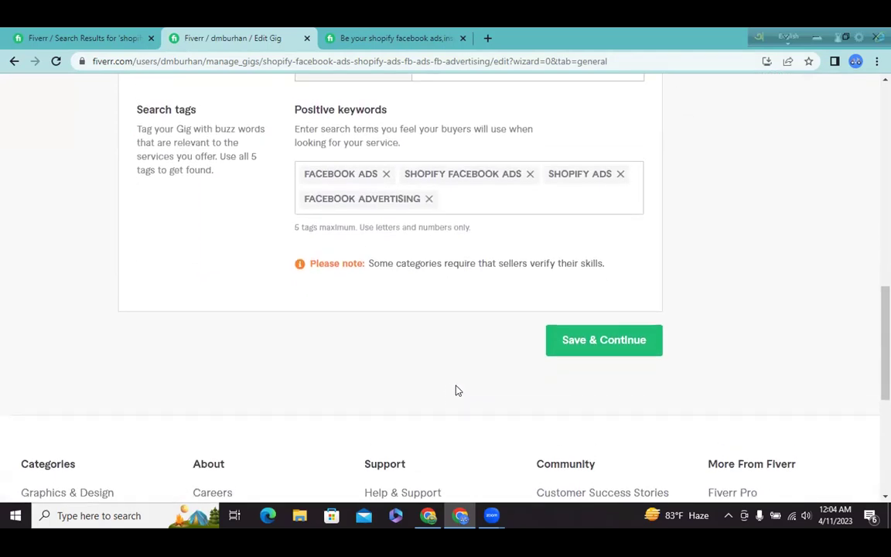
click(337, 166)
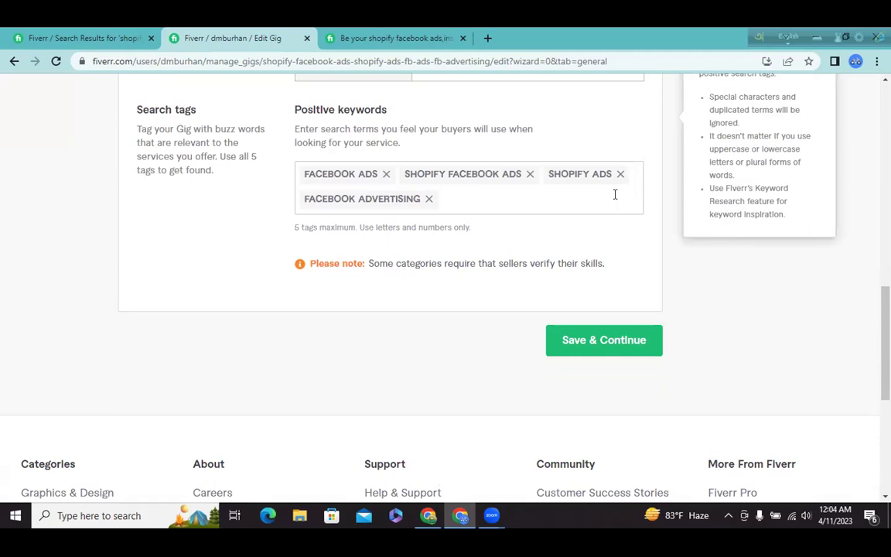
click(481, 197)
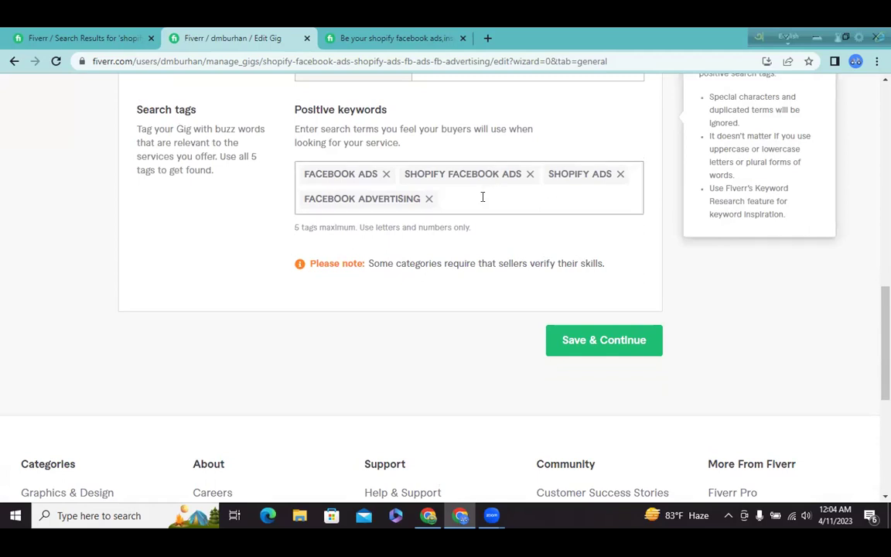
text(Facebook Marketing)
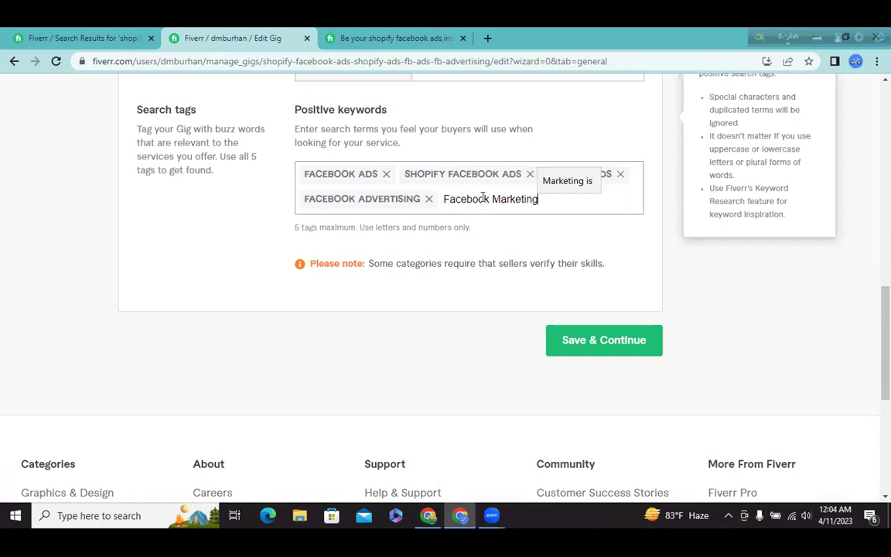
click(498, 224)
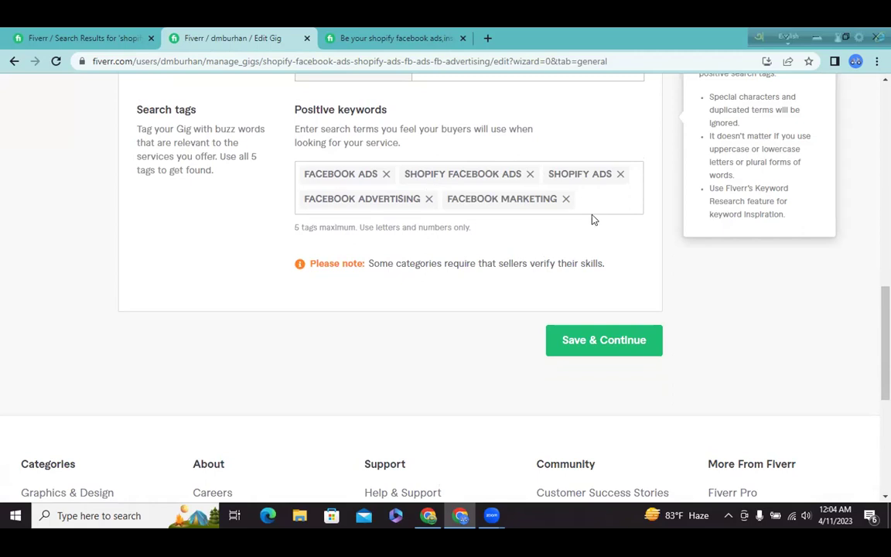
- Save the gig overview and continue to the Scope & Pricing packages, starting at the Basic package's name
click(607, 339)
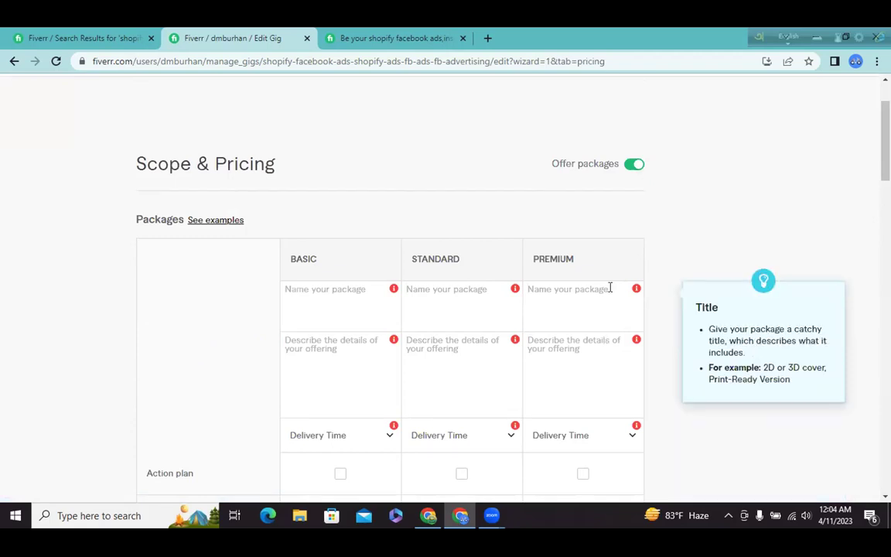
mouse_move(347, 292)
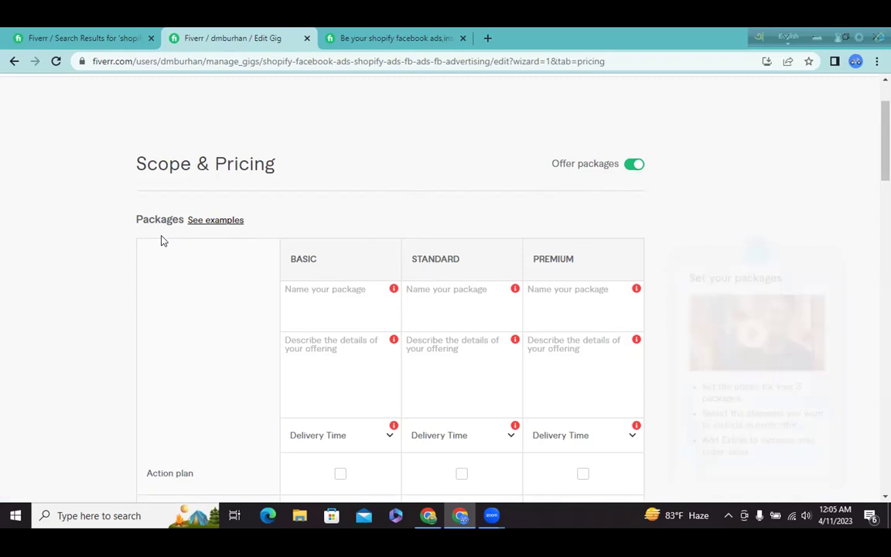
drag(162, 240, 412, 127)
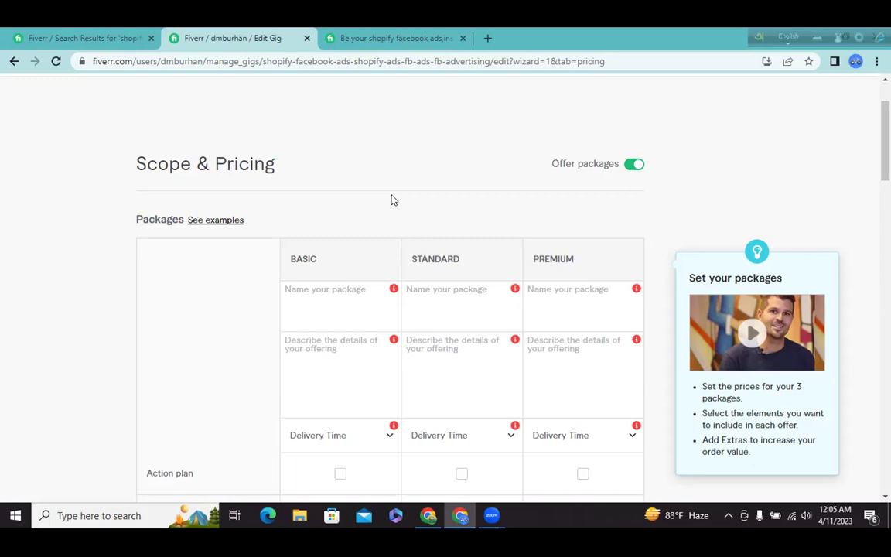
click(325, 290)
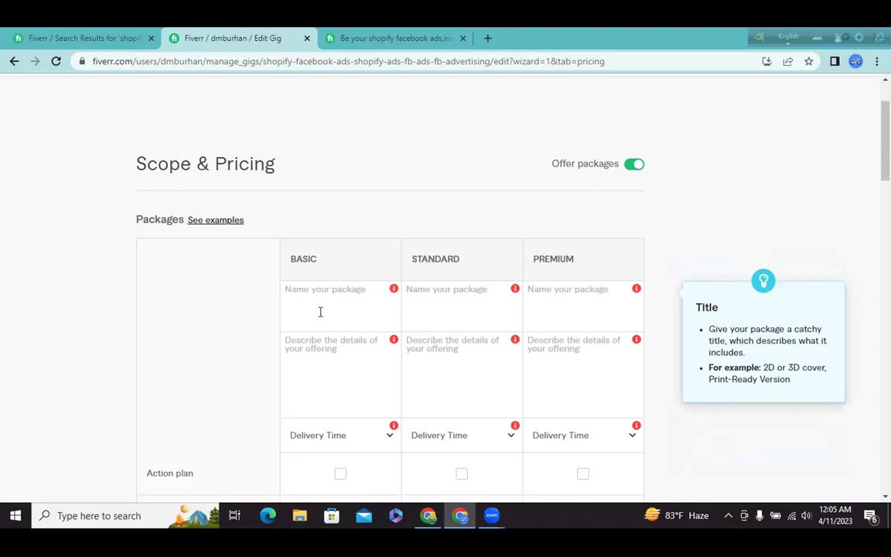
- Examine the starting prices of competing gigs in the "shopify facebook ads" search results and the opened competitor gig's Basic package
click(365, 39)
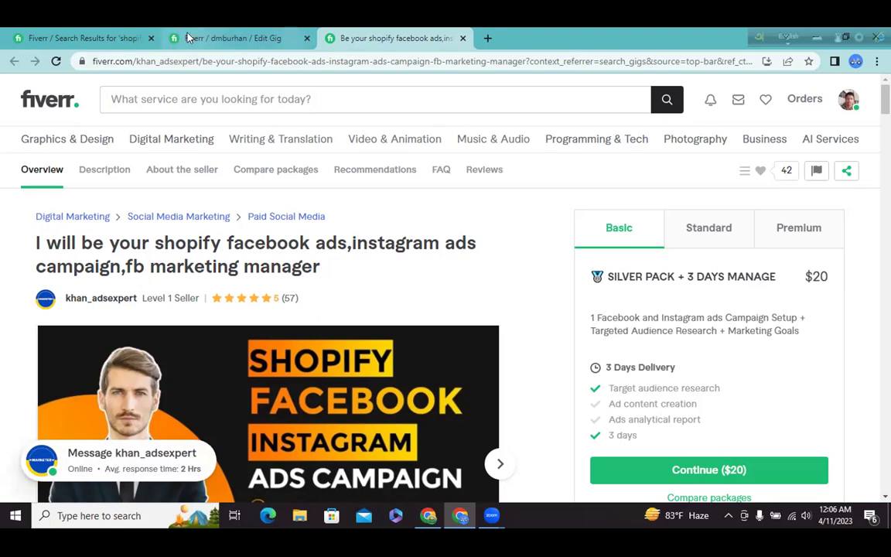
click(120, 39)
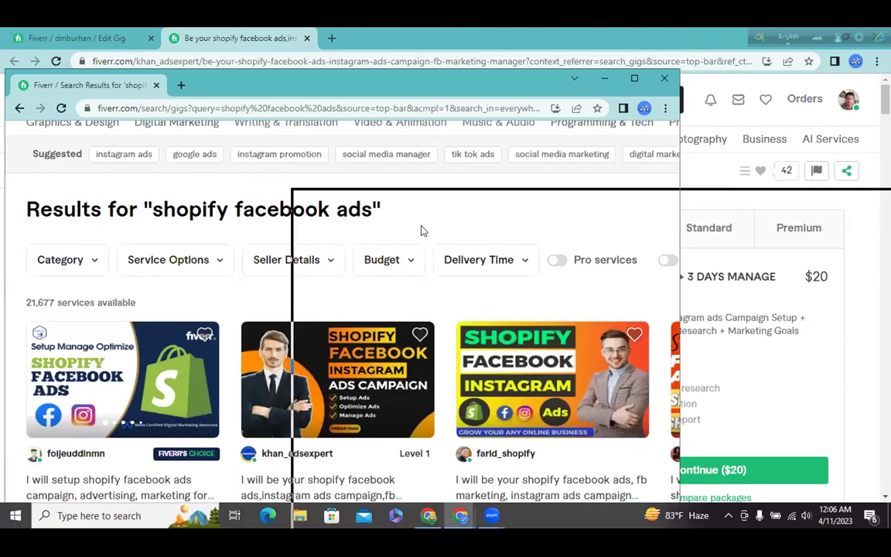
drag(421, 230, 359, 56)
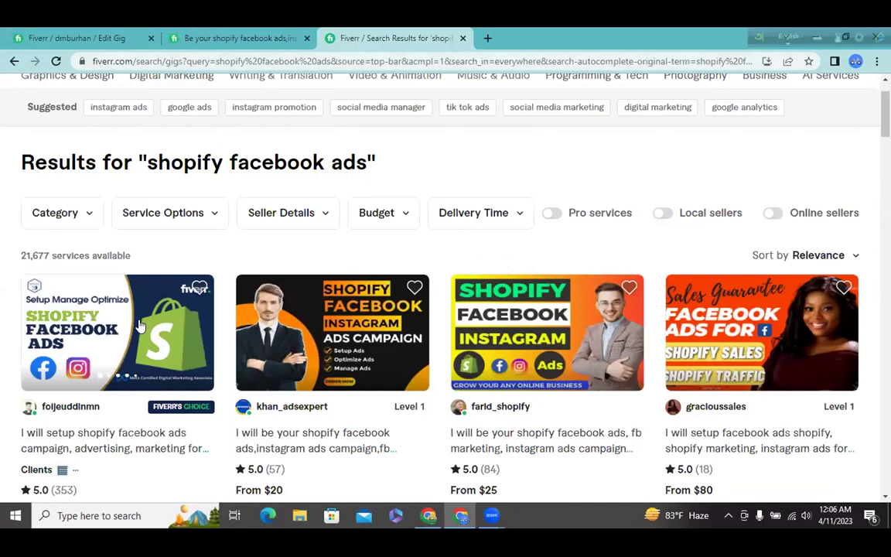
scroll(529, 424, down, 1)
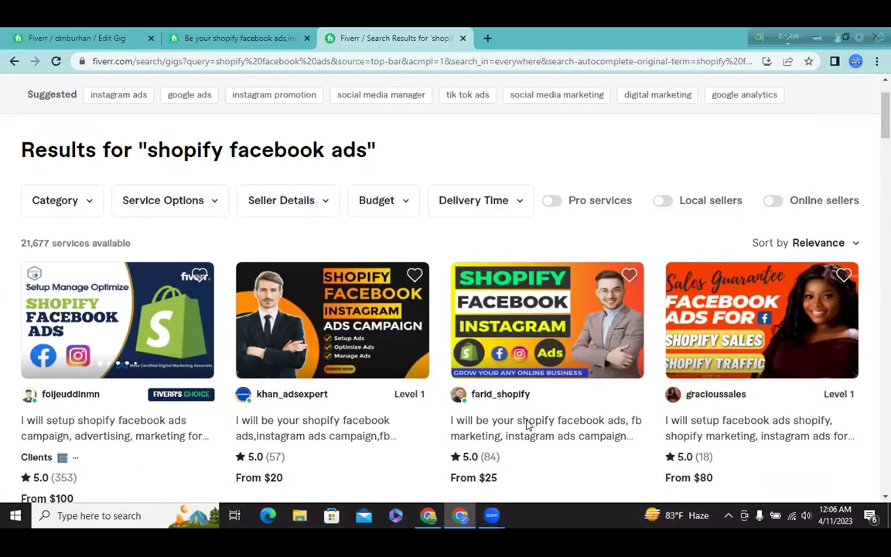
scroll(526, 422, down, 1)
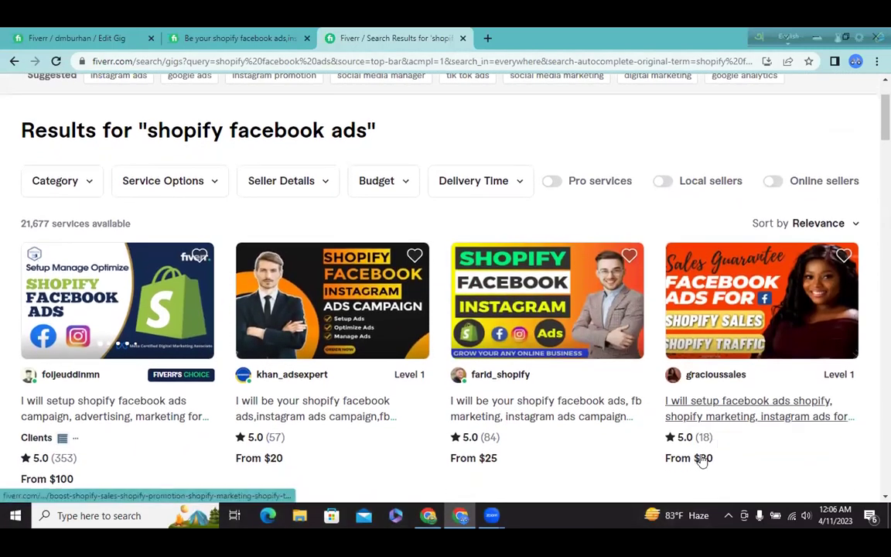
scroll(503, 462, down, 2)
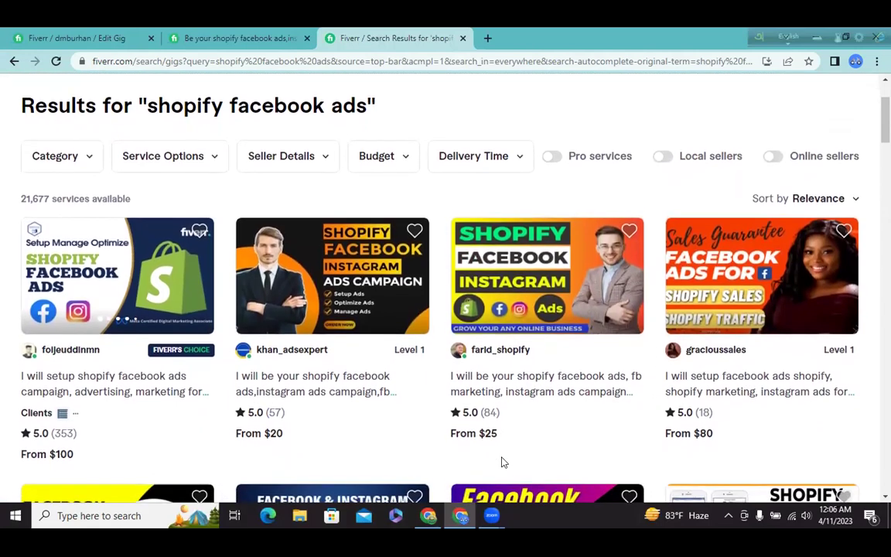
scroll(501, 462, down, 2)
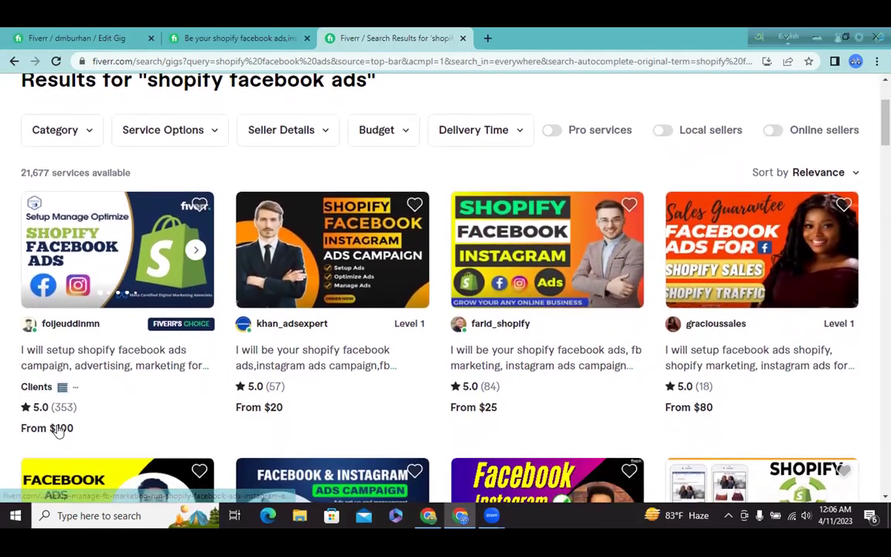
scroll(267, 401, down, 2)
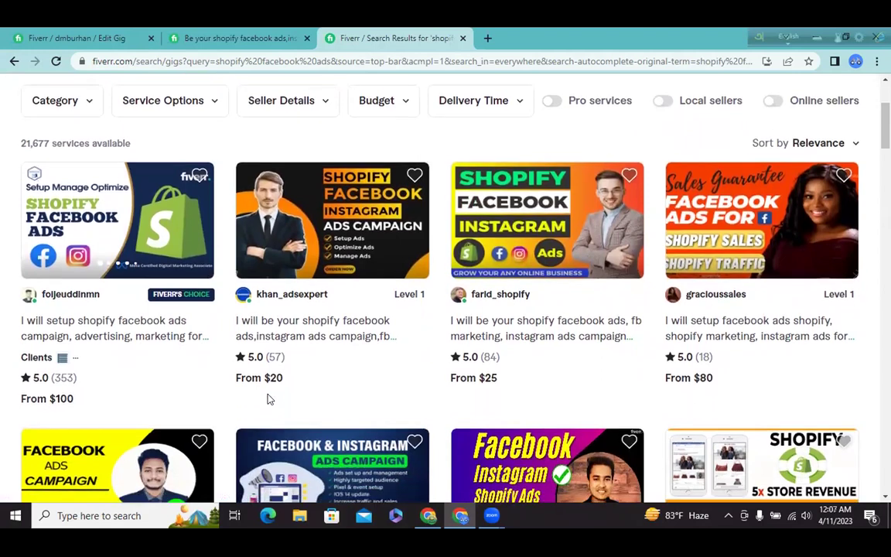
scroll(267, 399, down, 3)
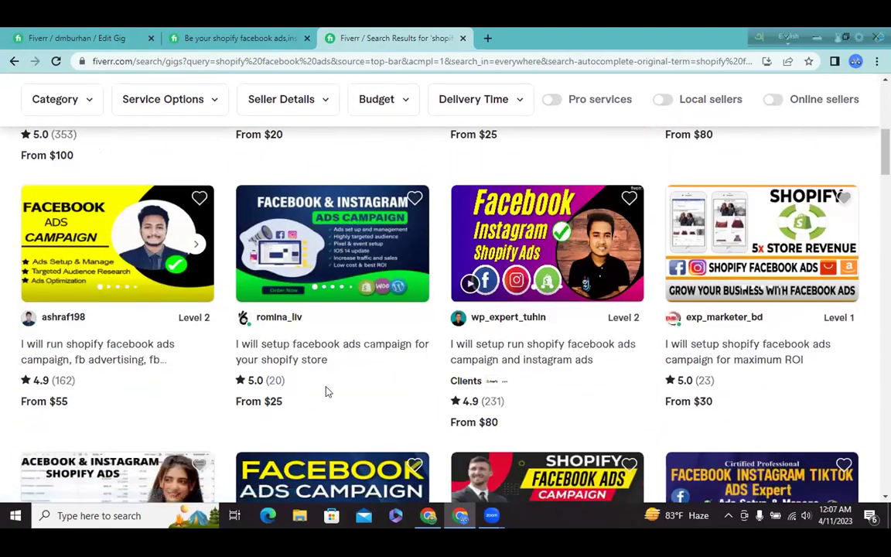
scroll(382, 418, up, 5)
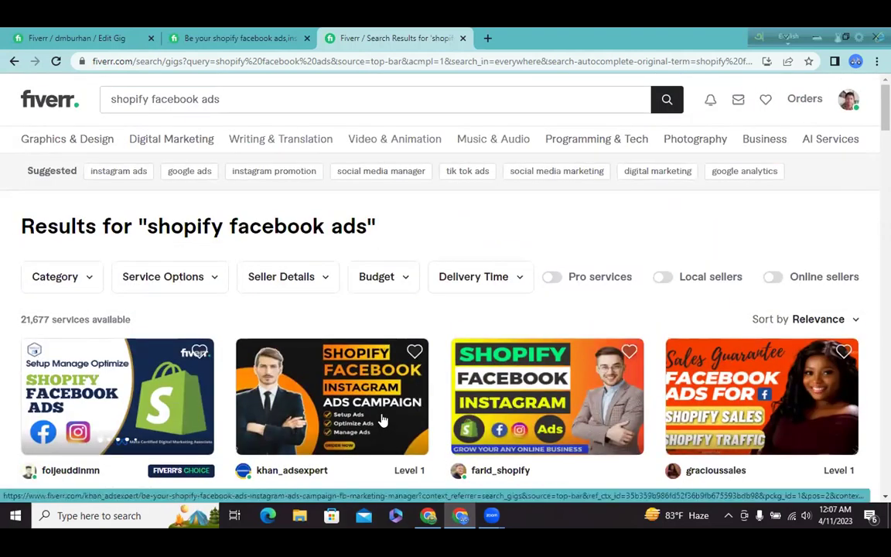
click(241, 38)
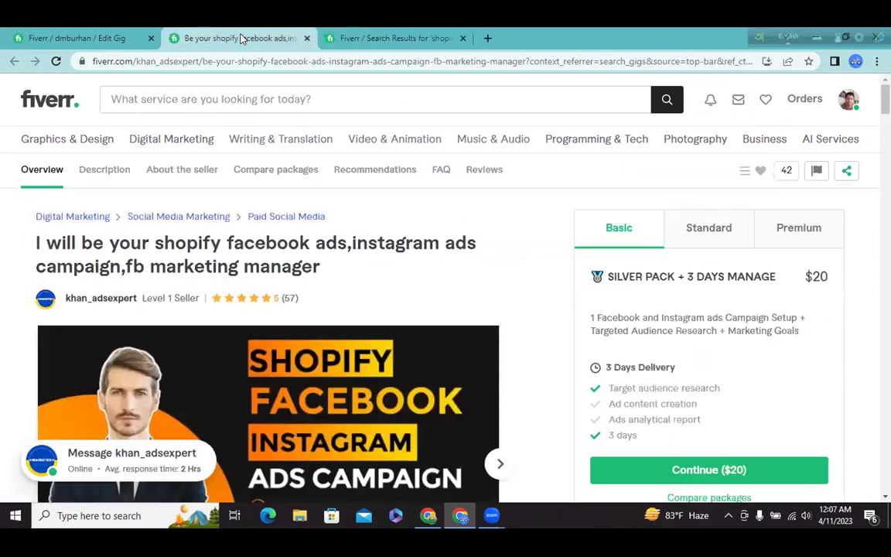
click(346, 39)
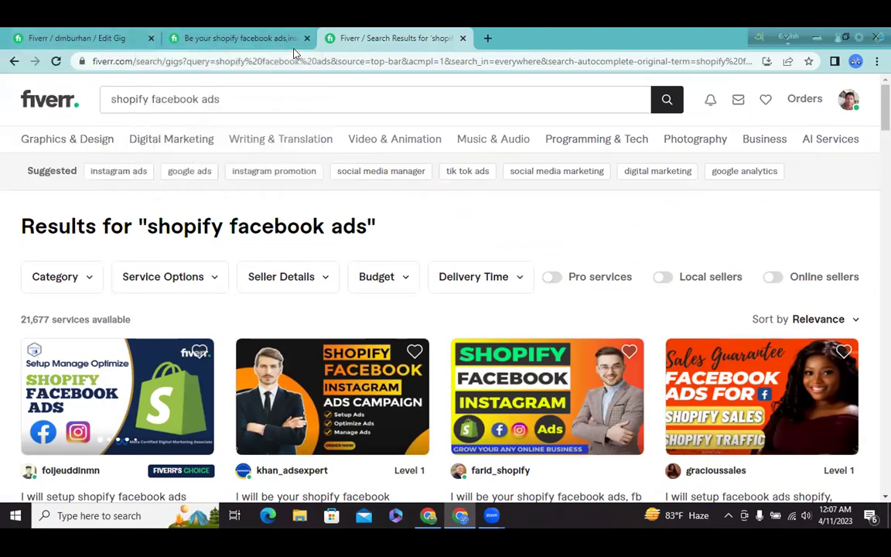
- Move the gig editing page into its own maximised browser window and return to the Basic package's name
click(91, 35)
drag(102, 62, 352, 242)
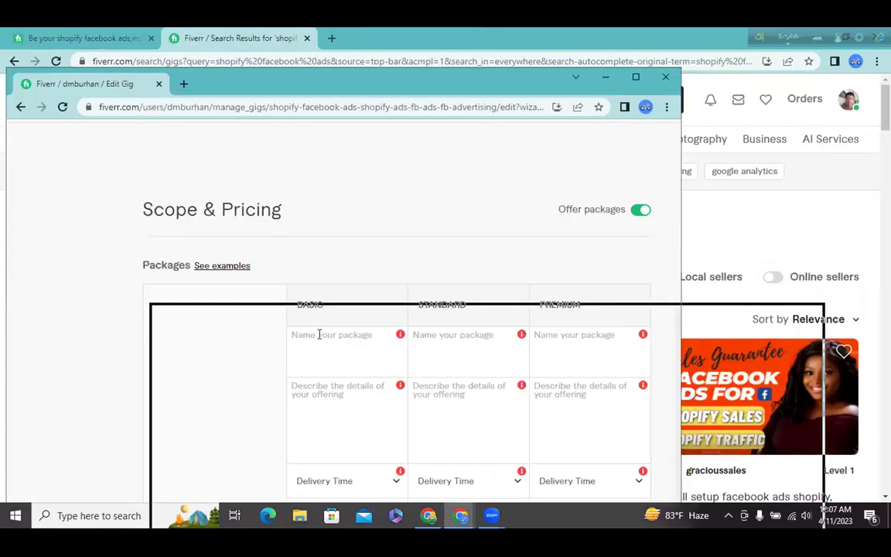
drag(177, 93, 318, 334)
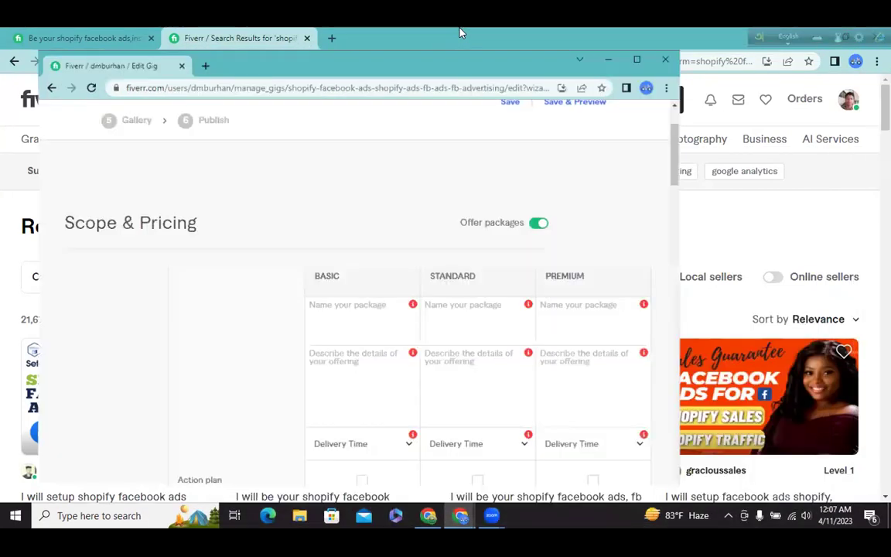
drag(459, 33, 459, 32)
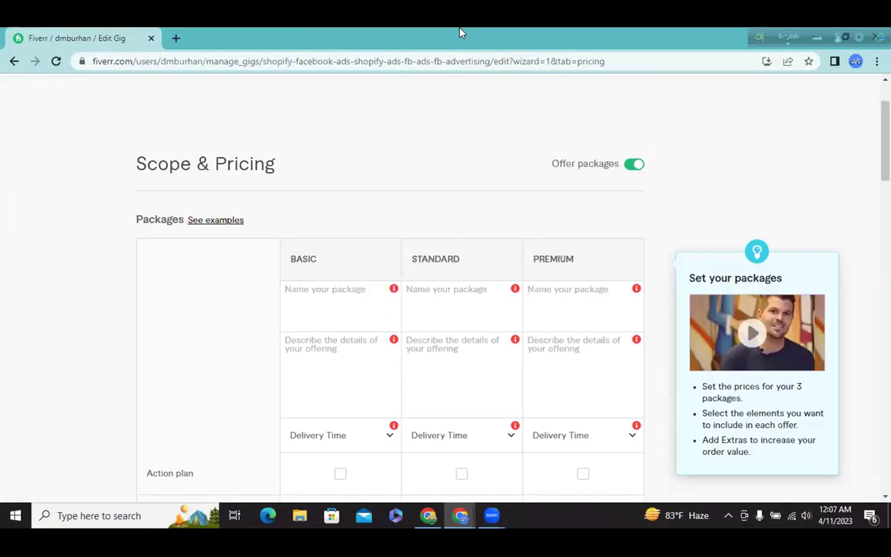
click(324, 295)
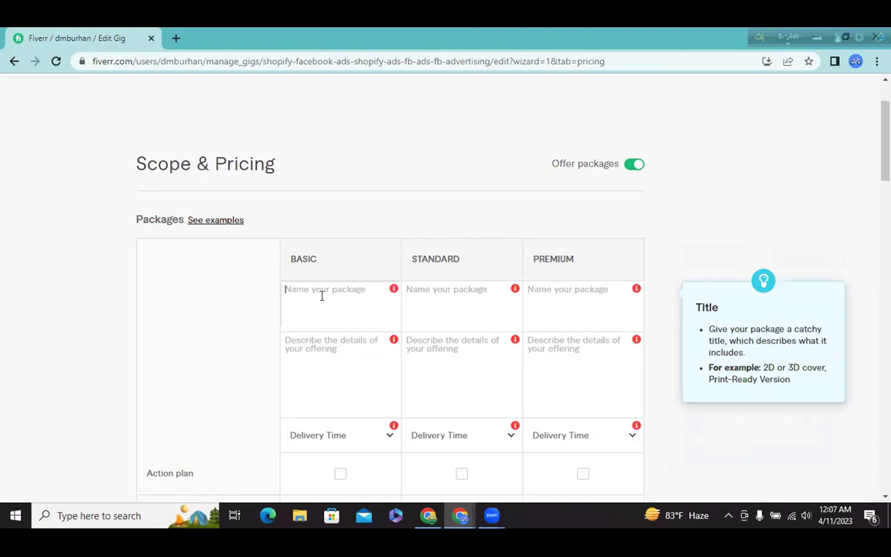
click(320, 289)
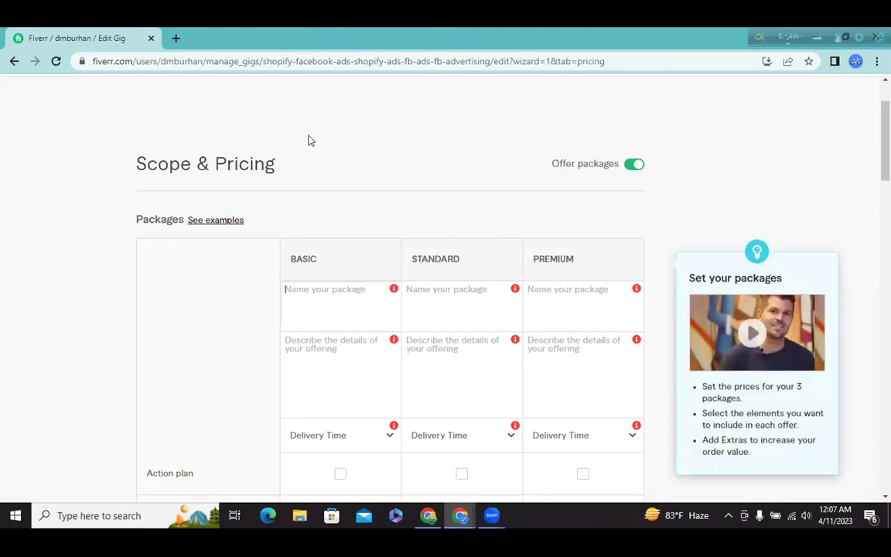
drag(302, 48, 400, 44)
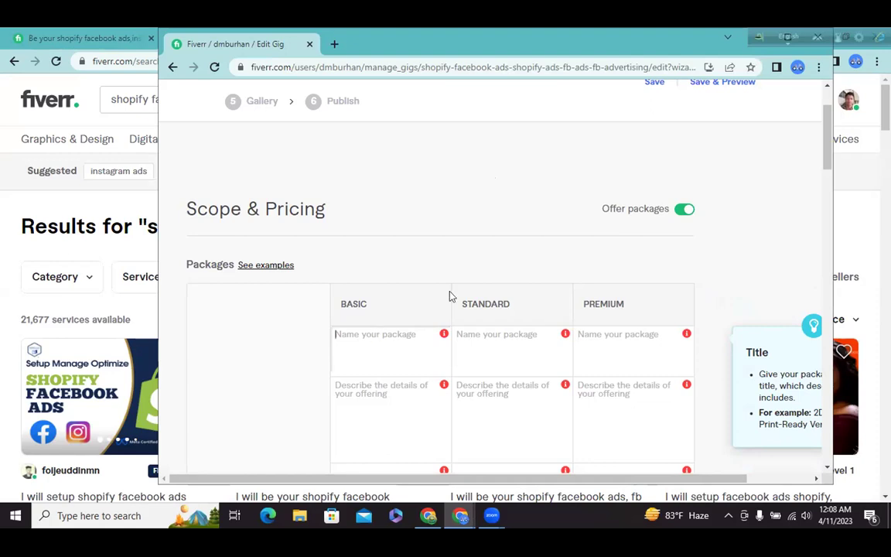
click(421, 292)
drag(526, 48, 446, 57)
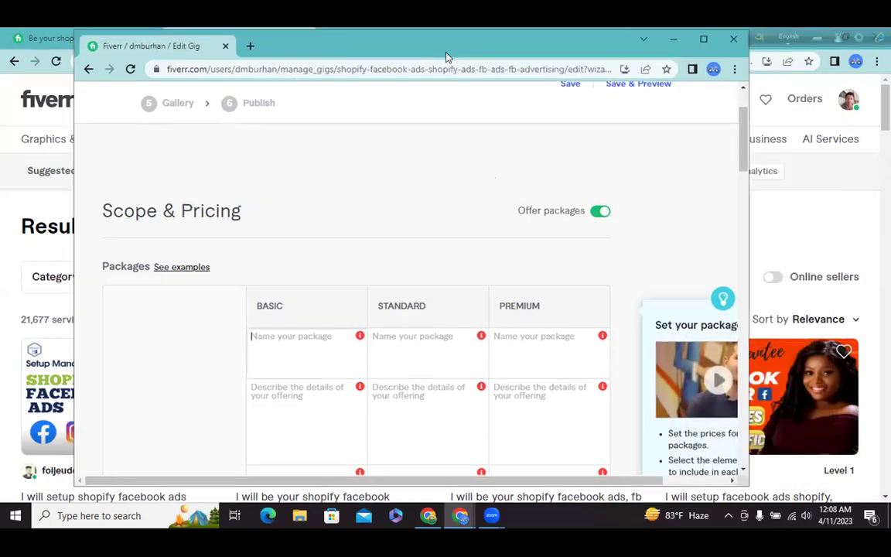
click(309, 343)
text(f)
key(BackSpace)
text(f)
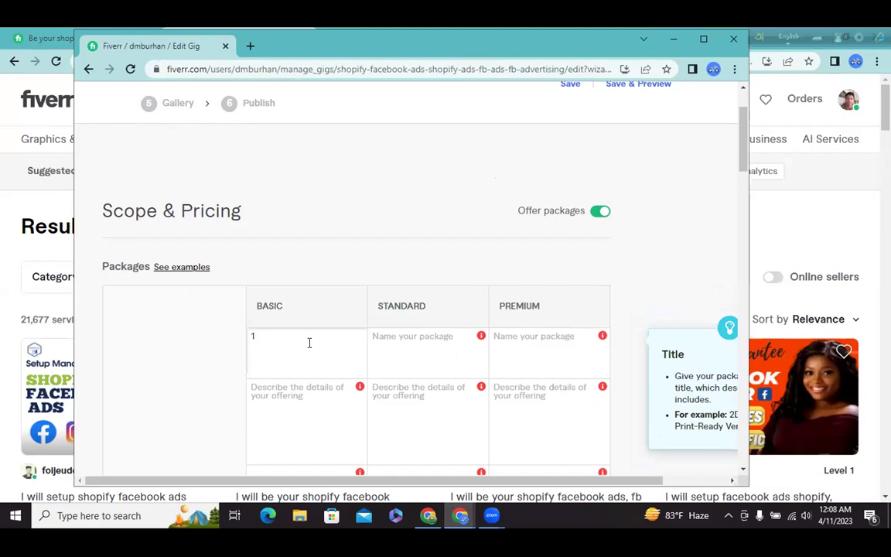
click(164, 325)
double_click(612, 46)
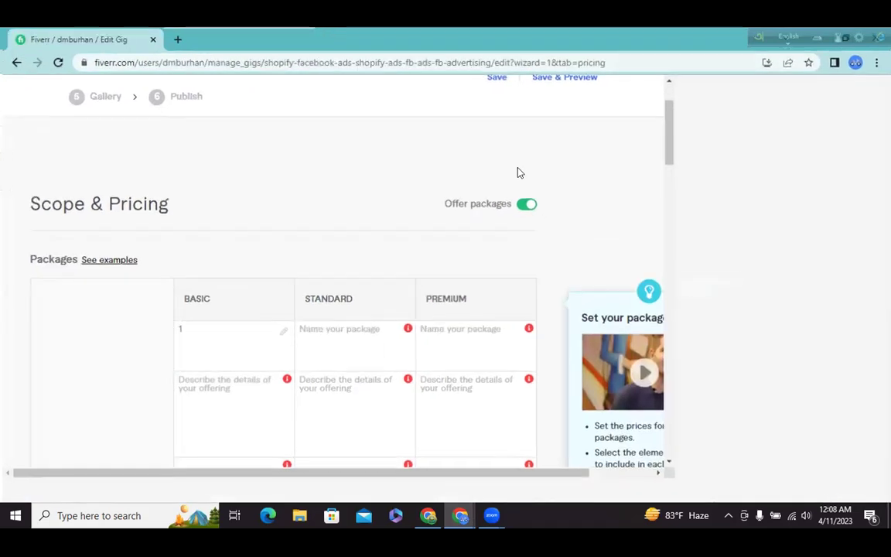
- Name the Basic package "Targeted Facebook Ads", replacing any text already entered
click(325, 298)
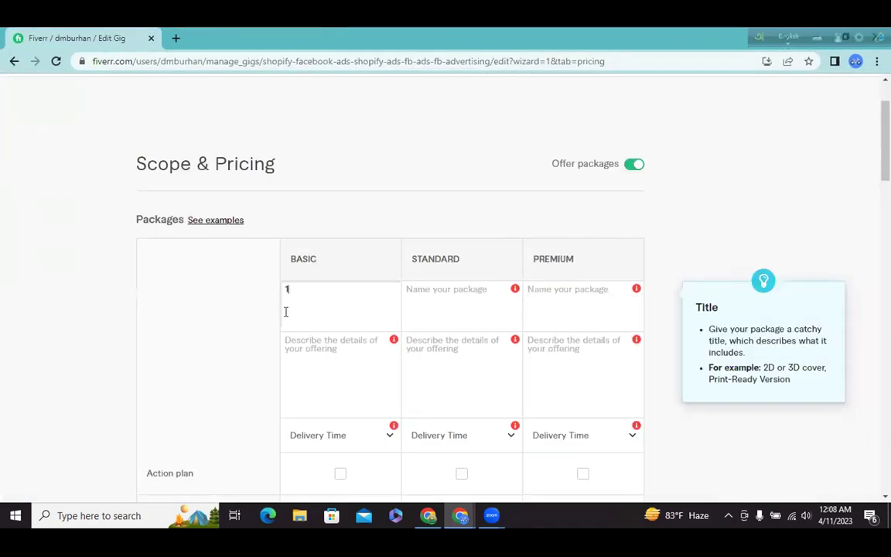
key(BackSpace)
text(ta)
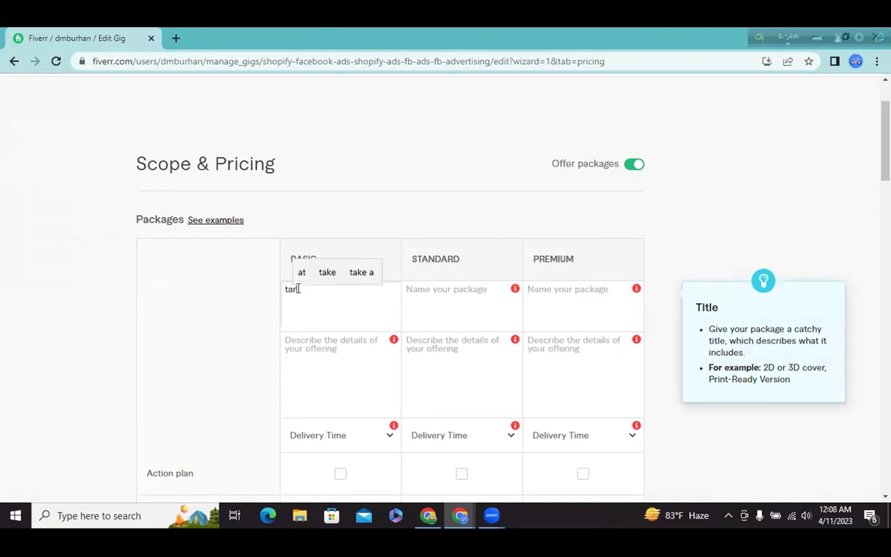
text(r)
key(BackSpace)
key(BackSpace)
key(BackSpace)
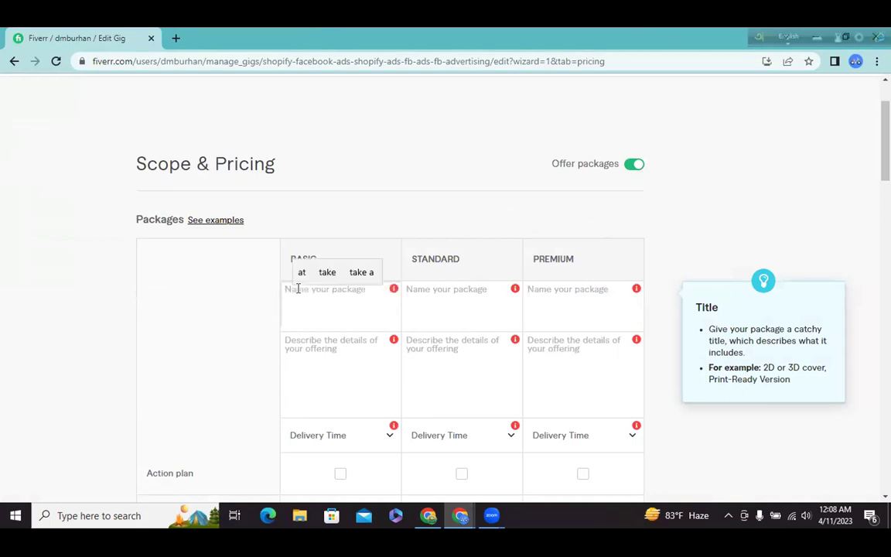
text(Tar)
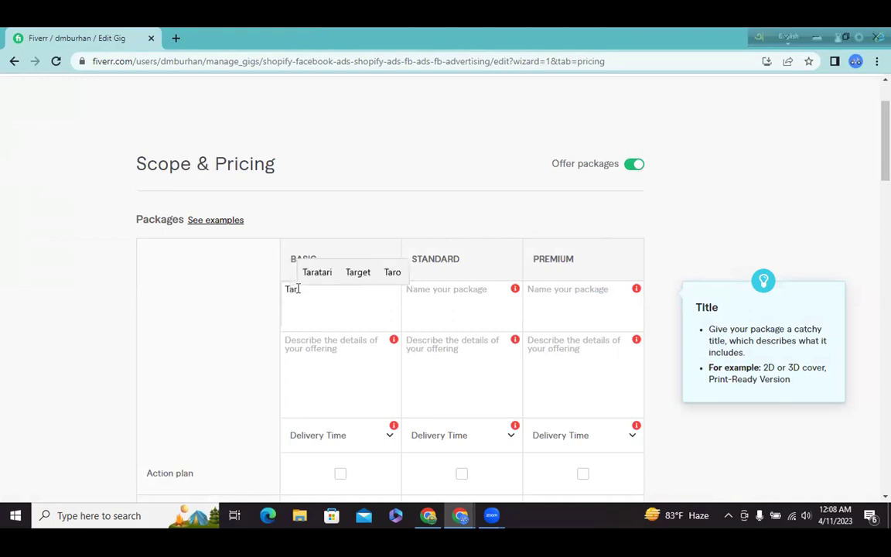
text(geted)
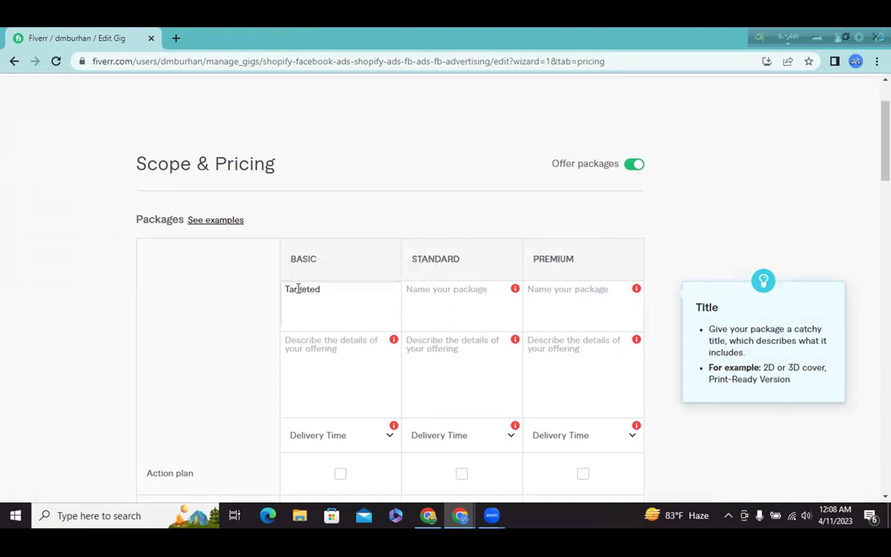
text( Faceb)
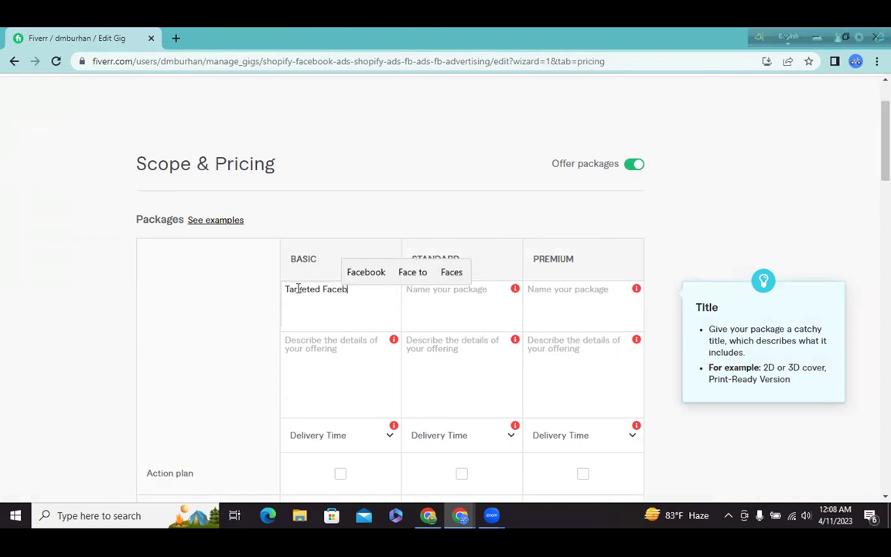
text(ook Ads)
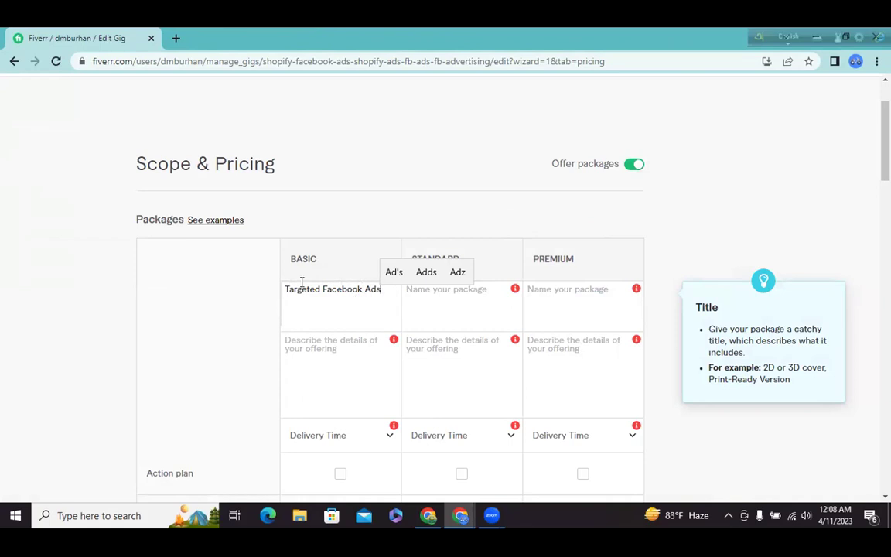
- Begin the Basic package's description with "1 Facebook Ads Campaign Setup", capitalising "Campaign"
click(312, 350)
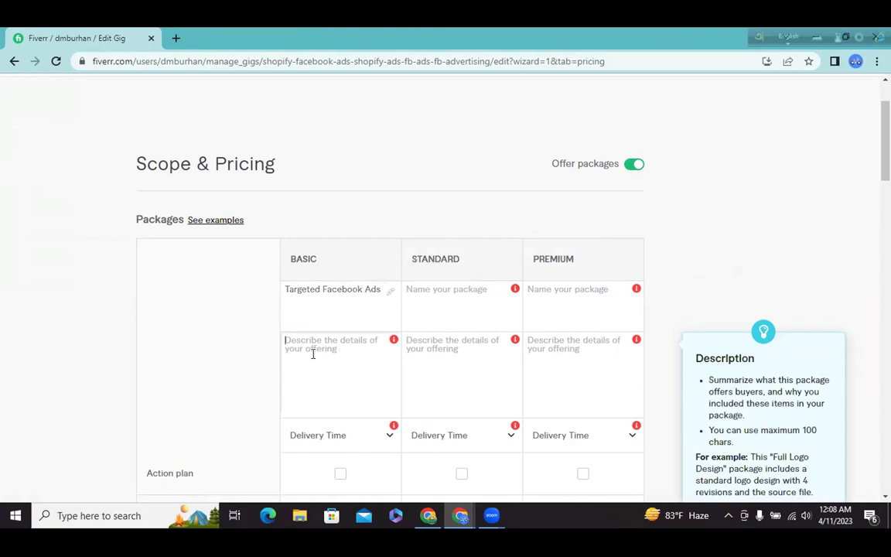
text(1 Fac)
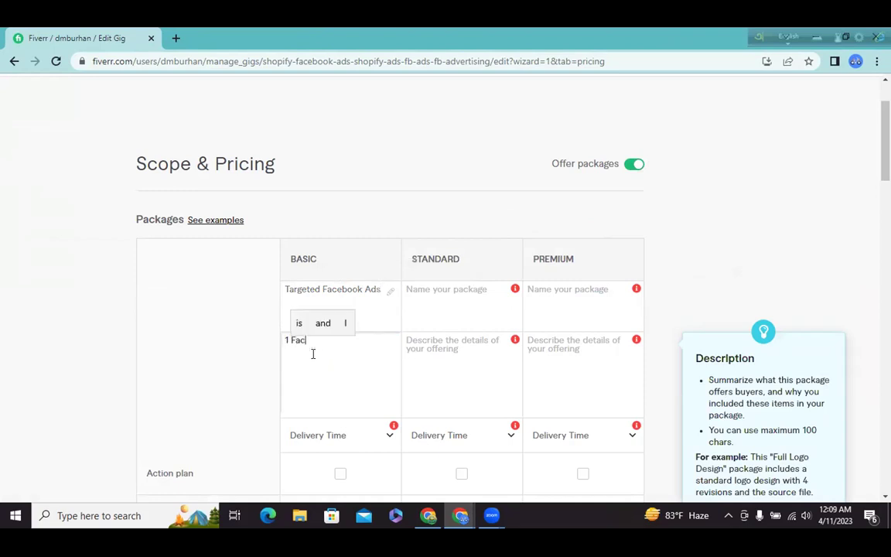
text(ebook A)
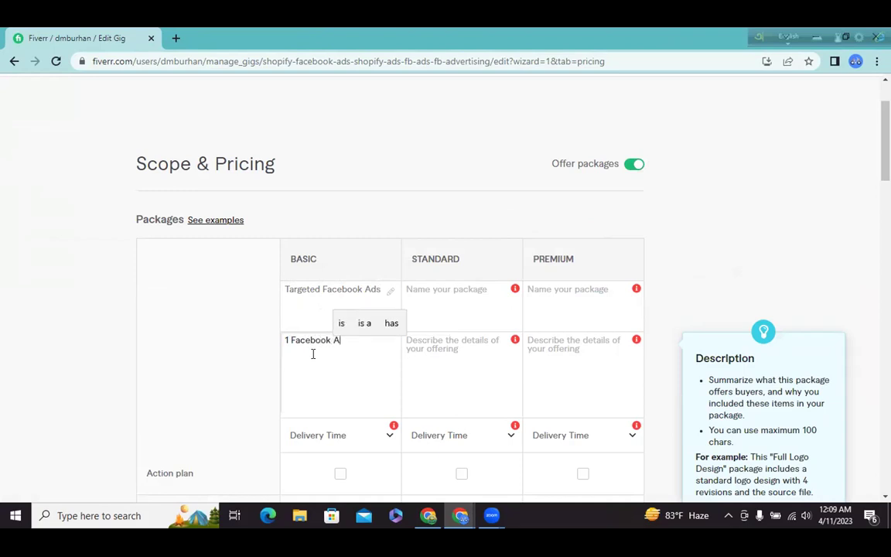
text(ds cam)
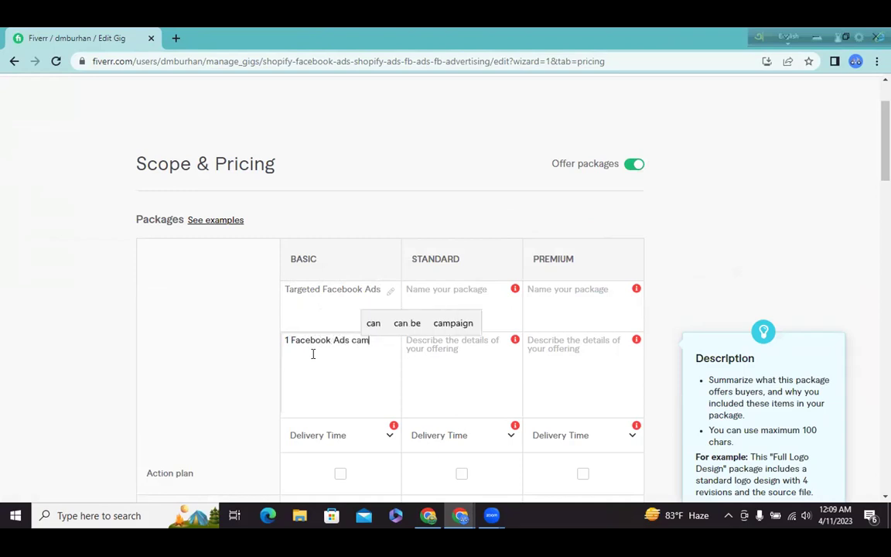
text(paign)
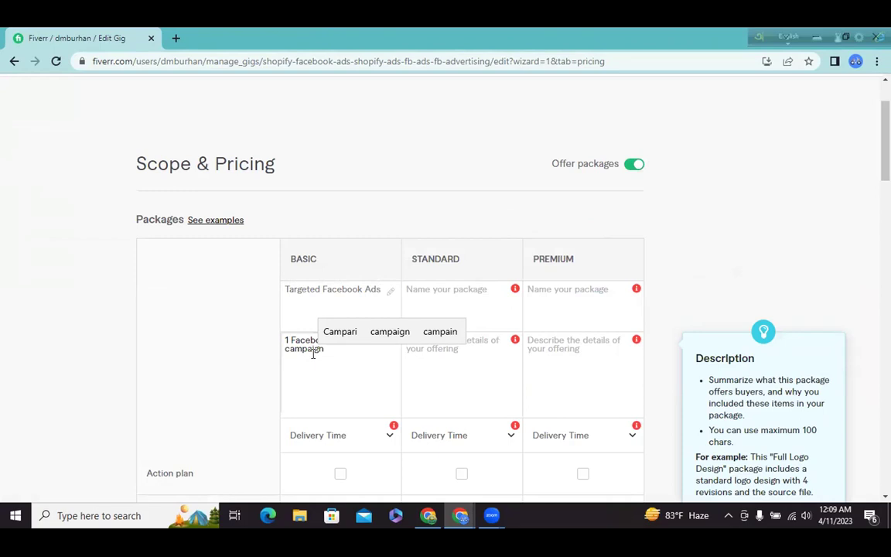
text( Setup)
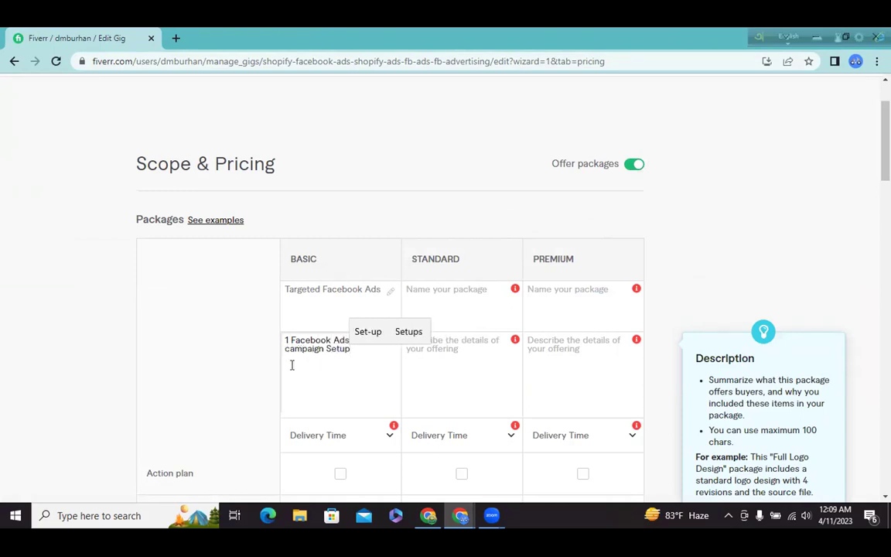
key(Home)
key(Delete)
text(C)
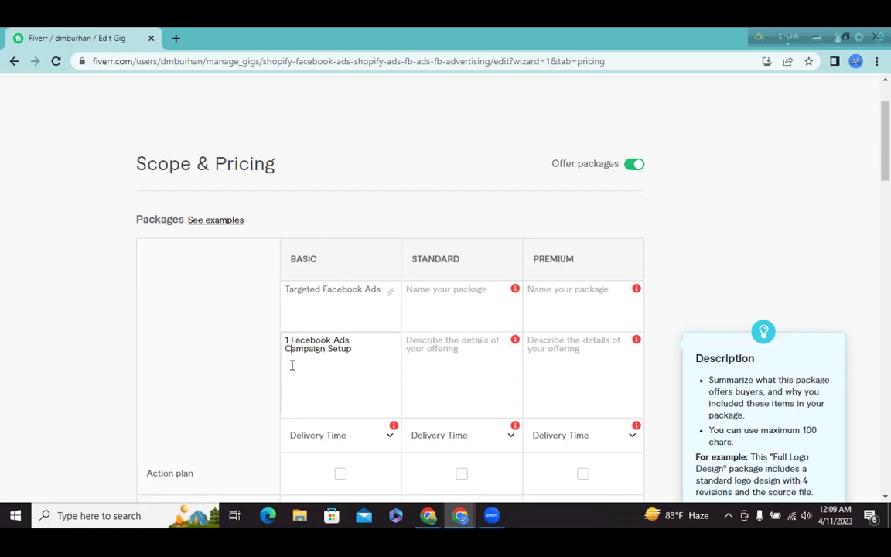
- Append "+Targeted Audience Research" to the Basic package's description
click(357, 352)
text(+Targ)
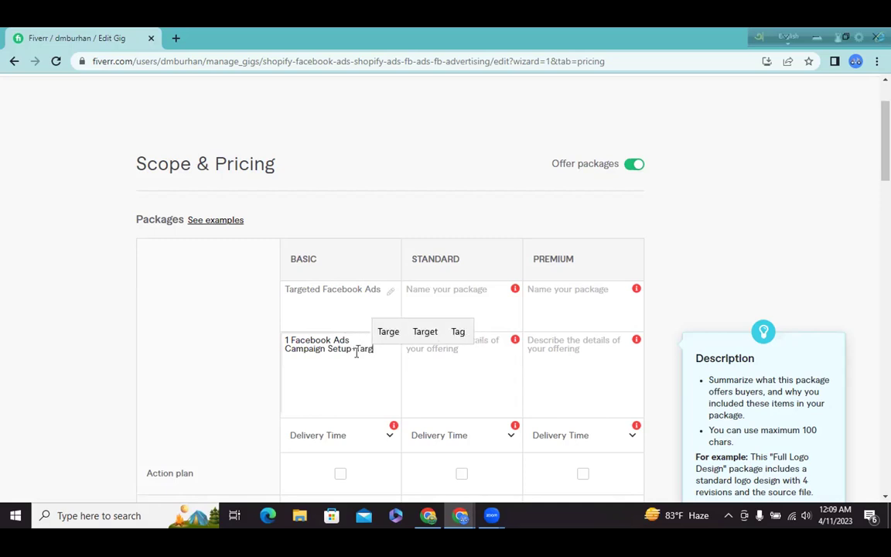
text(eted Audien)
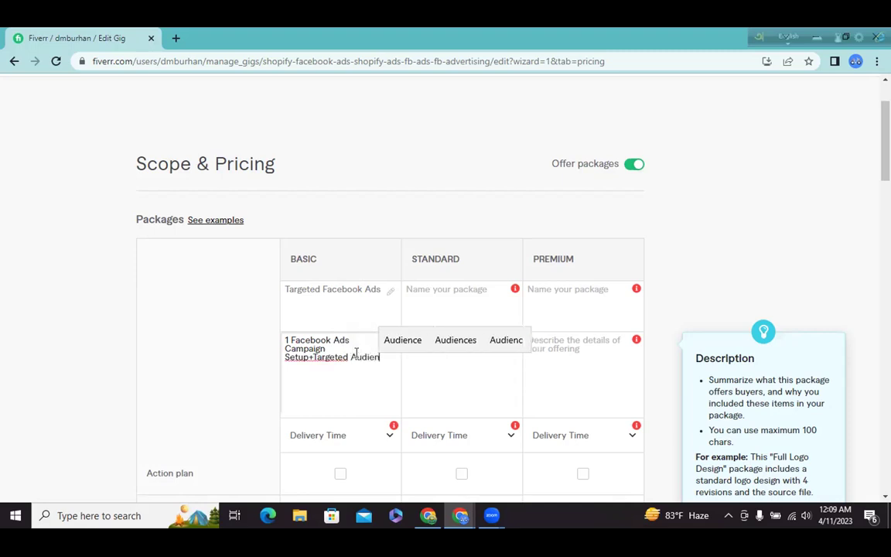
text(ce)
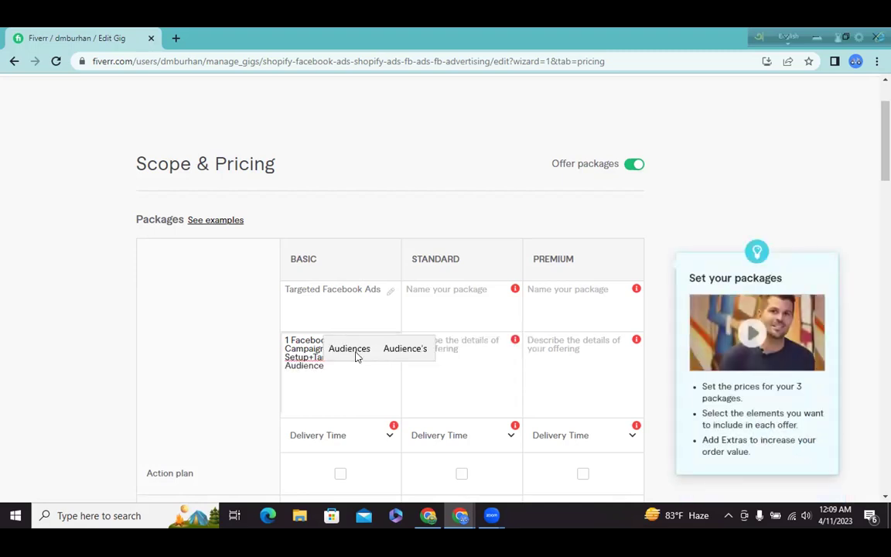
text( R)
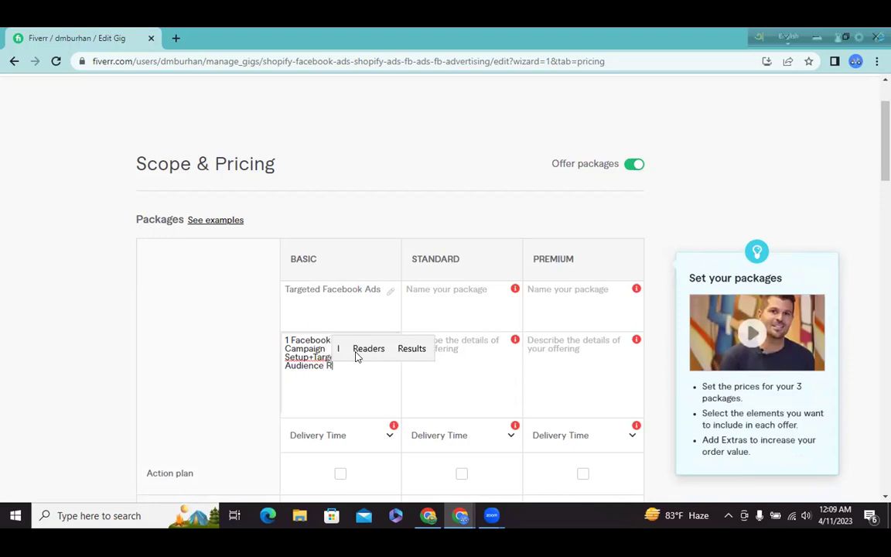
text(esearch)
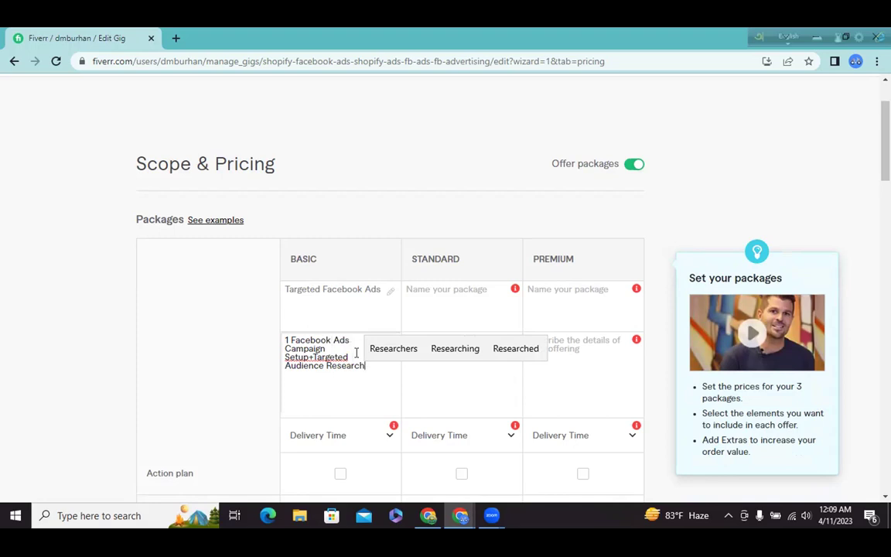
- Add "+1 Ad Copy" after "Research" in the Basic package's description
text(+Ad)
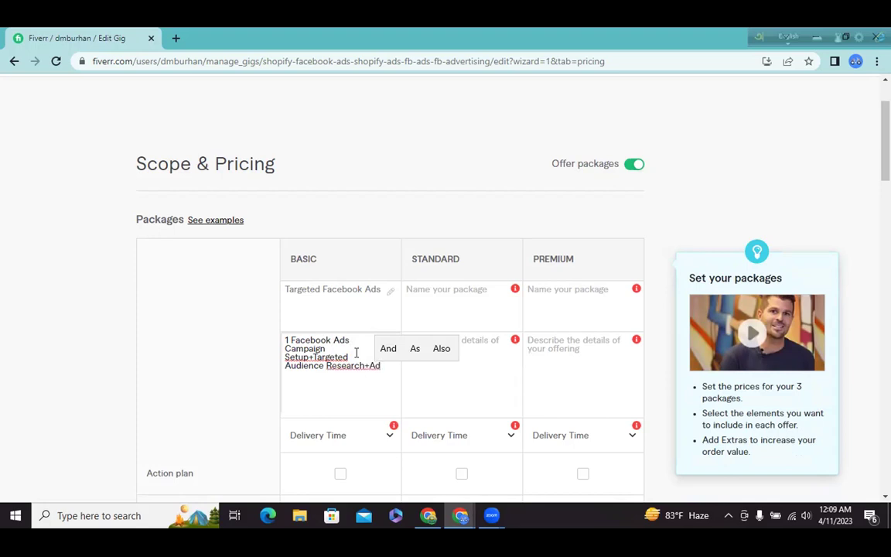
key(BackSpace)
key(BackSpace)
text(1)
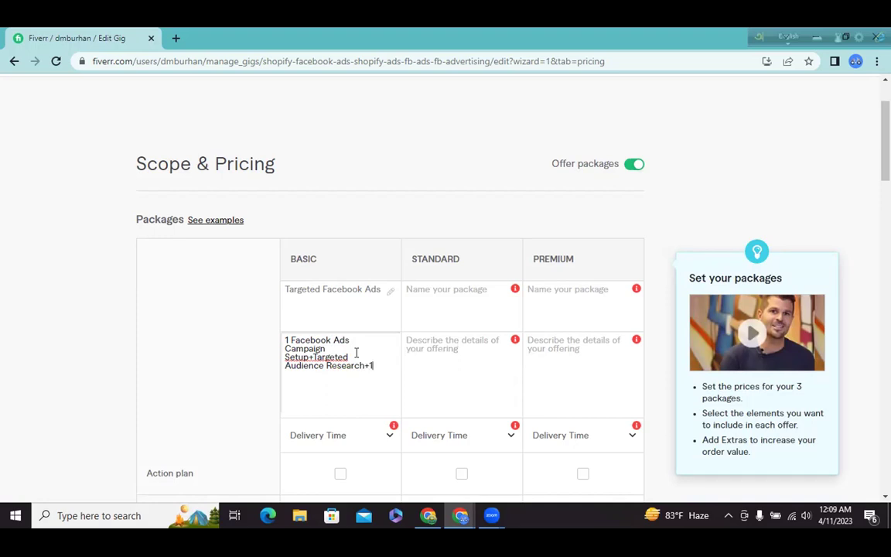
text( Ad)
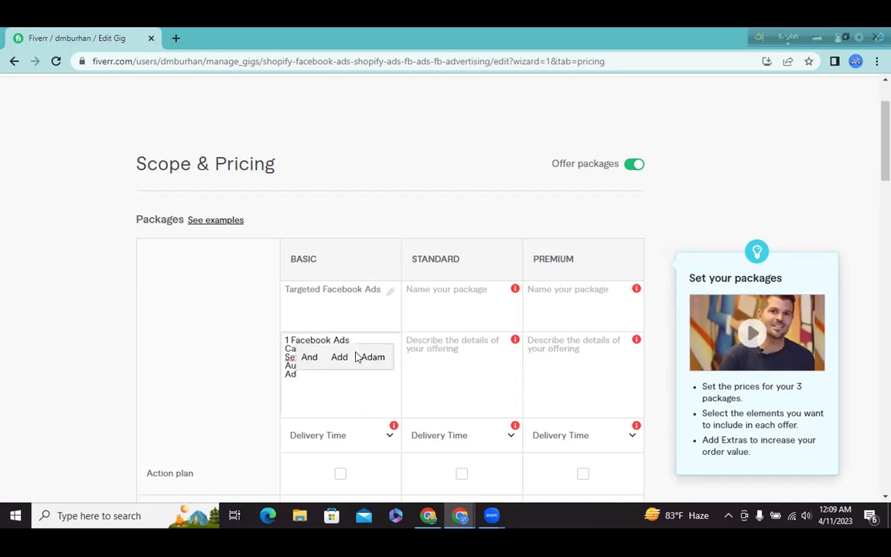
text( Copy)
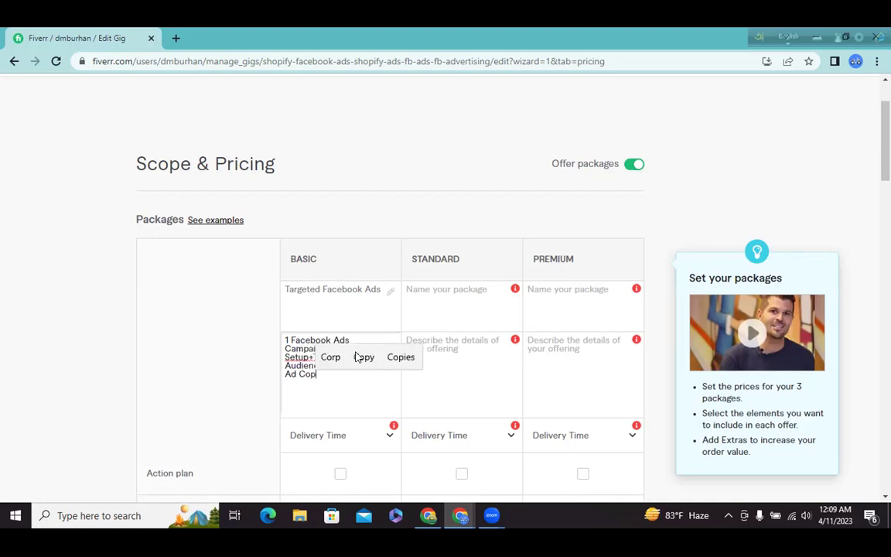
click(331, 374)
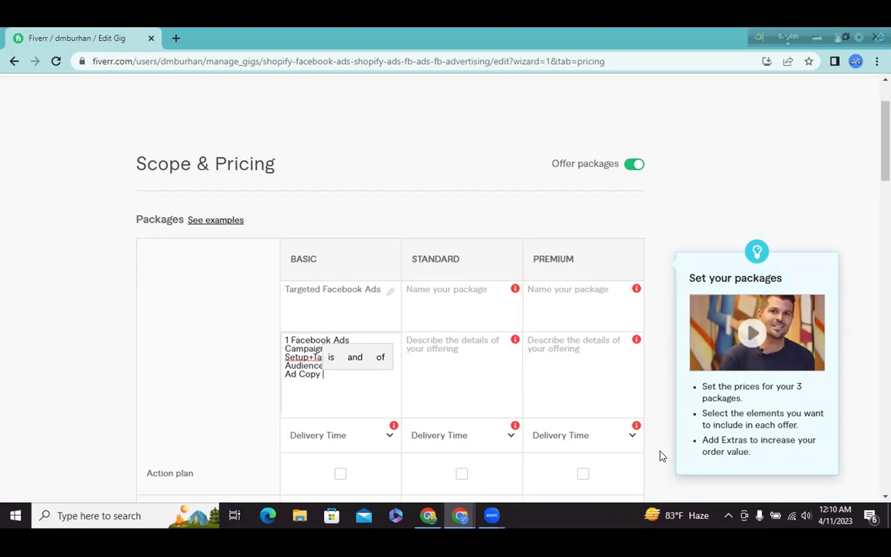
- Set the Basic package's delivery time to 3 days
click(388, 437)
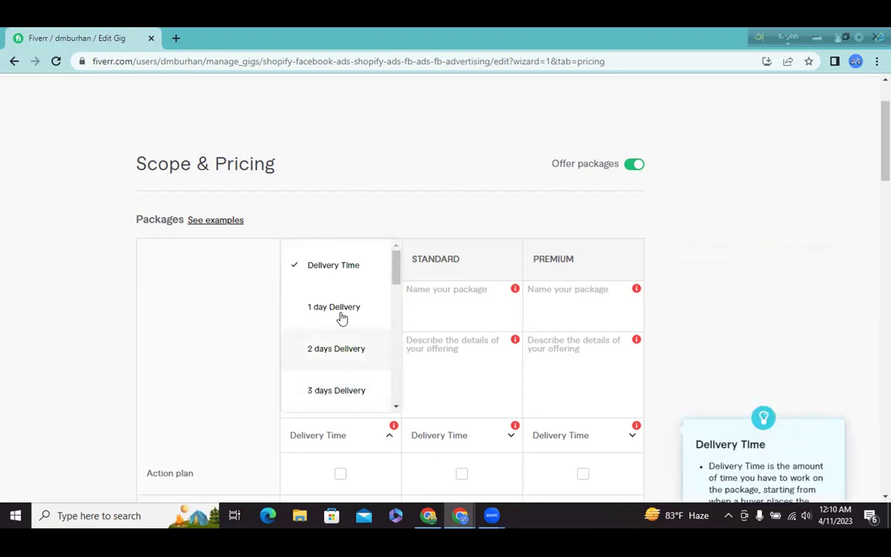
click(323, 390)
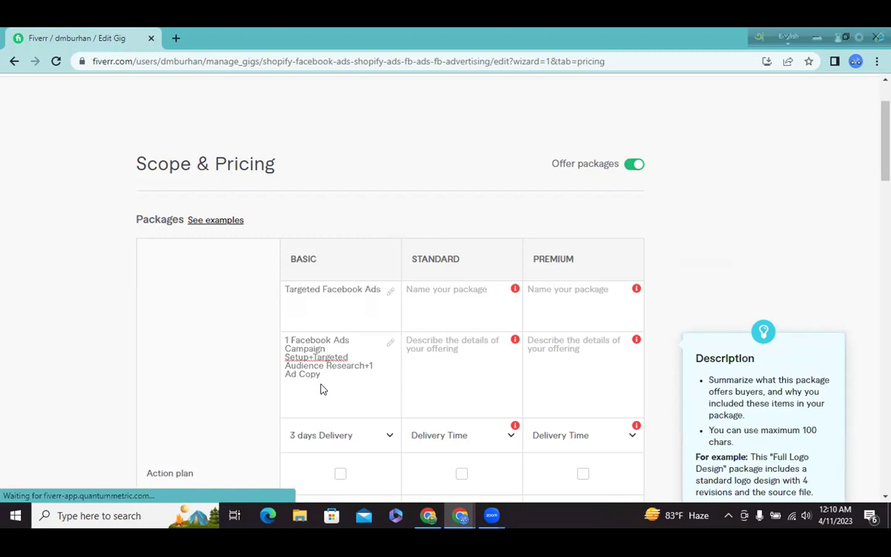
- Add "3 day" after "Ad Copy" at the end of the Basic package's description
click(324, 375)
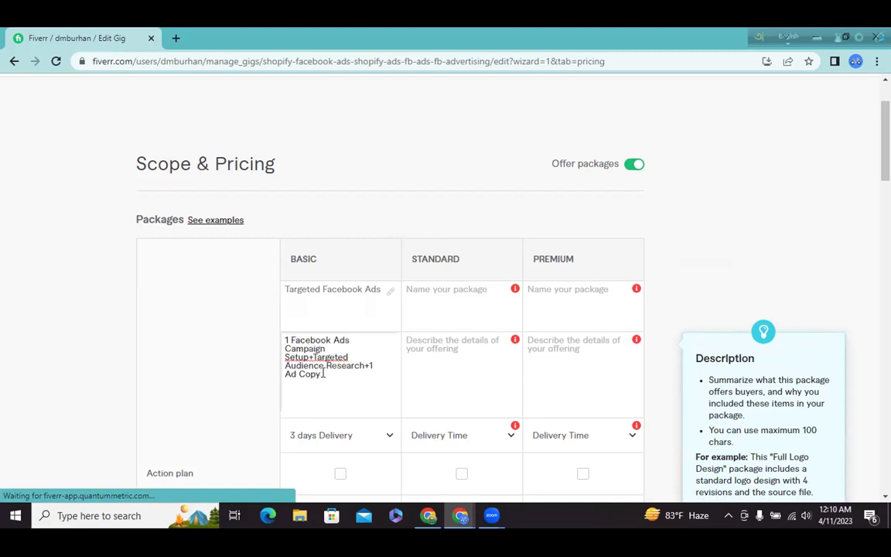
text(#)
key(BackSpace)
text(3 day)
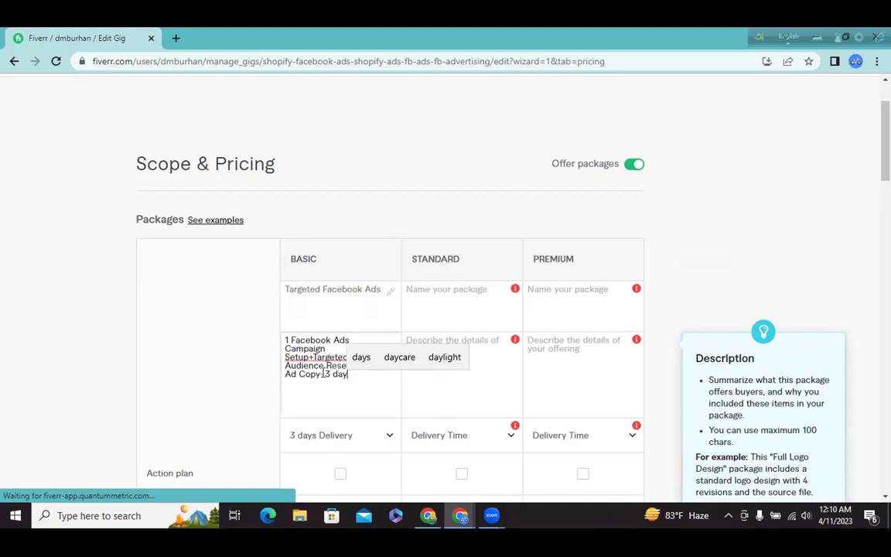
- Finish the Basic package description with "3 Days Manage" after the "1 Ad Copy+" part
key(BackSpace)
text(Dat)
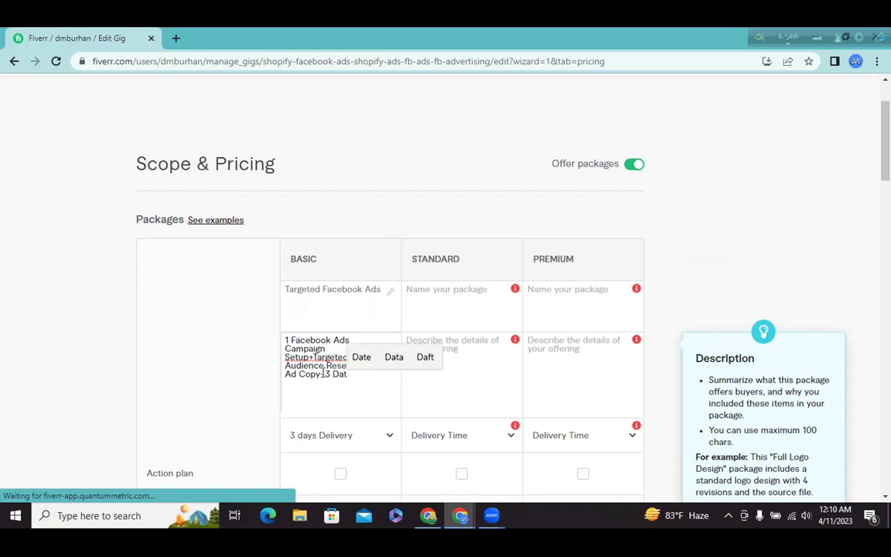
key(BackSpace)
text(ys)
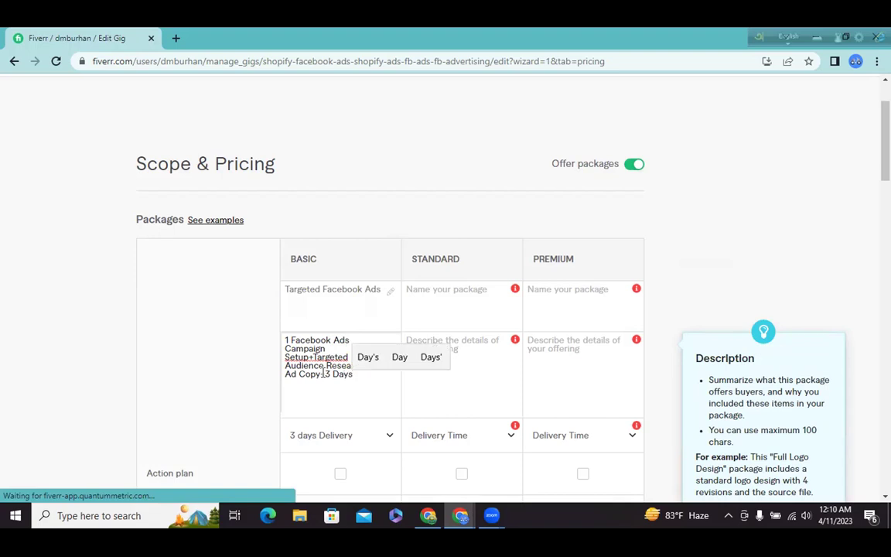
text( manage)
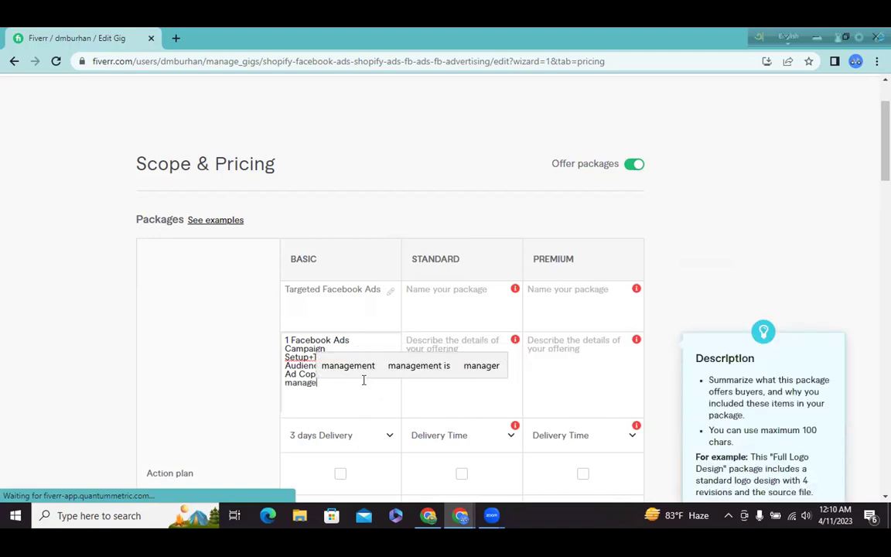
click(287, 379)
text(M)
key(Delete)
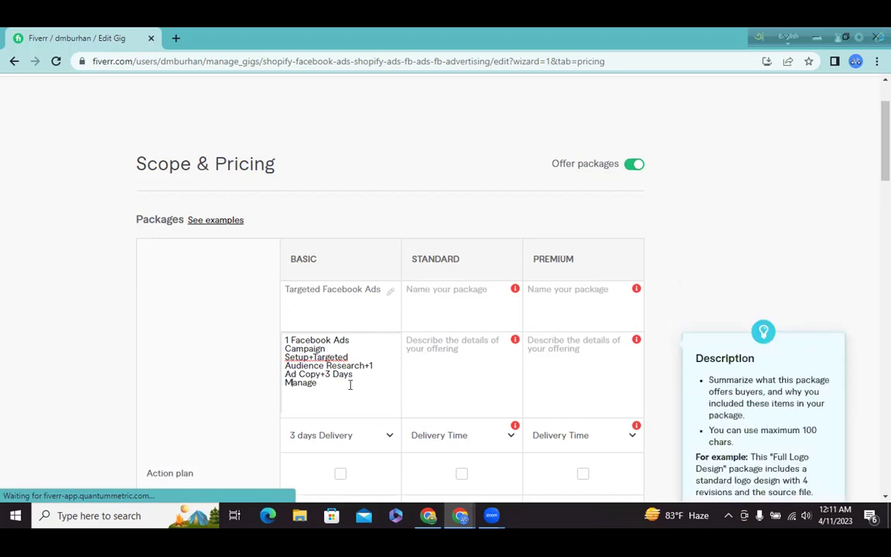
- Copy the full Basic package description into the Standard package's description
drag(317, 384, 269, 340)
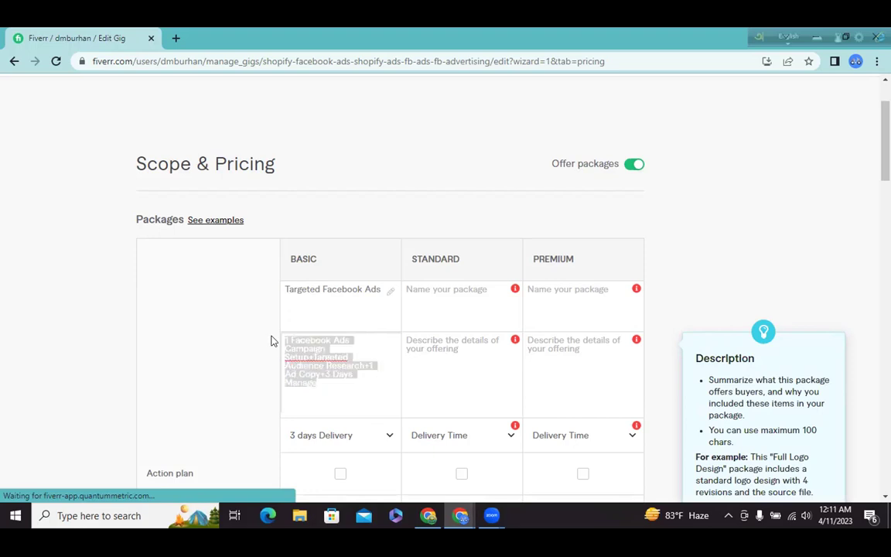
right_click(304, 348)
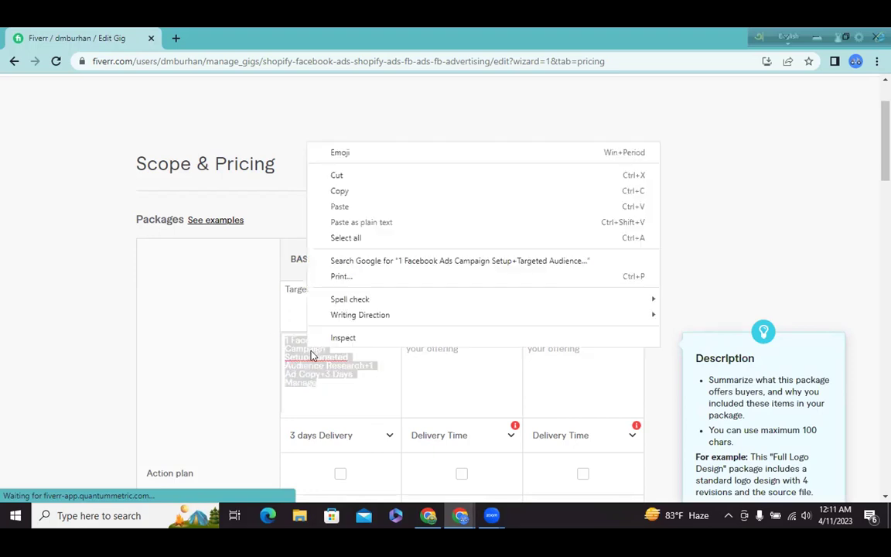
click(334, 192)
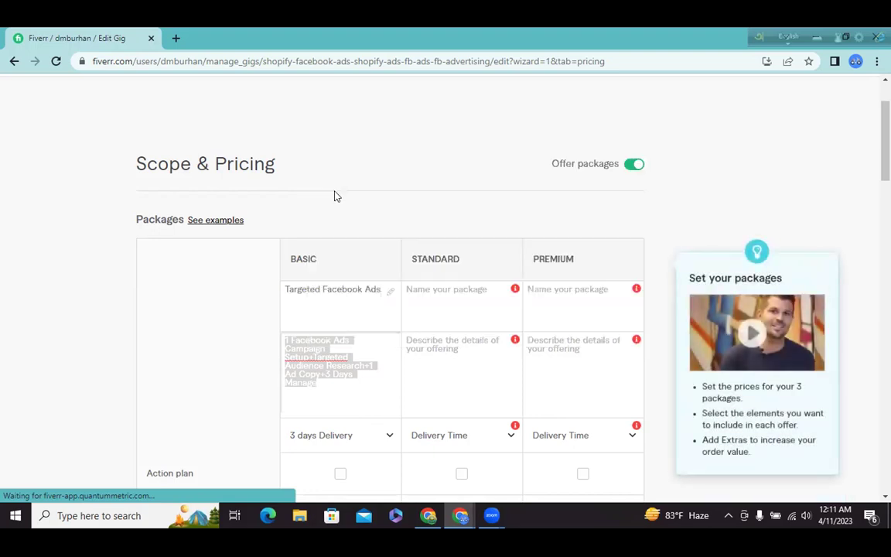
click(438, 294)
key(super+v)
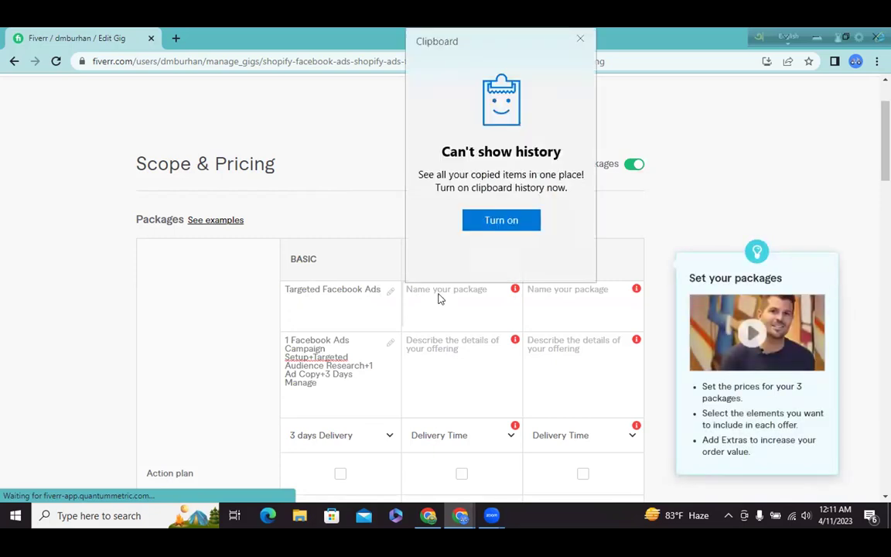
click(579, 39)
click(440, 340)
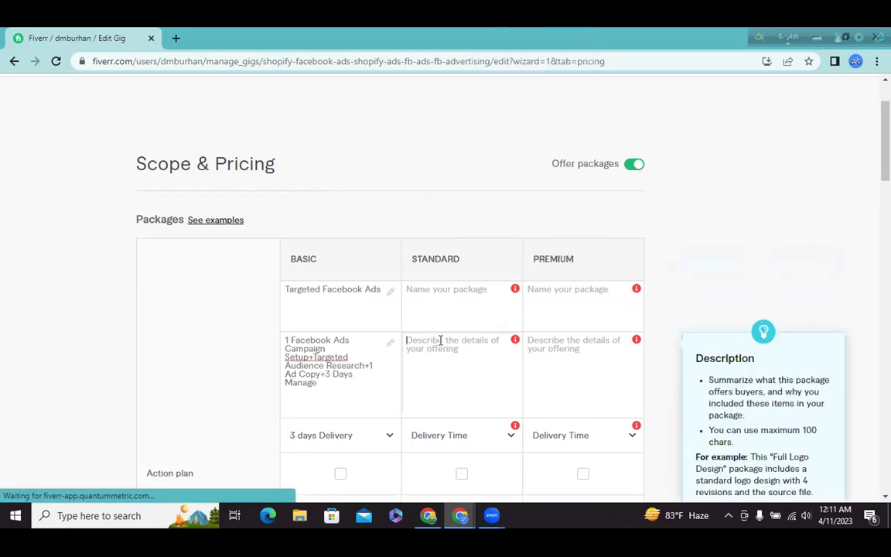
right_click(440, 340)
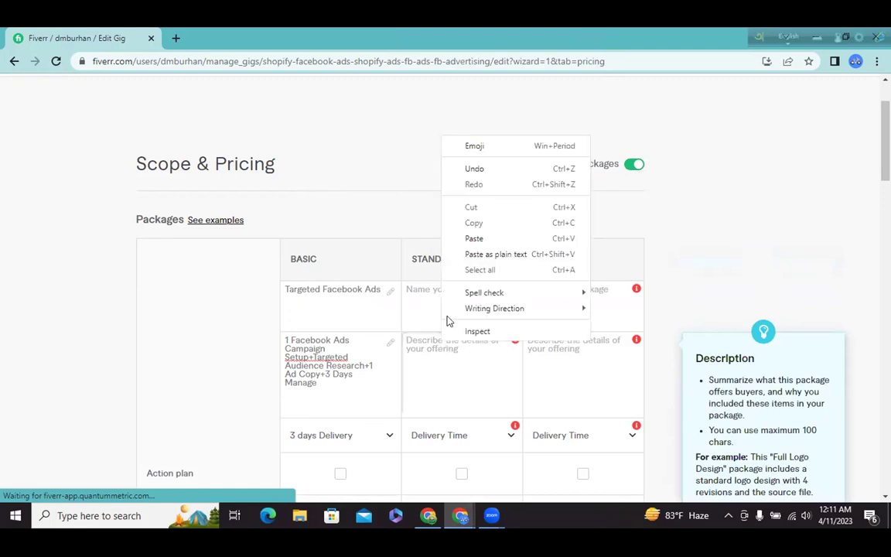
click(471, 239)
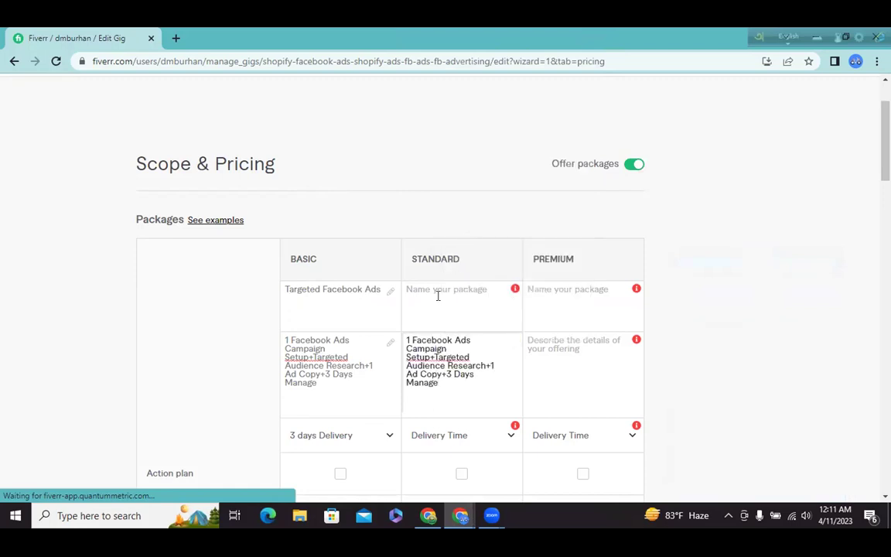
- Change the Standard package description to 2 Facebook Ads campaigns and 5 Days Manage
key(Up)
key(Right)
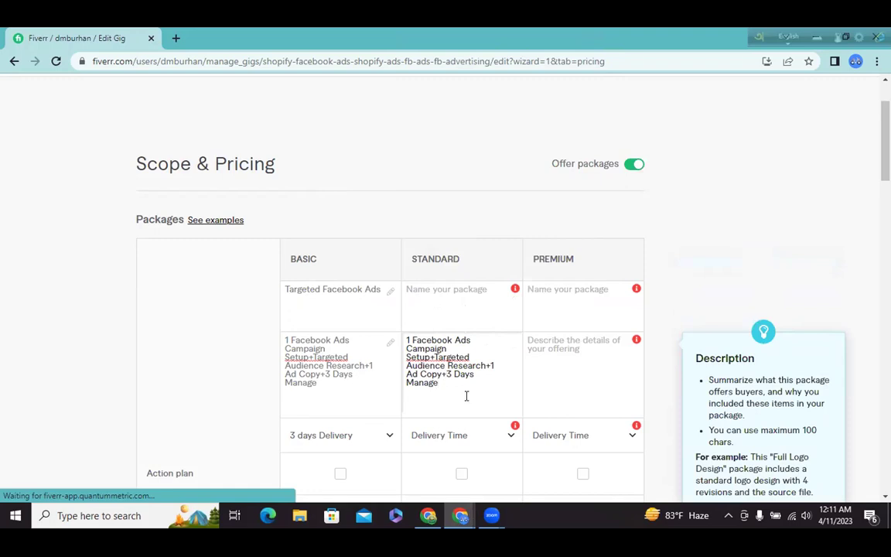
key(BackSpace)
text(5)
key(BackSpace)
text(2)
- Insert "1 Ad Set+" before "1 Ad Copy" in the Basic package description
click(365, 365)
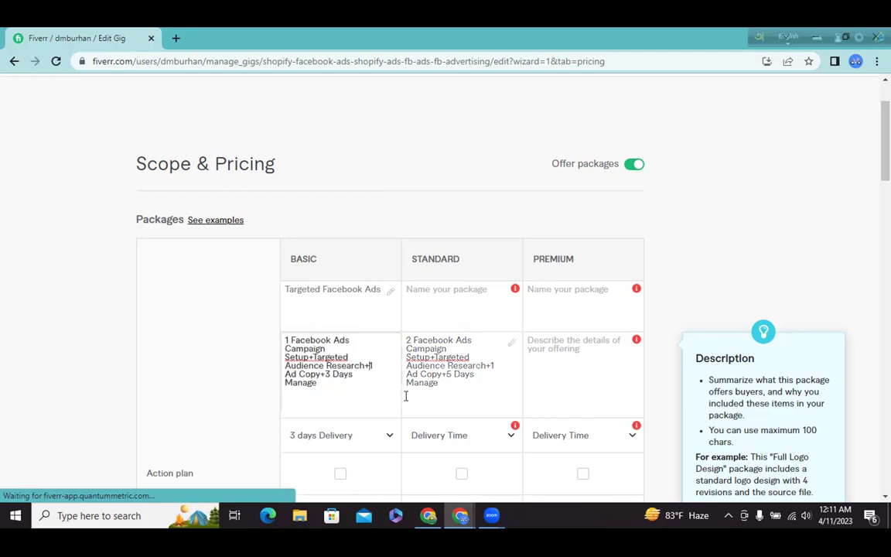
text(Ad)
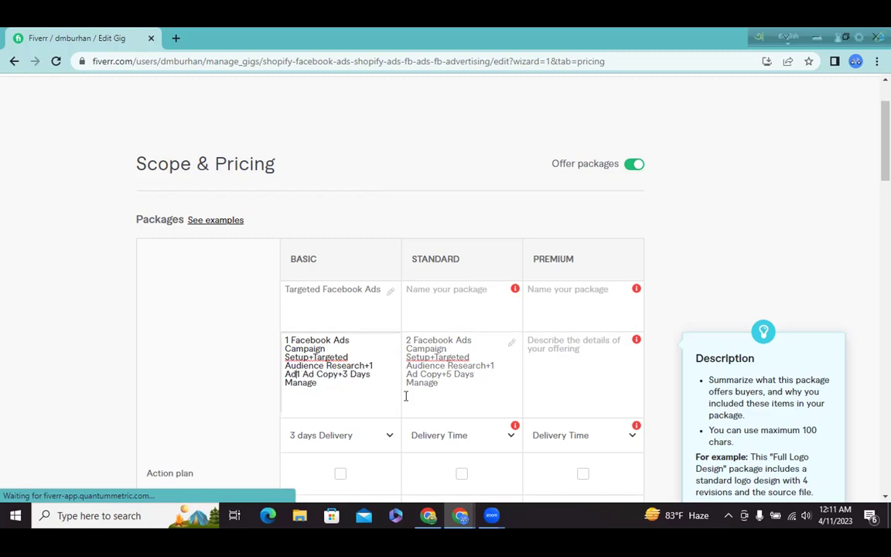
text( Set+)
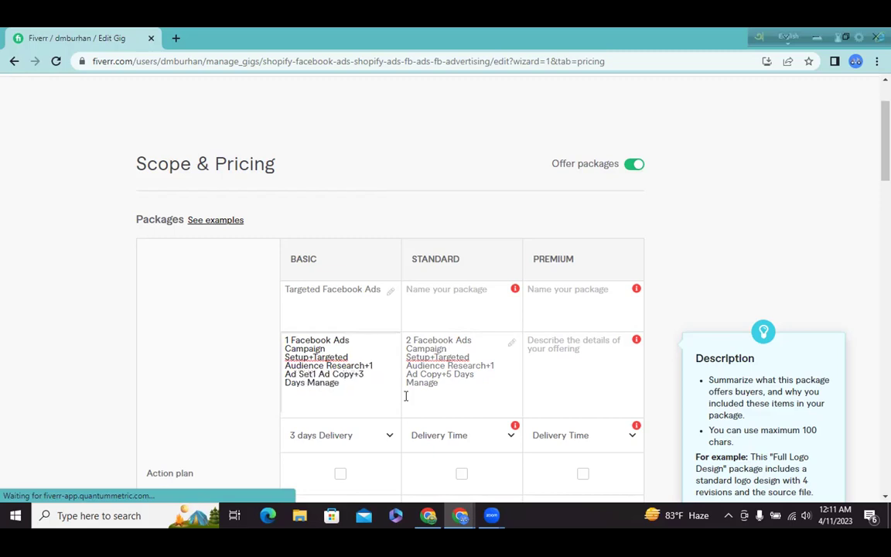
text(1)
key(Left)
text(+)
- Replace the entire Standard package description with the previously copied Basic description text
drag(345, 384, 270, 341)
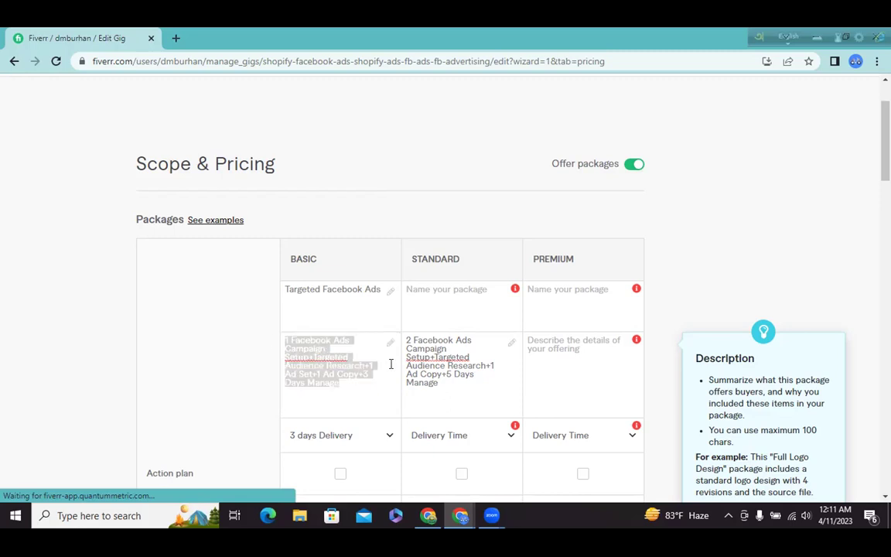
drag(462, 379, 410, 334)
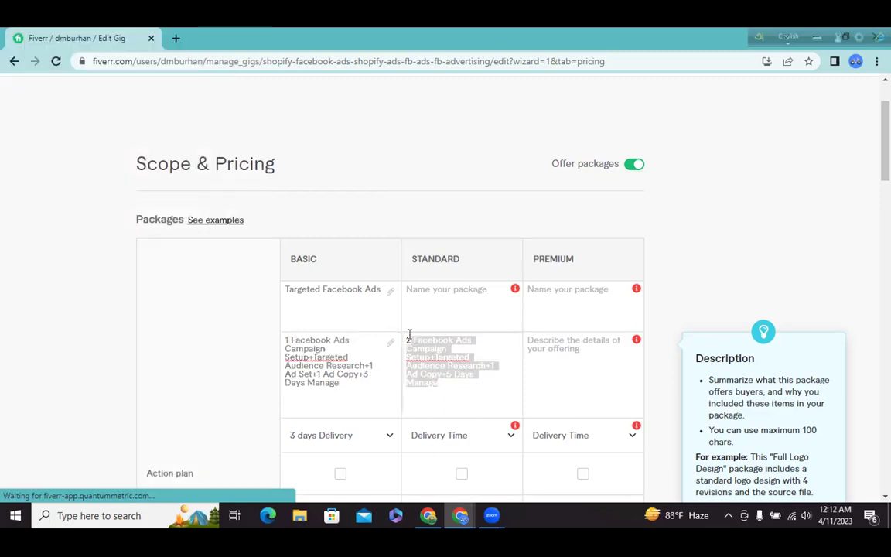
key(super+v)
key(Escape)
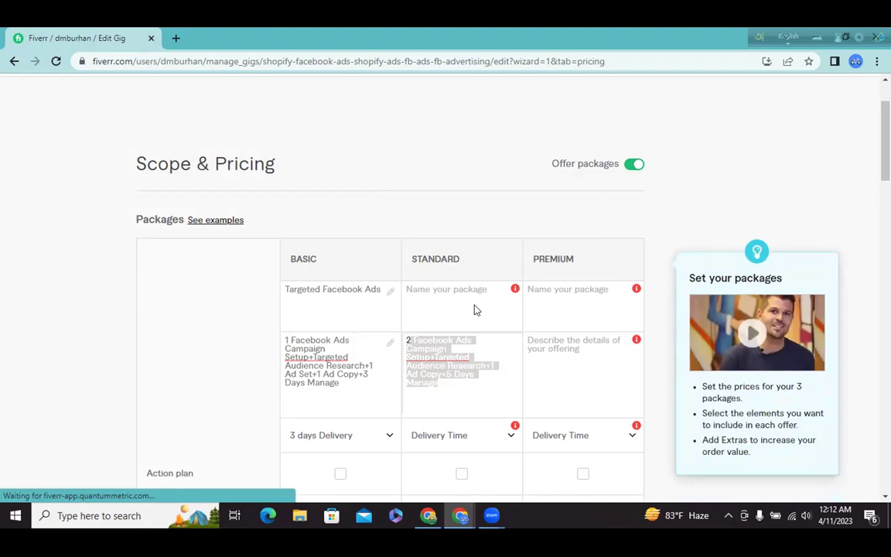
click(440, 395)
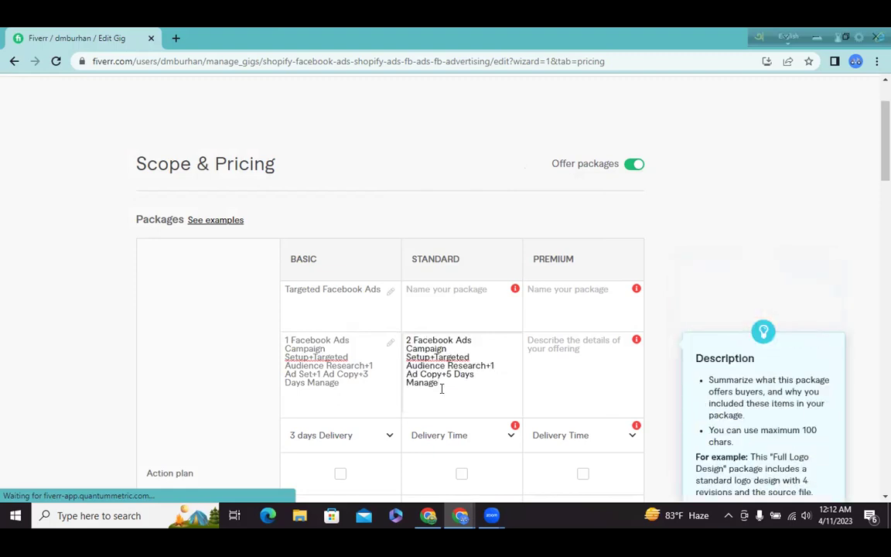
drag(441, 389, 397, 336)
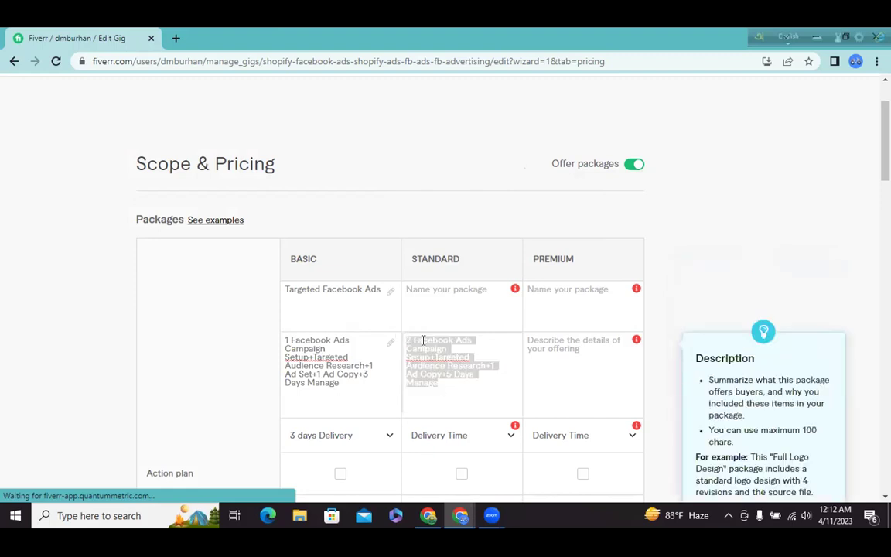
right_click(423, 340)
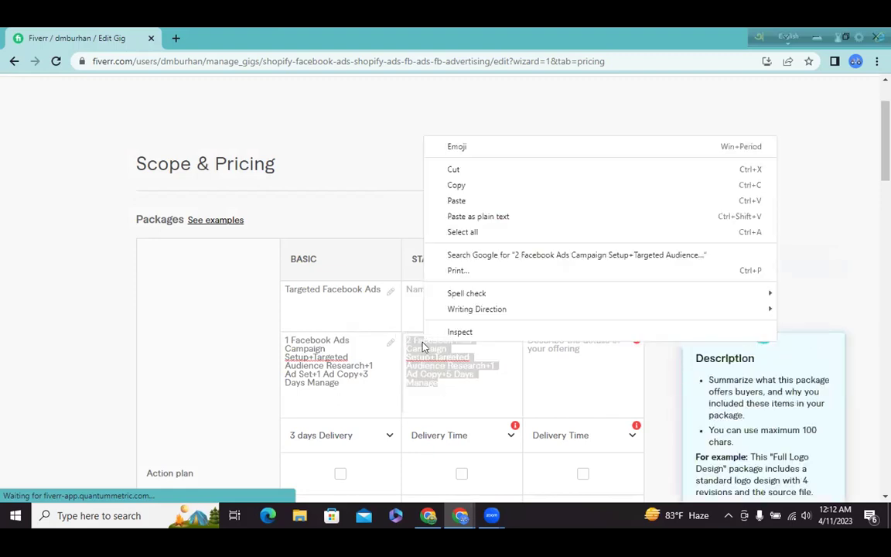
click(456, 201)
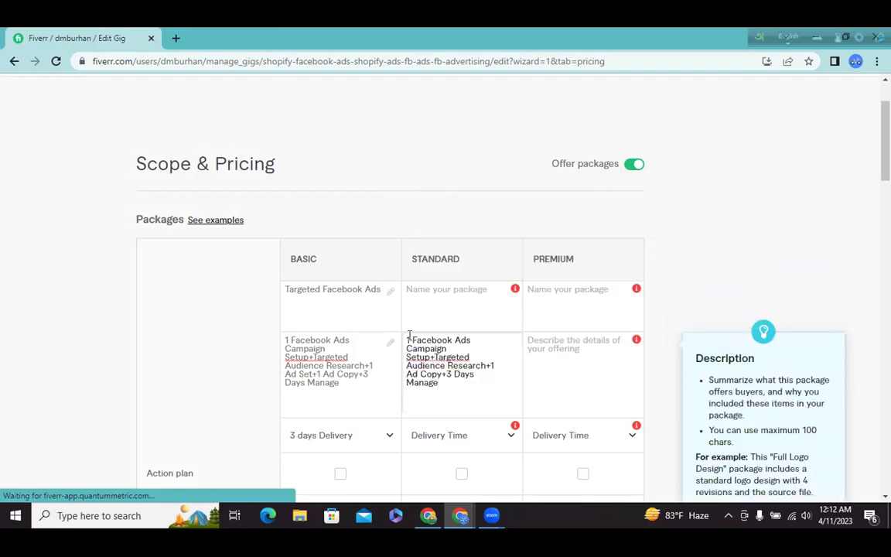
- Change the Standard description to 2 Facebook Ads campaigns and insert "2 Ad Set+" before "1 Ad Copy"
click(411, 339)
key(BackSpace)
text(2)
text(2 Ad)
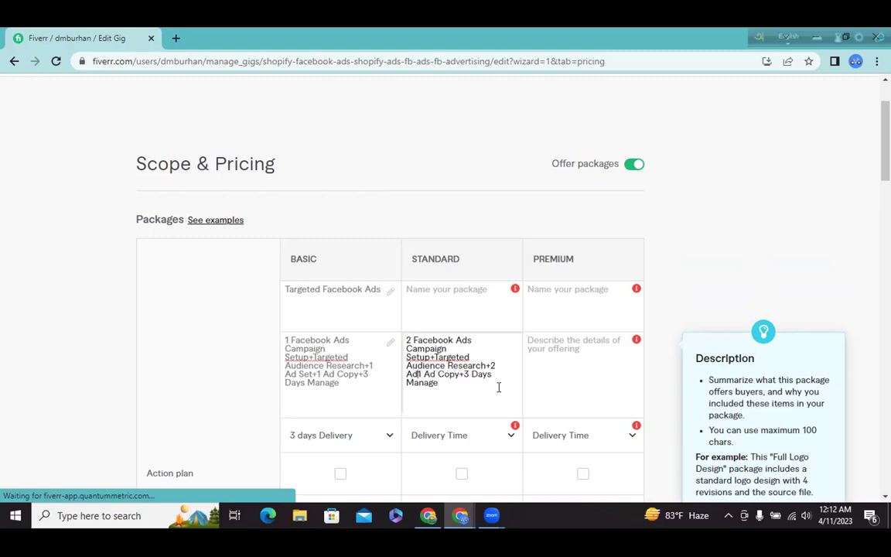
text( Set)
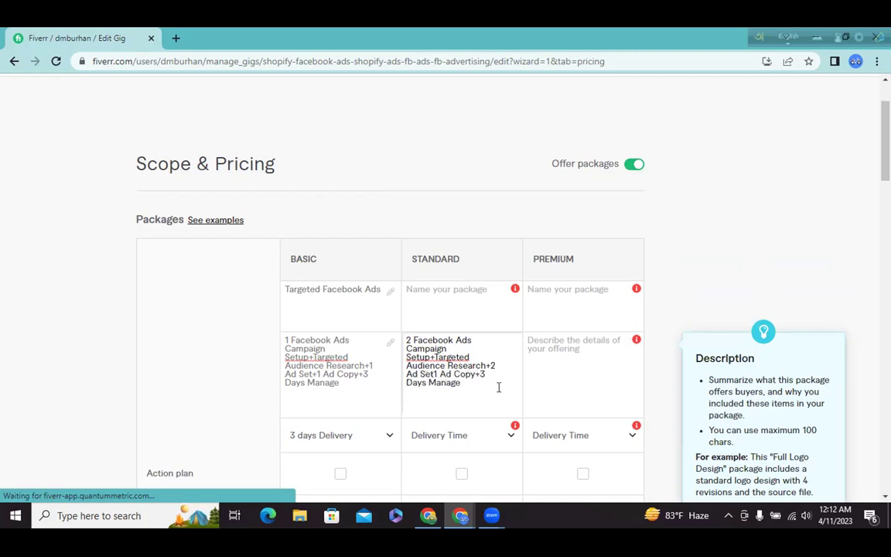
text(+)
- Name the Standard package "Better Targeted FB Ads"
click(438, 289)
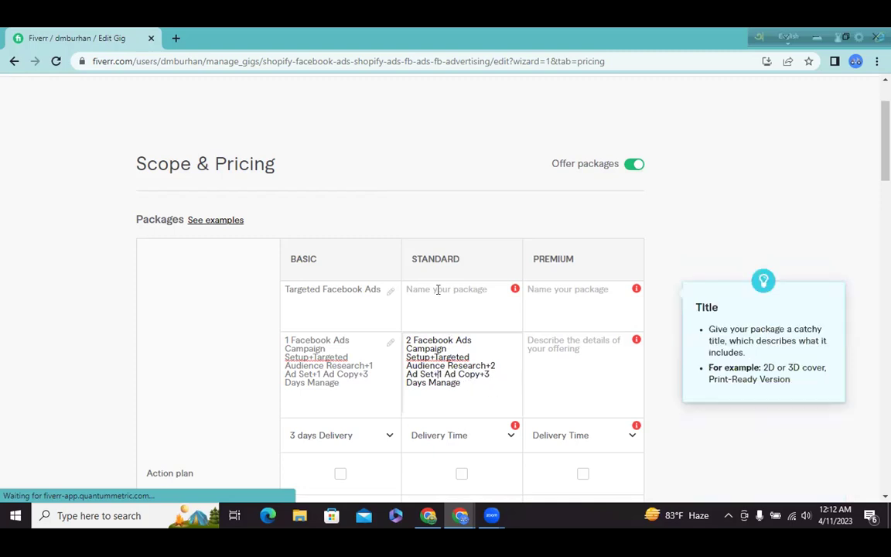
text(Better)
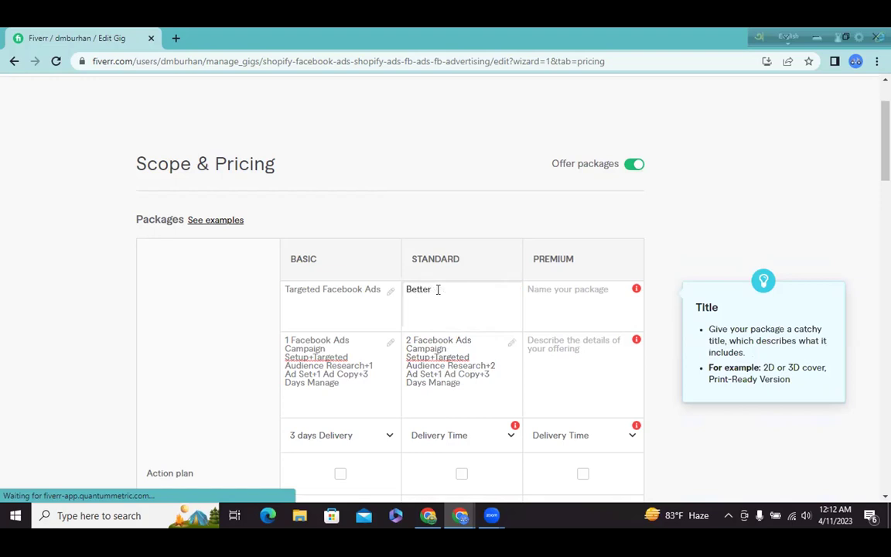
text( Targtede)
key(BackSpace)
key(BackSpace)
key(BackSpace)
text(ed)
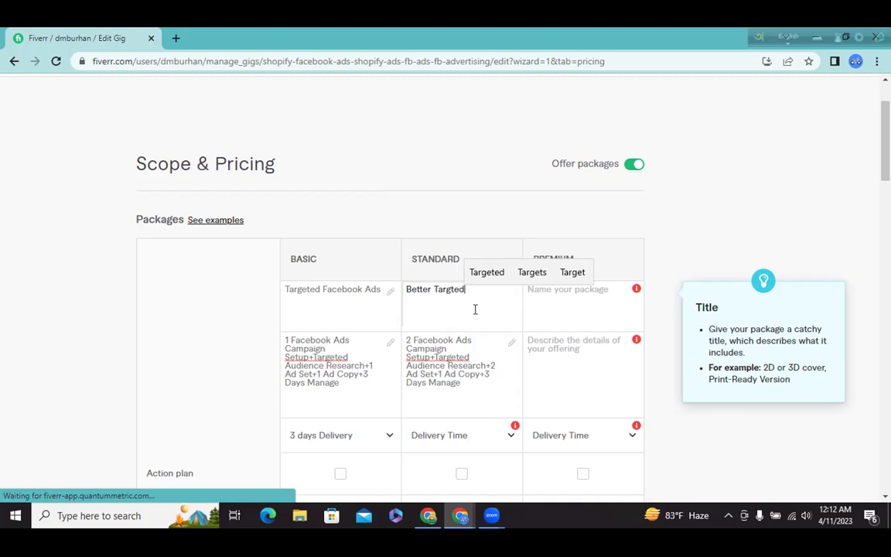
text( face)
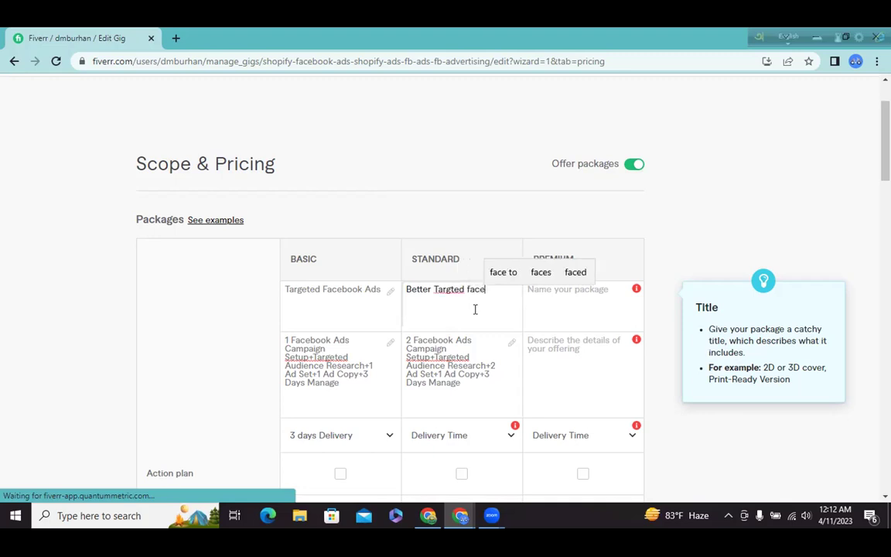
text(book)
key(BackSpace)
key(BackSpace)
key(BackSpace)
key(BackSpace)
key(BackSpace)
key(BackSpace)
key(BackSpace)
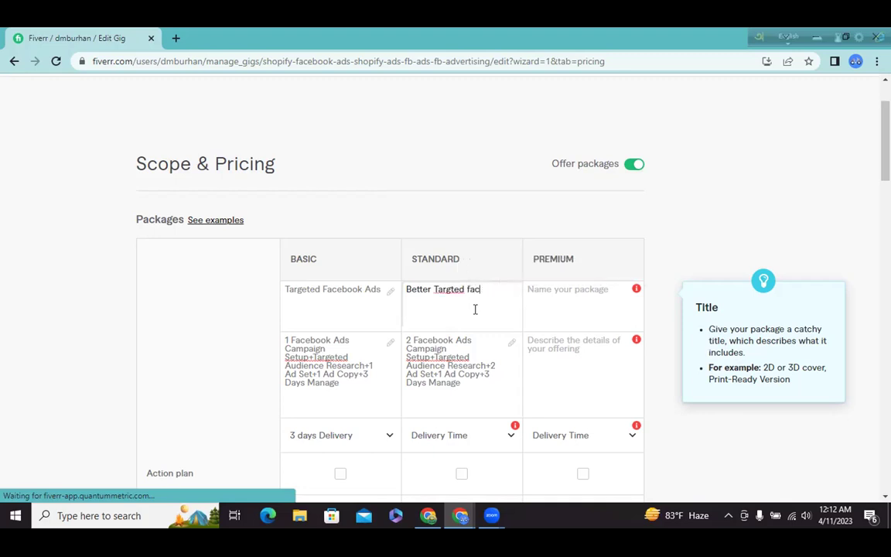
key(BackSpace)
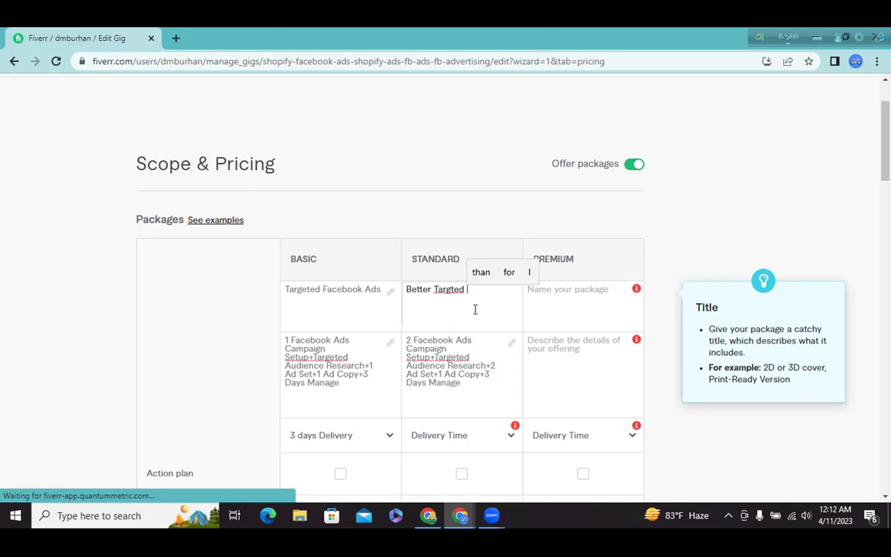
text(FB)
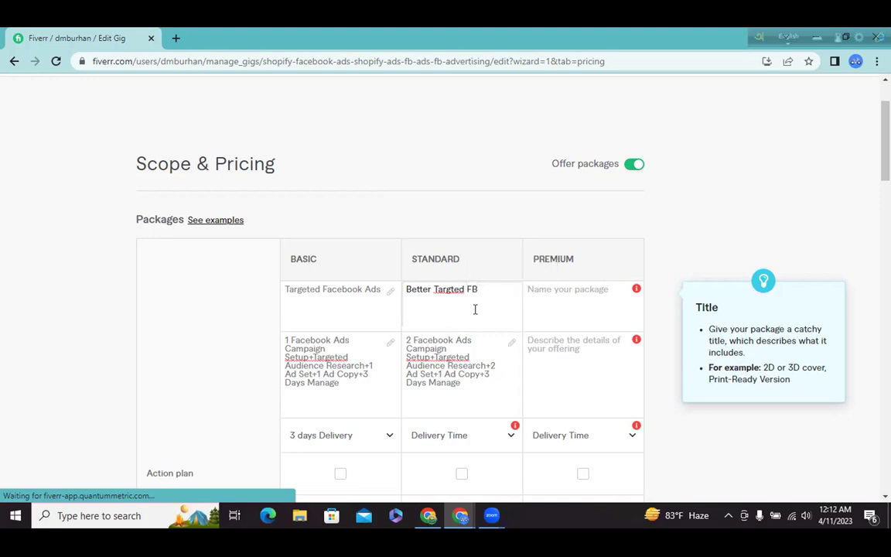
text( Ads)
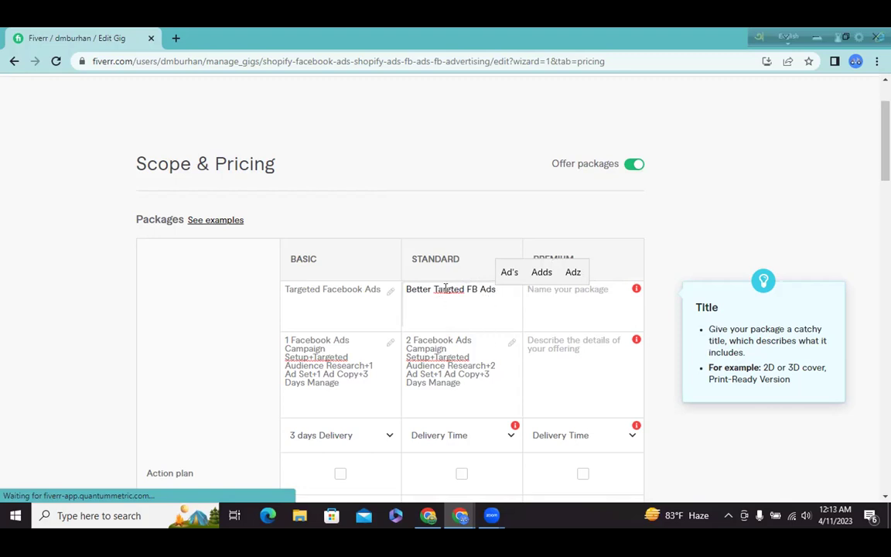
click(445, 287)
text(e)
- Set the management period in the Standard package description to 5 days
click(462, 384)
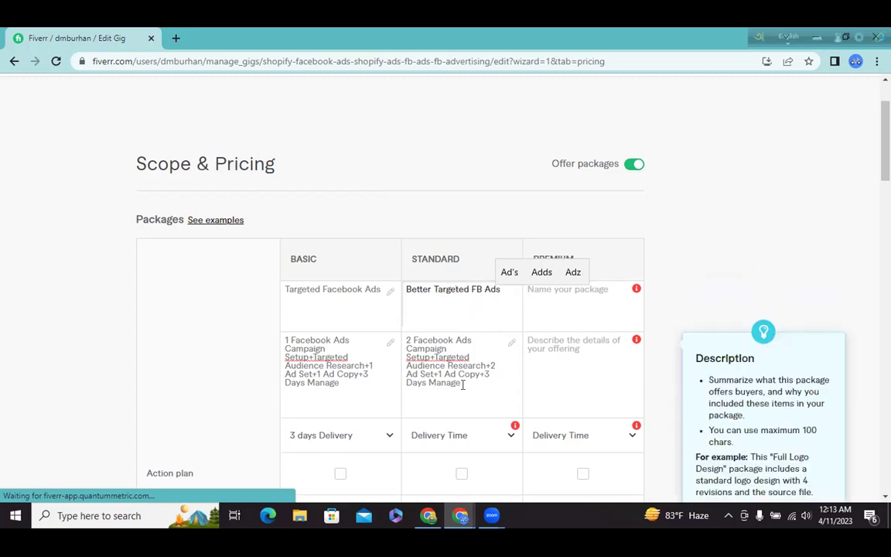
key(BackSpace)
text(5)
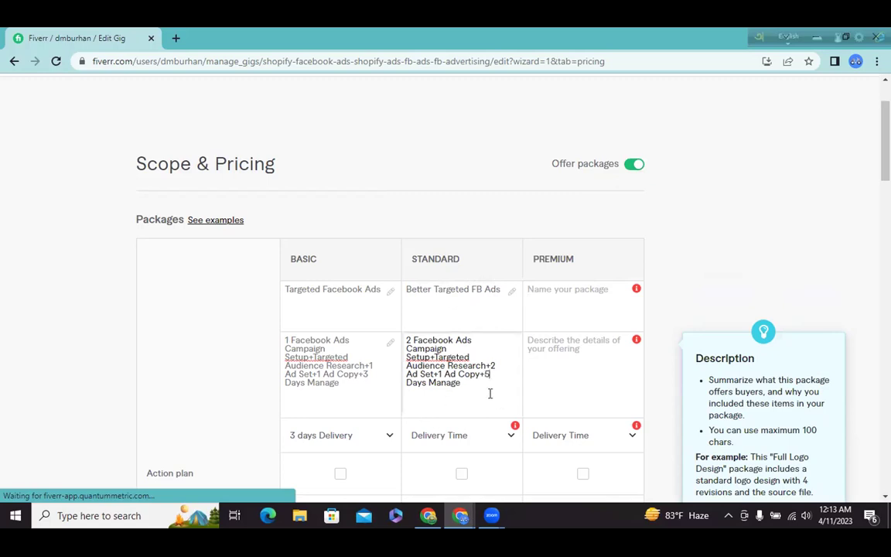
- Copy the entire Standard package description and paste it into the empty Premium package description
drag(417, 344, 390, 334)
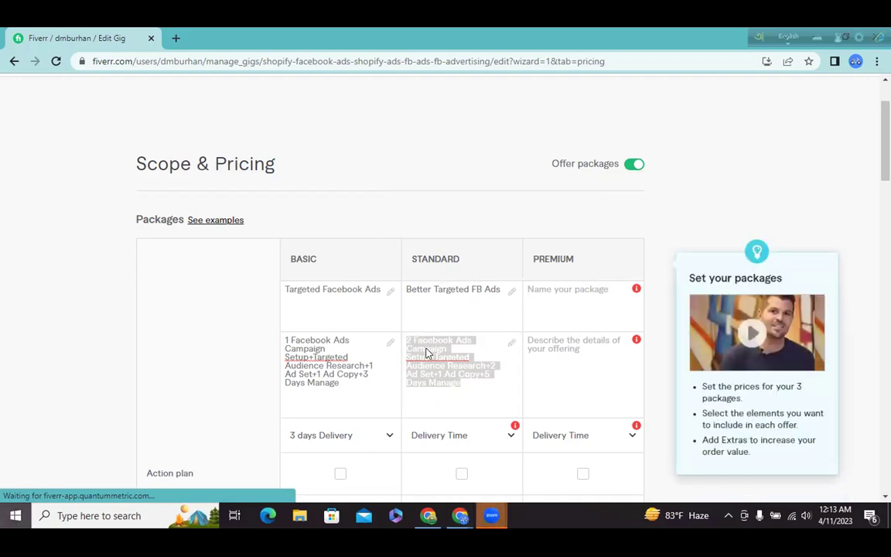
key(super)
click(464, 380)
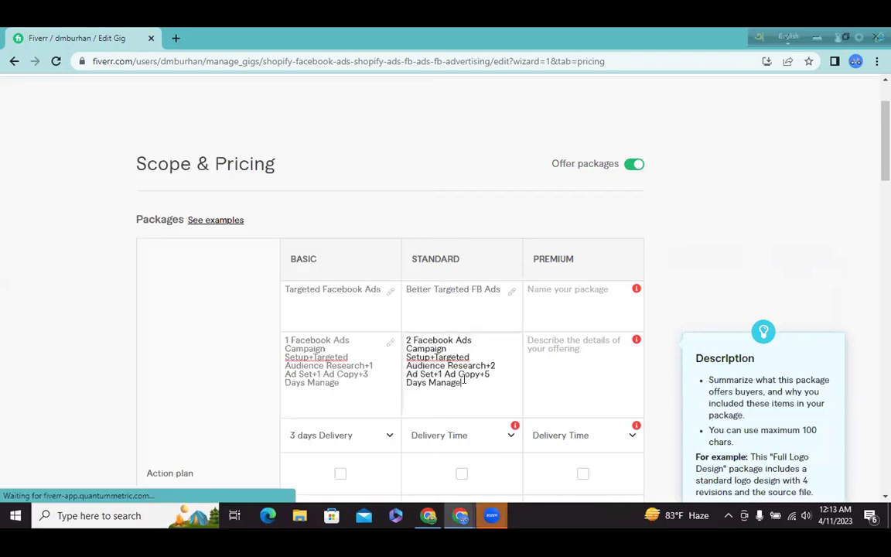
triple_click(408, 340)
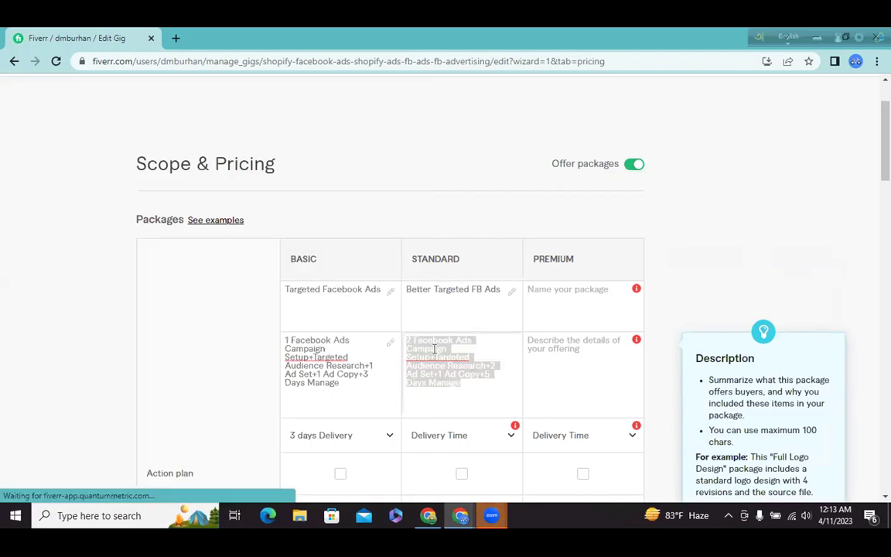
right_click(435, 350)
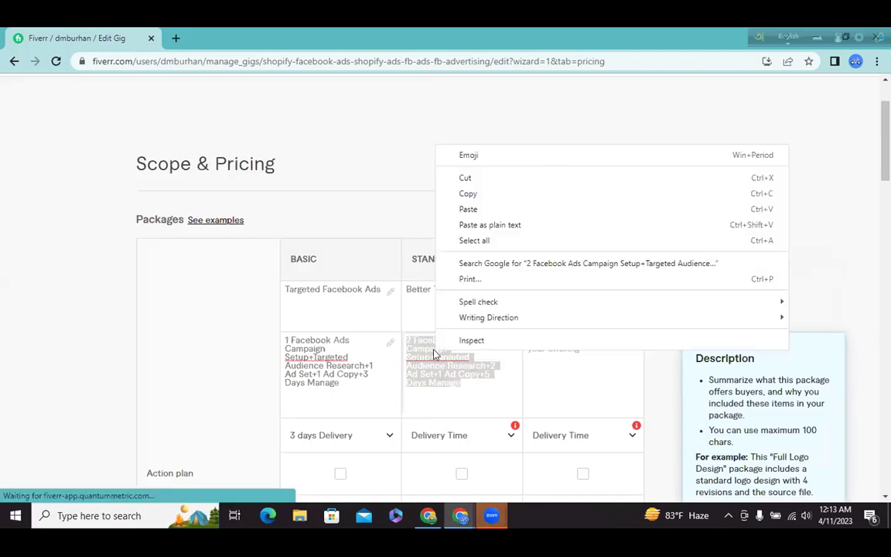
click(463, 197)
click(550, 350)
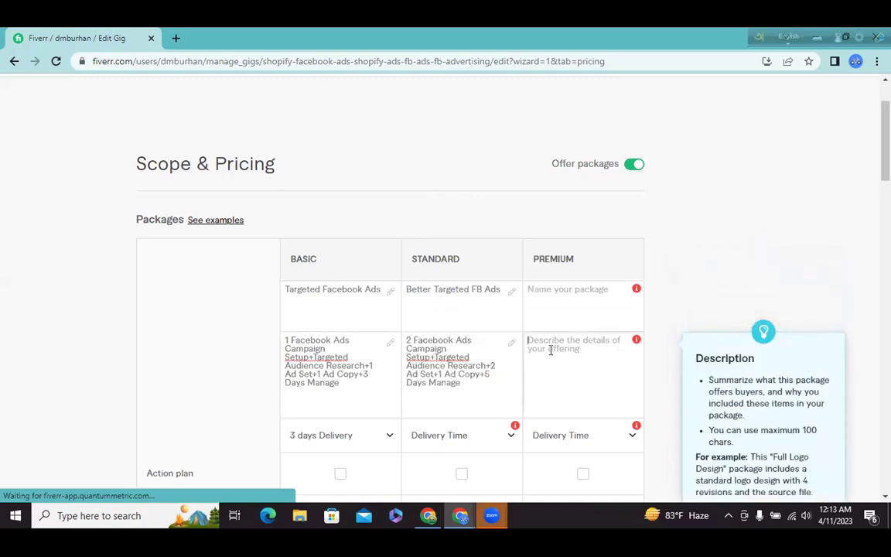
right_click(551, 350)
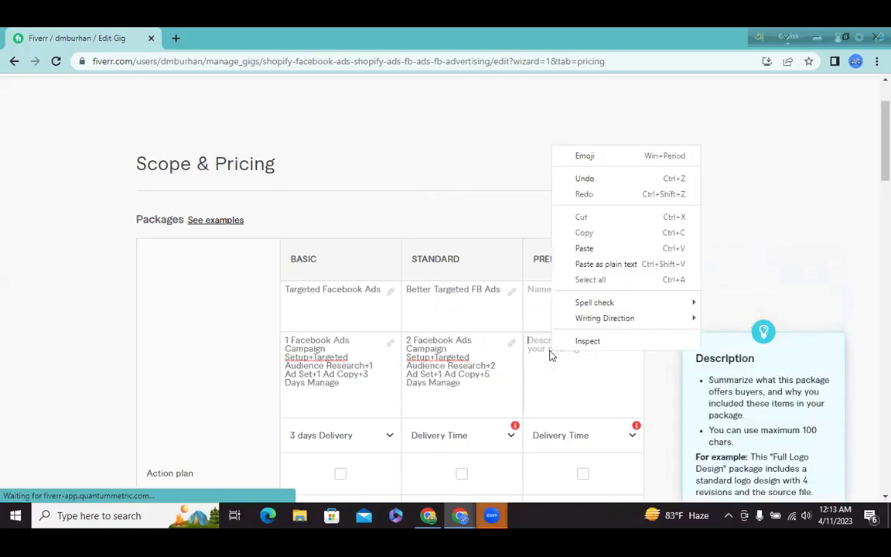
click(581, 249)
- Change the Premium package description to 3 Facebook Ads campaigns and 3 Ad Set
click(532, 341)
key(BackSpace)
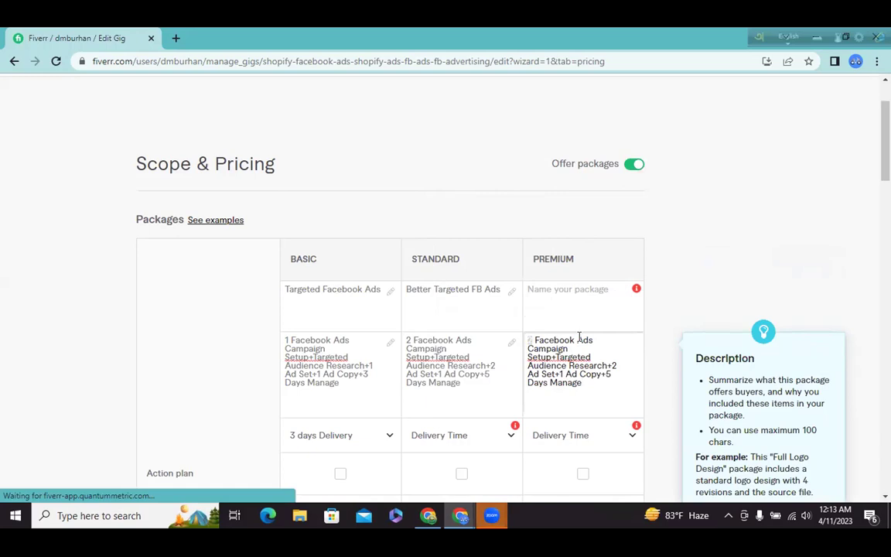
text(3)
key(BackSpace)
text(3)
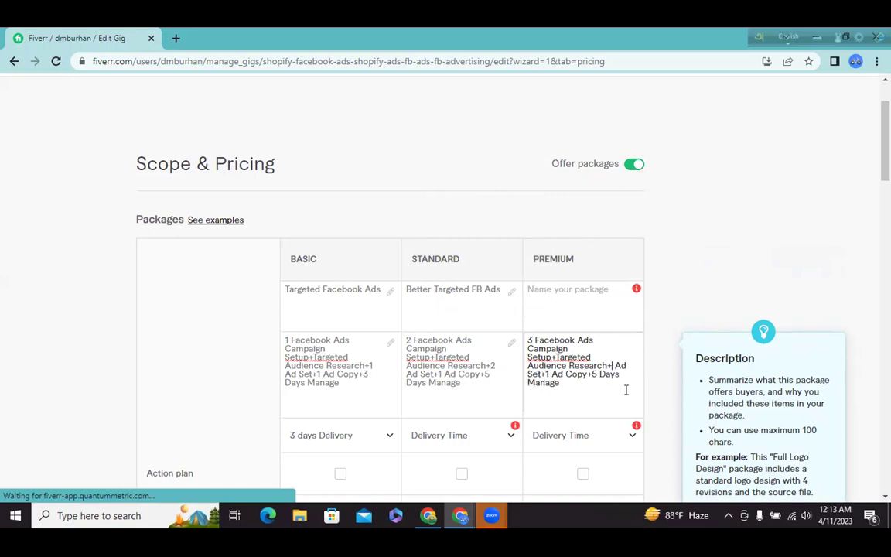
- Set the Premium package description to 4 Ad Copy and a 7-day management period
click(563, 373)
key(BackSpace)
text(4)
click(610, 379)
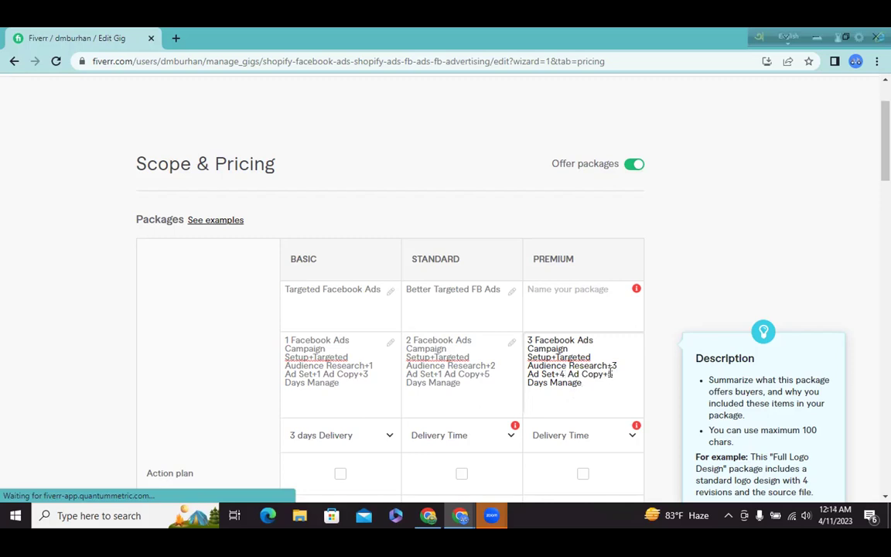
click(612, 373)
key(BackSpace)
text(7)
- Name the Premium package "Highly Targgeted FB Ads"
click(559, 302)
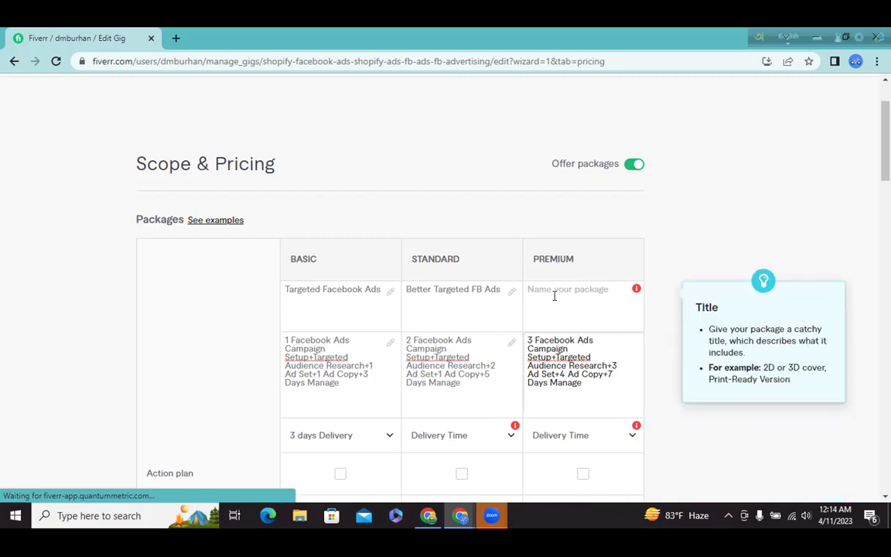
text(High)
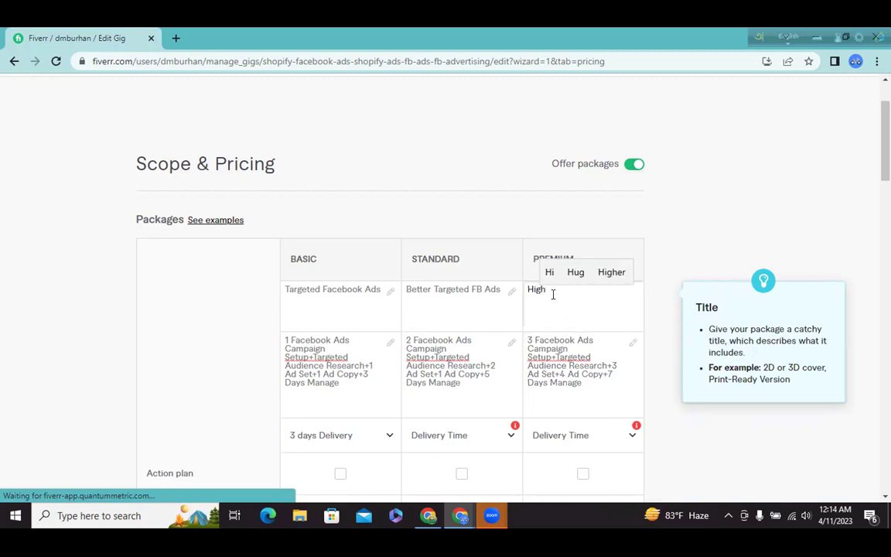
text(ely)
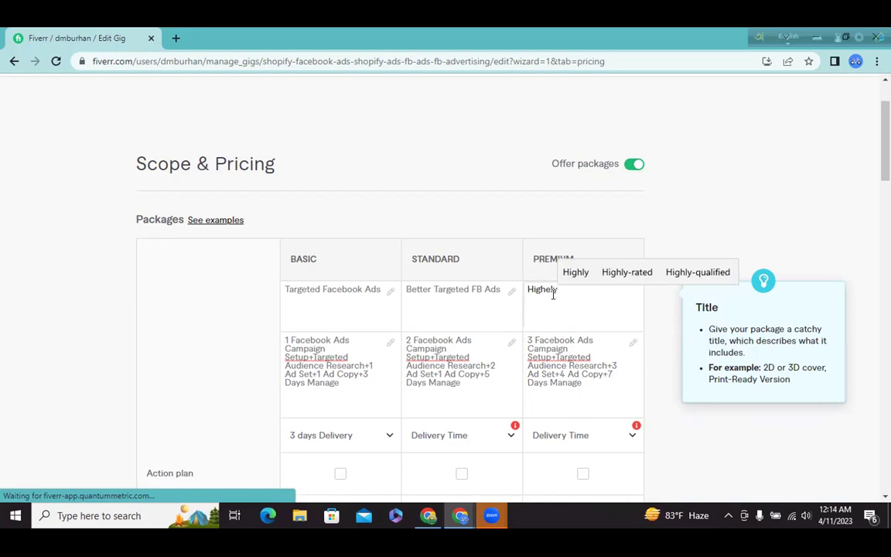
click(575, 273)
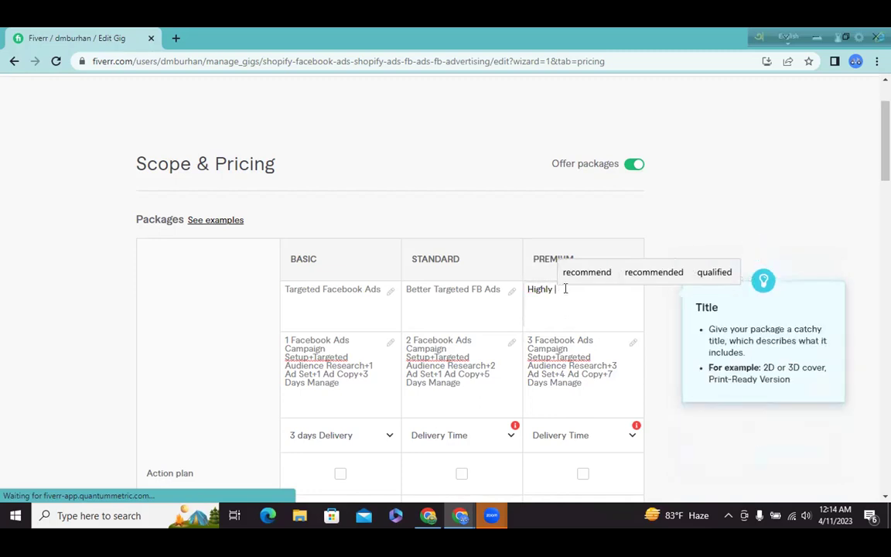
text(Targ)
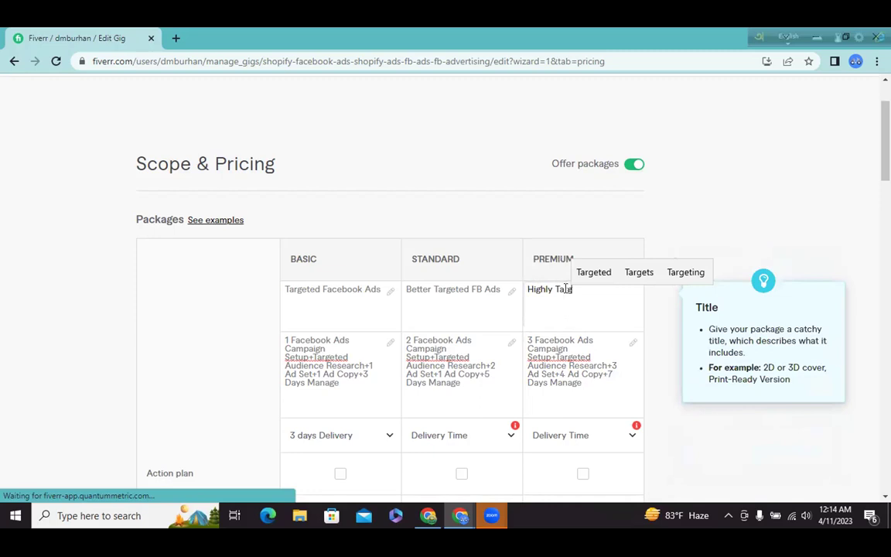
text(geted)
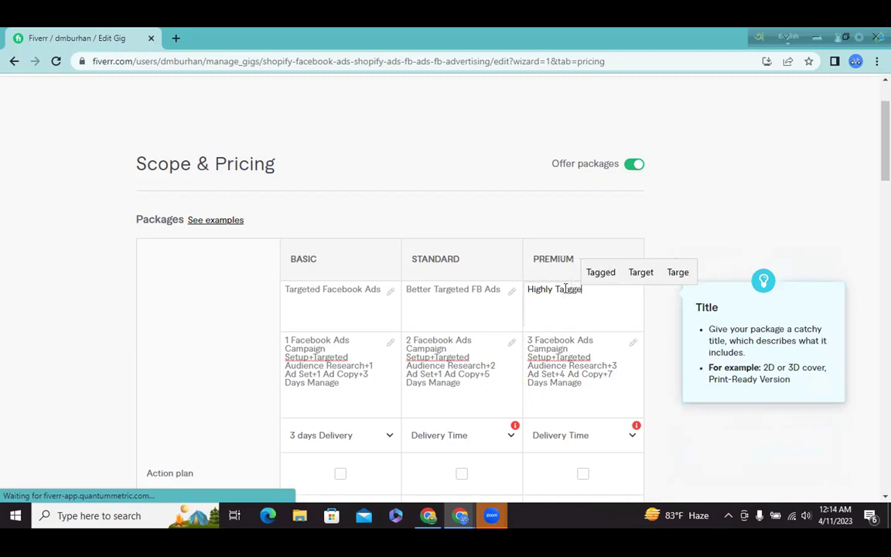
text(FB)
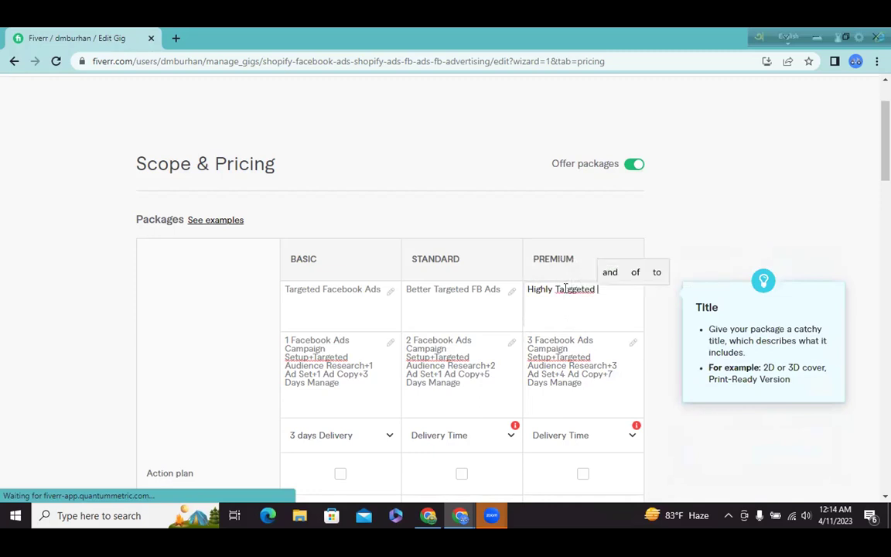
text( Ads)
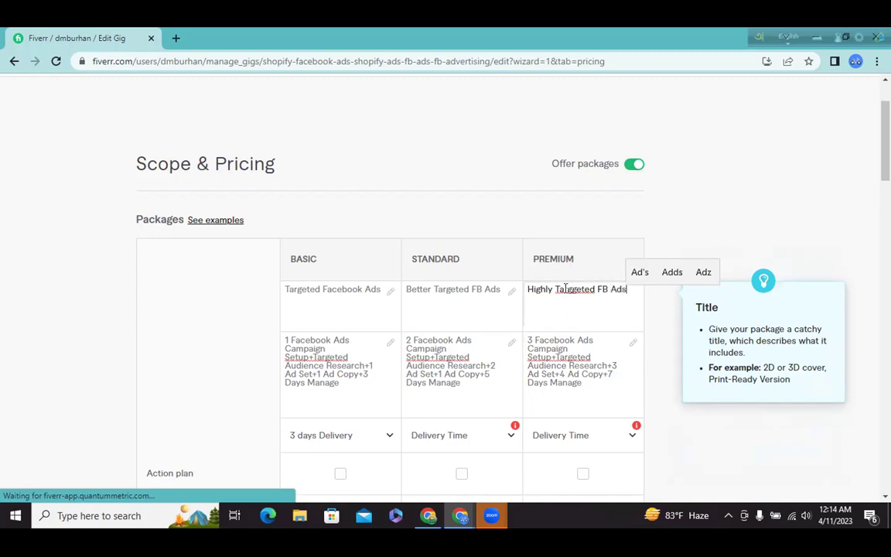
- Set the Standard package's delivery time to 5 days
scroll(521, 354, down, 1)
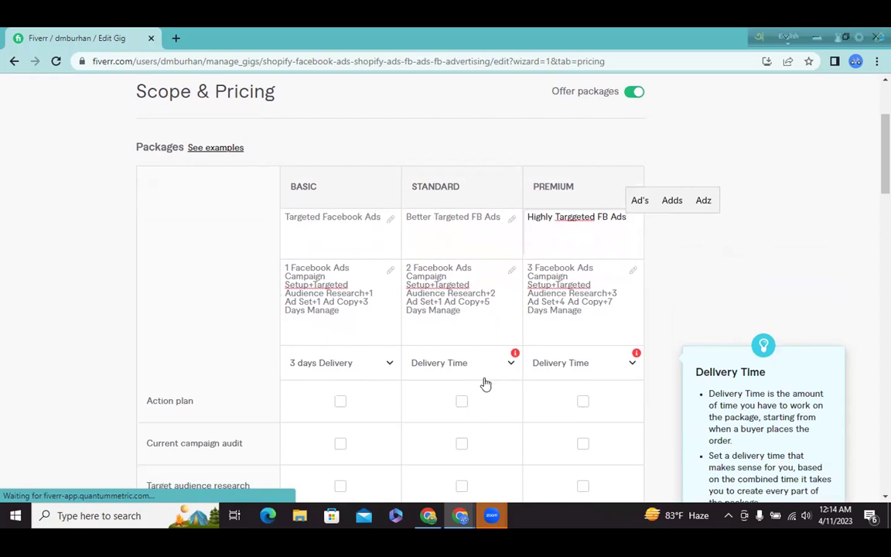
click(507, 369)
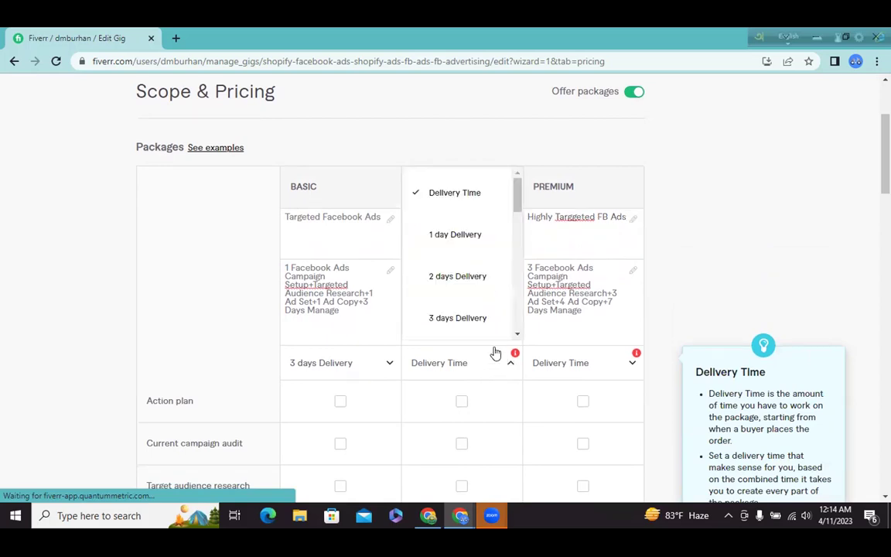
scroll(475, 301, down, 1)
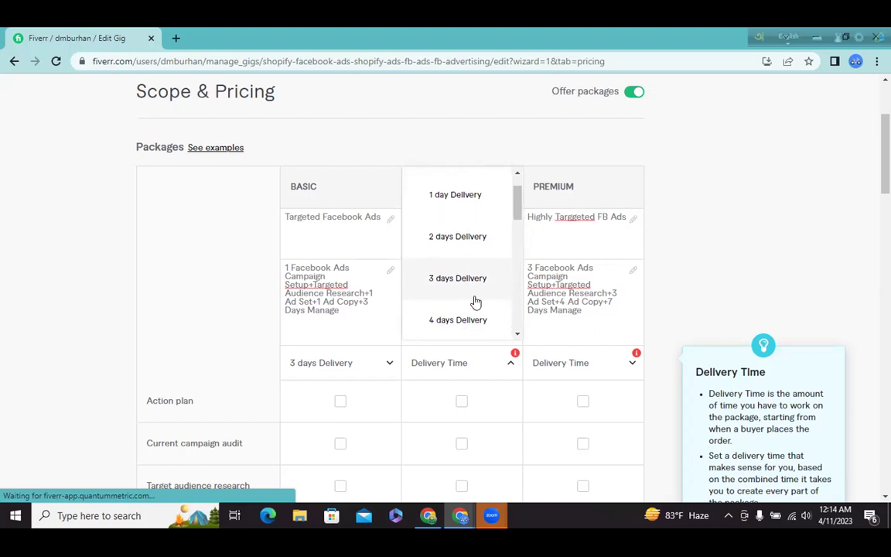
scroll(475, 302, down, 1)
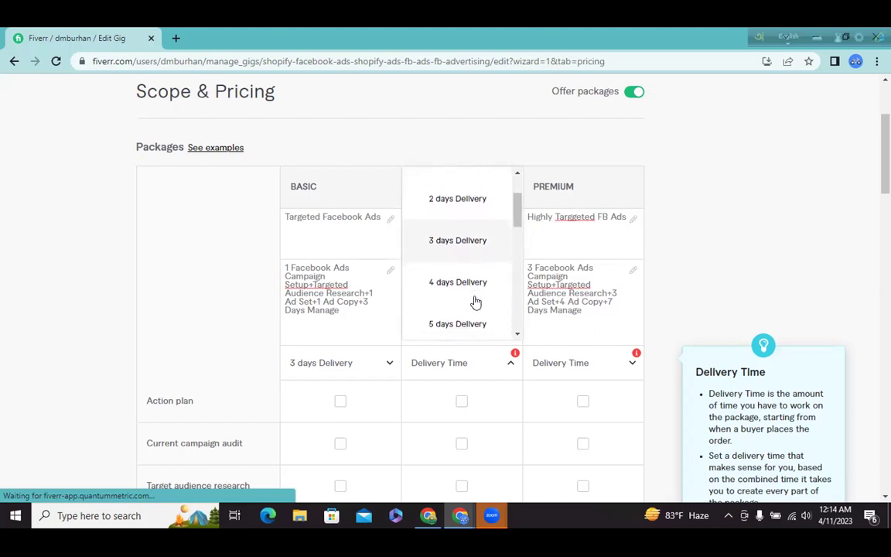
click(439, 317)
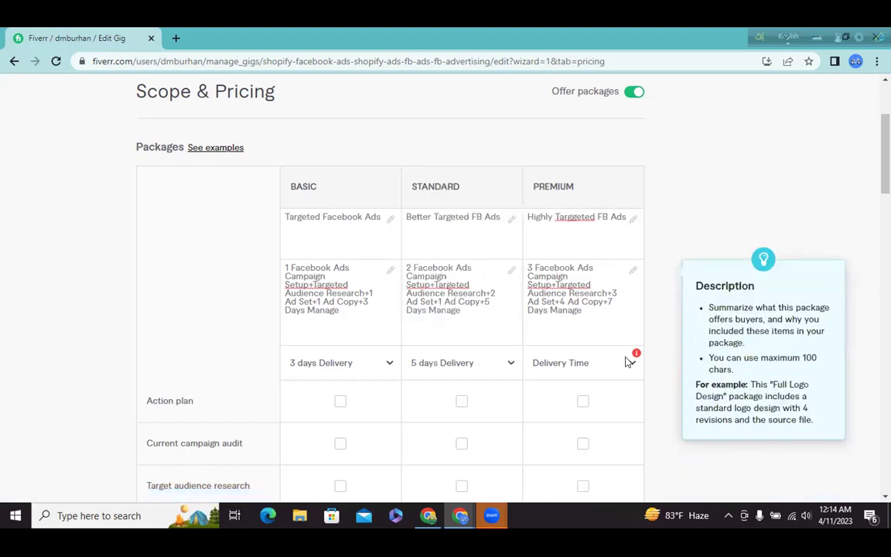
- Set the Premium package's delivery time to 7 days
click(626, 369)
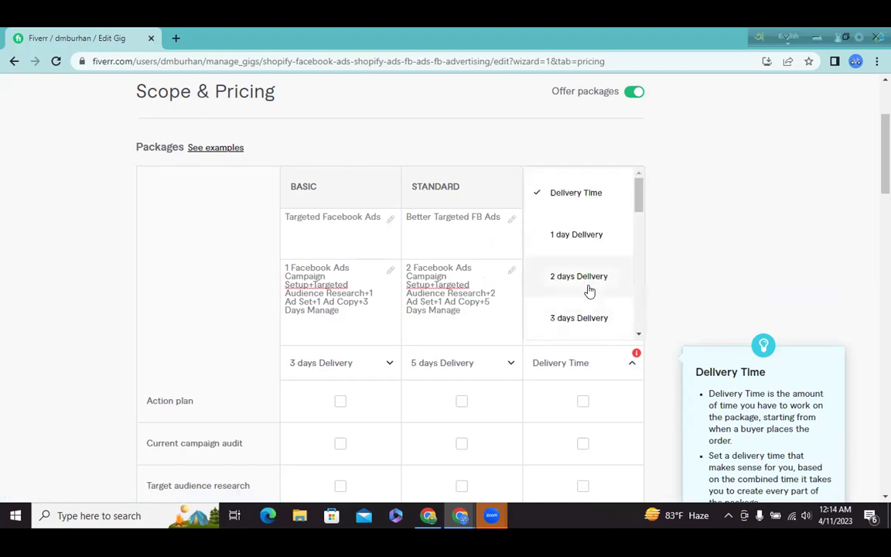
scroll(588, 292, down, 2)
scroll(590, 291, down, 2)
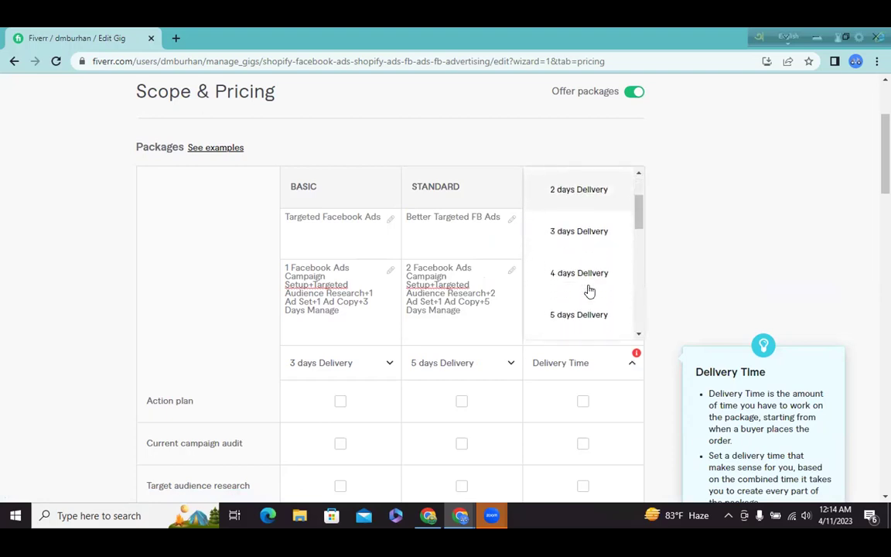
scroll(577, 311, down, 3)
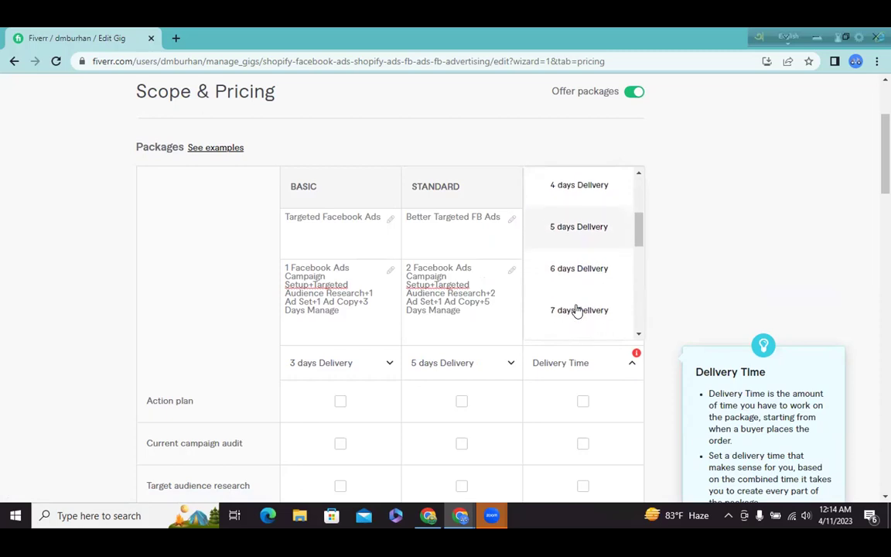
click(576, 310)
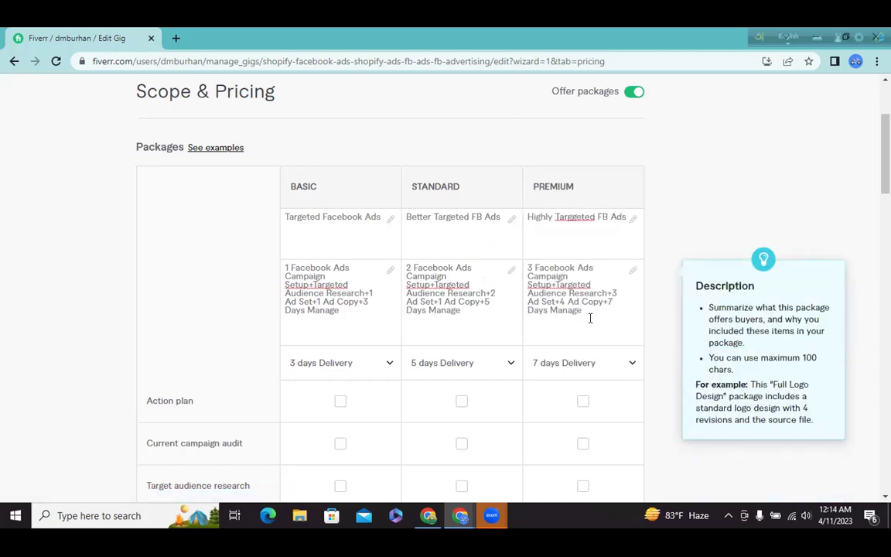
- Correct the misspelled word in the Premium package name to "Targeted"
click(570, 222)
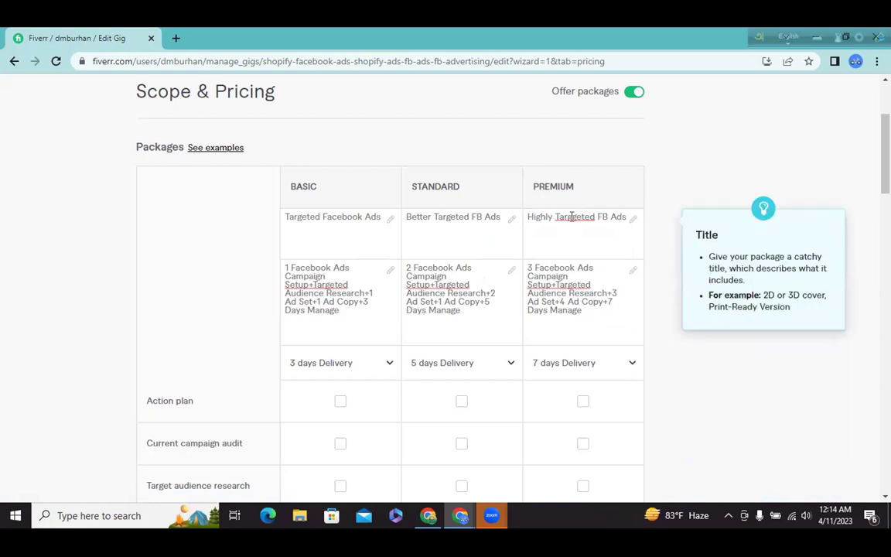
right_click(572, 217)
click(593, 225)
click(582, 277)
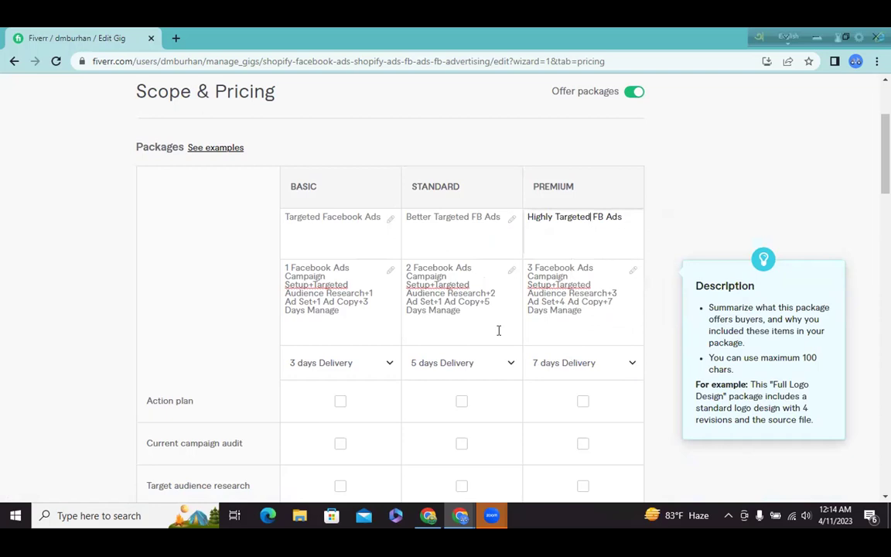
- Include the Action plan in the Basic, Standard and Premium packages
scroll(498, 330, down, 1)
mouse_move(341, 378)
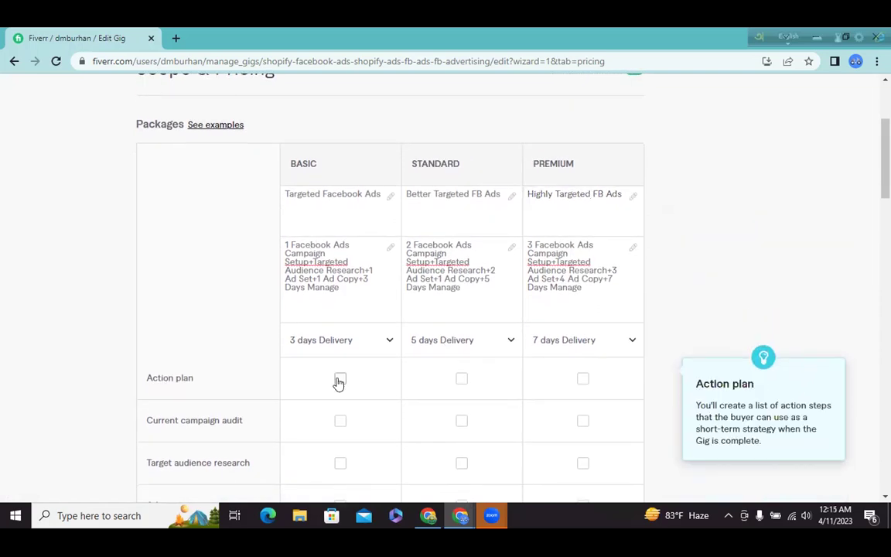
click(340, 379)
click(460, 379)
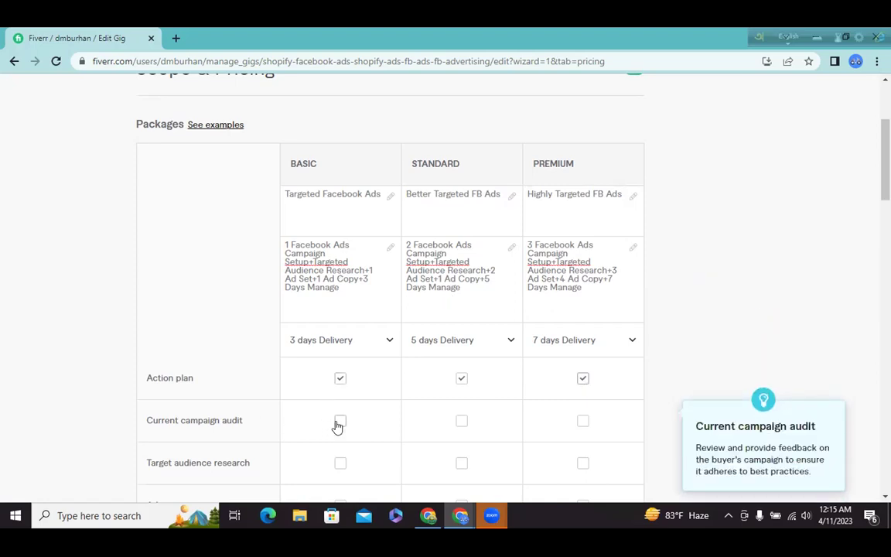
- Include Target audience research in the Basic, Standard and Premium packages
scroll(337, 427, down, 1)
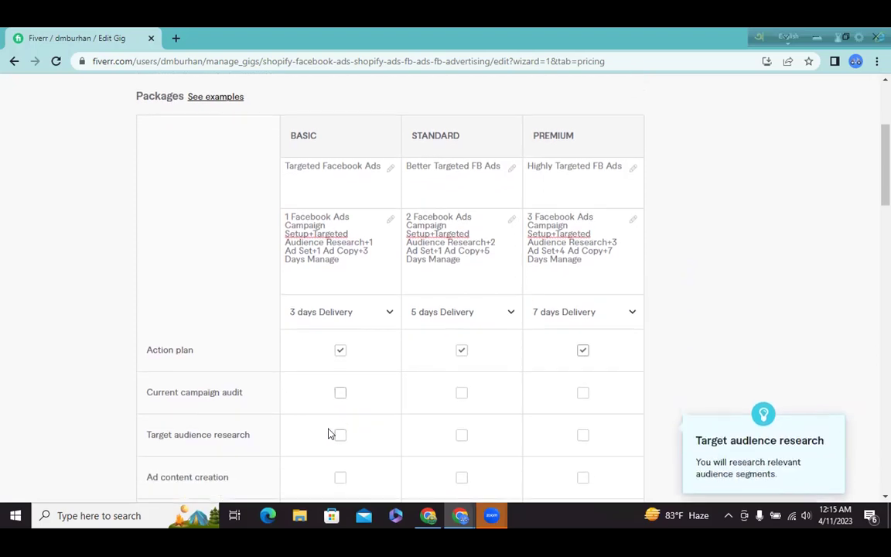
click(339, 436)
click(582, 438)
- Include Ad content creation in the Basic, Standard and Premium packages
scroll(417, 413, down, 1)
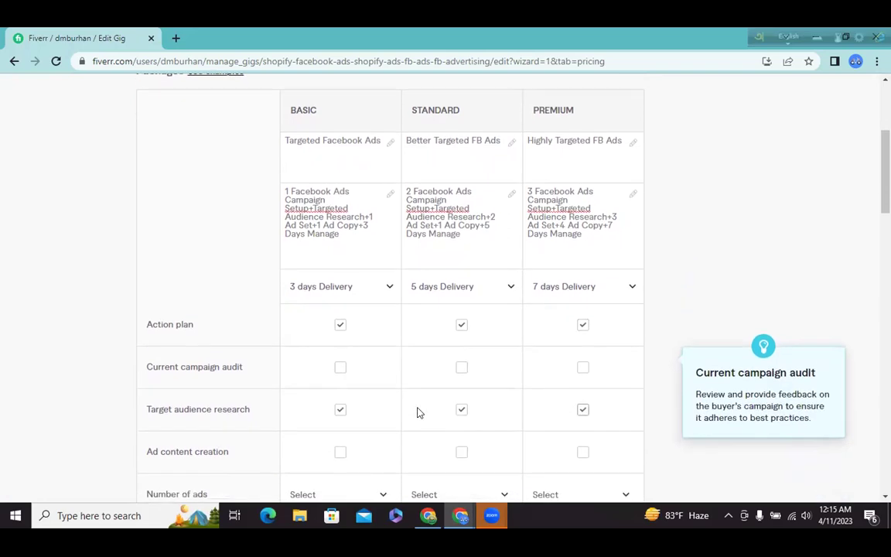
click(338, 434)
click(462, 437)
click(582, 438)
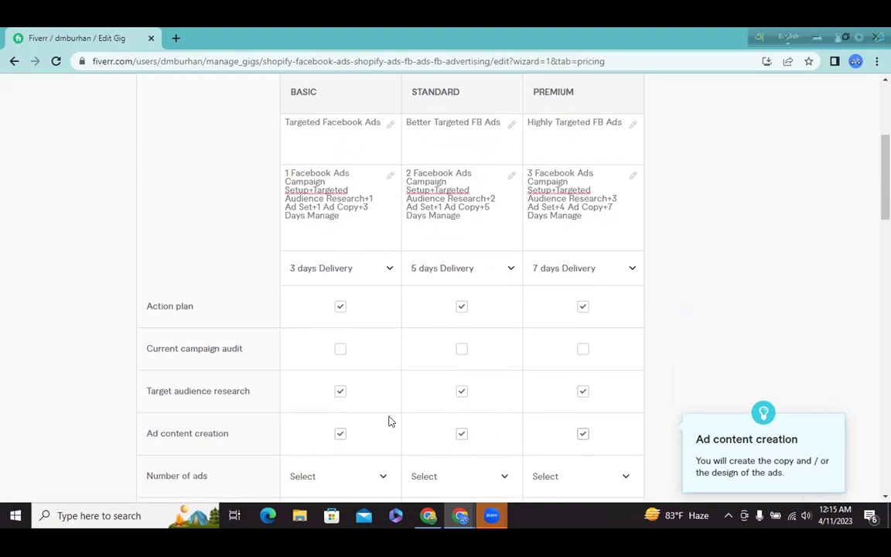
- Set the number of ads in the Basic package to 1
scroll(390, 421, down, 2)
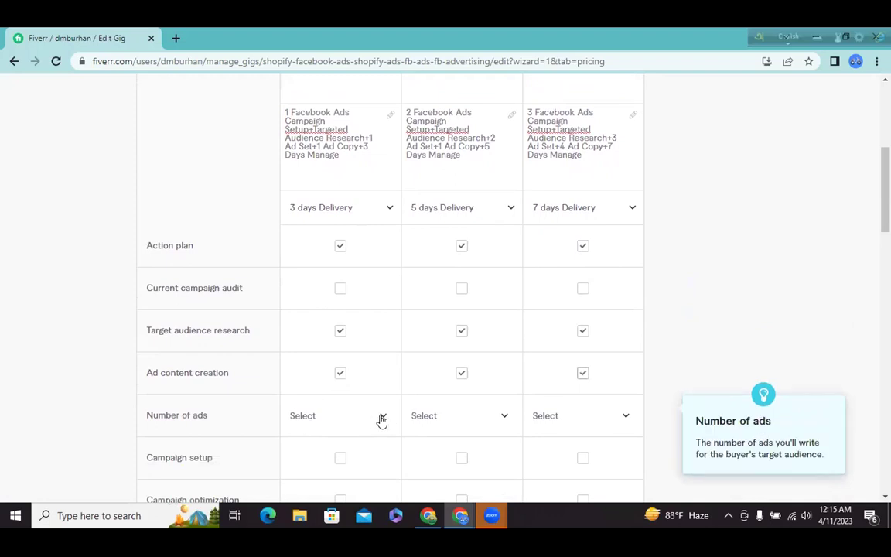
click(381, 418)
click(322, 288)
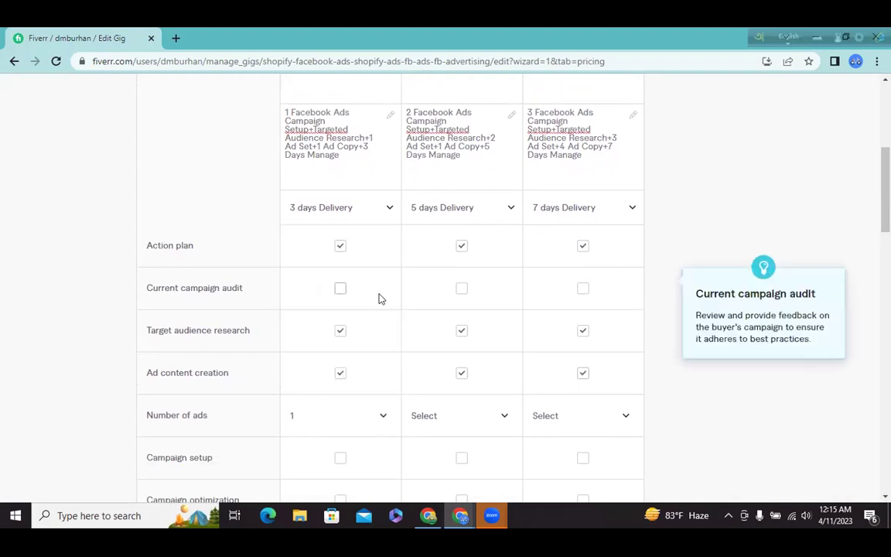
- Set the number of ads to 2 for the Standard package and 3 for the Premium package
click(502, 419)
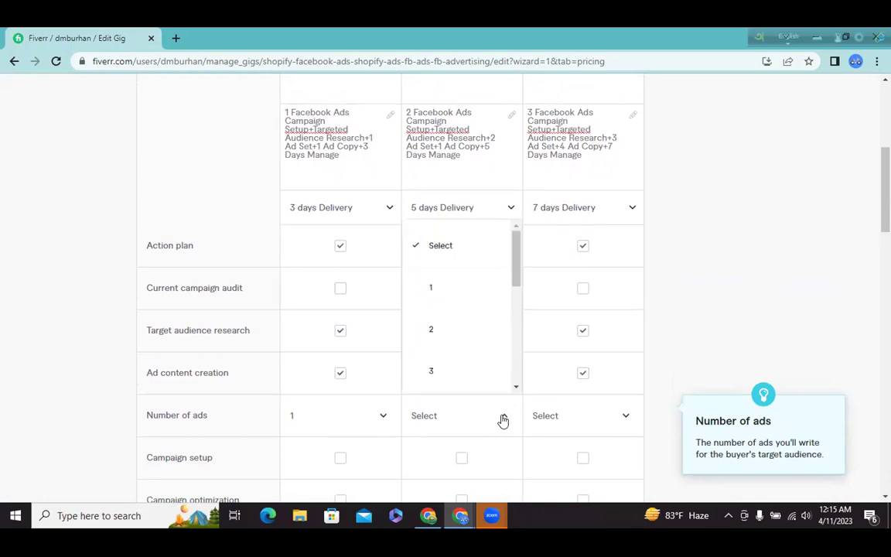
click(453, 334)
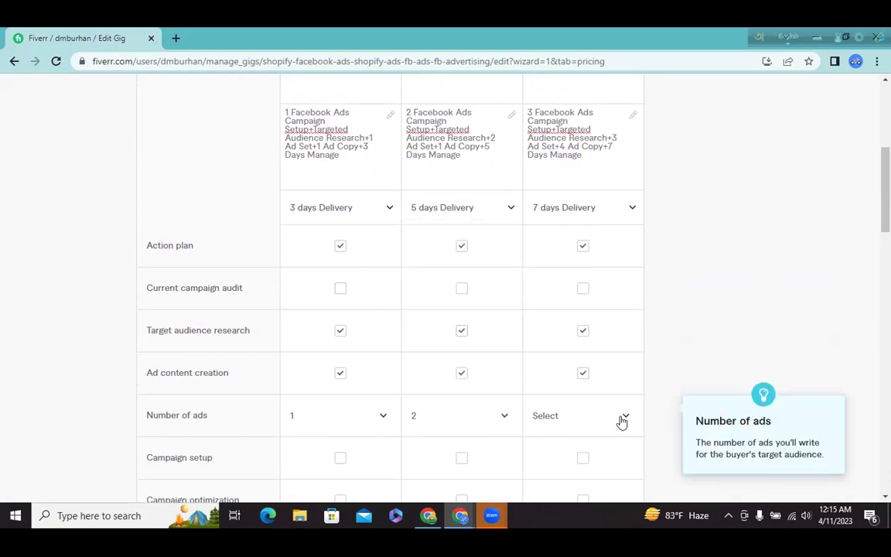
click(623, 421)
click(554, 369)
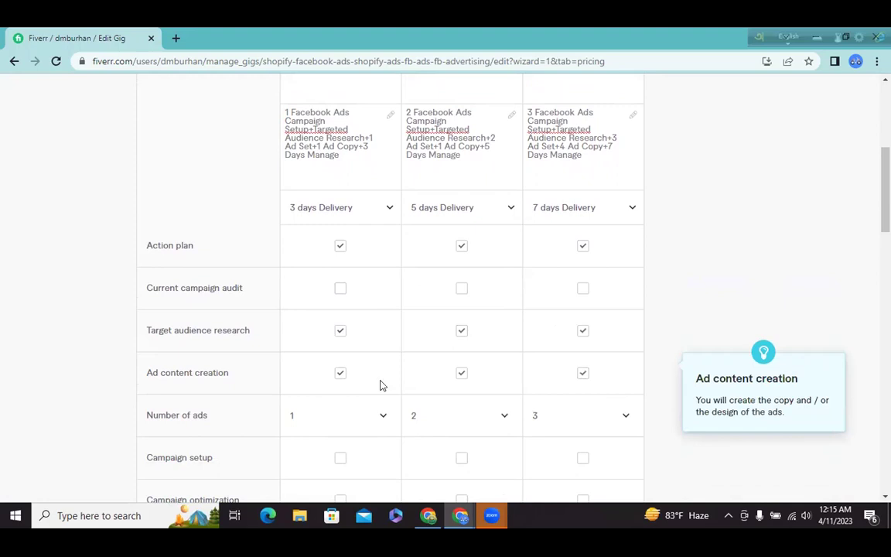
- Include Campaign setup in the Basic, Standard and Premium packages
scroll(338, 419, down, 1)
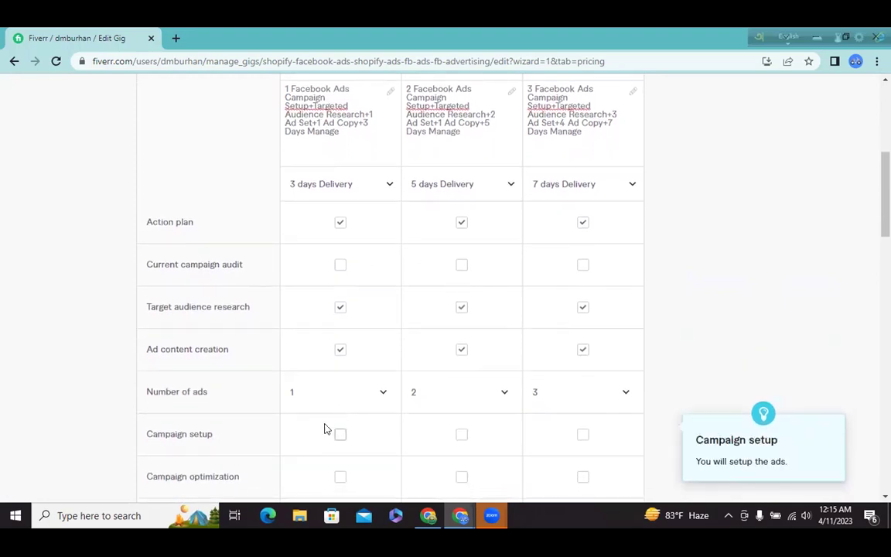
click(340, 435)
click(462, 435)
click(583, 435)
- Include Campaign optimization in the Basic, Standard and Premium packages
scroll(354, 425, down, 1)
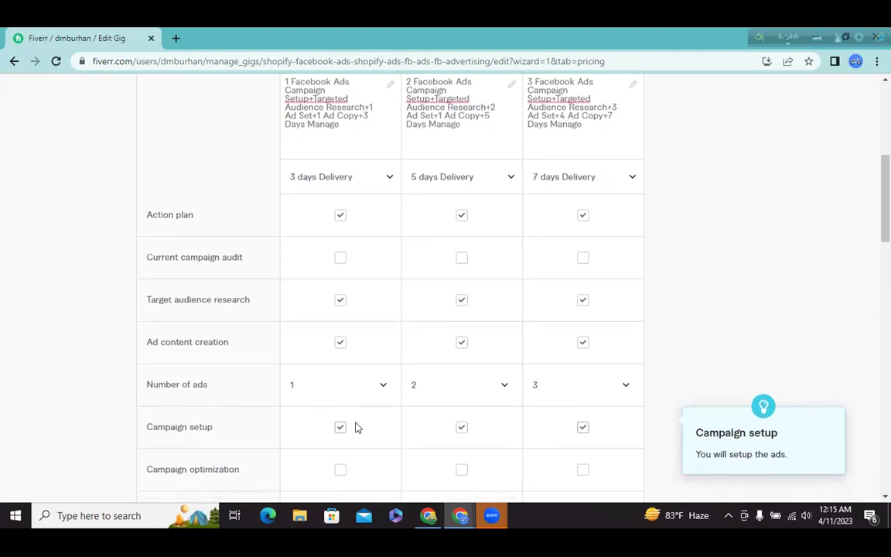
scroll(356, 428, down, 1)
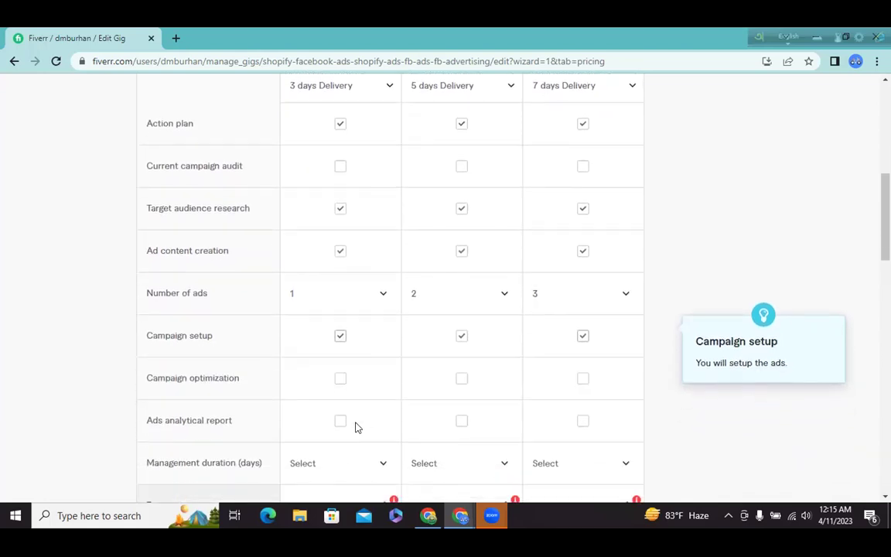
click(340, 381)
click(461, 380)
click(583, 379)
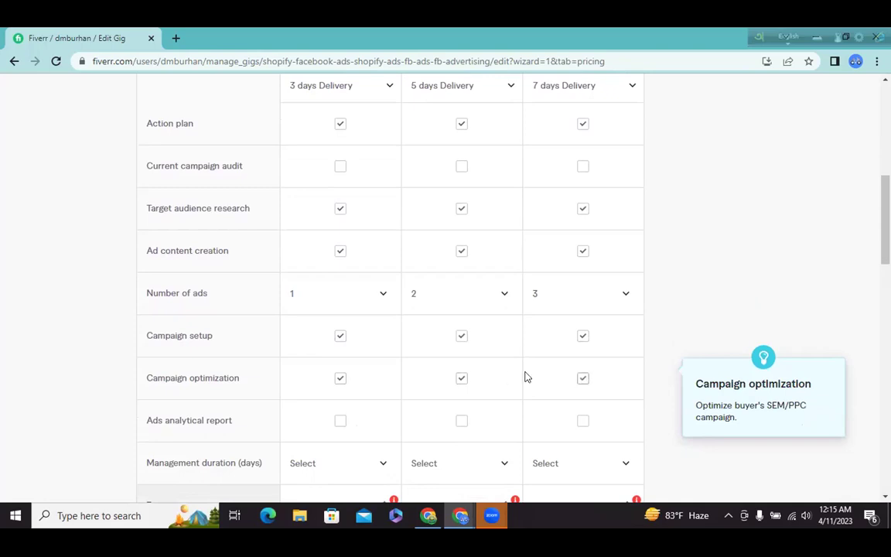
- Include the Ads analytical report in the Basic, Standard and Premium packages
click(340, 421)
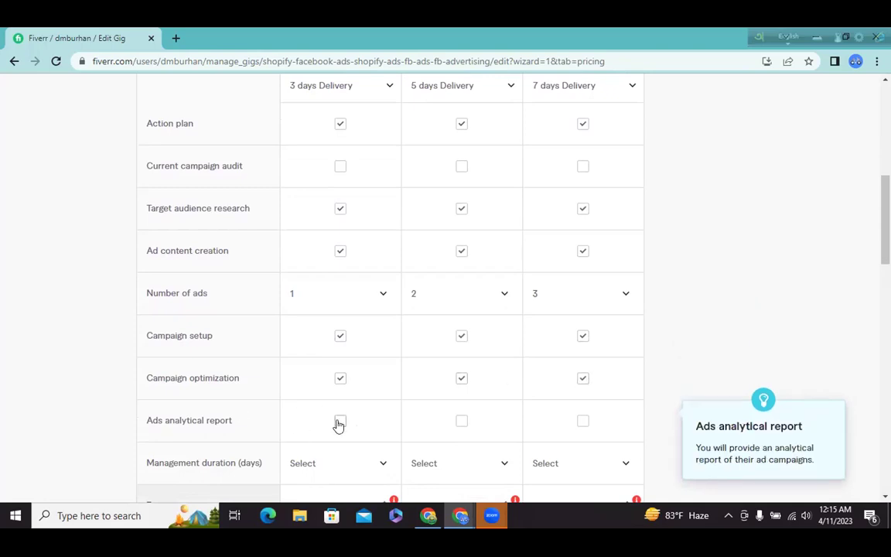
click(460, 422)
click(583, 421)
- Set the management duration to 3 days for Basic, 5 days for Standard and 7 days for Premium
scroll(424, 412, down, 1)
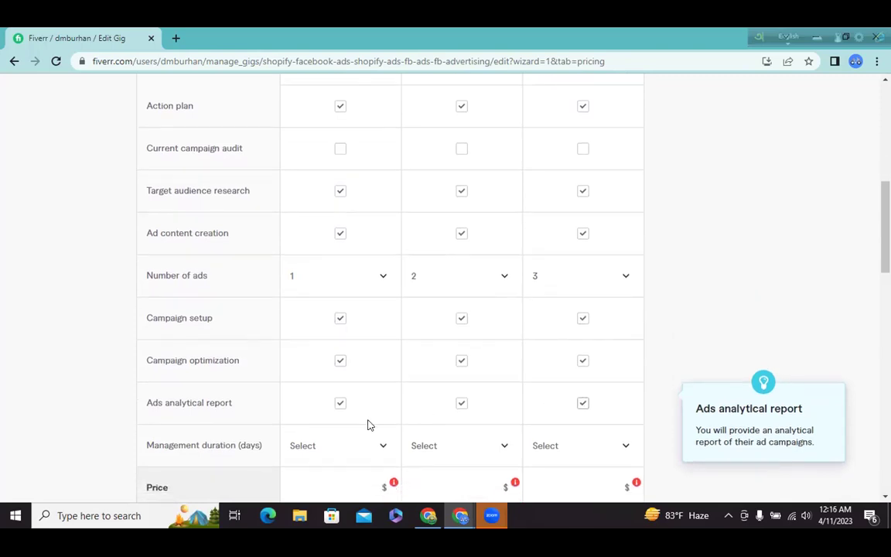
click(375, 446)
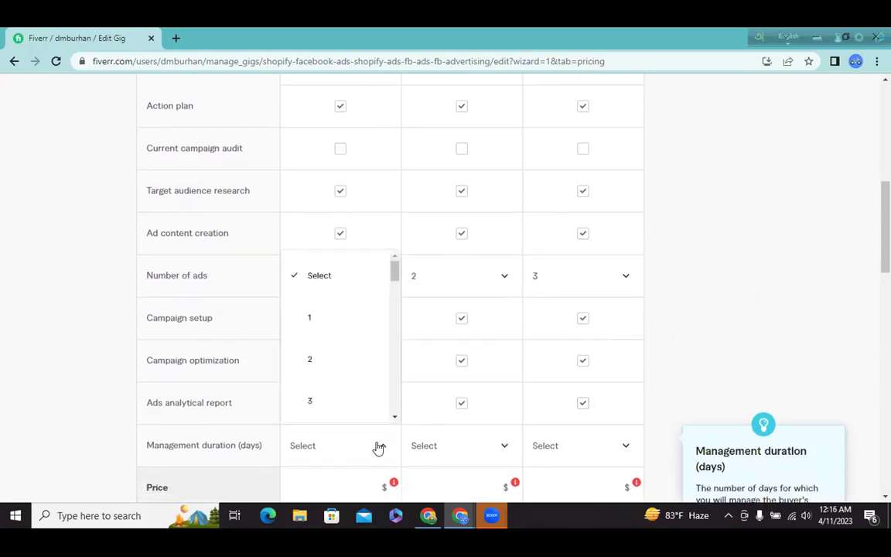
click(343, 396)
click(505, 447)
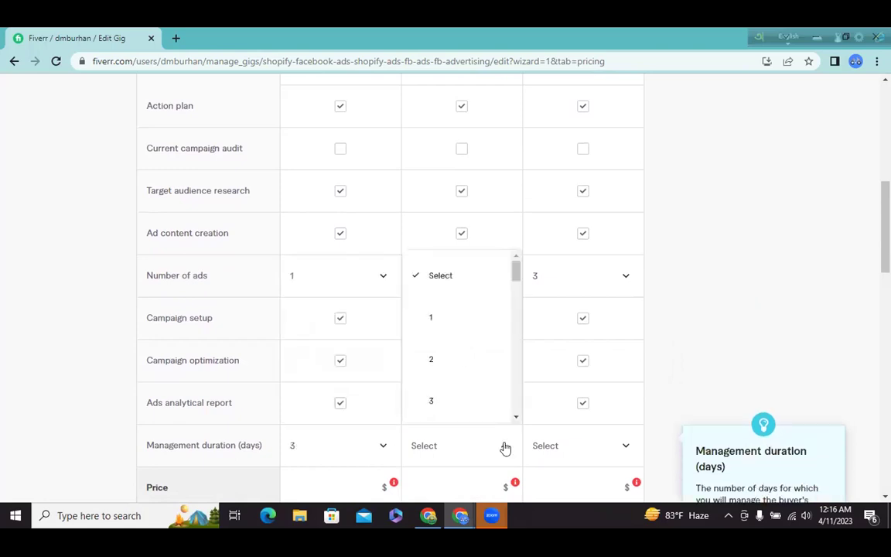
scroll(464, 371, down, 1)
scroll(464, 372, down, 2)
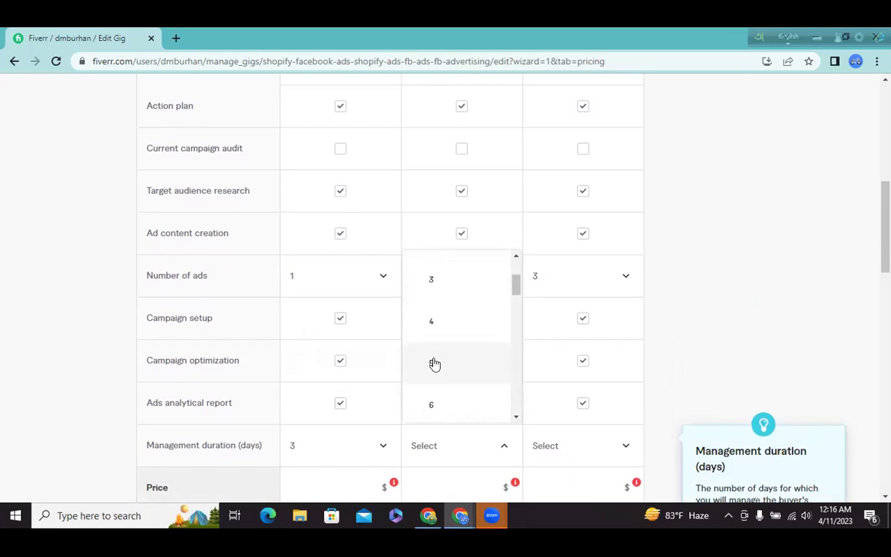
click(435, 364)
click(623, 449)
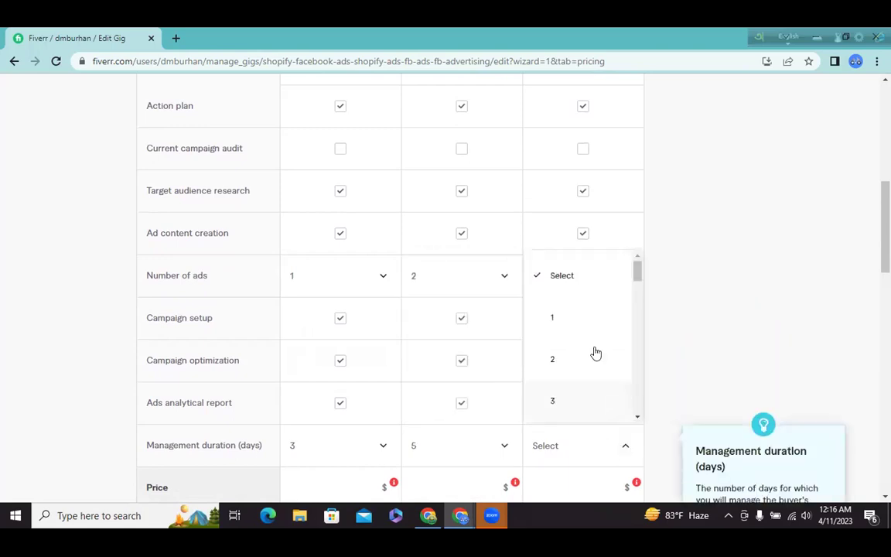
scroll(592, 349, down, 3)
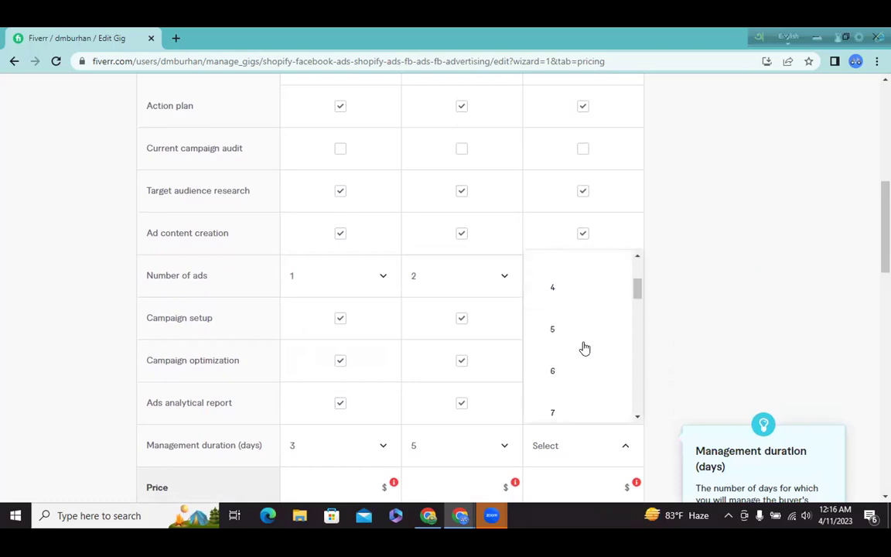
click(562, 403)
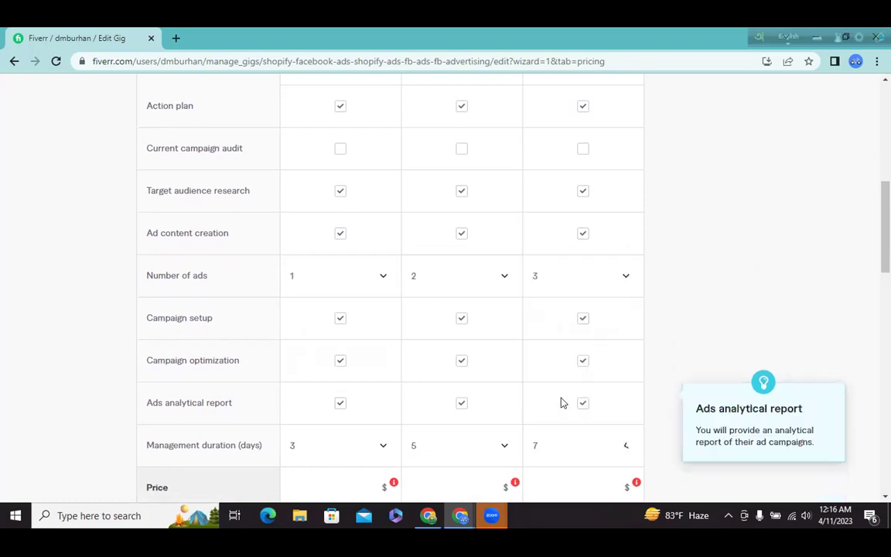
- Set the price of the Basic package to $20 and the Standard package to $60
scroll(670, 368, down, 1)
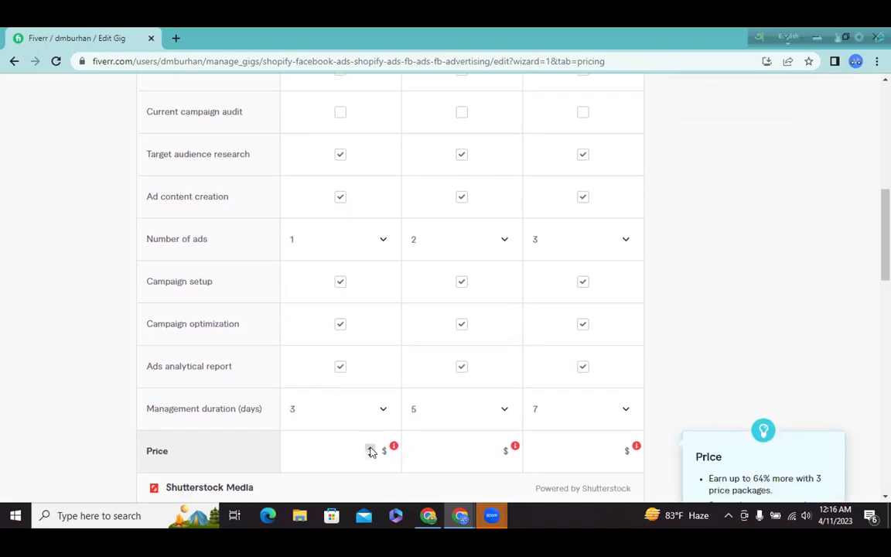
click(369, 451)
text(10)
click(489, 450)
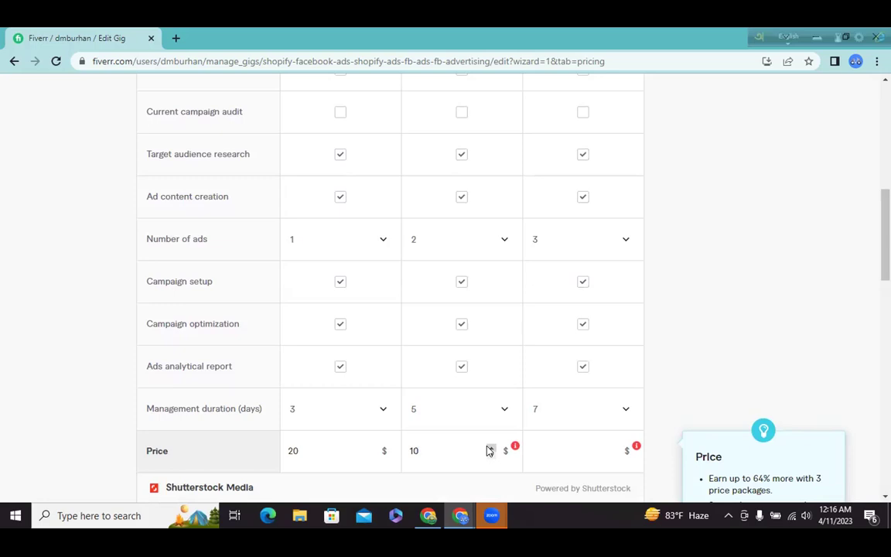
click(488, 448)
- Set the price of the Premium package to $100
click(610, 449)
text(5)
key(BackSpace)
text(20)
click(611, 448)
click(611, 448)
click(611, 448)
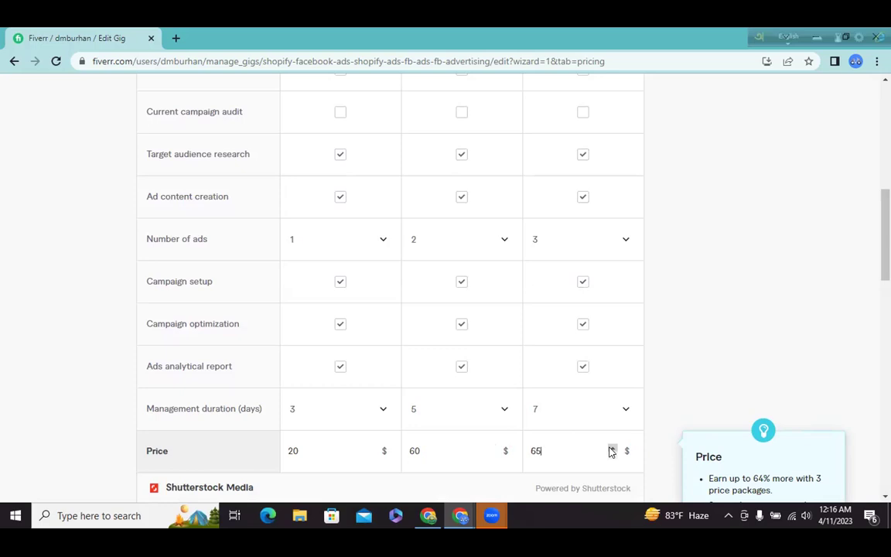
click(611, 448)
click(611, 448)
click(611, 447)
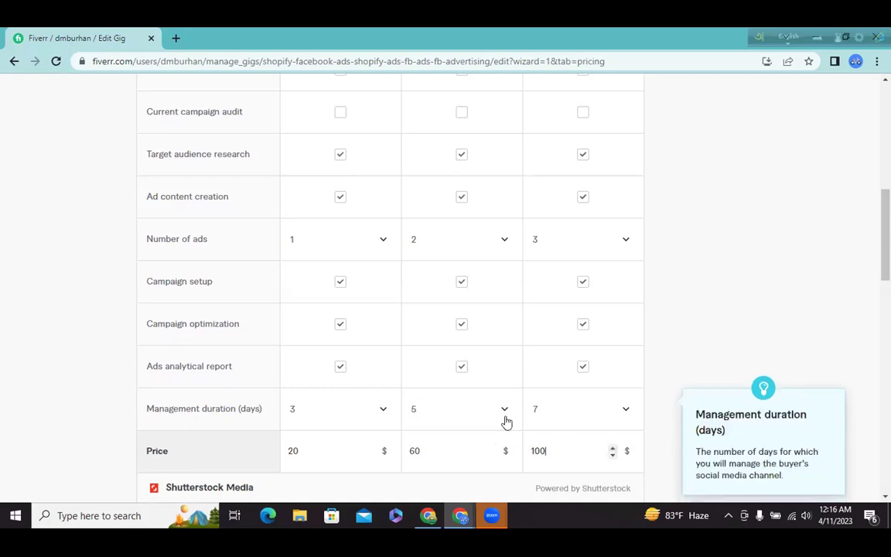
scroll(507, 422, down, 2)
scroll(507, 422, down, 2)
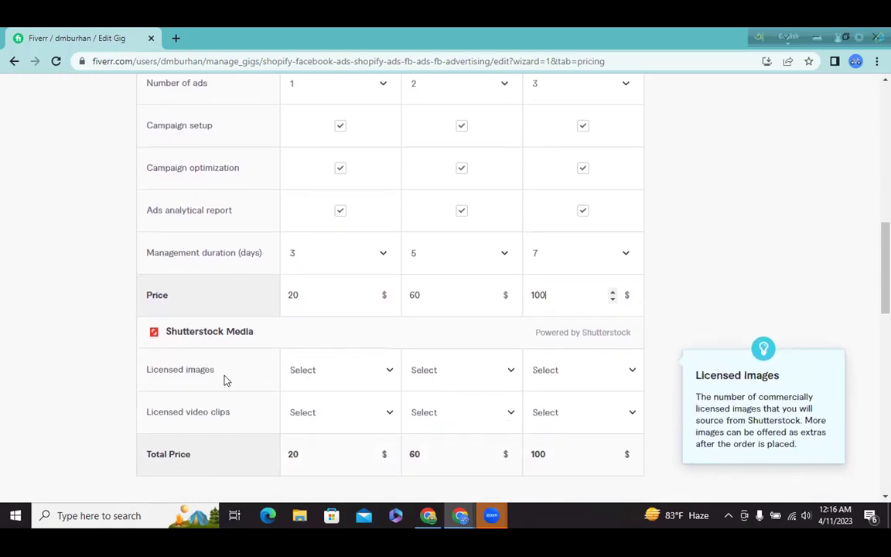
mouse_move(222, 331)
click(387, 371)
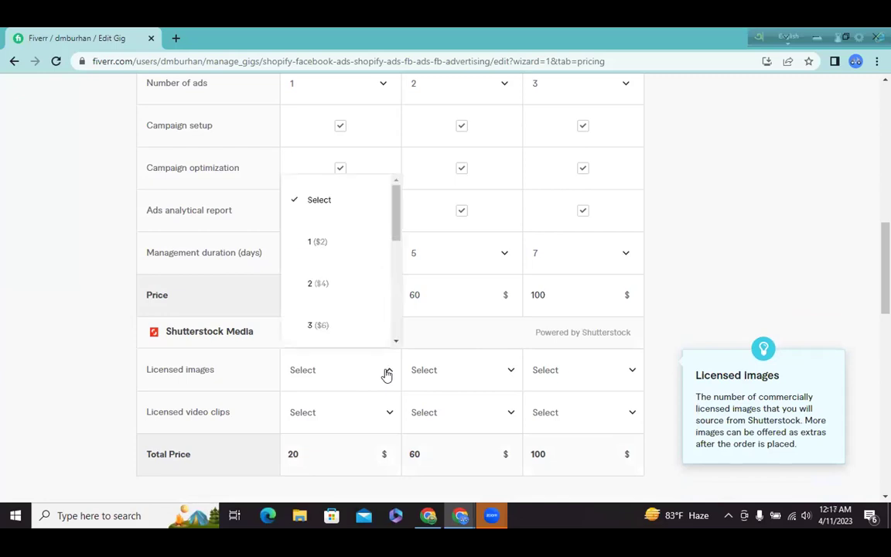
click(93, 343)
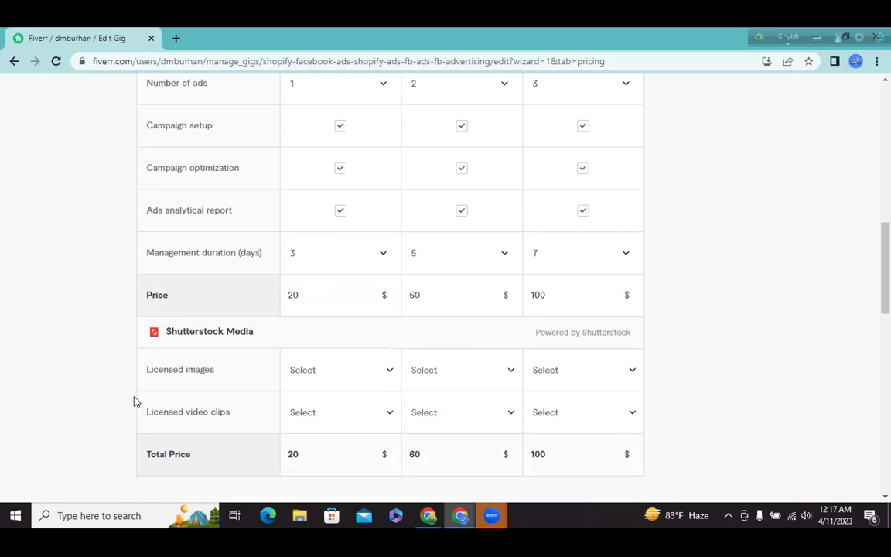
- Offer Extra fast delivery as an extra service, with Basic delivered in 1 day for an extra $10
scroll(134, 403, down, 1)
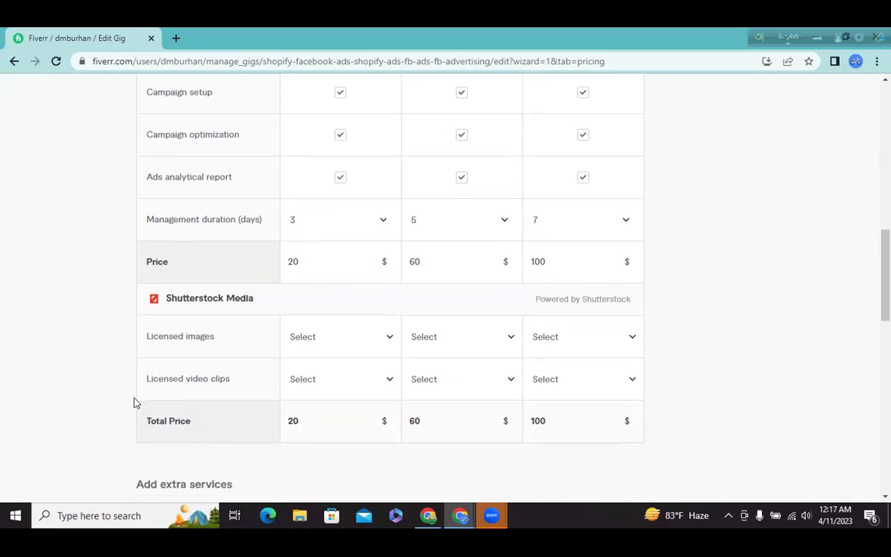
scroll(134, 402, down, 2)
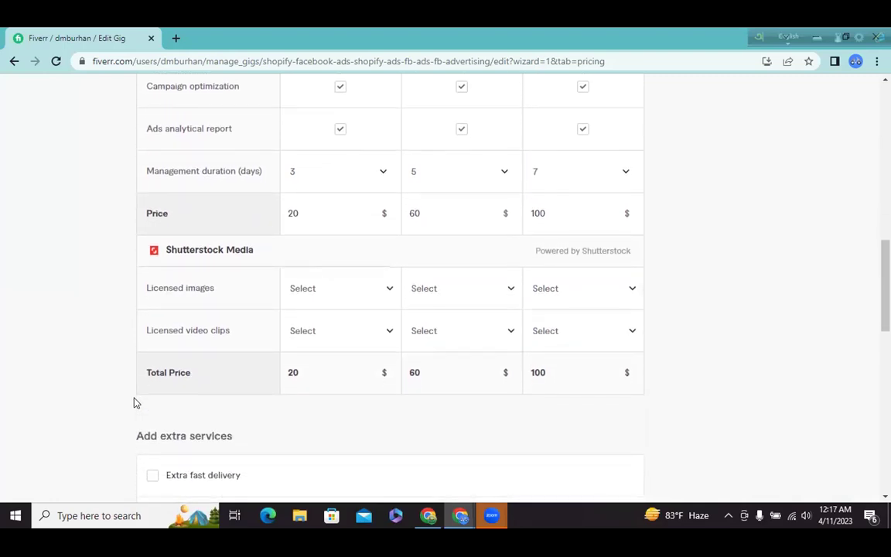
scroll(134, 402, down, 1)
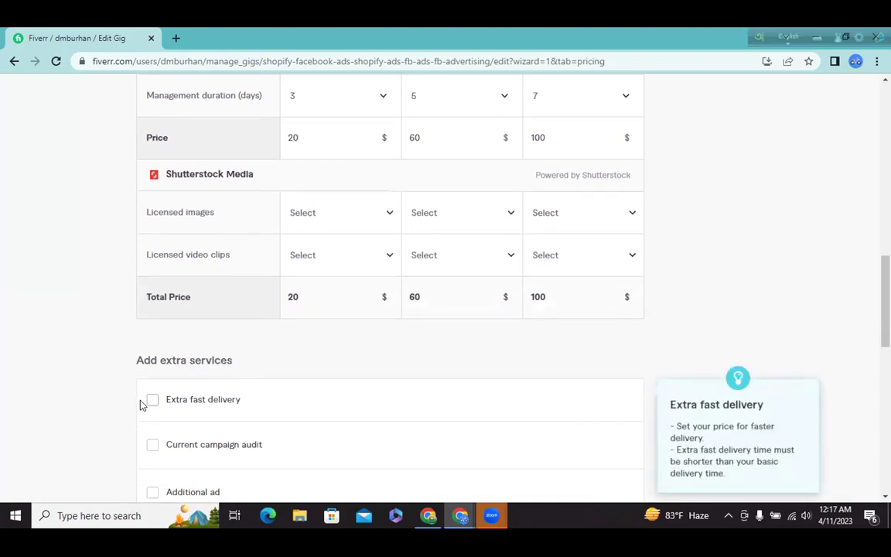
click(153, 401)
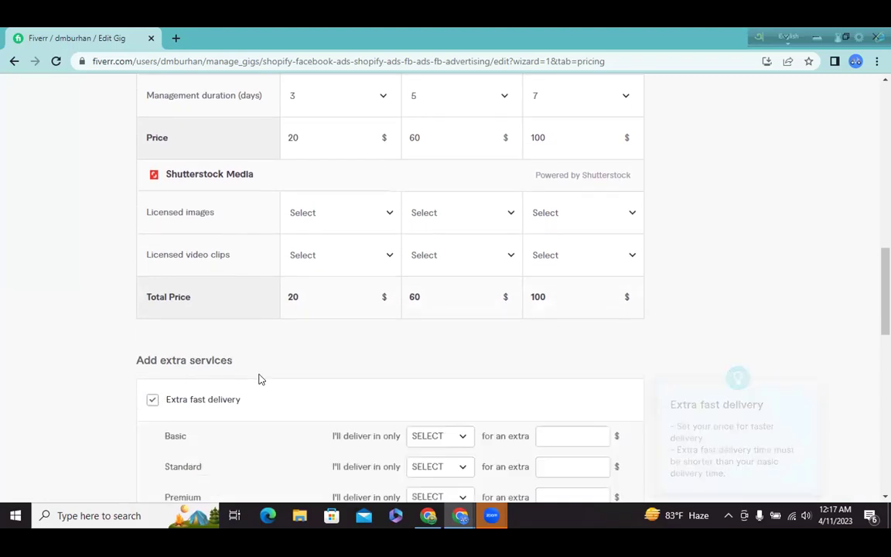
scroll(259, 379, down, 1)
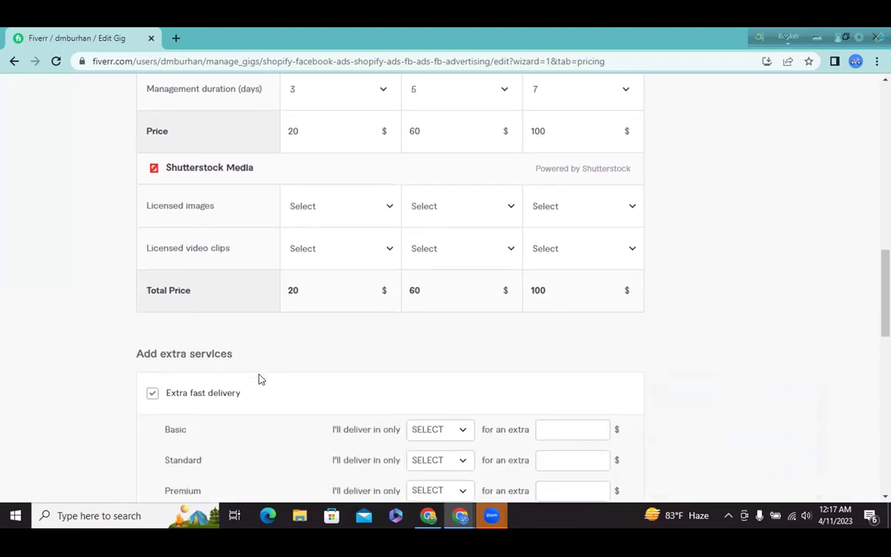
click(460, 423)
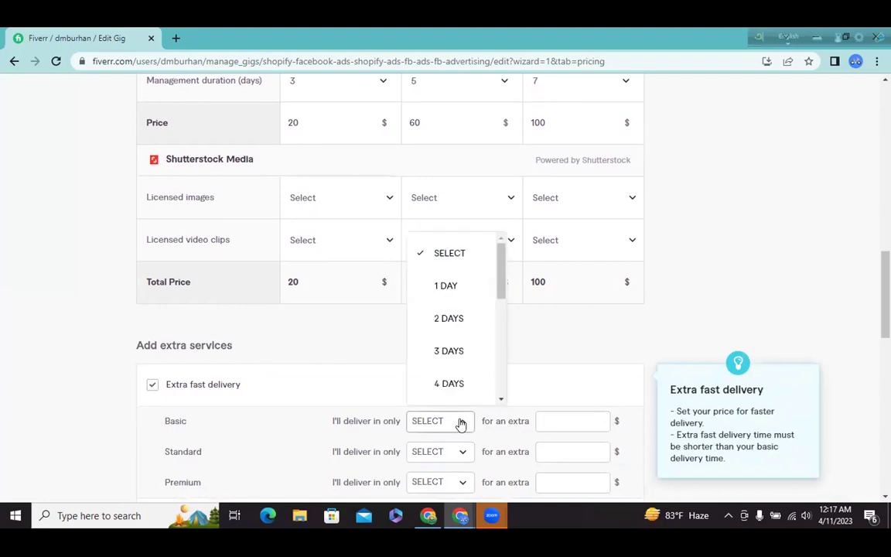
click(447, 286)
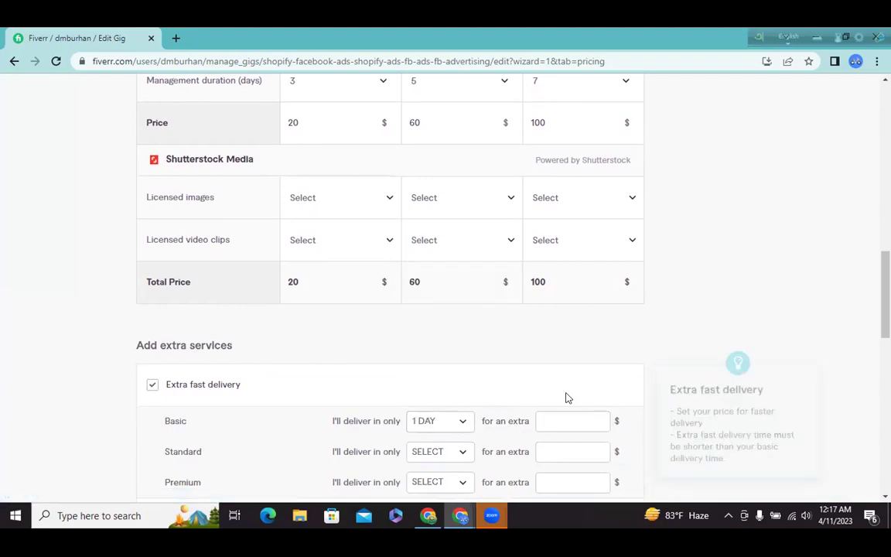
click(557, 422)
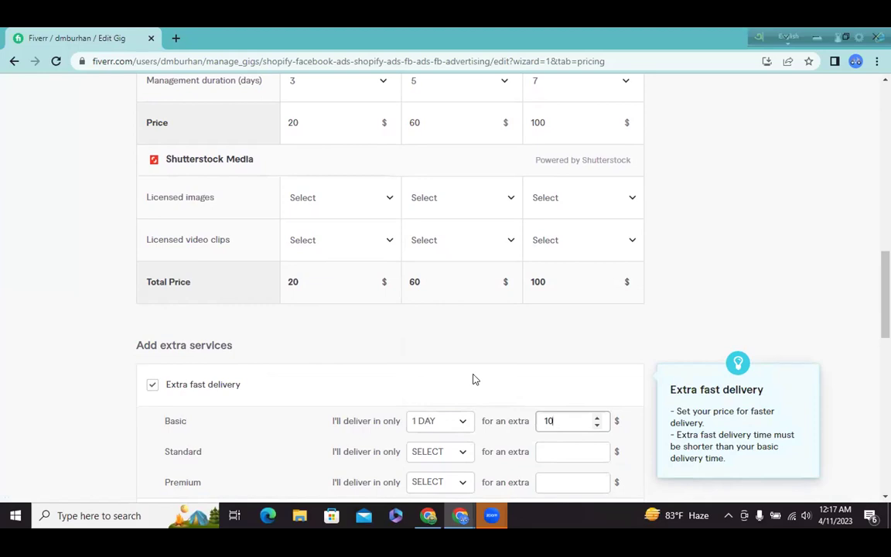
- Set the Standard package's extra fast delivery to 2 days for an extra $20
scroll(474, 379, down, 1)
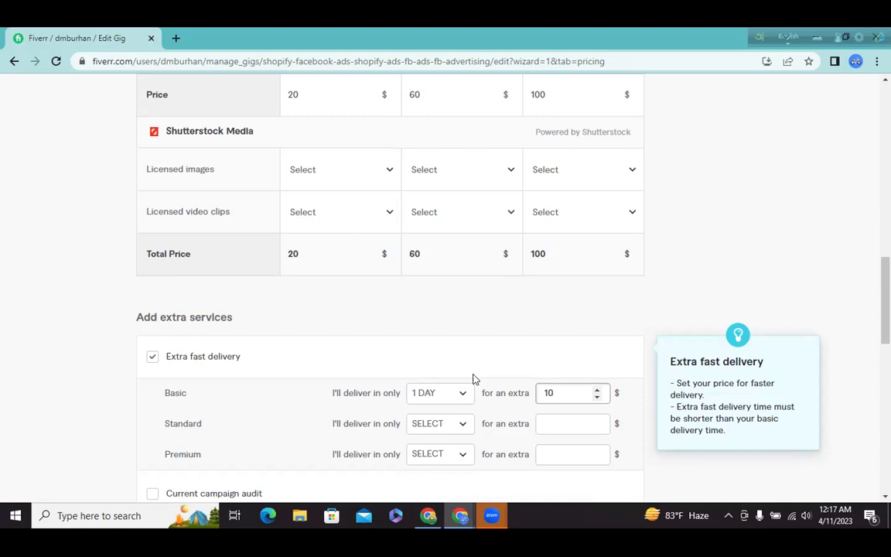
click(456, 424)
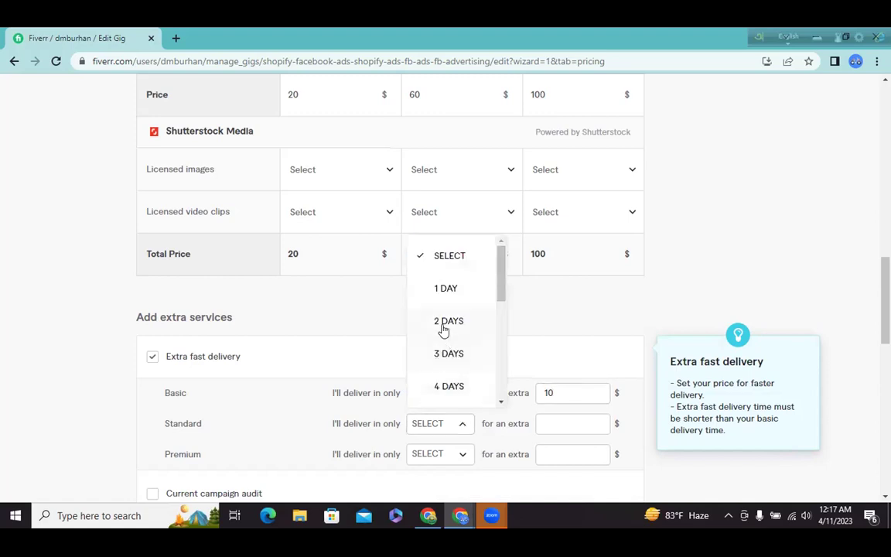
click(557, 424)
text(20)
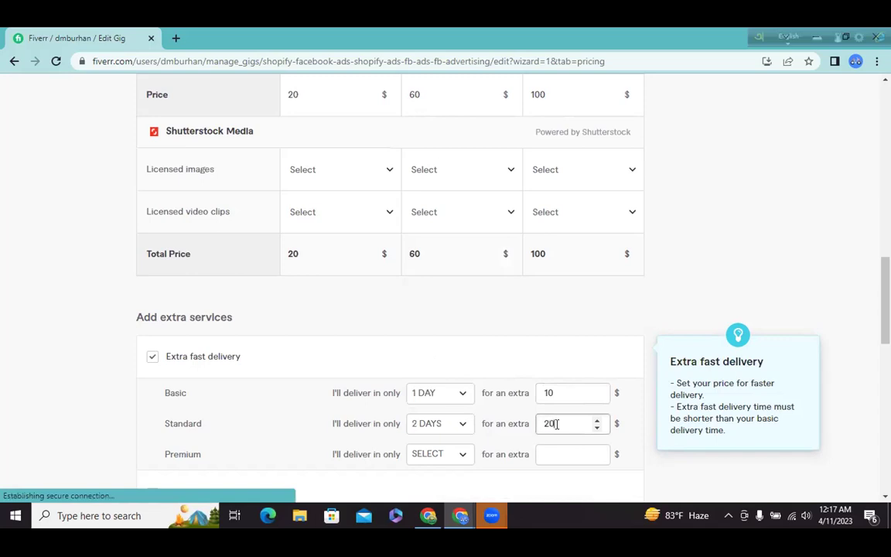
- Set the Premium package's extra fast delivery to 3 days for an extra $50
click(460, 453)
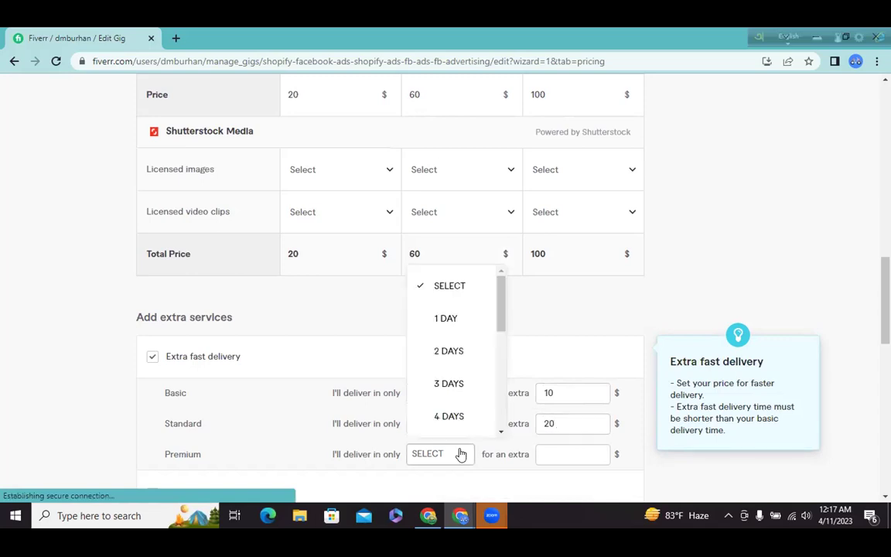
click(449, 391)
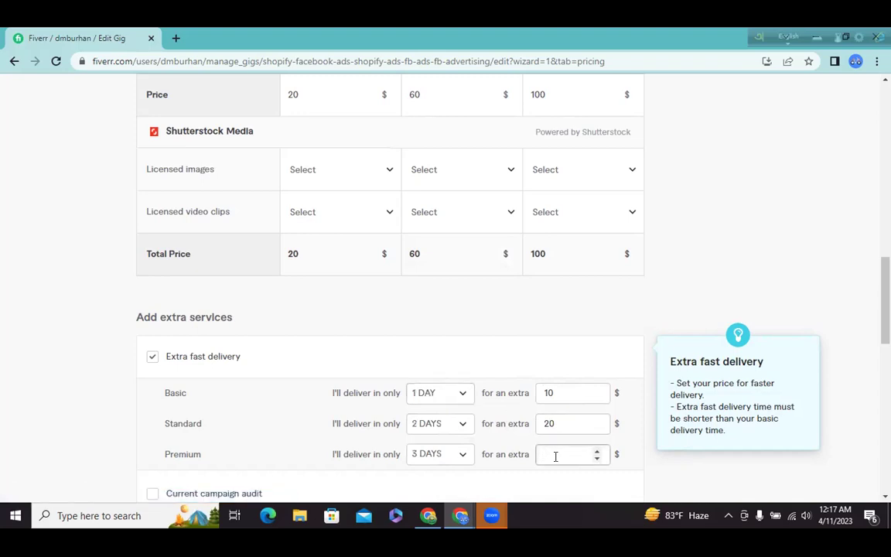
text(50)
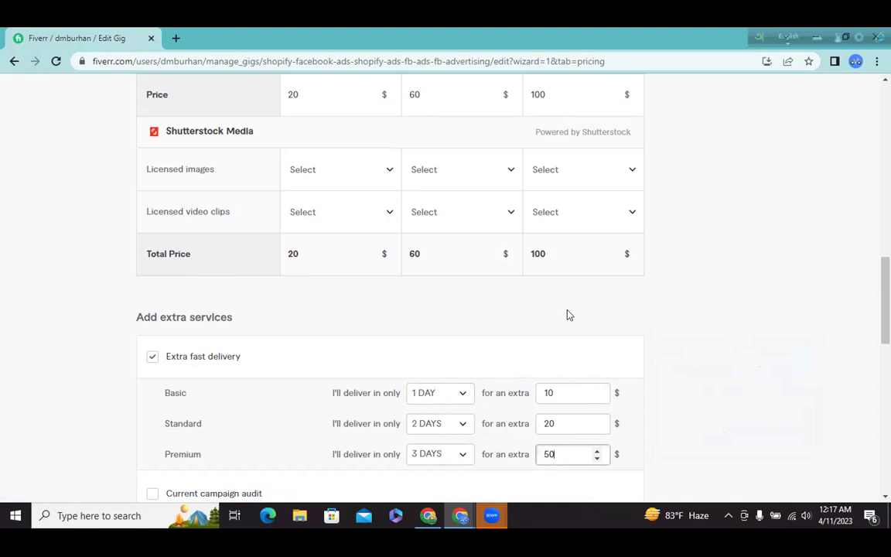
- Add a custom gig extra below Additional Stock Media and enable it
scroll(567, 315, down, 1)
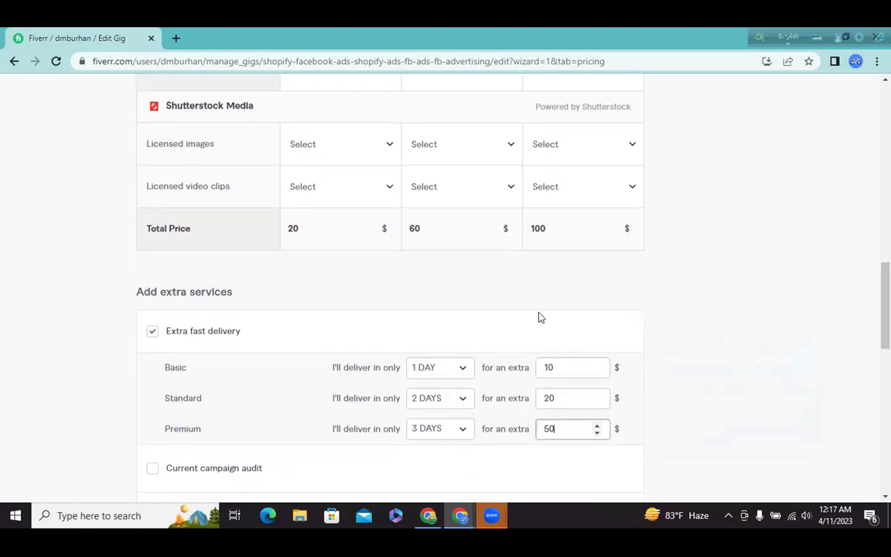
scroll(466, 464, down, 1)
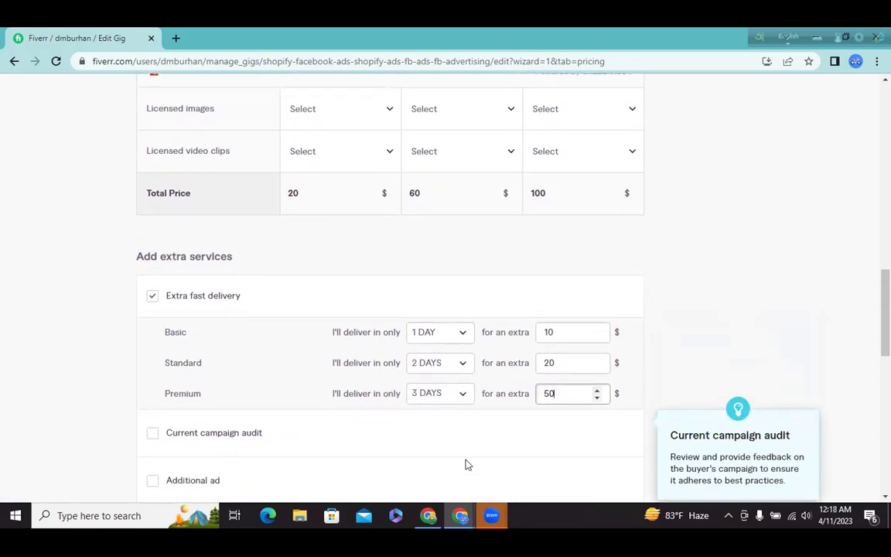
scroll(466, 463, down, 3)
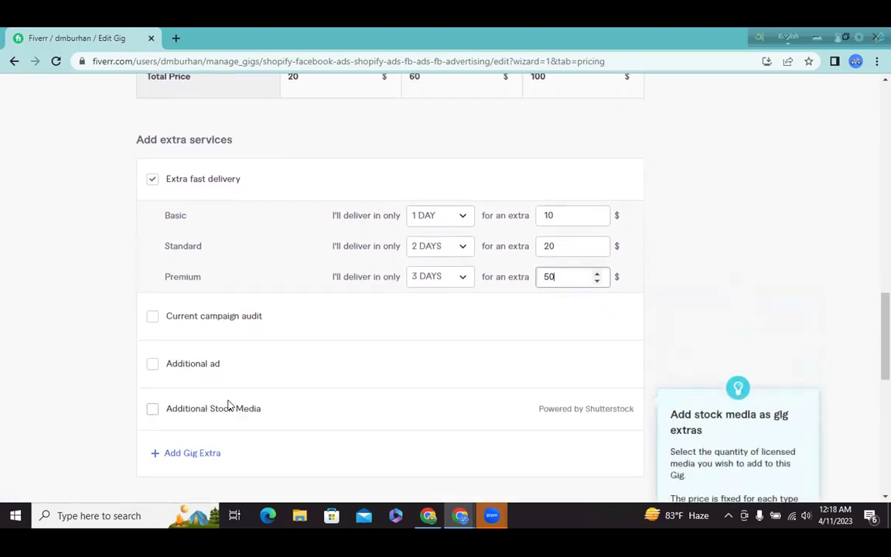
mouse_move(149, 368)
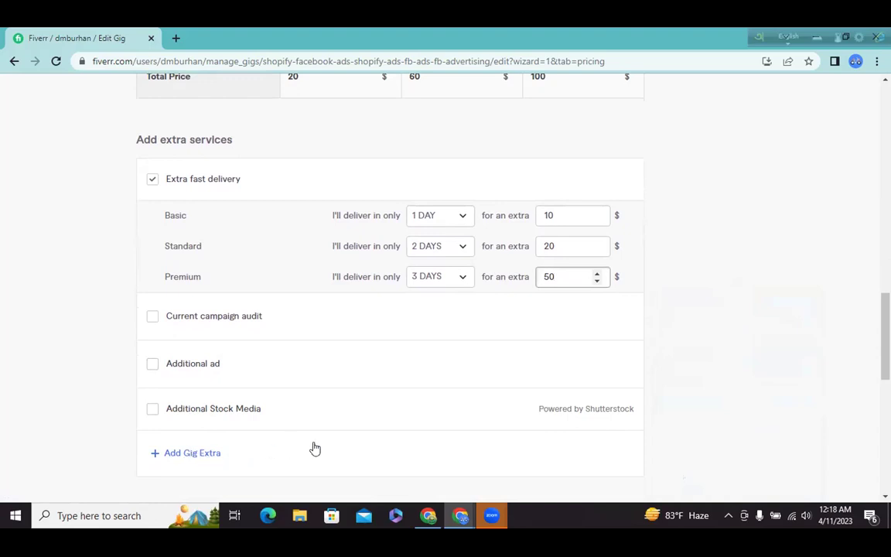
scroll(313, 447, down, 1)
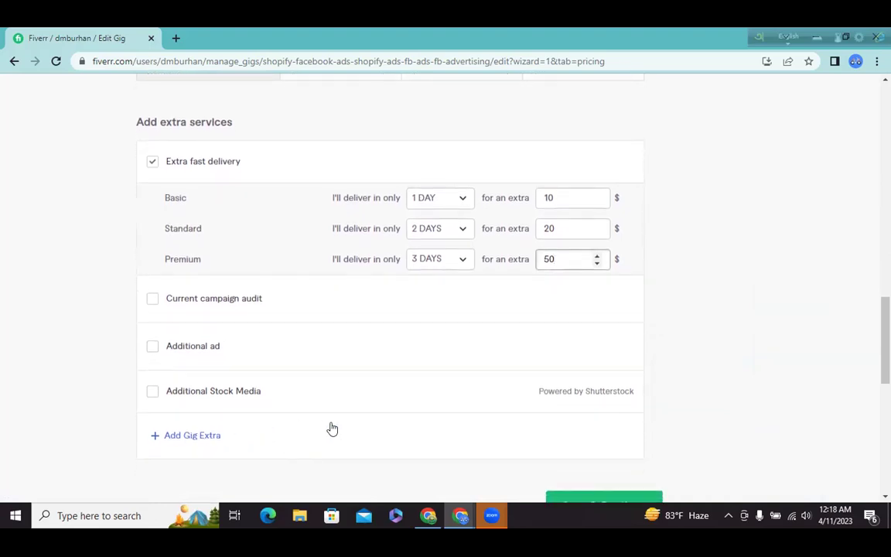
scroll(332, 429, down, 1)
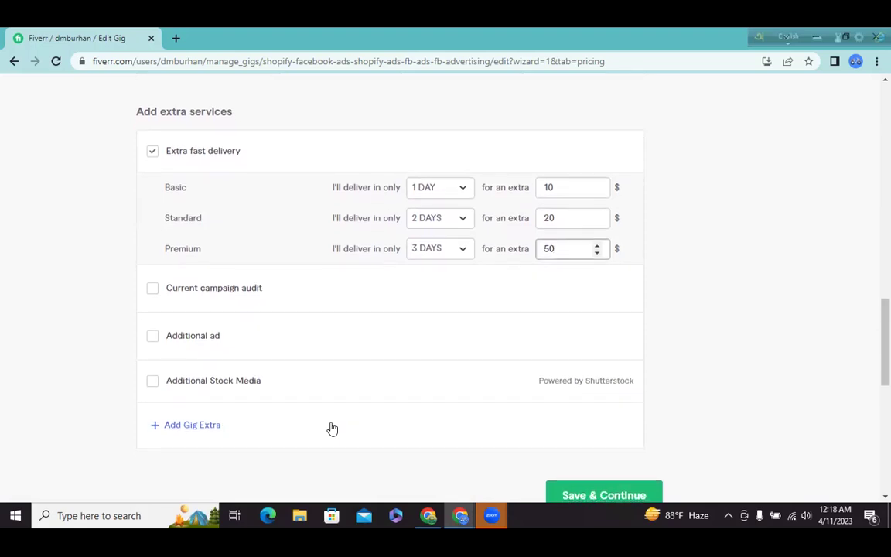
click(195, 432)
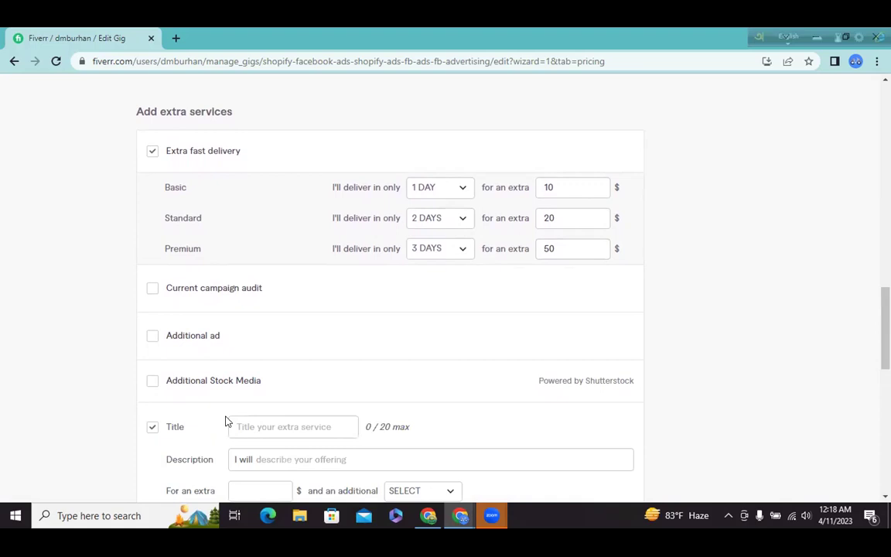
scroll(232, 410, down, 1)
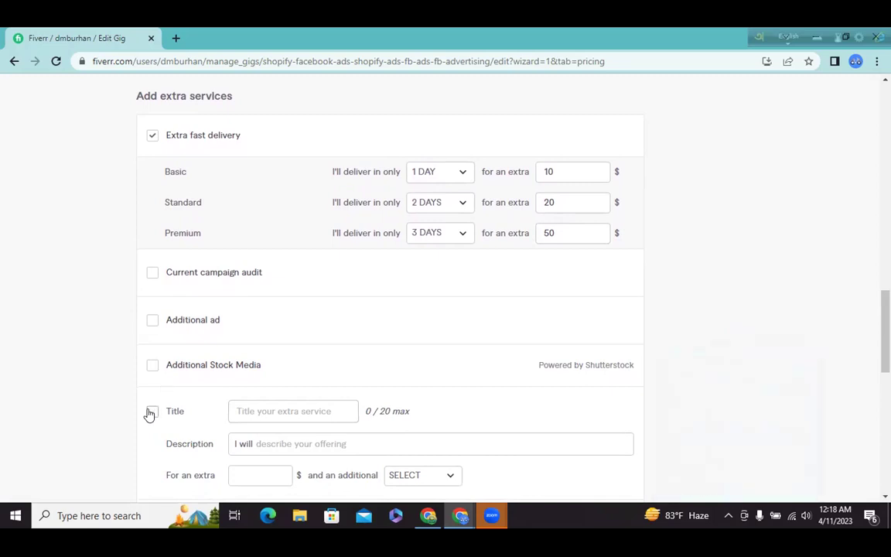
mouse_move(314, 363)
scroll(316, 363, down, 1)
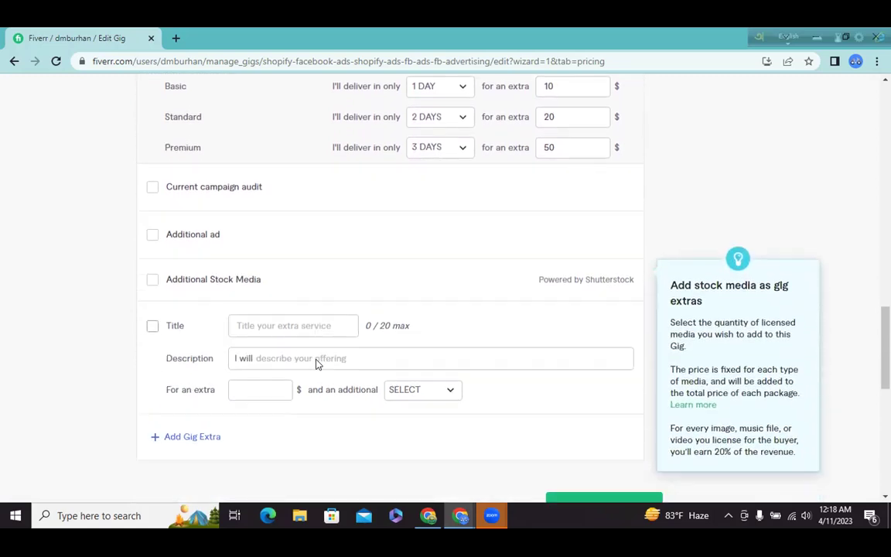
scroll(316, 364, down, 2)
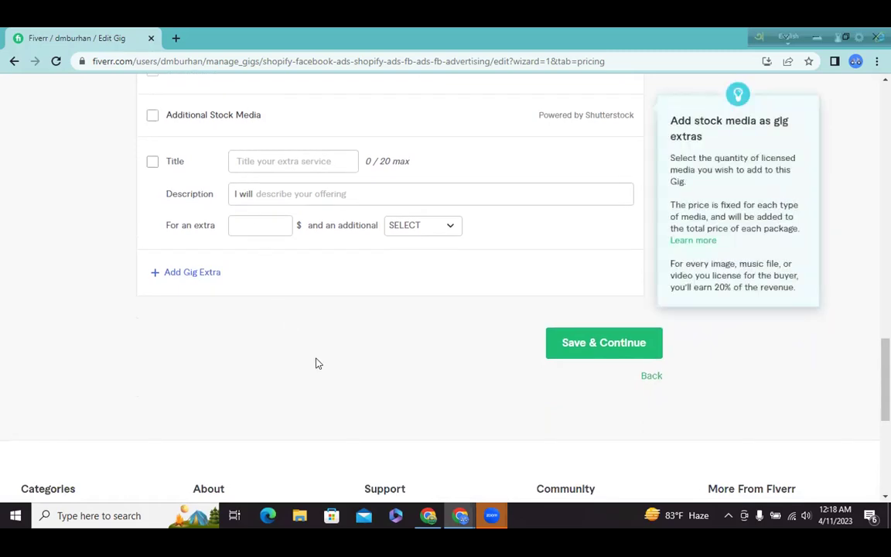
scroll(314, 363, up, 1)
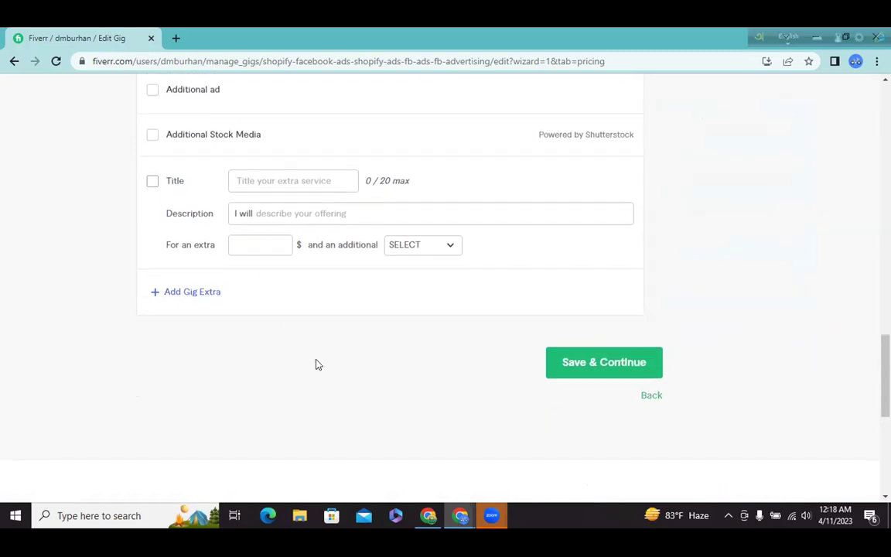
click(152, 186)
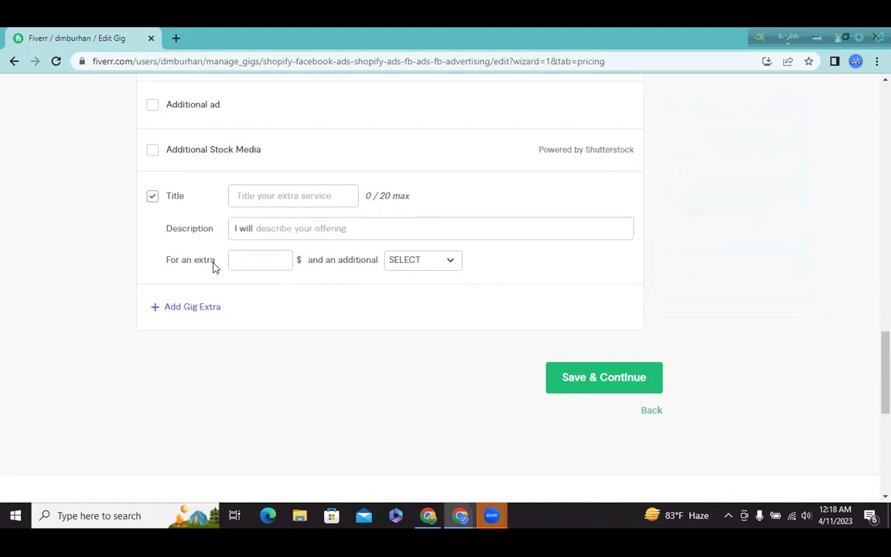
- Title the custom gig extra "Instagram Ads"
click(283, 195)
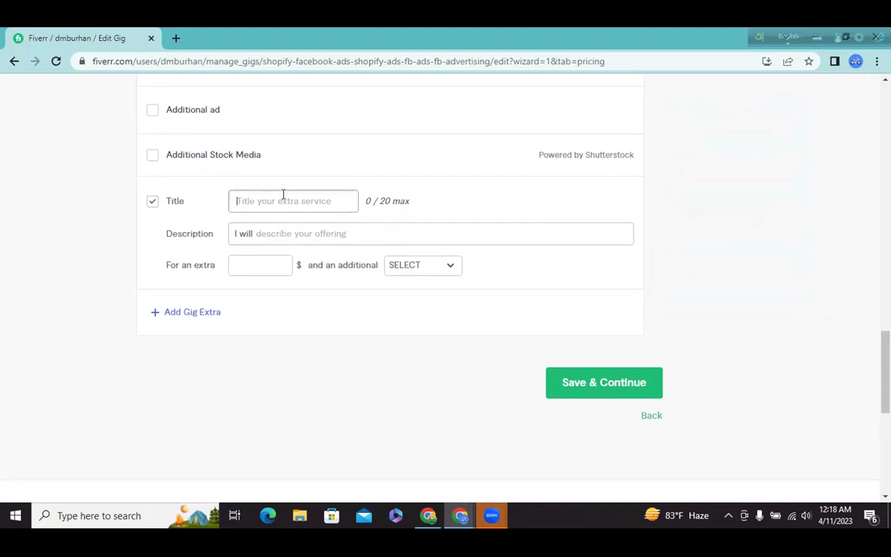
mouse_move(247, 102)
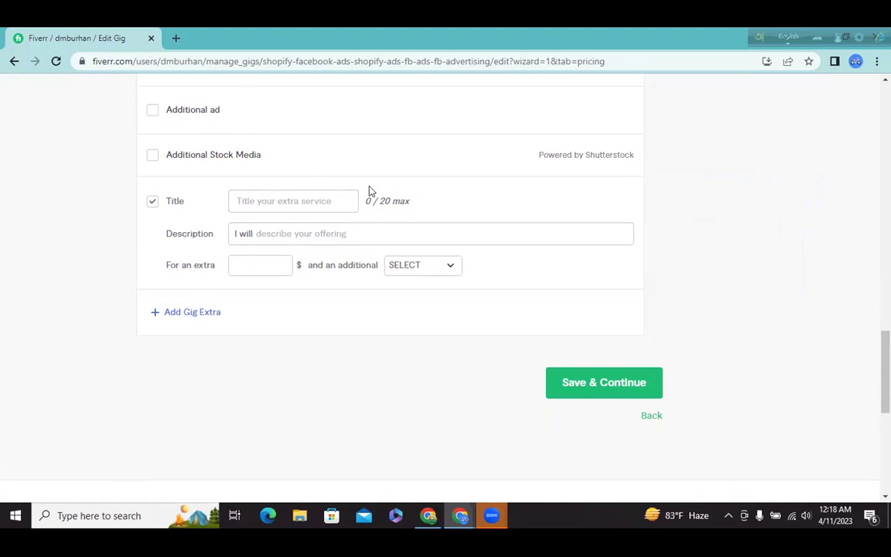
click(233, 200)
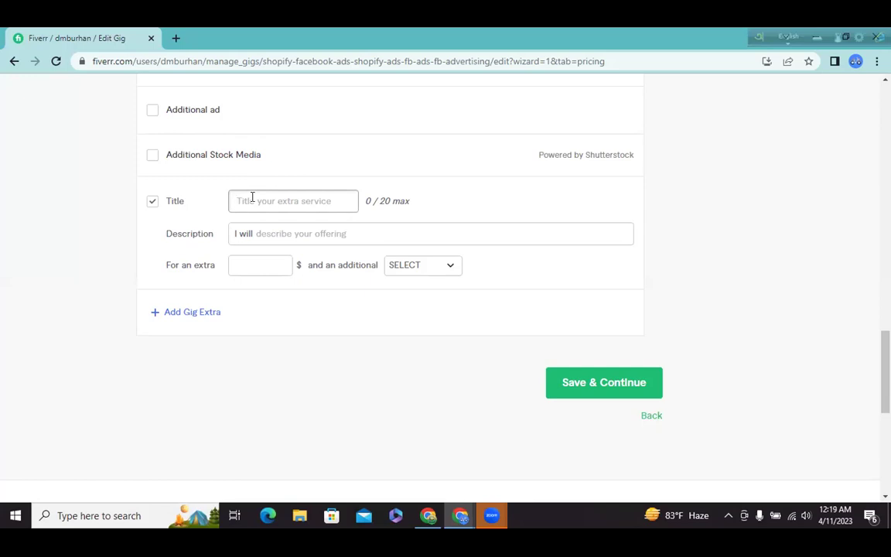
text(Instag)
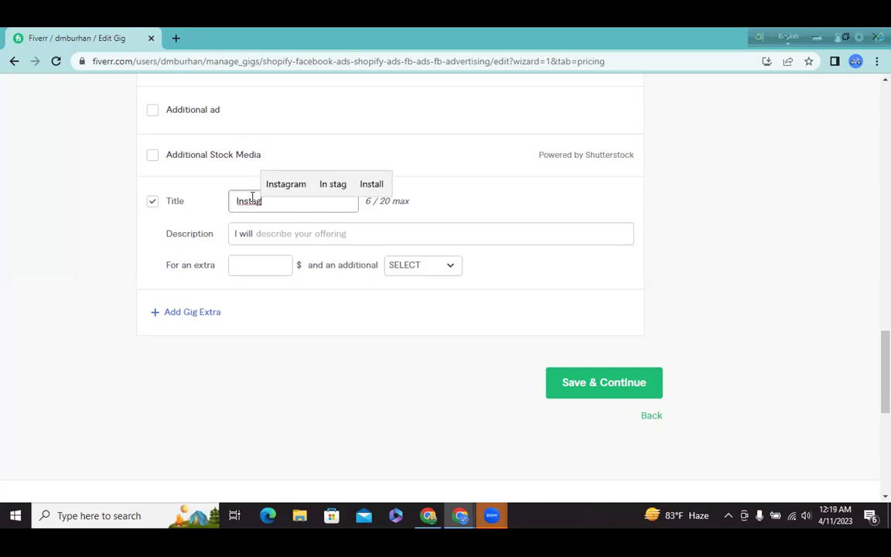
key(BackSpace)
key(BackSpace)
key(BackSpace)
key(BackSpace)
key(BackSpace)
key(BackSpace)
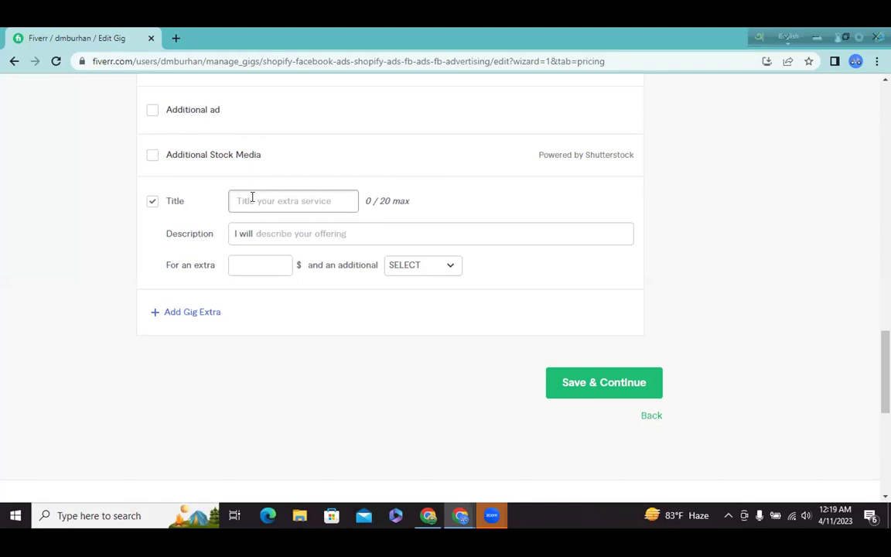
text(Instagram Ads)
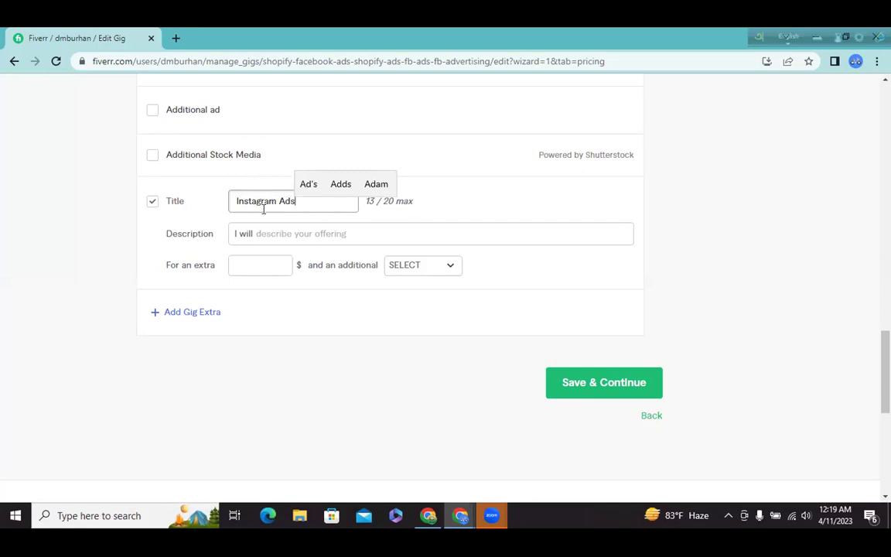
- Describe the custom gig extra as "Setup and Manage Your Instagram Ads"
click(281, 233)
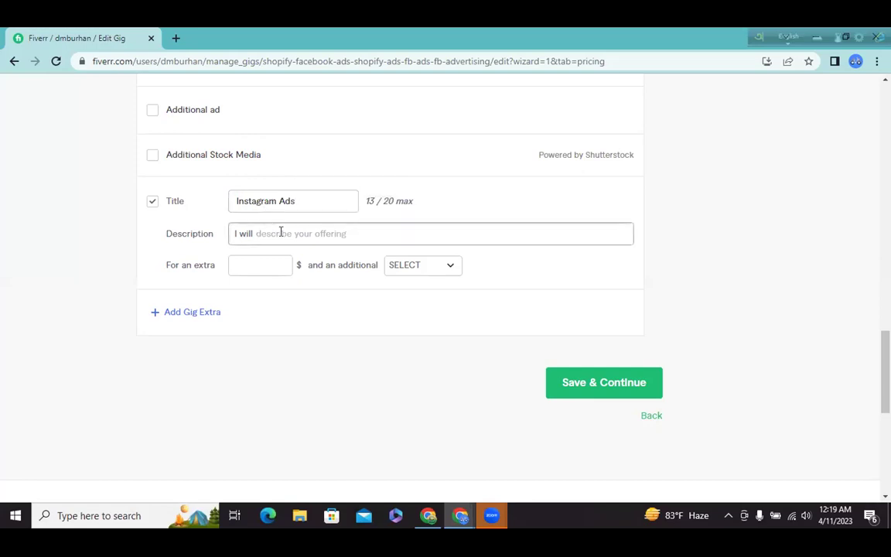
text(Setup)
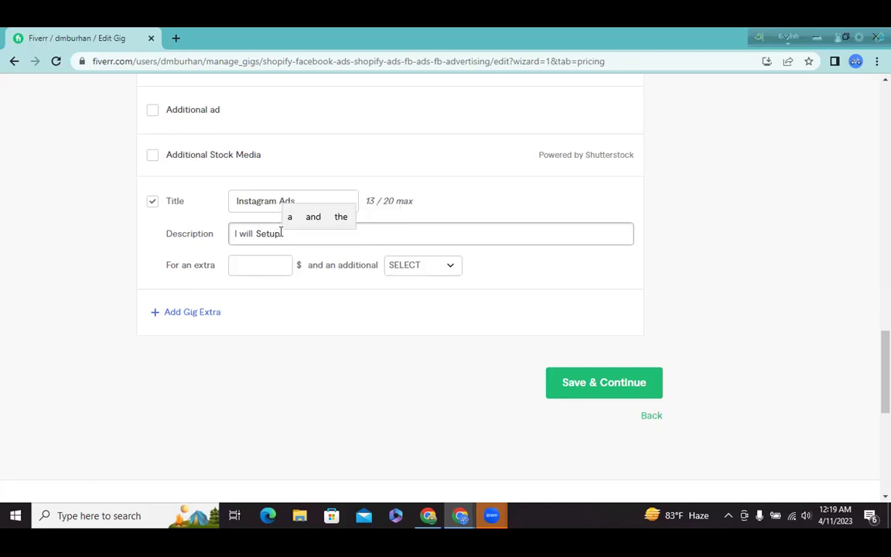
text( and Manage)
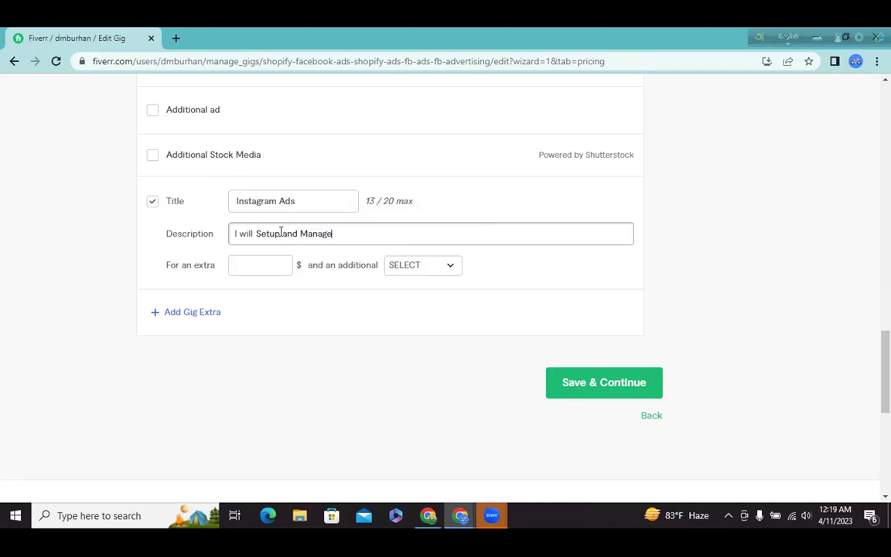
text( Your)
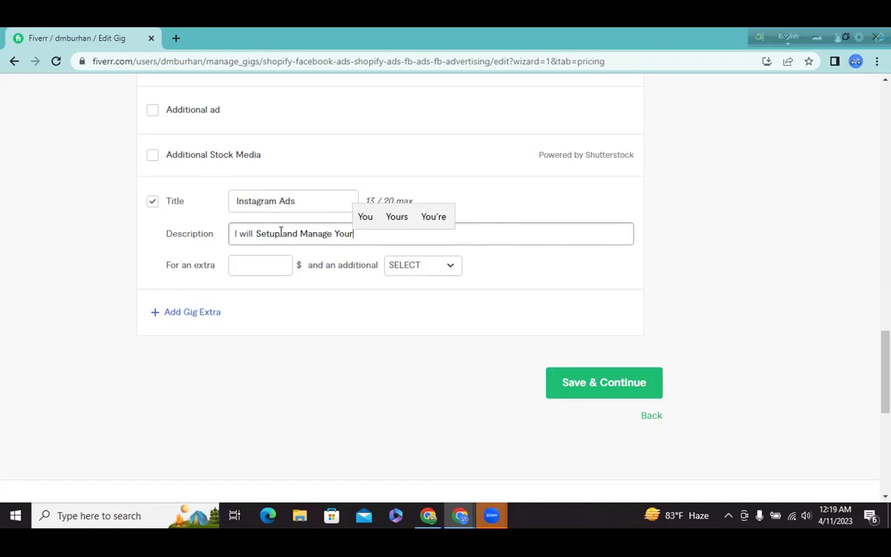
text(Instagram Ads)
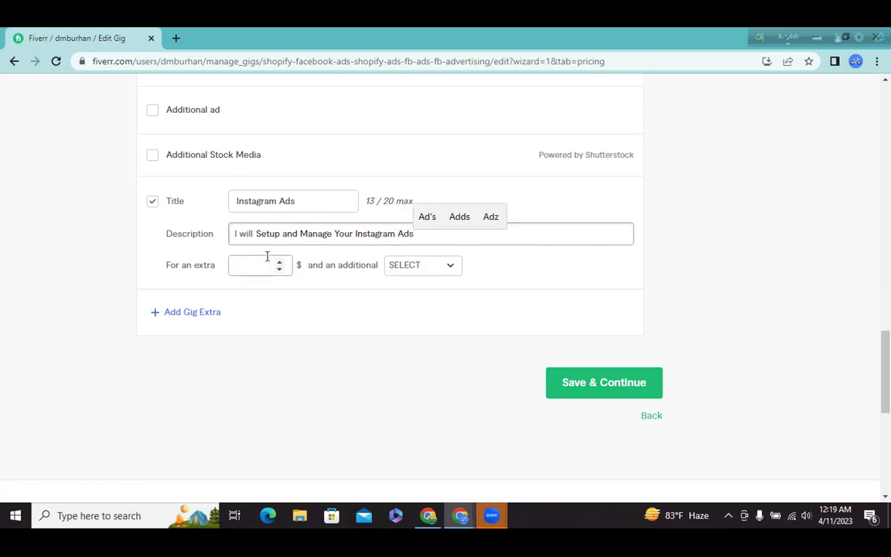
- Price the Instagram Ads extra at $10, then save the pricing page and continue to Description & FAQ
click(280, 263)
click(280, 264)
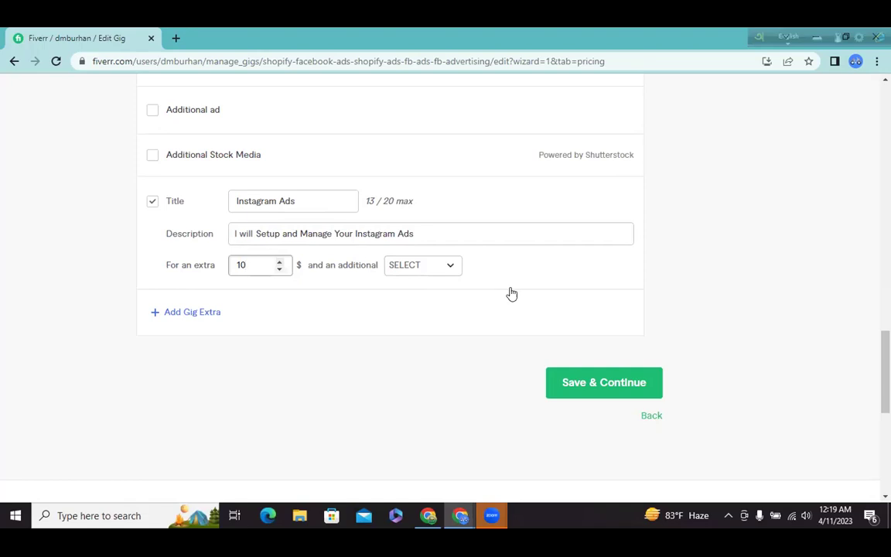
click(562, 381)
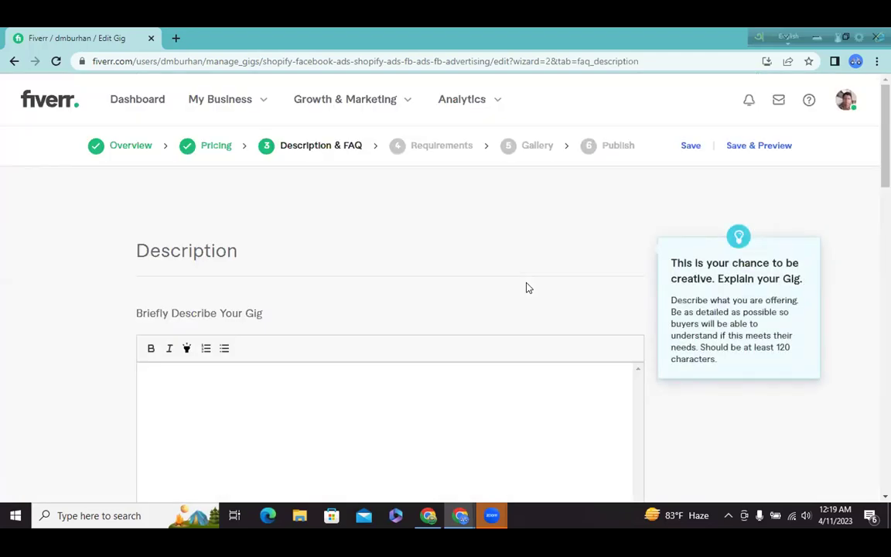
- Return to the gig's Overview page and copy the gig title text "Setup and Manage Shopify Facebook Ads For Your Business"
scroll(526, 288, down, 1)
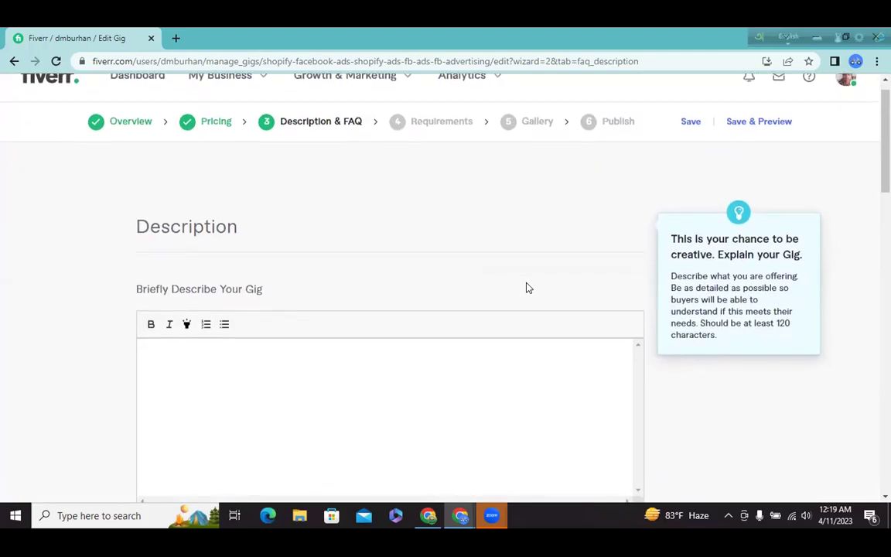
scroll(526, 287, up, 1)
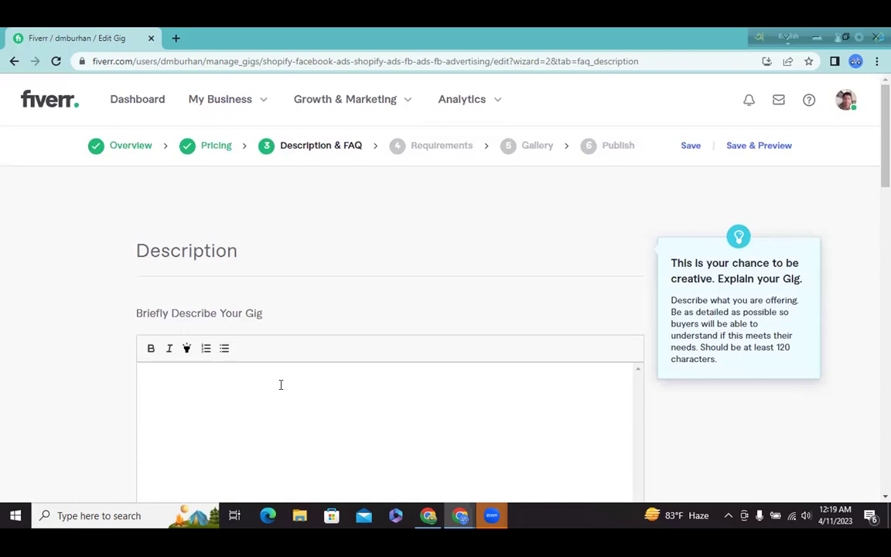
click(131, 148)
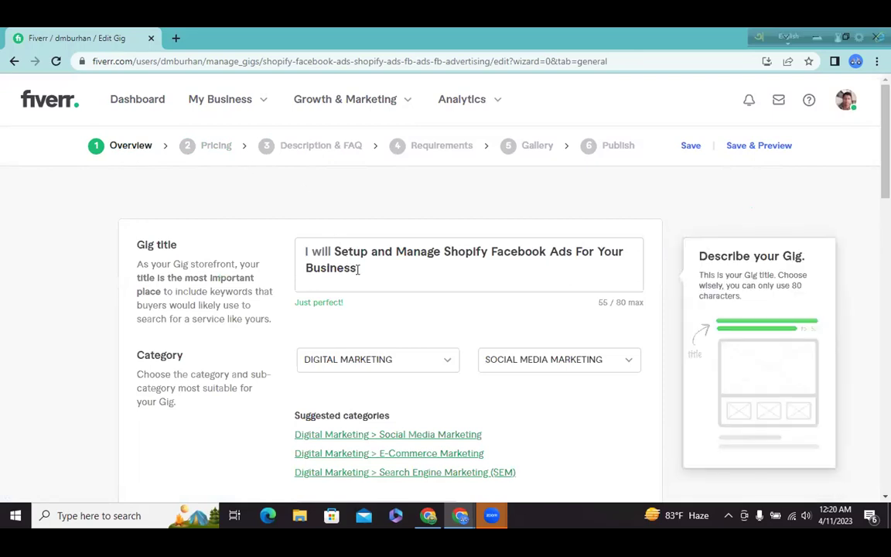
drag(357, 269, 292, 246)
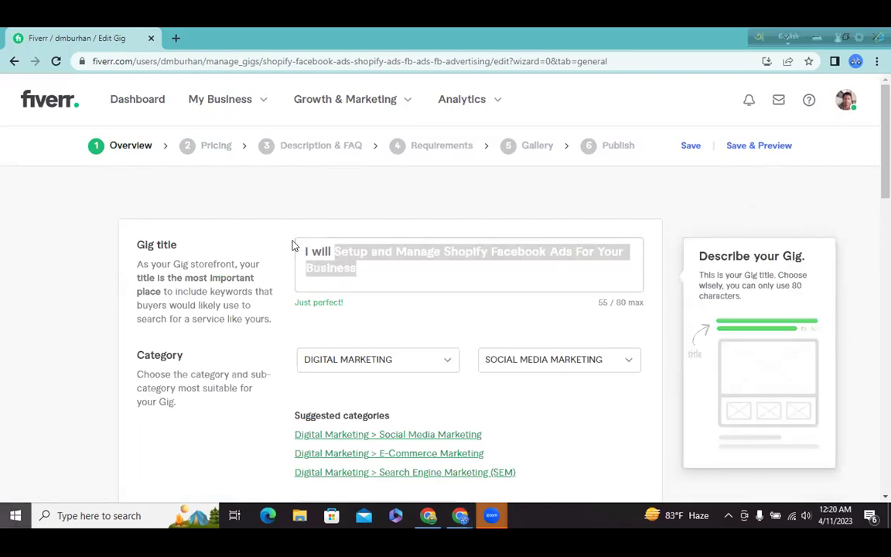
key(super)
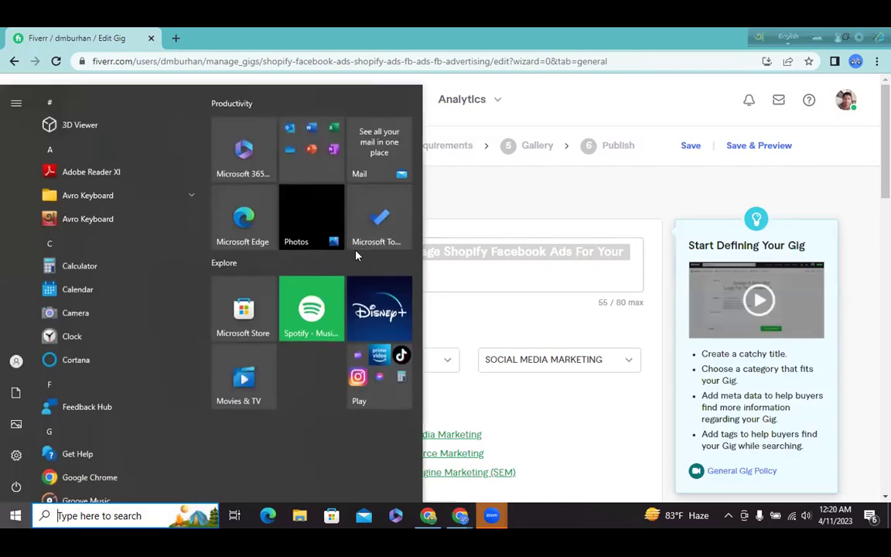
click(441, 251)
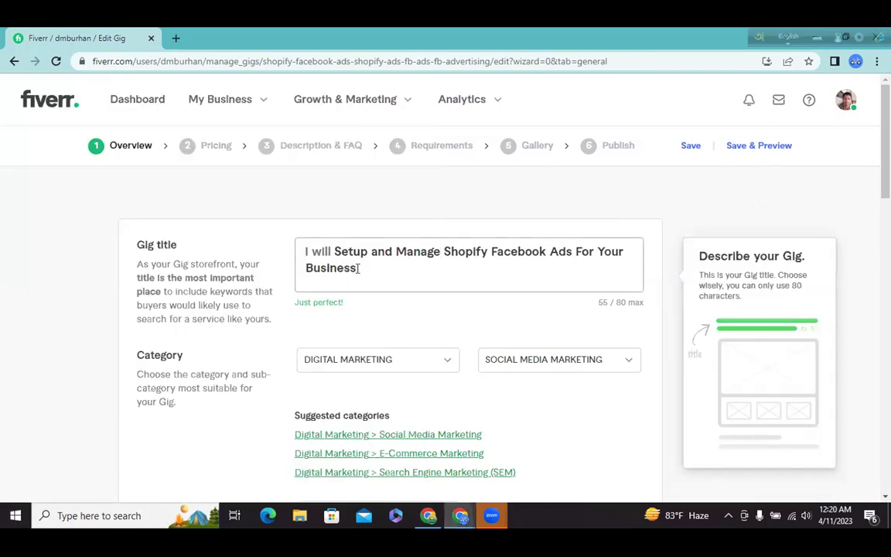
drag(356, 267, 290, 259)
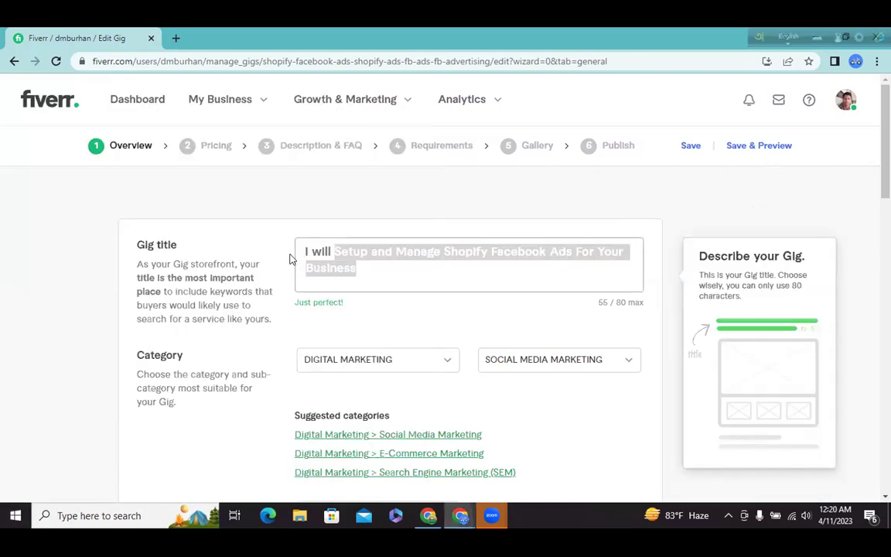
right_click(376, 252)
click(408, 298)
- Paste the copied title into the gig description on the Description & FAQ page and put "I Will" in front of it
click(280, 150)
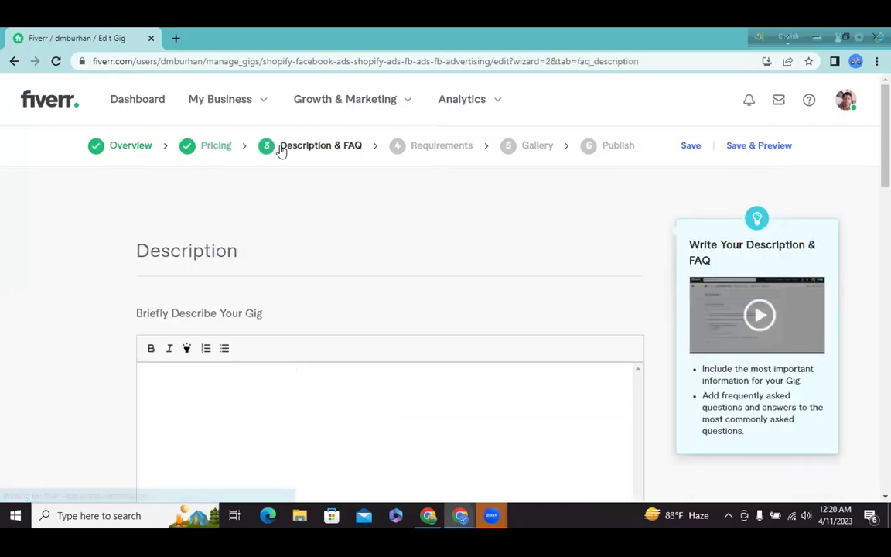
right_click(263, 383)
click(294, 281)
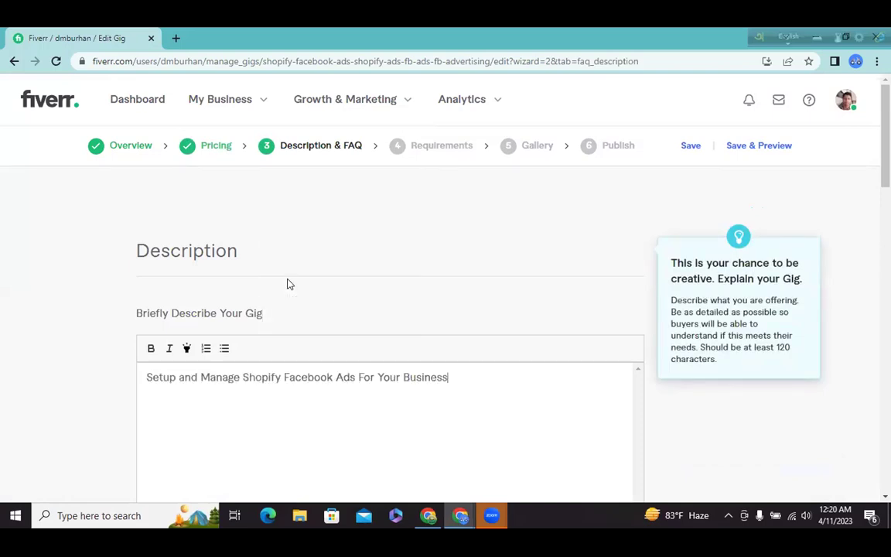
click(145, 377)
text(I Will)
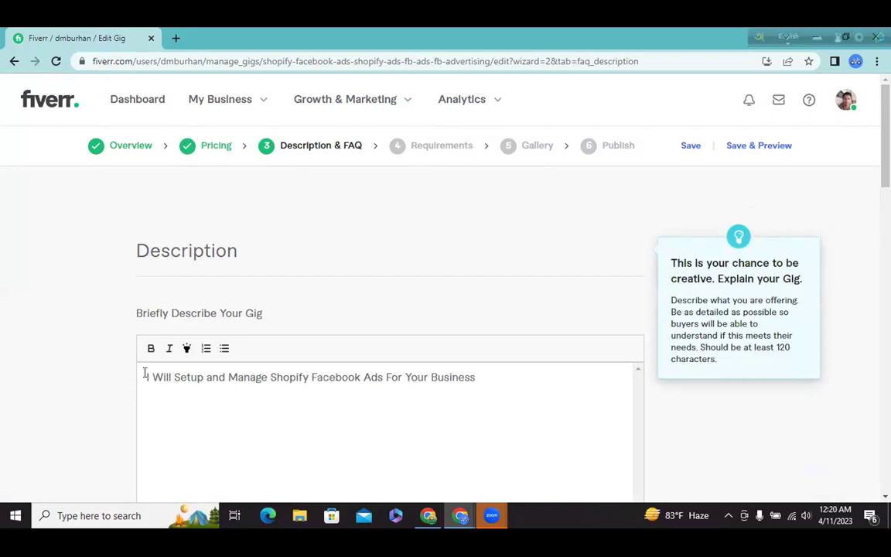
- Make the description's opening line bold and highlighted, then start a new paragraph below it
click(485, 377)
drag(485, 376, 122, 376)
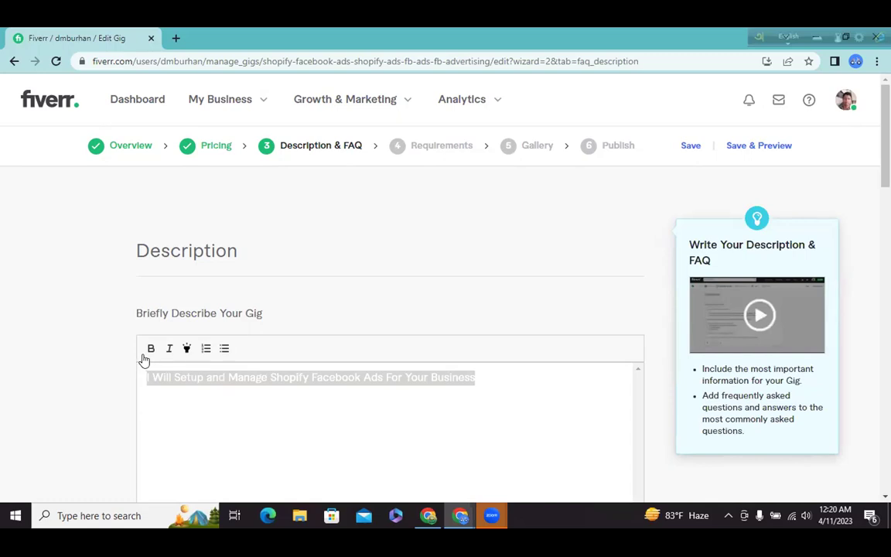
click(152, 349)
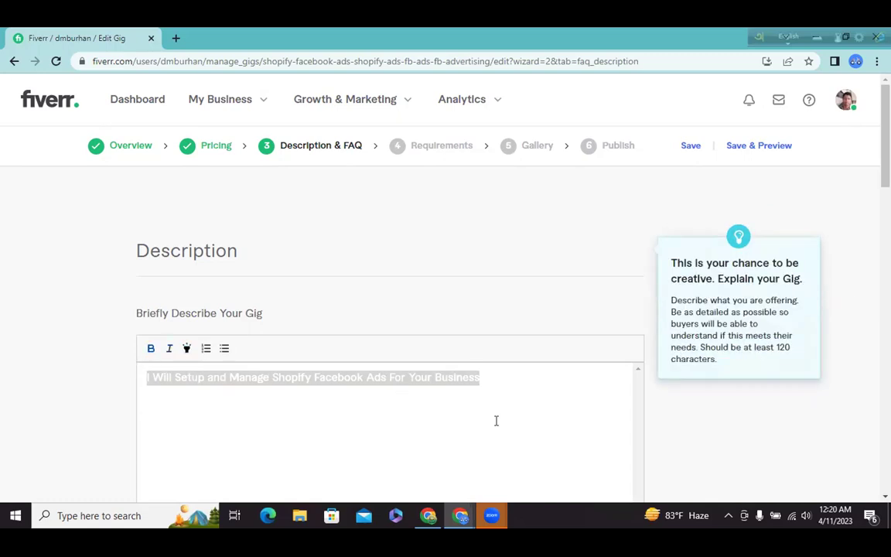
click(488, 376)
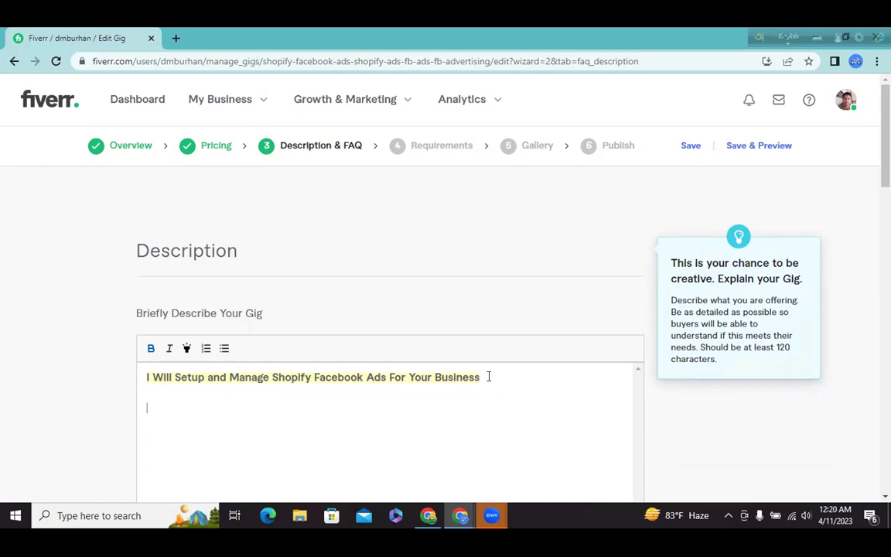
click(852, 342)
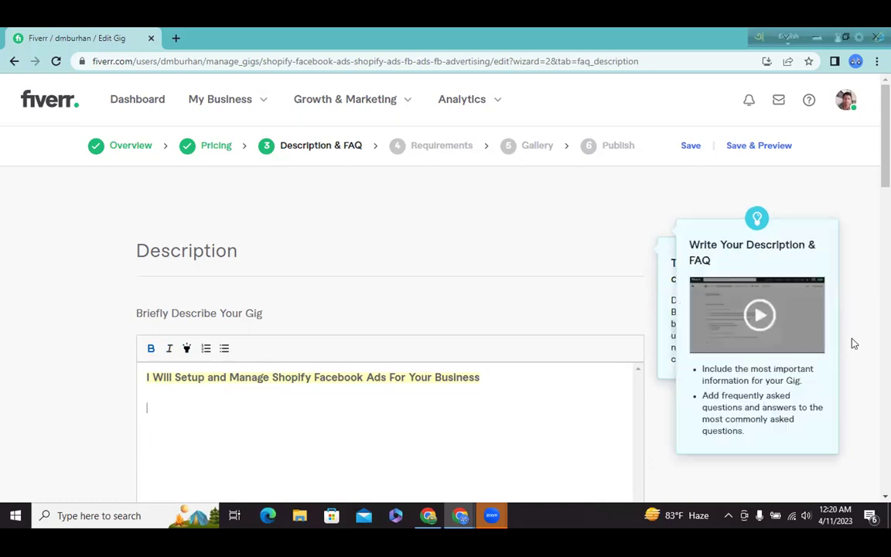
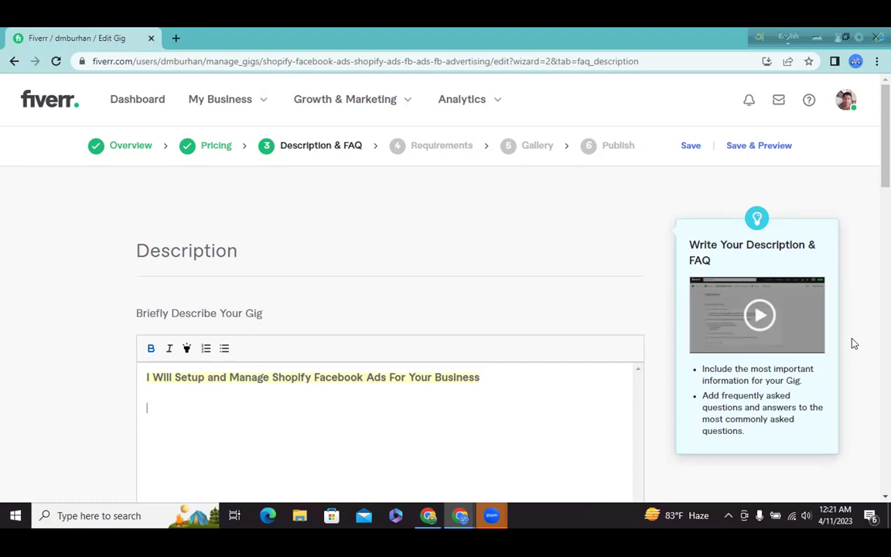
mouse_move(344, 423)
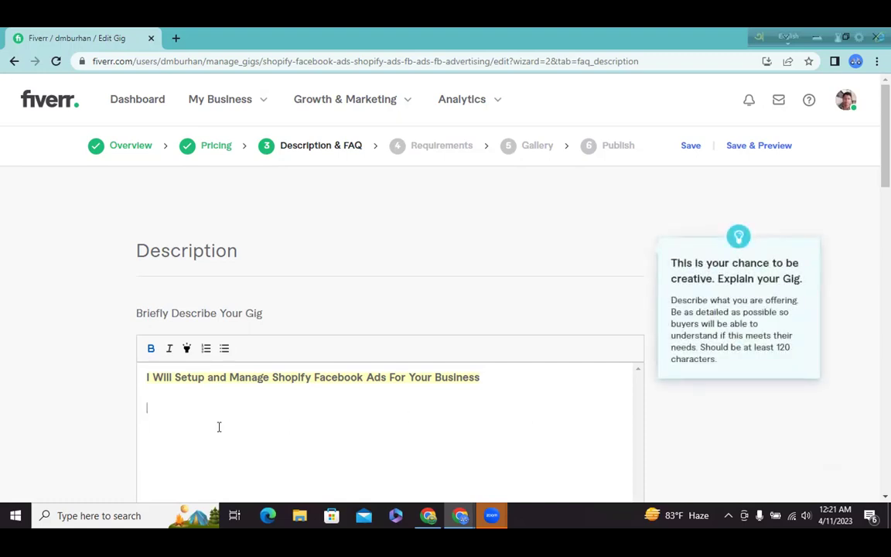
right_click(179, 418)
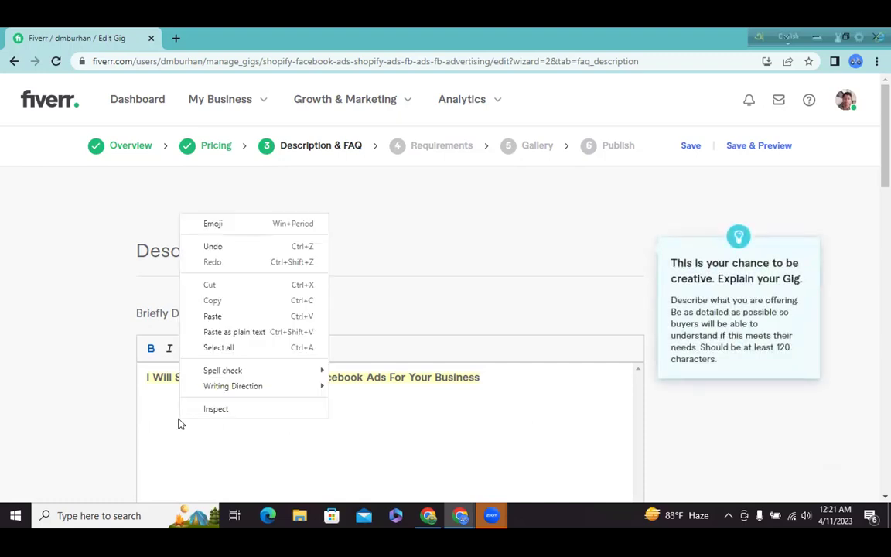
click(207, 316)
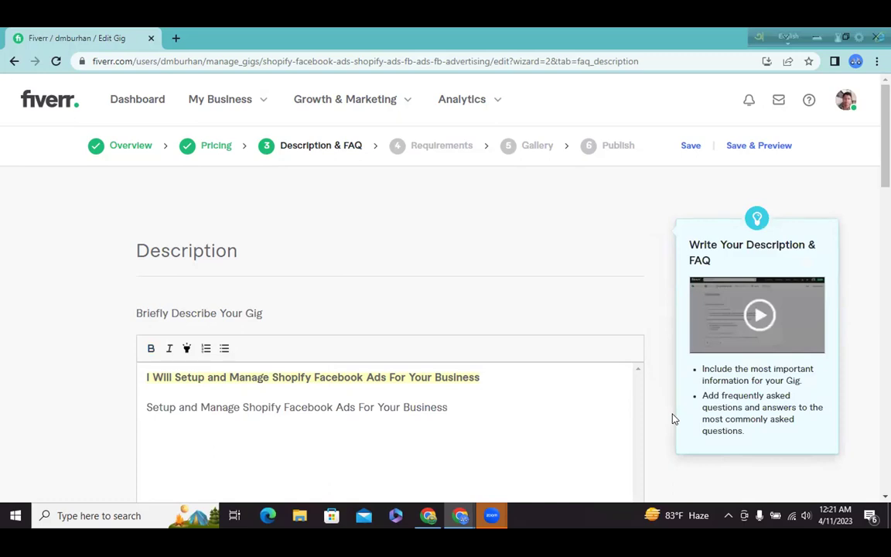
drag(460, 410, 146, 403)
right_click(147, 403)
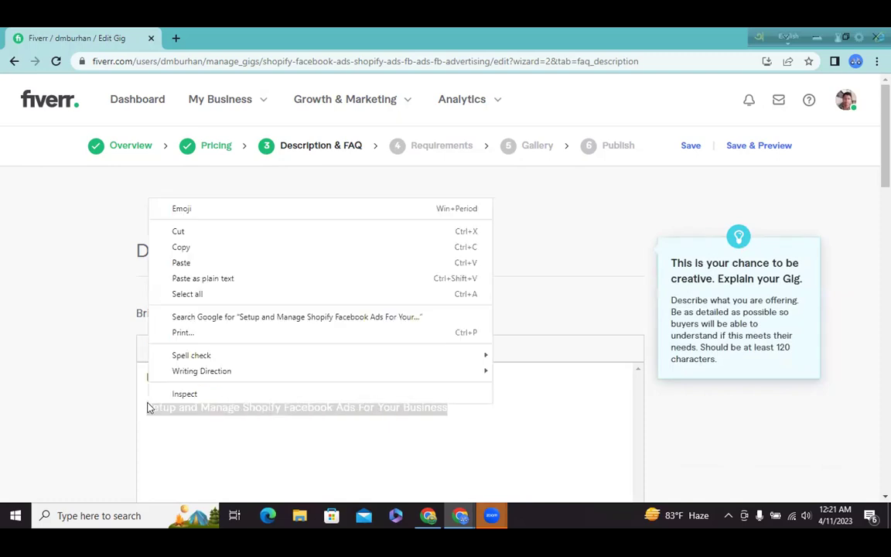
click(180, 263)
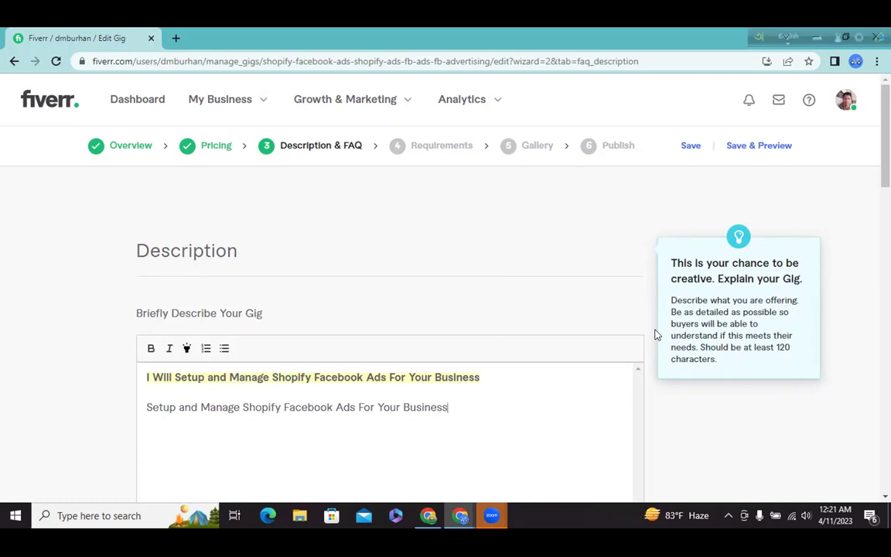
- Switch to the Gig Facebook Ads document in Google Docs and copy the "What Types Of Ads I will Setup For You" section with its list
click(429, 520)
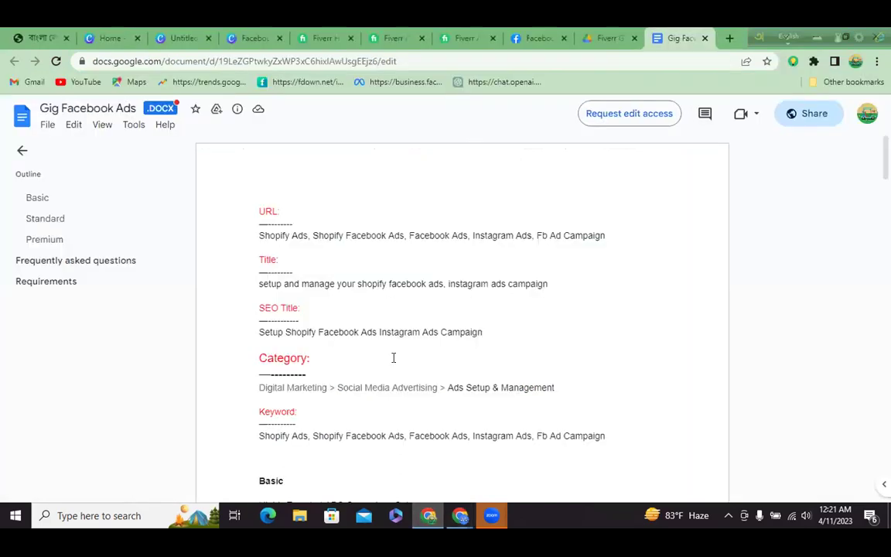
scroll(393, 358, down, 10)
scroll(392, 360, down, 4)
scroll(475, 361, down, 1)
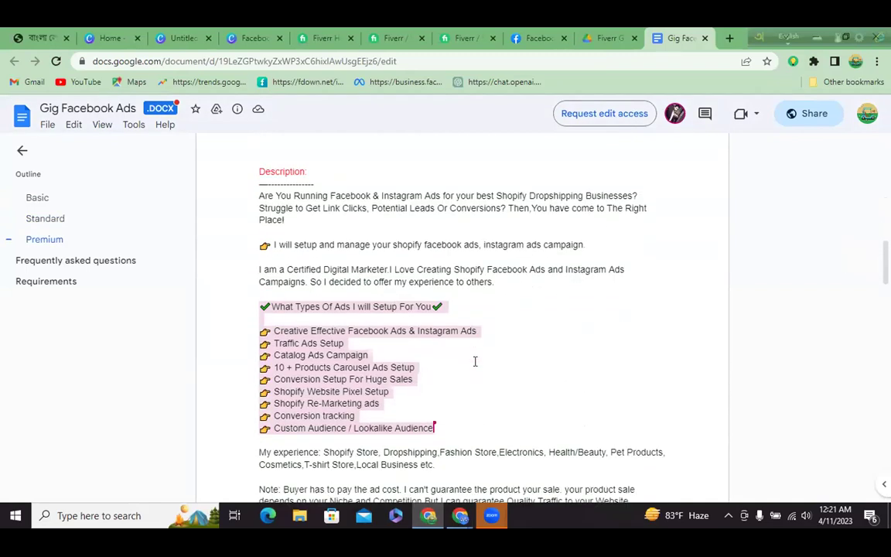
scroll(473, 362, up, 1)
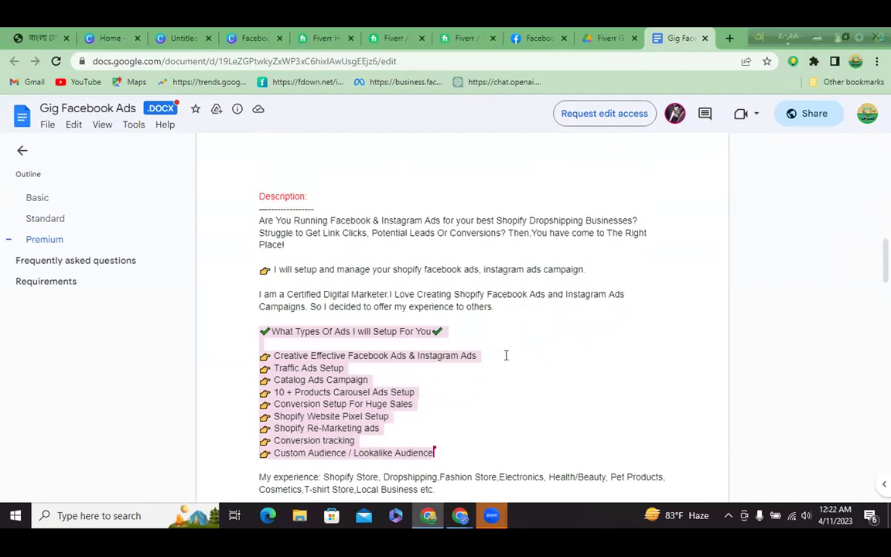
drag(263, 331, 437, 453)
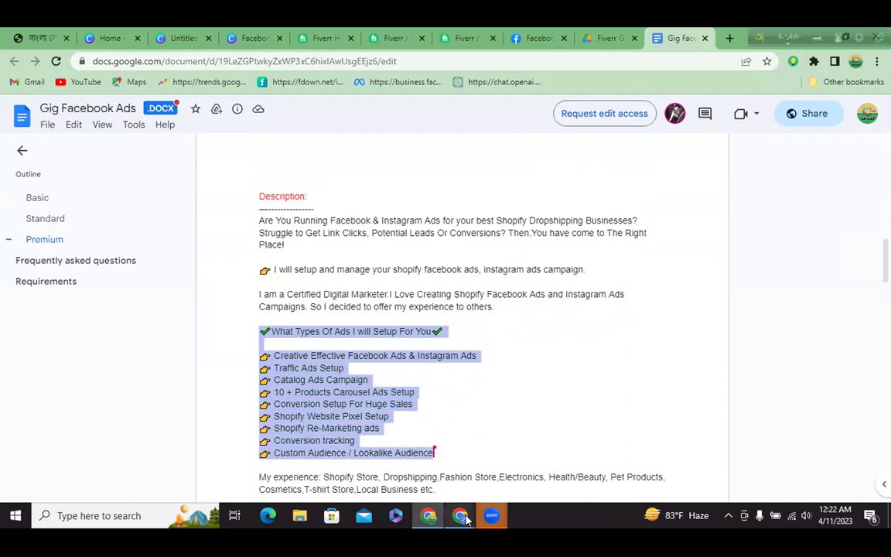
- Back in Fiverr, replace the plain title line under the highlighted heading with the copied ad types section
mouse_move(460, 515)
click(509, 455)
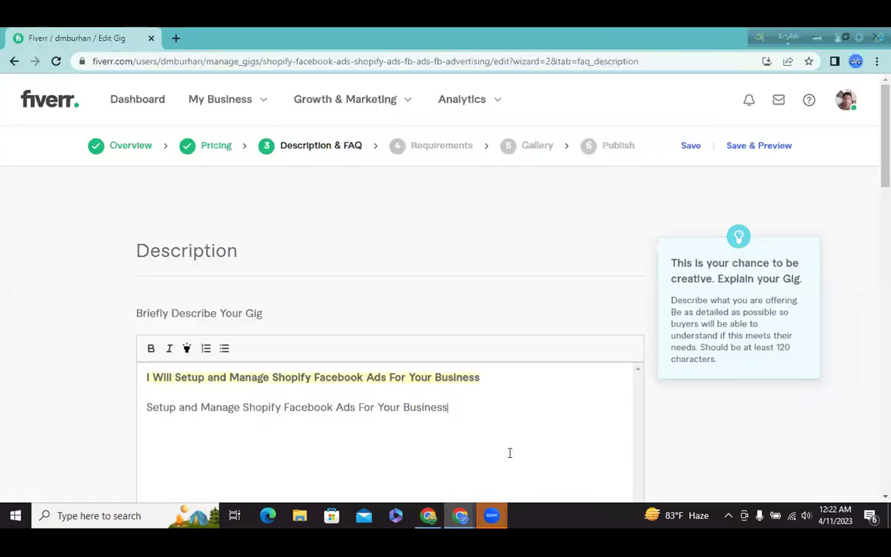
drag(447, 277, 136, 276)
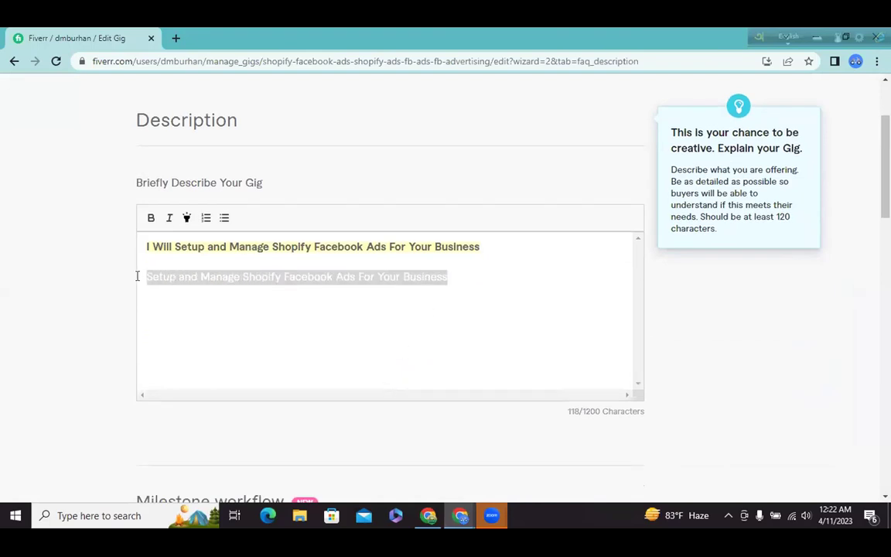
key(ctrl+v)
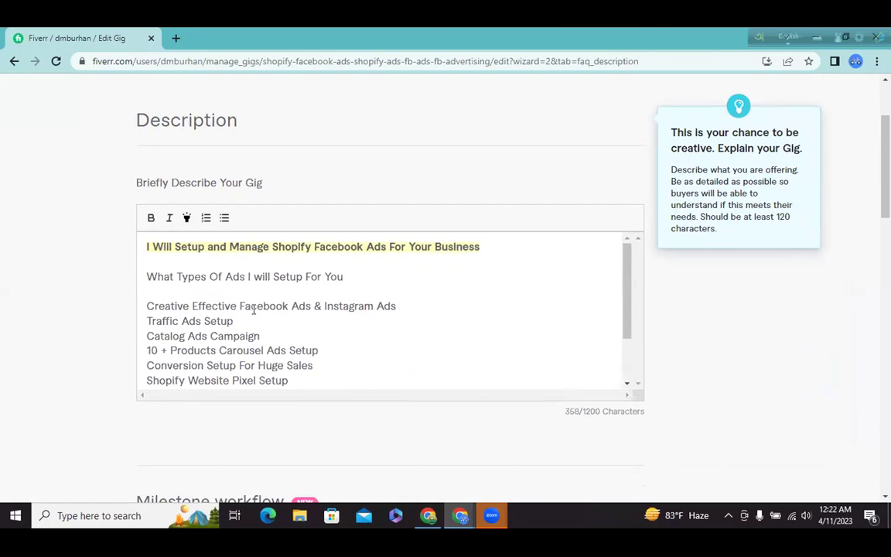
scroll(256, 311, down, 3)
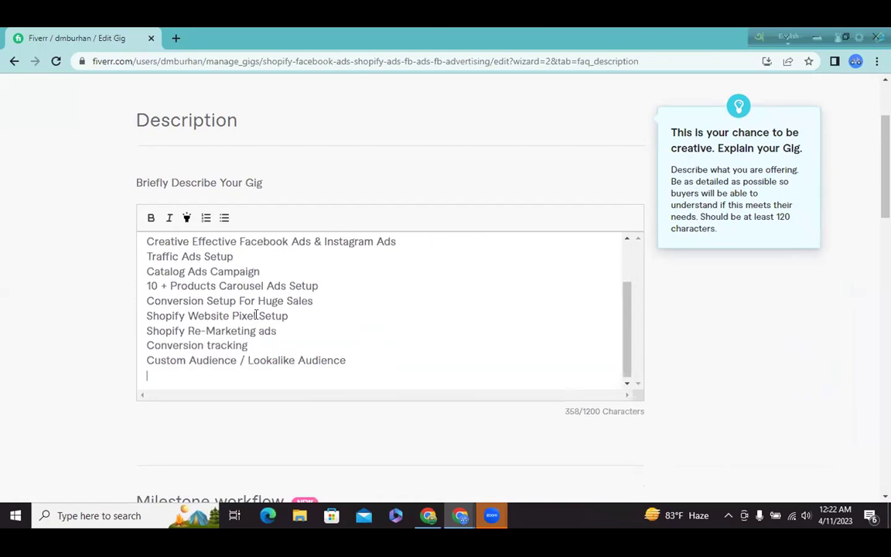
- Copy the pointing-hand emoji from the ad types list in the Google Docs document and return to the Fiverr description
click(427, 515)
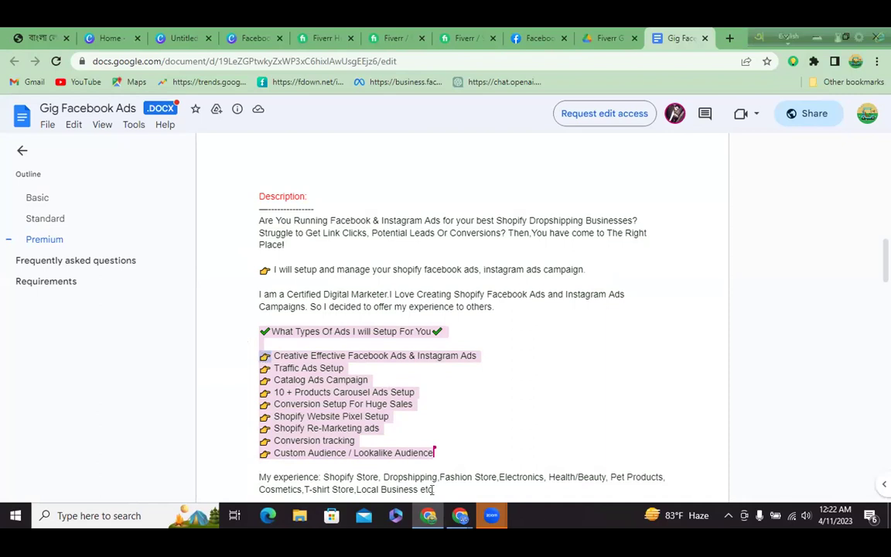
mouse_move(464, 523)
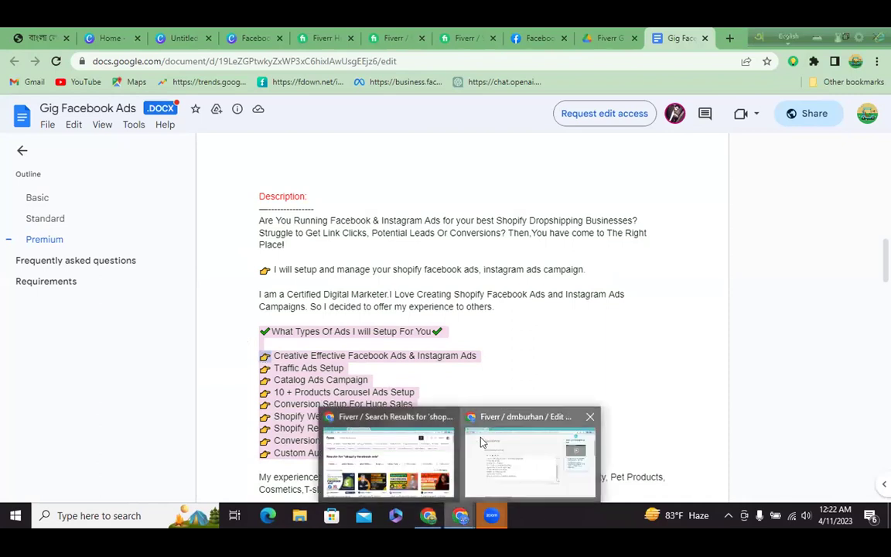
click(530, 456)
scroll(147, 294, up, 2)
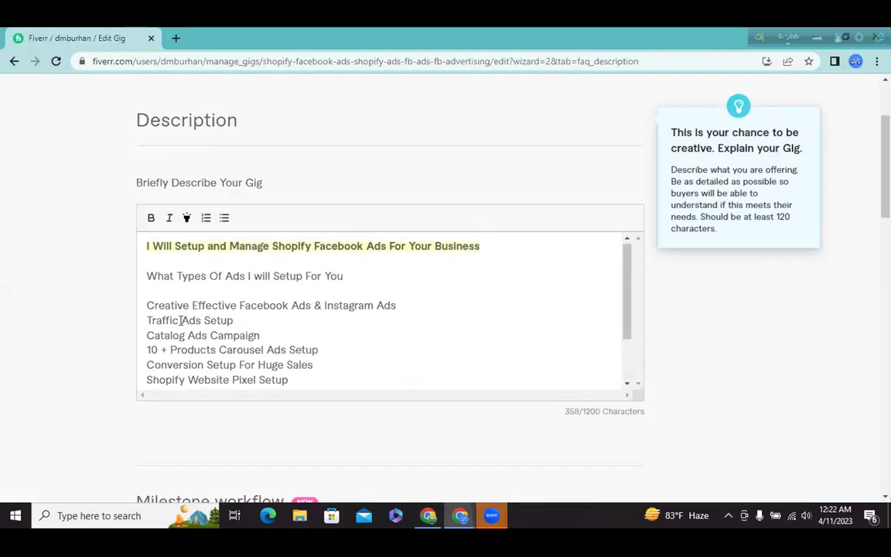
- Paste the pointing-hand emoji at the start of all nine ad type lines, from Creative Effective Facebook Ads to Custom Audience / Lookalike Audience
click(146, 305)
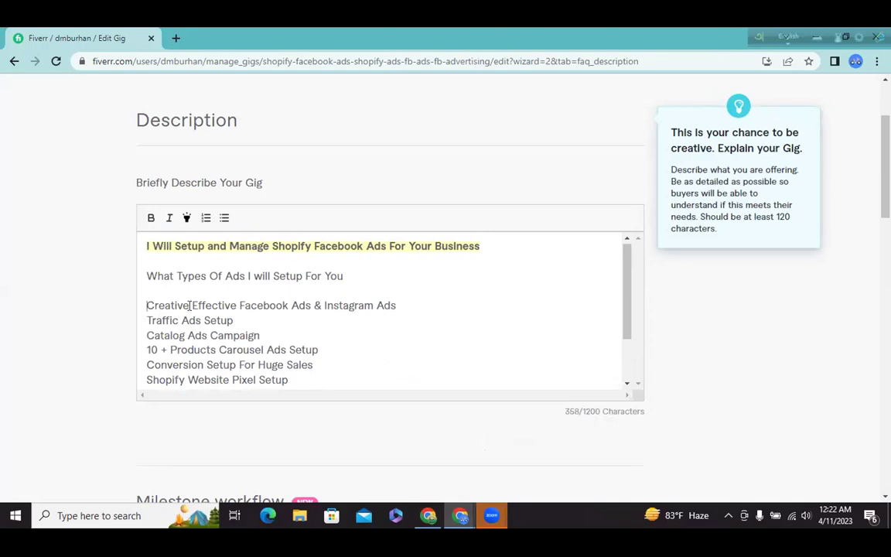
key(ctrl+v)
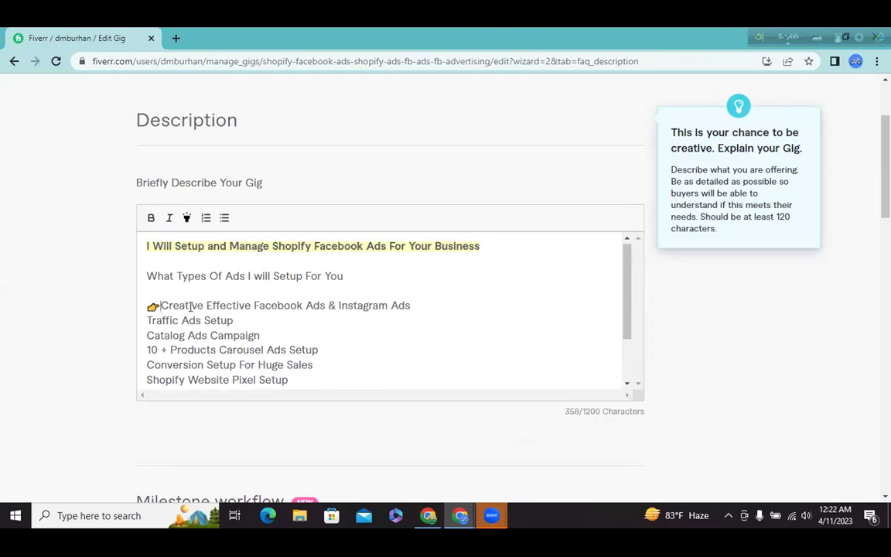
click(147, 319)
key(ctrl+v)
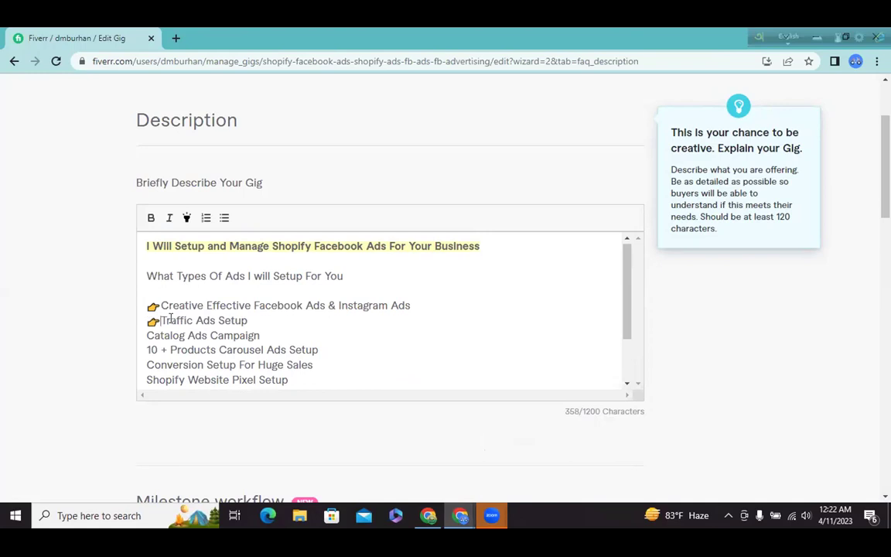
click(147, 335)
key(ctrl+v)
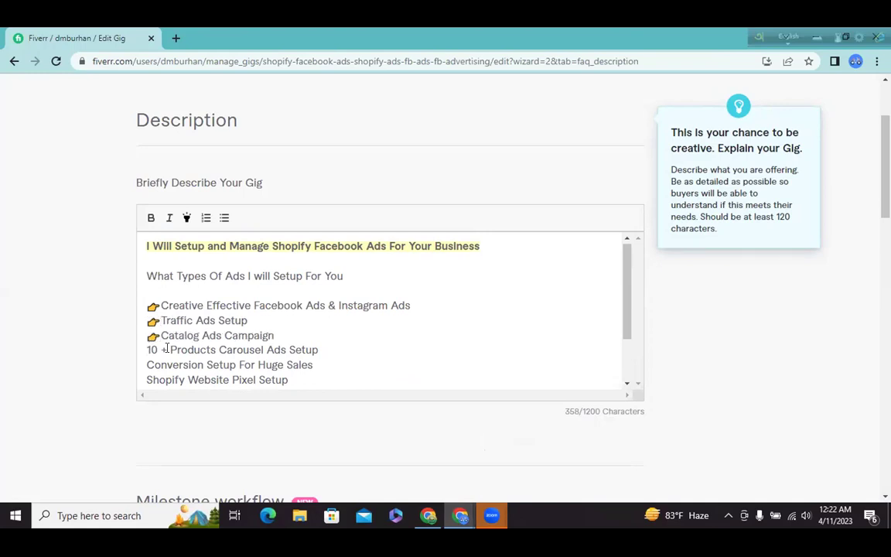
click(166, 349)
key(Home)
text(👉)
scroll(165, 340, down, 2)
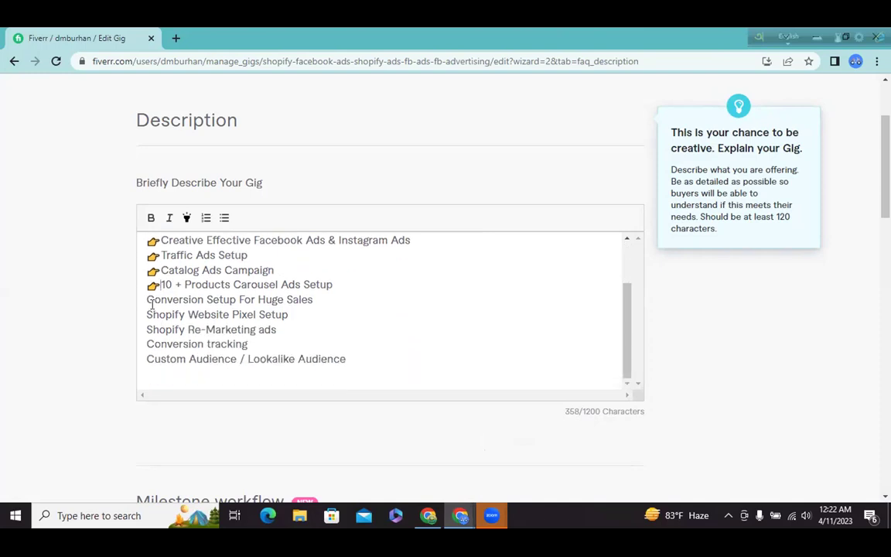
click(148, 300)
text(👉)
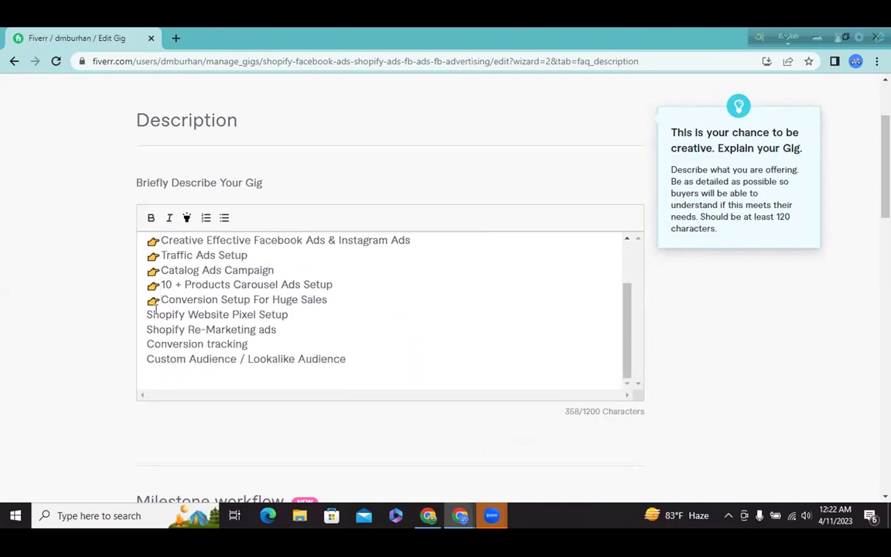
click(147, 314)
key(ctrl+v)
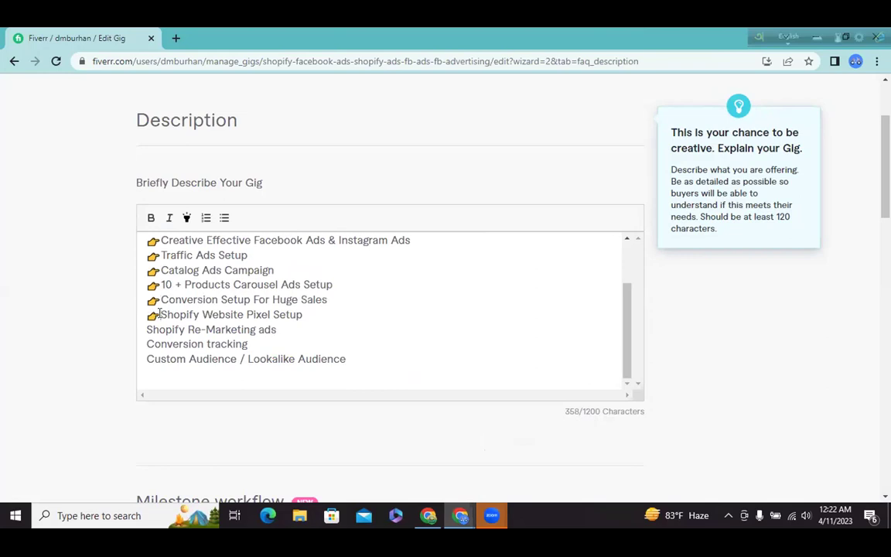
click(147, 329)
key(ctrl+v)
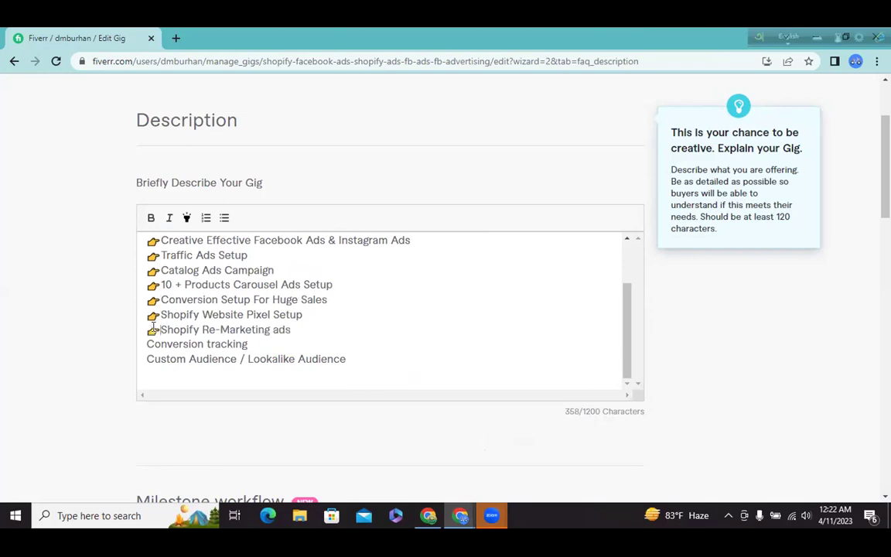
click(147, 344)
key(ctrl+v)
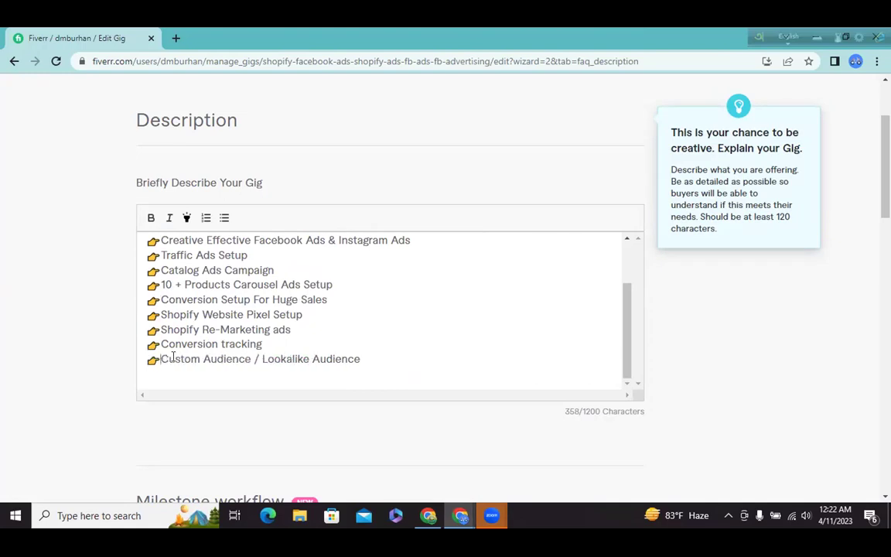
- Copy the check mark emoji beside the "What Types Of Ads I will Setup For You" heading in Google Docs and return to Fiverr
scroll(370, 340, up, 2)
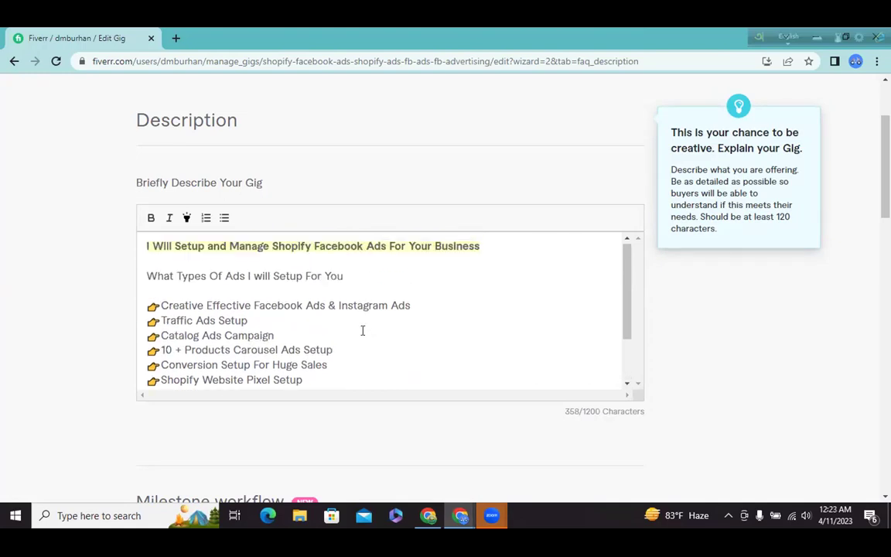
scroll(362, 330, down, 2)
scroll(364, 330, up, 3)
scroll(294, 317, down, 2)
click(427, 515)
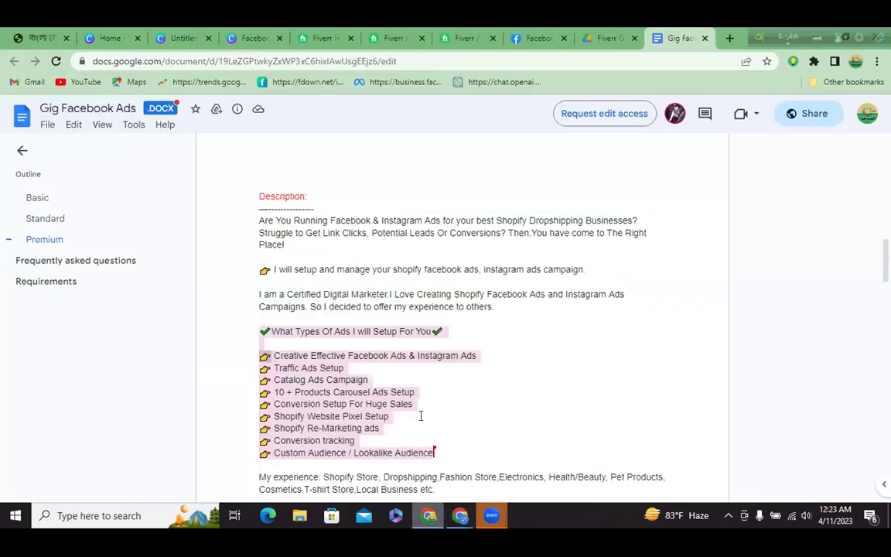
scroll(434, 382, down, 2)
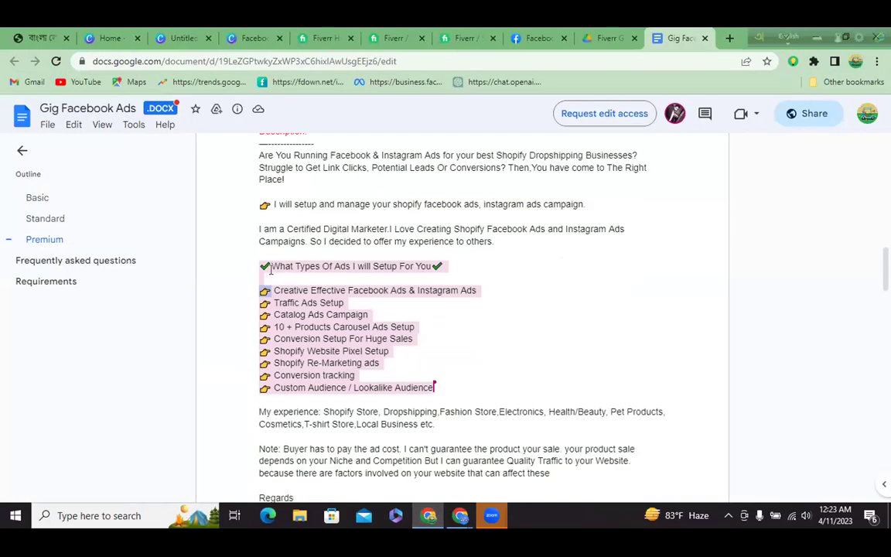
drag(269, 263, 252, 264)
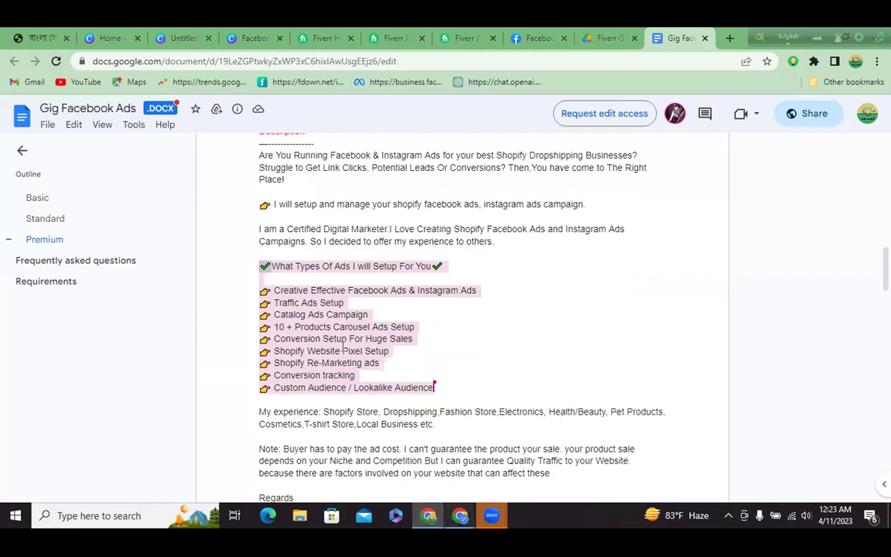
mouse_move(460, 515)
click(529, 453)
- Review the heading and the ad types list in the Fiverr description
scroll(215, 295, up, 2)
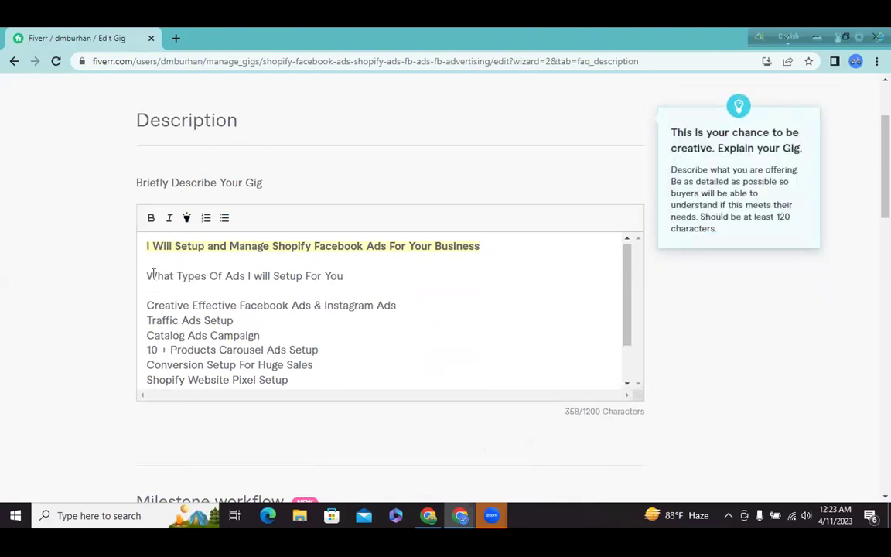
scroll(153, 274, down, 1)
scroll(267, 304, up, 2)
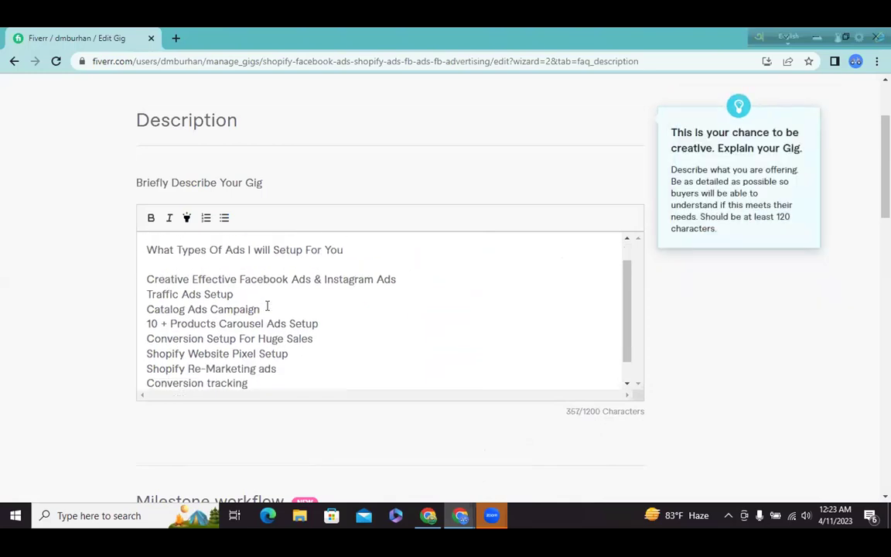
scroll(266, 304, up, 1)
scroll(263, 305, down, 1)
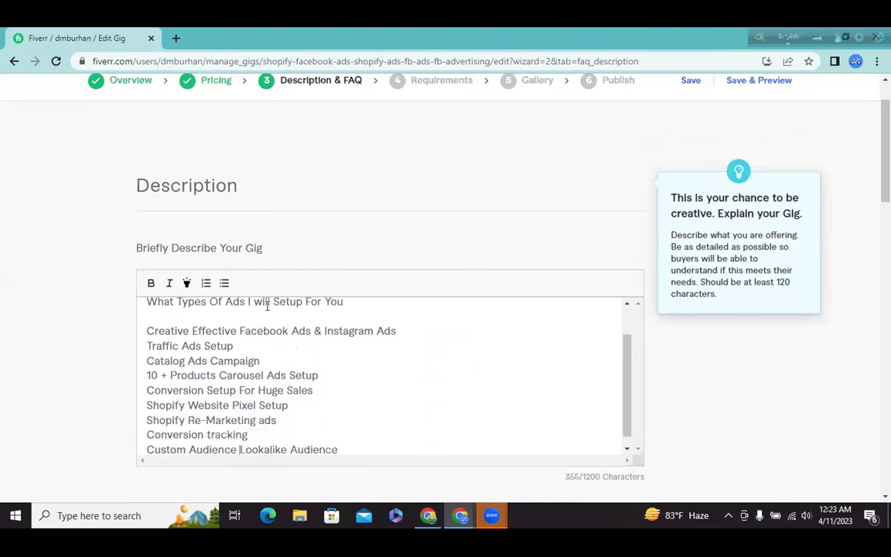
scroll(298, 385, up, 1)
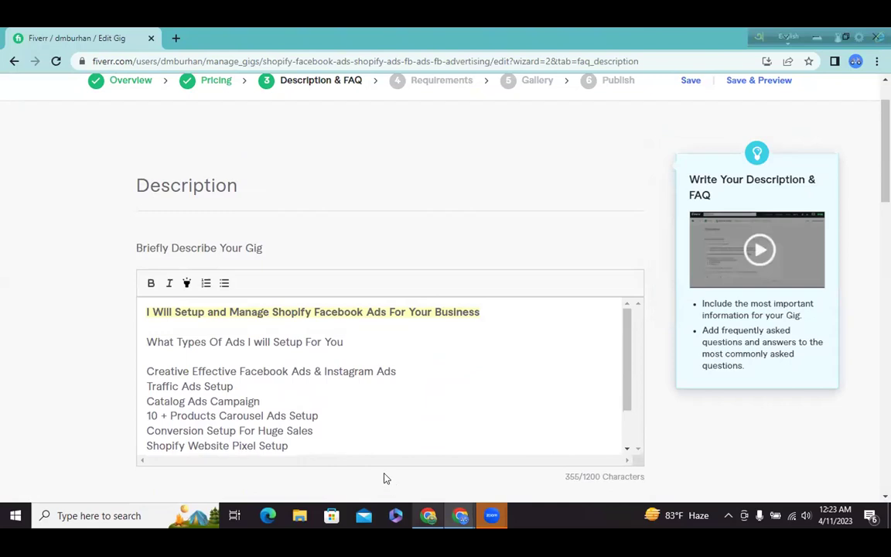
scroll(312, 408, down, 1)
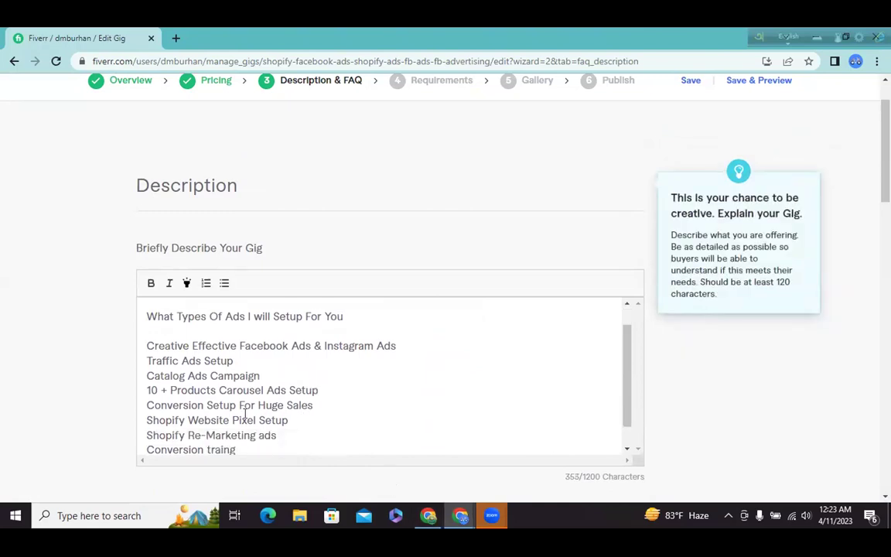
scroll(312, 405, up, 1)
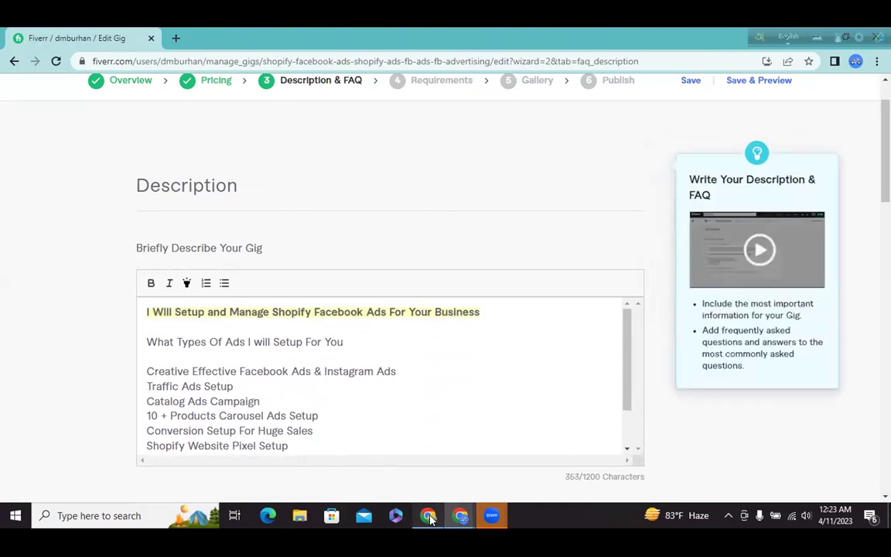
- Copy the pointing-hand emoji again from the Google Docs ad types list and go back to the Fiverr description
key(alt+Tab)
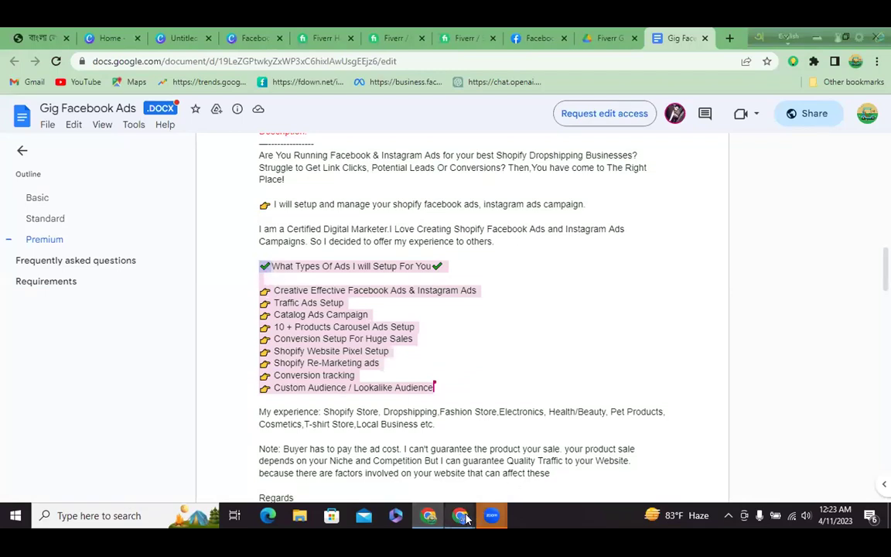
mouse_move(466, 518)
click(525, 464)
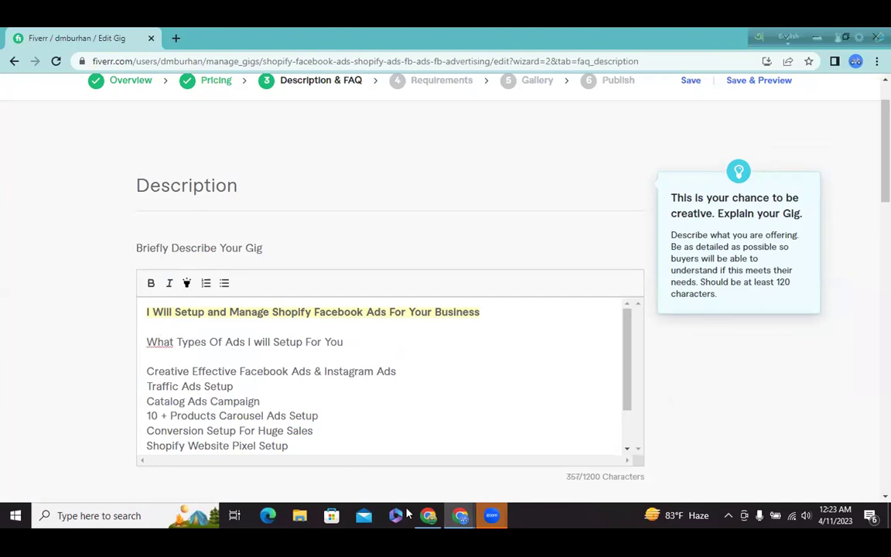
key(alt+Tab)
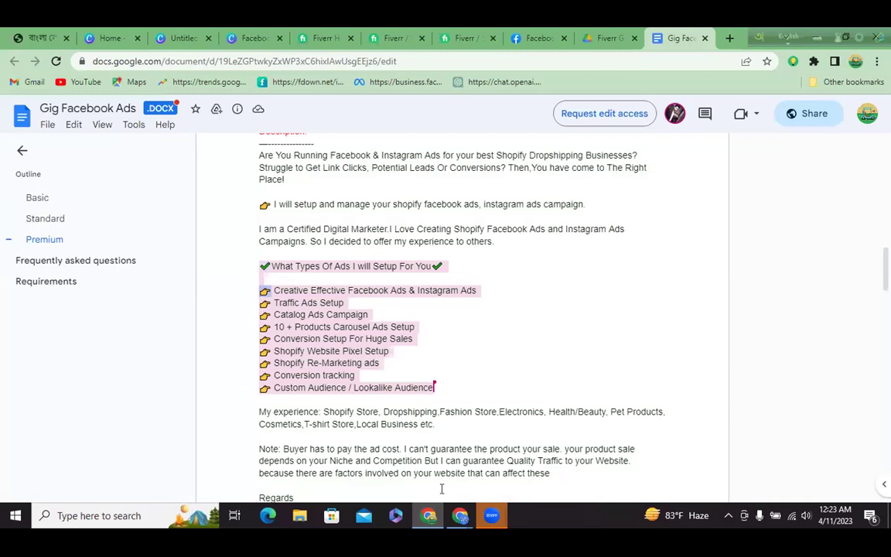
mouse_move(460, 516)
click(509, 470)
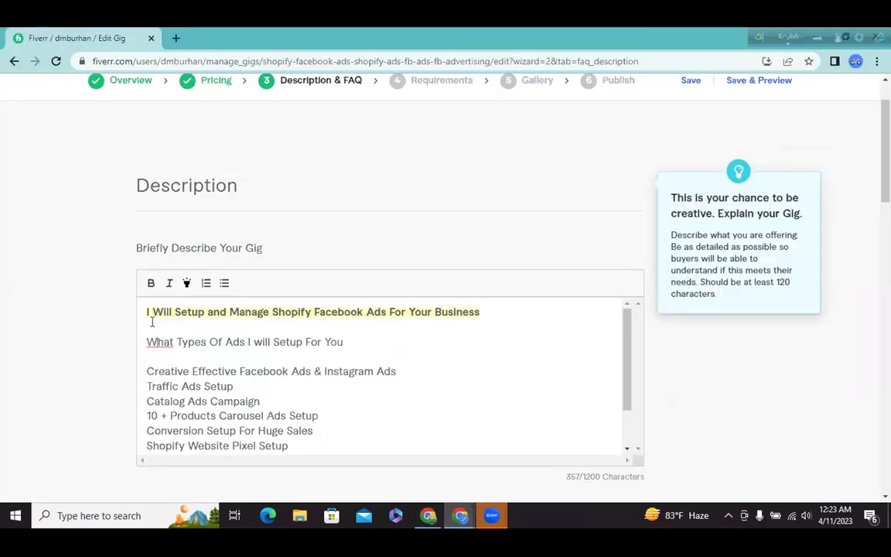
- Insert the pointing-hand emoji again before each ad type line, from Creative Effective Facebook Ads to Custom Audience Lookalike Audience
text(👉)
click(146, 385)
text(👉)
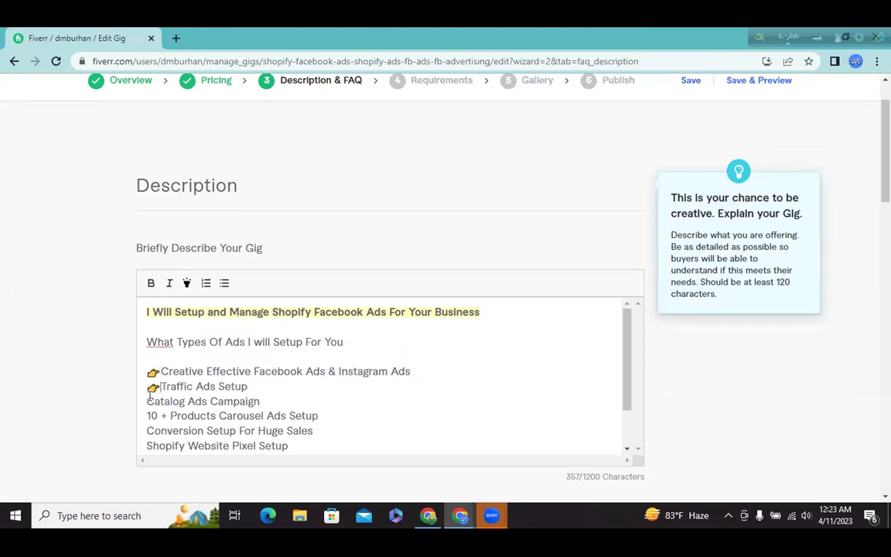
click(147, 401)
text(👉)
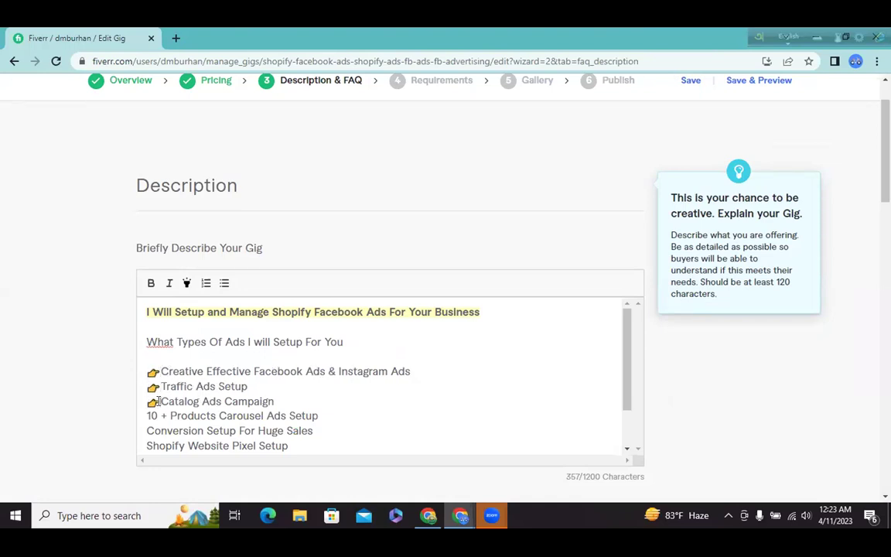
click(148, 416)
key(ctrl+v)
scroll(195, 400, down, 1)
click(146, 379)
key(ctrl+v)
click(147, 395)
key(ctrl+v)
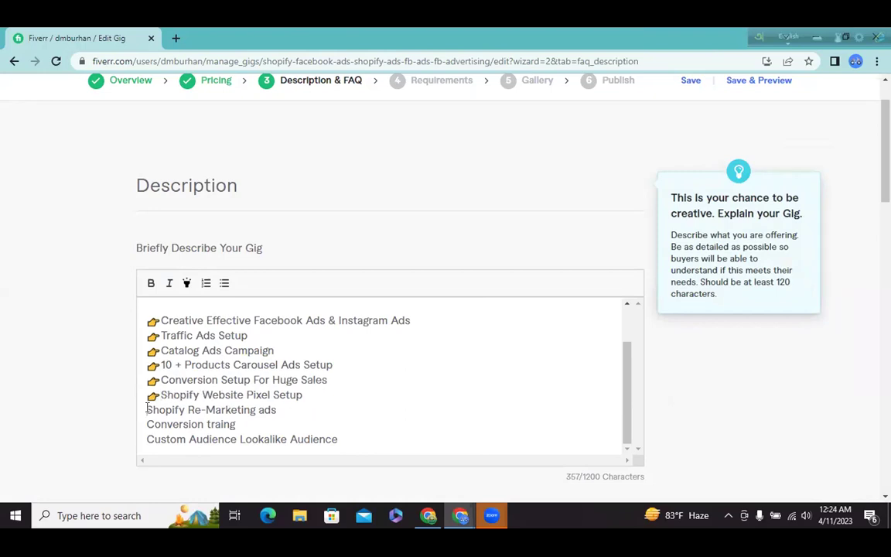
click(147, 409)
text(👉)
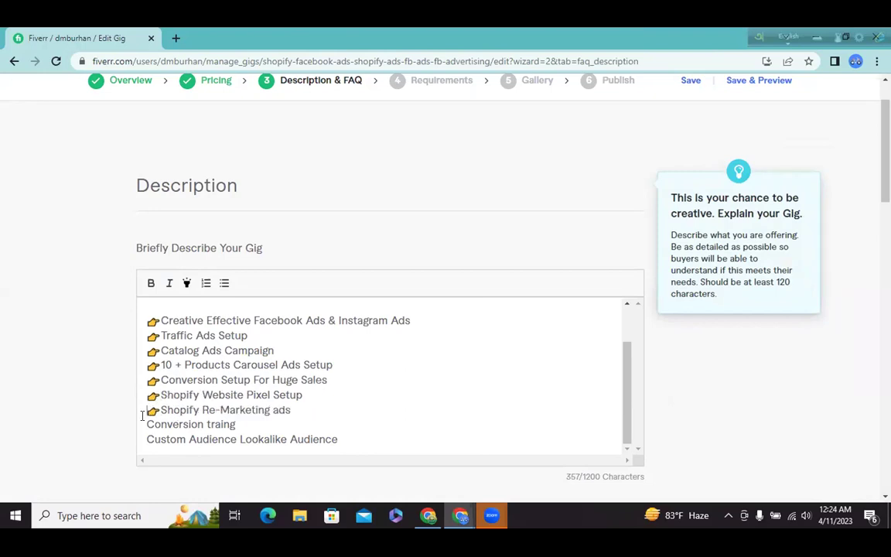
click(147, 423)
text(👉)
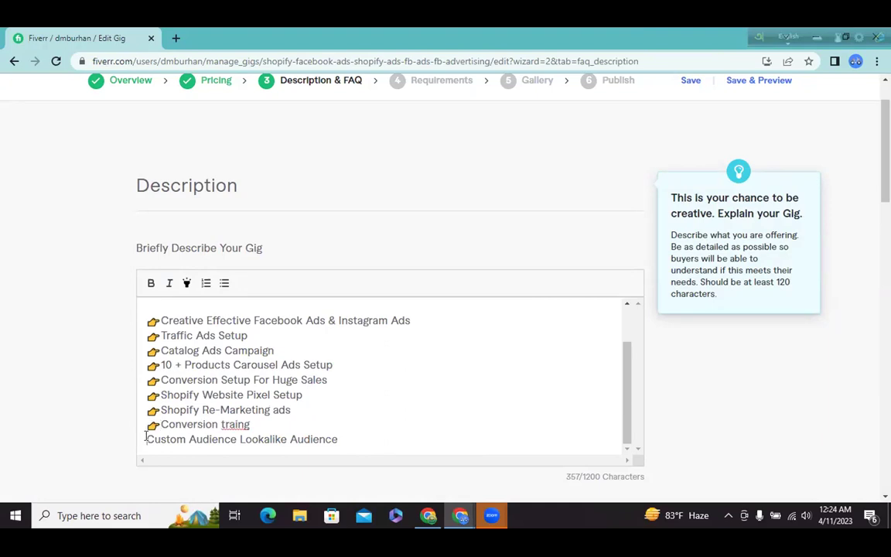
click(147, 439)
text(👉)
- Make the "What Types Of Ads I will Setup For You" heading bold in the gig description
scroll(191, 400, down, 1)
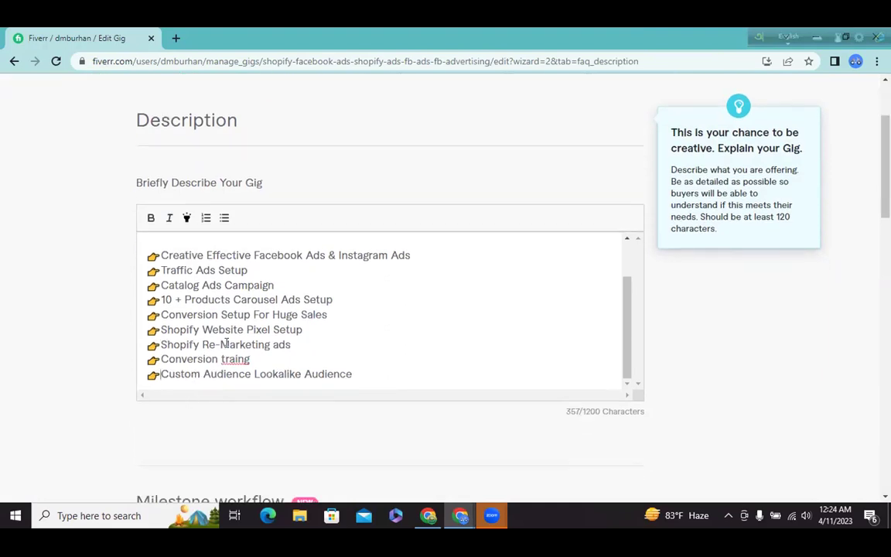
scroll(224, 342, down, 1)
scroll(275, 308, up, 2)
scroll(410, 368, up, 2)
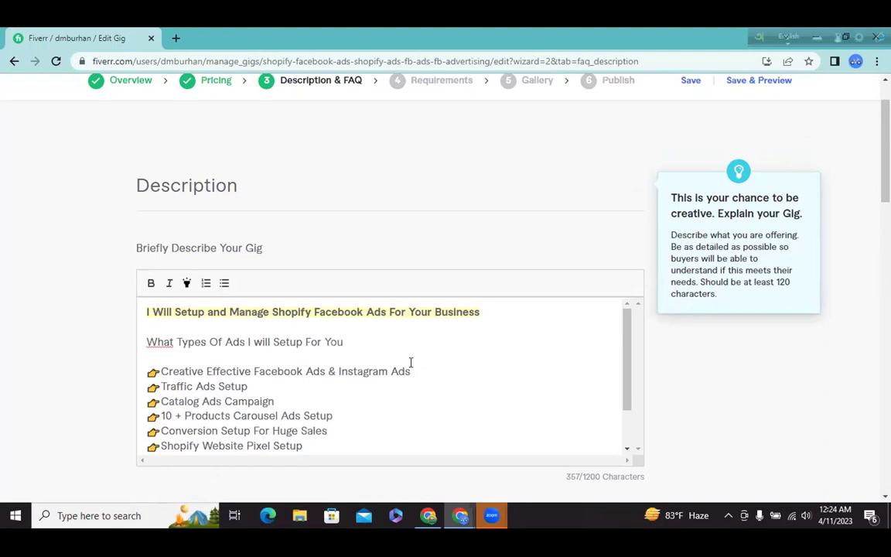
drag(342, 341, 144, 341)
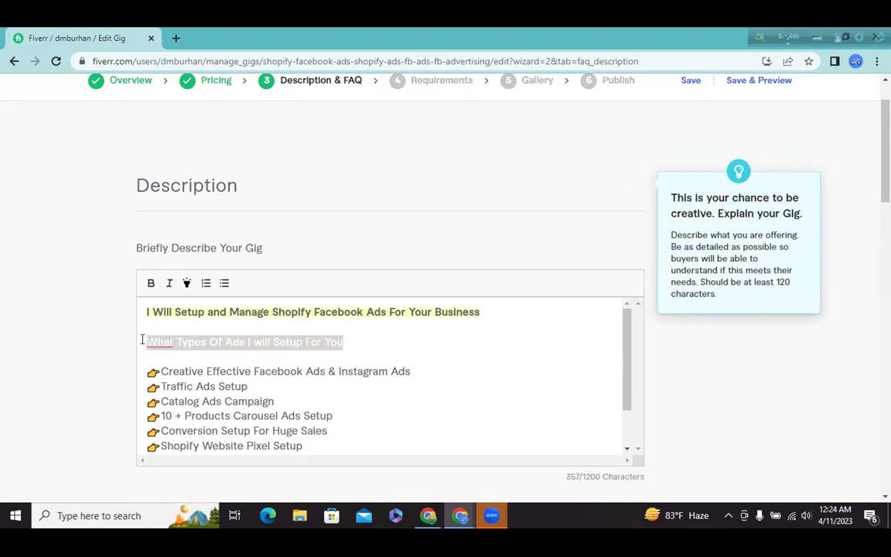
click(149, 283)
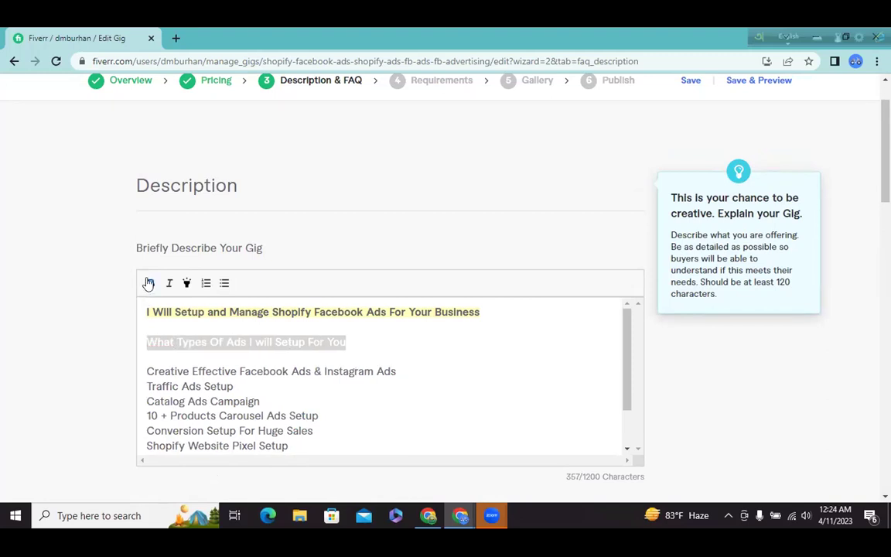
click(352, 337)
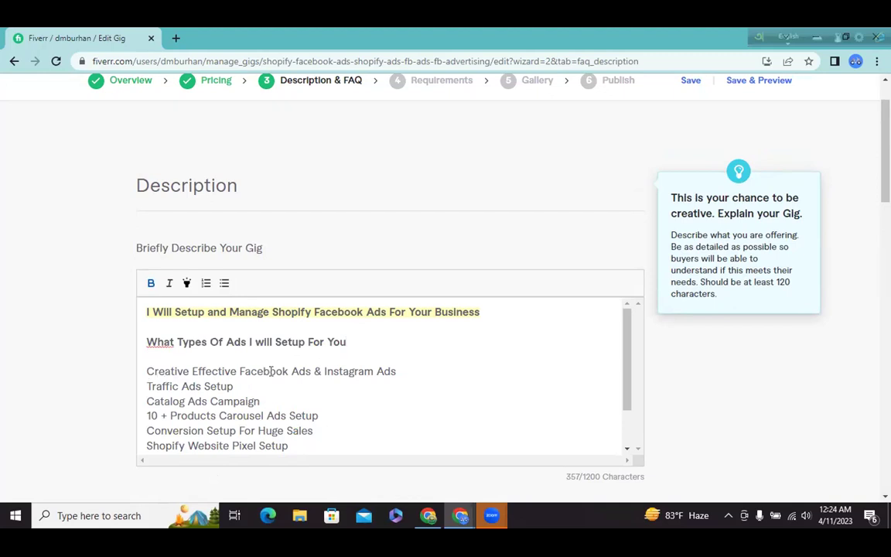
- Try to put the pointing-hand emoji before each ad type line in the gig description, from Creative Effective Facebook Ads to Custom Audience
key(Down)
key(Down)
key(Home)
text(👉)
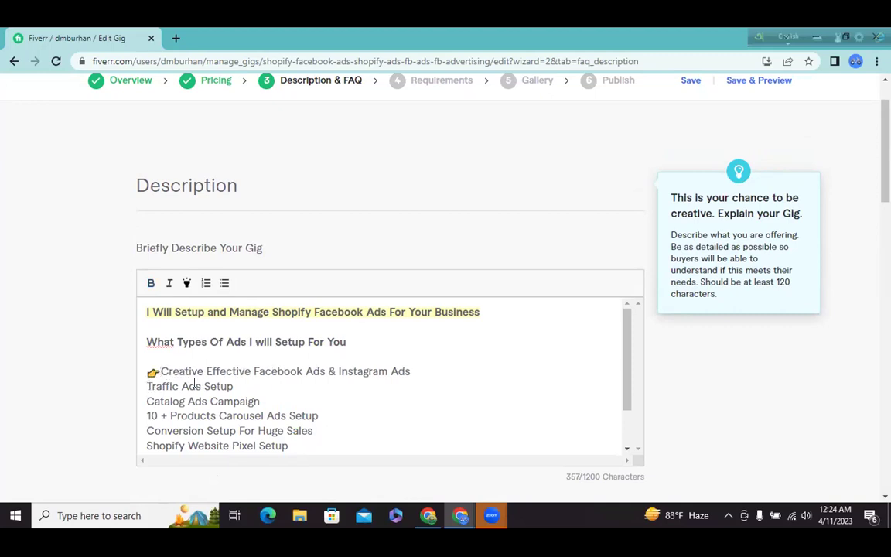
key(Down)
key(Home)
text(👉)
scroll(195, 385, down, 1)
click(147, 350)
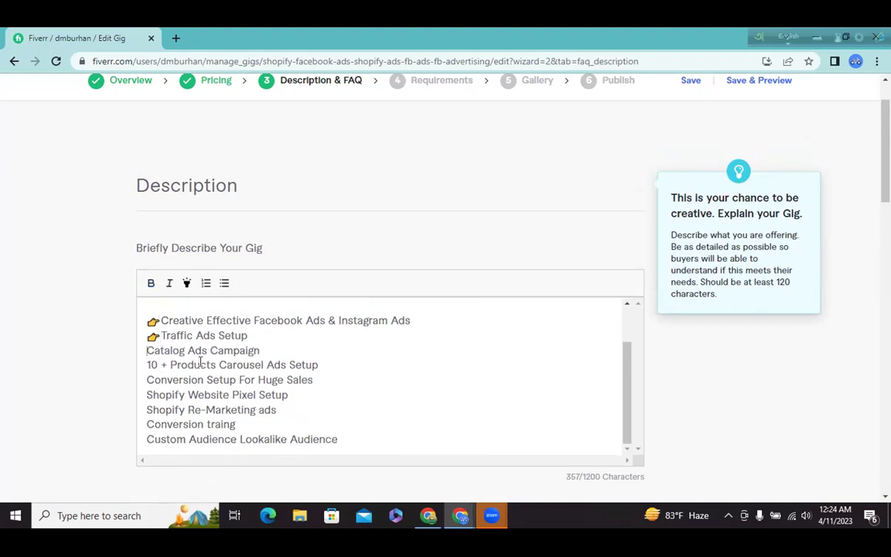
key(ctrl+v)
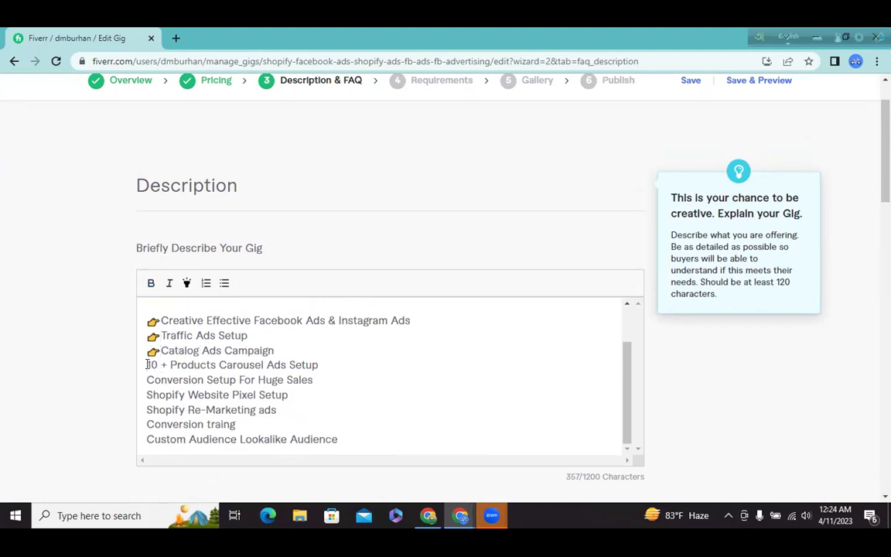
click(146, 364)
text(👉)
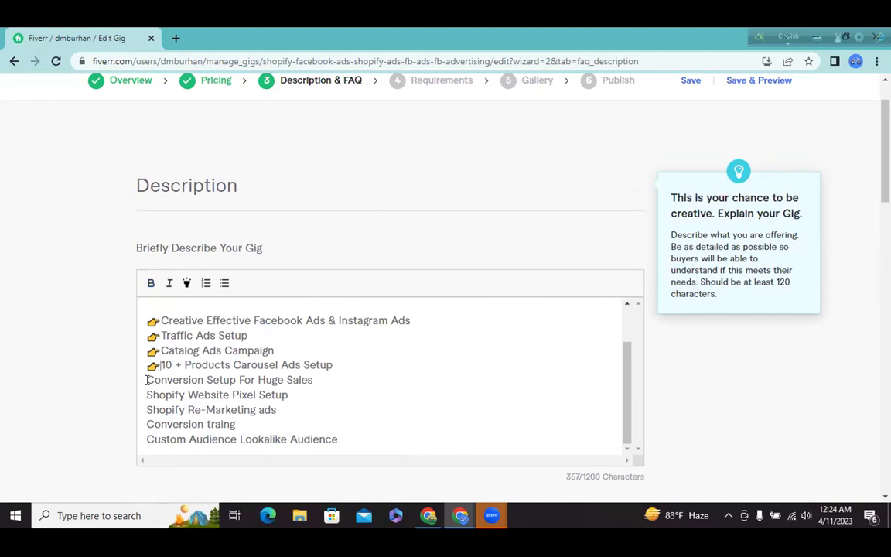
click(147, 380)
text(👉)
click(145, 394)
key(ctrl+v)
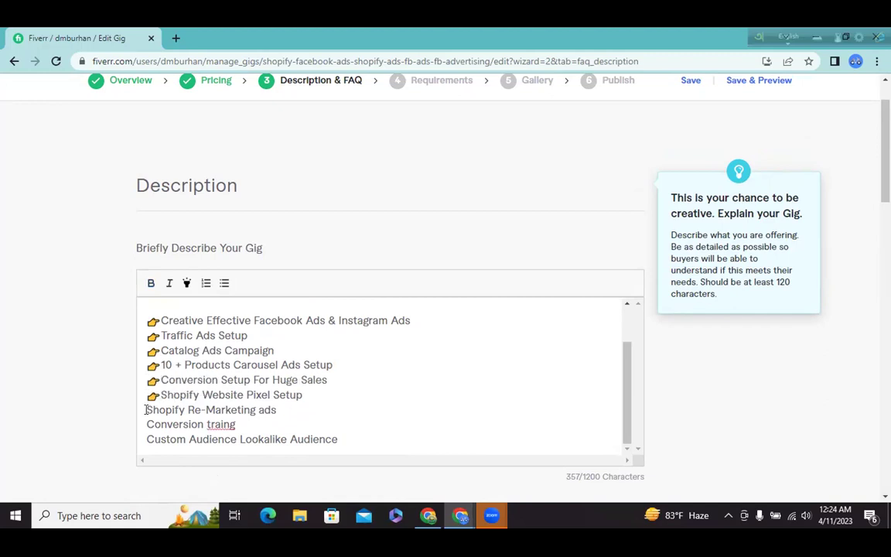
click(146, 410)
text(👉)
click(145, 425)
text(👉)
scroll(145, 402, down, 1)
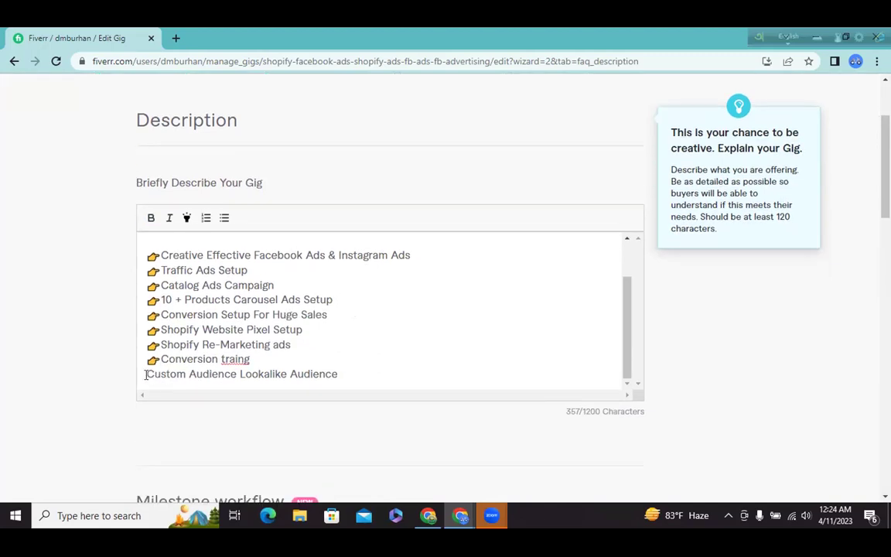
click(146, 374)
text(👉)
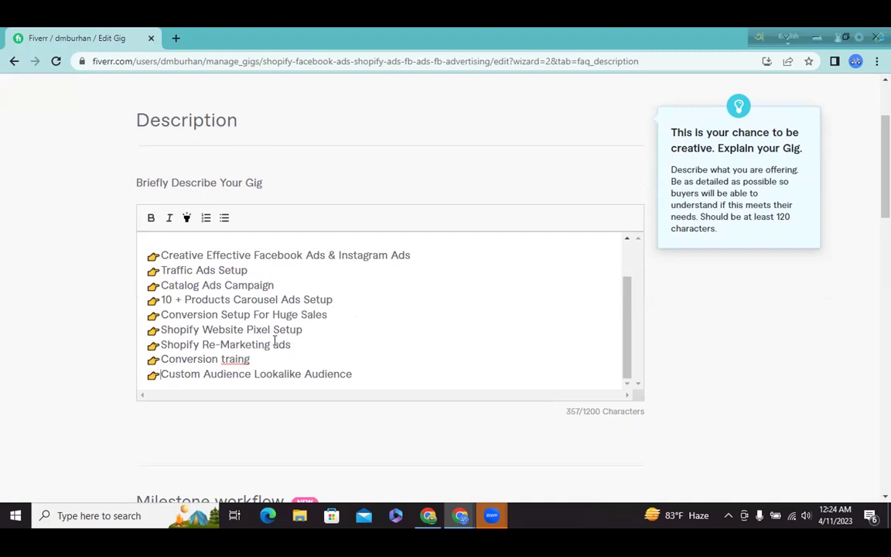
drag(303, 330, 162, 328)
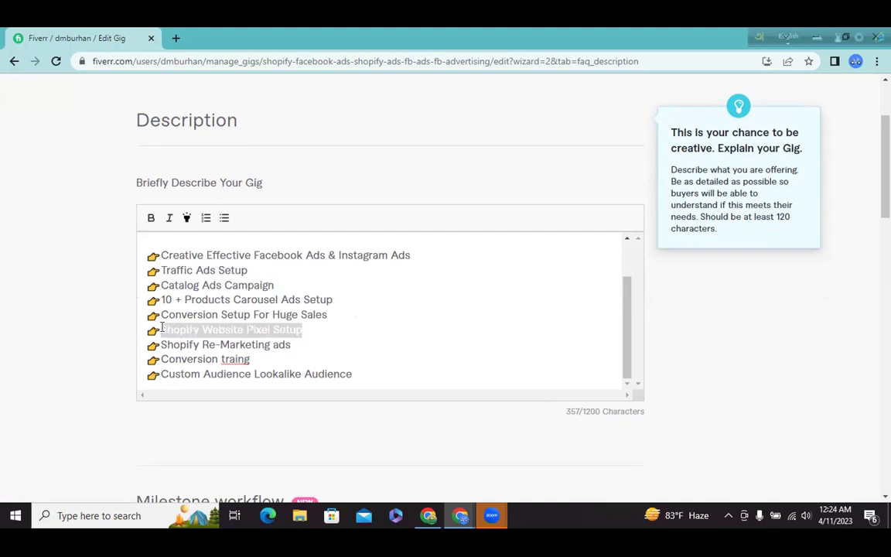
click(330, 329)
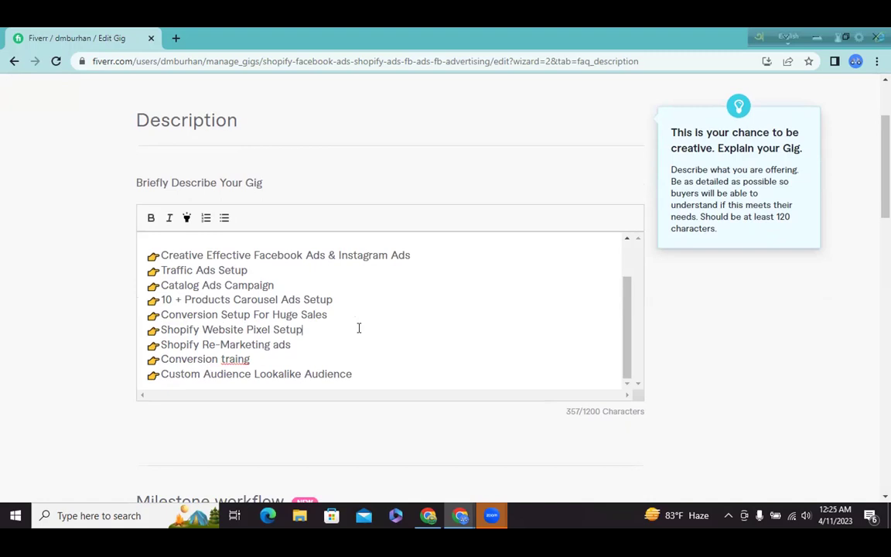
click(358, 374)
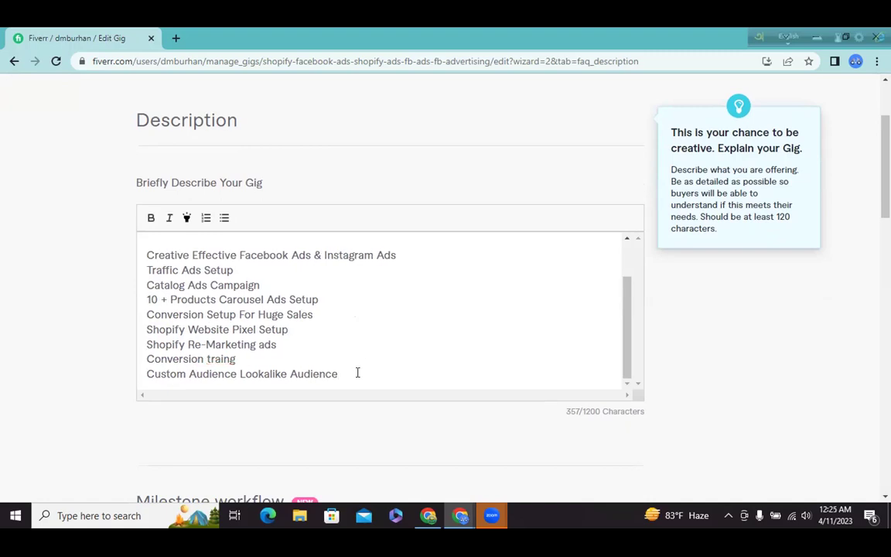
key(Return)
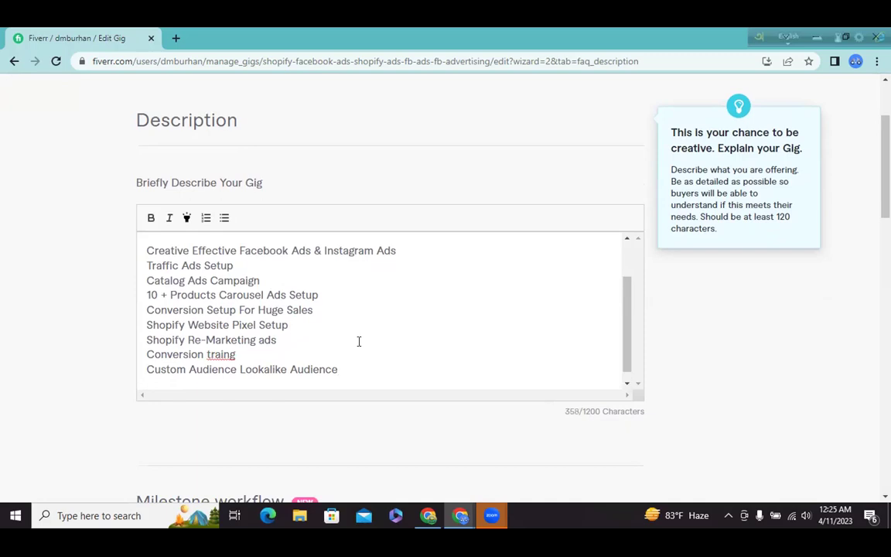
right_click(228, 382)
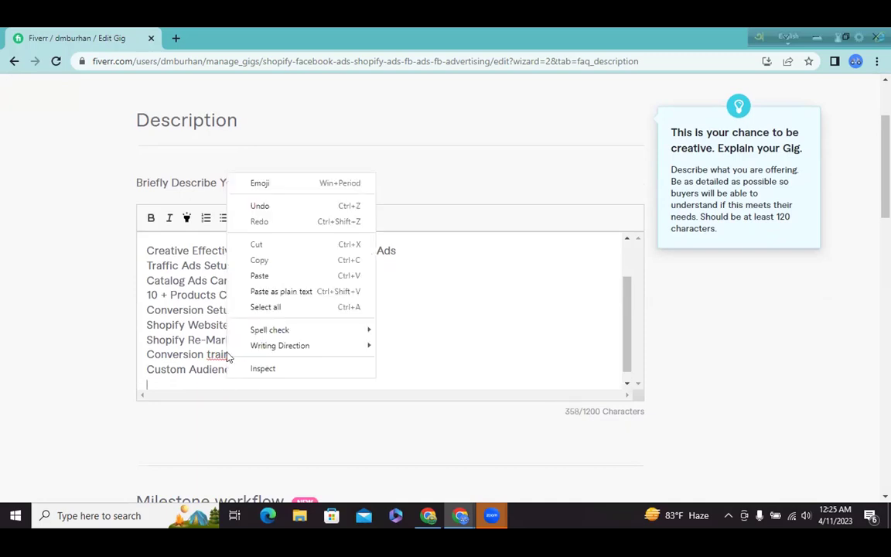
click(255, 276)
key(BackSpace)
scroll(325, 306, down, 1)
scroll(317, 309, down, 1)
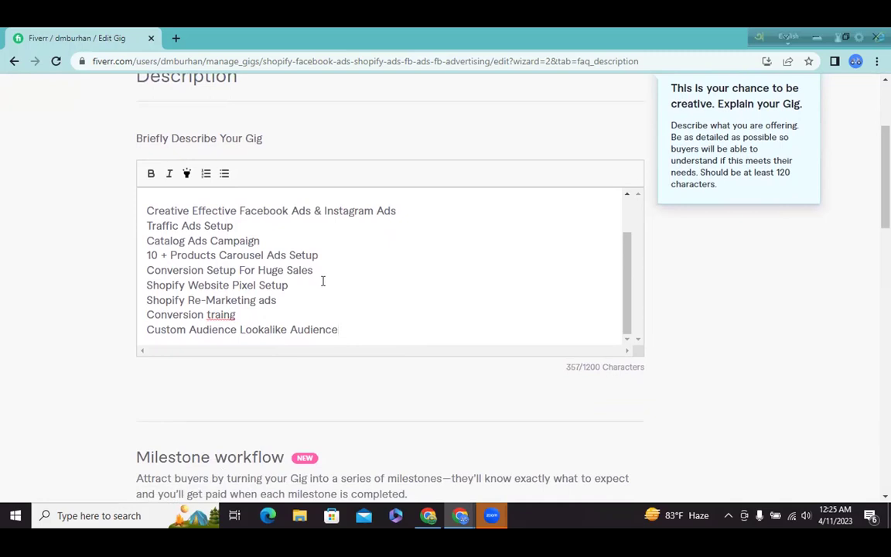
- Switch to the Google Docs gig document and copy the "My experience" and "Note" paragraphs below the ad types list
scroll(324, 293, up, 3)
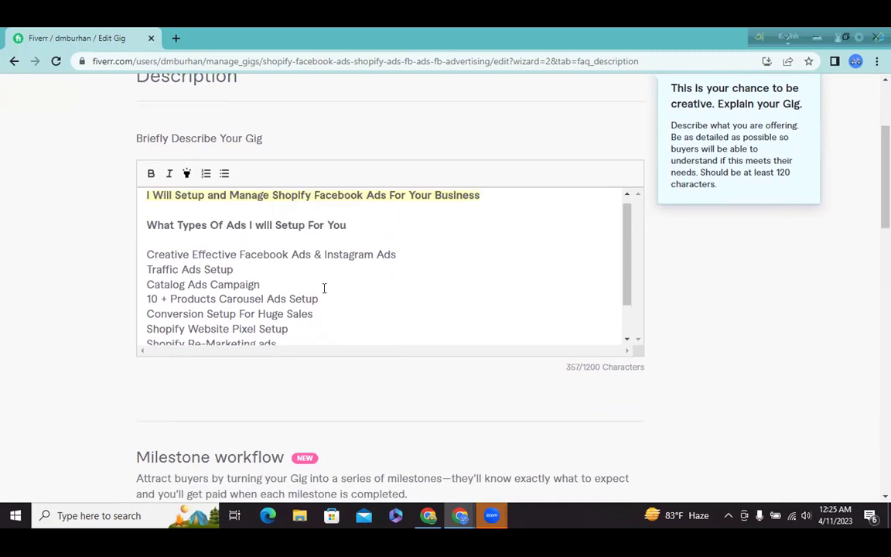
scroll(324, 290, down, 3)
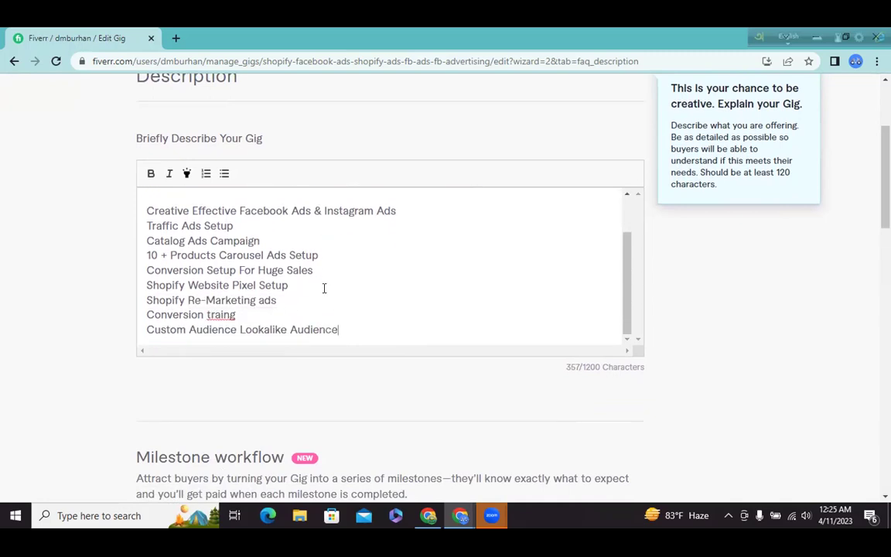
scroll(324, 288, up, 3)
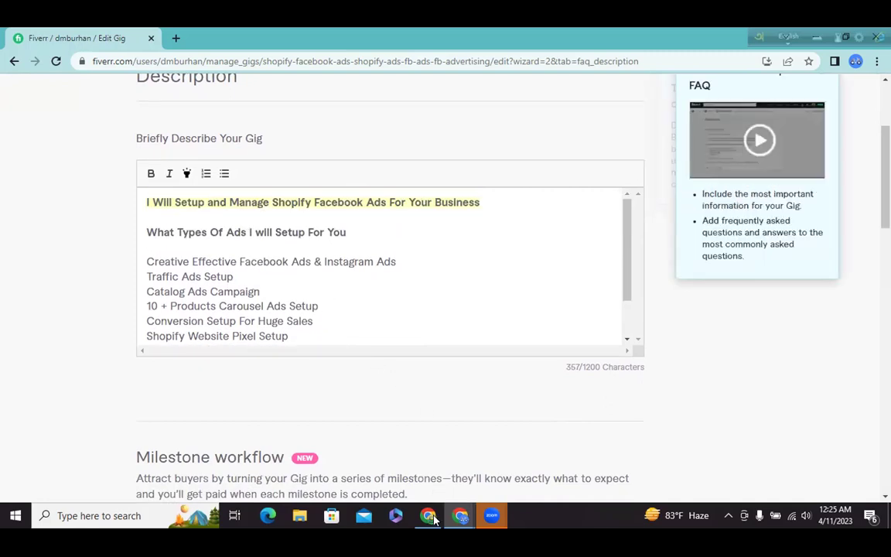
key(alt+Tab)
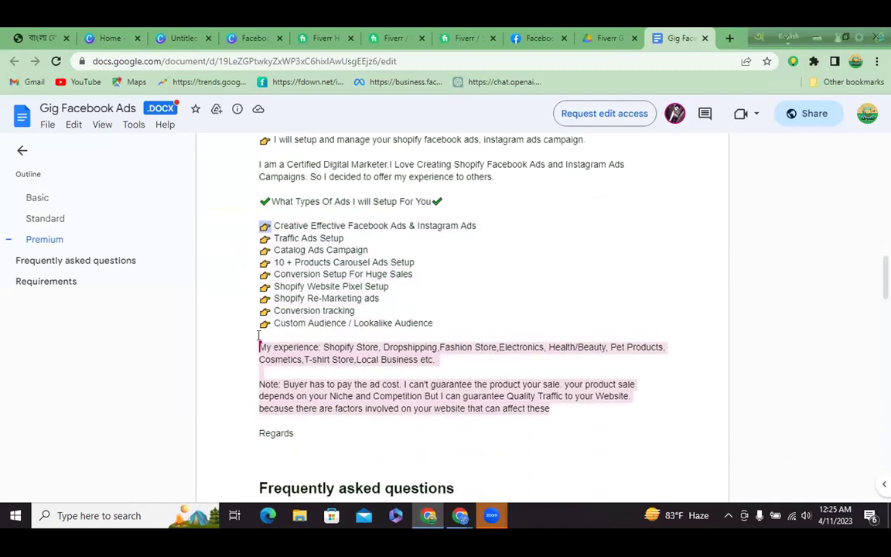
scroll(272, 290, down, 3)
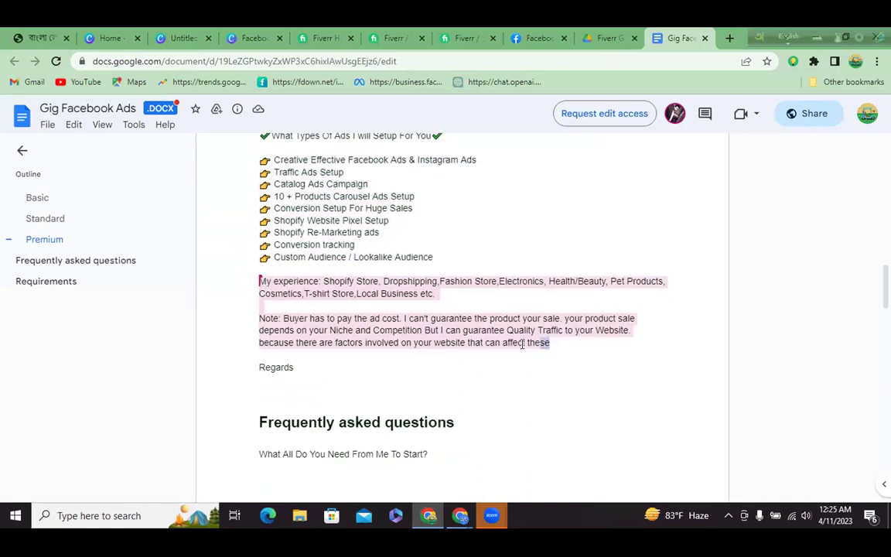
drag(550, 343, 260, 281)
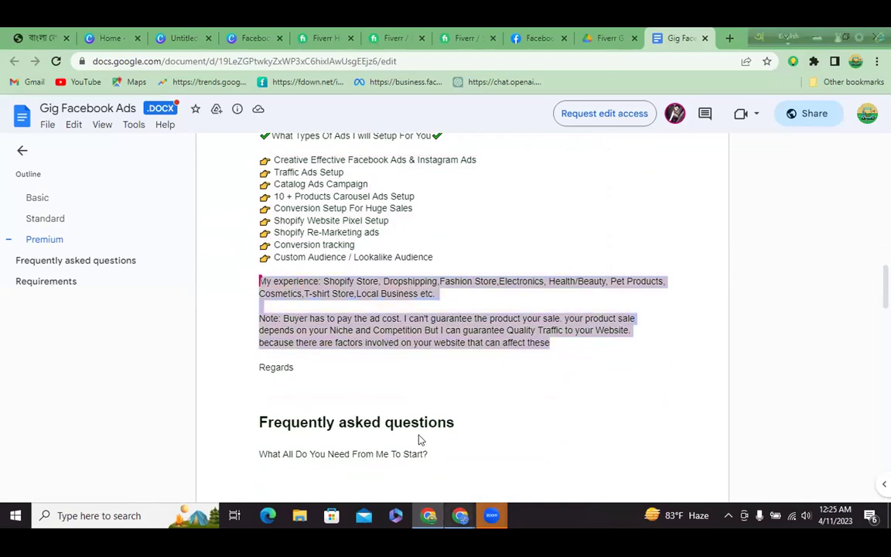
- Go back to the Fiverr description and paste the experience and note paragraphs after a blank line below the ad types list
mouse_move(460, 515)
click(526, 461)
scroll(386, 323, down, 5)
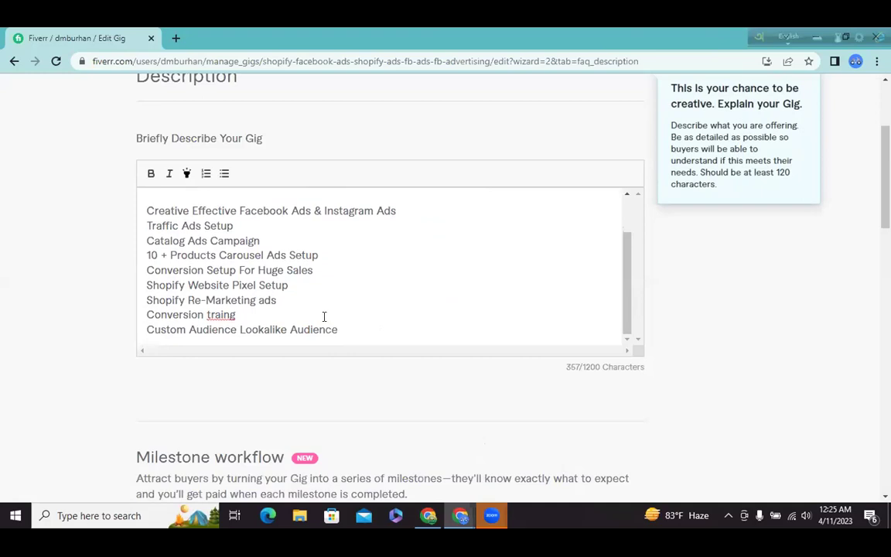
scroll(328, 313, up, 1)
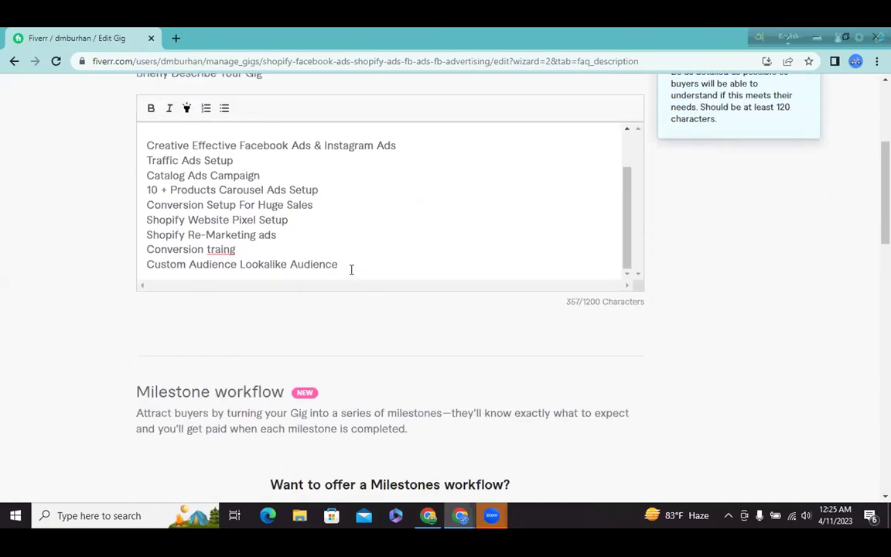
key(Return)
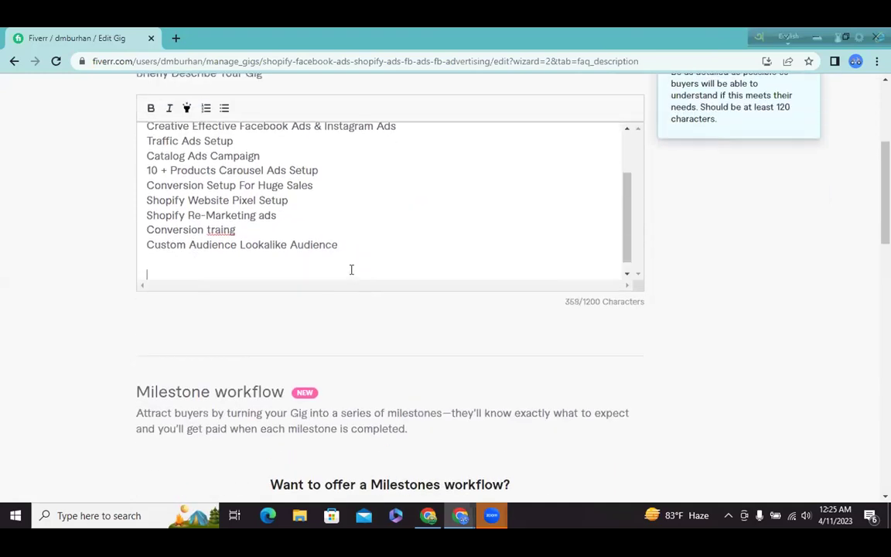
key(ctrl+v)
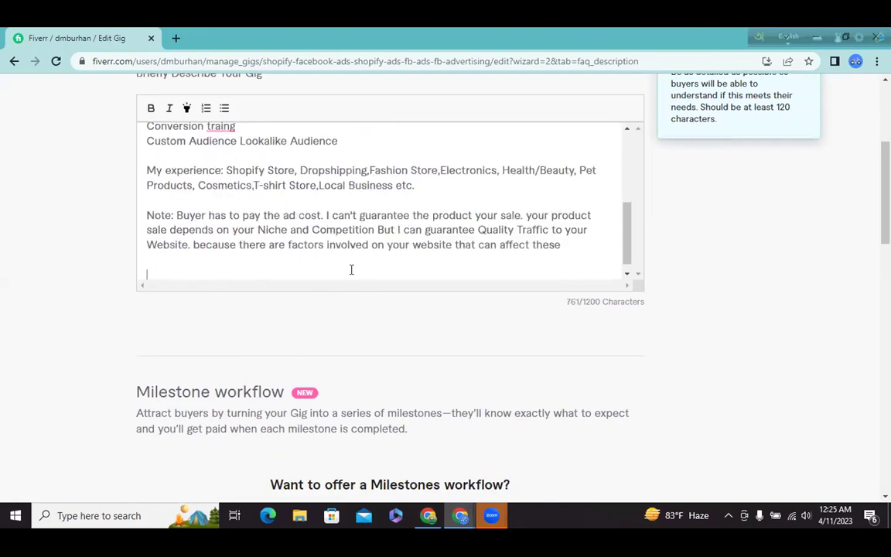
- Add the word "Create" at the end of the "Custom Audience Lookalike Audience" line
scroll(334, 240, up, 3)
scroll(322, 248, up, 2)
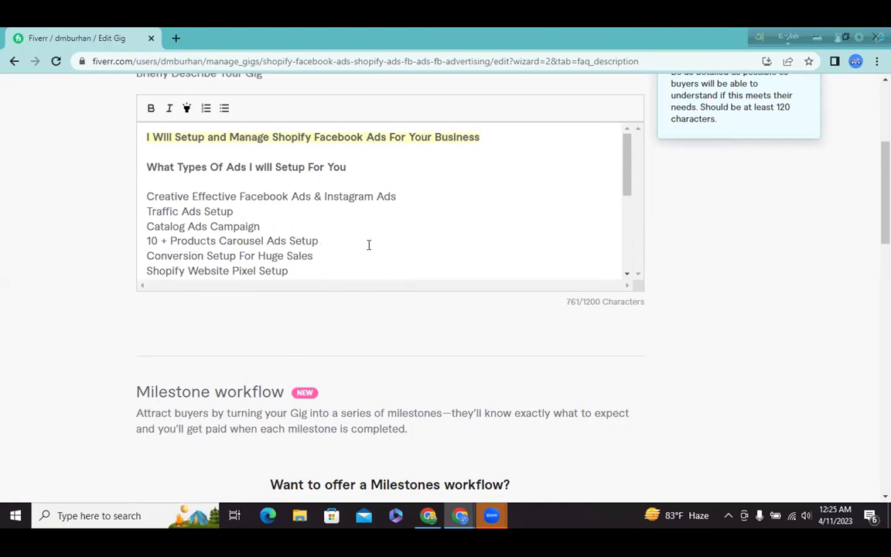
scroll(368, 246, down, 1)
scroll(368, 245, down, 2)
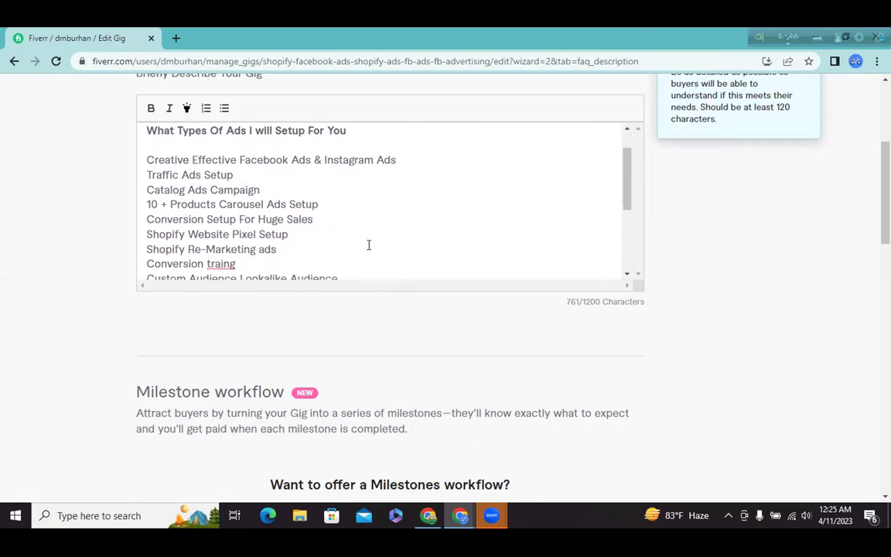
scroll(368, 244, down, 2)
click(342, 230)
text(Crteate)
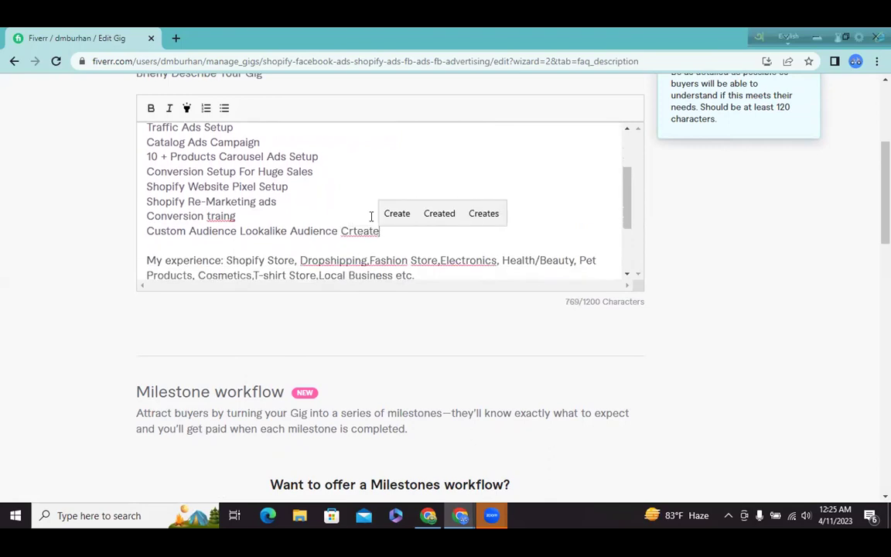
click(393, 214)
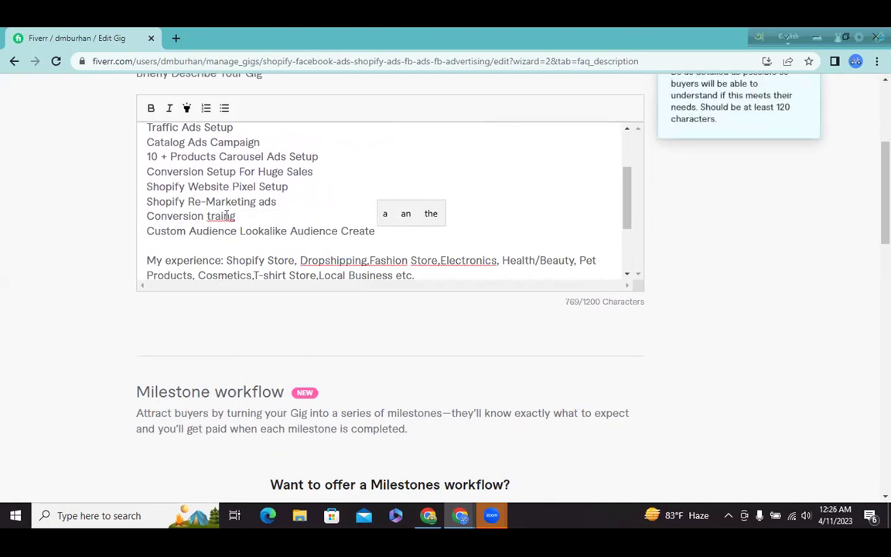
- Delete the "Conversion traing" line and insert "Ads" after "Conversion" in the "Conversion Setup For Huge Sales" line
click(237, 216)
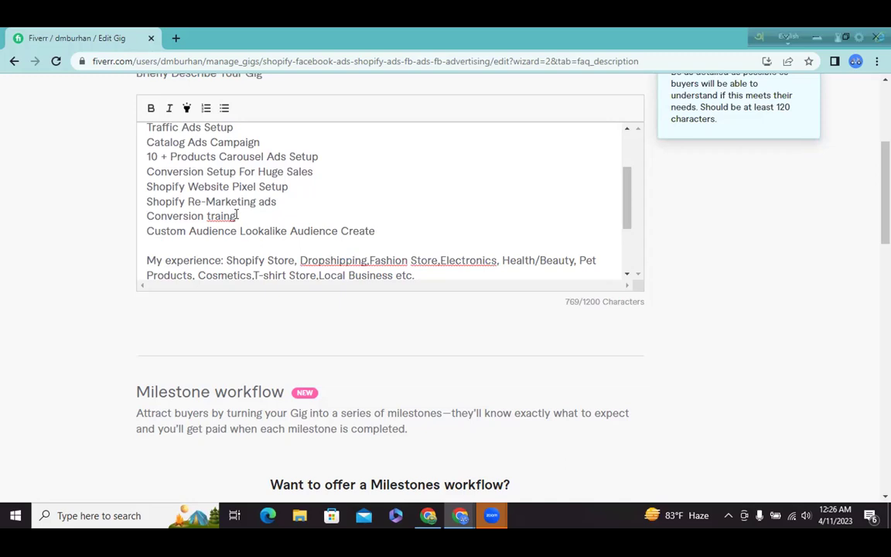
key(BackSpace)
key(BackSpace)
key(BackSpace)
key(BackSpace)
key(BackSpace)
key(BackSpace)
key(BackSpace)
key(BackSpace)
key(BackSpace)
key(BackSpace)
key(BackSpace)
key(BackSpace)
key(BackSpace)
key(BackSpace)
key(BackSpace)
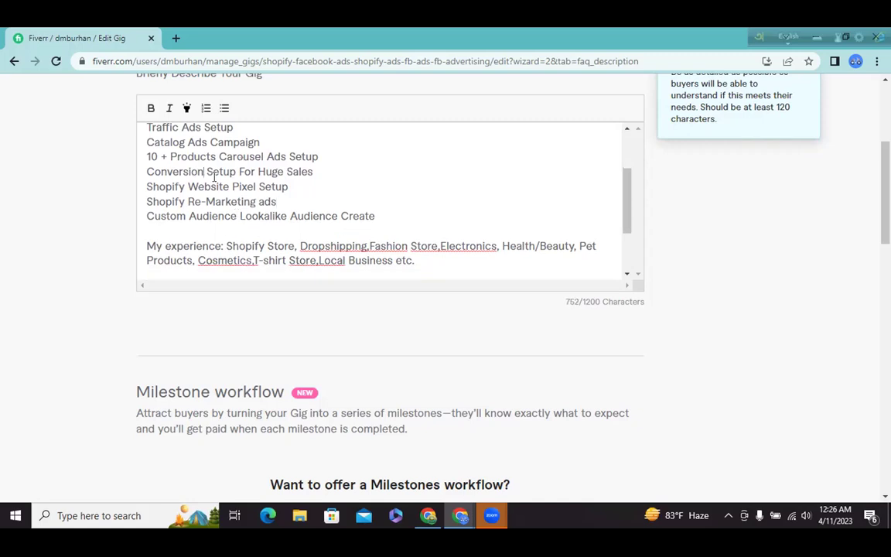
text(Ads)
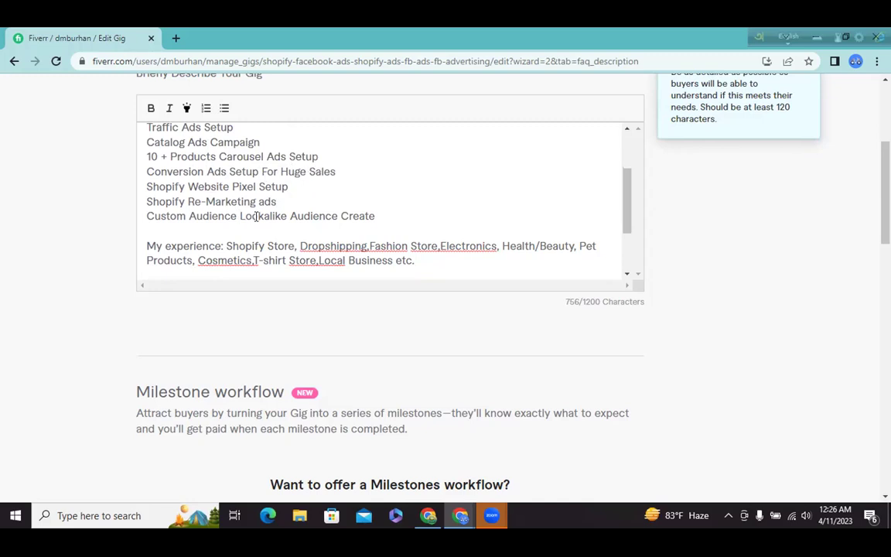
- Format the ad type lines, from Creative Effective Facebook Ads to Custom Audience Lookalike Audience Create, as a bulleted list
scroll(312, 201, up, 2)
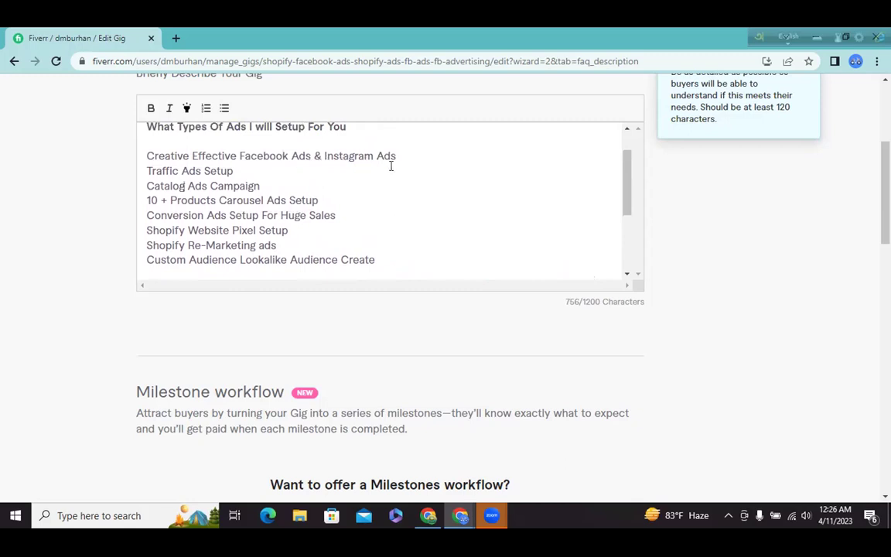
scroll(331, 188, up, 1)
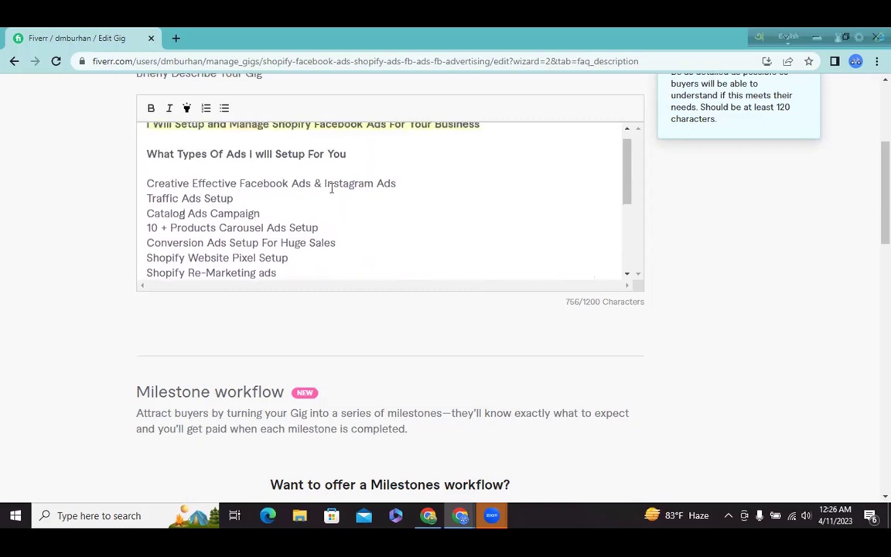
scroll(331, 187, down, 1)
scroll(331, 187, down, 2)
scroll(331, 187, up, 1)
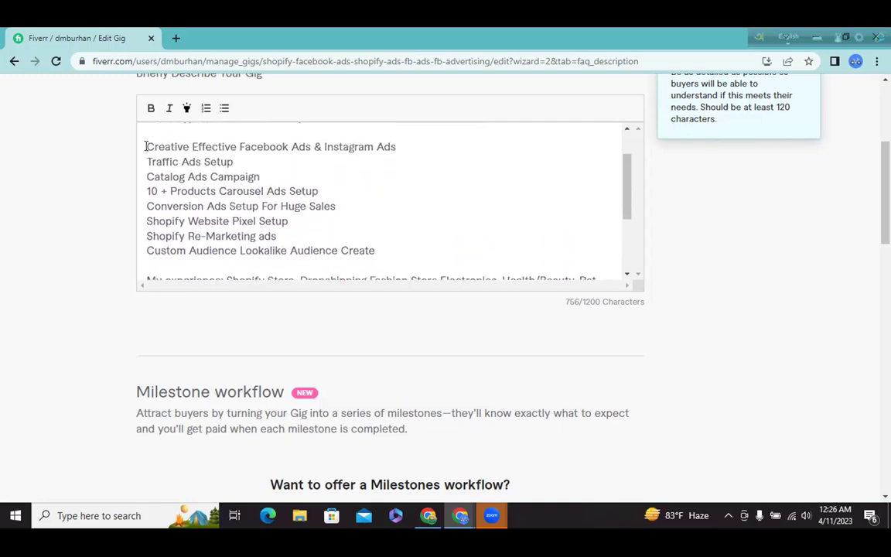
drag(145, 144, 376, 250)
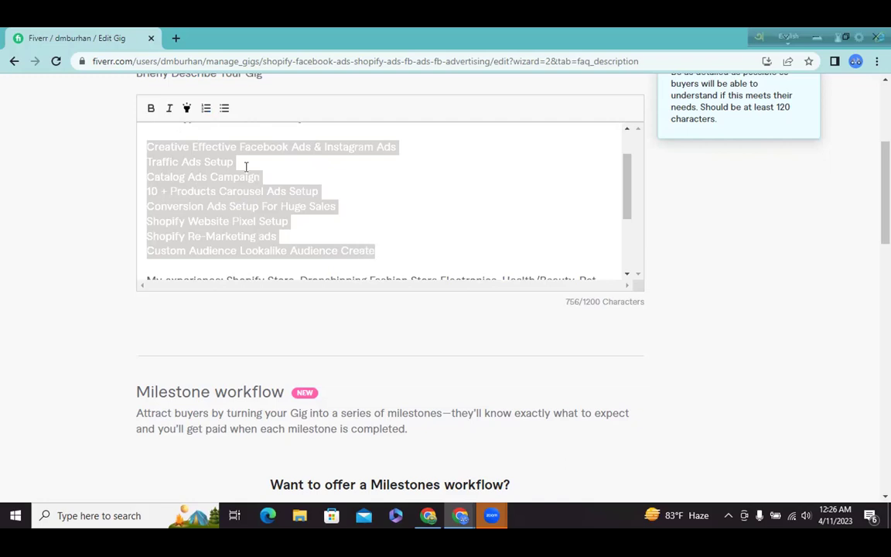
click(223, 109)
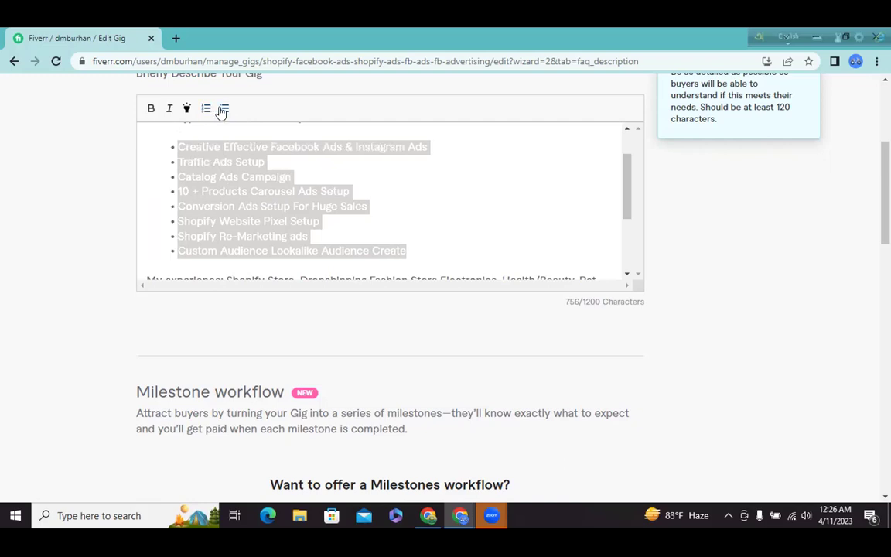
- Make the "My experience" and "Note:" labels below the bulleted list bold
scroll(378, 188, down, 3)
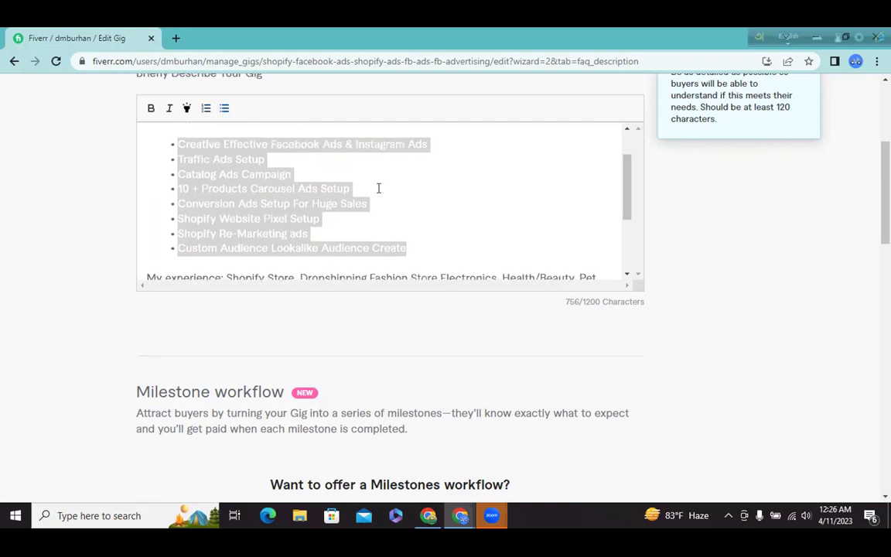
drag(222, 202, 133, 202)
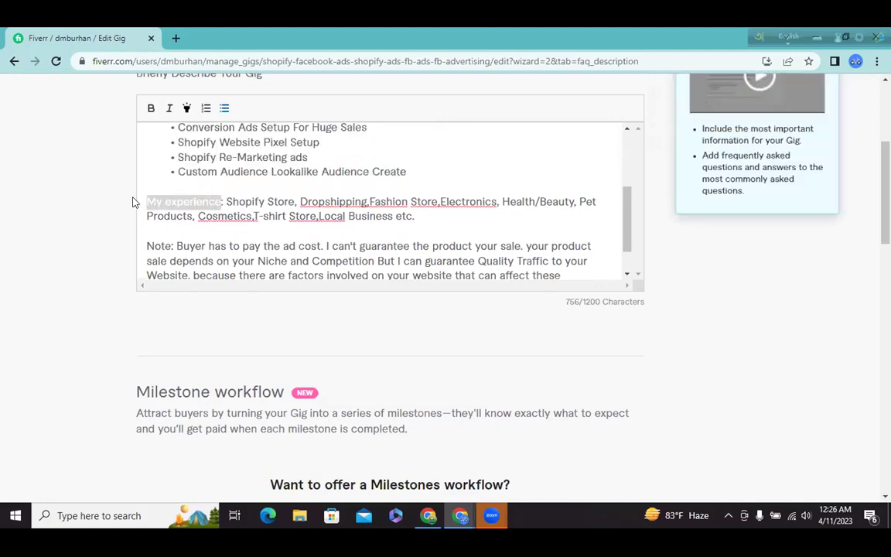
click(150, 110)
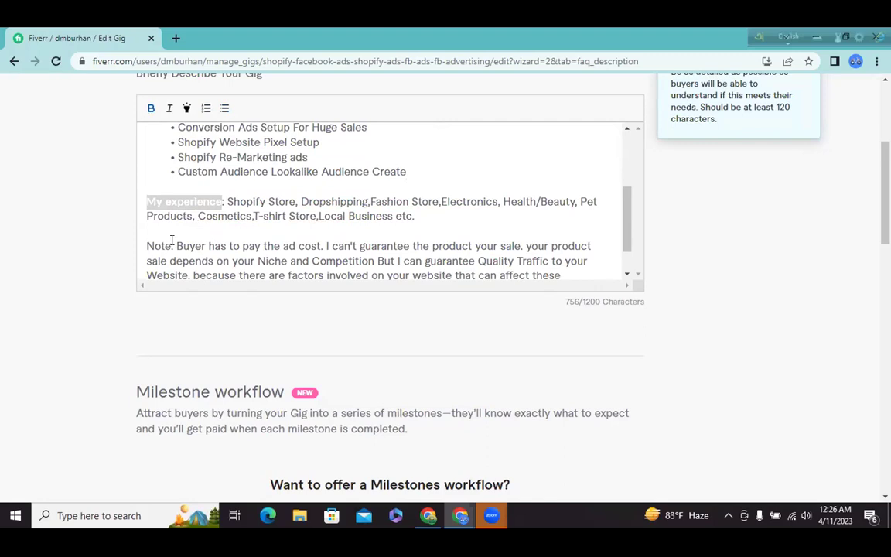
drag(171, 244, 146, 241)
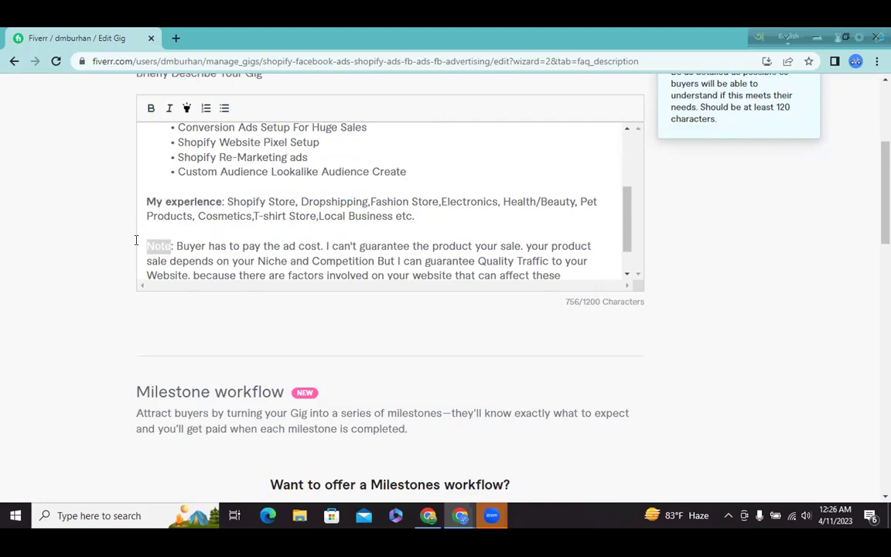
click(171, 245)
drag(172, 244, 140, 242)
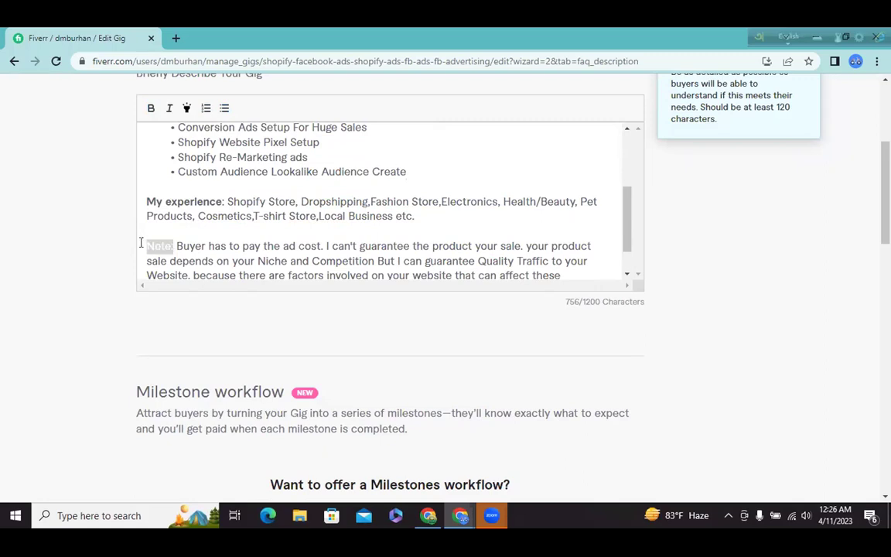
click(150, 109)
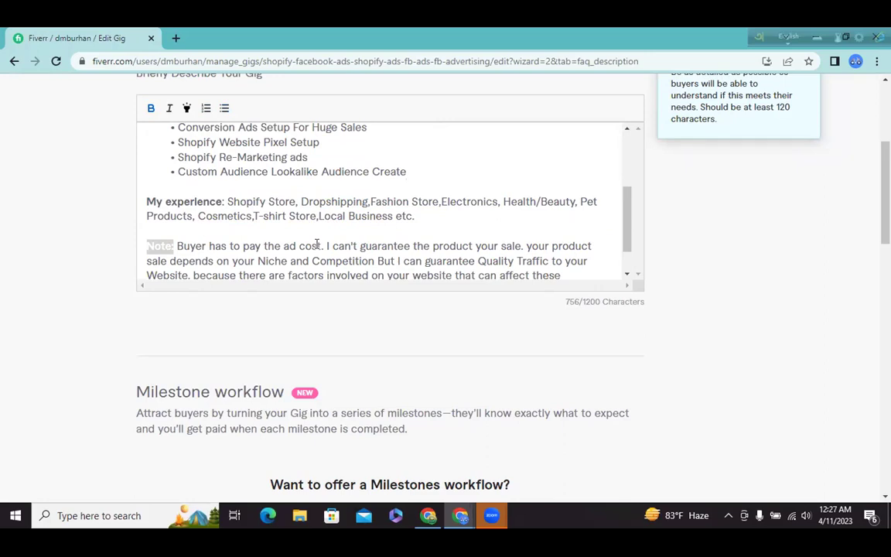
- Delete the sentence "Buyer has to pay the ad cost." from the start of the note paragraph
drag(322, 245, 177, 241)
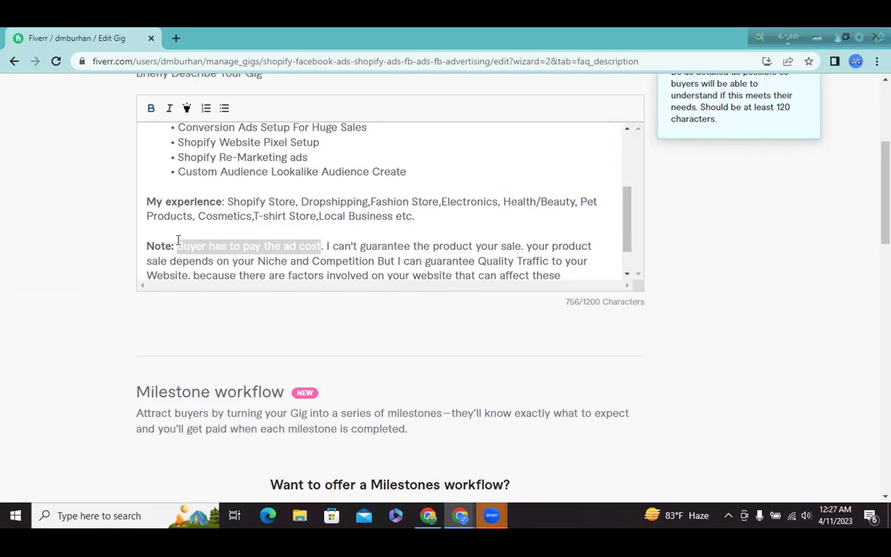
key(BackSpace)
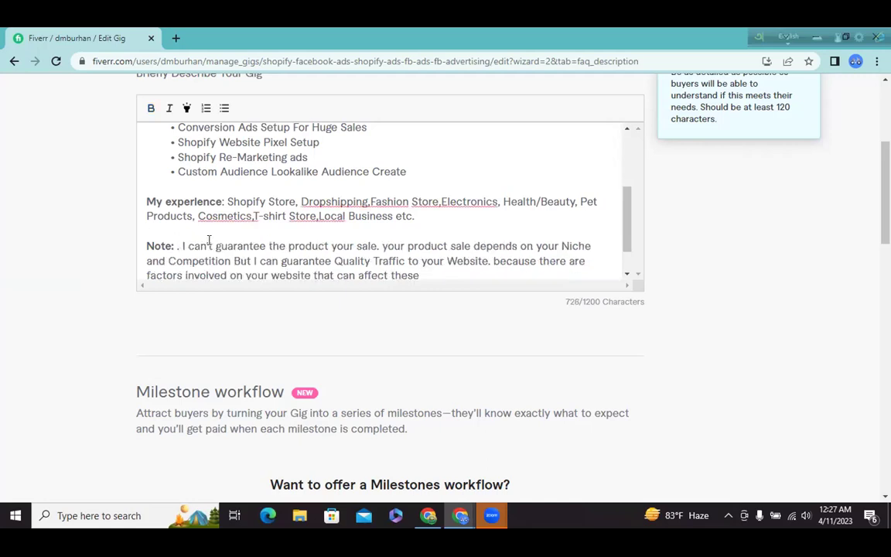
key(BackSpace)
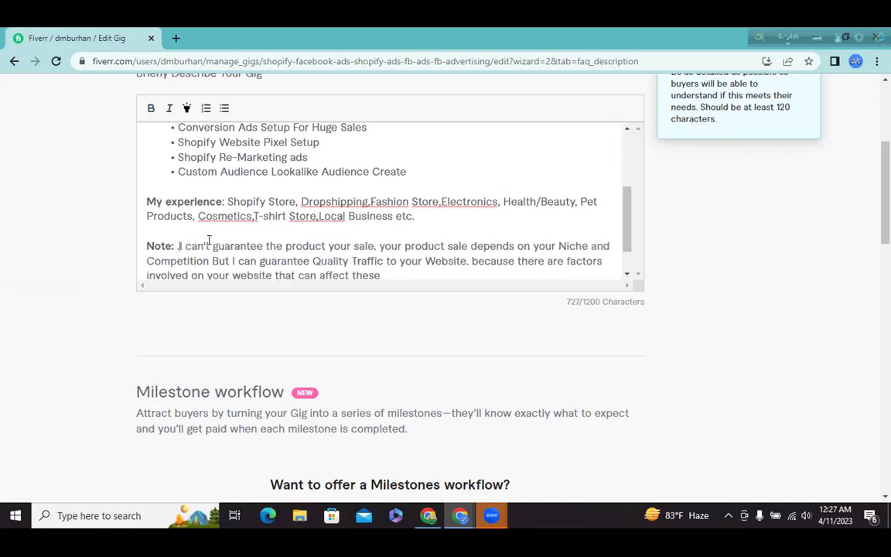
key(BackSpace)
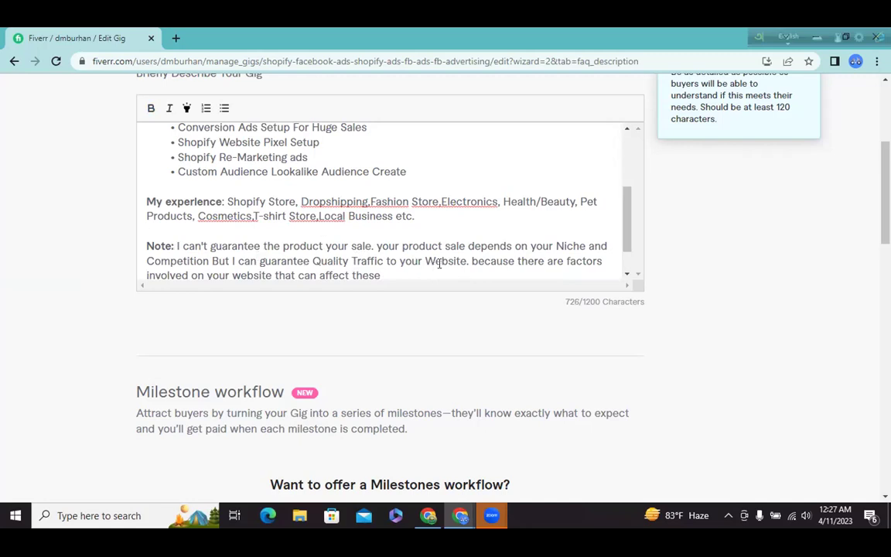
- End the note paragraph with a period and add the closing "Regards" after a blank line below it
scroll(388, 269, down, 2)
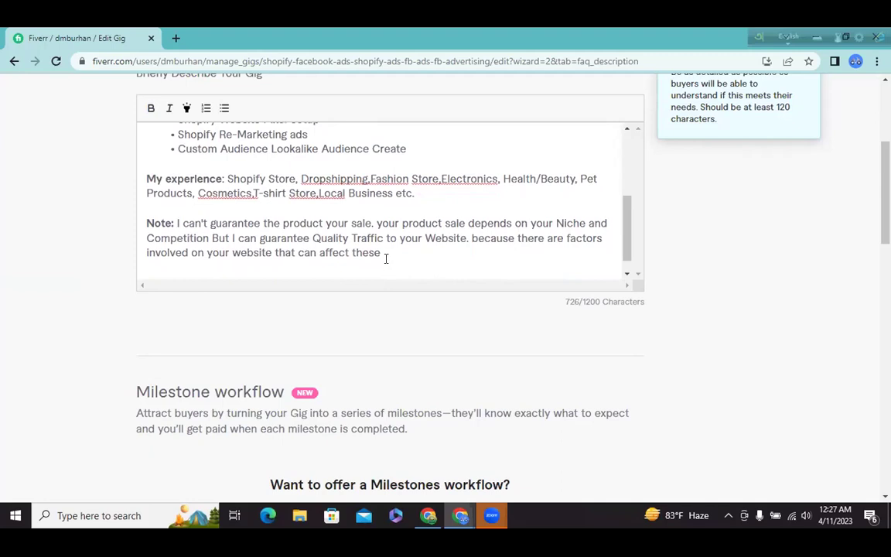
text(.)
key(Return)
key(Return)
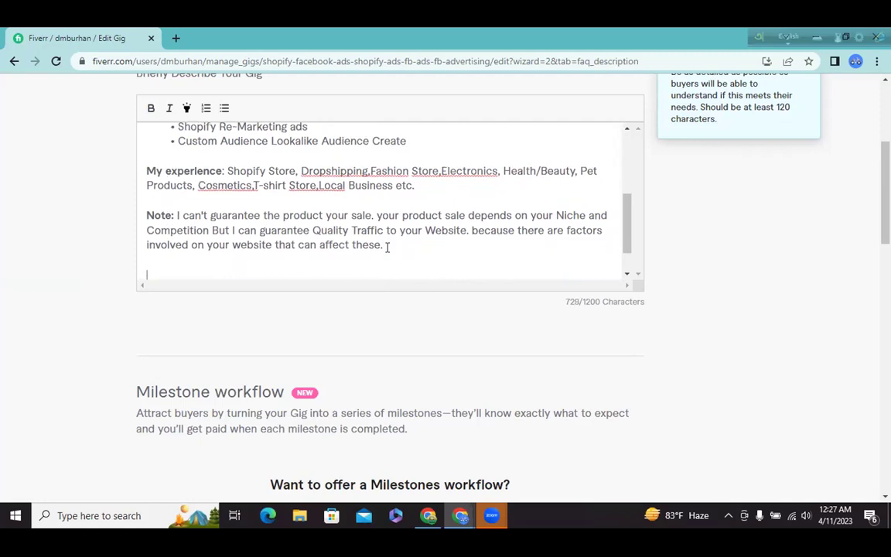
text(re)
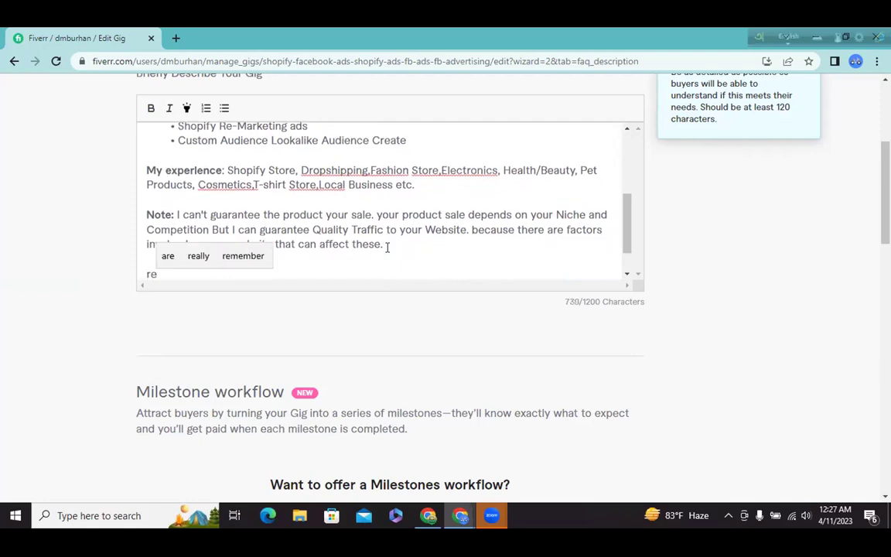
key(BackSpace)
key(BackSpace)
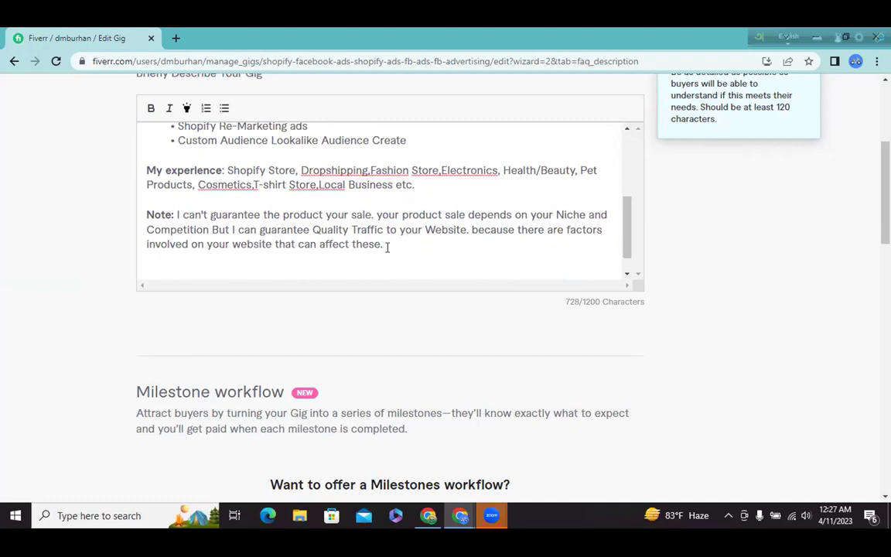
text(Re)
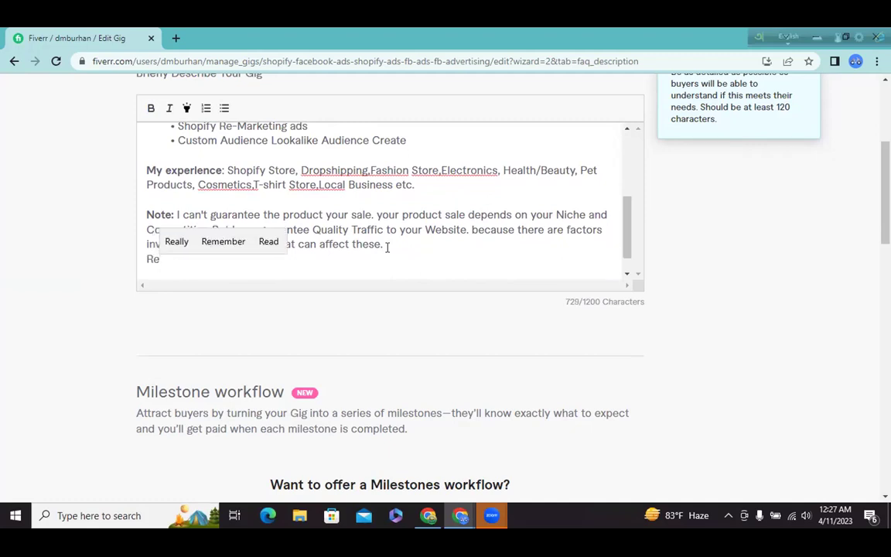
text(gards)
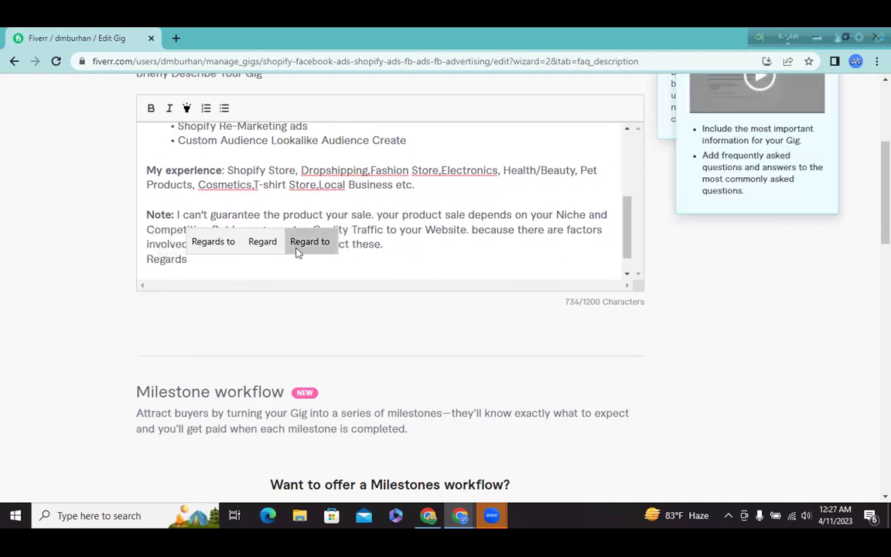
click(144, 258)
key(Return)
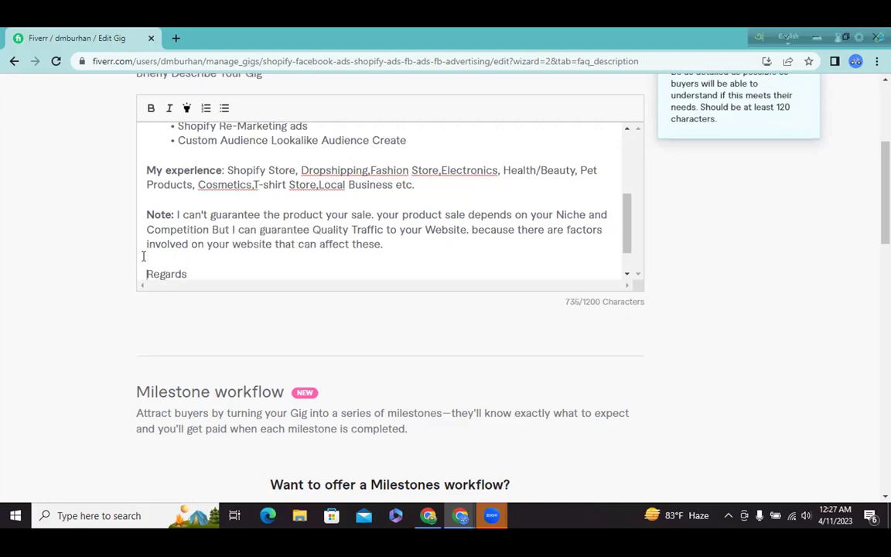
- Add the seller's username on a new line directly below "Regards"
click(188, 271)
key(Return)
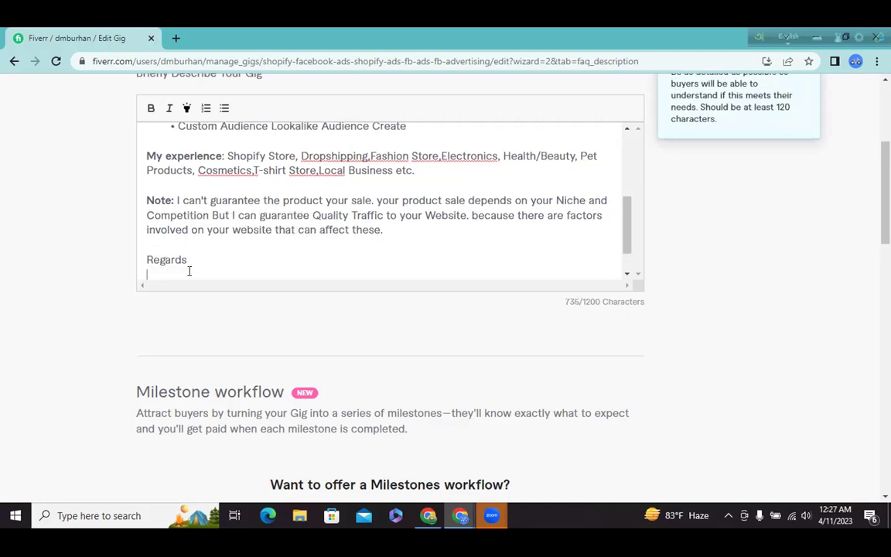
text(dmburhan)
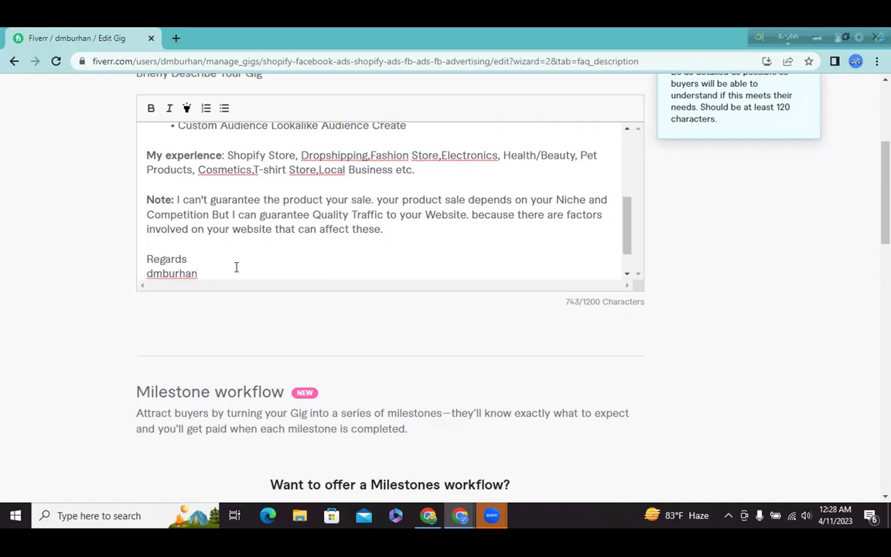
- Insert the missing spaces after the commas before Fashion, Electronics, T-shirt and Local in the "My experience" paragraph
scroll(277, 229, up, 5)
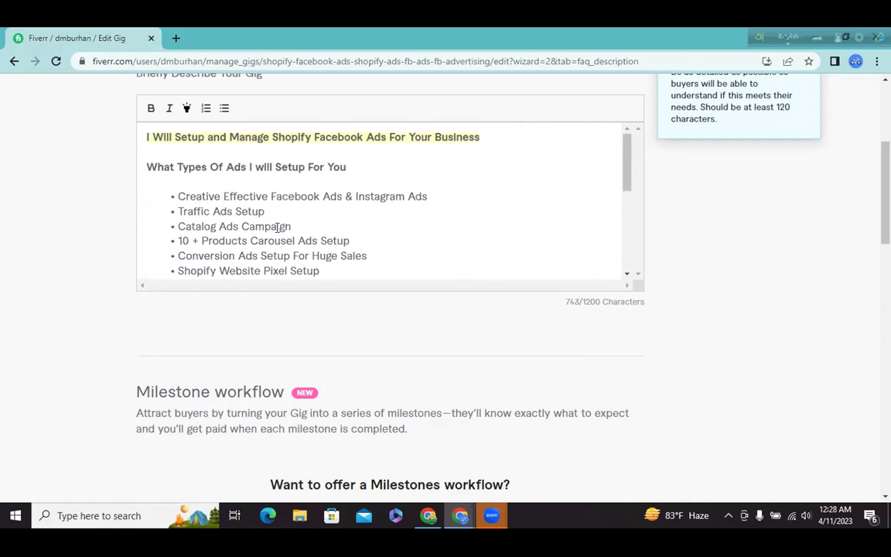
scroll(277, 228, down, 3)
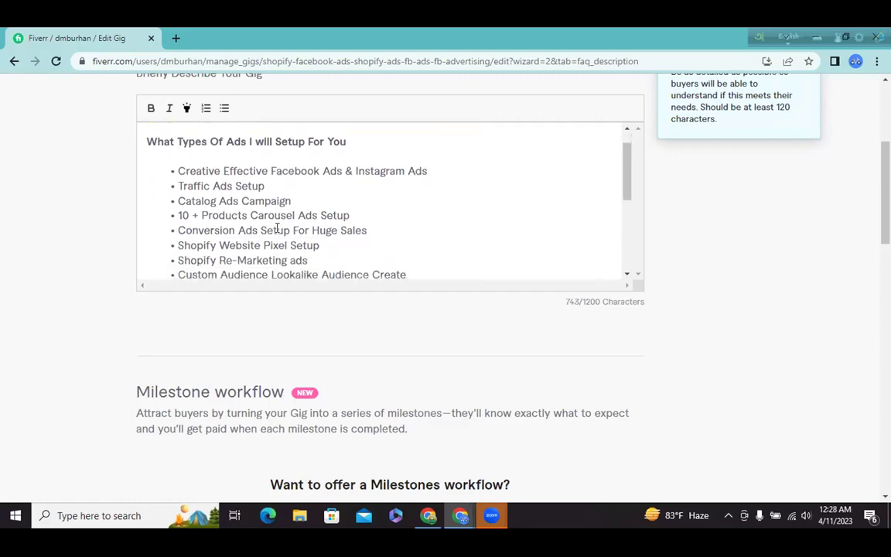
scroll(276, 228, down, 2)
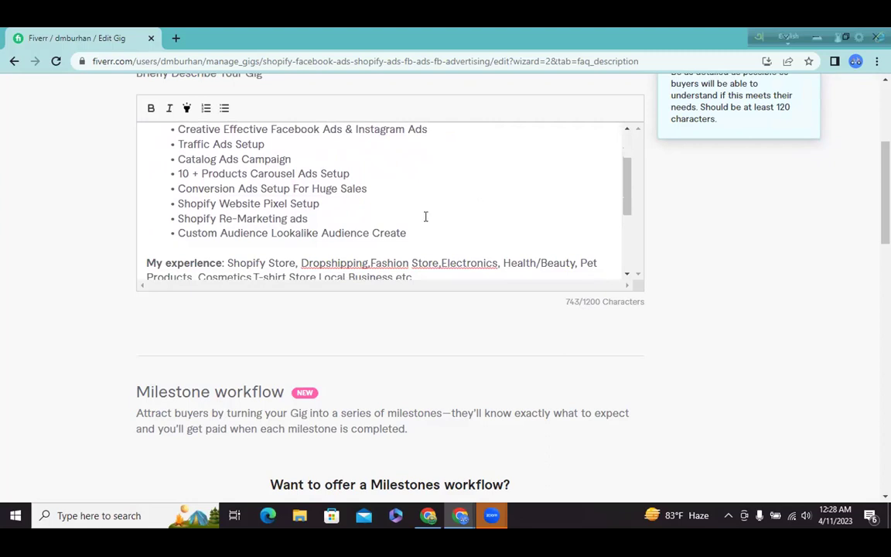
click(369, 263)
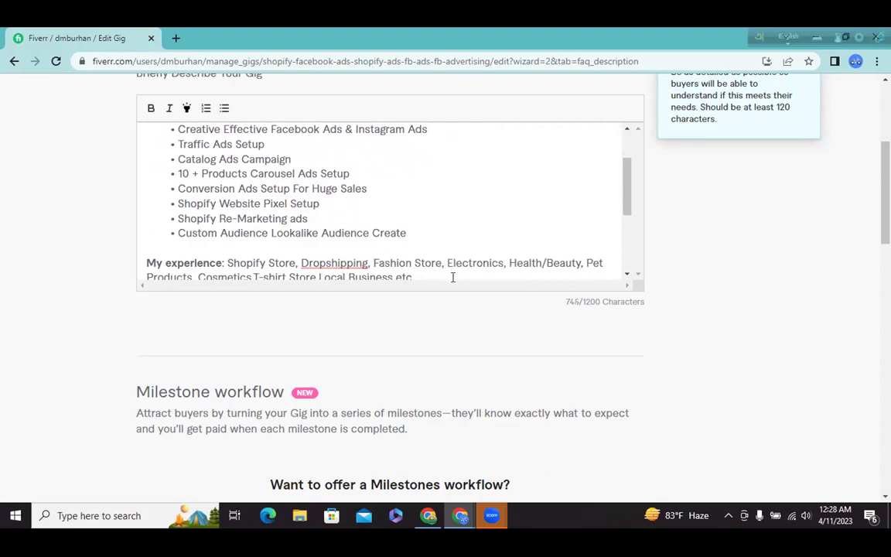
scroll(463, 252, down, 3)
scroll(462, 252, down, 2)
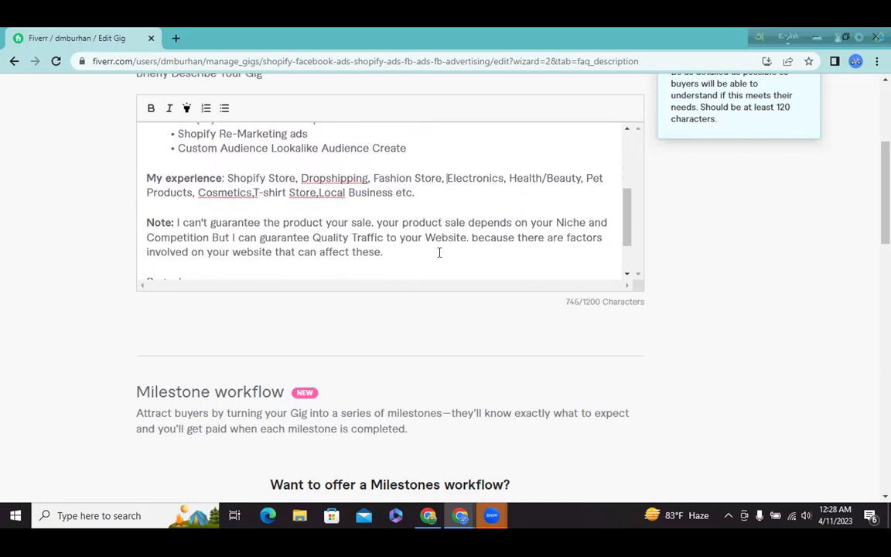
click(254, 186)
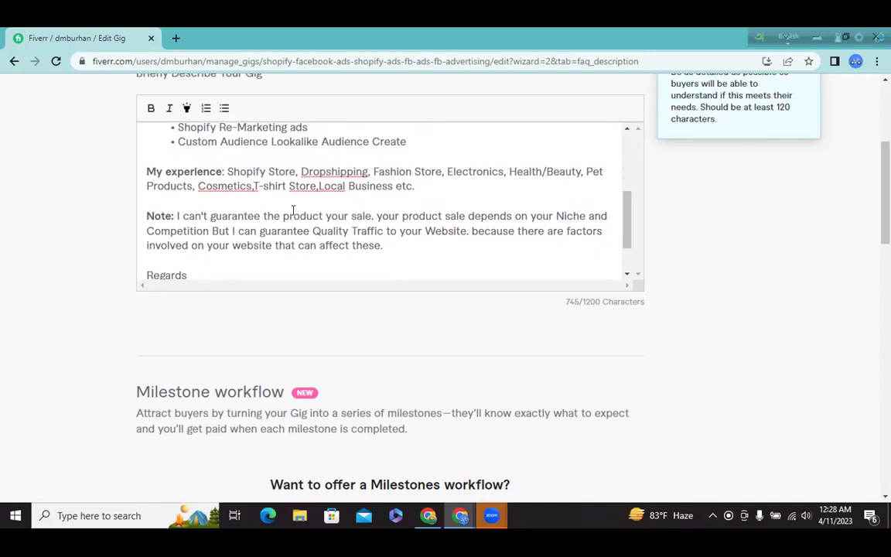
key(BackSpace)
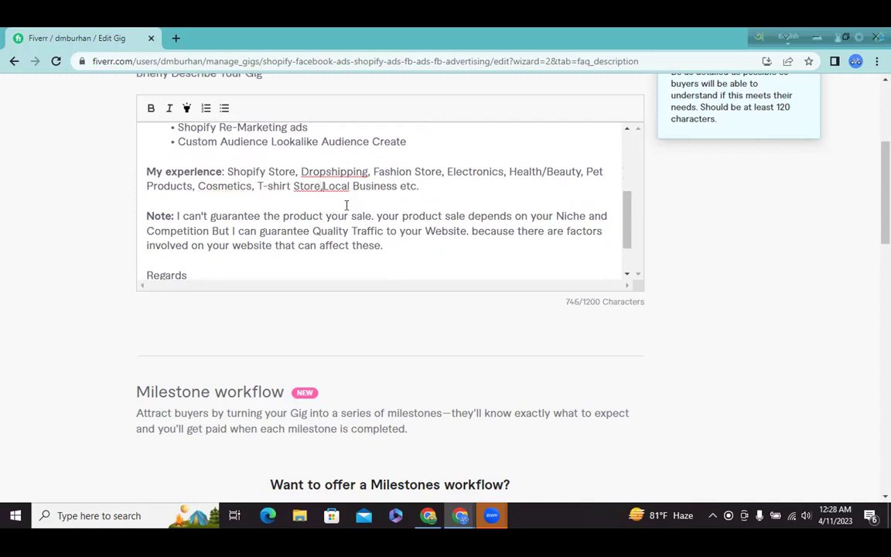
- Save the finished gig description and continue to the Requirements stage
scroll(444, 279, down, 2)
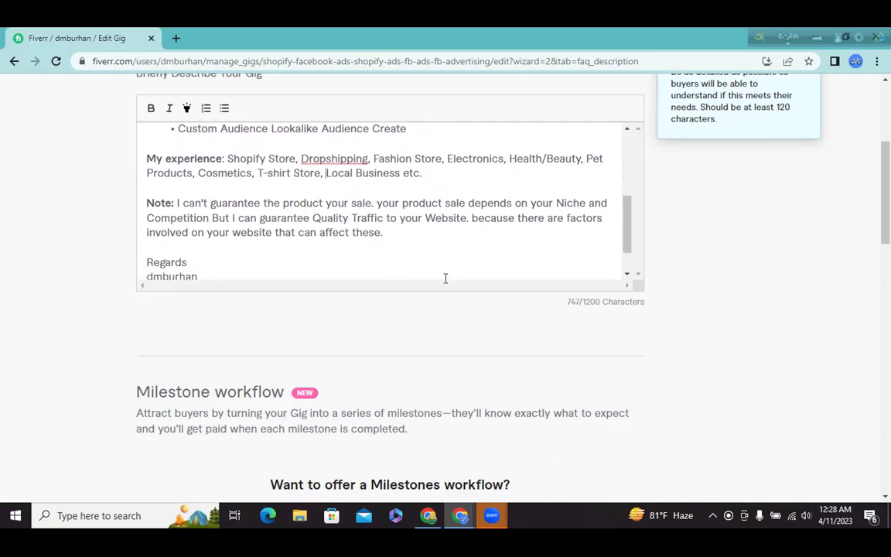
scroll(608, 334, down, 7)
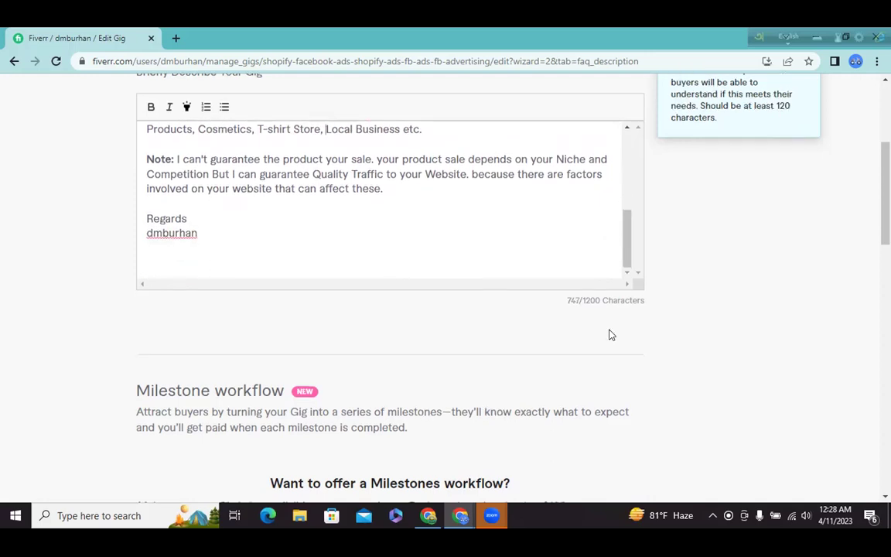
scroll(610, 335, down, 3)
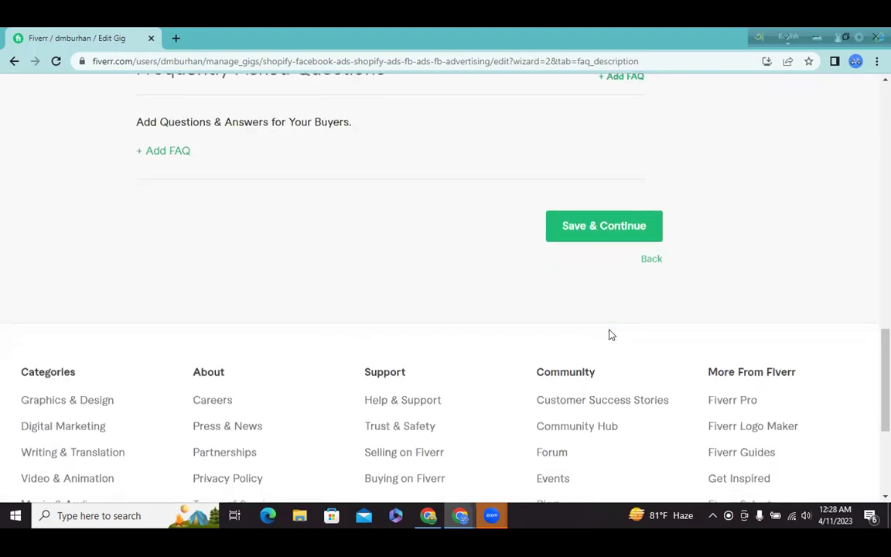
click(590, 211)
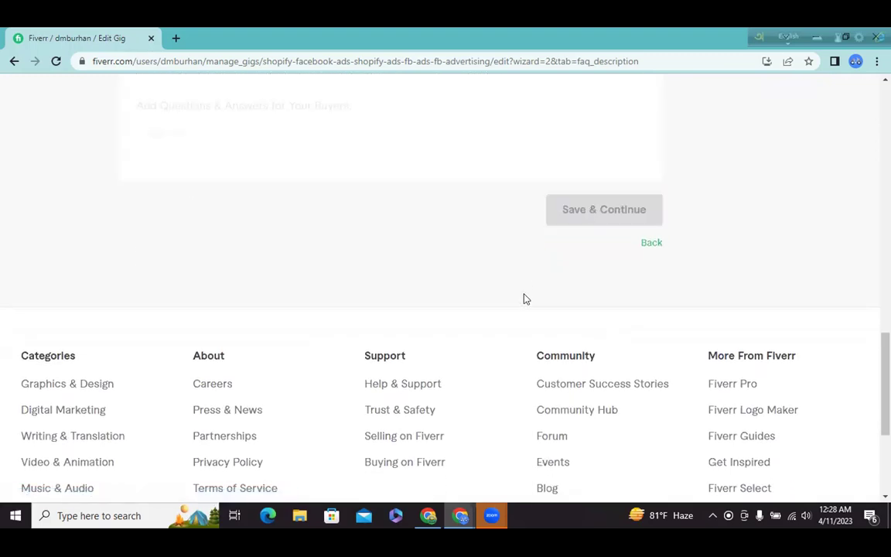
scroll(524, 299, up, 2)
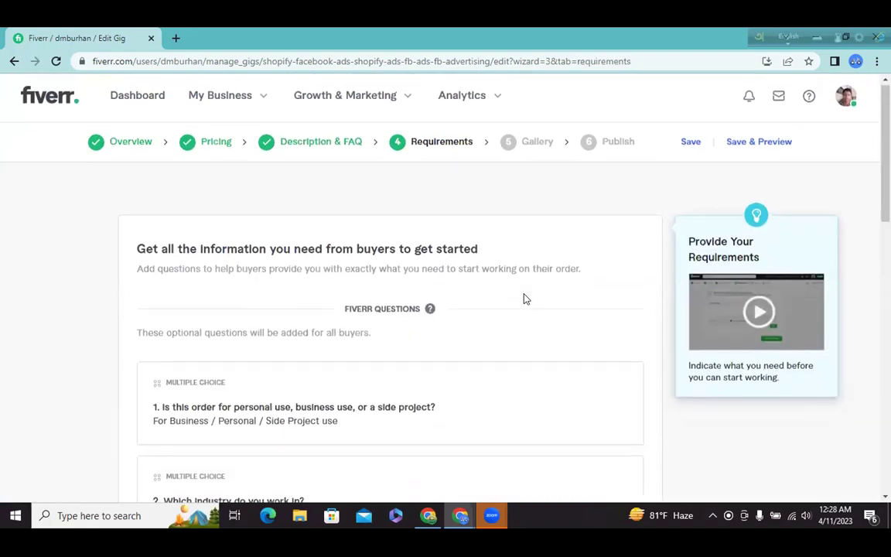
scroll(524, 298, down, 1)
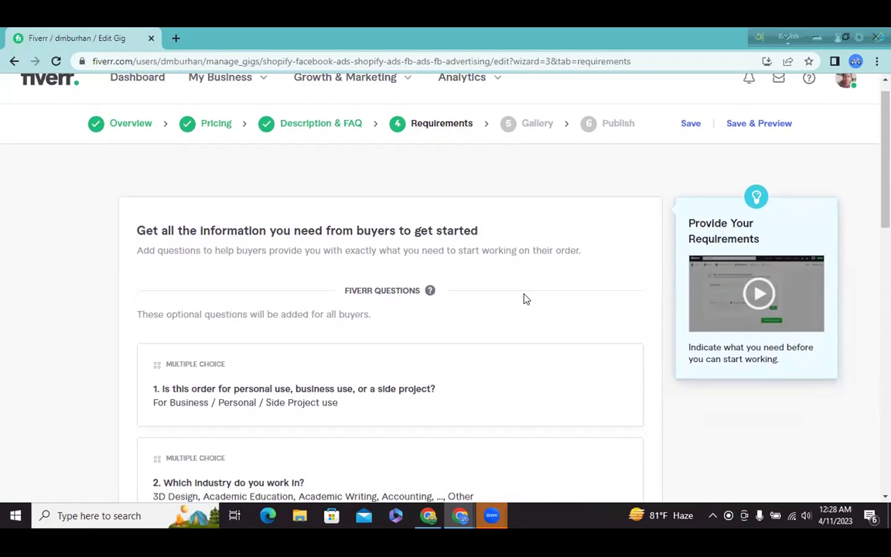
- Return to the Description & FAQ stage of the gig and open a blank entry under Frequently Asked Questions
click(320, 125)
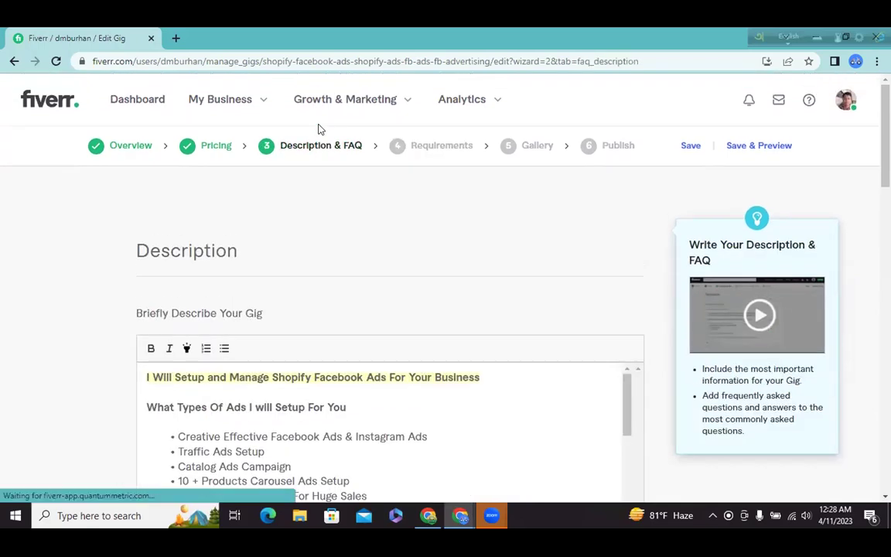
scroll(605, 305, down, 7)
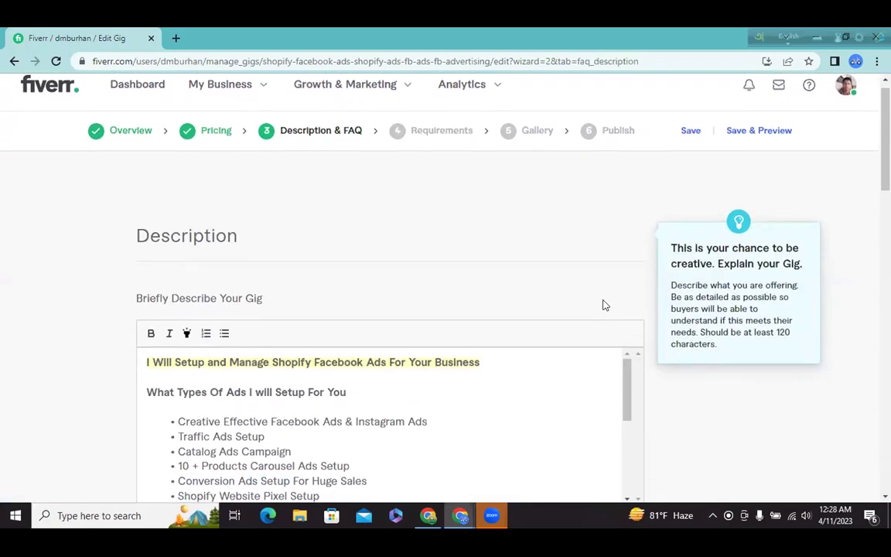
scroll(605, 305, down, 2)
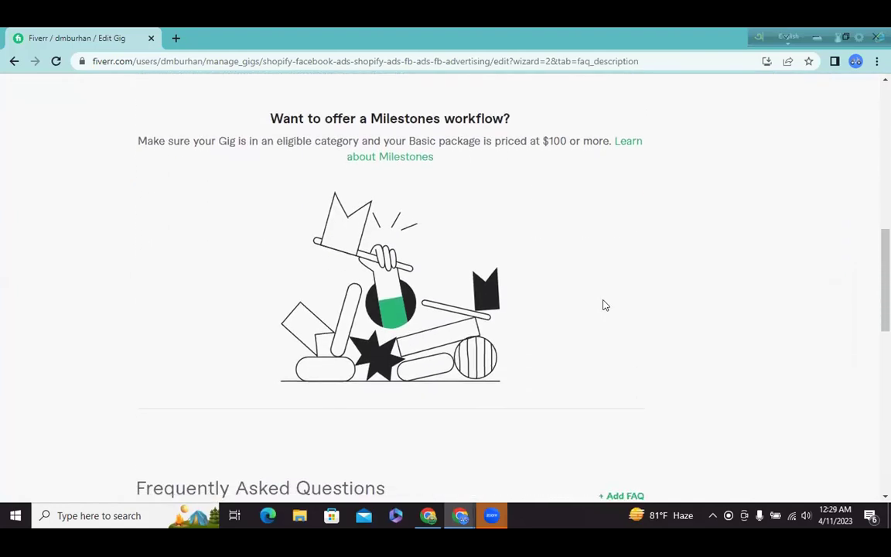
scroll(605, 304, down, 1)
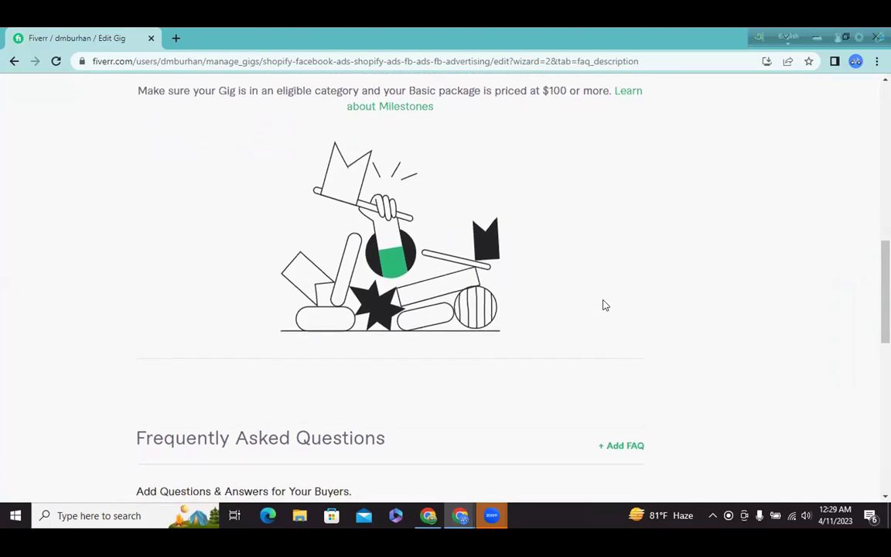
scroll(604, 305, down, 1)
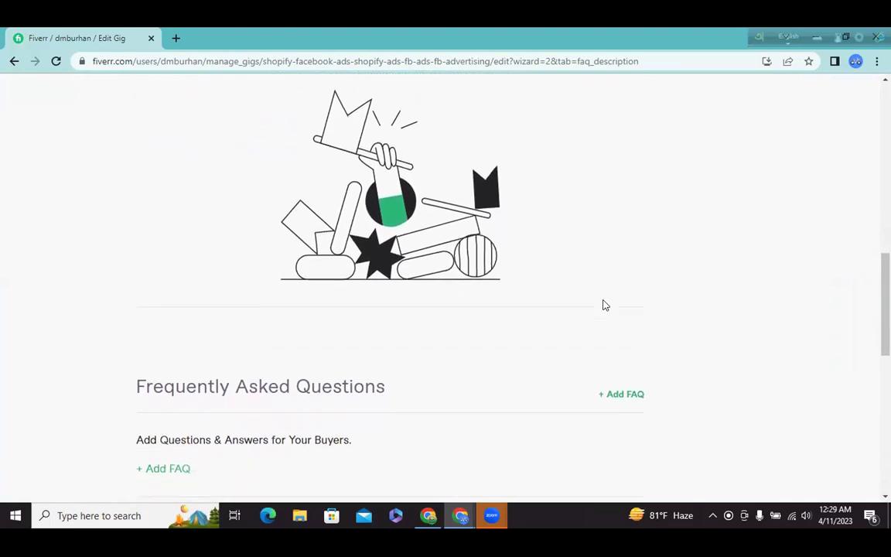
scroll(605, 304, down, 1)
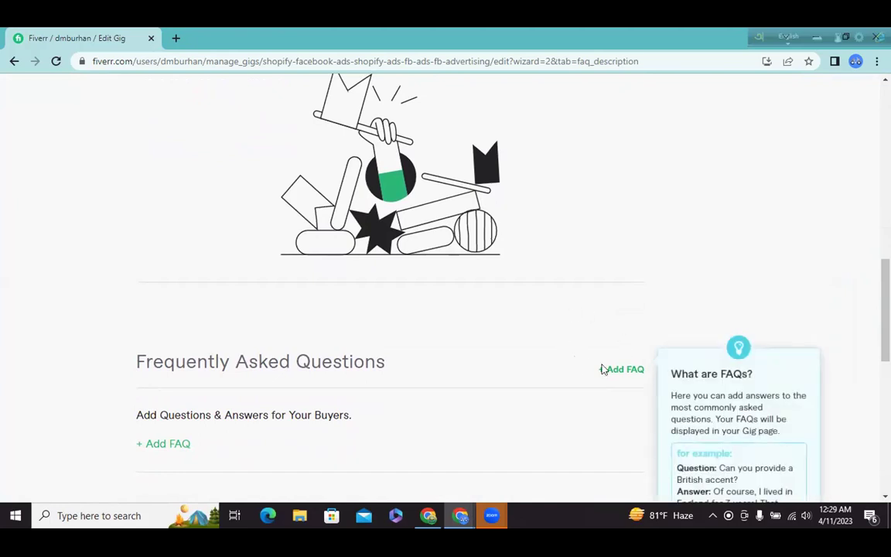
click(615, 371)
scroll(475, 329, down, 3)
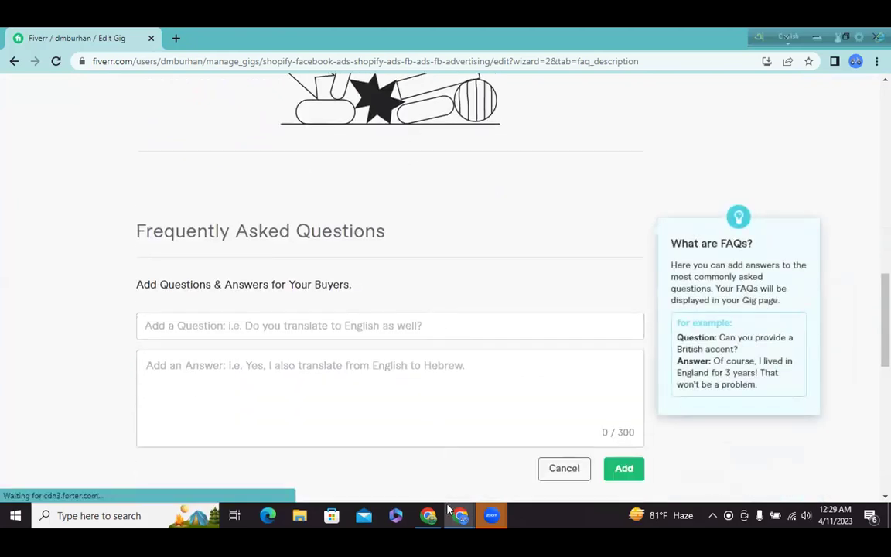
- Copy the question "What All Do You Need From Me To Start?" from the Gig Facebook Ads document in Google Docs into the Fiverr FAQ question
key(alt+Tab)
scroll(359, 340, down, 3)
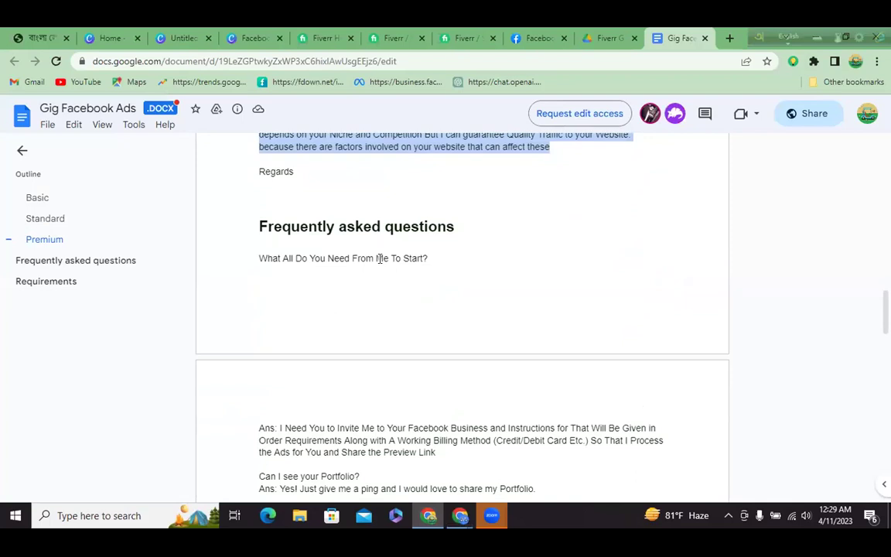
scroll(376, 273, down, 1)
drag(428, 192, 242, 194)
key(ctrl+c)
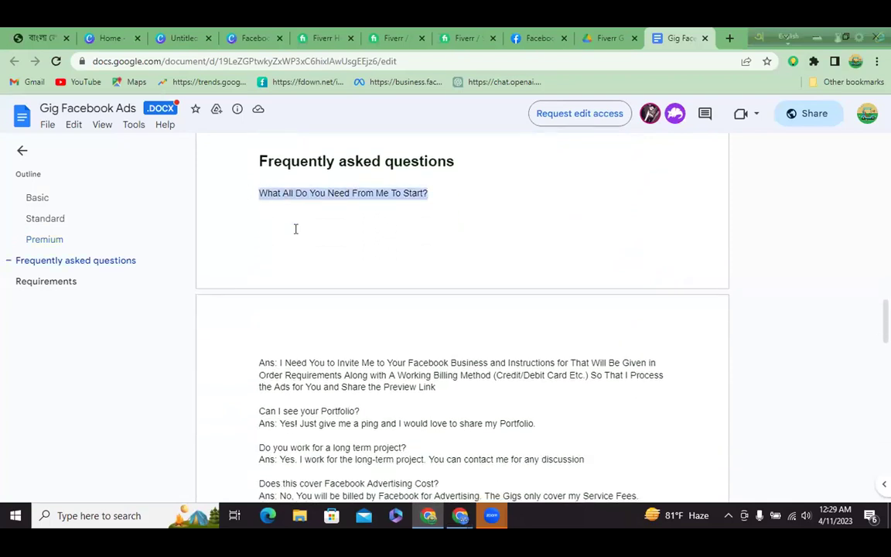
click(460, 515)
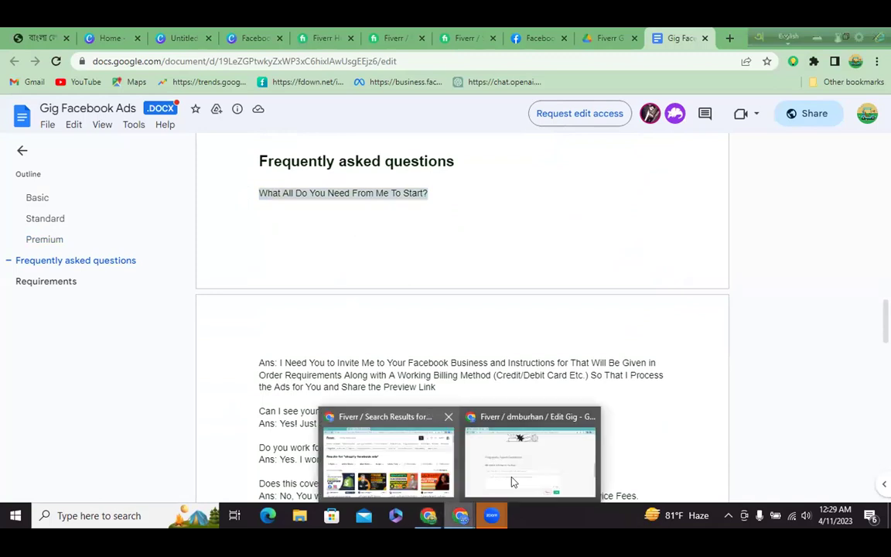
click(511, 482)
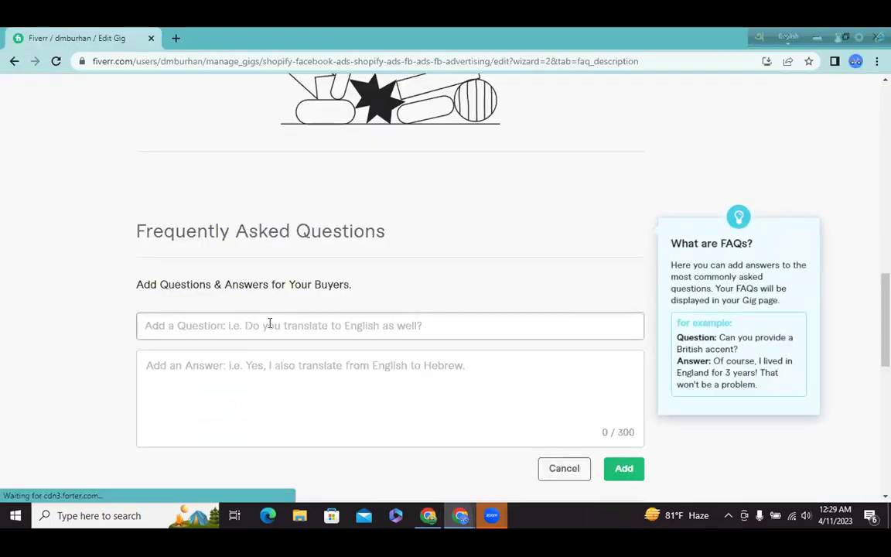
key(ctrl+v)
- Copy the document's answer beginning "I Need You to Invite Me to Your Facebook Business", without "Ans:", into the FAQ answer and add the entry
click(350, 418)
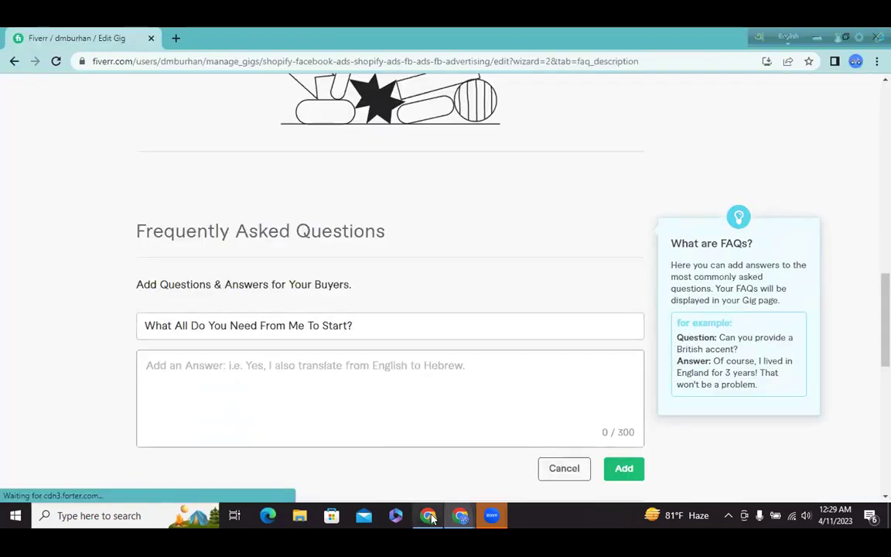
key(alt+Tab)
scroll(293, 315, down, 1)
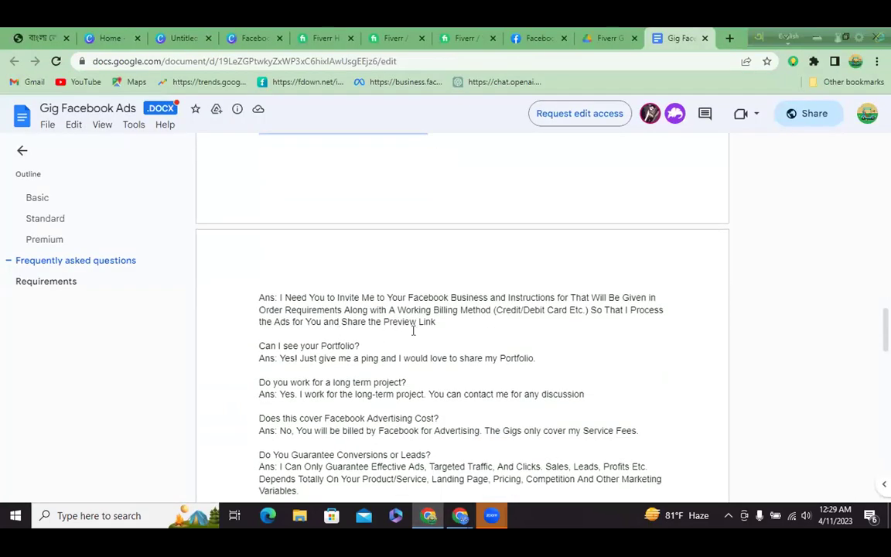
drag(440, 321, 280, 297)
key(ctrl+c)
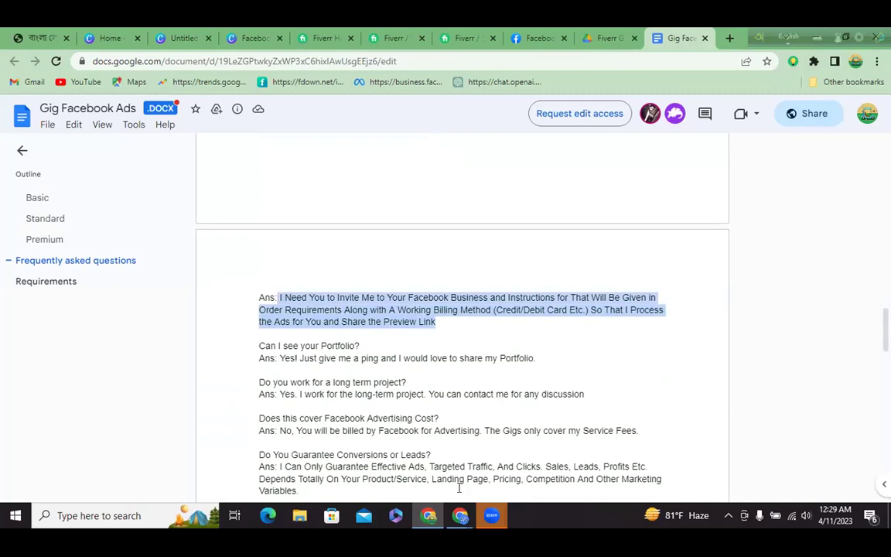
mouse_move(460, 515)
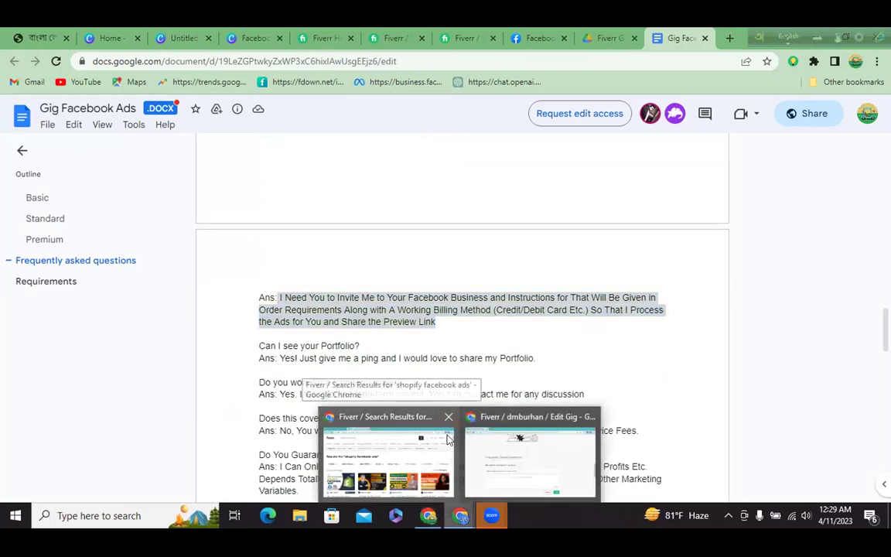
click(471, 451)
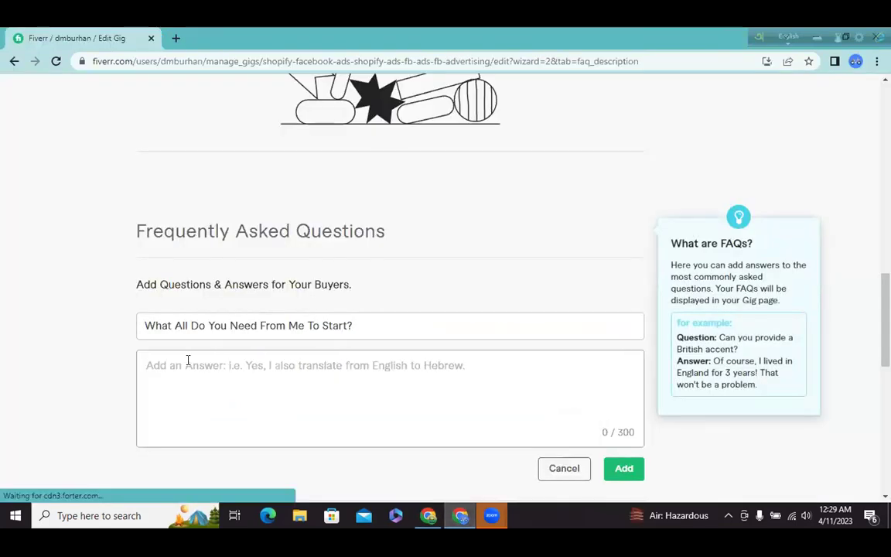
key(ctrl+v)
scroll(579, 411, down, 1)
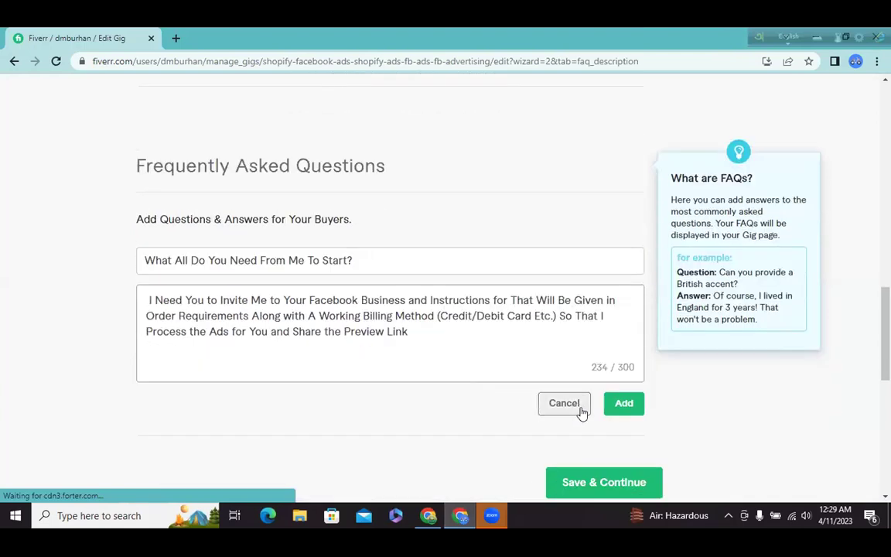
click(619, 407)
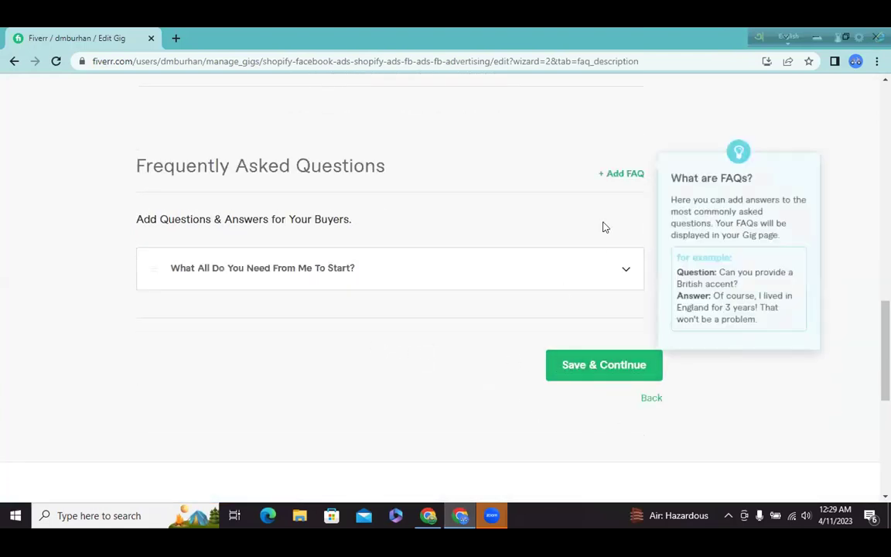
- Start a second FAQ entry and fill its question with "Can I see your Portfolio?" copied from the Google Docs document
click(619, 176)
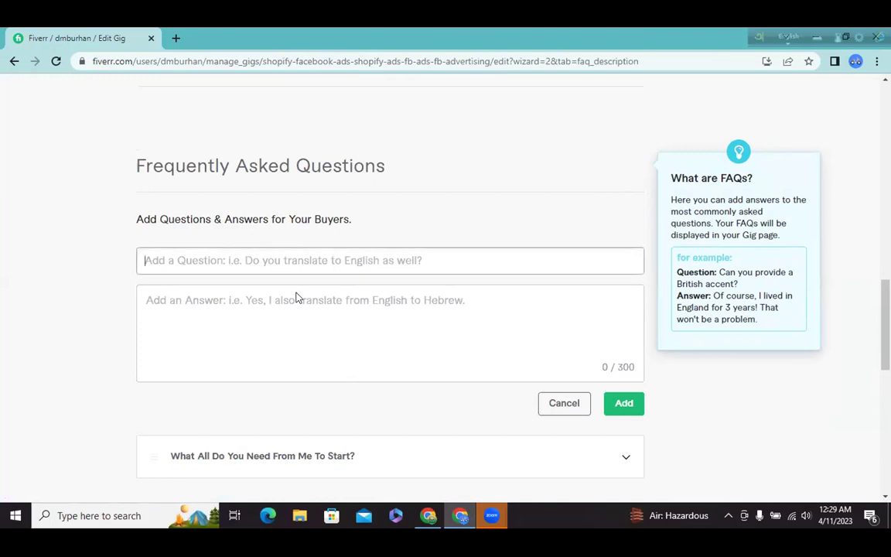
click(426, 515)
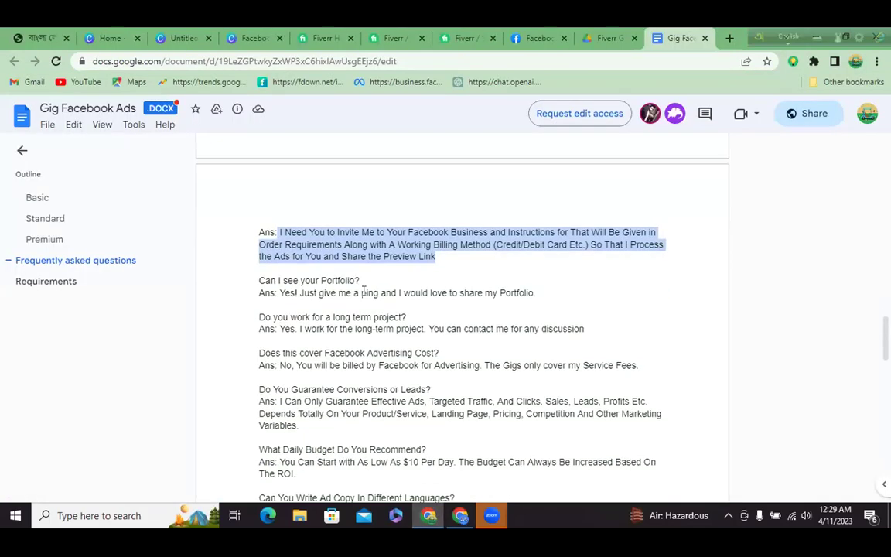
drag(358, 281, 260, 281)
key(ctrl+c)
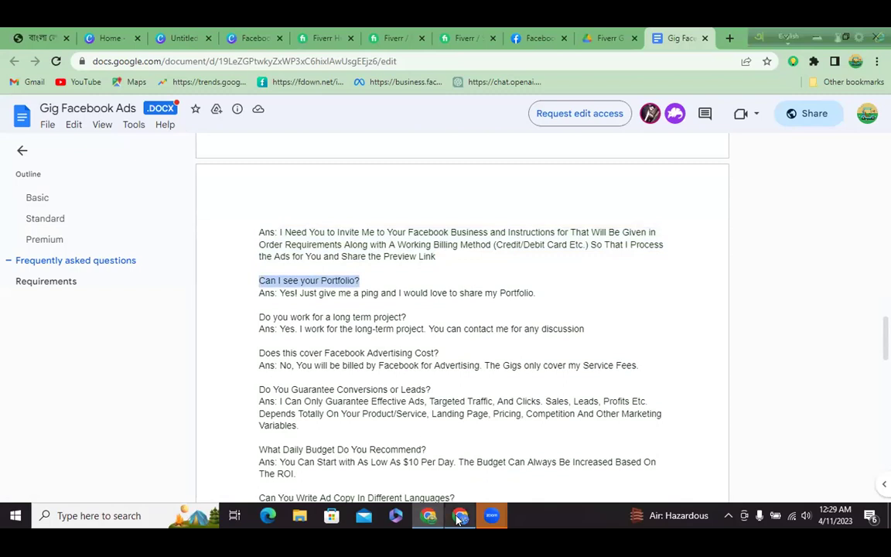
key(alt+Tab)
key(ctrl+v)
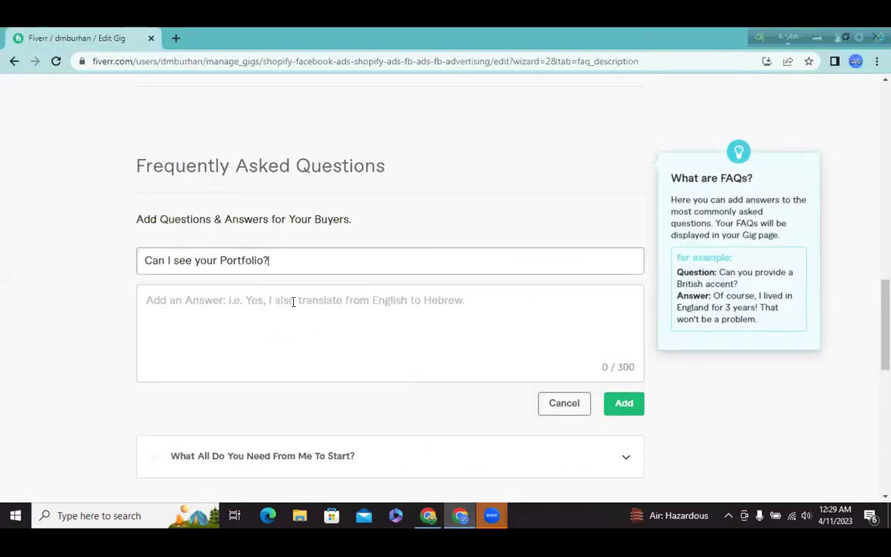
- Copy the answer "Yes! Just give me a ping and I would love to share my Portfolio." into the portfolio FAQ and add the entry
key(alt+Tab)
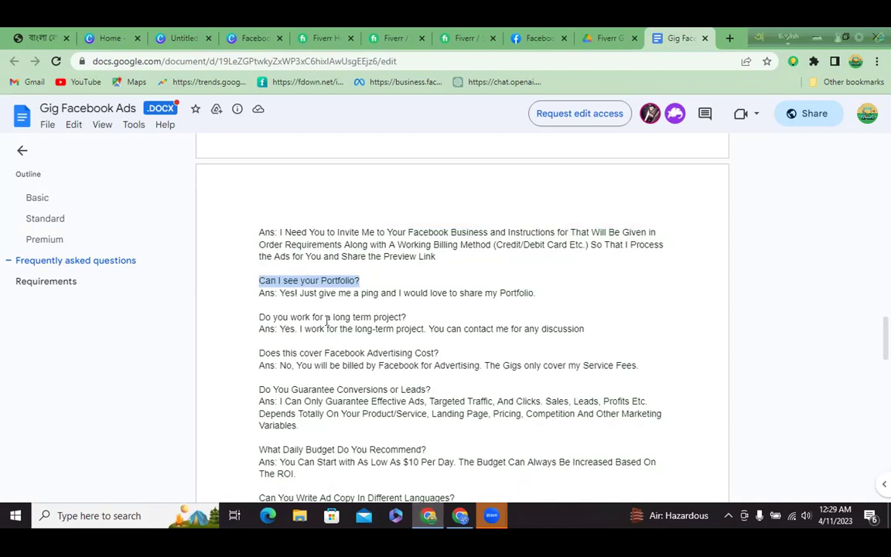
drag(536, 293, 278, 292)
key(ctrl+c)
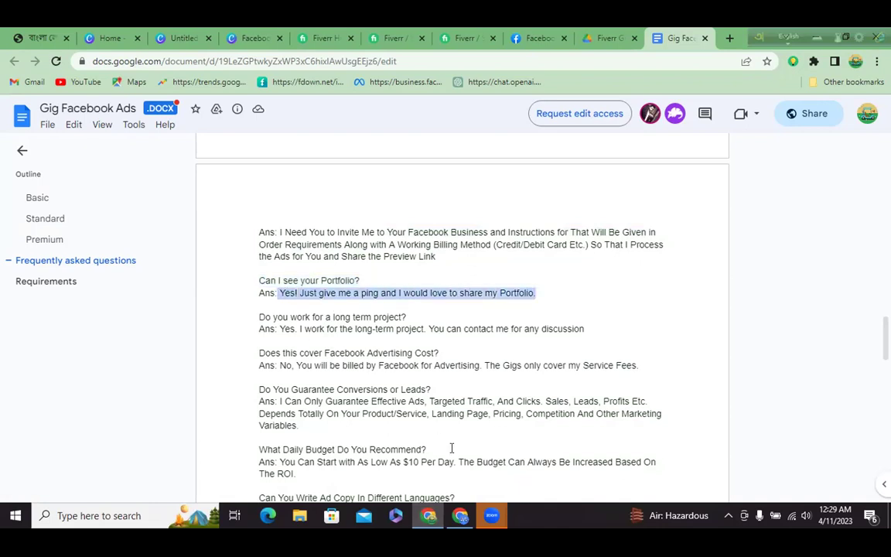
key(alt+Tab)
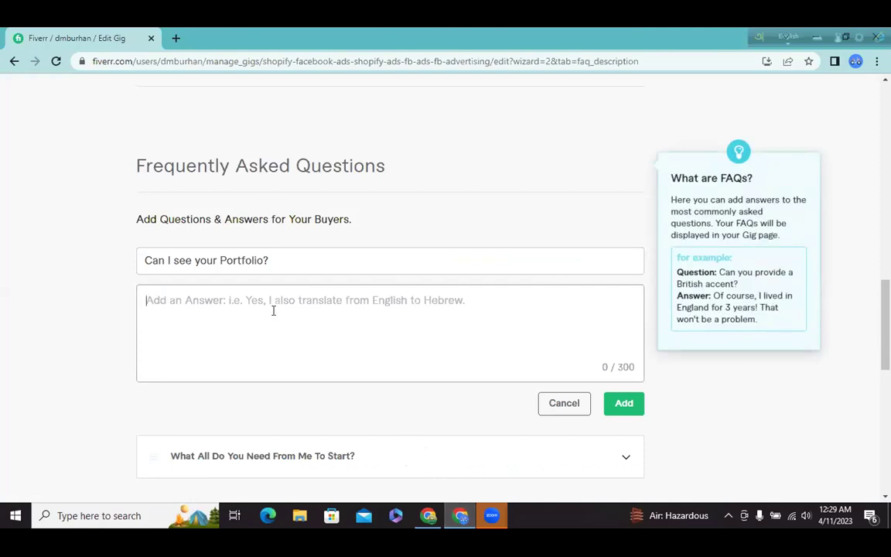
key(ctrl+v)
scroll(318, 314, down, 1)
click(623, 338)
scroll(495, 287, up, 1)
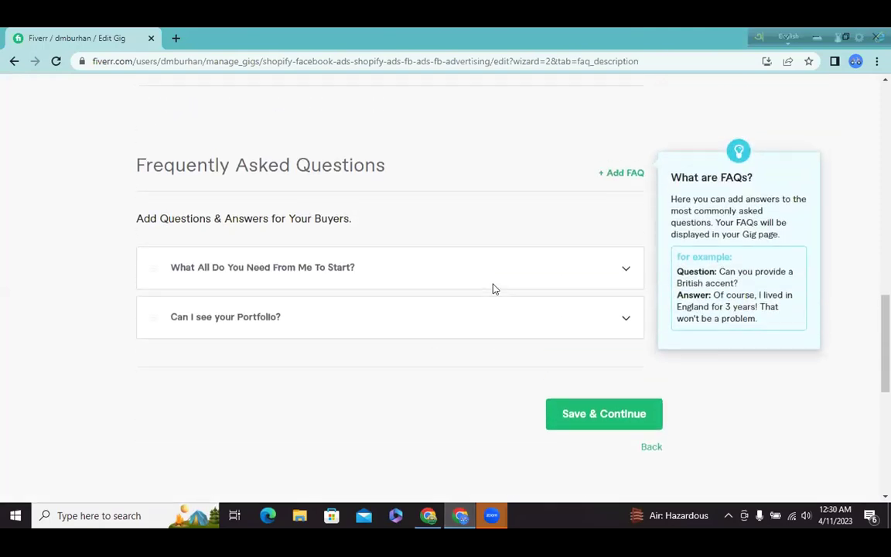
- Start a third FAQ entry and fill its question with "Do you work for a long term project?" copied from the document
click(610, 174)
click(291, 263)
key(alt+Tab)
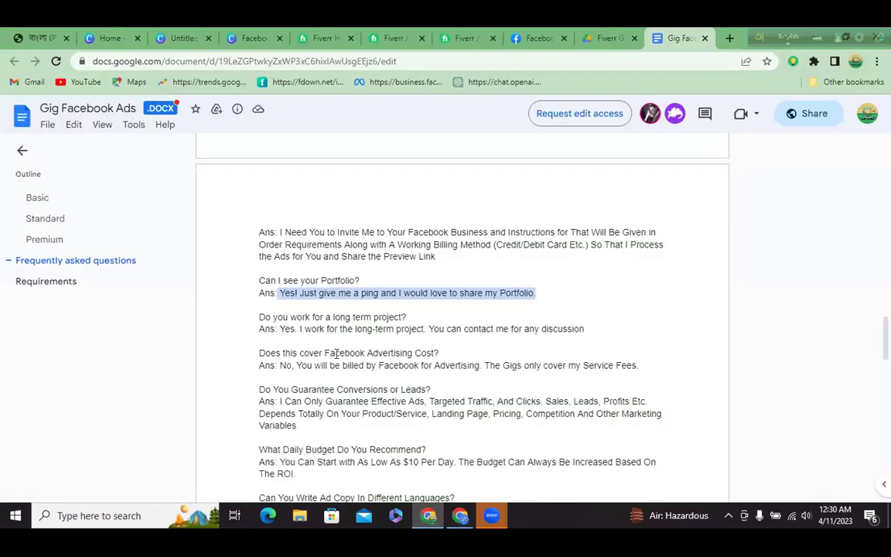
drag(406, 316, 258, 315)
key(ctrl+c)
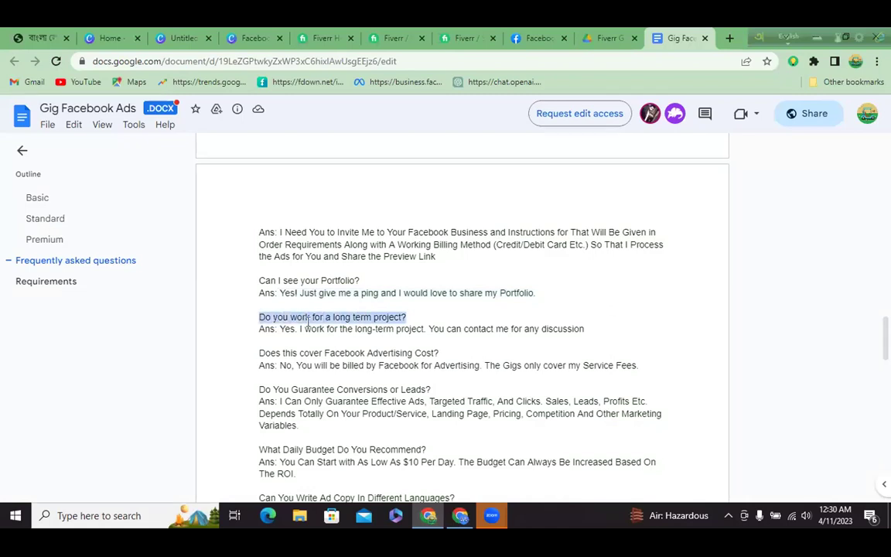
click(460, 517)
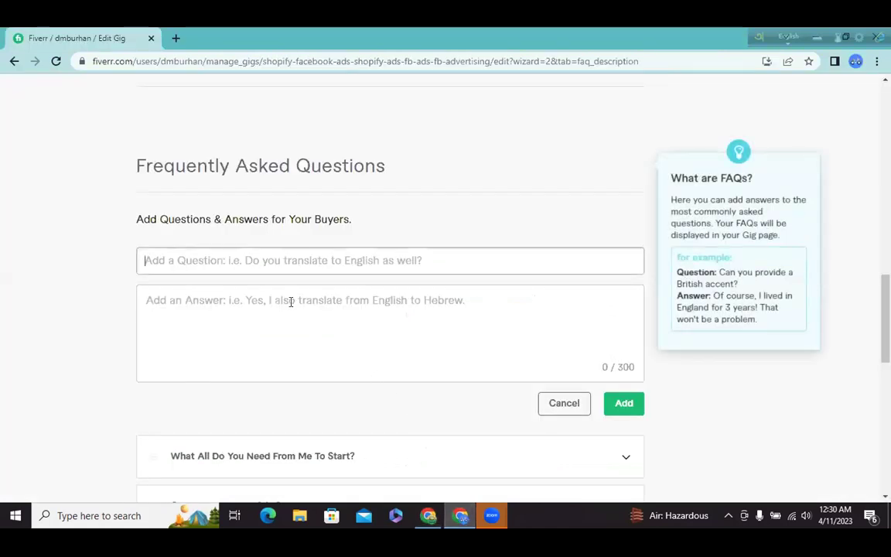
key(ctrl+v)
- Copy the answer "Yes. I work for the long-term project. You can contact me for any discussion" into the long-term FAQ and add the entry
click(237, 299)
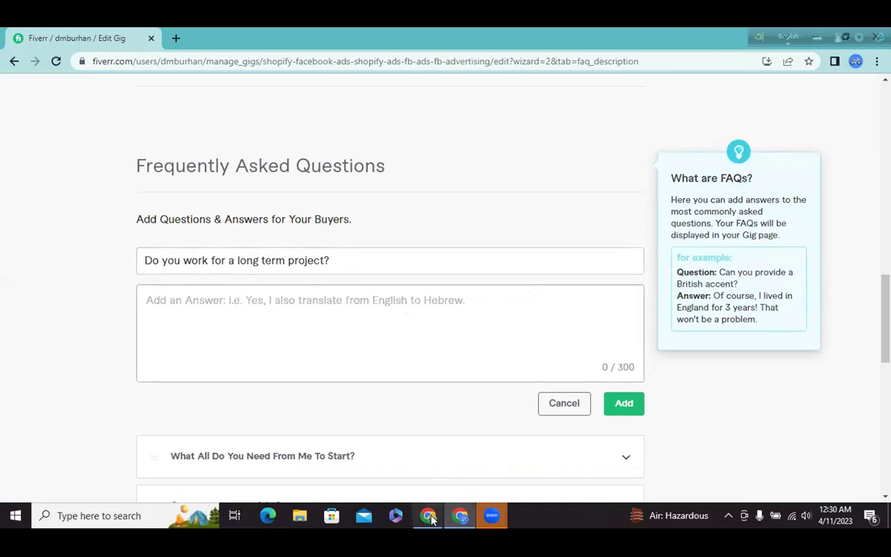
key(alt+Tab)
drag(585, 329, 279, 334)
key(ctrl+c)
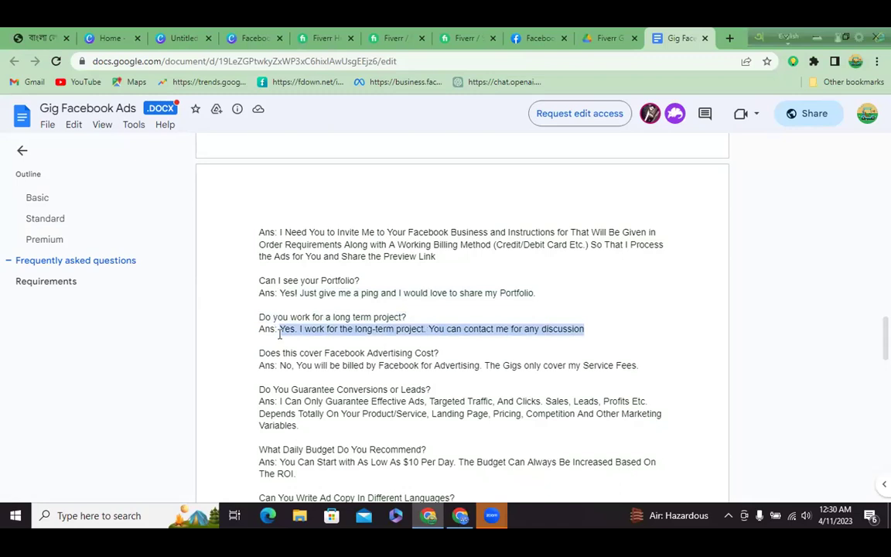
click(460, 516)
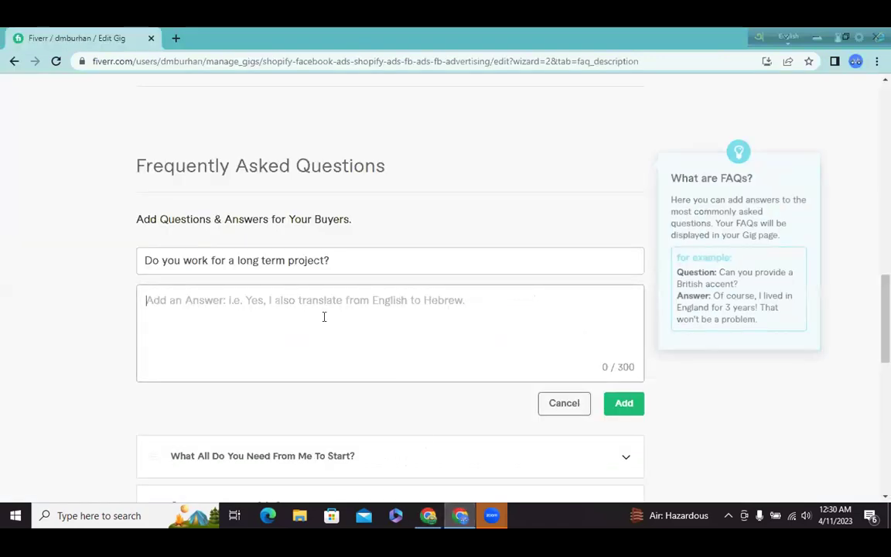
key(ctrl+v)
click(618, 403)
- Start a fourth FAQ entry and fill its question with "Does this cover Facebook Advertising Cost?" copied from the Google Docs document
click(627, 173)
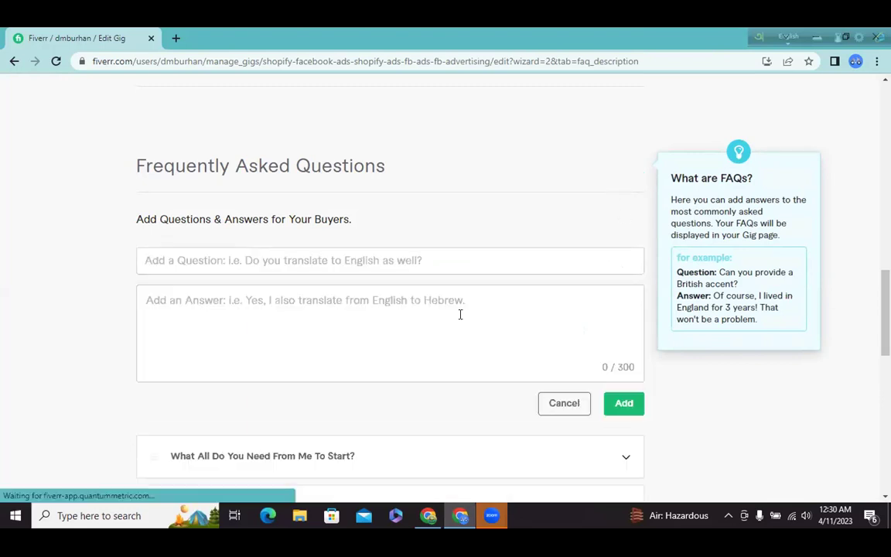
click(338, 262)
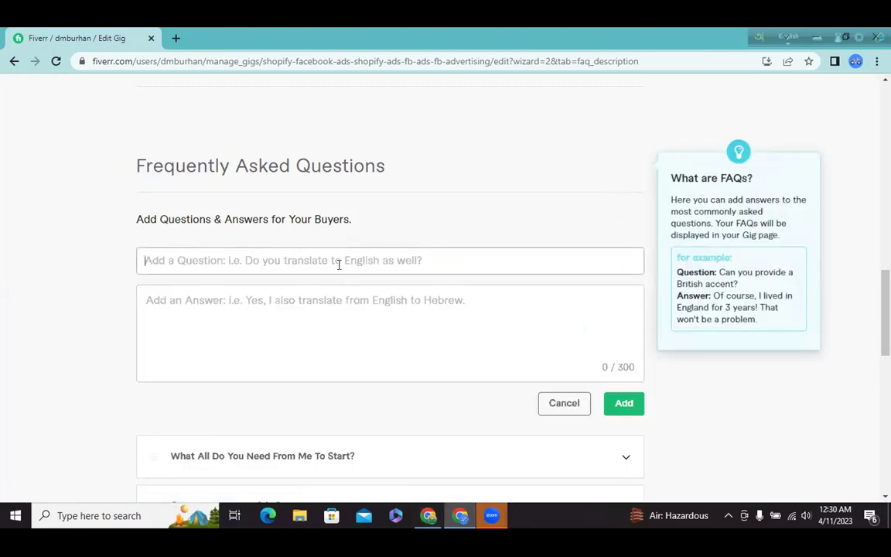
click(429, 517)
scroll(416, 292, down, 2)
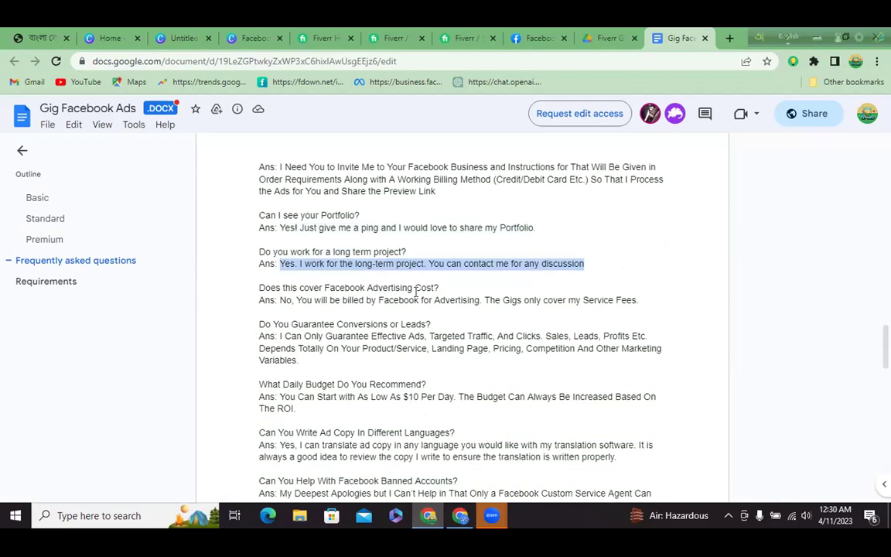
drag(440, 288, 257, 287)
key(ctrl+c)
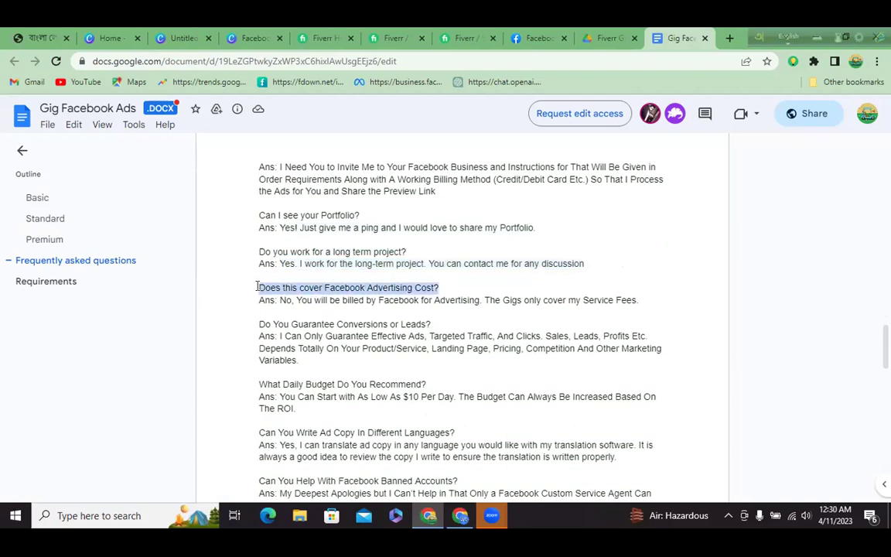
key(alt+Tab)
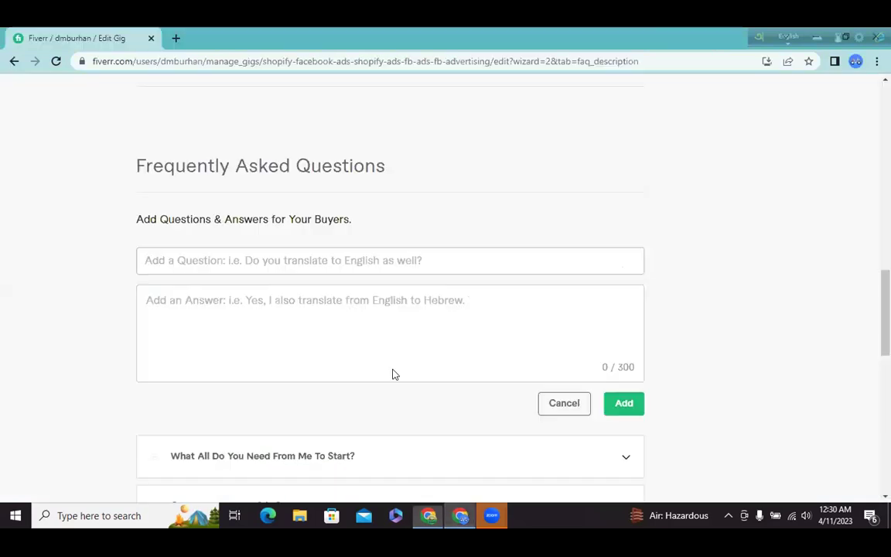
key(ctrl+v)
- Copy the answer "No, You will be billed by Facebook for Advertising. The Gigs only cover my Service Fees" into the advertising-cost FAQ and add the entry
click(418, 342)
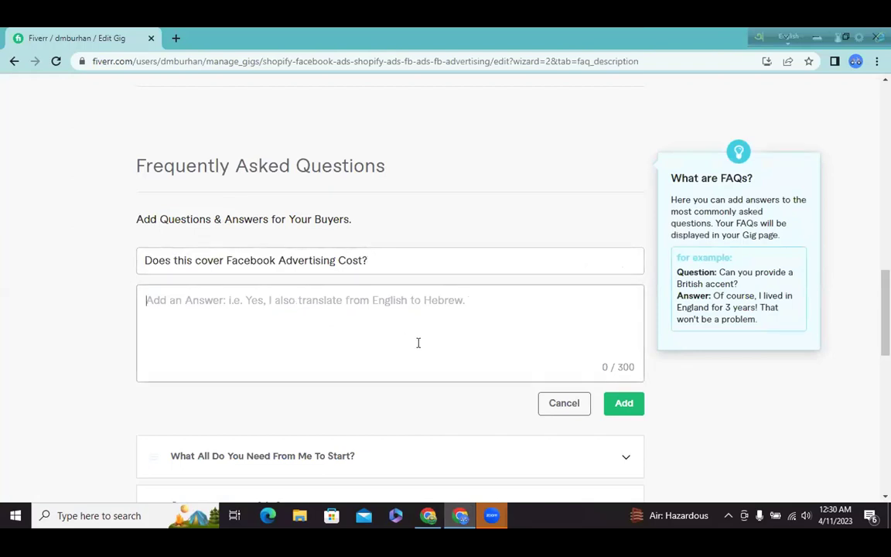
key(alt+Tab)
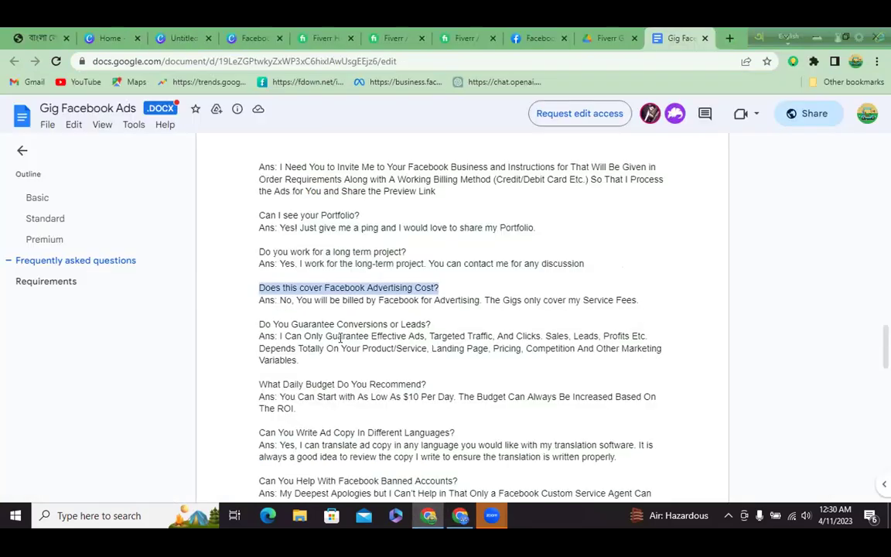
drag(627, 302, 277, 304)
key(ctrl+c)
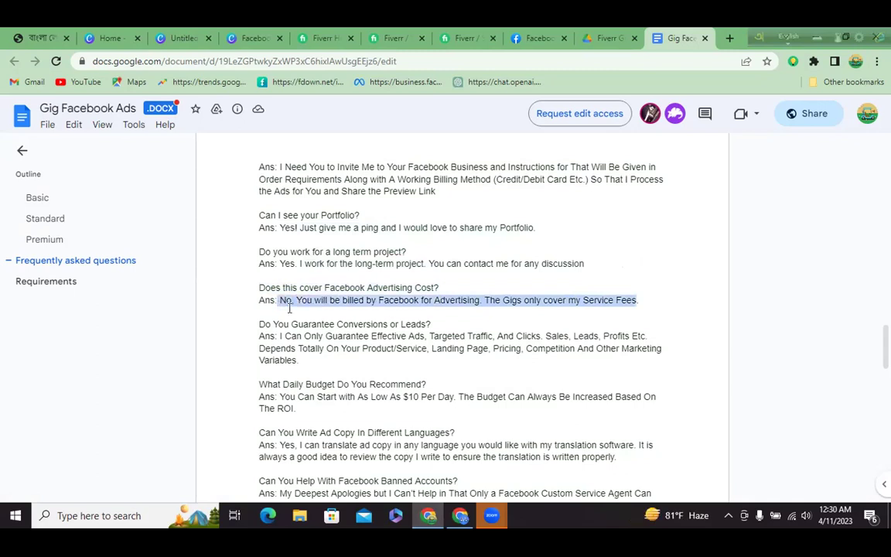
key(alt+Tab)
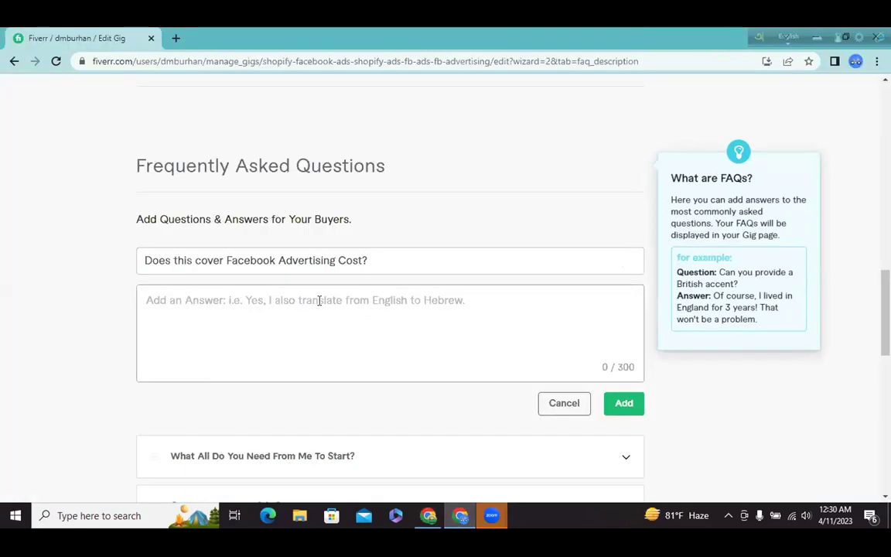
click(319, 300)
key(ctrl+v)
click(623, 403)
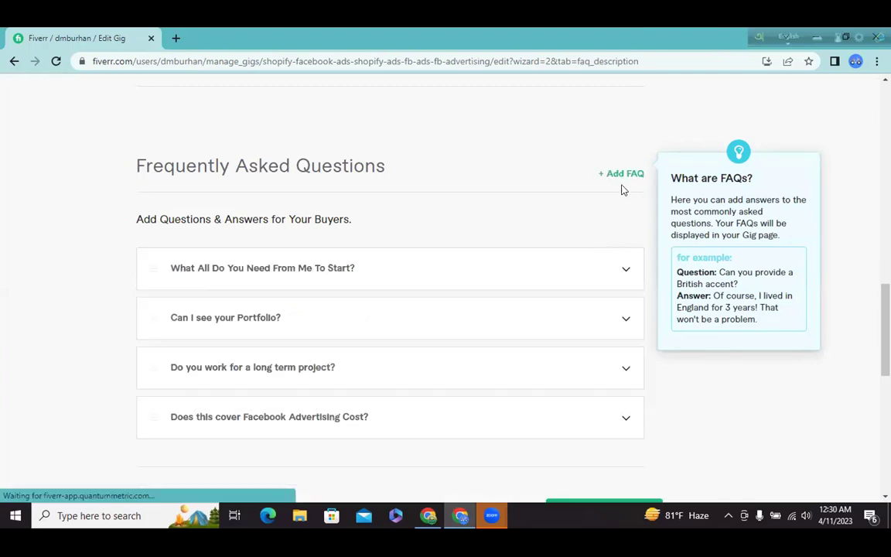
- Start a fifth FAQ entry and fill its question with "Do You Guarantee Conversions or Leads?" copied from the document
click(609, 175)
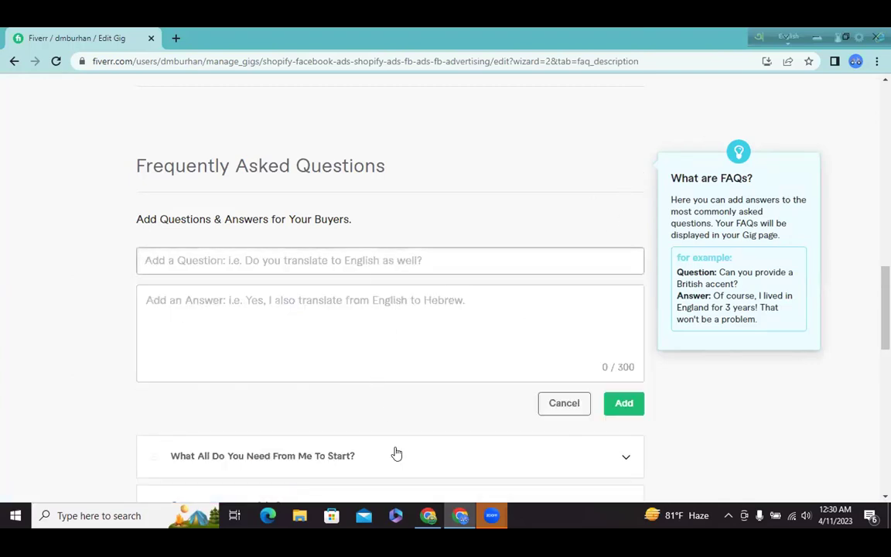
key(alt+Tab)
scroll(347, 308, down, 1)
drag(430, 258, 258, 259)
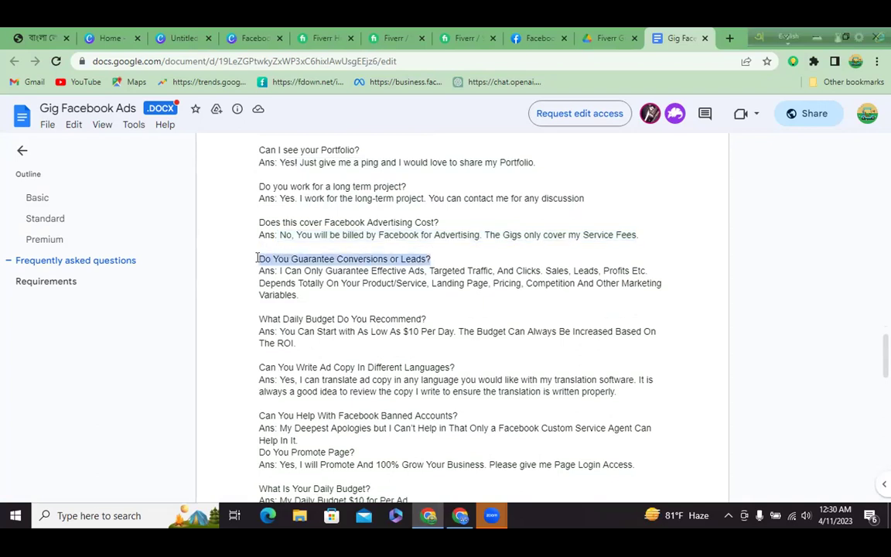
key(ctrl+c)
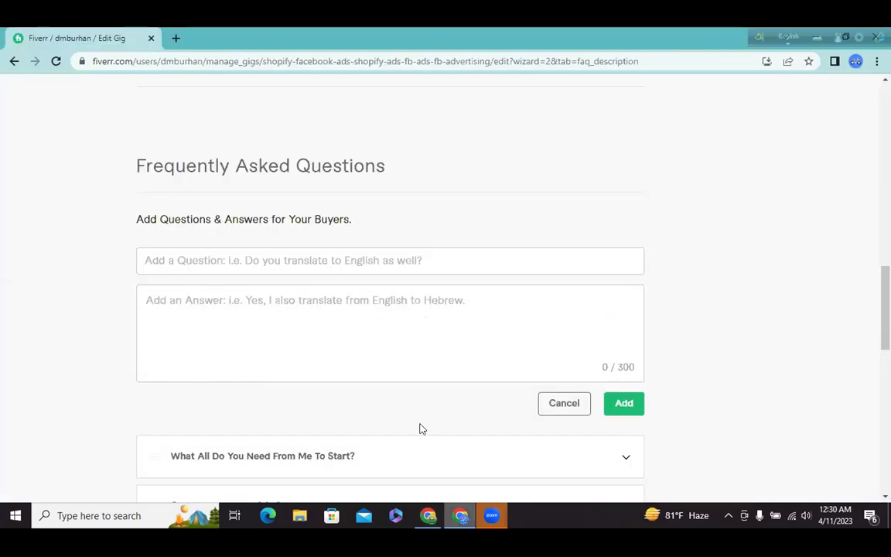
key(alt+Tab)
key(ctrl+v)
- Copy the full answer beginning "I Can Only Guarantee Effective Ads, Targeted Traffic, And Clicks" into the conversions FAQ and add the entry
click(323, 302)
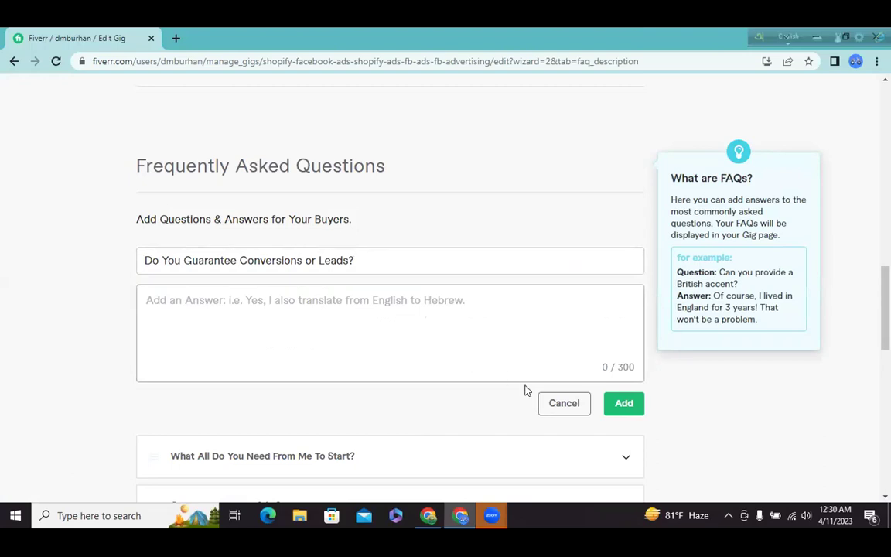
click(431, 514)
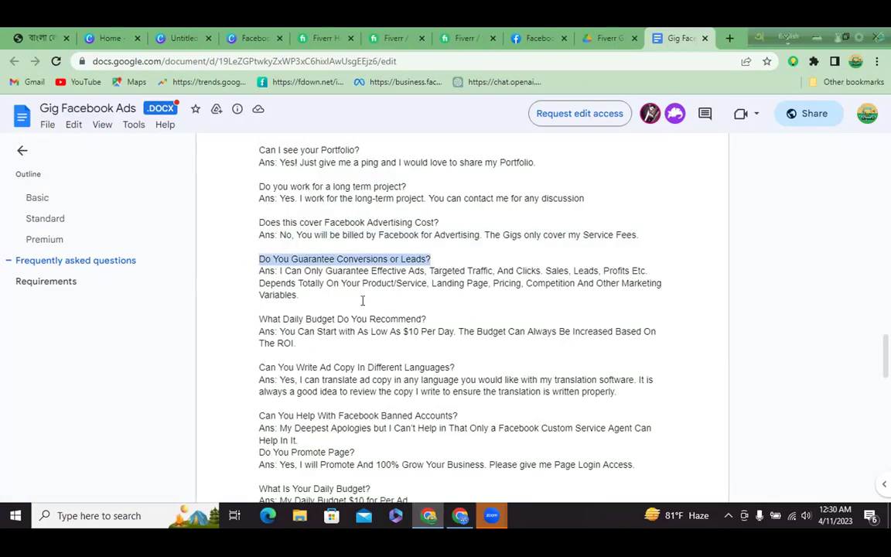
drag(299, 298, 281, 271)
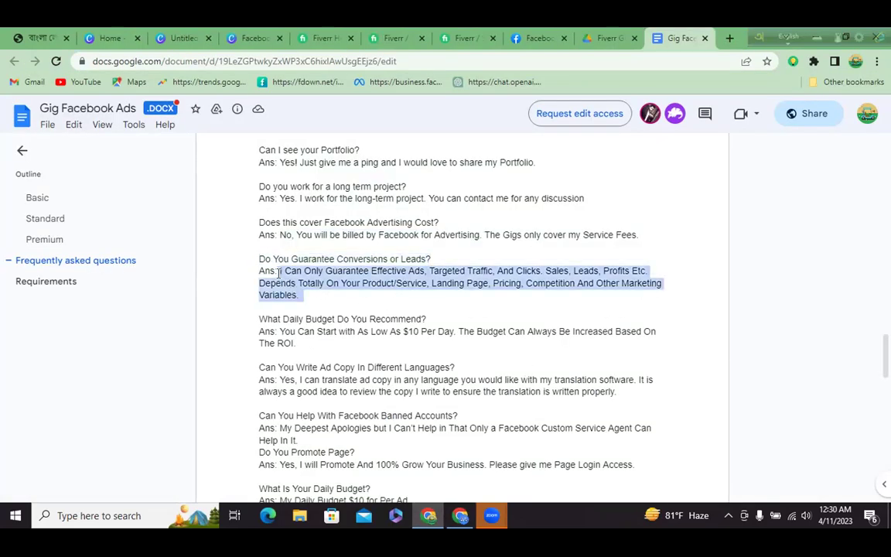
key(alt+Tab)
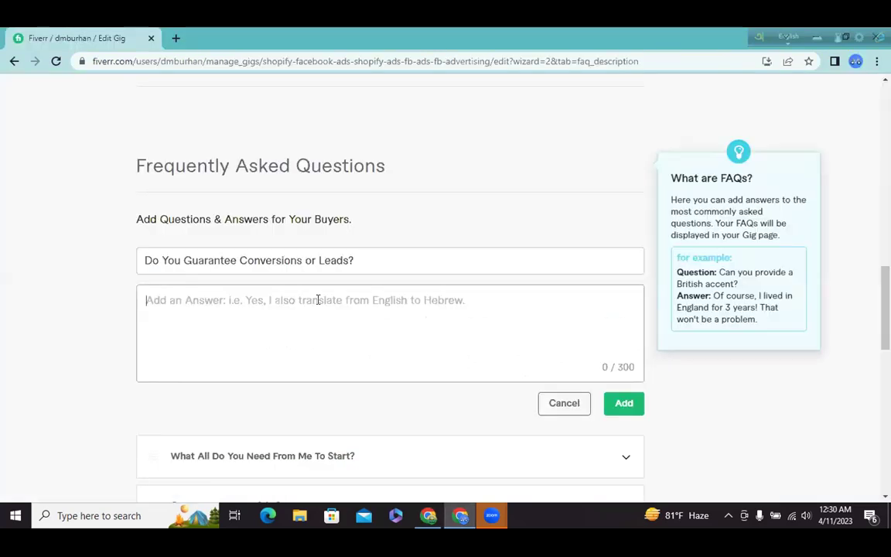
key(ctrl+v)
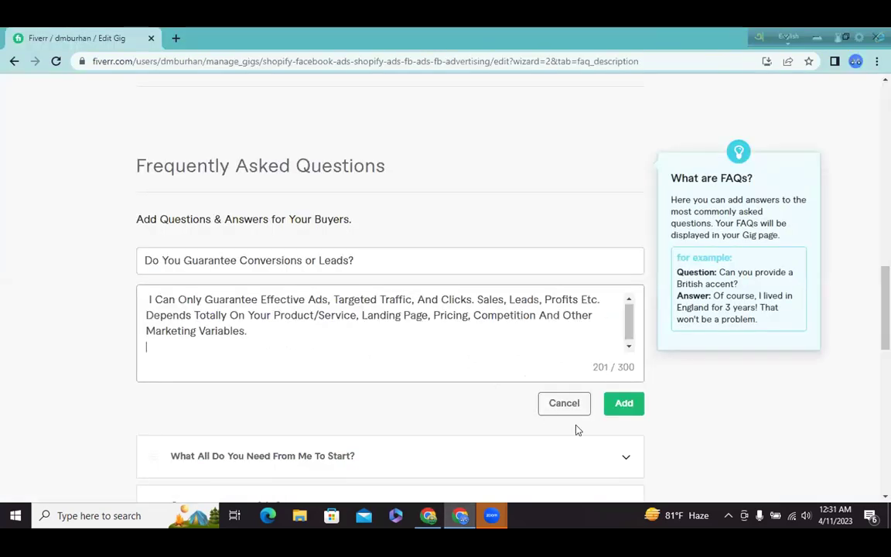
click(623, 403)
- Start a sixth FAQ entry and fill its question with "What Daily Budget Do You Recommend?" copied from the document
click(613, 177)
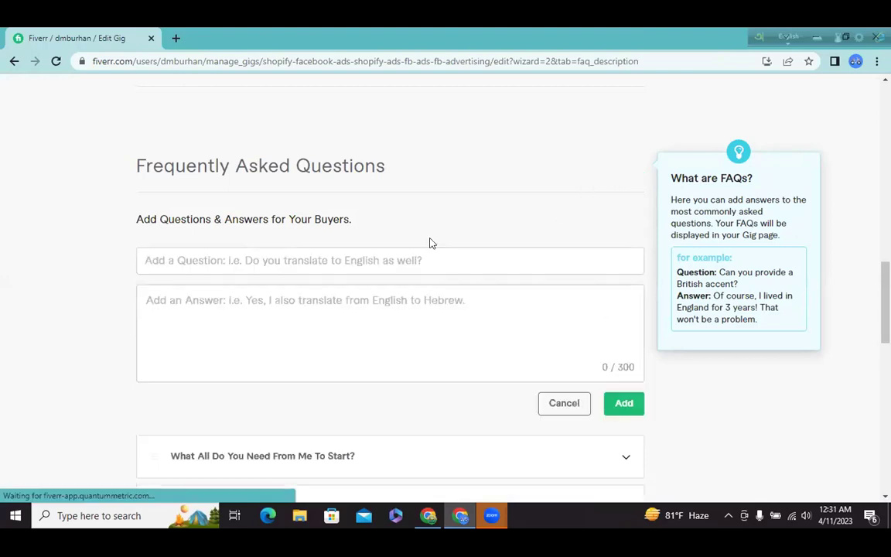
click(426, 522)
click(396, 317)
drag(397, 317, 253, 317)
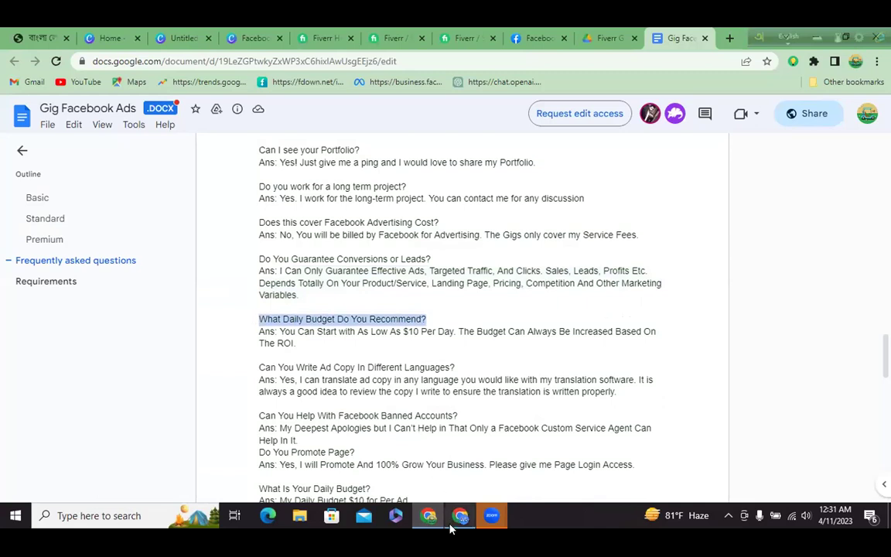
key(alt+Tab)
click(353, 261)
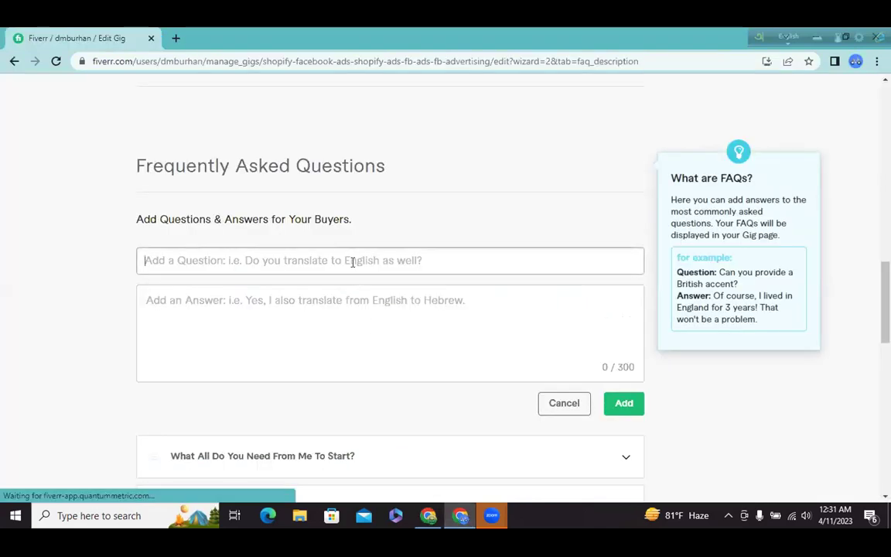
key(ctrl+v)
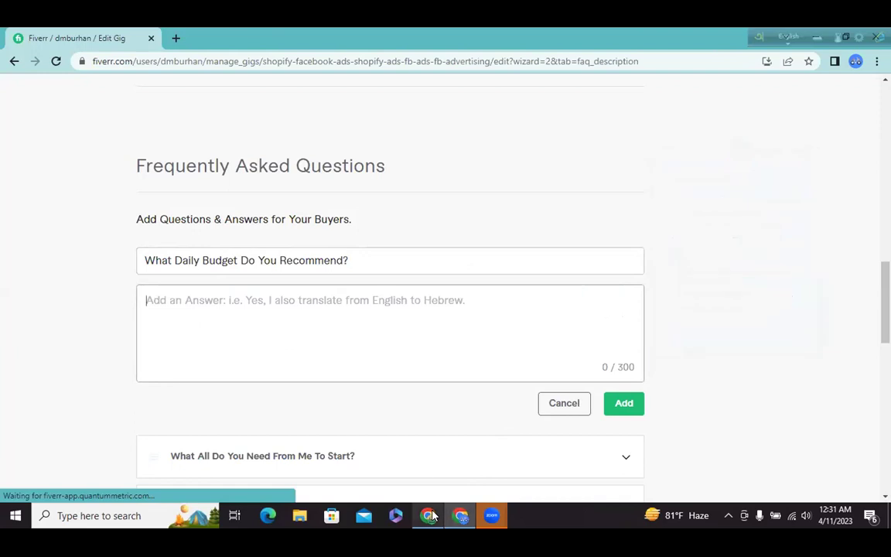
- Copy the full answer beginning "You Can Start with As Low As $10 Per Day" into the daily-budget FAQ and add the entry
click(460, 515)
drag(384, 342, 279, 331)
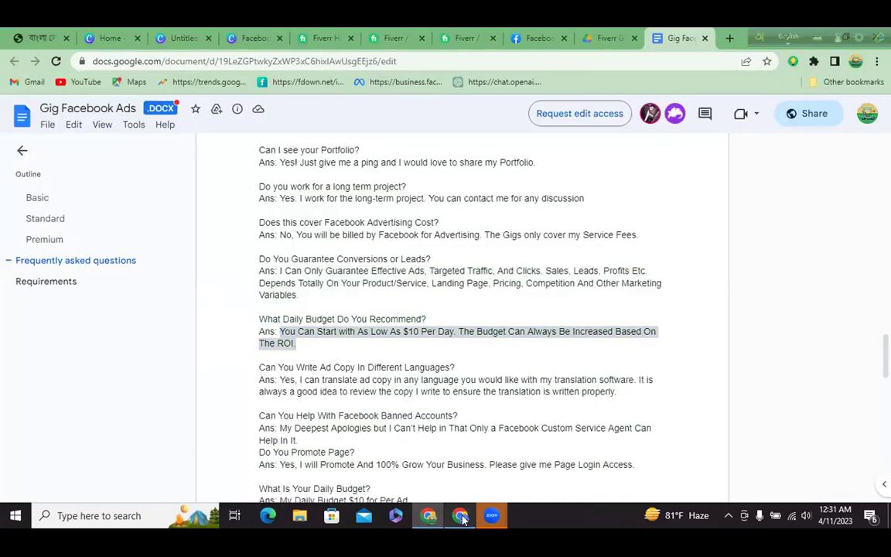
key(alt+Tab)
key(ctrl+v)
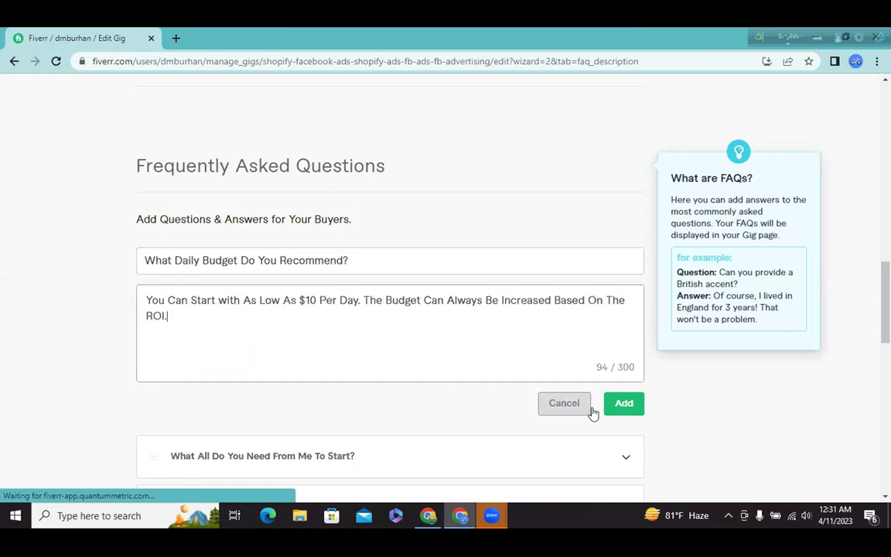
click(623, 403)
- Start a seventh FAQ entry and fill its question with "Can You Write Ad Copy In Different Languages?" copied from the document
click(615, 175)
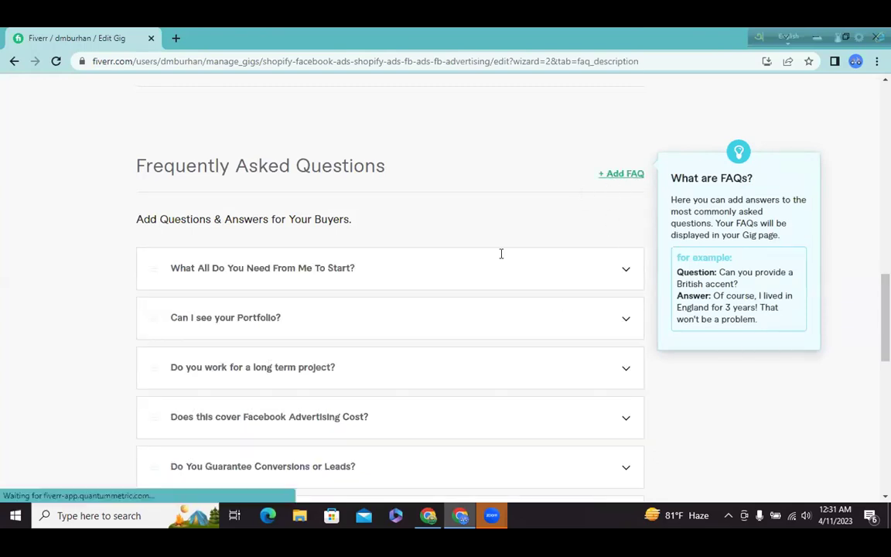
click(428, 516)
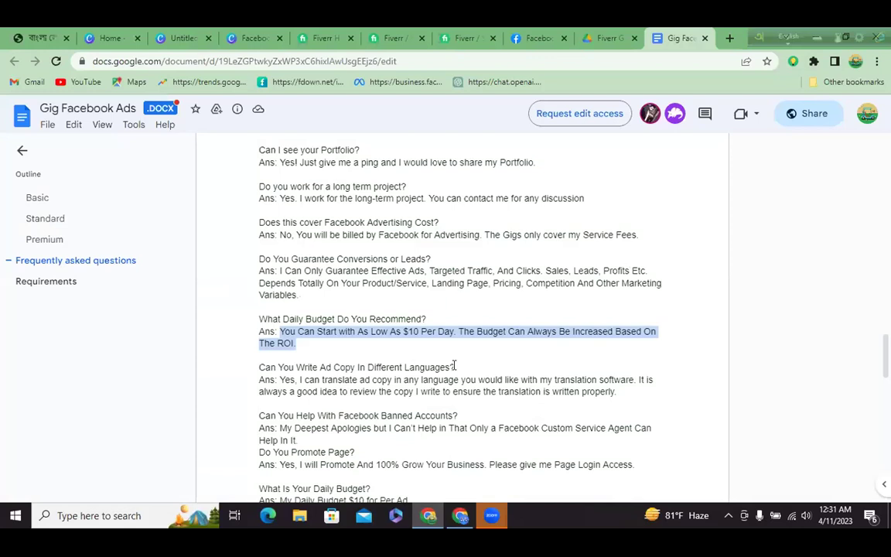
drag(457, 368, 257, 368)
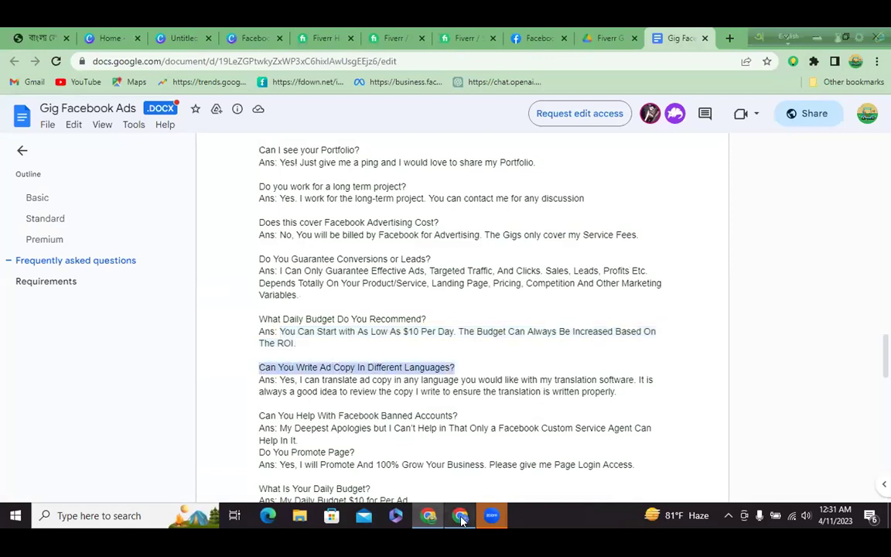
key(alt+Tab)
click(310, 260)
key(ctrl+v)
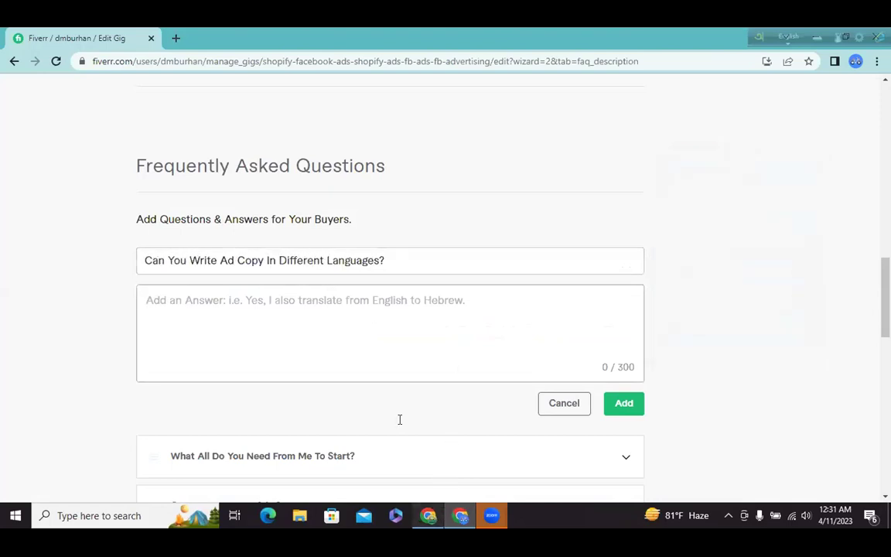
- Copy the full answer beginning "Yes, I can translate ad copy in any language you would like" into the languages FAQ and add the entry
key(alt+Tab)
drag(617, 391, 277, 378)
key(ctrl+c)
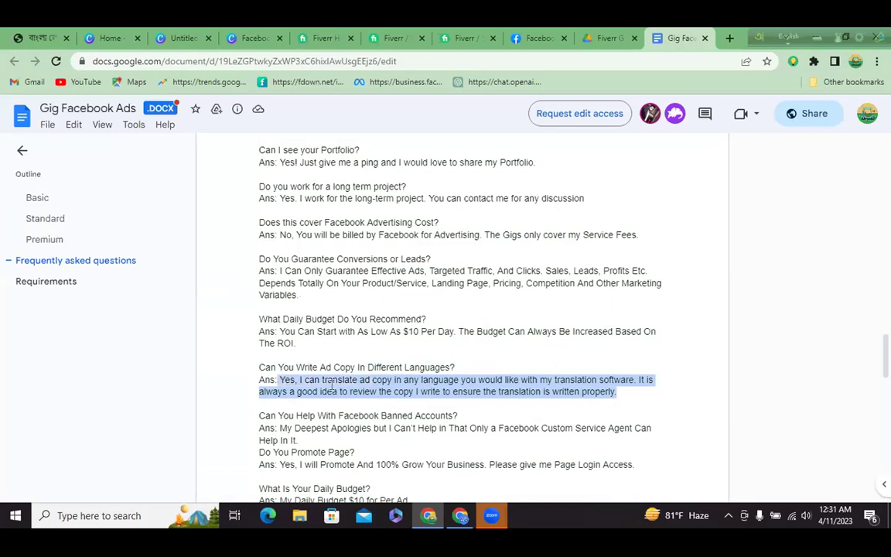
key(alt+Tab)
key(ctrl+v)
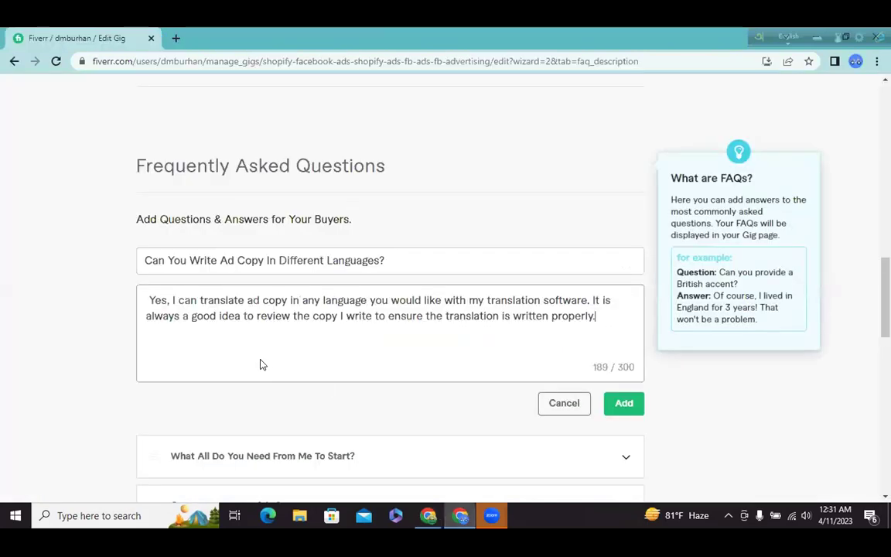
click(624, 403)
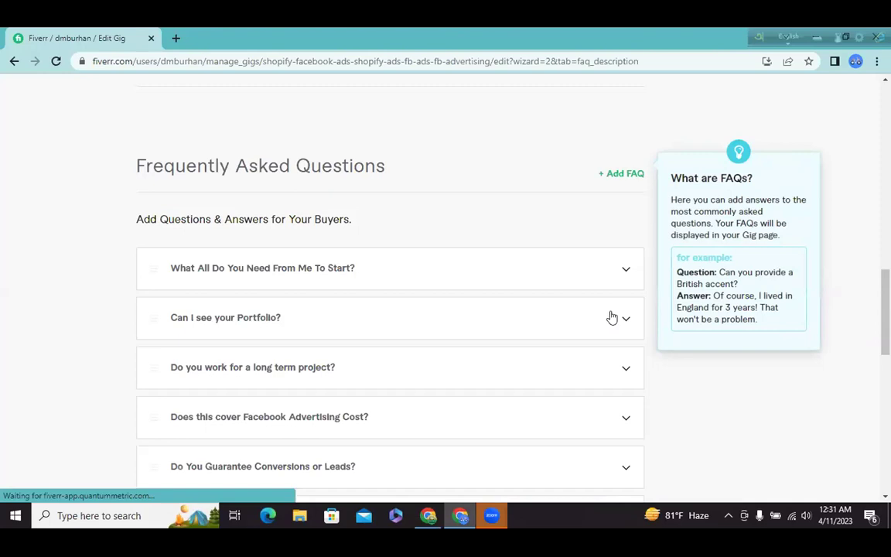
- Start an eighth FAQ entry and fill its question with "Can You Help With Facebook Banned Accounts?" copied from the document
click(611, 174)
click(398, 262)
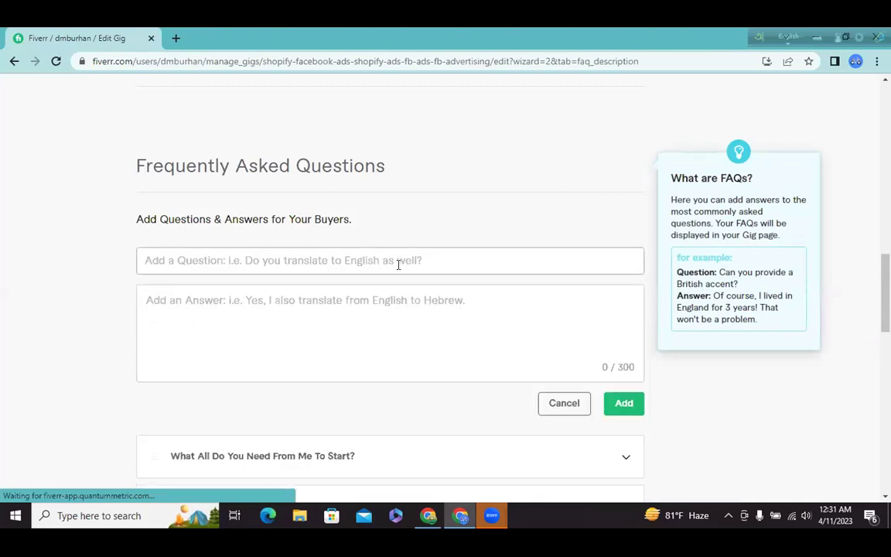
click(430, 517)
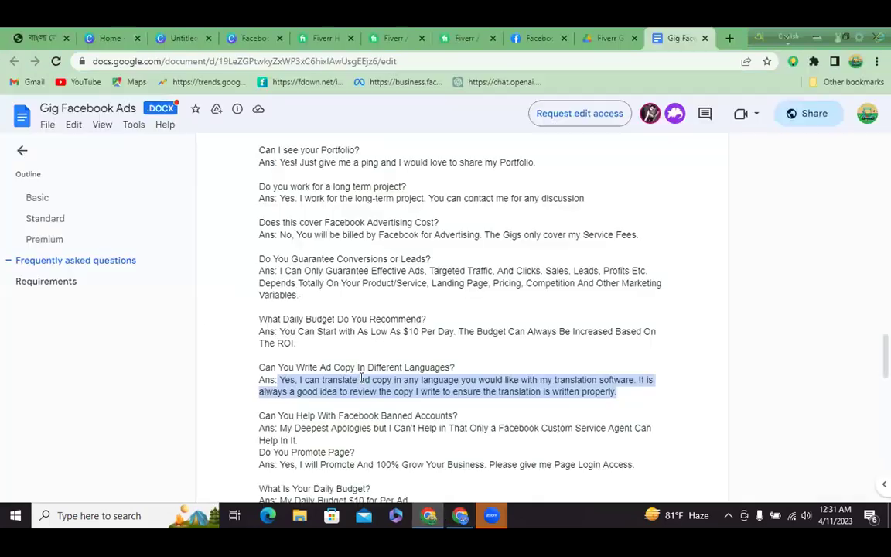
scroll(424, 354, down, 1)
drag(469, 347, 259, 348)
key(ctrl+c)
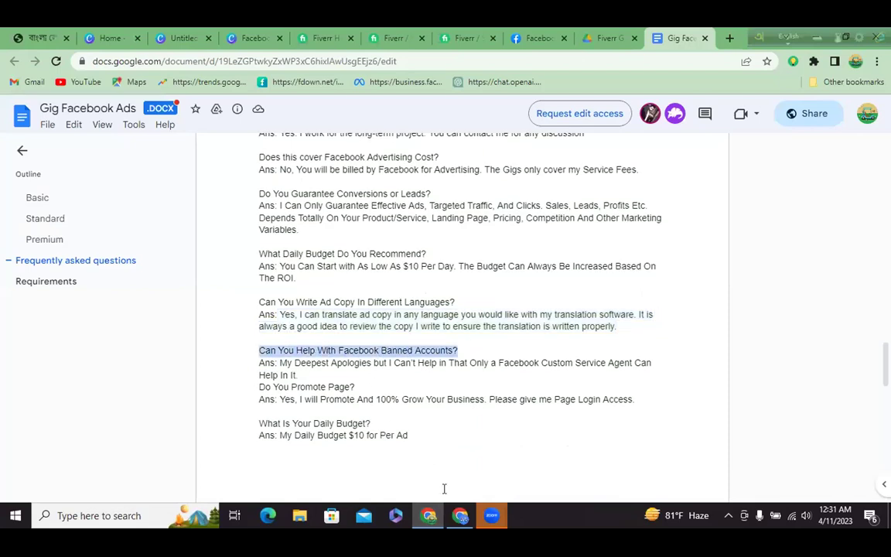
click(460, 515)
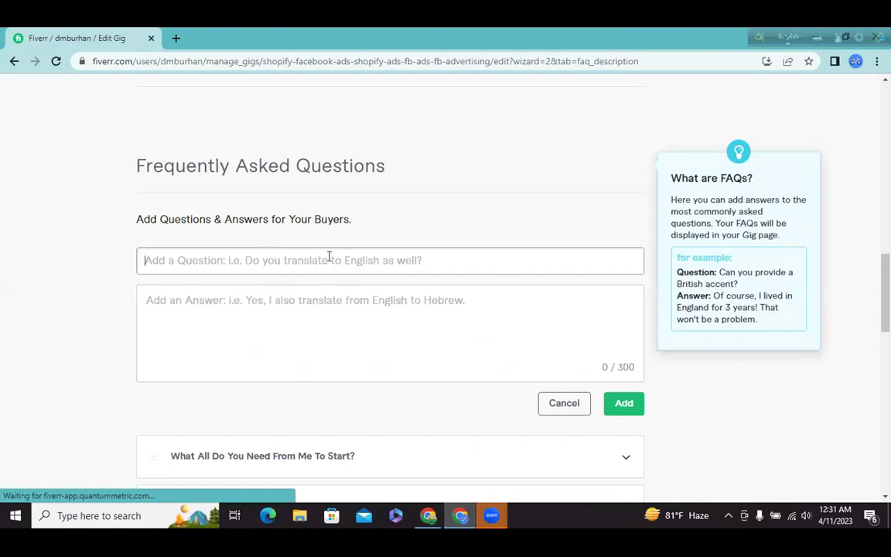
key(ctrl+v)
- Copy the full answer beginning "My Deepest Apologies but I Can't Help" into the banned-accounts FAQ and add the entry
click(356, 305)
click(432, 515)
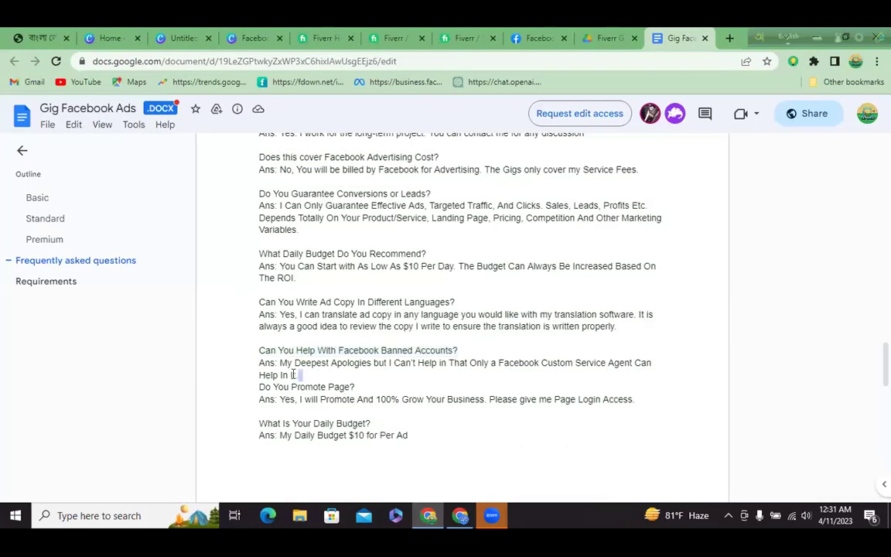
drag(299, 375, 275, 361)
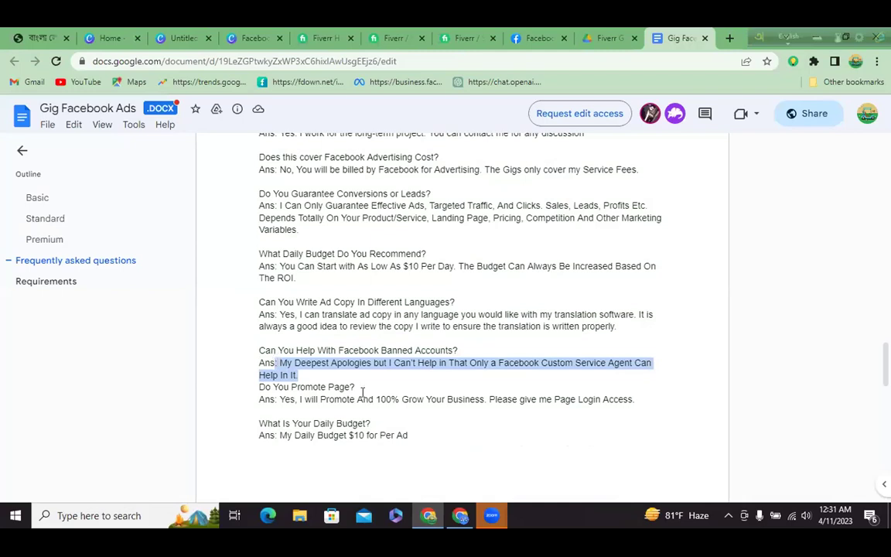
key(alt+Tab)
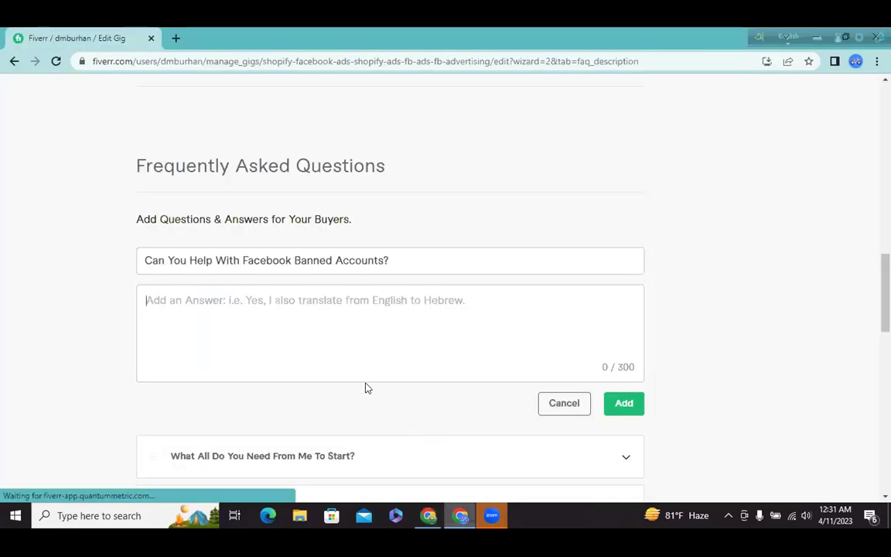
text(: My Deepest Apologies but I Can't Help in That Only a Facebook Custom Service Agent Can Help In It.)
click(624, 403)
- Start a ninth FAQ entry and fill its question with "Do You Promote Page?" copied from the document
click(619, 178)
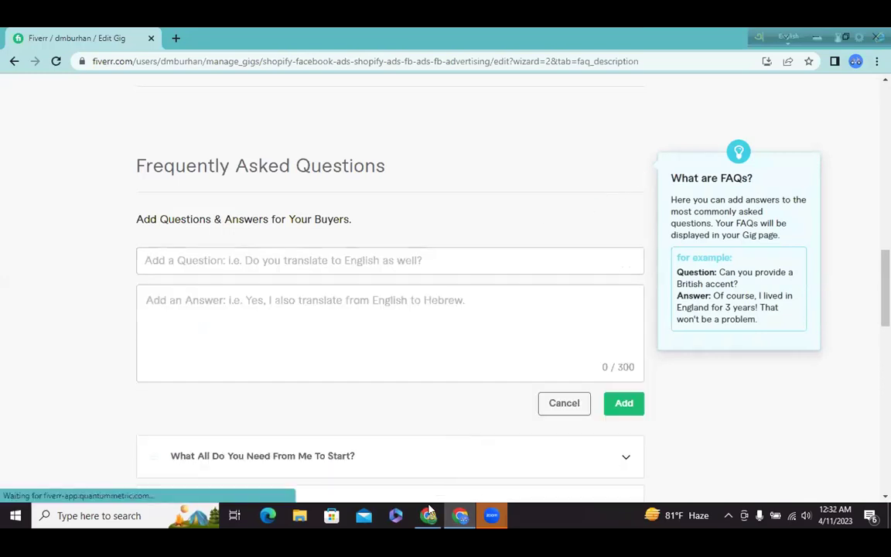
key(alt+Tab)
drag(355, 386, 252, 382)
key(ctrl+c)
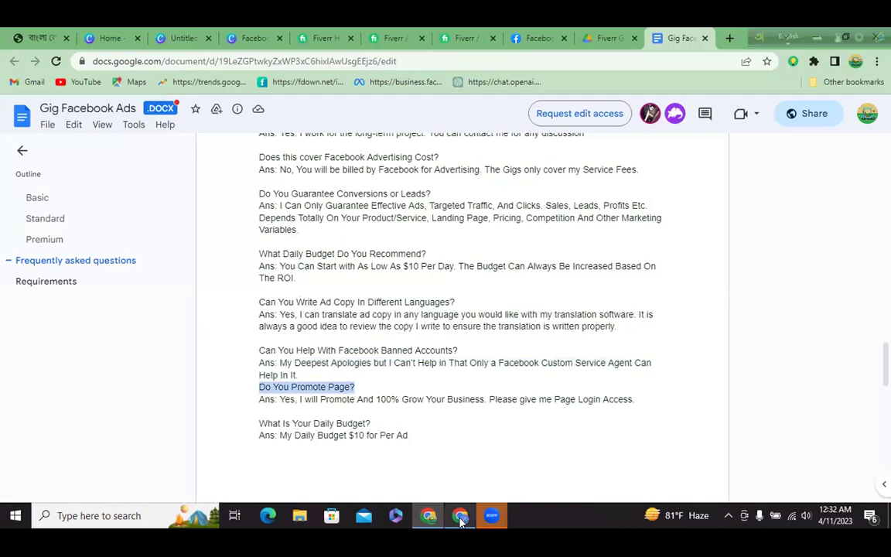
key(alt+Tab)
click(342, 261)
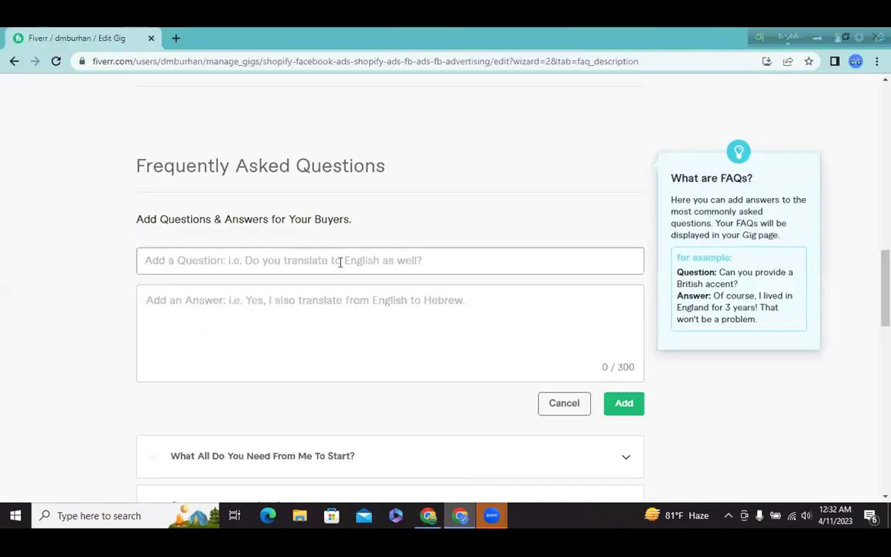
key(ctrl+v)
- Copy the full answer beginning "Yes, I will Promote And 100% Grow Your Business" into the page-promotion FAQ and add the entry
click(345, 294)
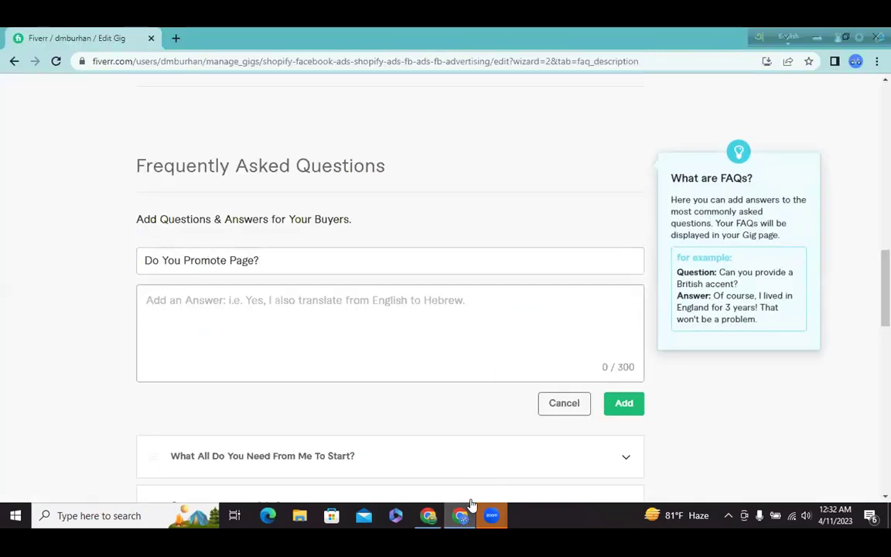
key(alt+Tab)
drag(635, 399, 280, 399)
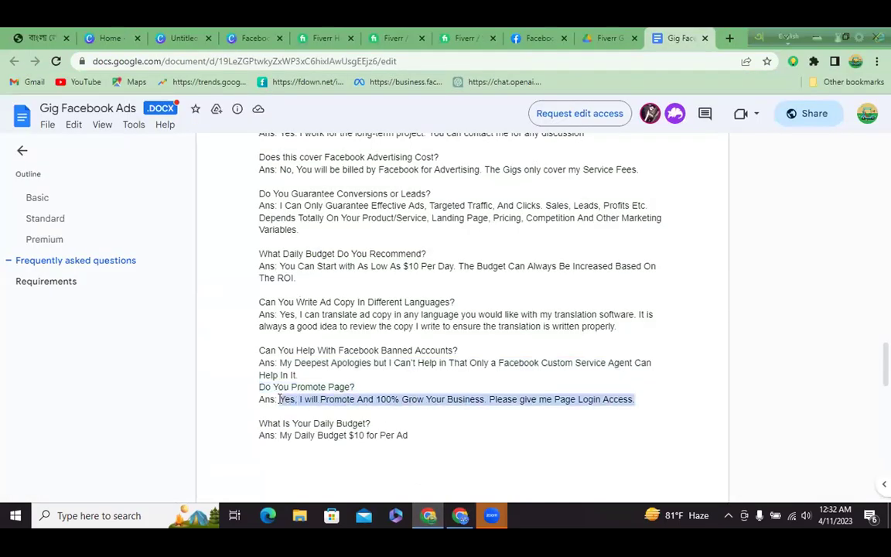
key(ctrl+c)
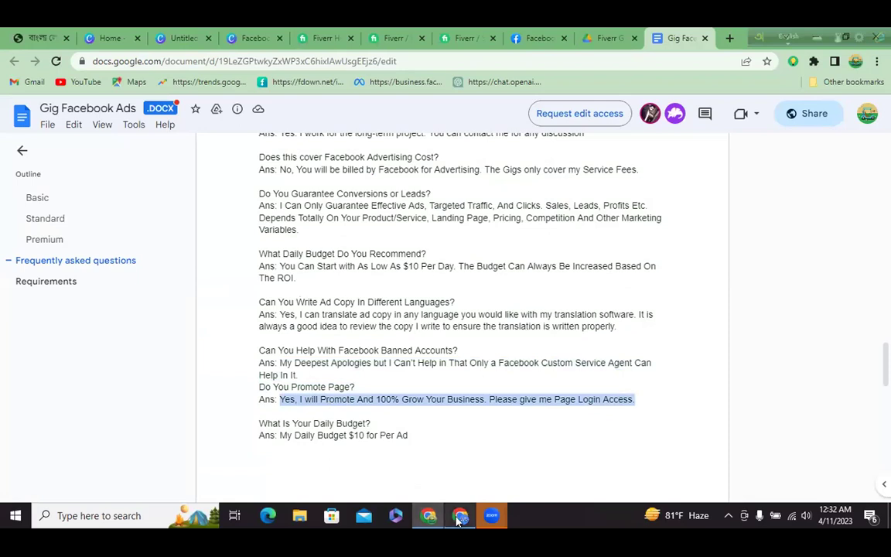
key(alt+Tab)
key(ctrl+v)
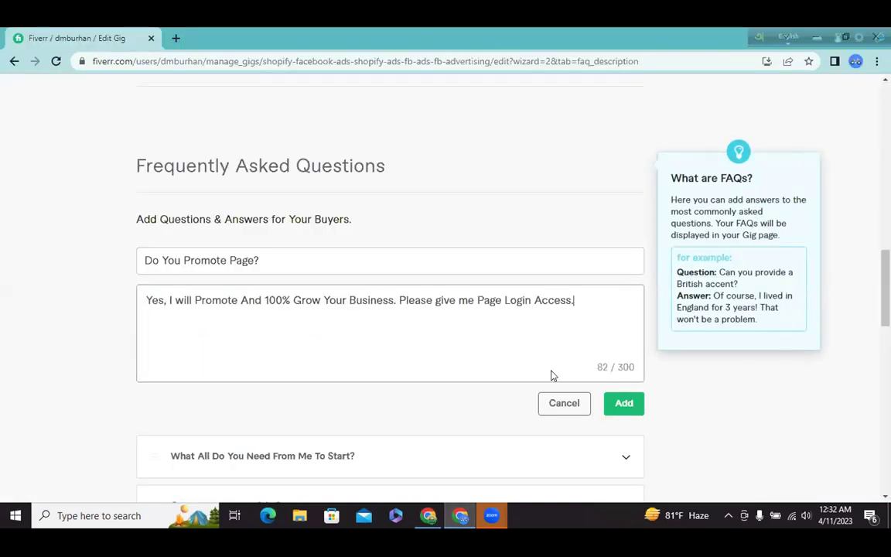
click(624, 403)
- Start a tenth FAQ entry and fill its question with "What Is Your Daily Budget?" copied from the document
click(607, 176)
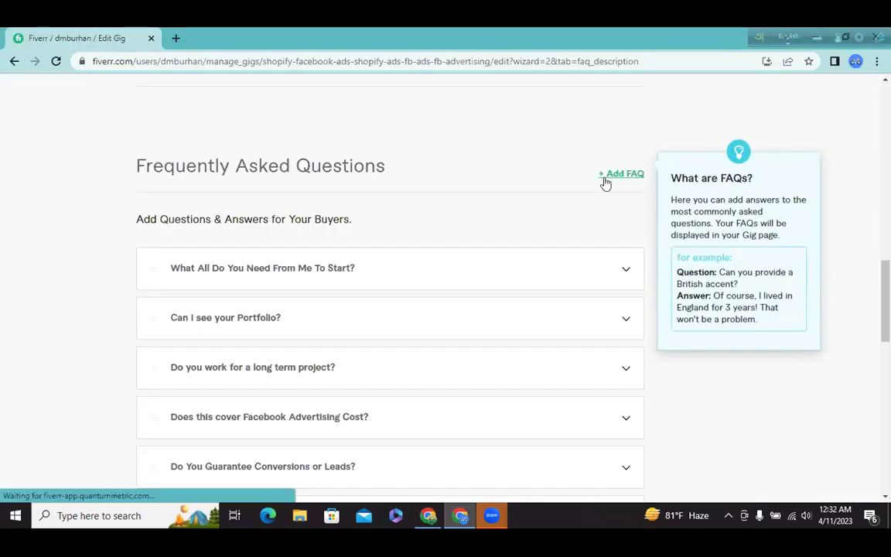
click(428, 515)
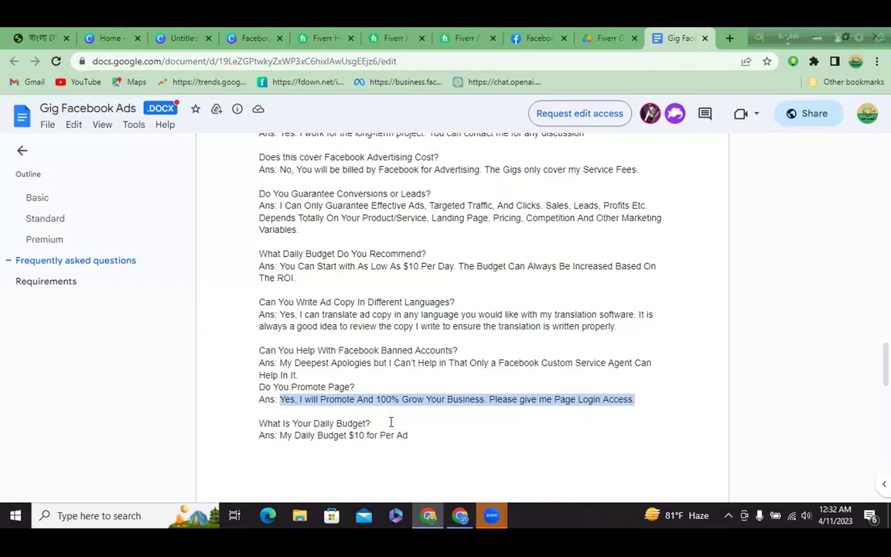
drag(373, 357, 252, 358)
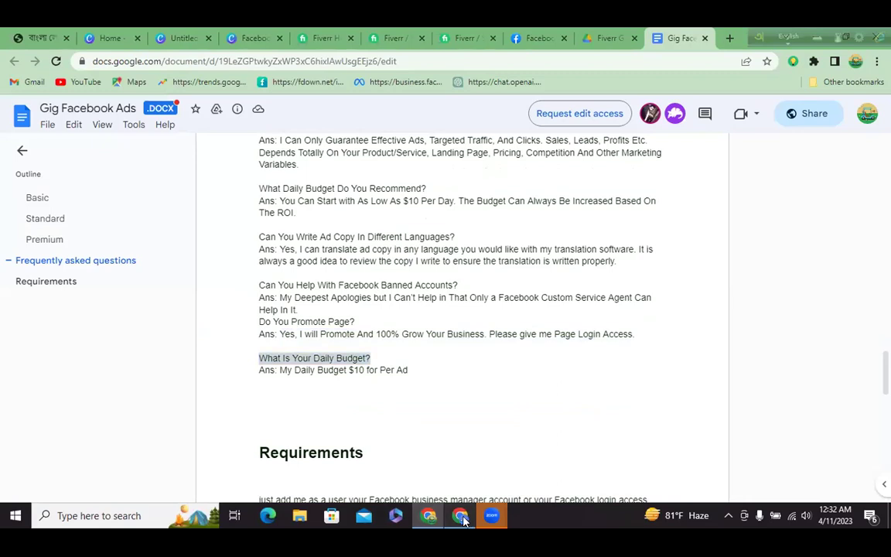
click(422, 471)
click(358, 259)
key(ctrl+v)
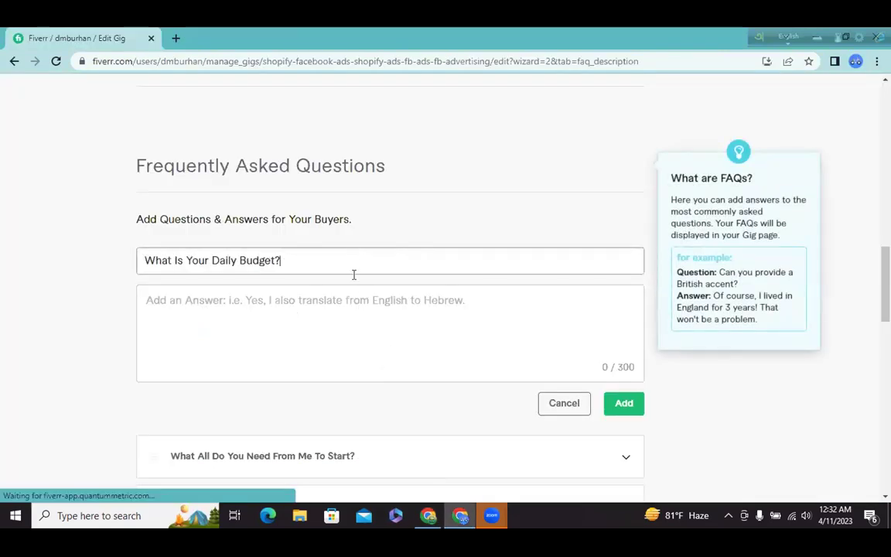
- Copy the answer "My Daily Budget $10 for Per Ad" from the document into the FAQ and add the entry
click(344, 295)
key(alt+Tab)
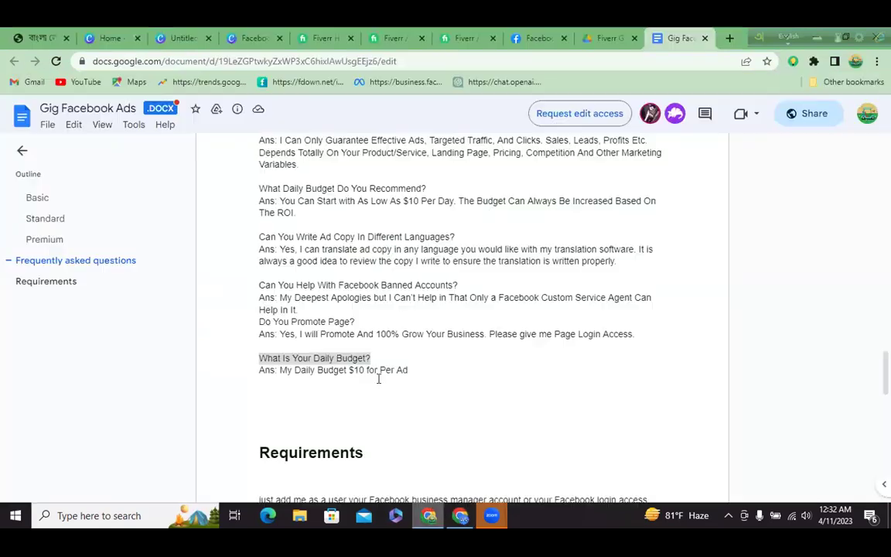
drag(405, 372, 278, 371)
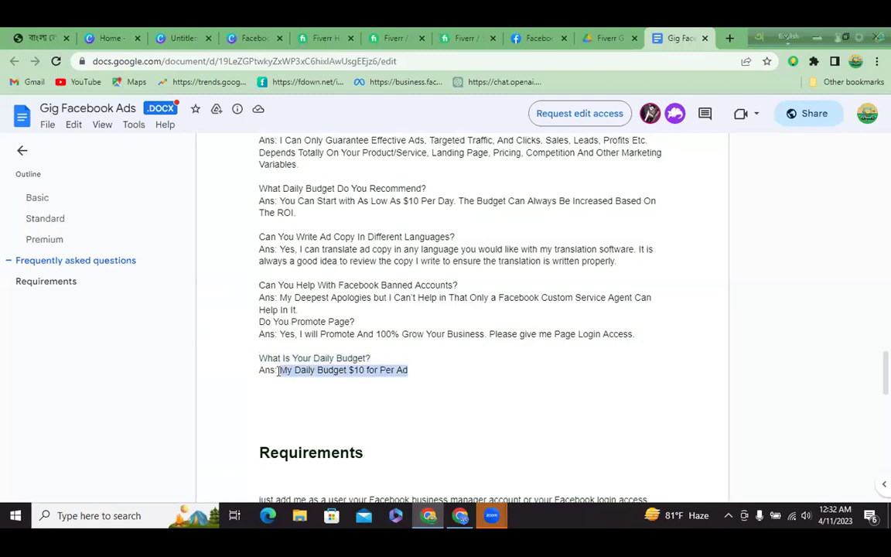
key(ctrl+c)
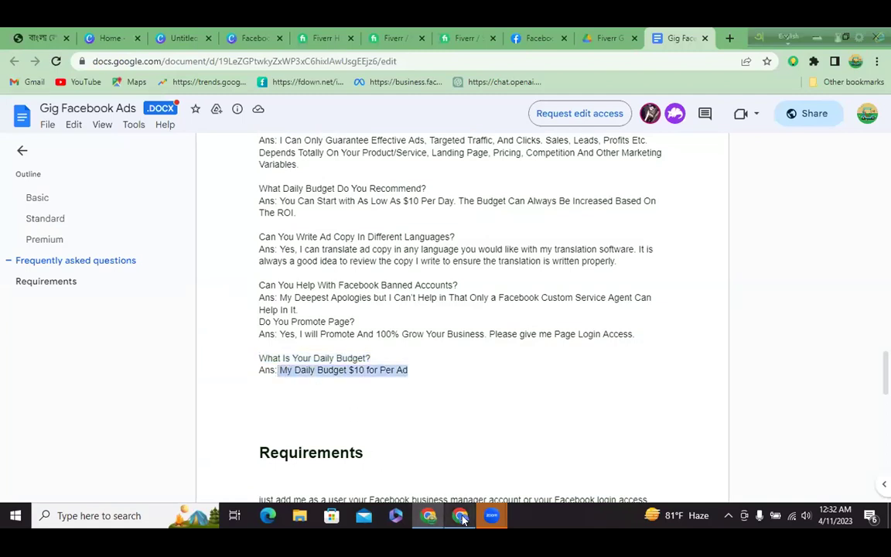
key(alt+Tab)
key(ctrl+v)
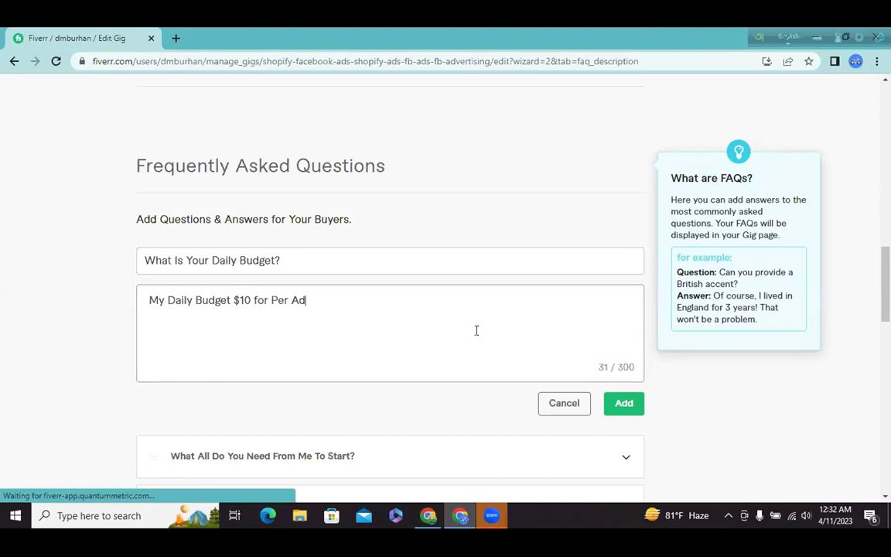
click(618, 405)
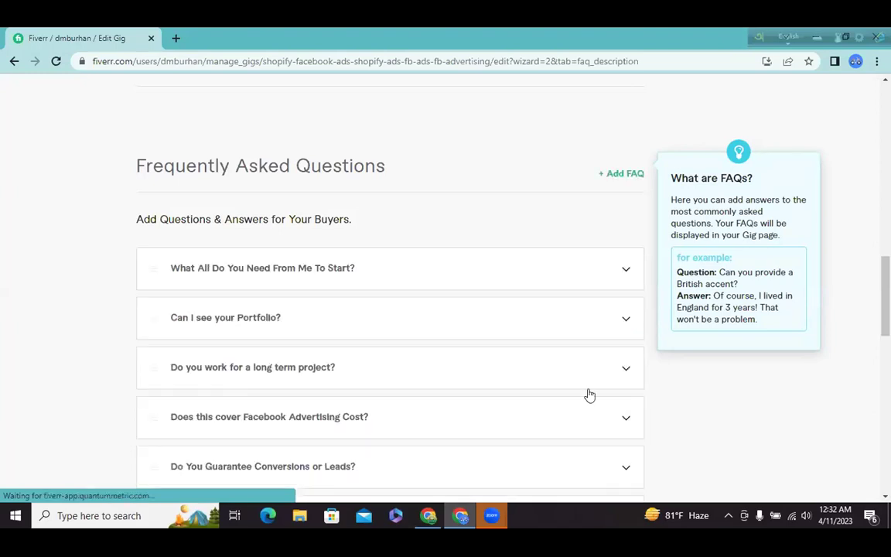
- Look over the added FAQ entries and save the section to continue to the gig's Requirements stage
scroll(390, 325, down, 3)
scroll(438, 338, down, 2)
scroll(438, 338, up, 5)
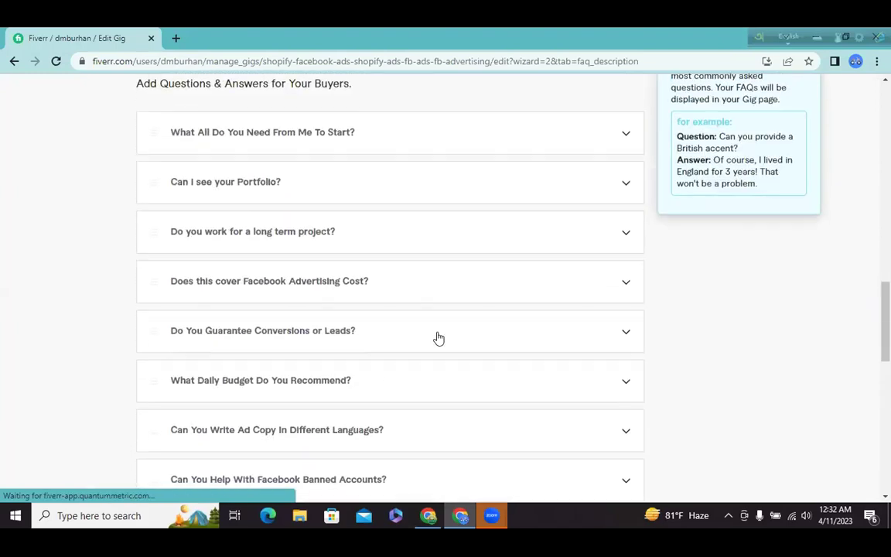
scroll(437, 338, down, 2)
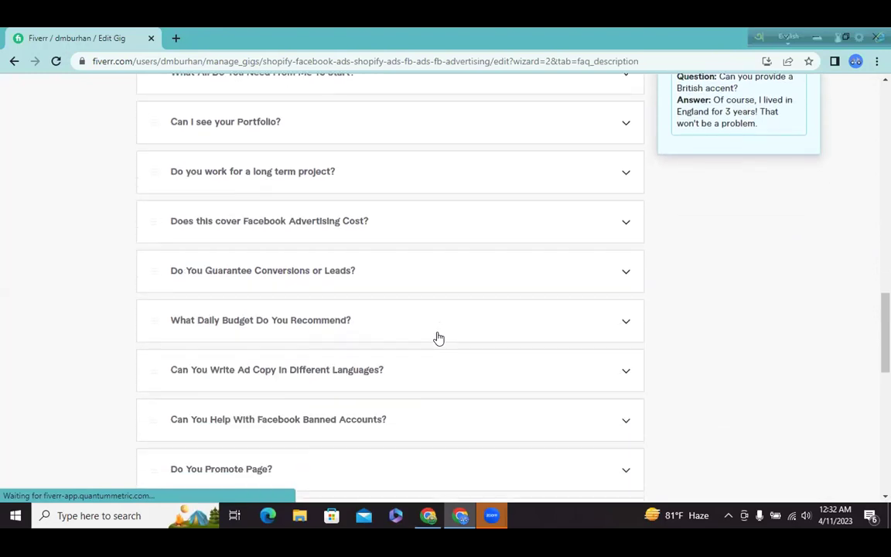
scroll(438, 338, down, 2)
scroll(438, 337, up, 5)
scroll(547, 316, down, 7)
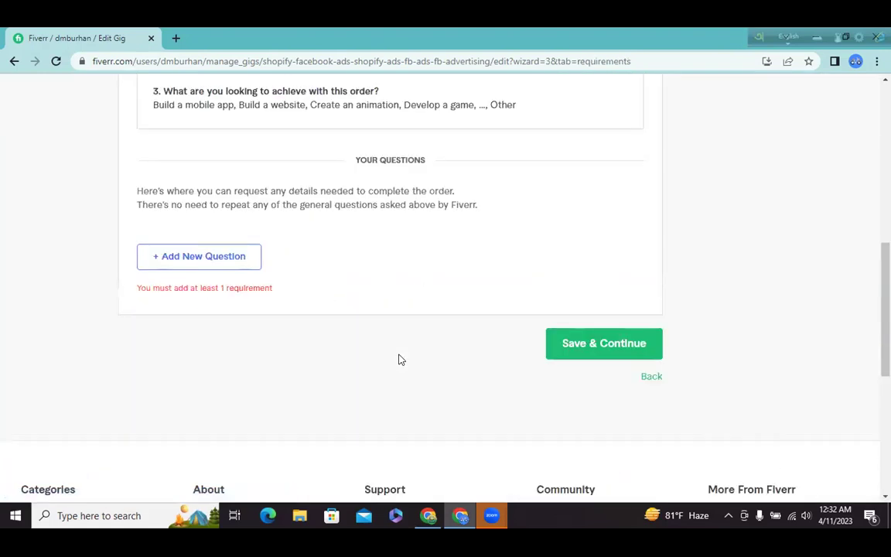
- Examine the Requirements page, including the optional Fiverr questions for buyers and the area for the seller's own questions
scroll(341, 360, up, 7)
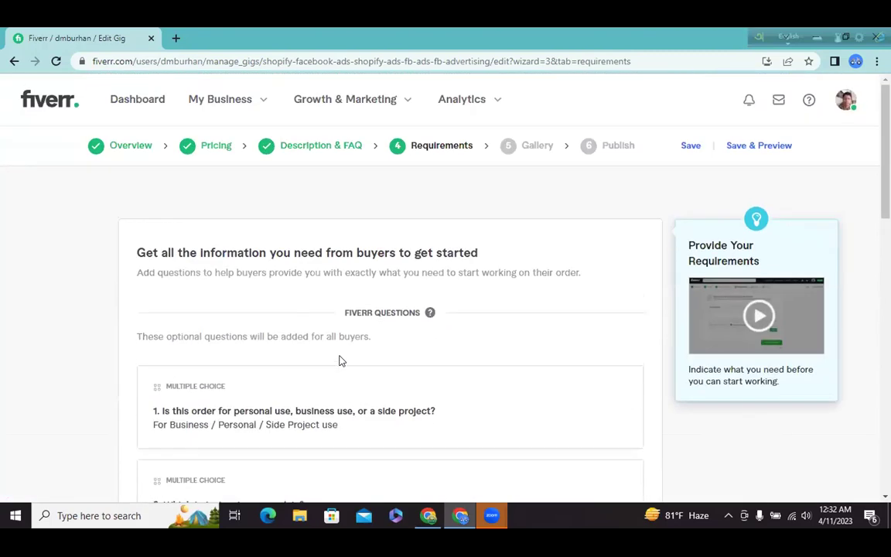
scroll(341, 361, down, 1)
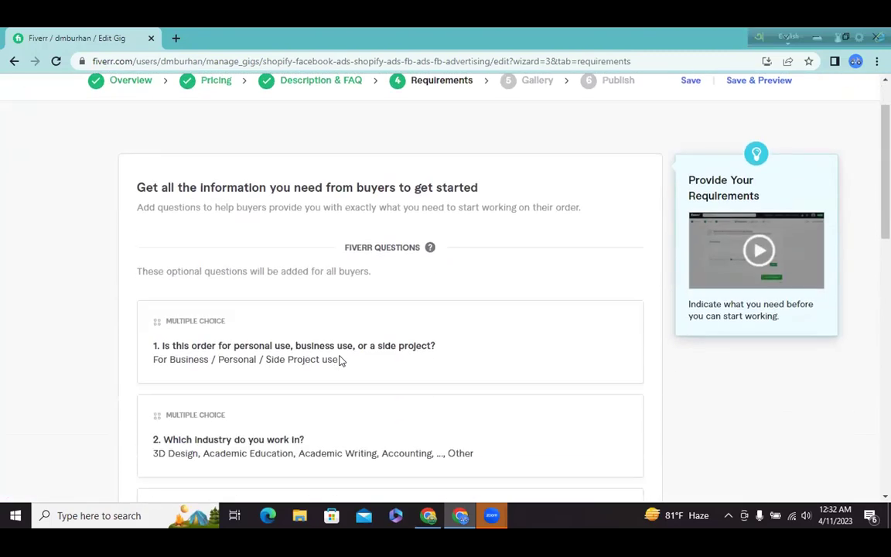
scroll(341, 361, down, 5)
scroll(341, 358, up, 3)
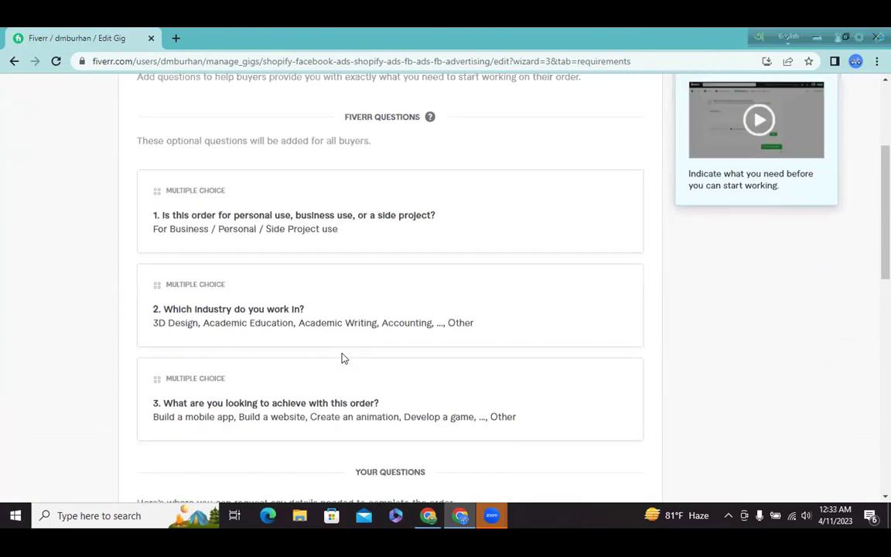
scroll(344, 358, up, 1)
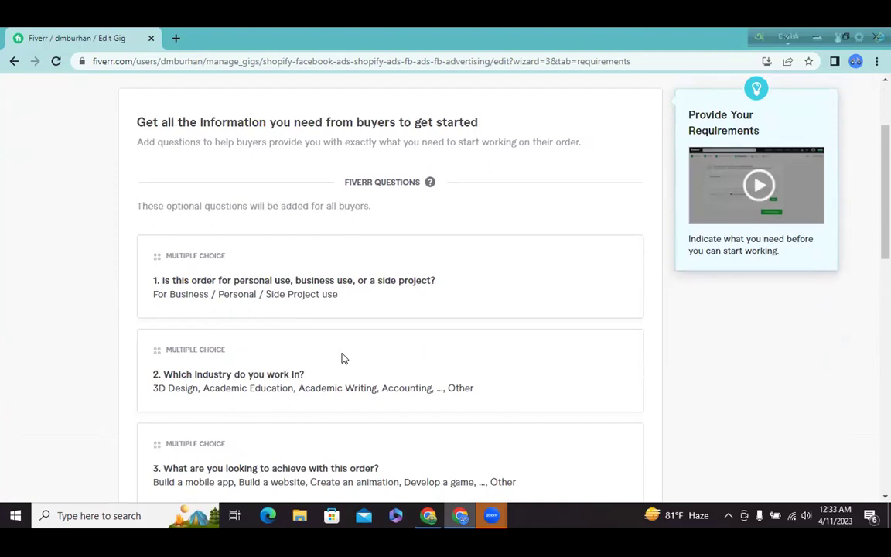
scroll(344, 358, down, 1)
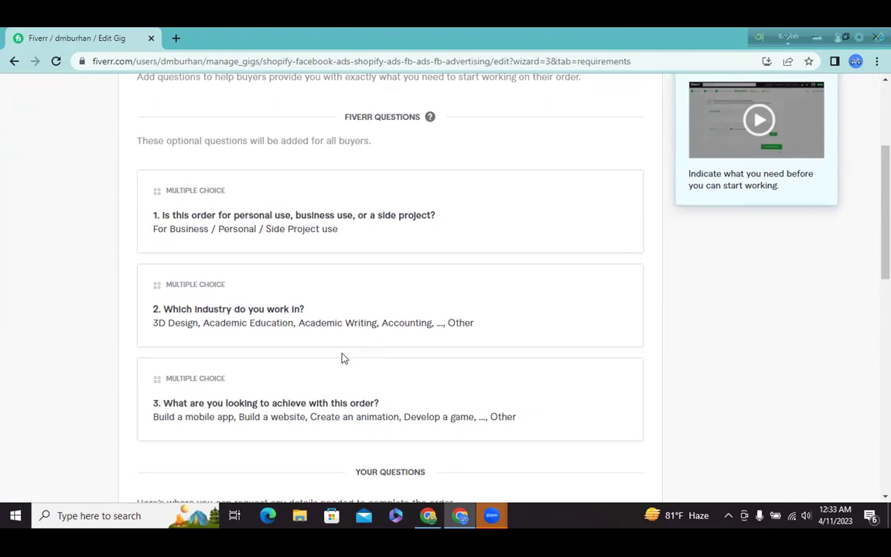
scroll(344, 358, up, 1)
scroll(344, 358, down, 1)
scroll(298, 309, down, 3)
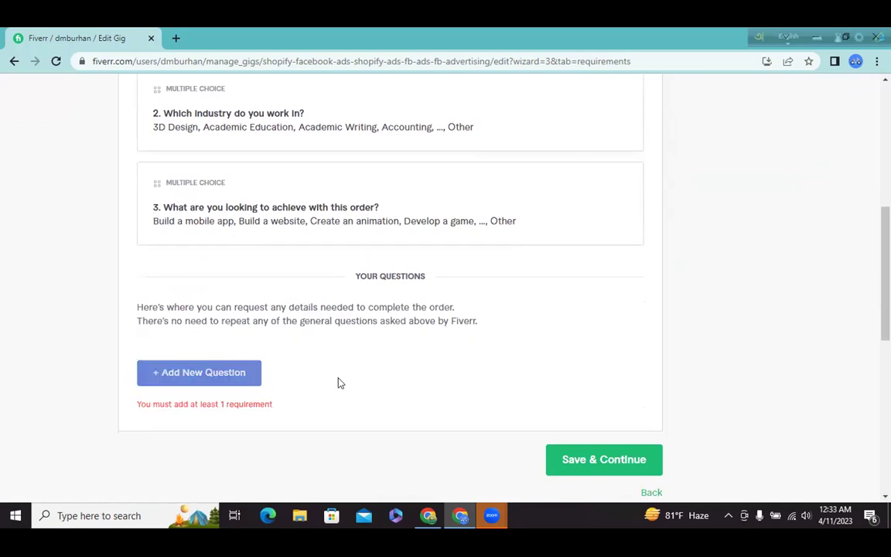
- Start a new buyer question and select the document's Requirements text beginning "just add me as a user your Facebook business manager account"
click(176, 376)
scroll(318, 334, down, 2)
click(305, 286)
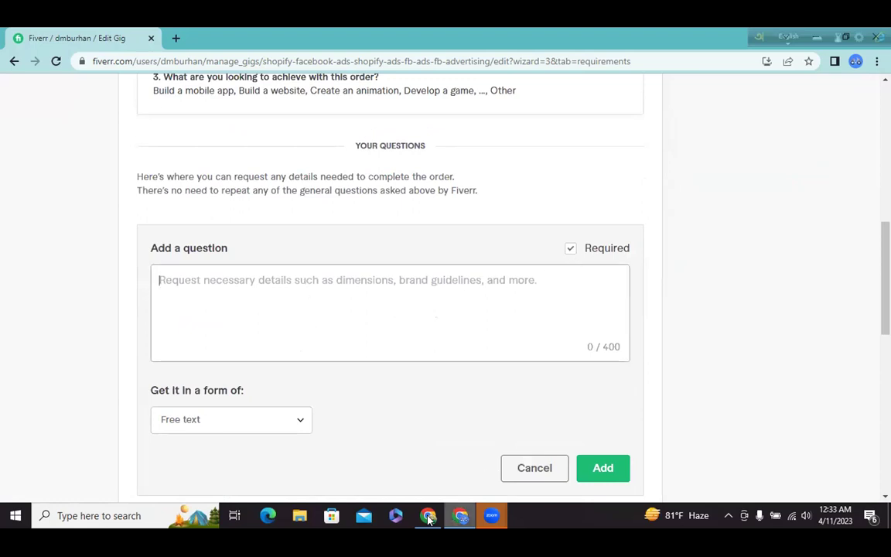
key(alt+Tab)
scroll(359, 360, down, 4)
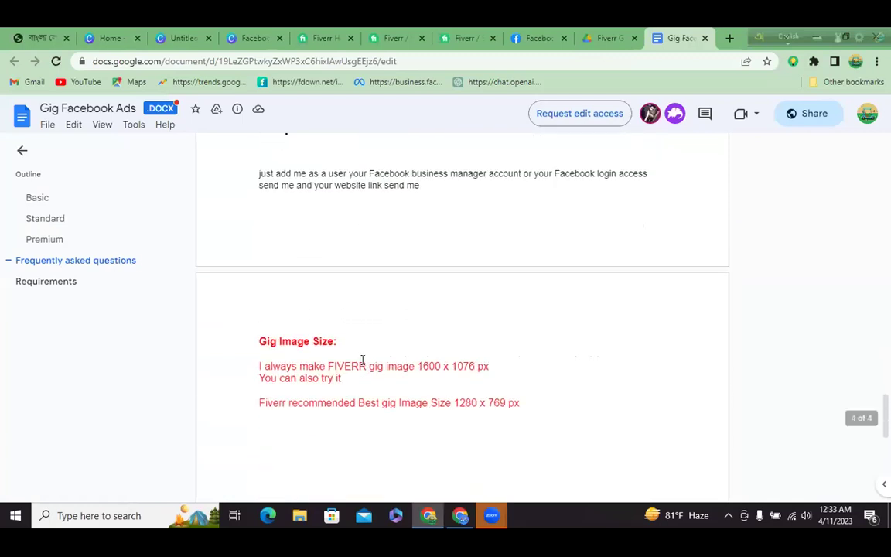
scroll(360, 359, up, 2)
drag(419, 316, 239, 305)
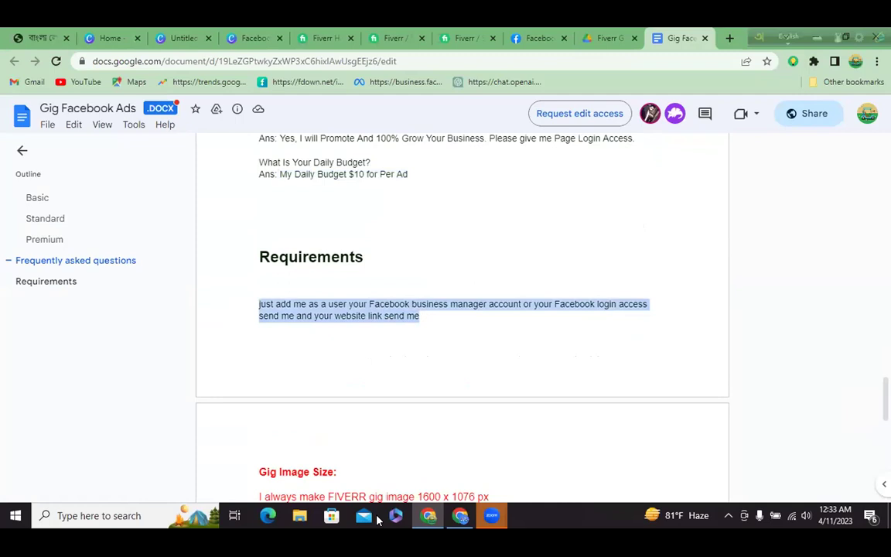
- Switch to the Fiverr gig, paste the copied requirement text as a question, and capitalize its first word to "Just"
key(alt+Tab)
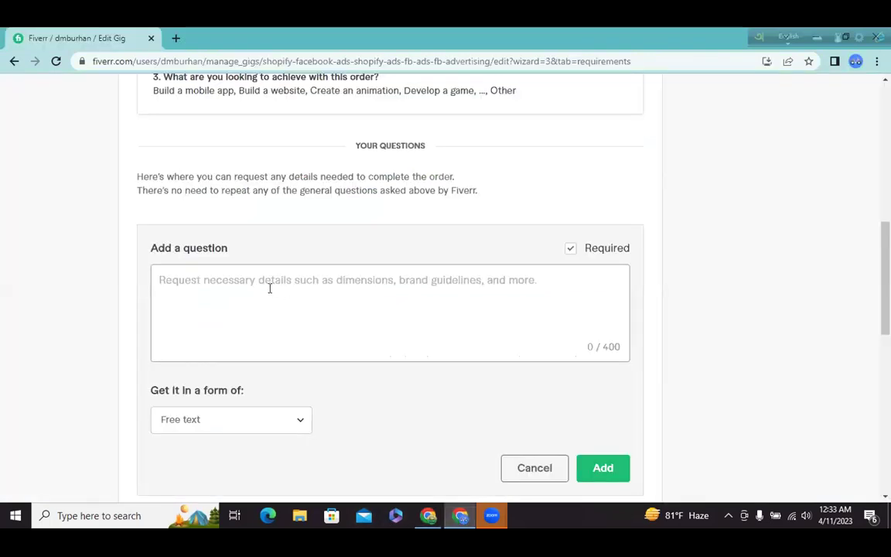
click(270, 288)
key(ctrl+v)
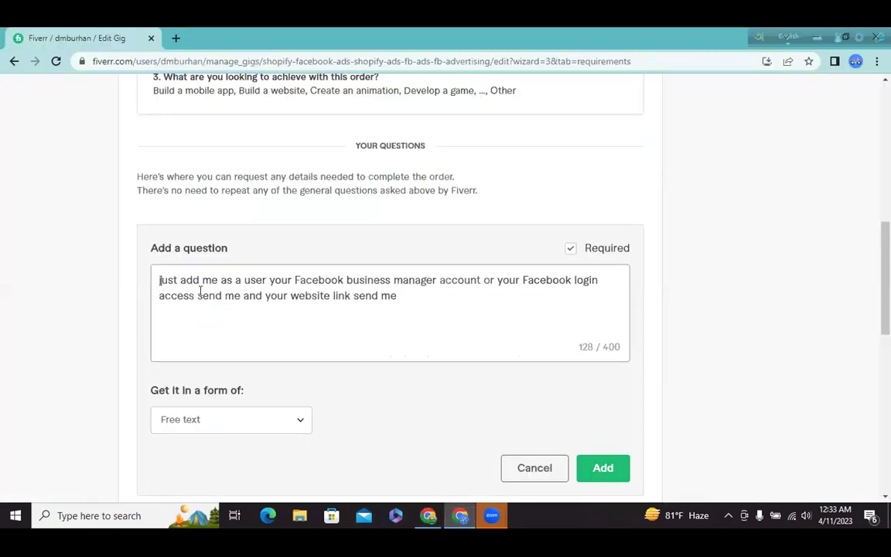
key(ctrl+Home)
key(Delete)
text(J)
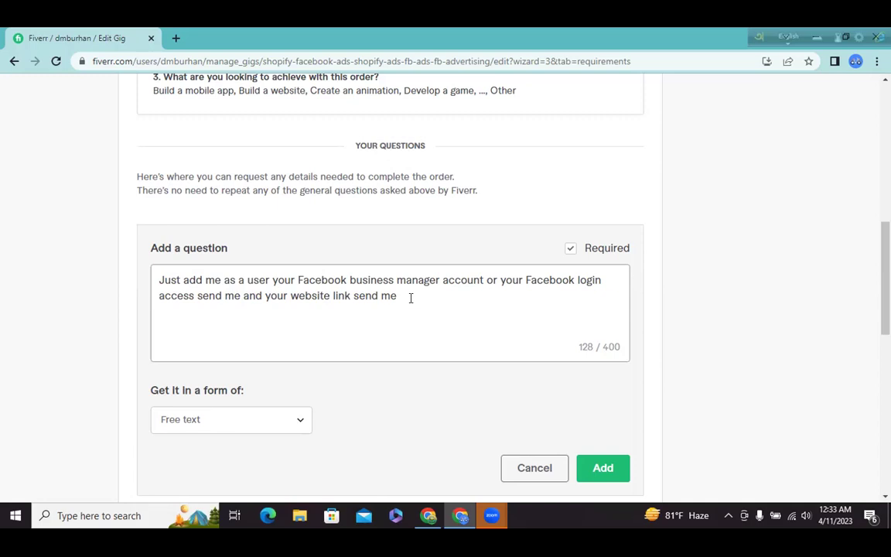
- Remove "send me" from the end of the question and finish the sentence with a period after "link"
key(BackSpace)
key(BackSpace)
key(BackSpace)
key(BackSpace)
key(BackSpace)
key(BackSpace)
key(BackSpace)
text(.)
- Delete the words "Facebook login access" from the question text
drag(525, 281, 606, 287)
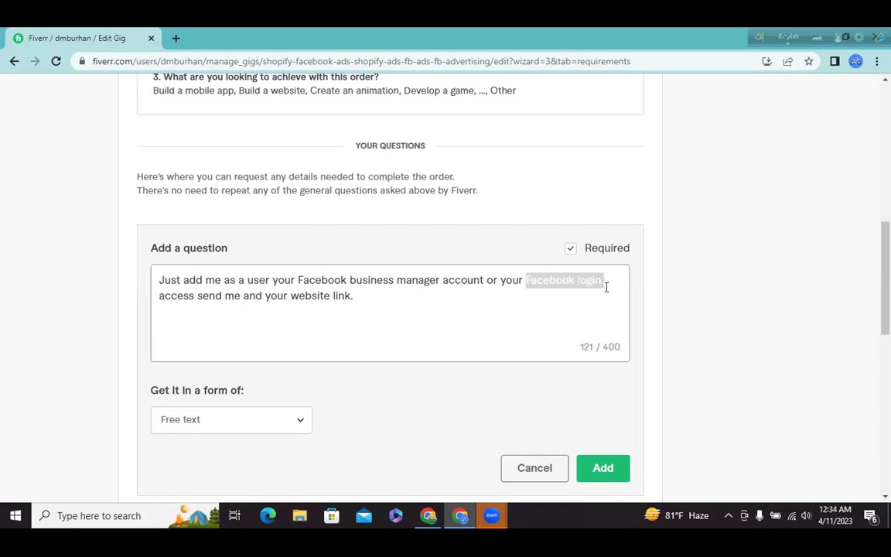
key(BackSpace)
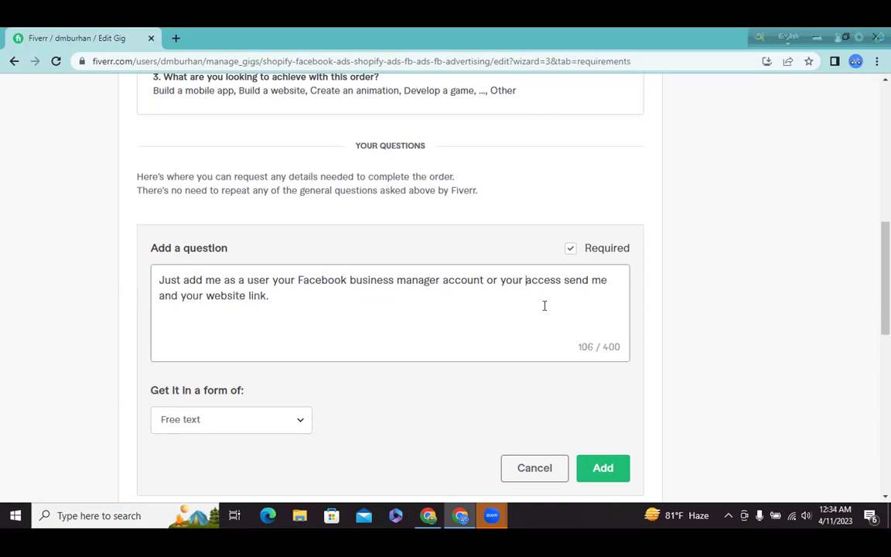
click(560, 280)
key(BackSpace)
key(BackSpace)
key(BackSpace)
key(BackSpace)
key(BackSpace)
key(BackSpace)
key(BackSpace)
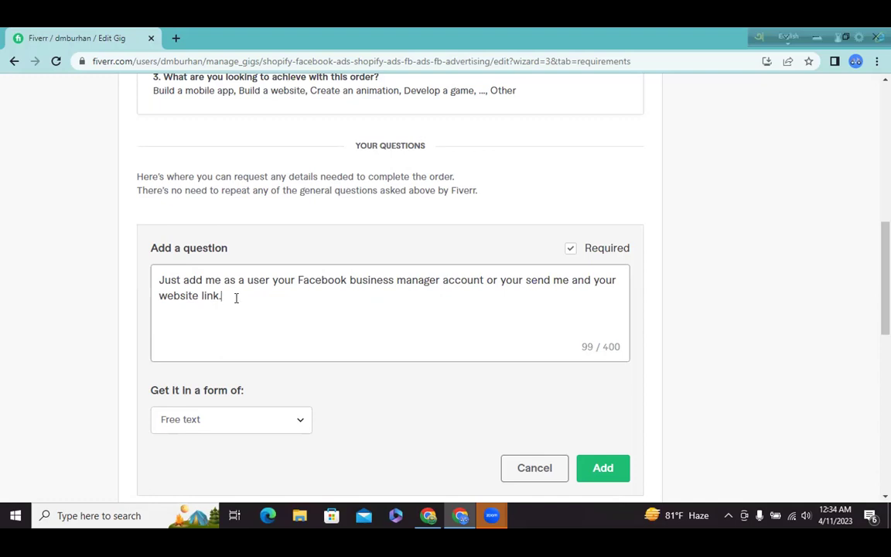
- Delete the word "and" before "your website link" in the question text
click(592, 281)
key(BackSpace)
key(BackSpace)
key(BackSpace)
key(BackSpace)
- Replace "or your" after "account" with "and" so the question reads "account and send me your"
click(496, 280)
key(BackSpace)
key(BackSpace)
key(BackSpace)
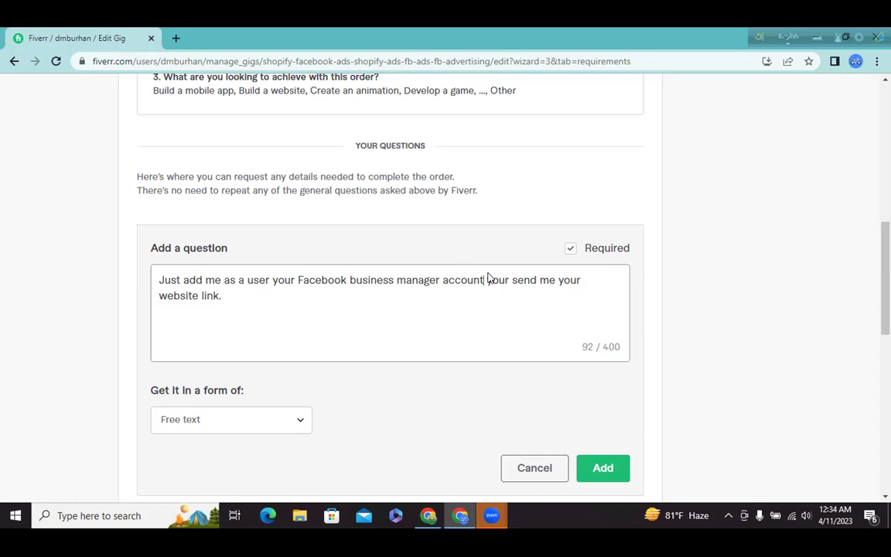
text(,)
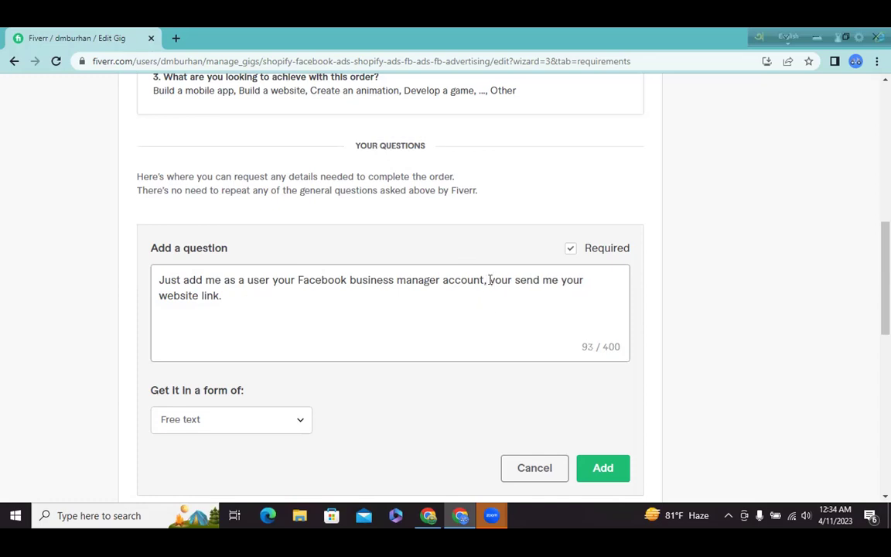
key(BackSpace)
text(and)
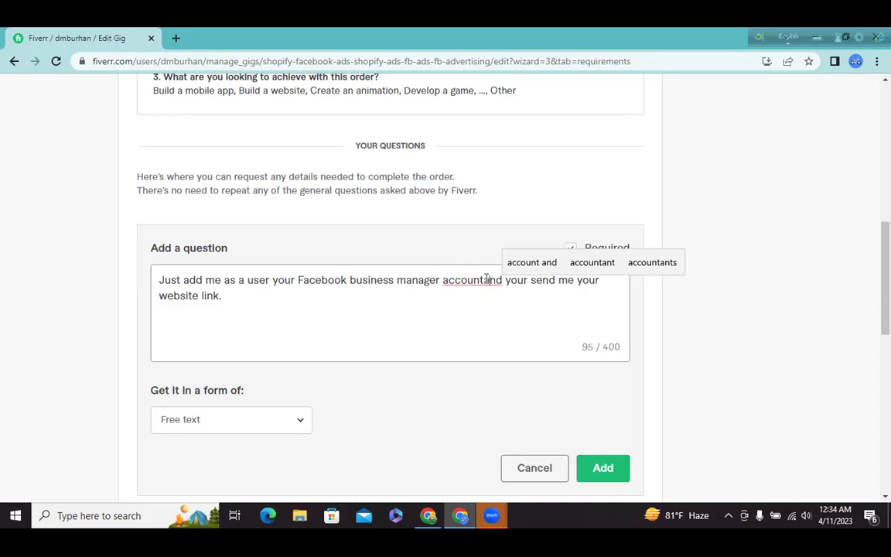
click(483, 279)
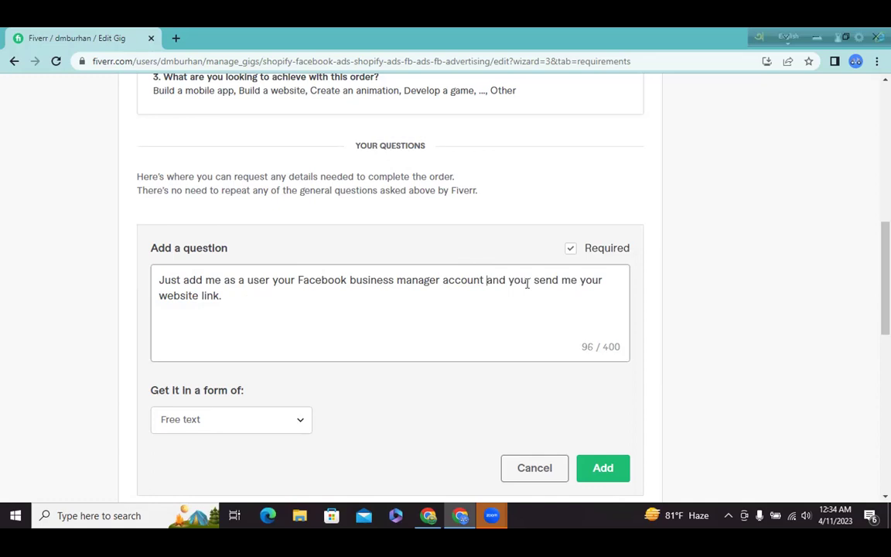
drag(531, 281, 507, 279)
key(BackSpace)
key(BackSpace)
- Extend the end of the question to read "website link or product link."
click(596, 277)
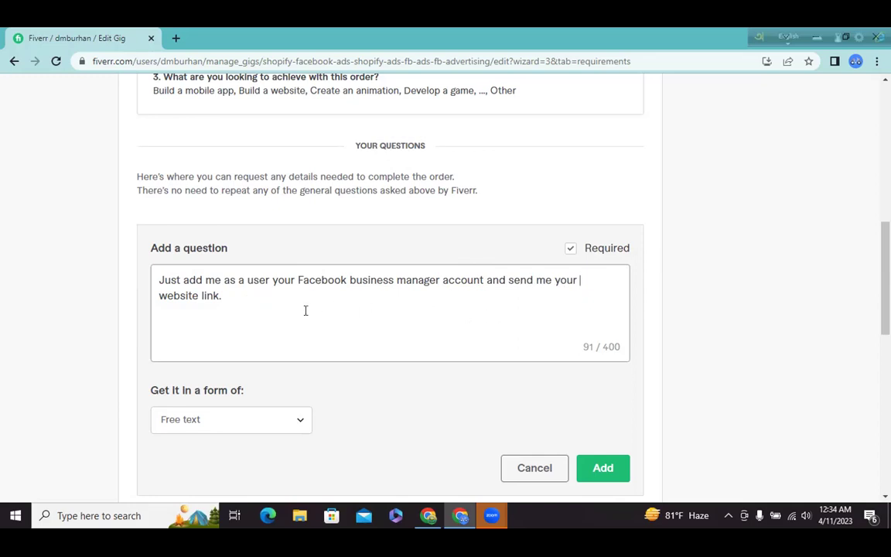
click(224, 298)
key(BackSpace)
text(or product )
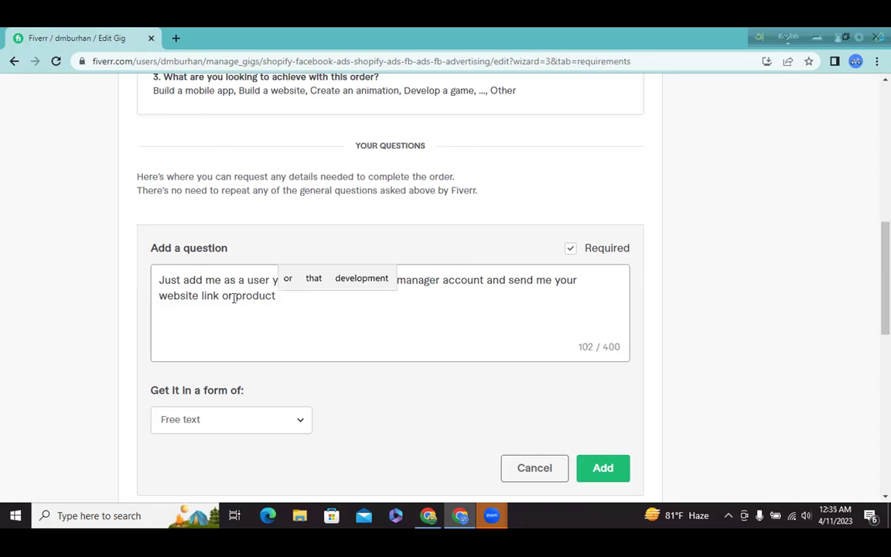
text(link)
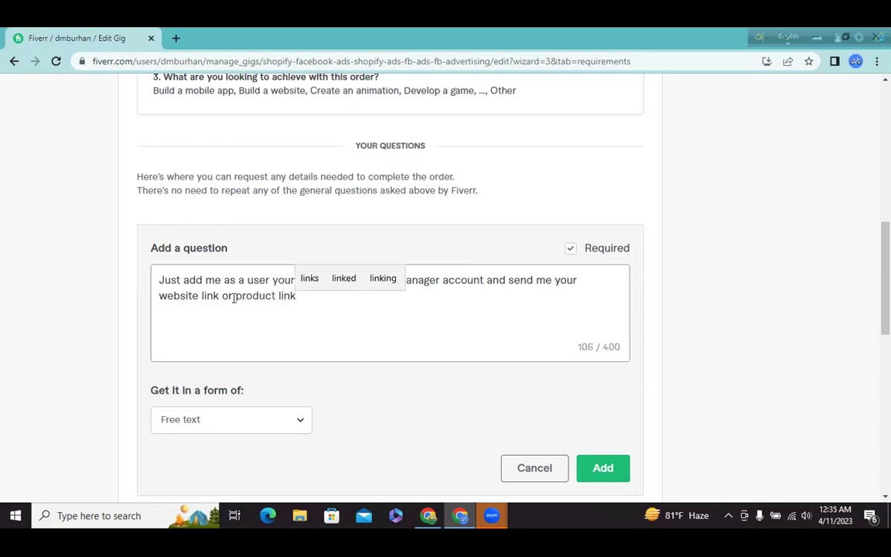
text(.)
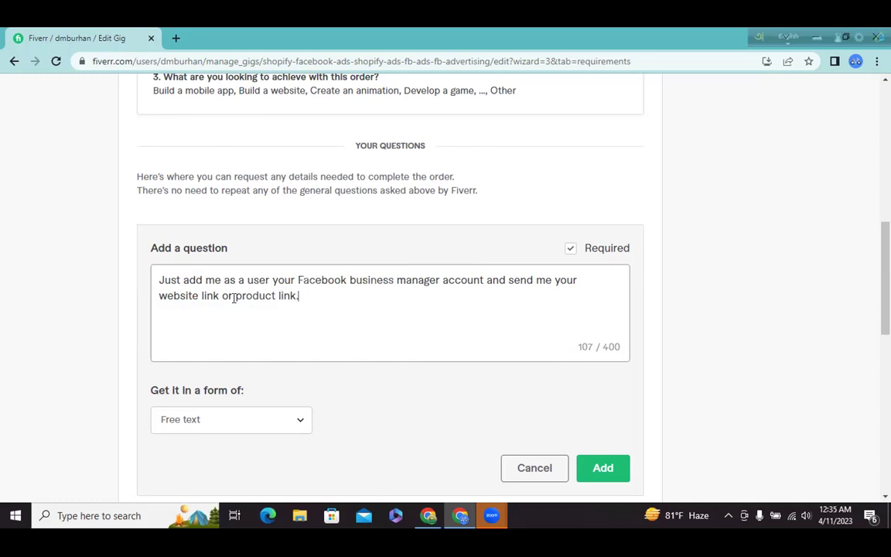
click(234, 297)
- Choose Free text as the form in which the question is answered
scroll(333, 313, down, 1)
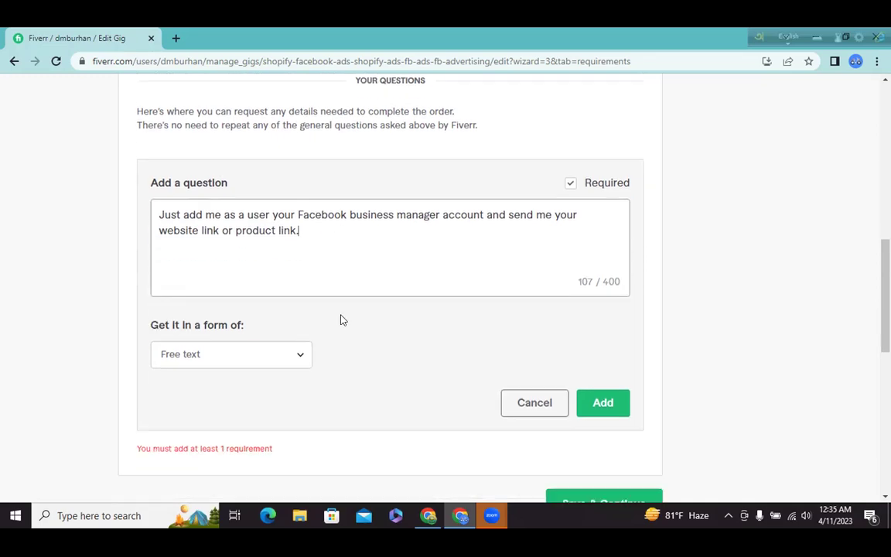
click(299, 362)
scroll(336, 349, down, 1)
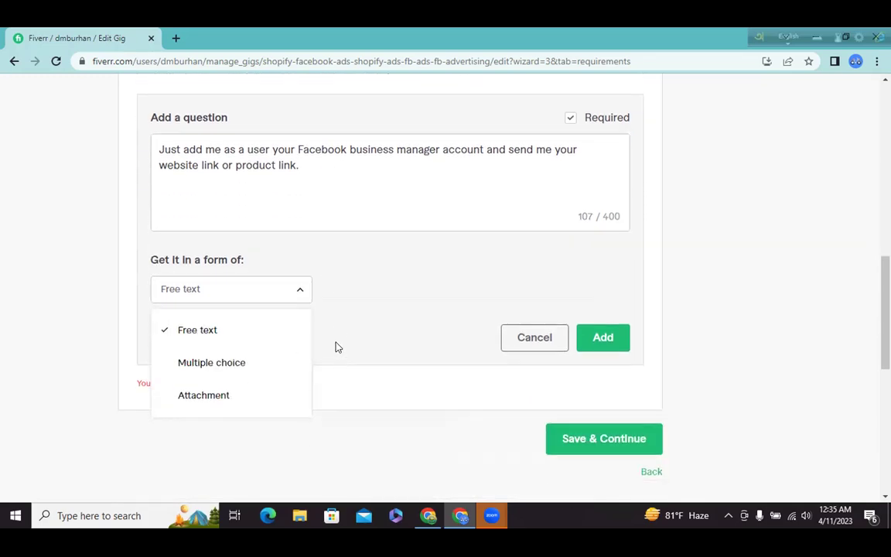
scroll(224, 371, down, 1)
scroll(233, 351, up, 1)
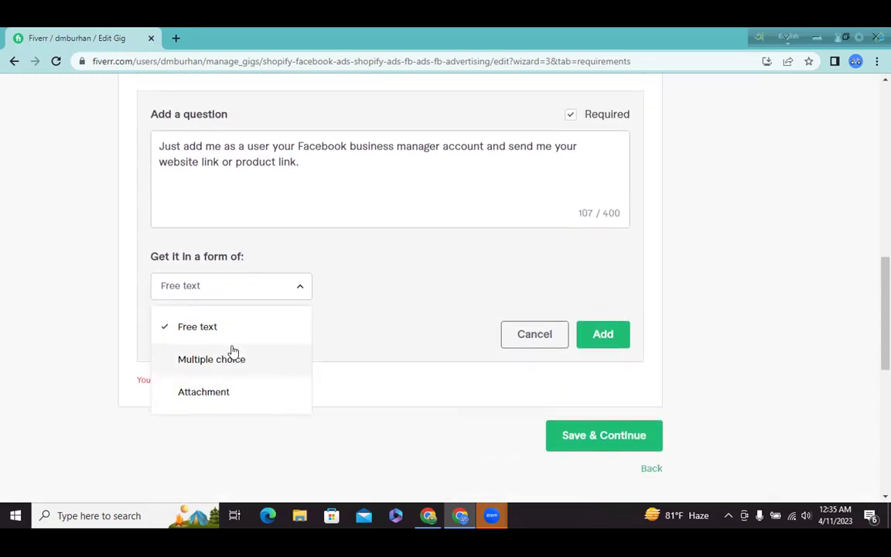
click(207, 337)
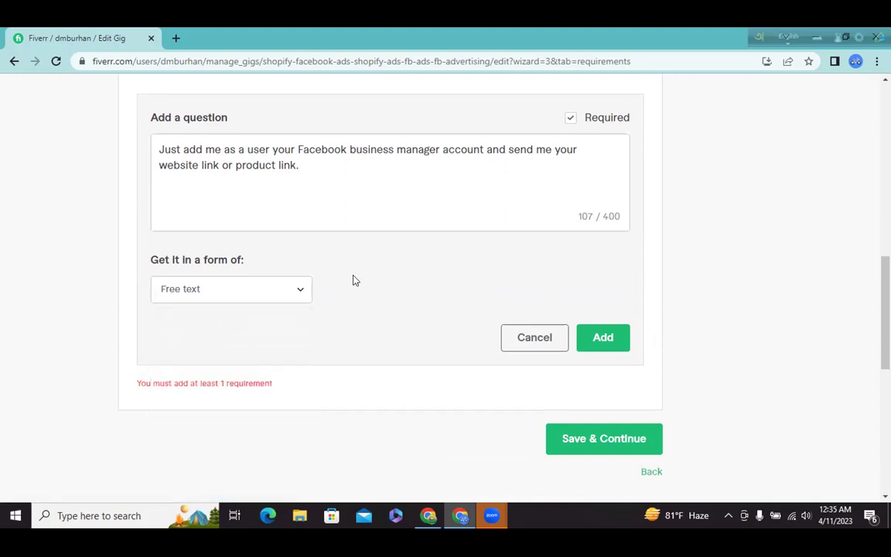
- Add the question to the gig requirements, then save and continue to the Gallery stage
scroll(352, 280, up, 2)
scroll(354, 277, down, 1)
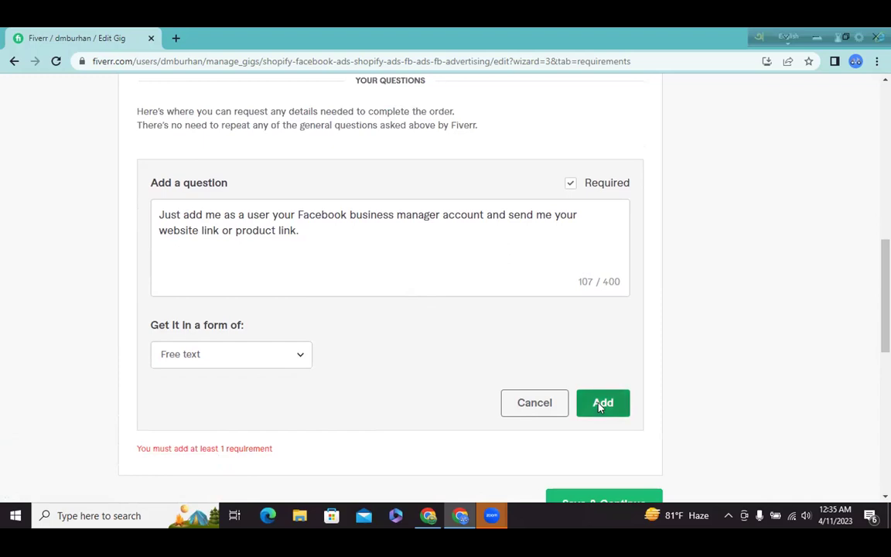
click(600, 403)
scroll(323, 351, up, 1)
scroll(322, 349, down, 1)
click(567, 338)
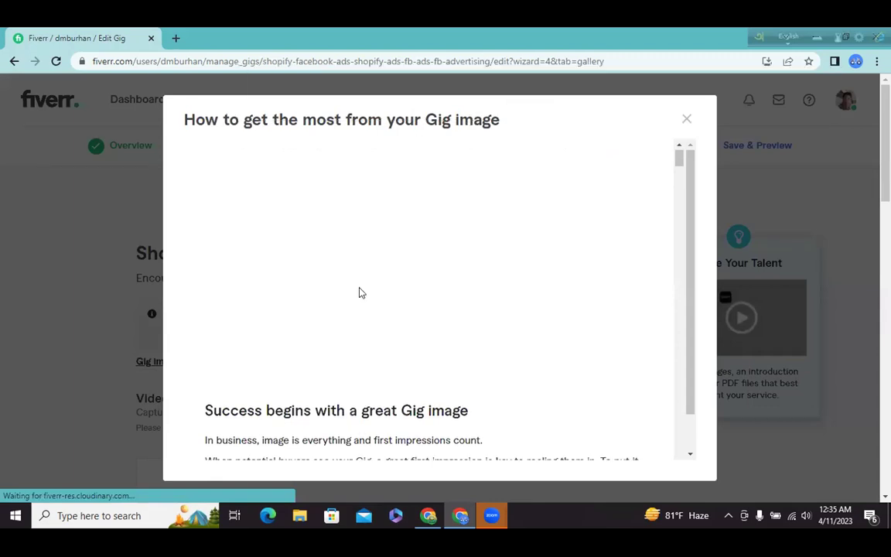
- Skim the guide on getting the most from the Gig image and close it
scroll(360, 292, down, 1)
scroll(360, 292, down, 1)
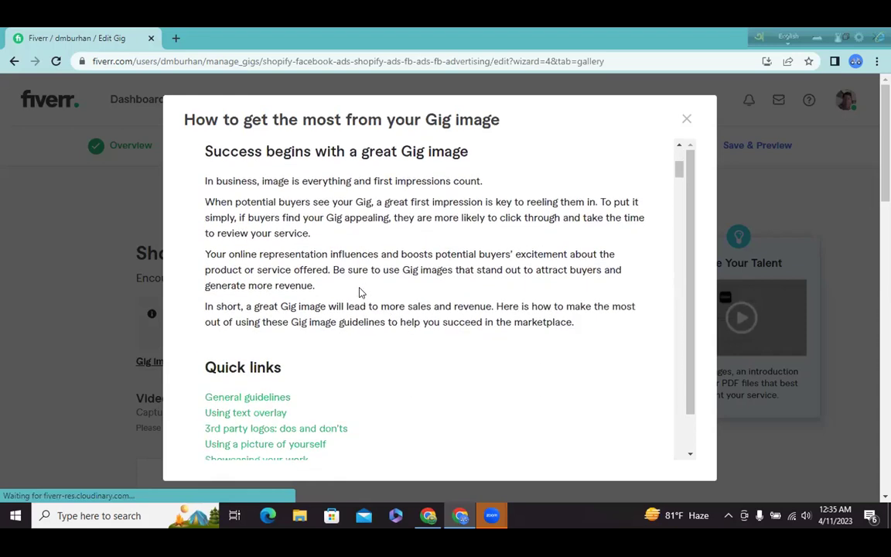
scroll(359, 293, up, 3)
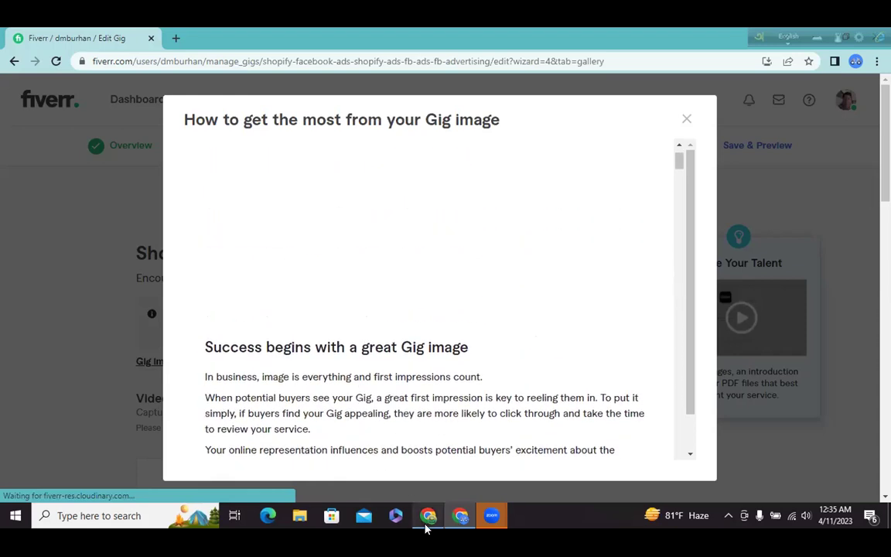
click(685, 120)
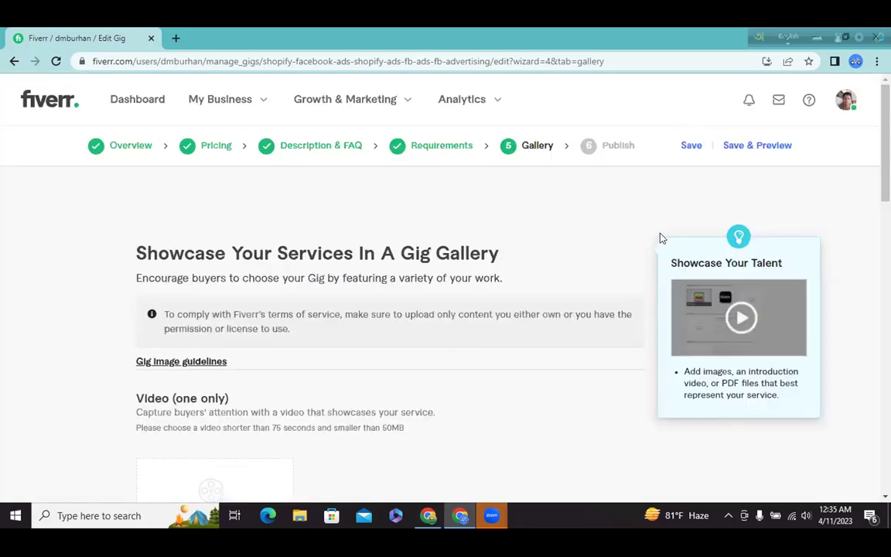
- Examine the gallery's video and image upload sections, including the video limits and recommended Gig image size
scroll(474, 328, down, 1)
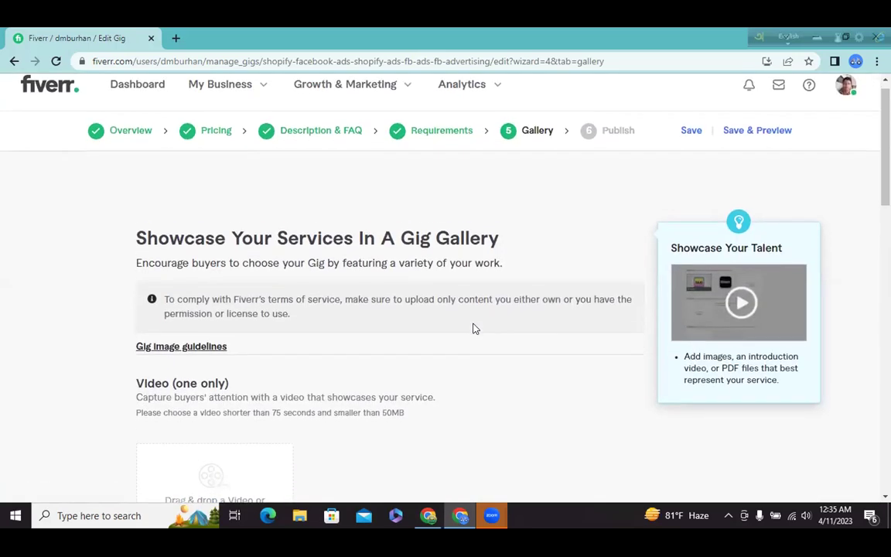
scroll(474, 329, down, 2)
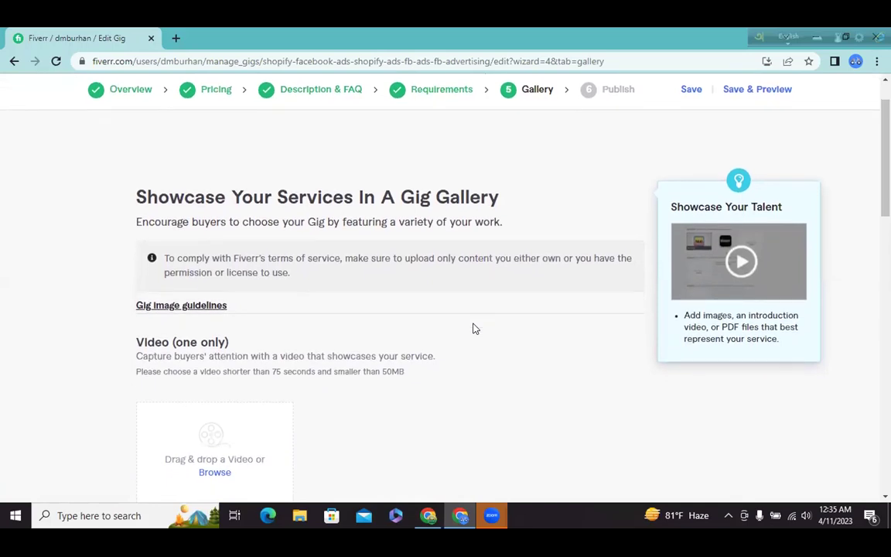
scroll(474, 329, down, 1)
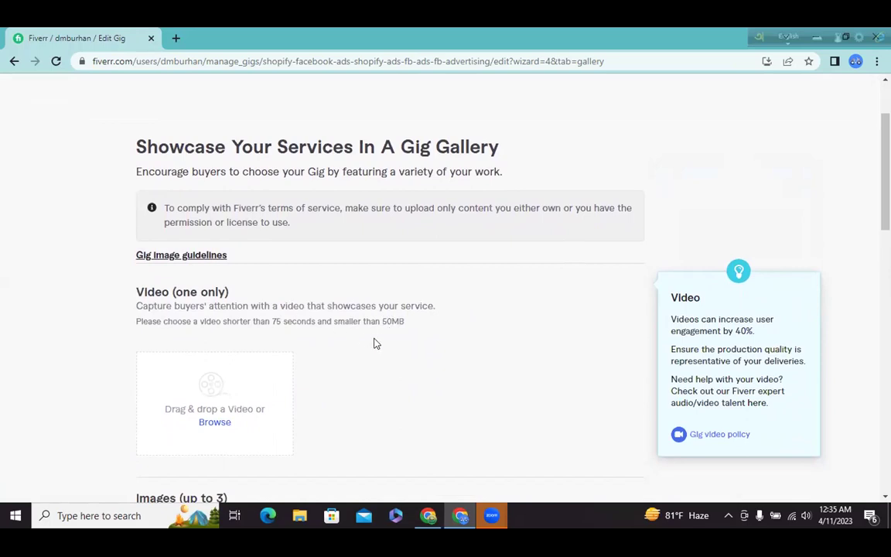
scroll(374, 342, down, 2)
scroll(374, 342, down, 2)
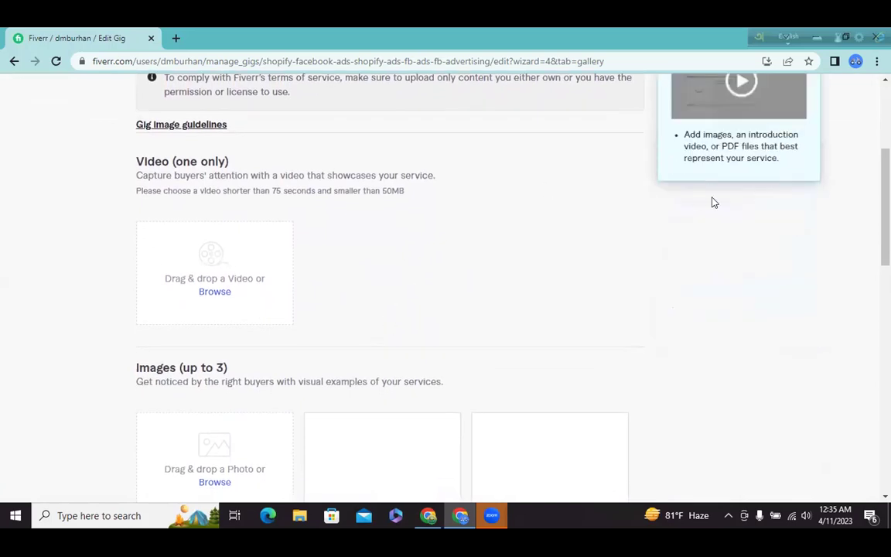
scroll(429, 315, down, 1)
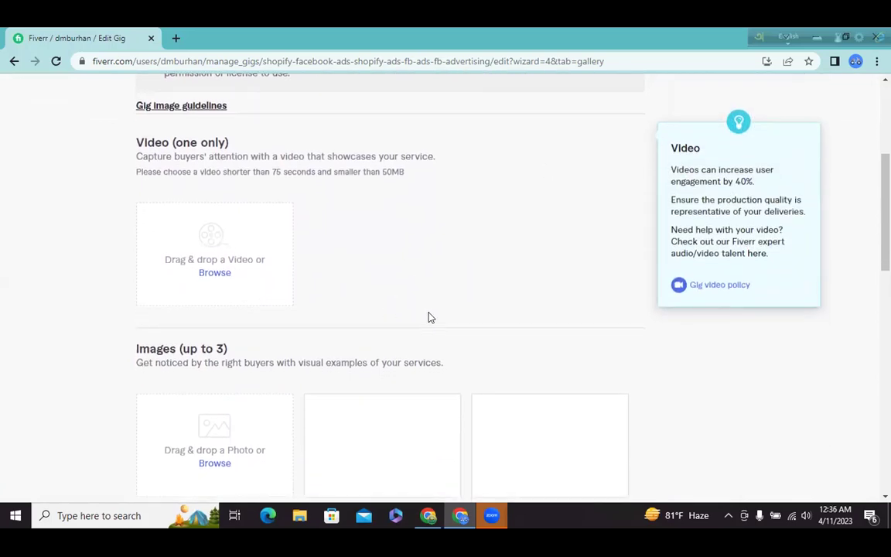
scroll(223, 441, down, 1)
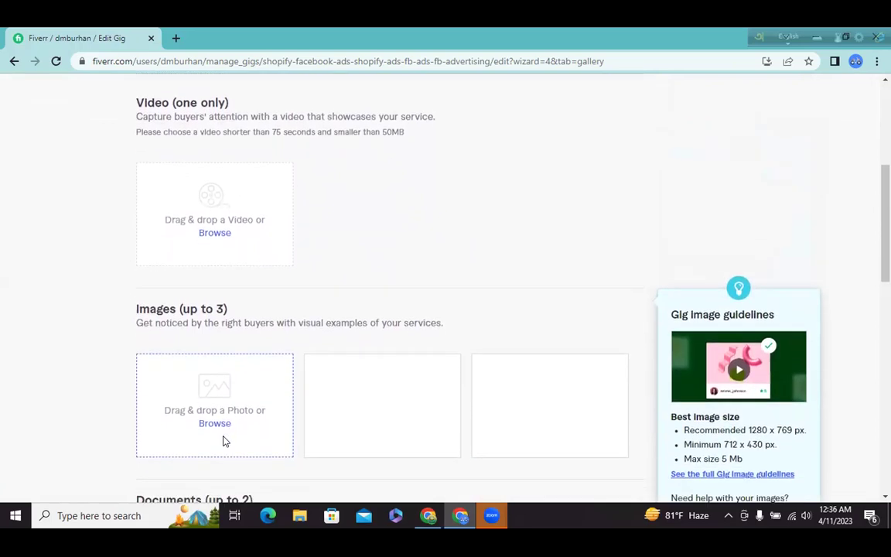
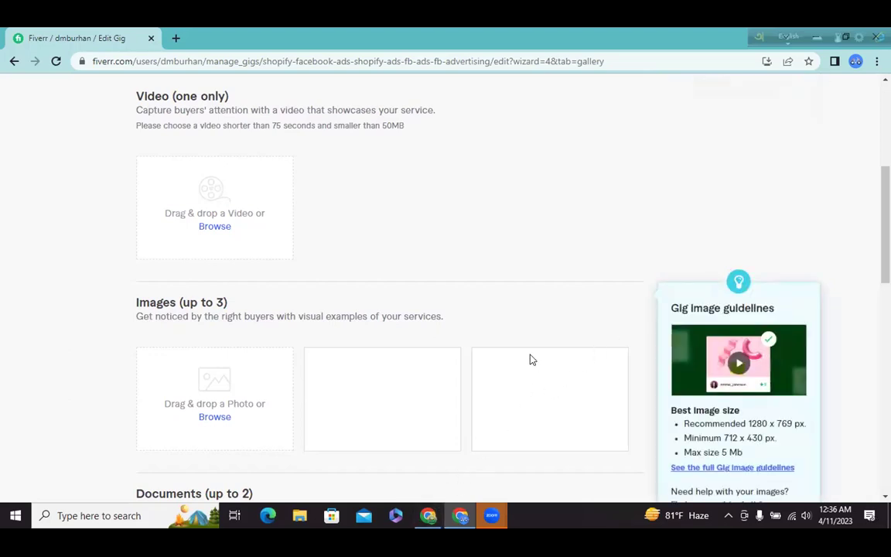
- Switch to the Canva design titled "Facebook and Instagram ads campaign set up and optimize."
click(428, 516)
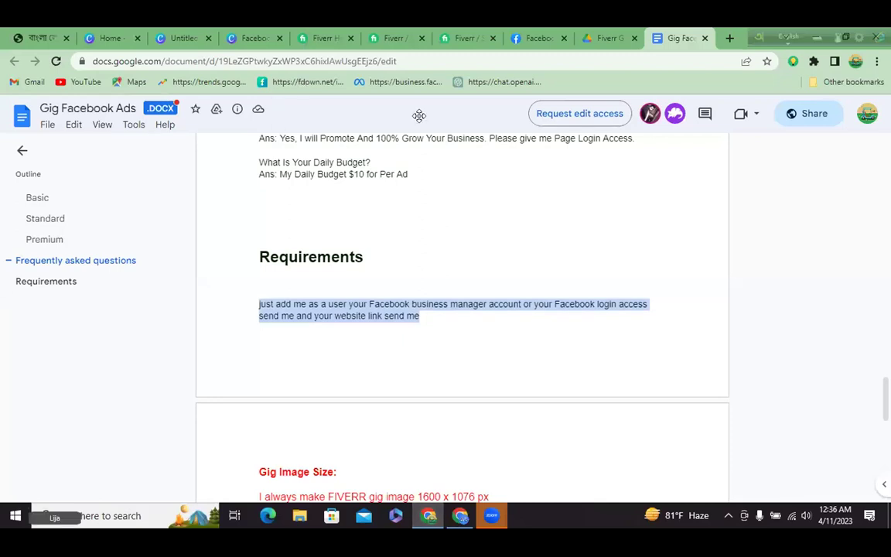
click(179, 37)
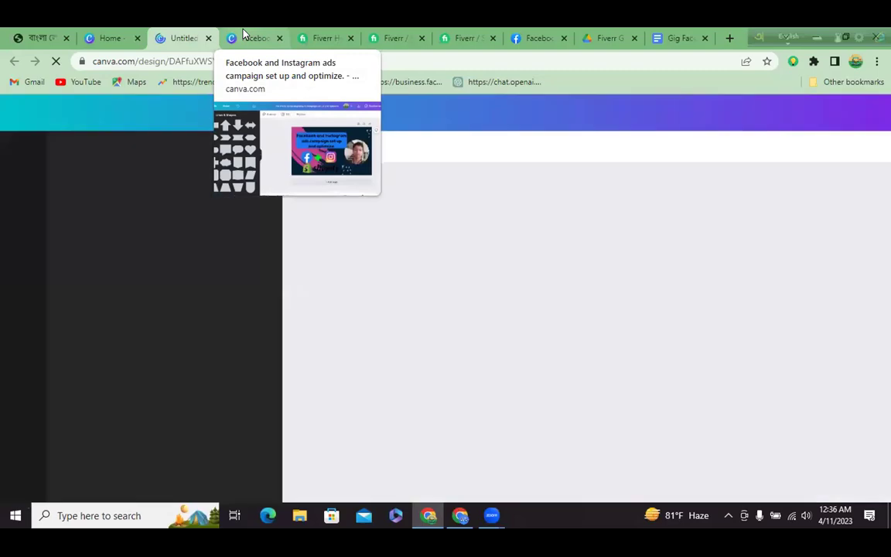
click(242, 35)
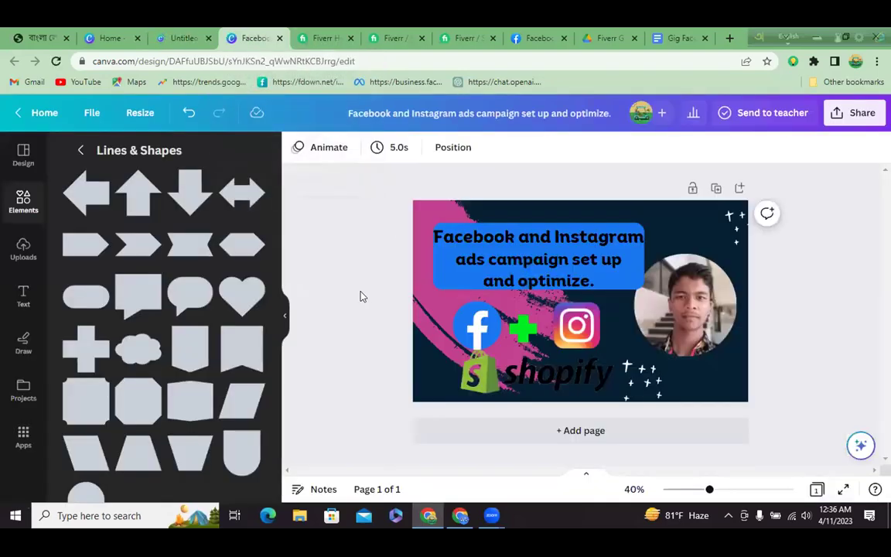
click(284, 319)
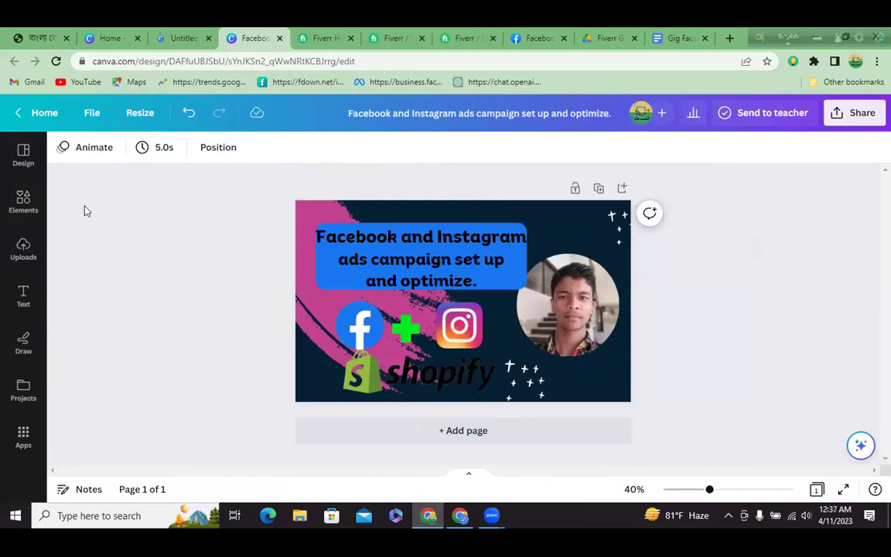
click(23, 200)
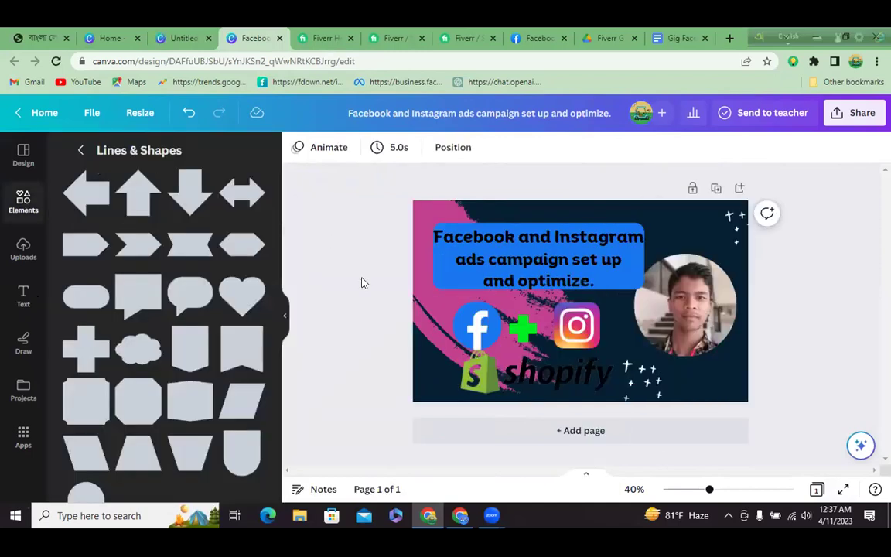
- Create a blank custom-size Canva design of 1280 × 769 px from the Canva home page
click(97, 32)
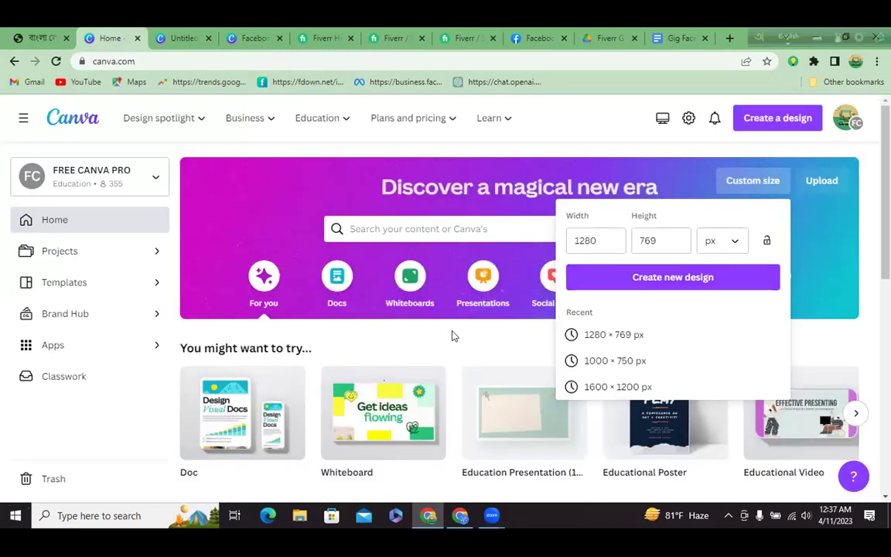
click(731, 284)
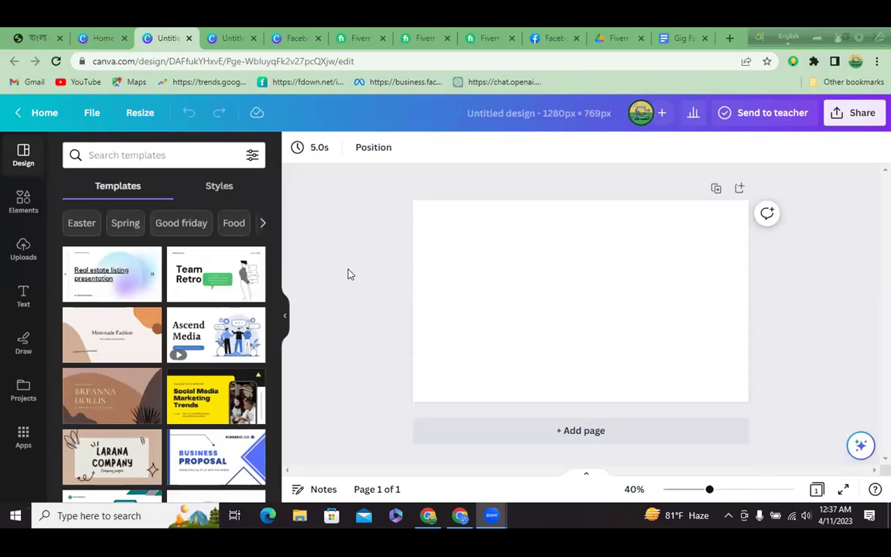
click(19, 202)
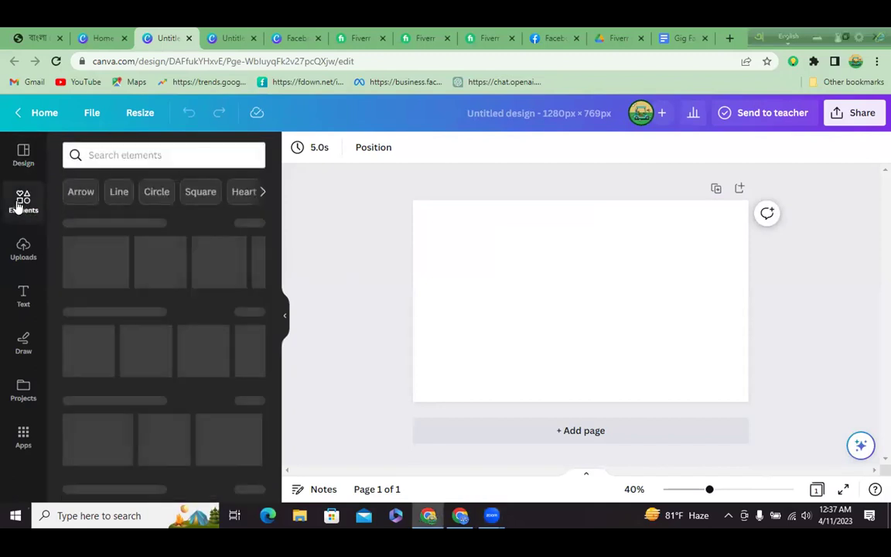
click(22, 159)
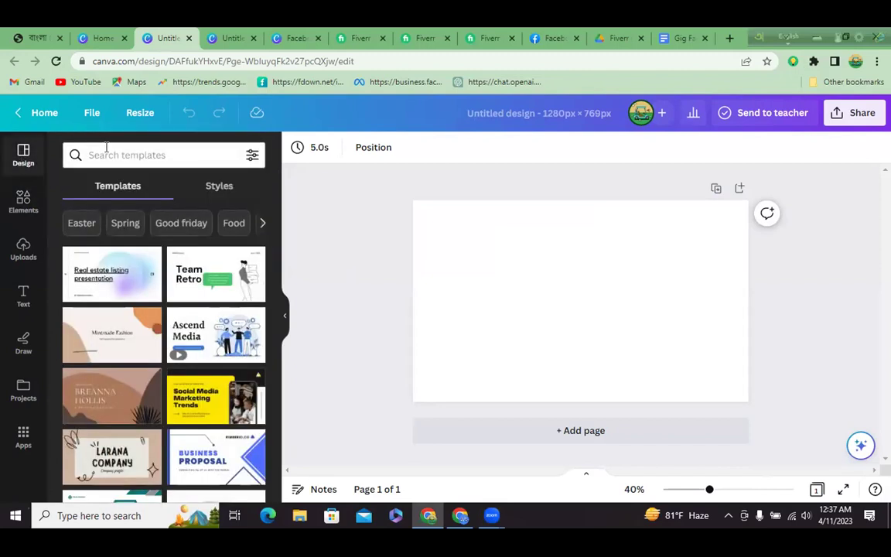
- Browse the template categories and design styles, filtering the styles by Bright
click(260, 224)
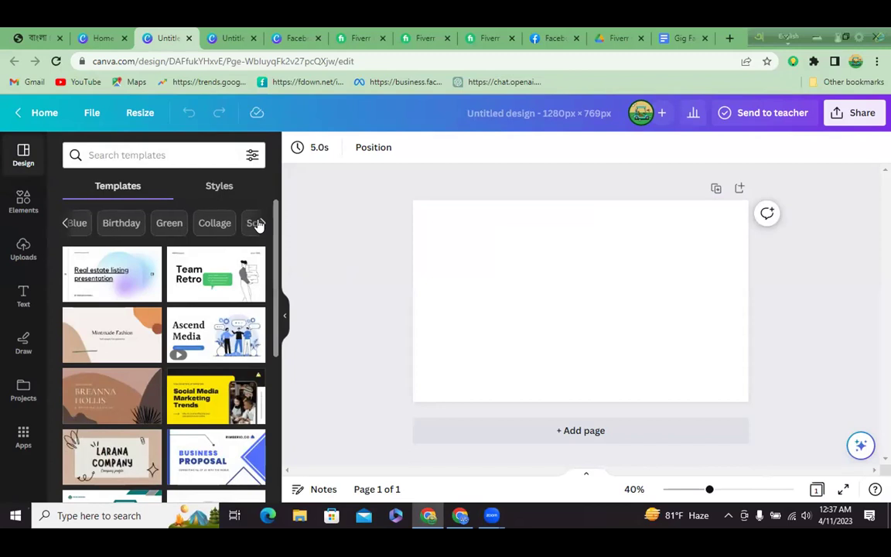
click(212, 190)
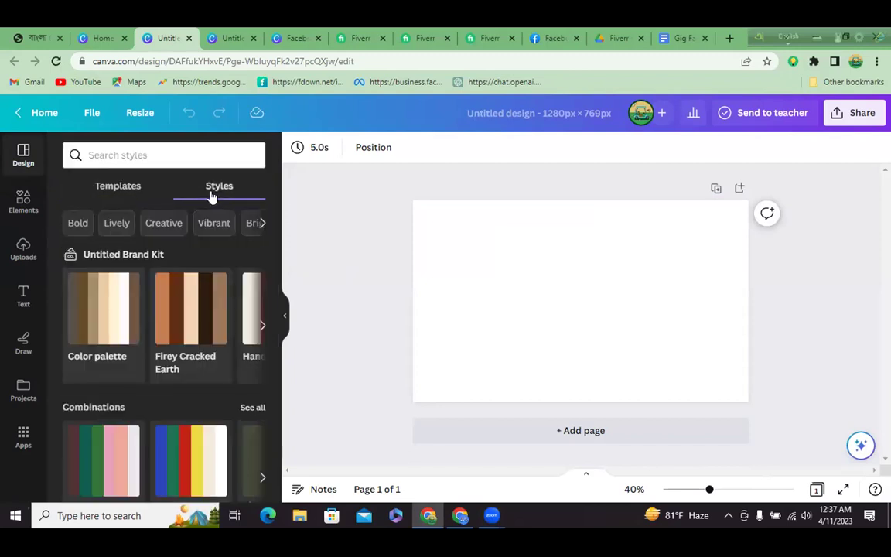
click(261, 223)
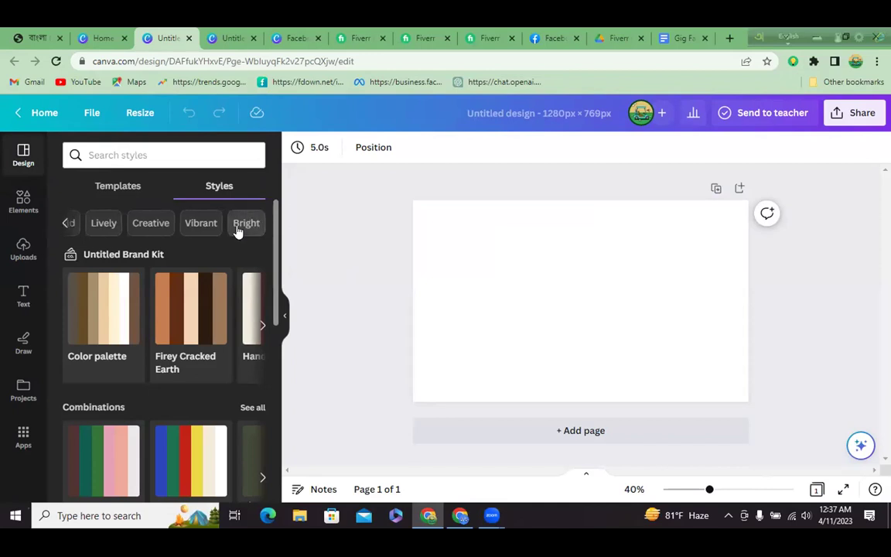
click(242, 225)
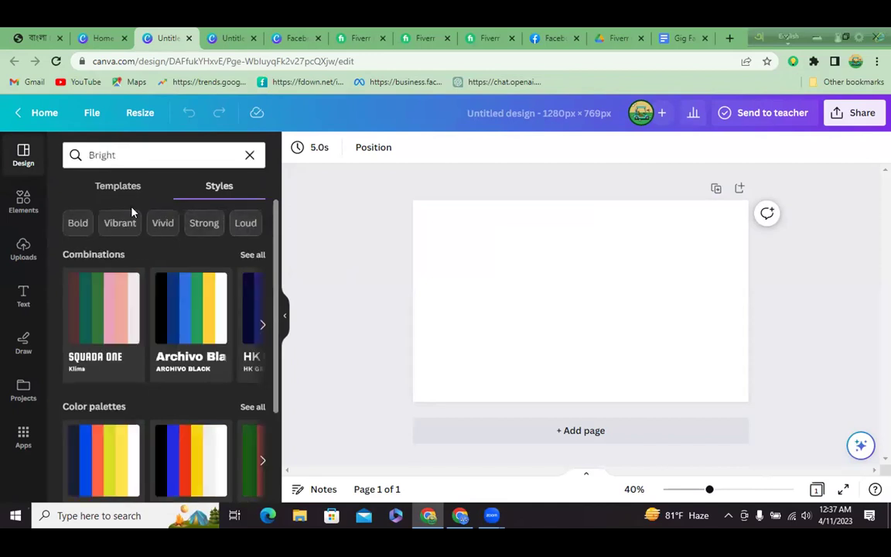
- Filter the templates by Colorful and then Rainbow, and apply the plain yellow rainbow template to the page
click(118, 186)
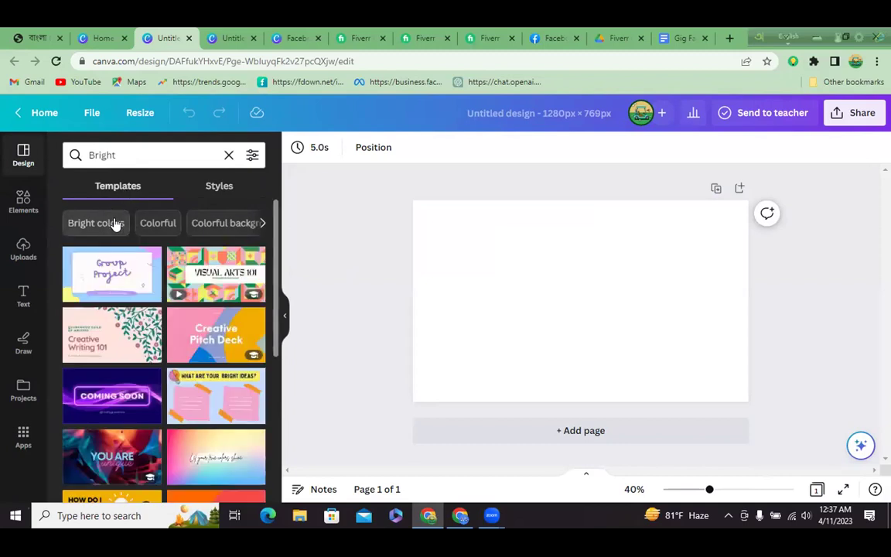
click(153, 225)
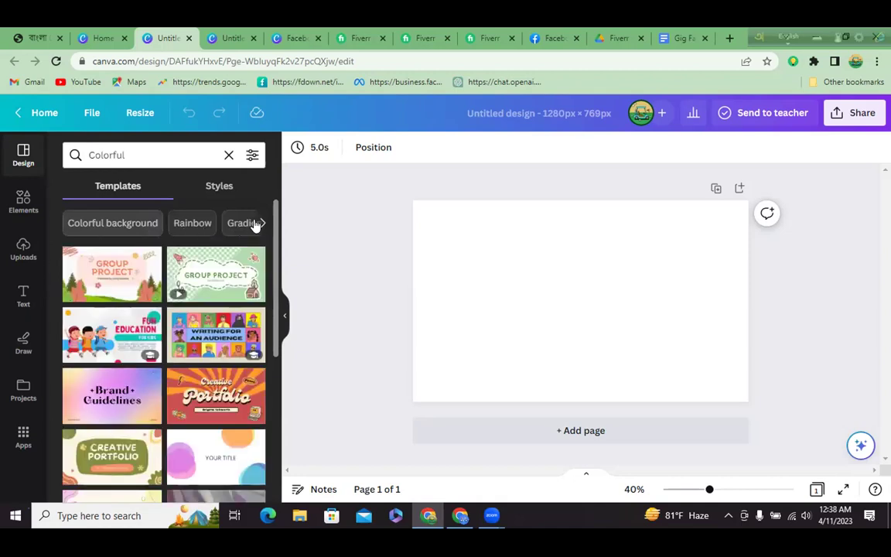
click(189, 229)
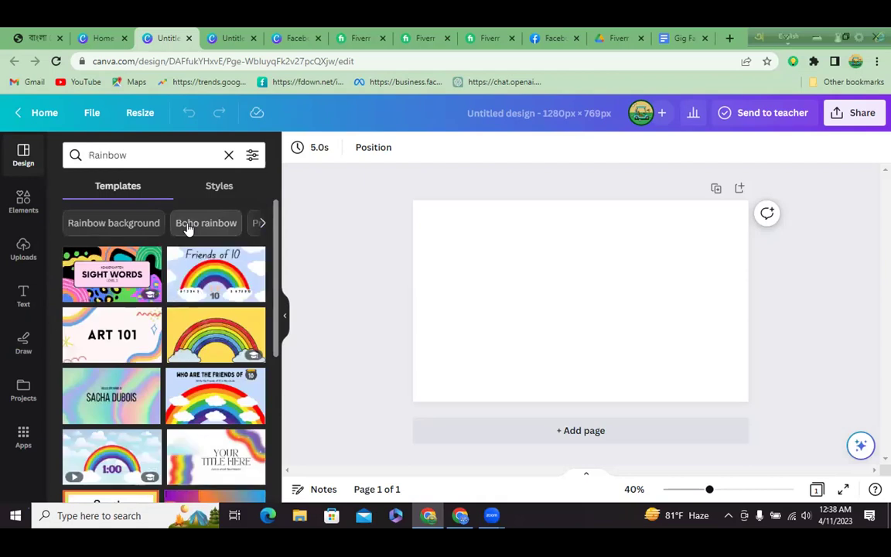
click(207, 335)
- Delete the rainbow illustration from the page, keeping only the yellow background
click(490, 269)
click(520, 310)
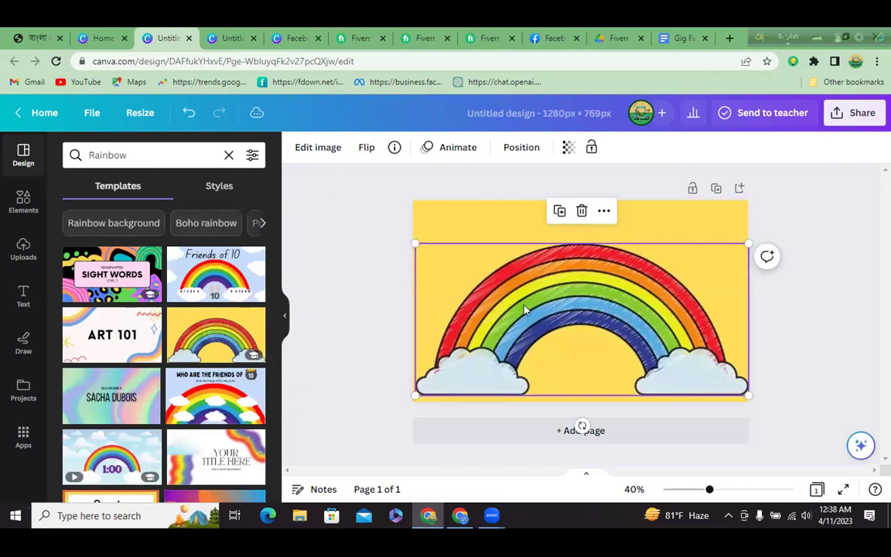
key(Delete)
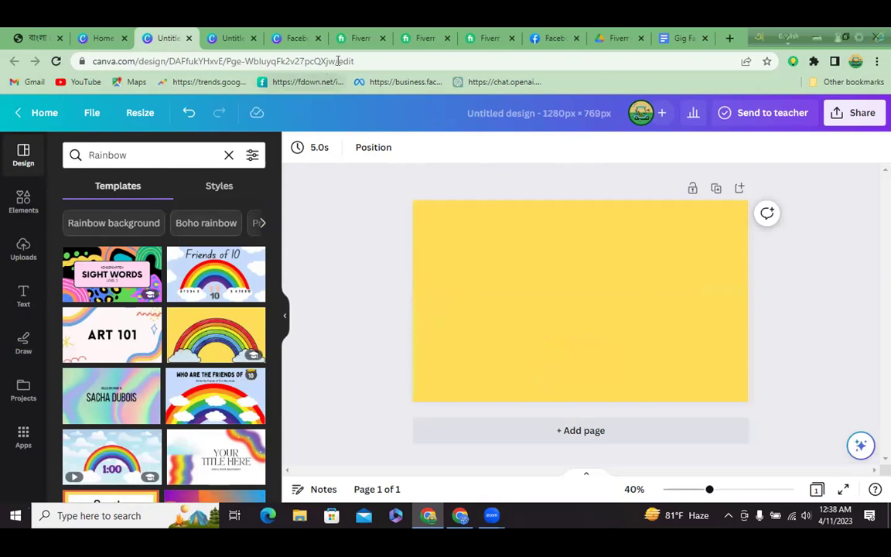
- Examine competitors' gig images in the Fiverr search results for "facebook and instagram ads campaign"
click(357, 40)
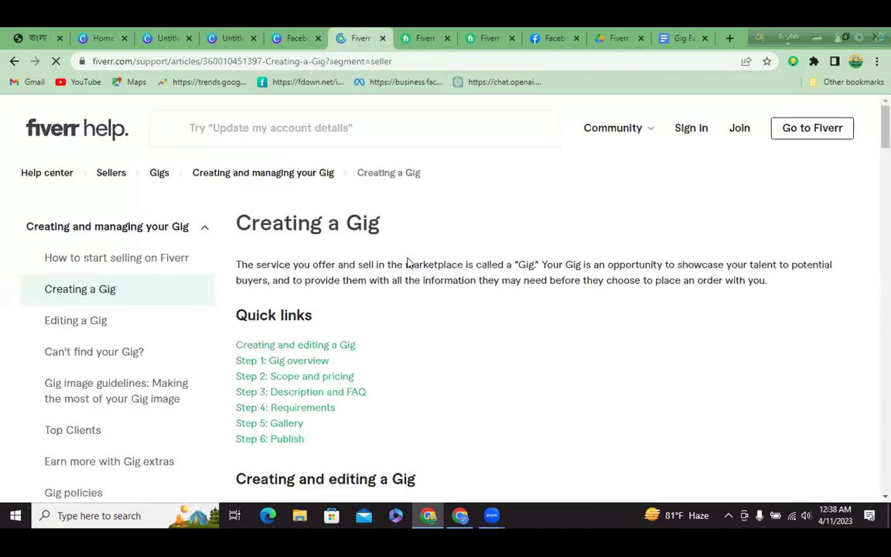
click(427, 40)
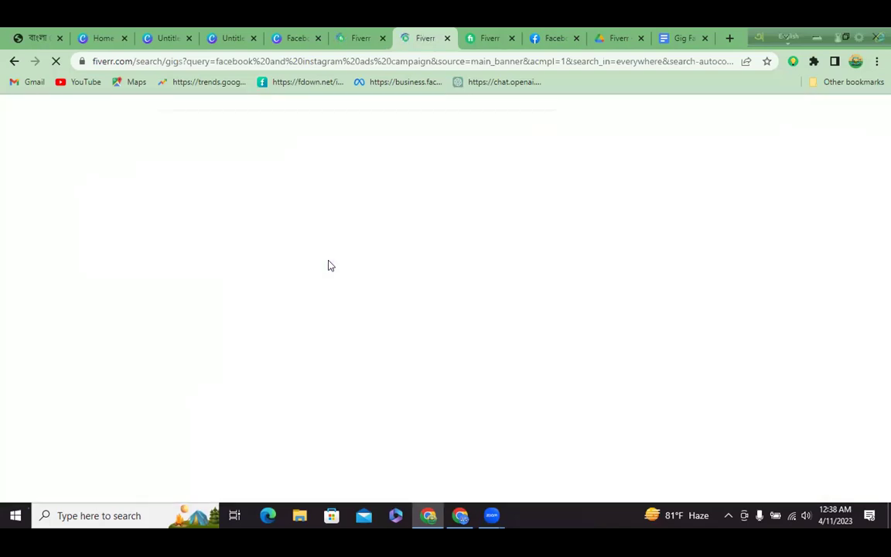
scroll(358, 292, down, 15)
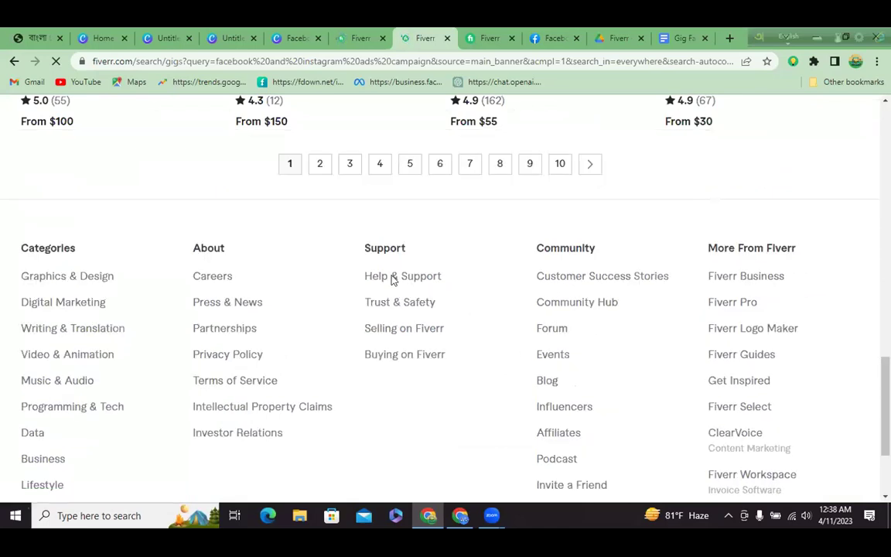
scroll(445, 249, up, 5)
scroll(444, 249, up, 3)
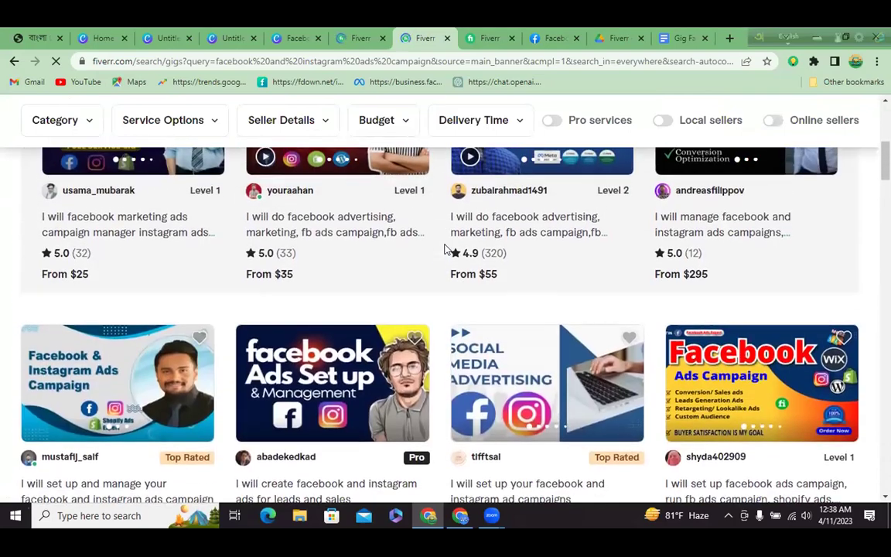
scroll(445, 249, down, 1)
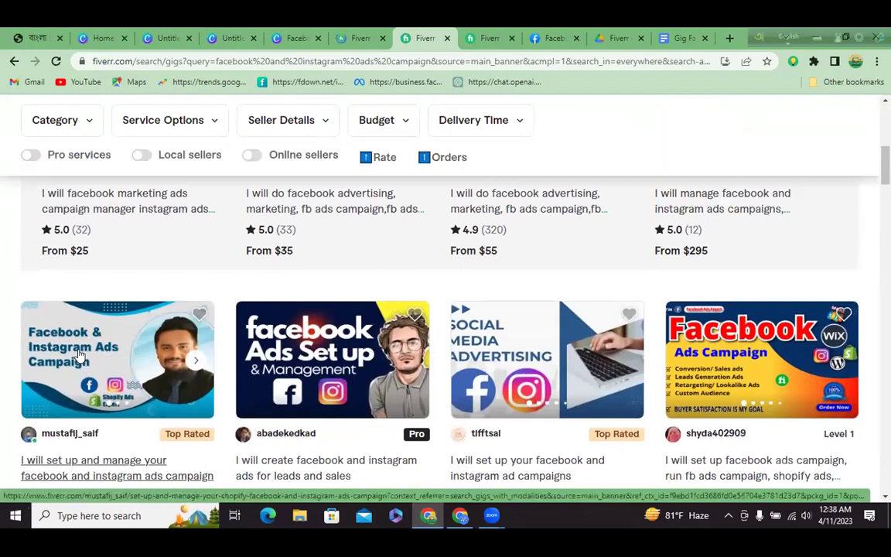
click(176, 348)
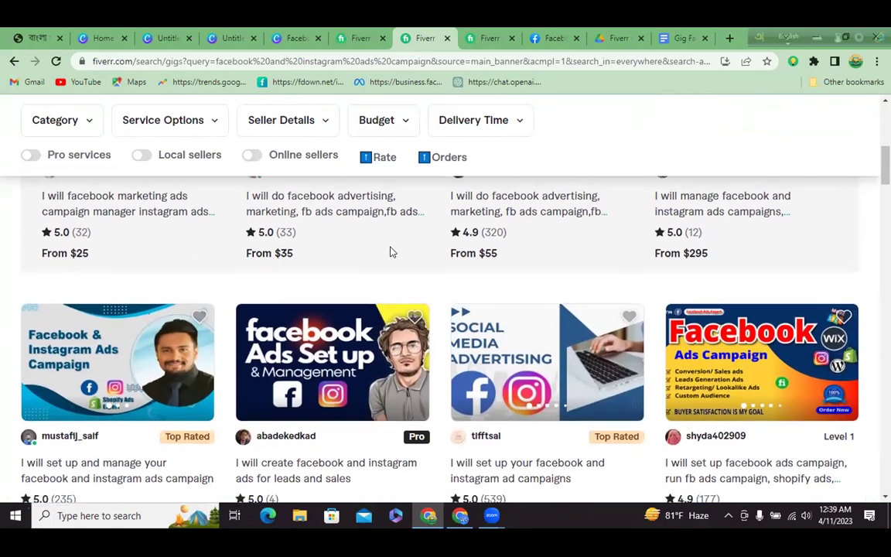
scroll(390, 251, up, 1)
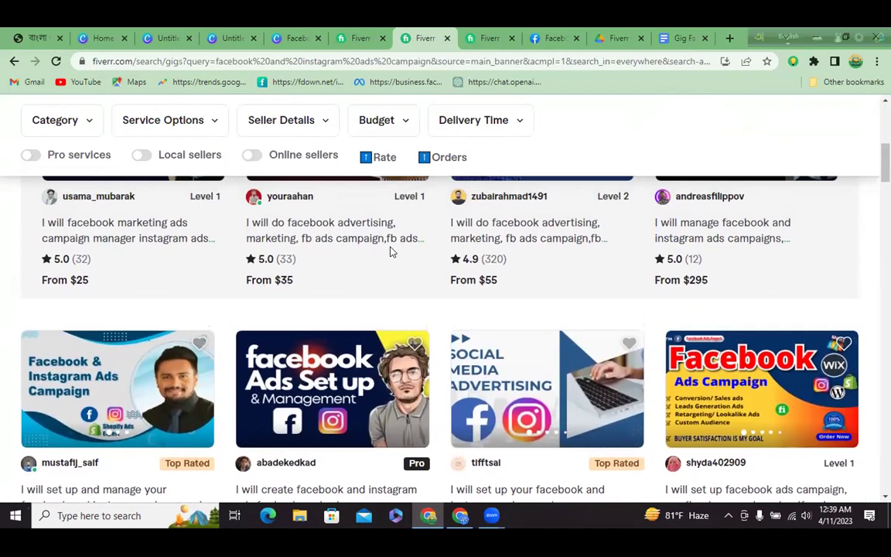
scroll(390, 252, up, 2)
scroll(390, 251, up, 2)
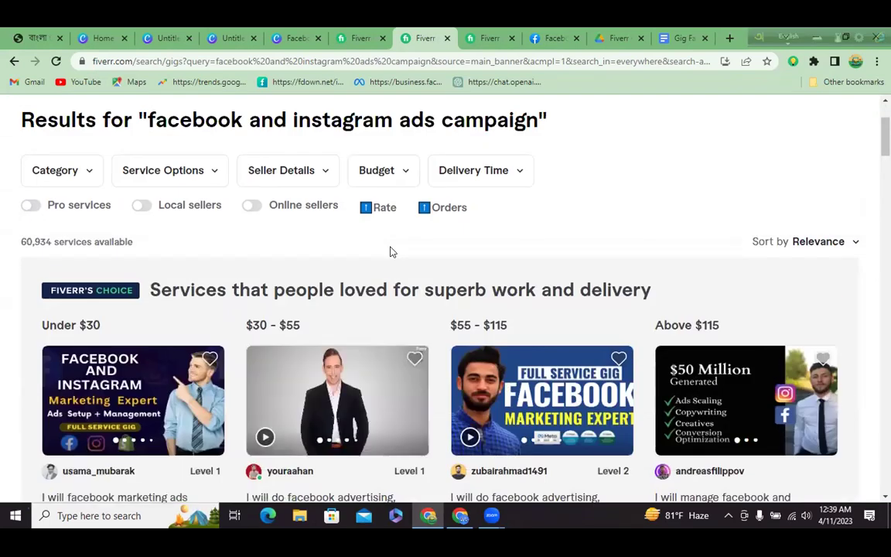
scroll(391, 251, down, 1)
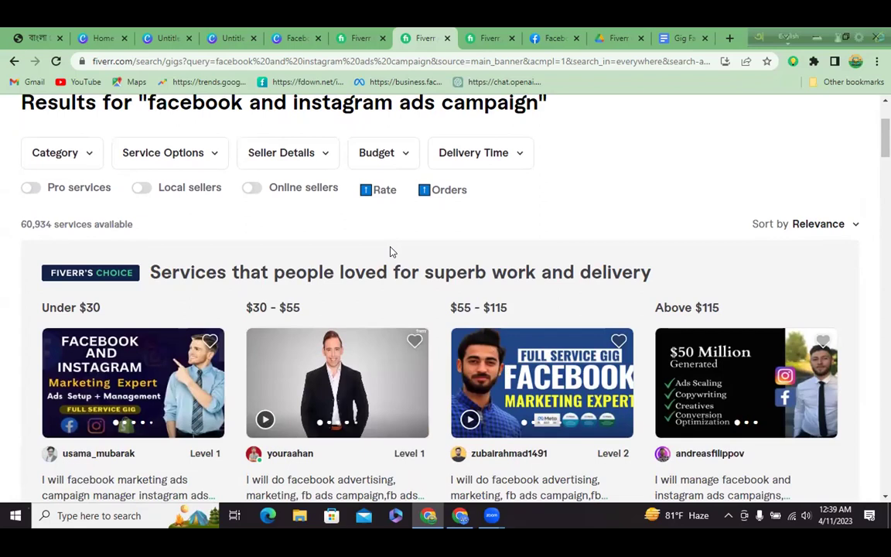
- Return to the yellow Canva design and add a heading reading "Shopify Facebook Ads"
click(290, 39)
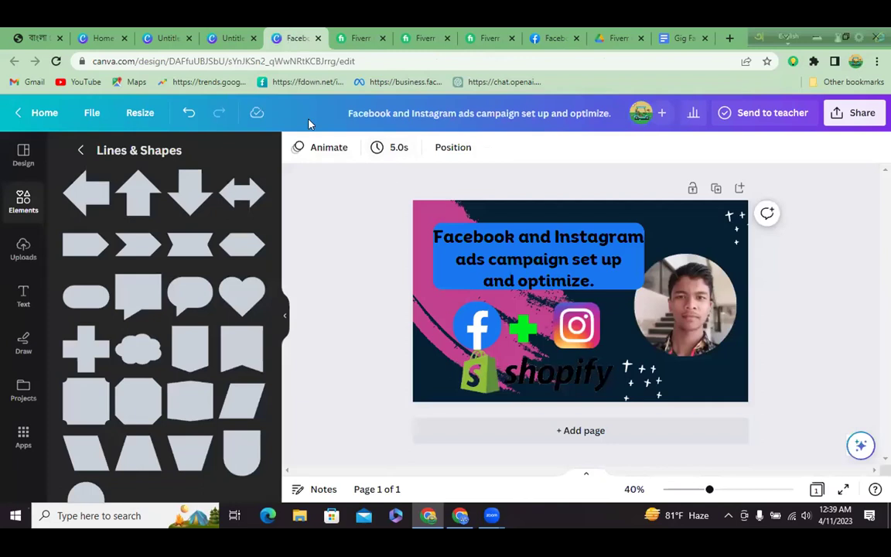
click(229, 40)
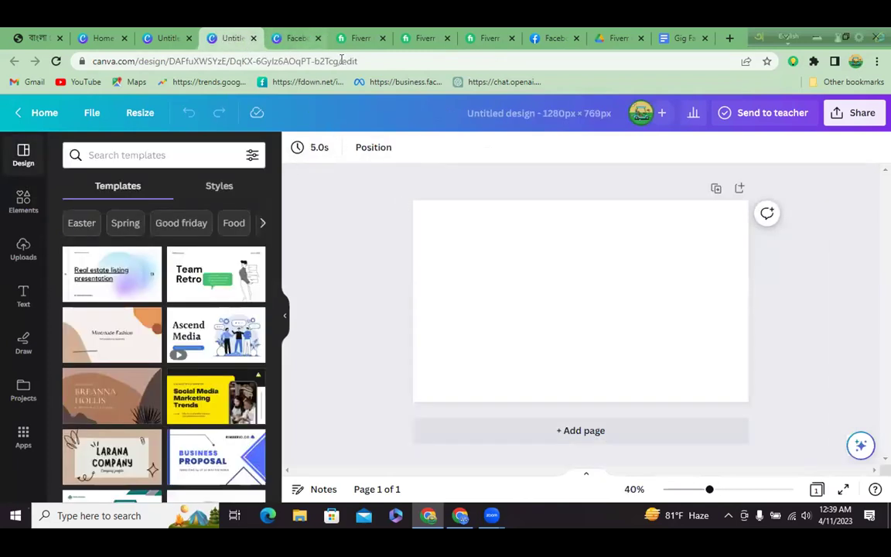
click(162, 37)
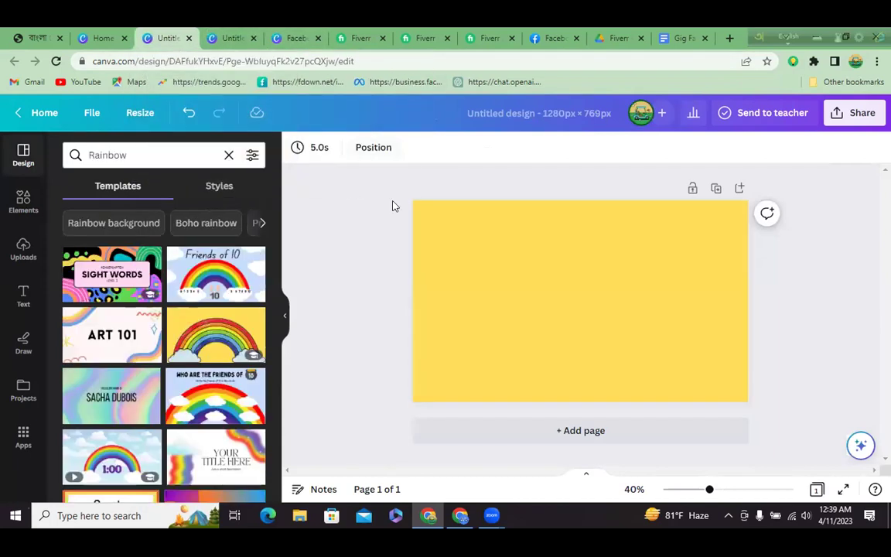
click(23, 293)
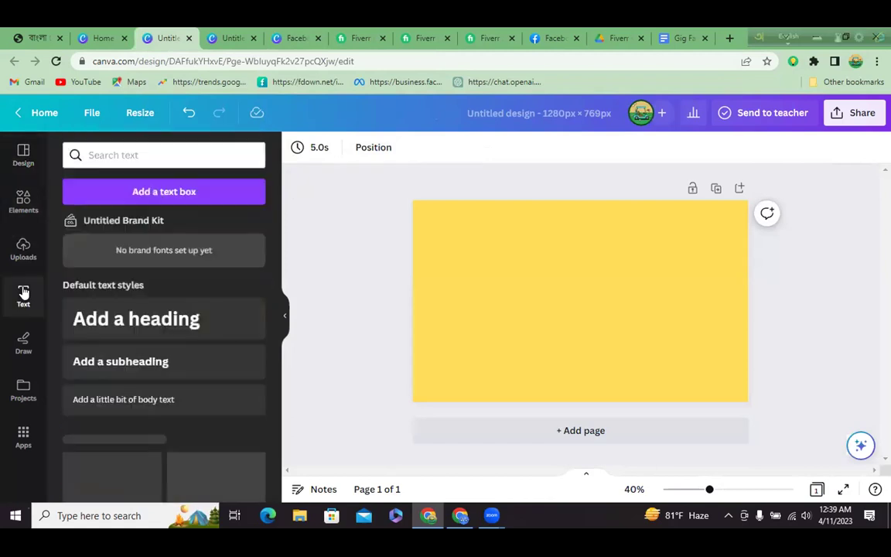
click(142, 331)
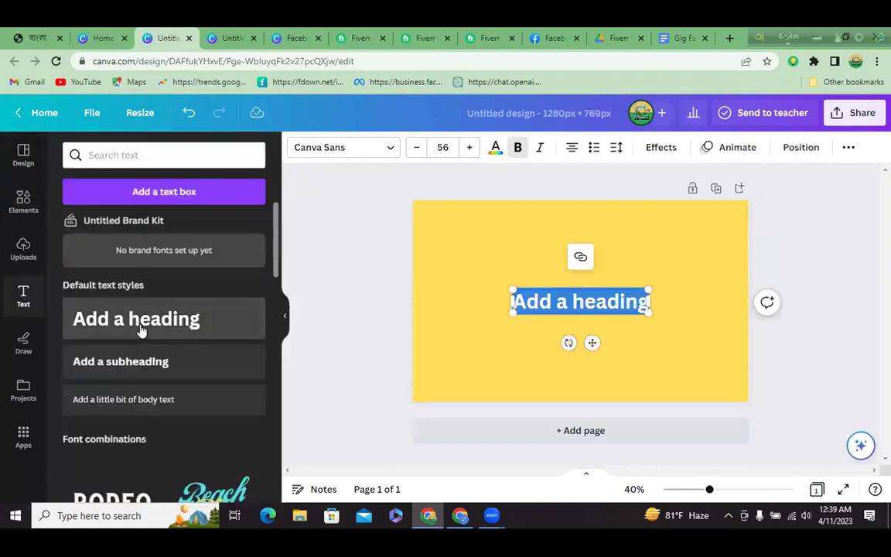
text(Shopify)
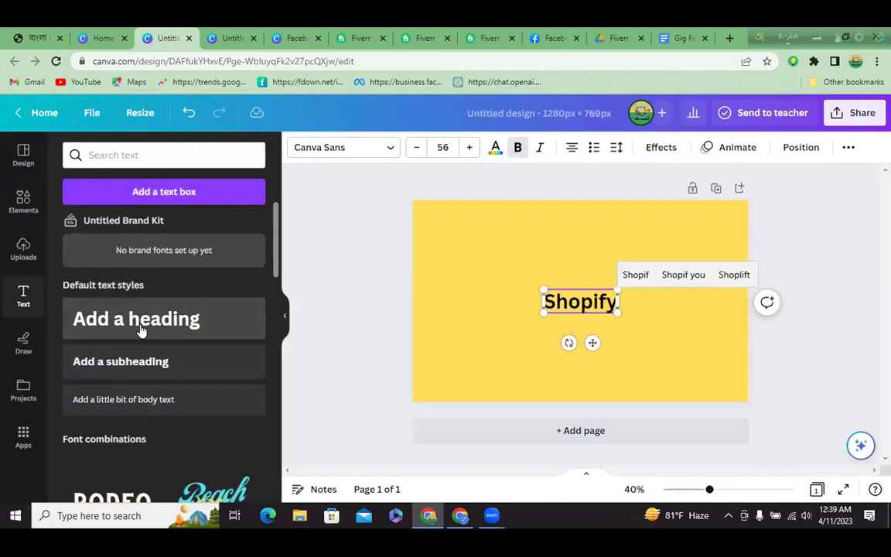
text( Faceb)
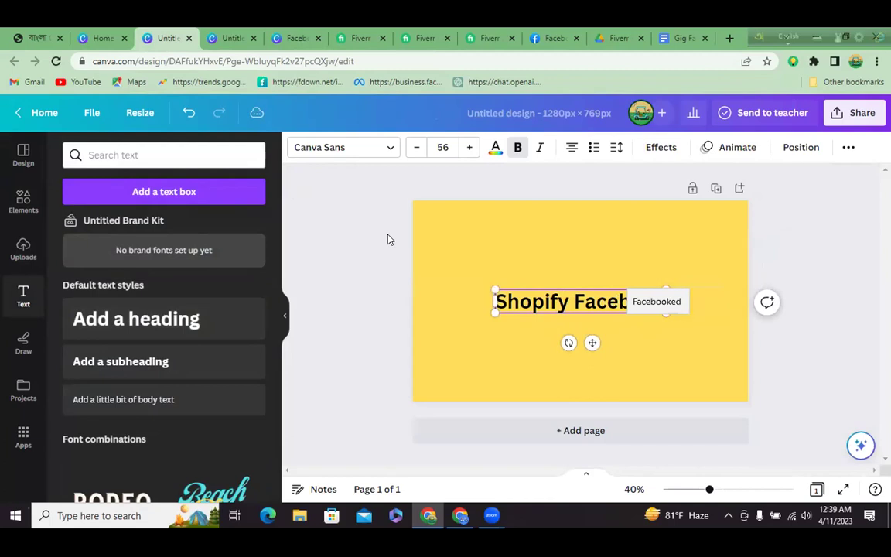
text(ook Ads)
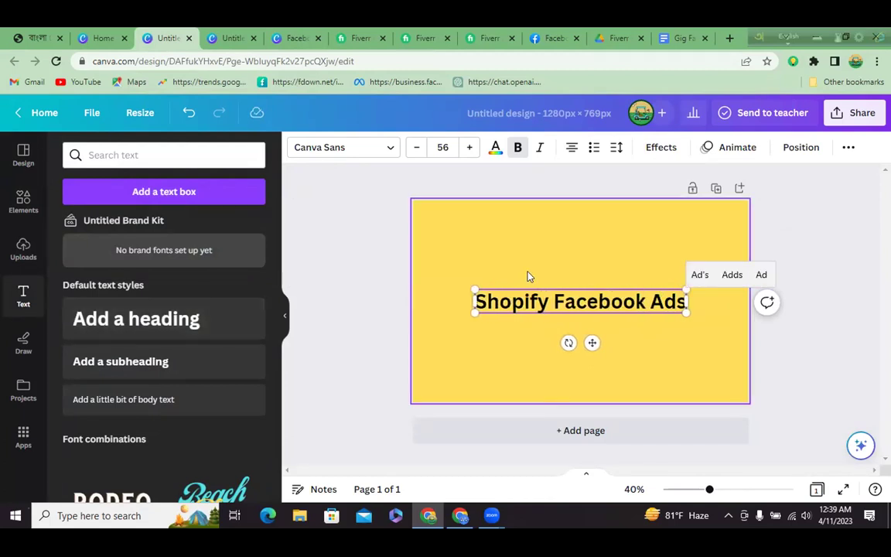
click(478, 261)
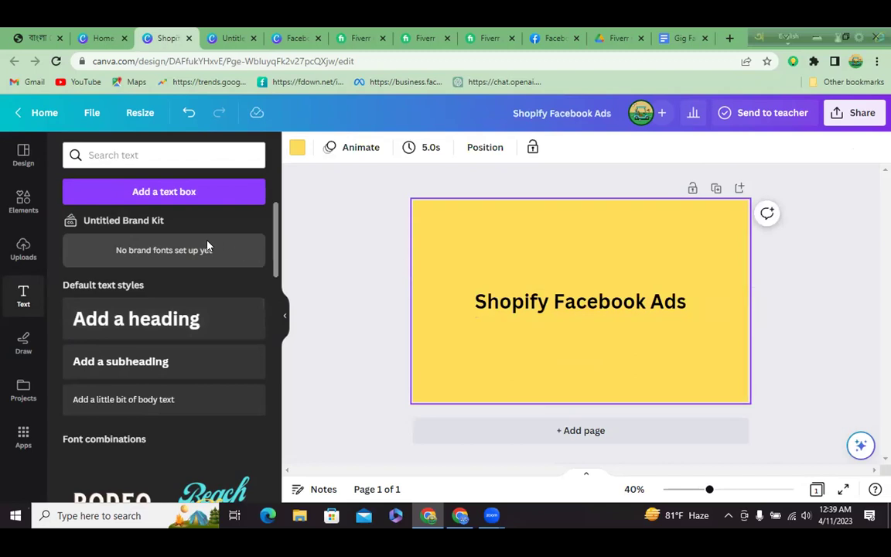
- Add a second heading reading "Setup and Manage" and place it above the "Shopify Facebook Ads" heading
click(167, 318)
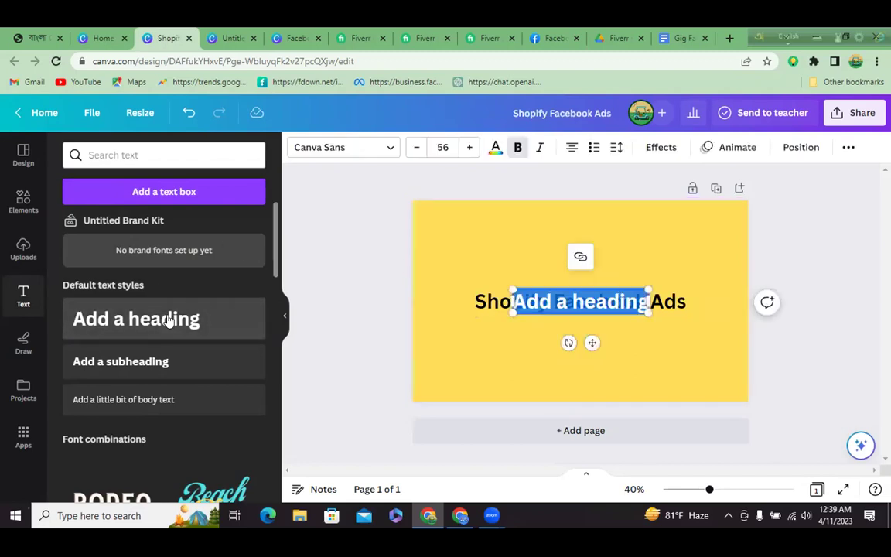
text(Set)
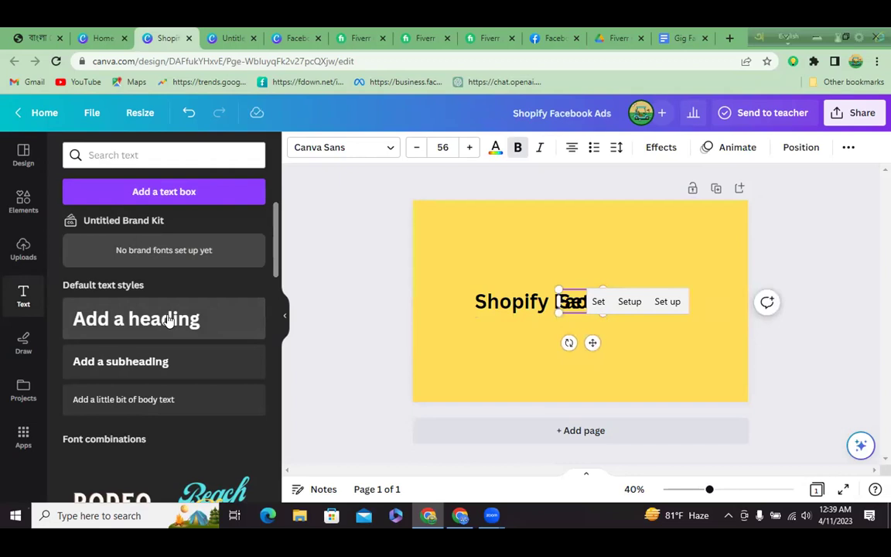
text(up and)
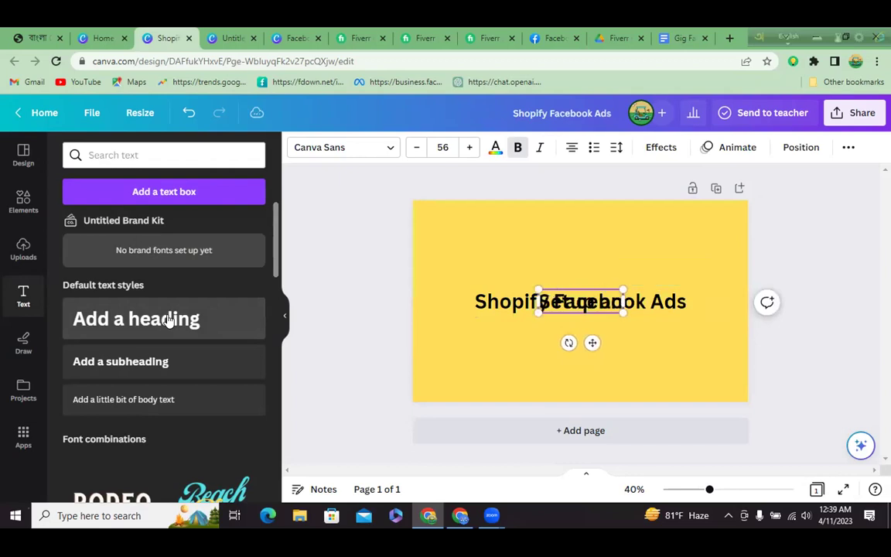
text( Manag)
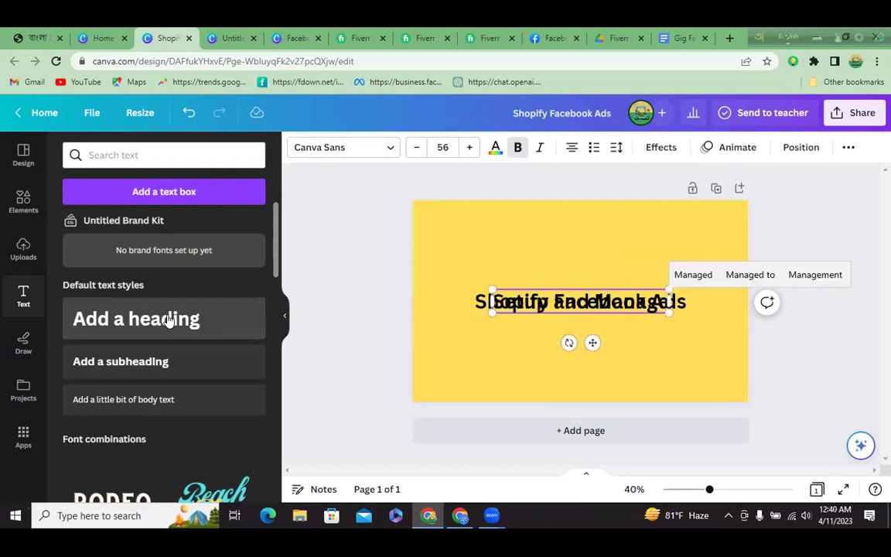
text(e)
drag(591, 343, 587, 295)
- Enlarge the "Shopify Facebook Ads" heading to size 72.5 and "Setup and Manage" to 77.9, centring the latter above the former
click(550, 304)
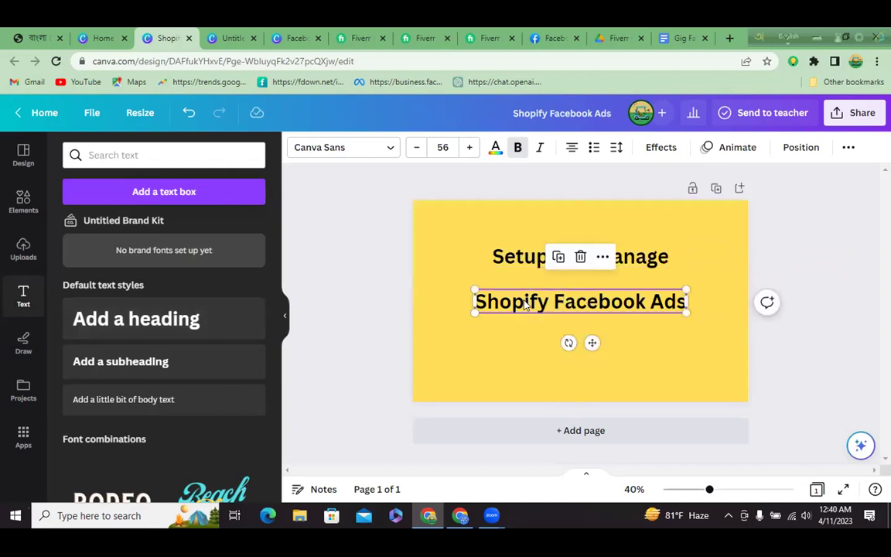
drag(473, 312, 438, 348)
drag(685, 314, 712, 335)
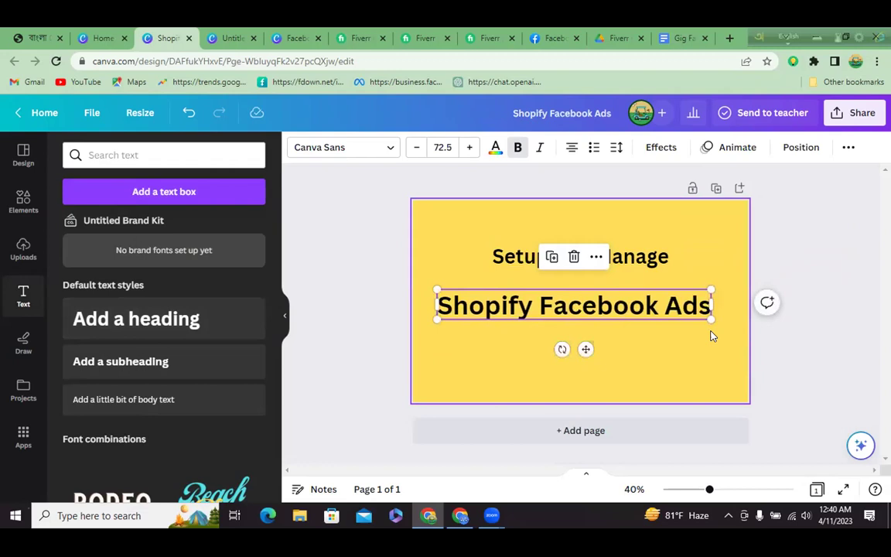
click(611, 263)
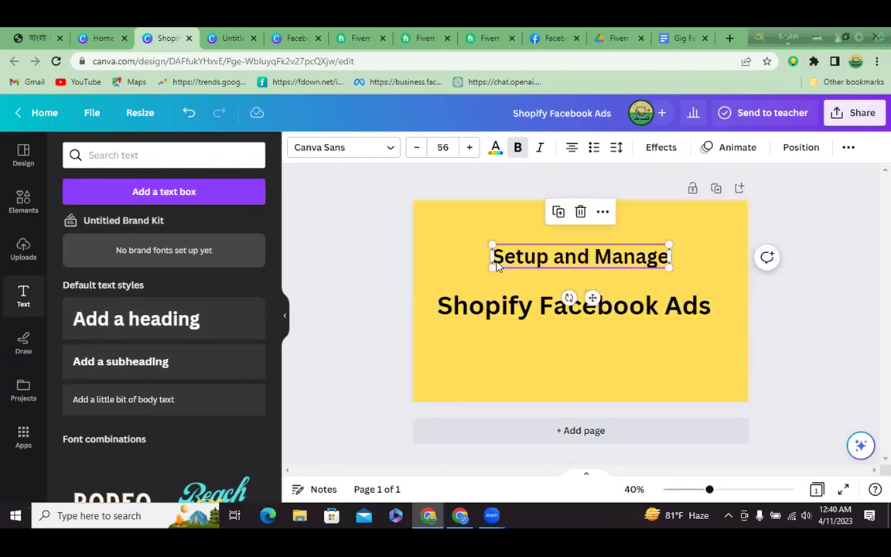
drag(490, 267, 463, 307)
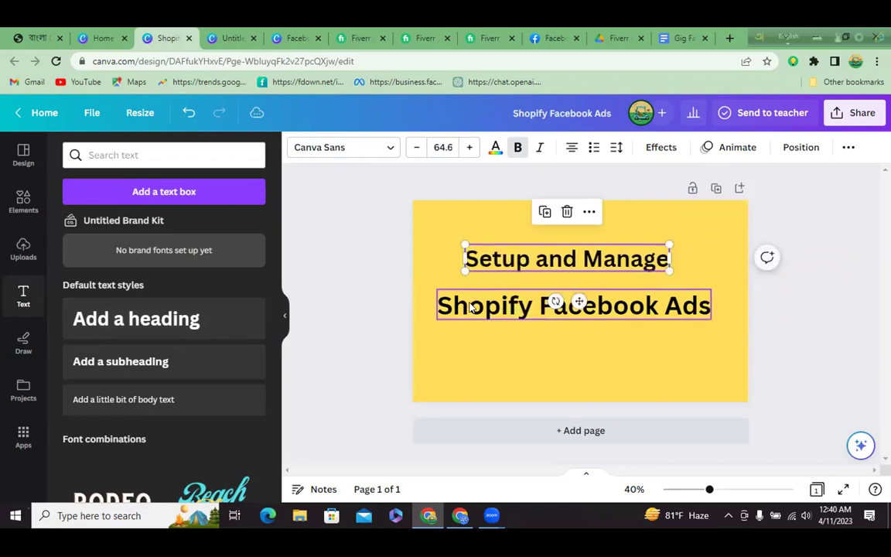
drag(674, 272, 705, 300)
mouse_move(602, 306)
mouse_down()
mouse_move(577, 299)
mouse_move(585, 300)
mouse_up()
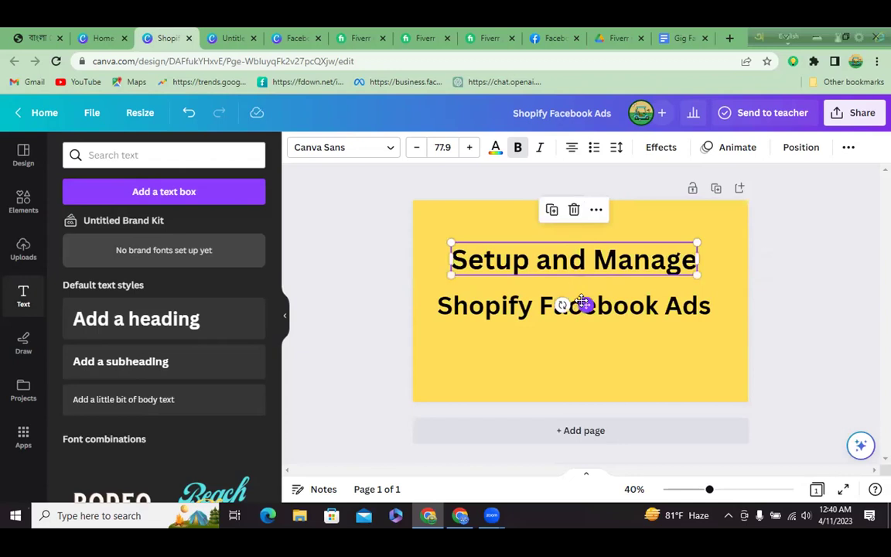
- Check the competitors' gig images in the Fiverr search results once more and return to the yellow Canva design
click(349, 38)
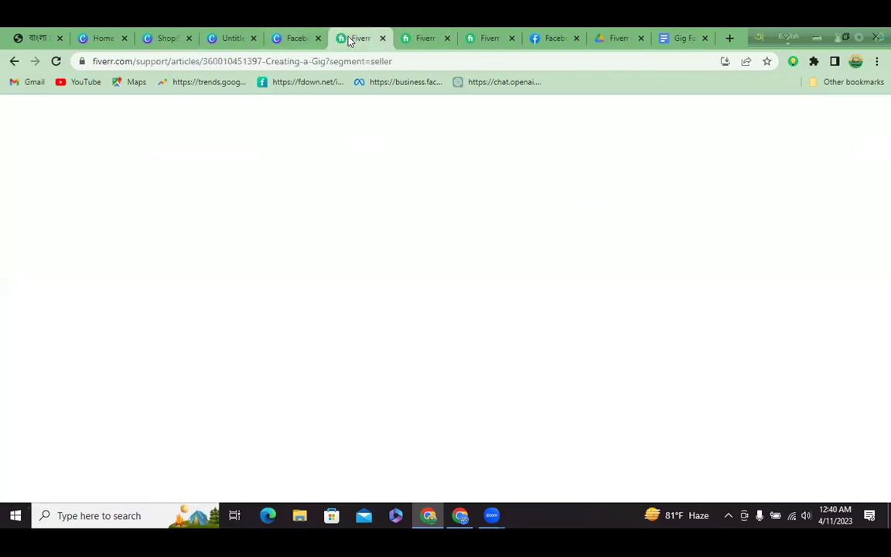
click(422, 40)
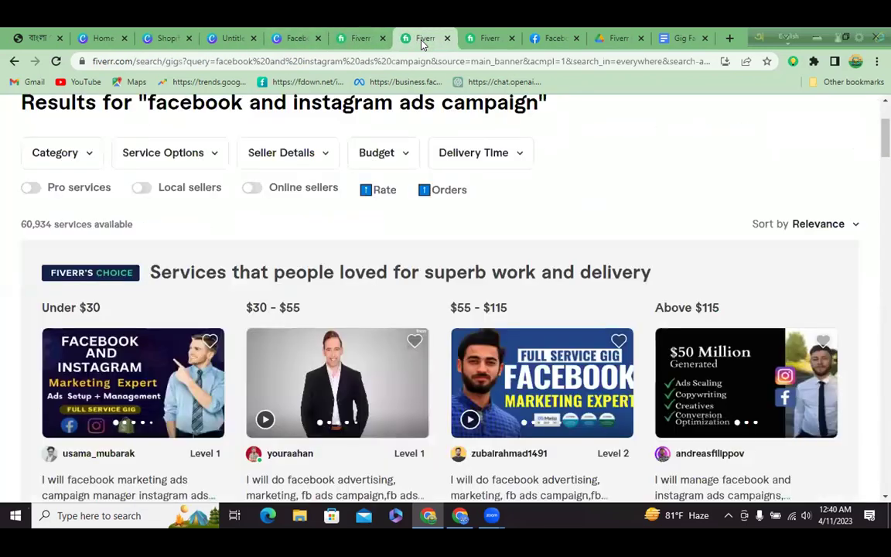
scroll(581, 248, down, 2)
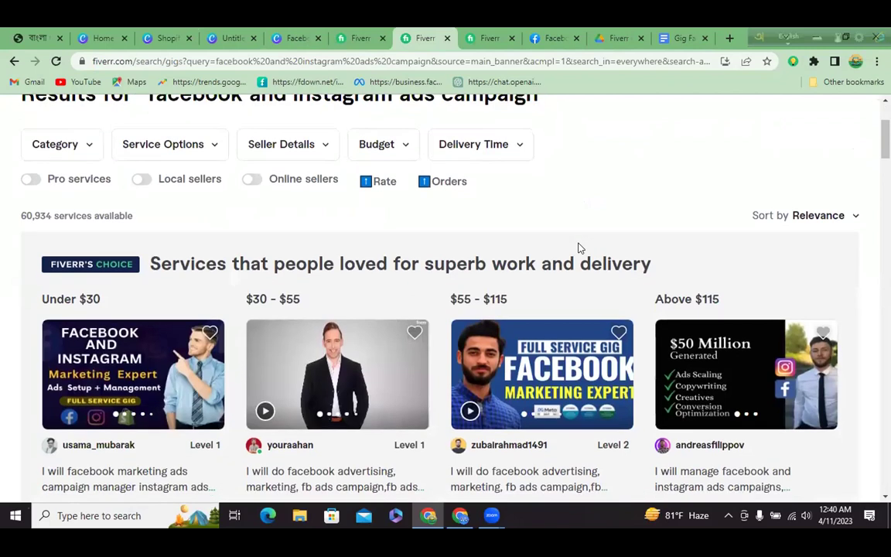
scroll(578, 246, down, 4)
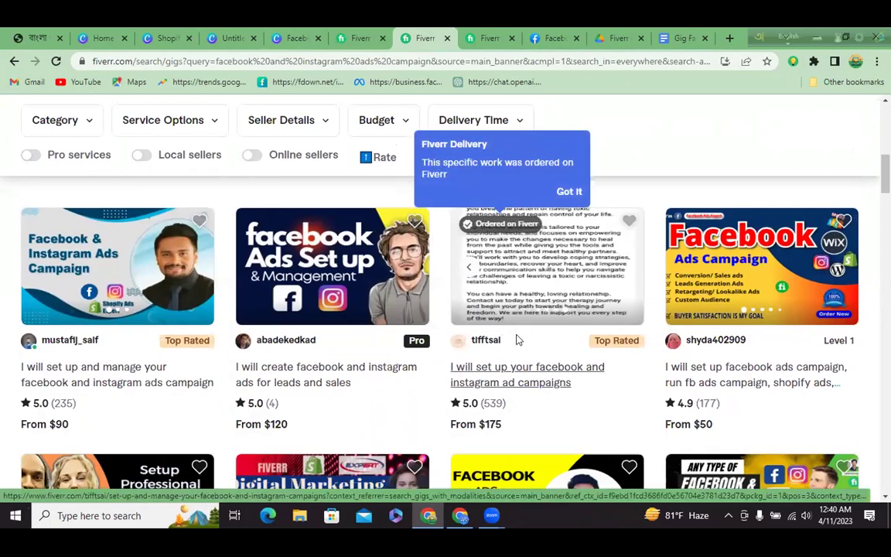
scroll(579, 370, up, 2)
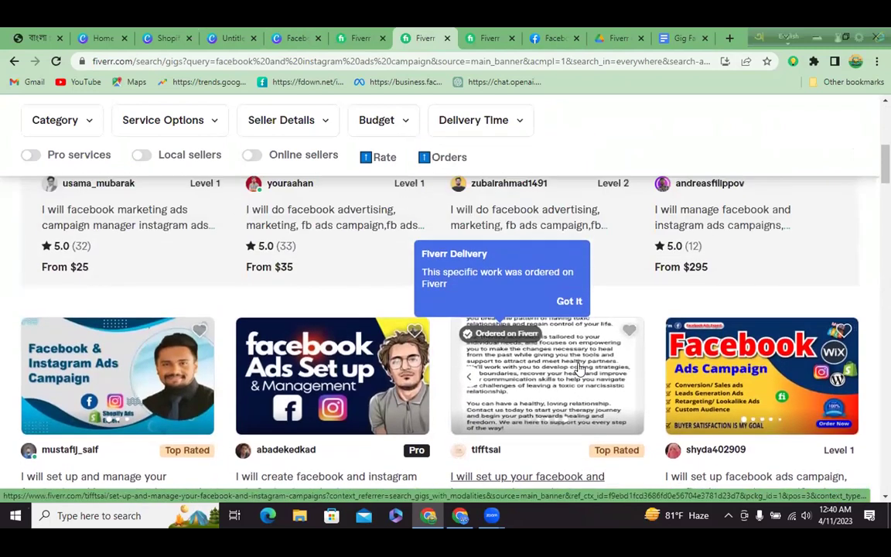
click(228, 38)
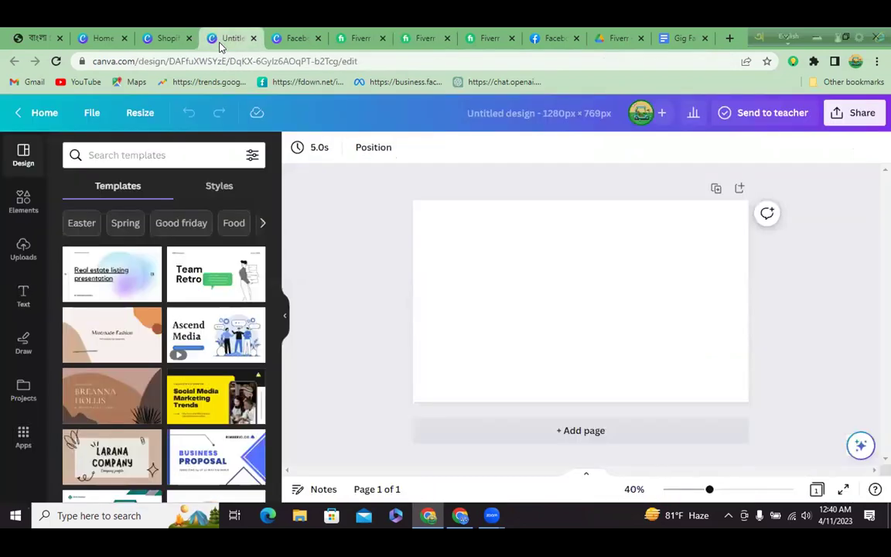
click(175, 44)
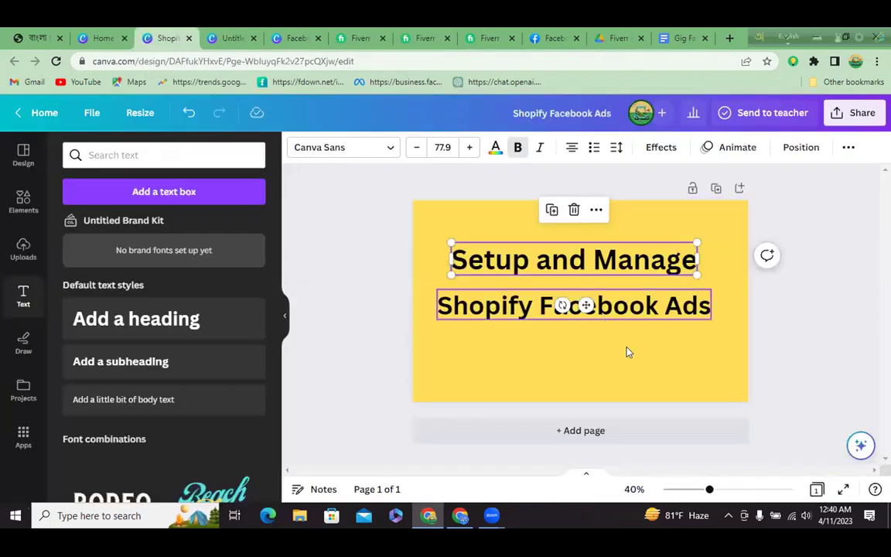
click(786, 314)
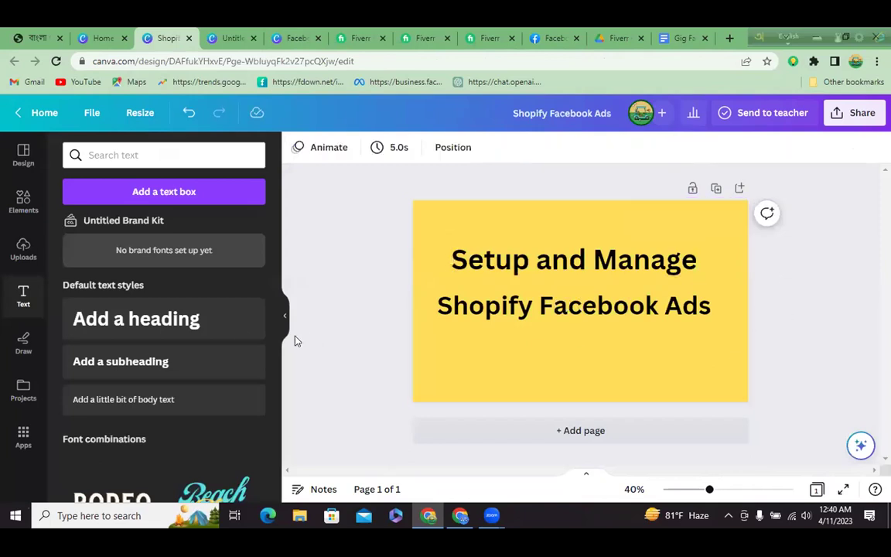
- Search the Canva elements for "shopify logo" and look through the matching graphics
click(23, 200)
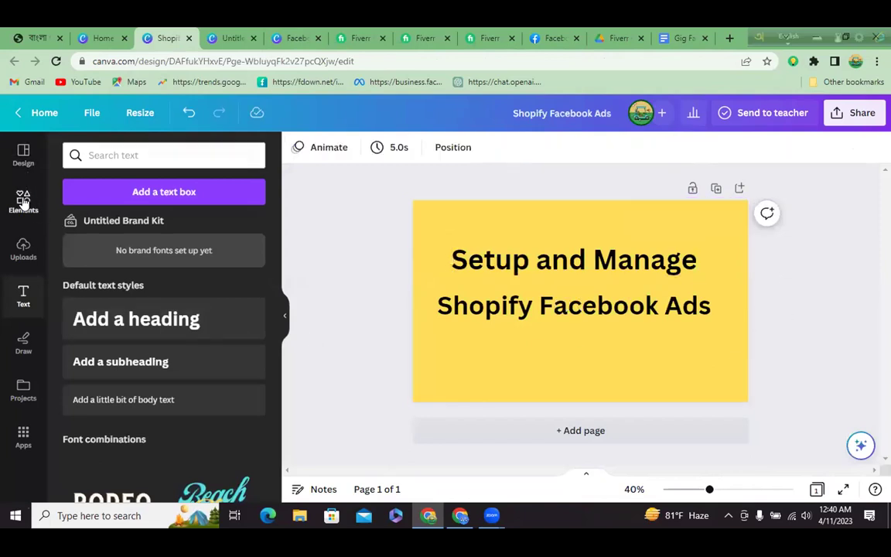
click(97, 155)
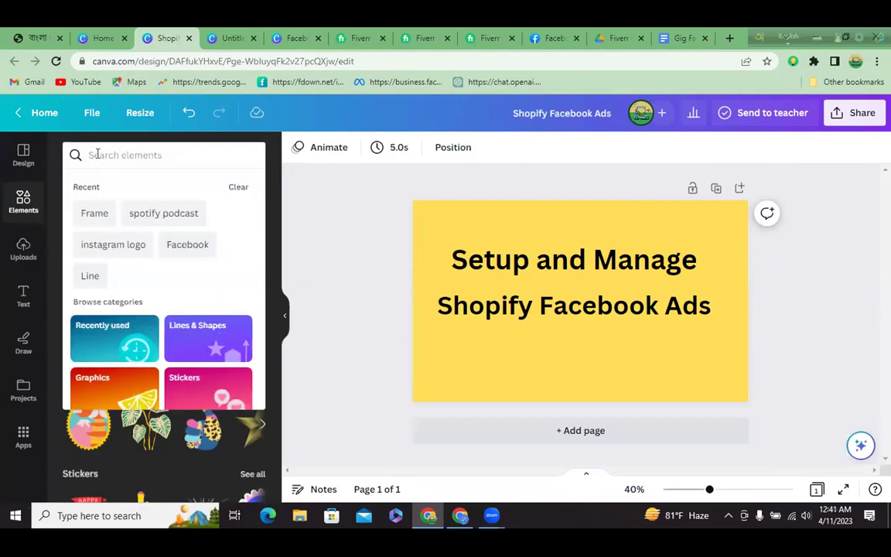
text(shopi)
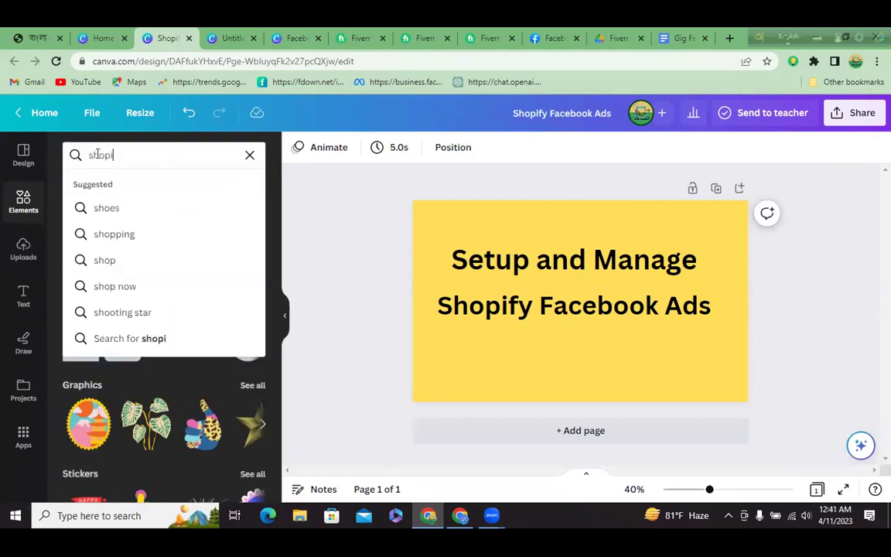
text(logo)
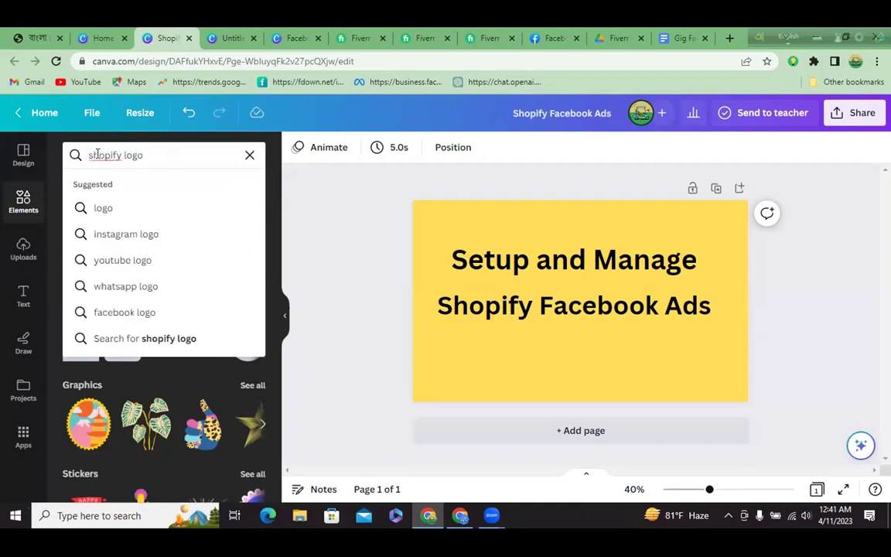
key(Return)
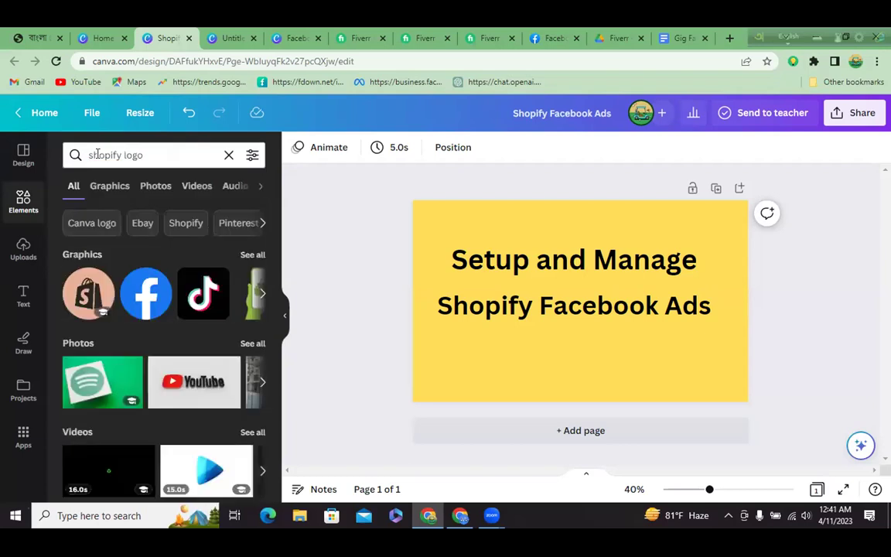
click(262, 293)
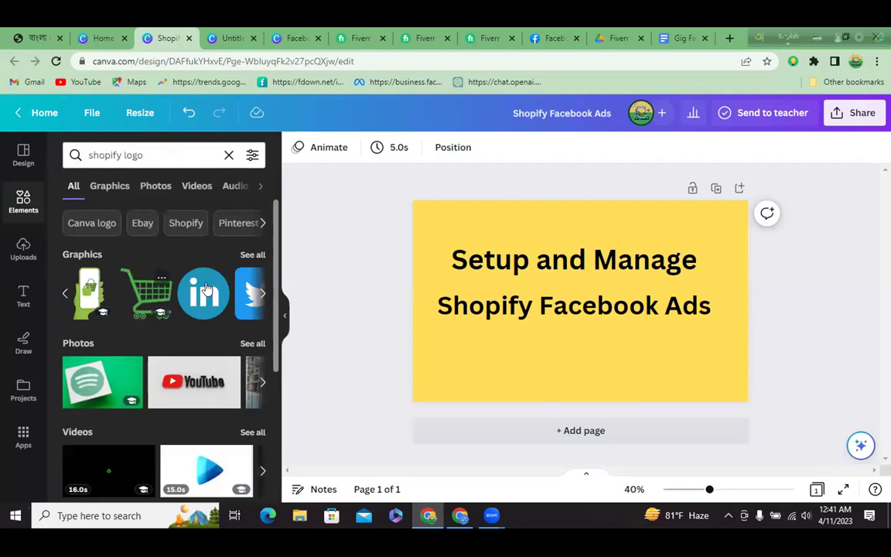
click(262, 293)
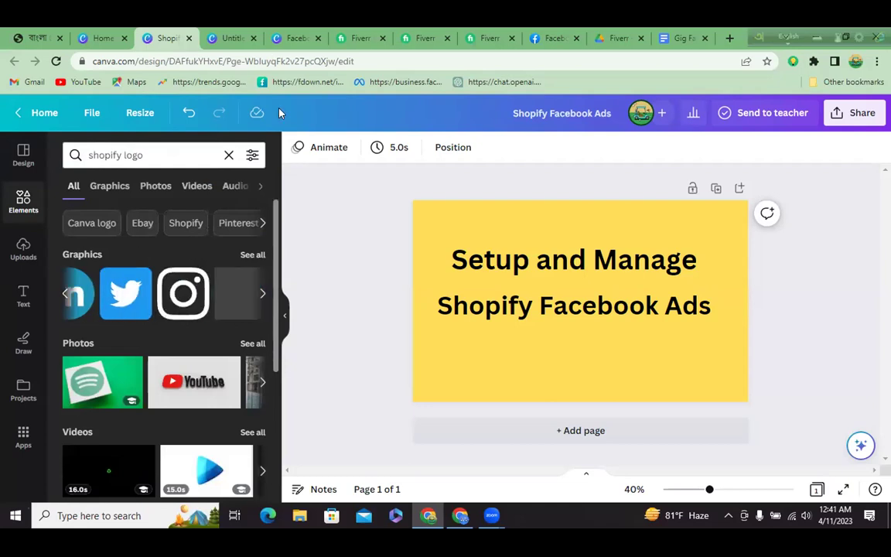
- View the earlier Facebook and Instagram ads design in its own window for reference, and close that window
drag(282, 38, 222, 267)
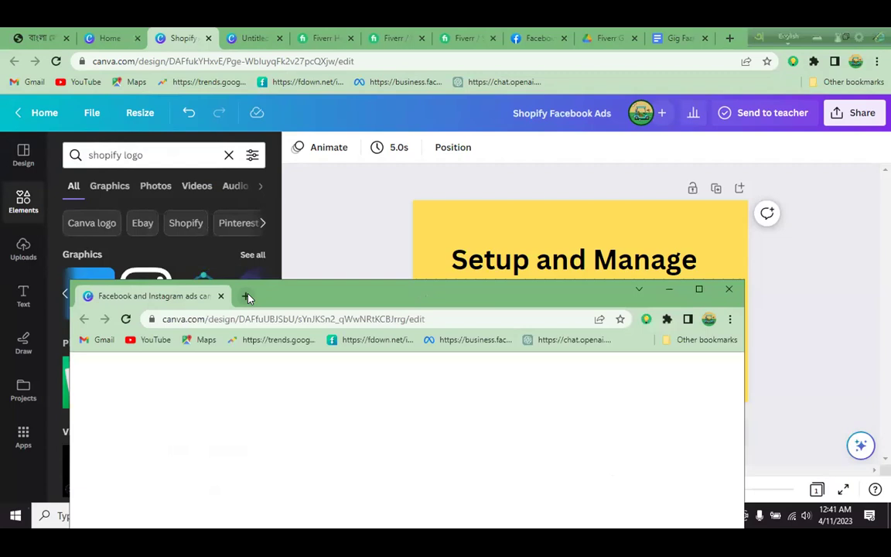
drag(346, 295, 336, 130)
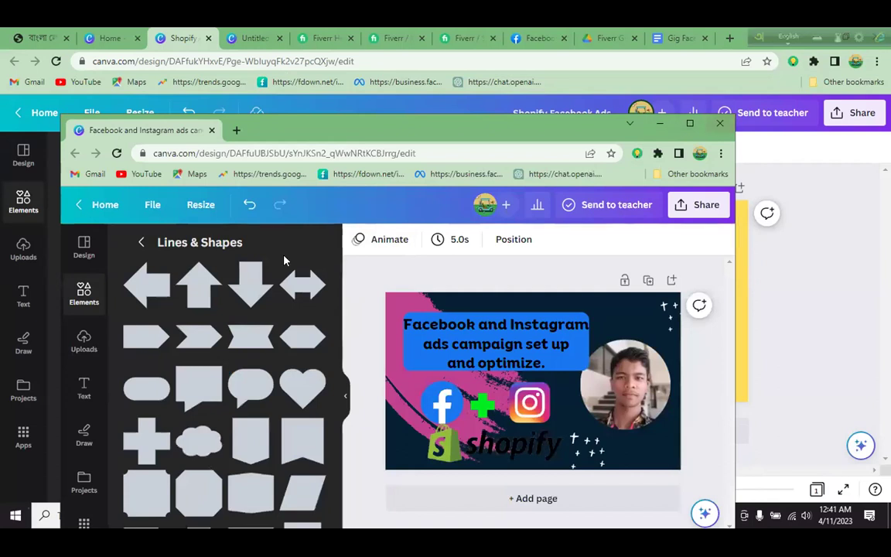
click(719, 124)
- Insert the uploaded Shopify logo image and place it below the "Shopify Facebook Ads" heading
click(20, 252)
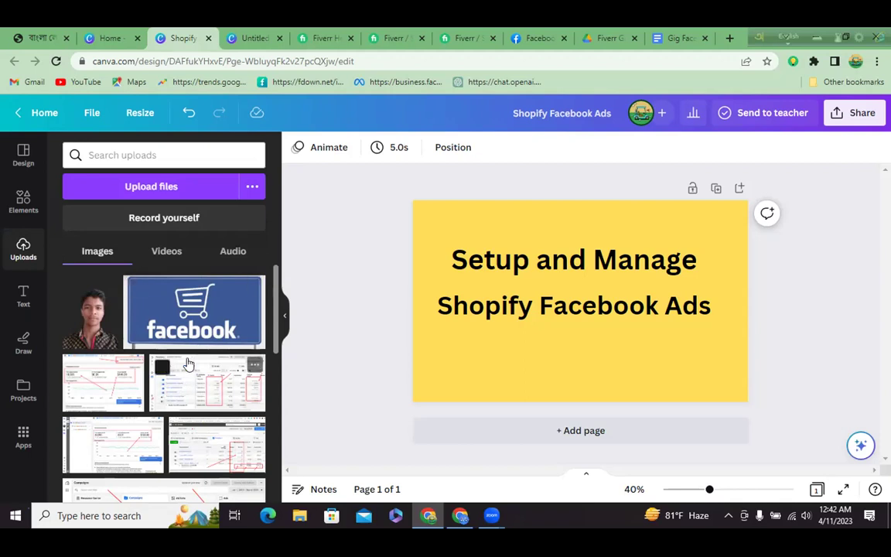
scroll(185, 367, down, 10)
scroll(188, 363, down, 1)
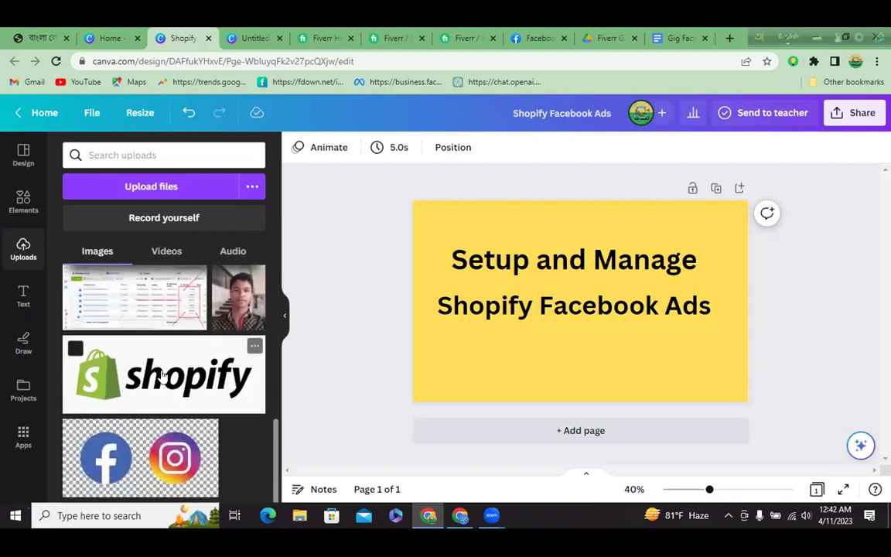
click(167, 371)
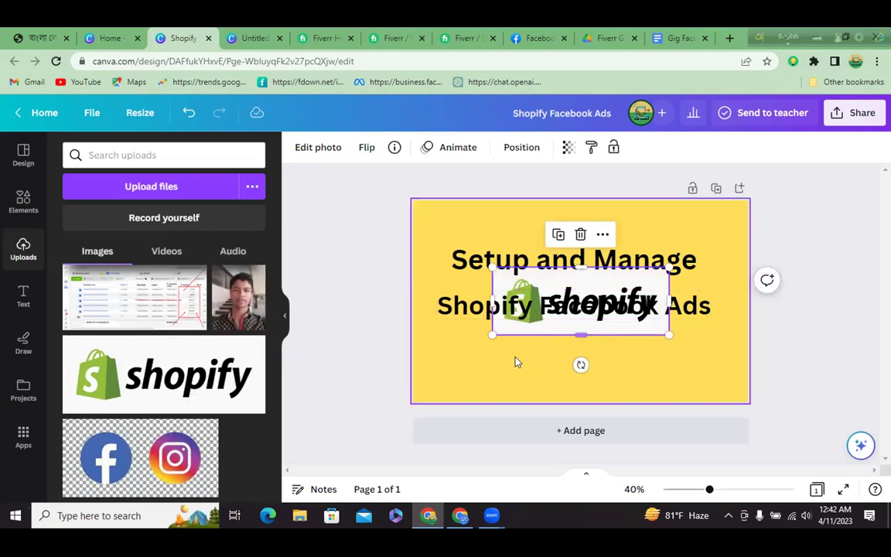
click(360, 247)
click(596, 306)
drag(577, 309, 549, 338)
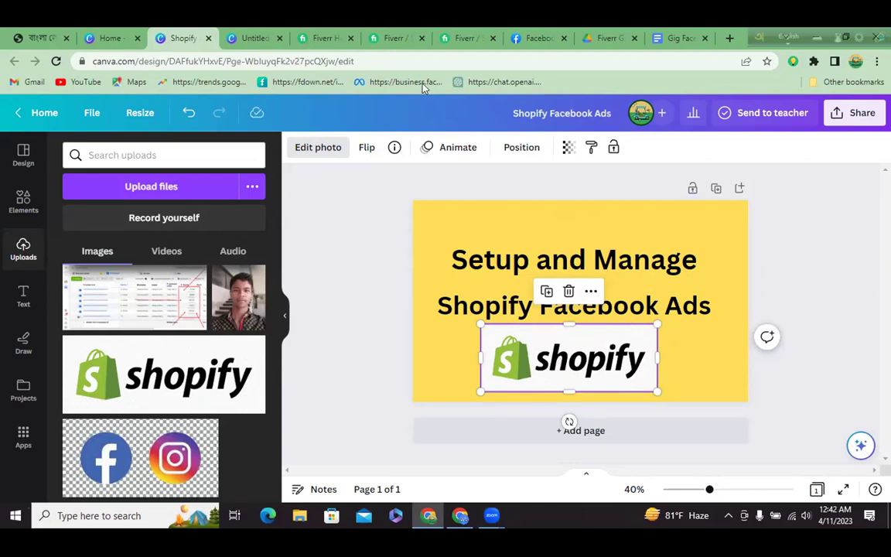
drag(240, 100, 849, 152)
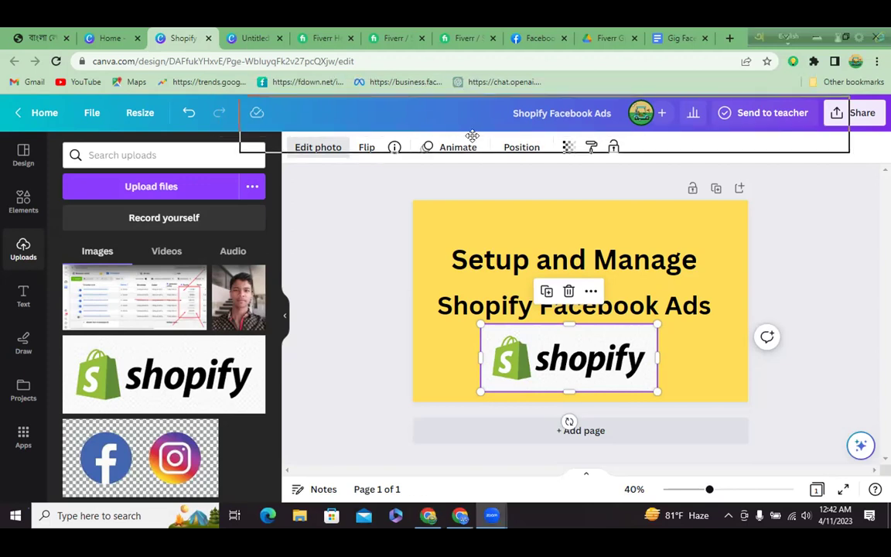
drag(472, 136, 469, 112)
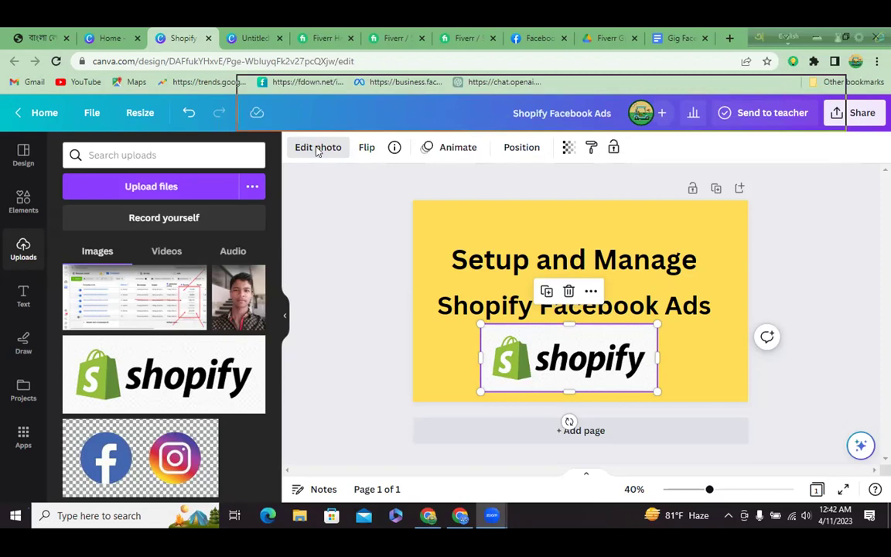
key(ctrl+Tab)
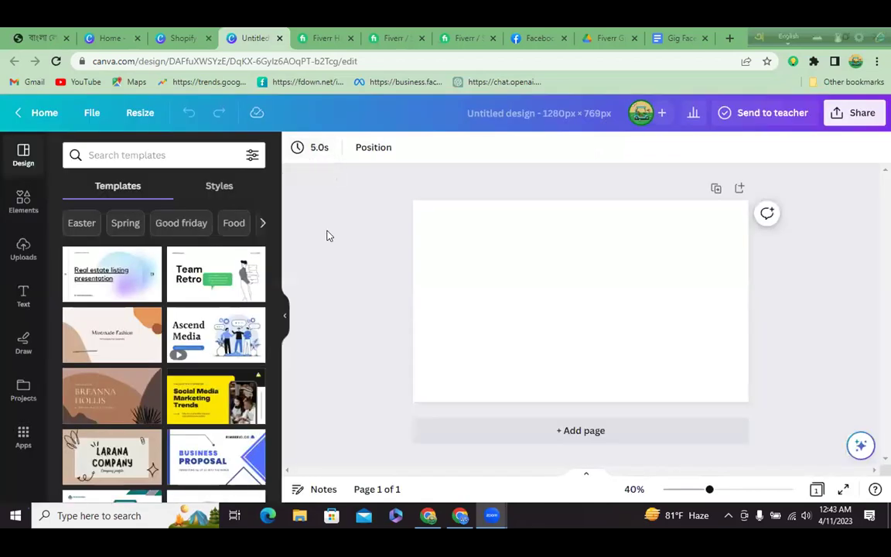
click(791, 518)
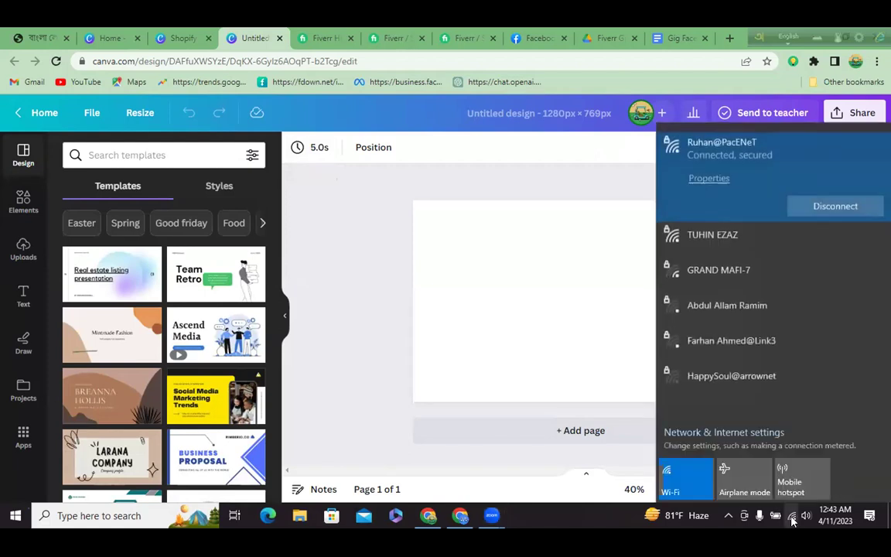
click(340, 201)
click(171, 32)
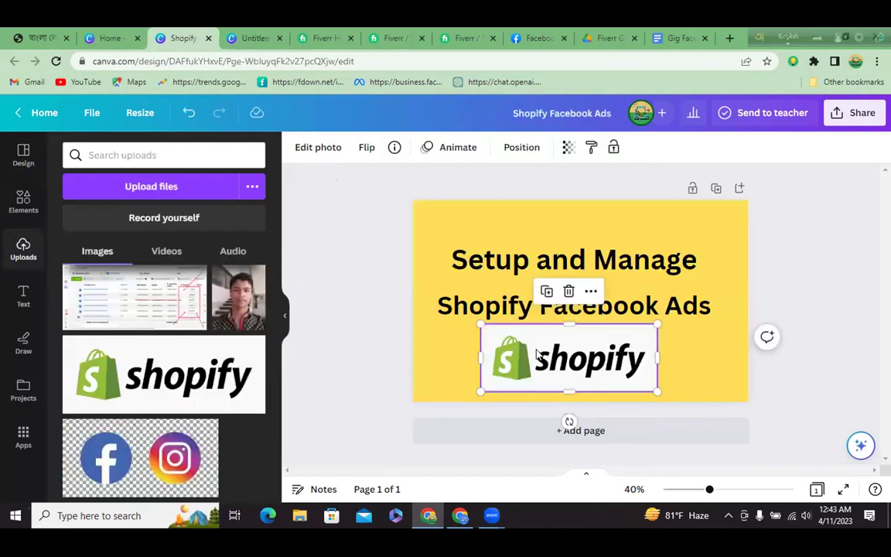
- Remove the white background from the Shopify logo with the BG Remover effect
click(325, 150)
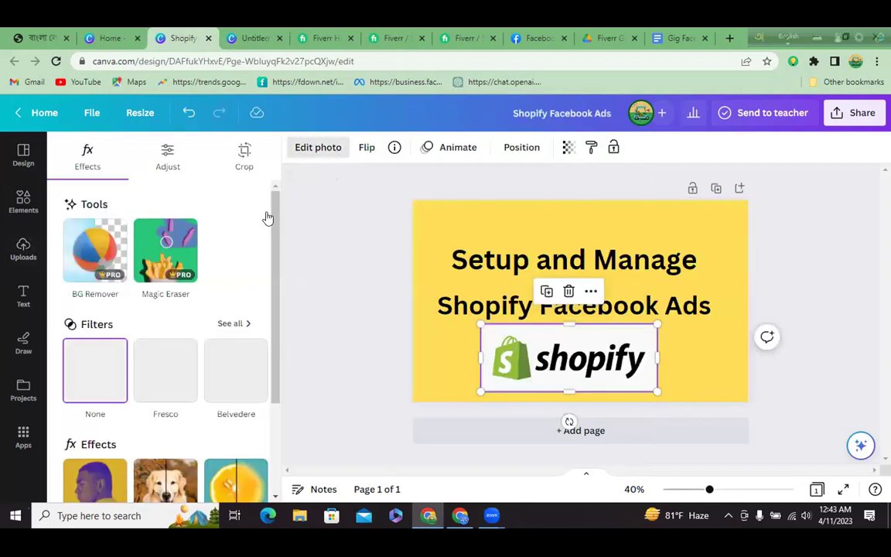
click(96, 248)
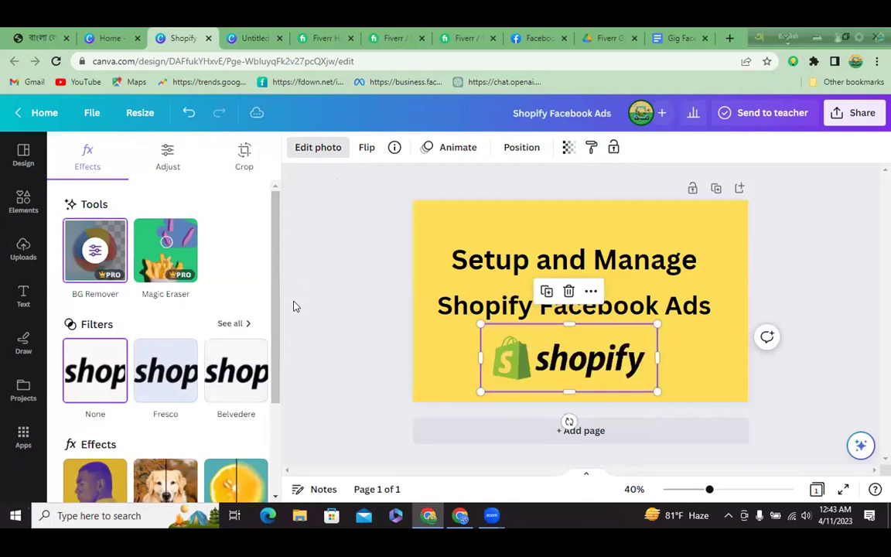
key(Escape)
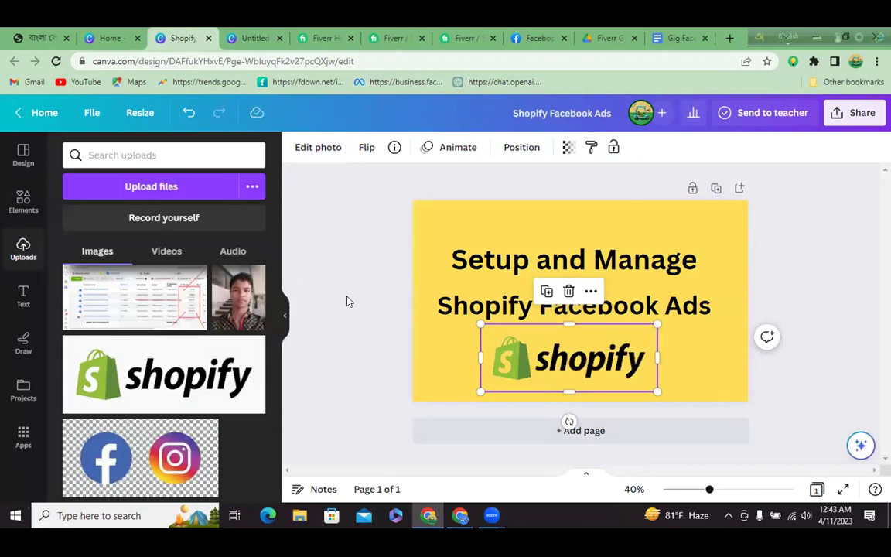
- Try the black-to-grey linear gradient (#000000, #737373) as the page background
click(425, 244)
click(298, 148)
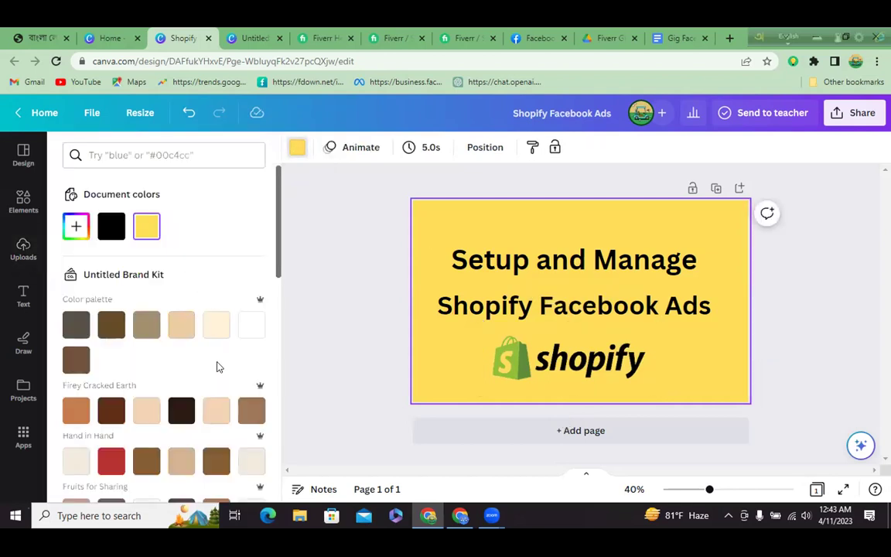
scroll(218, 367, down, 1)
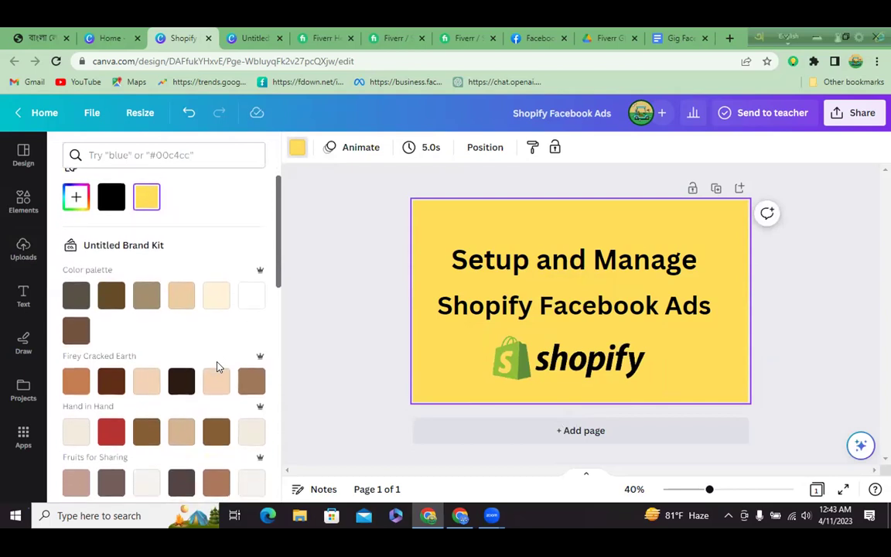
scroll(218, 367, down, 4)
scroll(218, 368, down, 6)
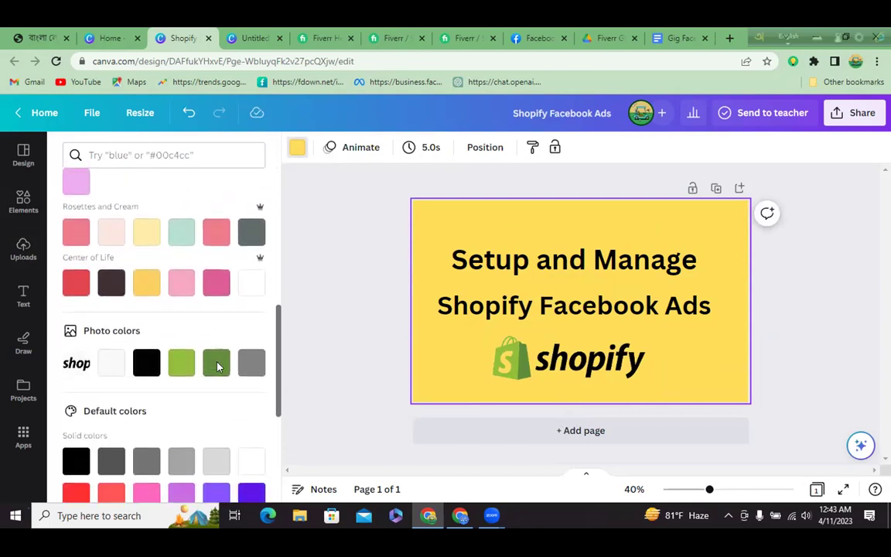
scroll(218, 367, down, 3)
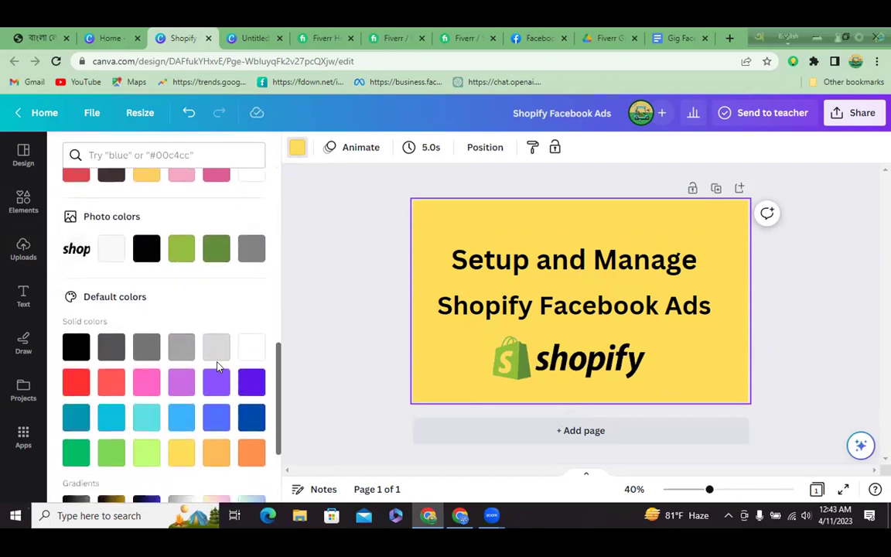
scroll(218, 367, down, 3)
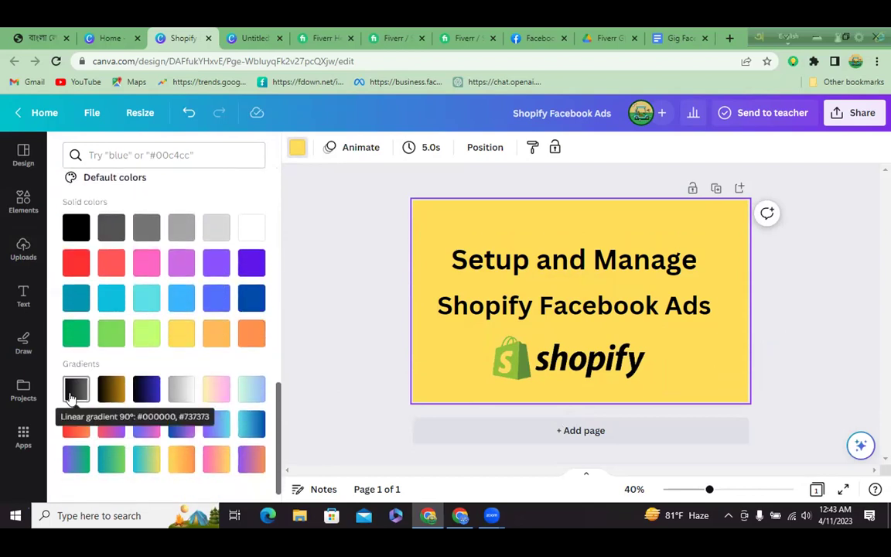
click(71, 396)
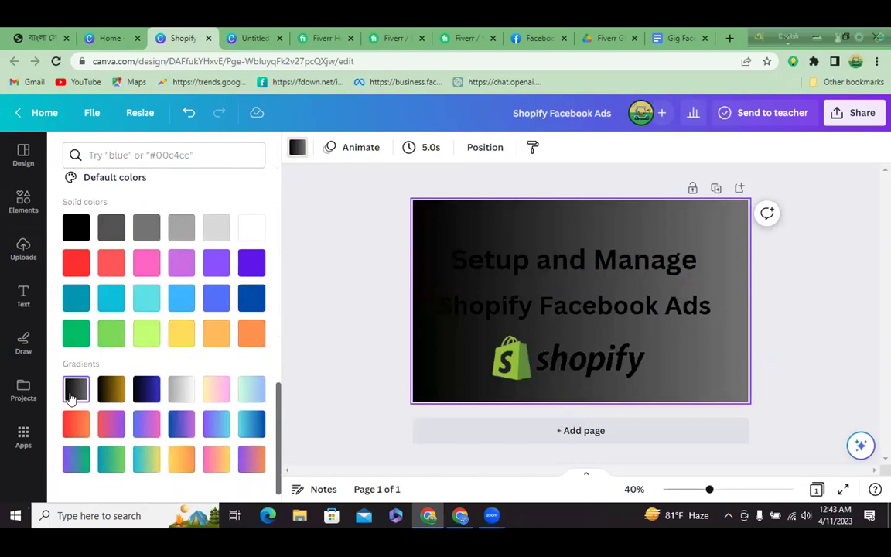
click(526, 265)
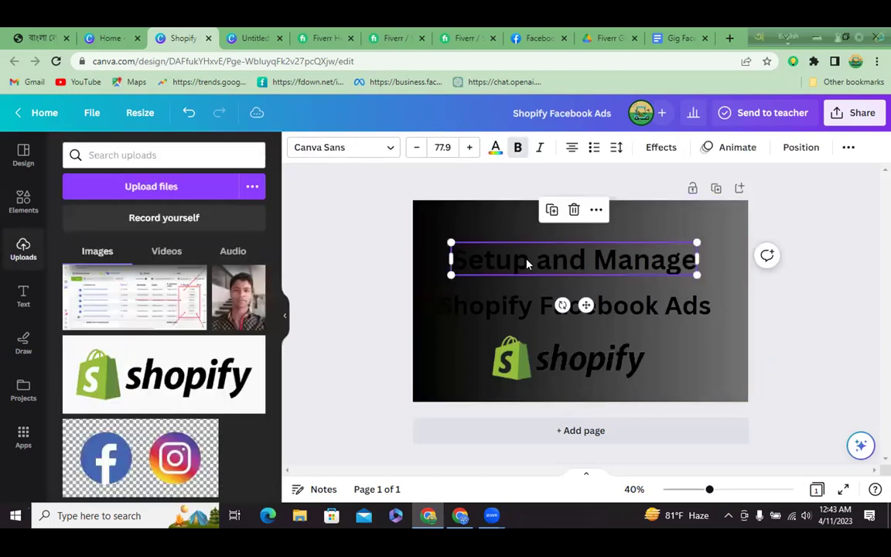
- Try the default green, lime and orange shades as the page background, and return it to the default yellow
click(431, 335)
click(297, 147)
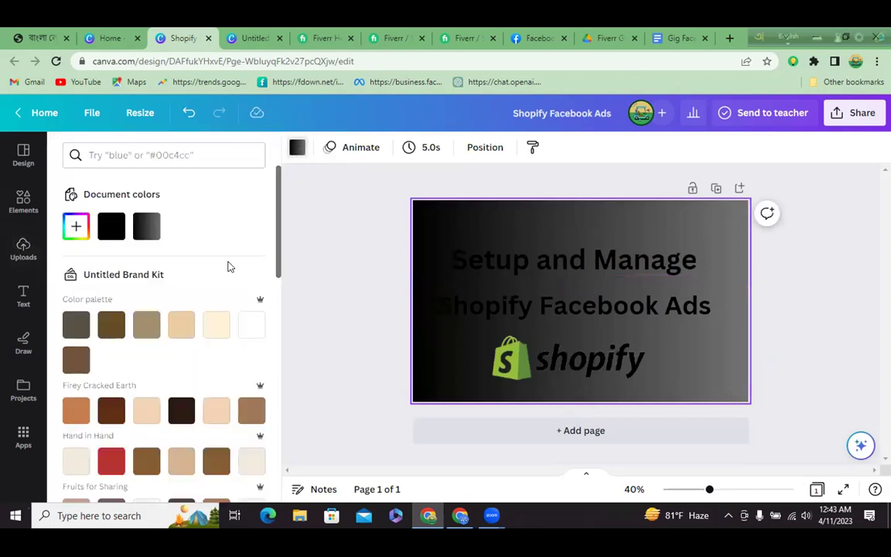
scroll(211, 342, down, 4)
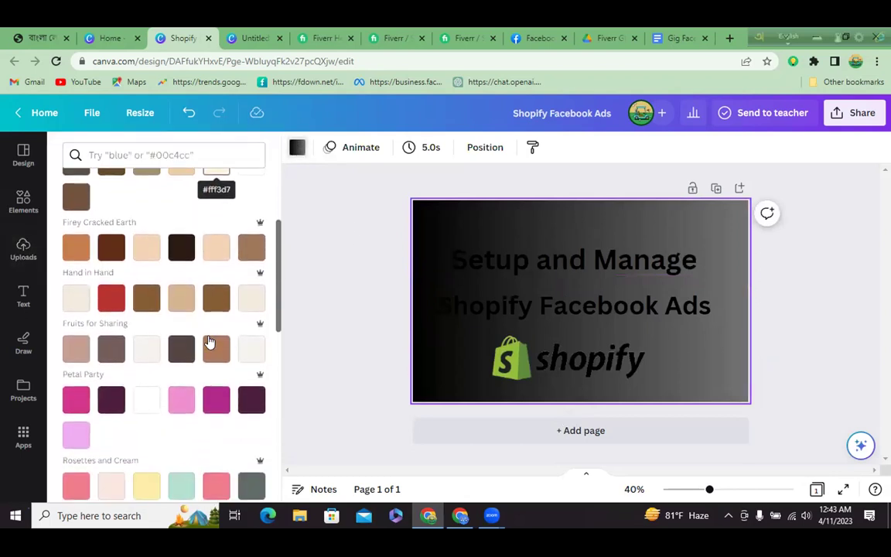
scroll(208, 342, down, 9)
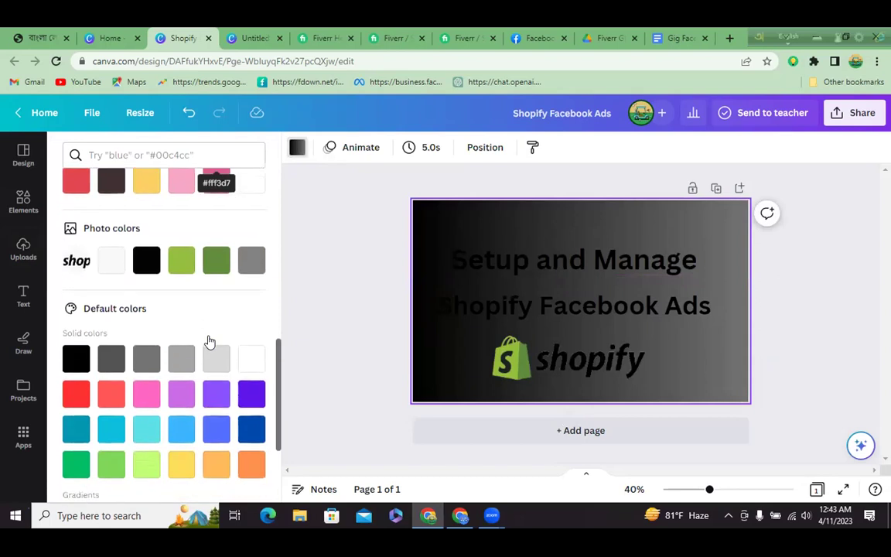
scroll(209, 340, down, 2)
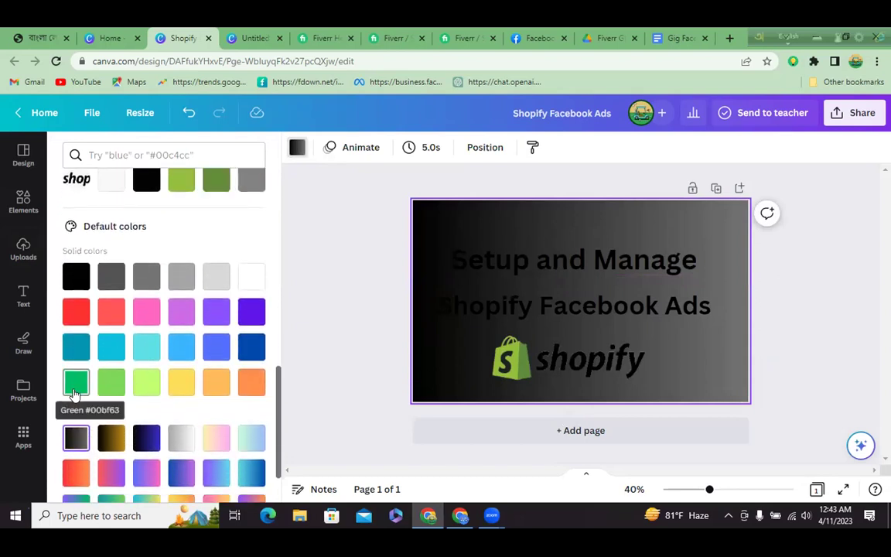
click(76, 393)
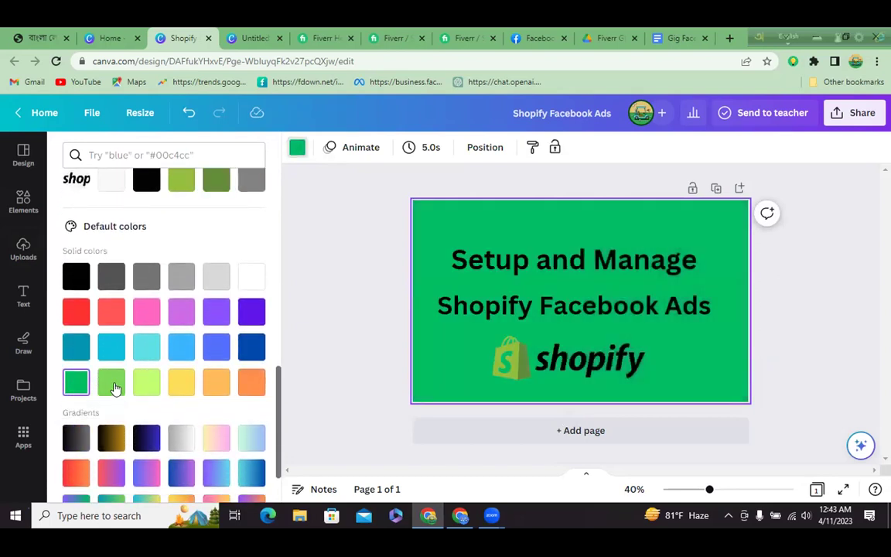
click(113, 387)
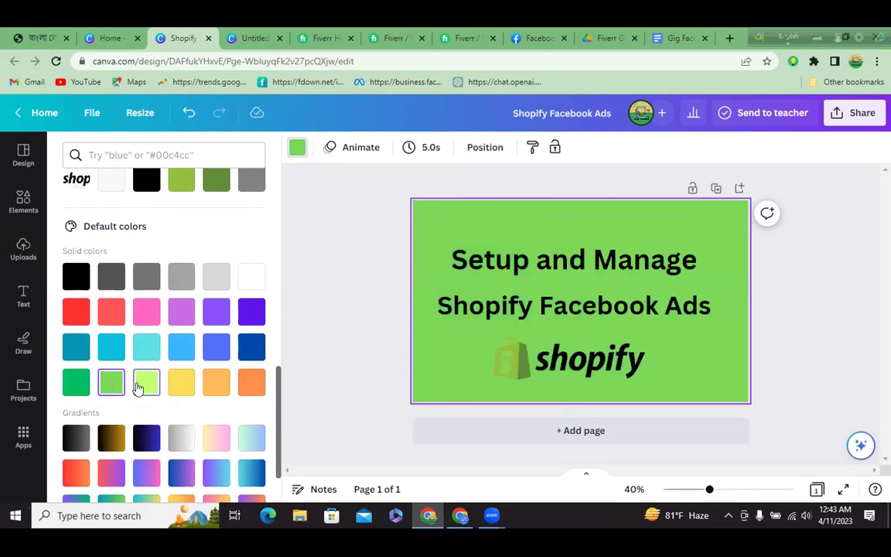
click(139, 386)
click(182, 381)
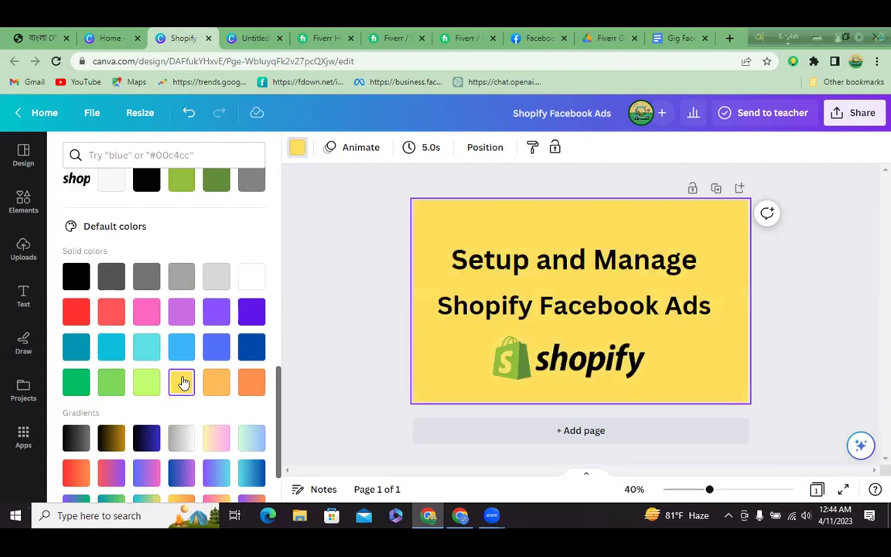
click(216, 382)
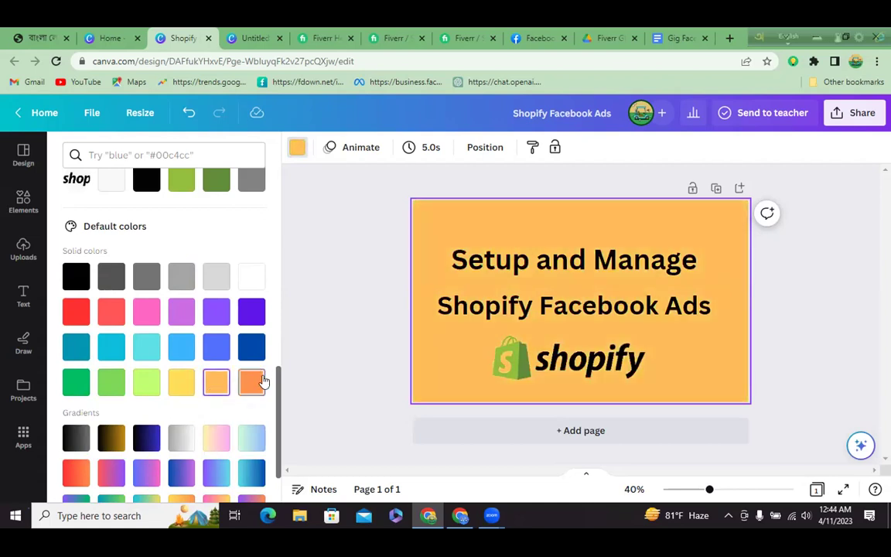
click(248, 386)
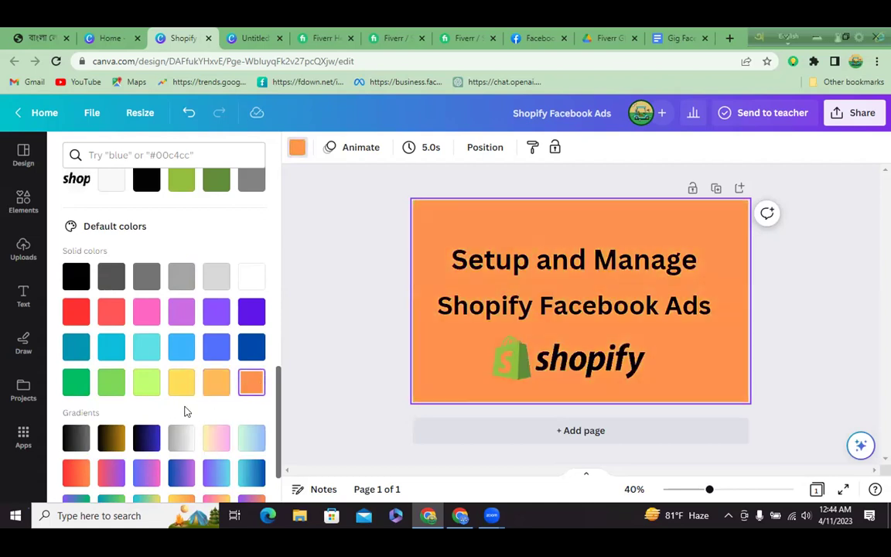
click(216, 383)
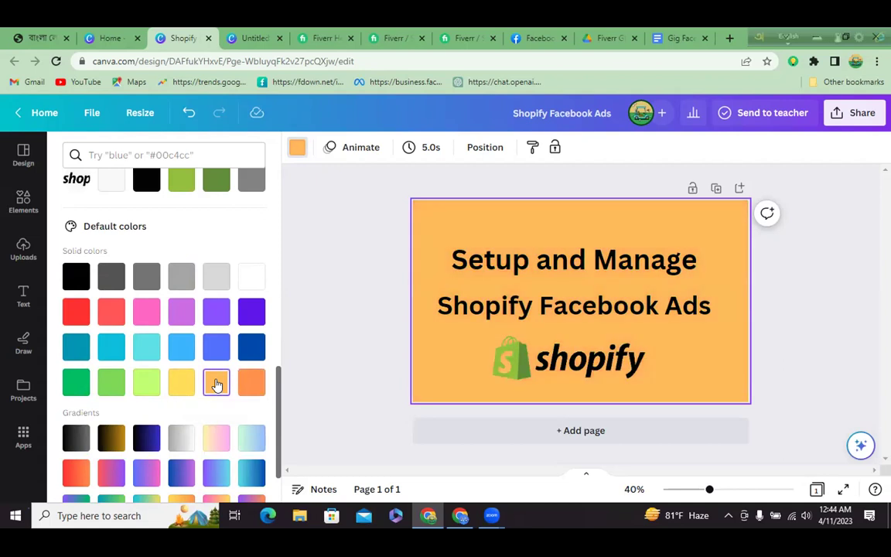
click(175, 385)
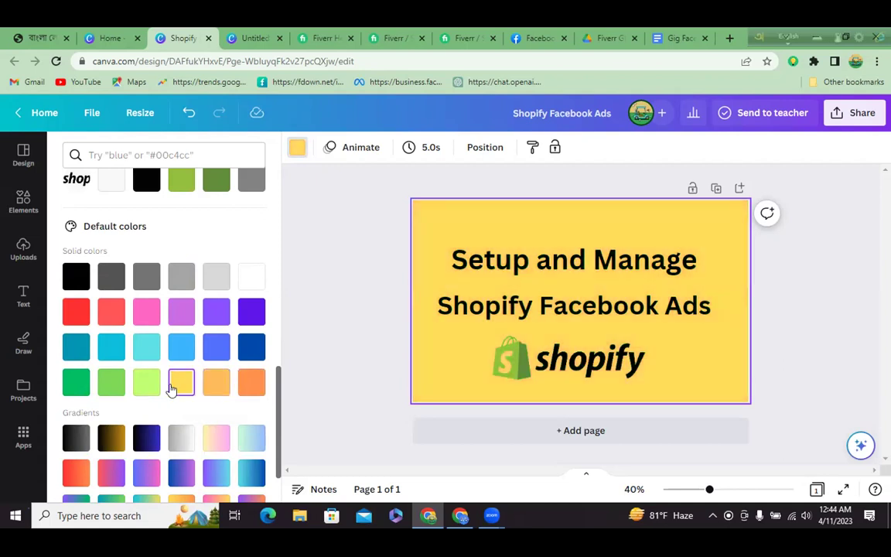
- Move the "Setup and Manage" and "Shopify Facebook Ads" headings slightly higher on the page
click(584, 362)
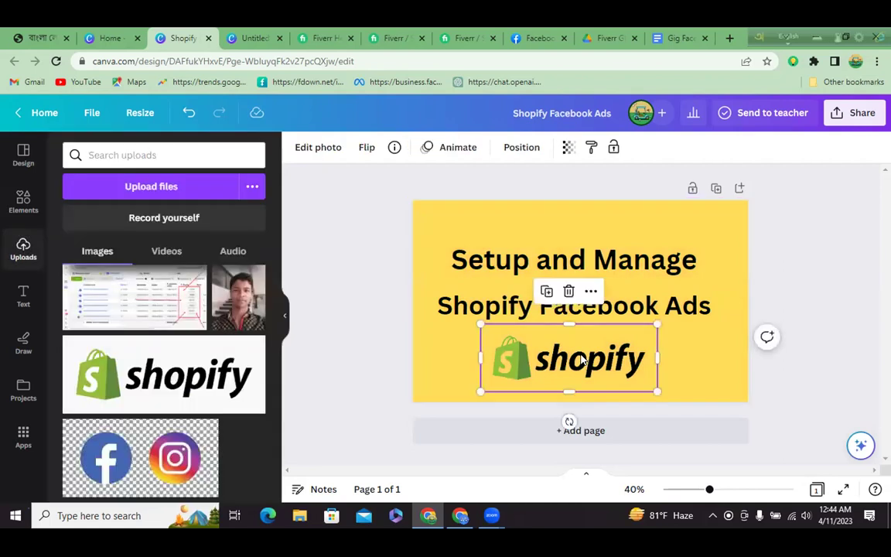
click(578, 263)
drag(578, 263, 577, 248)
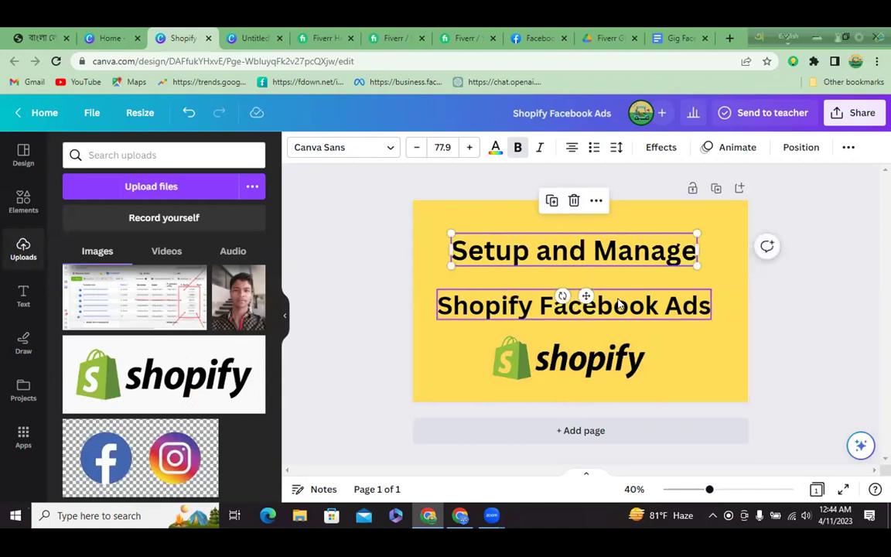
click(586, 293)
drag(587, 294, 620, 295)
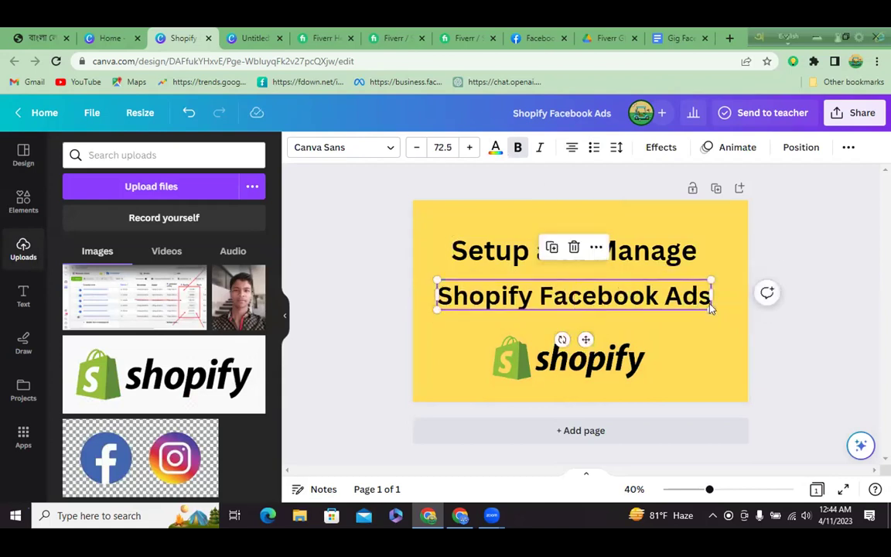
- Shrink the "Shopify Facebook Ads" heading to about size 70.6 and shift "Setup and Manage" slightly left to centre it above
drag(707, 308, 701, 307)
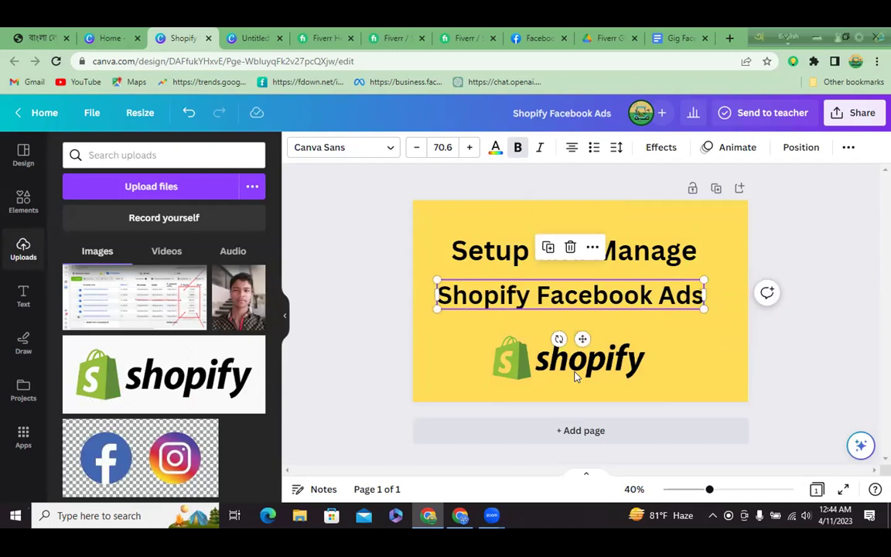
click(790, 336)
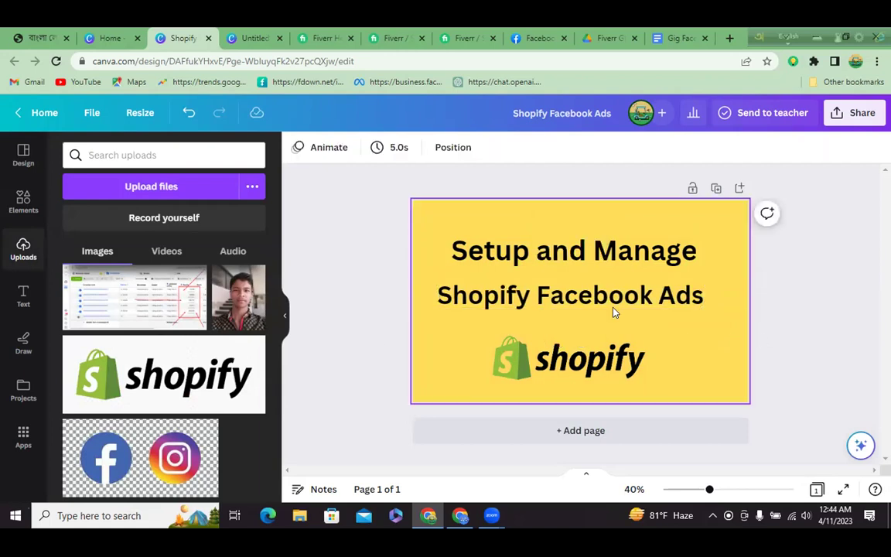
drag(607, 263, 604, 263)
- Move the Shopify logo up and to the right, and place a round blue graphic from a "facebook logo" elements search beside it
drag(629, 358, 664, 338)
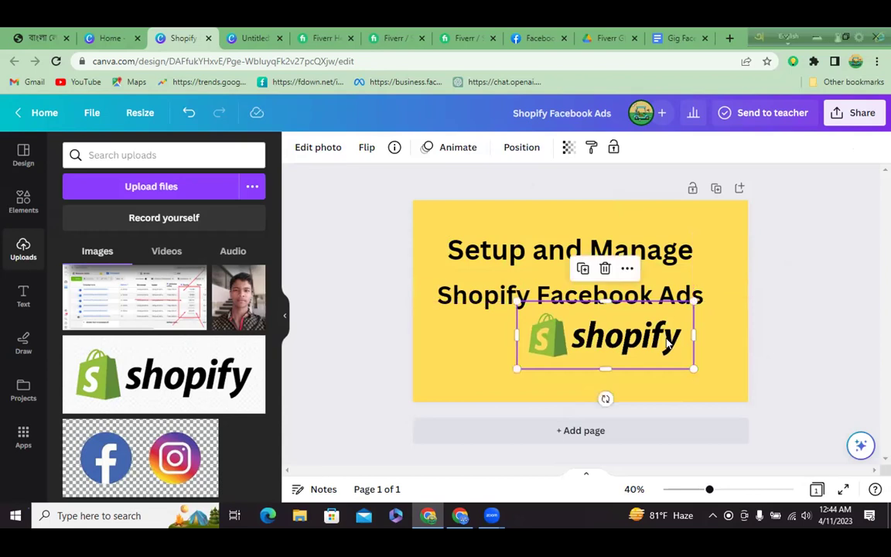
click(24, 201)
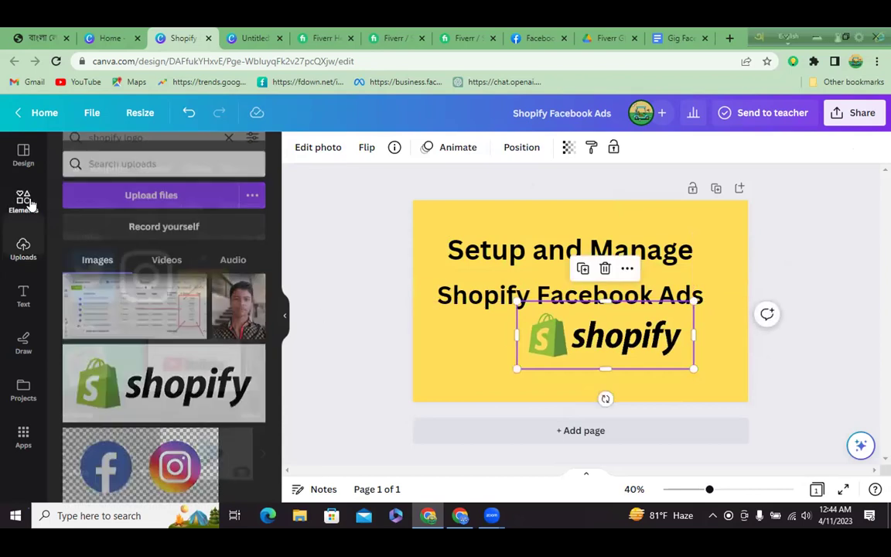
drag(140, 157, 81, 156)
text(facebook)
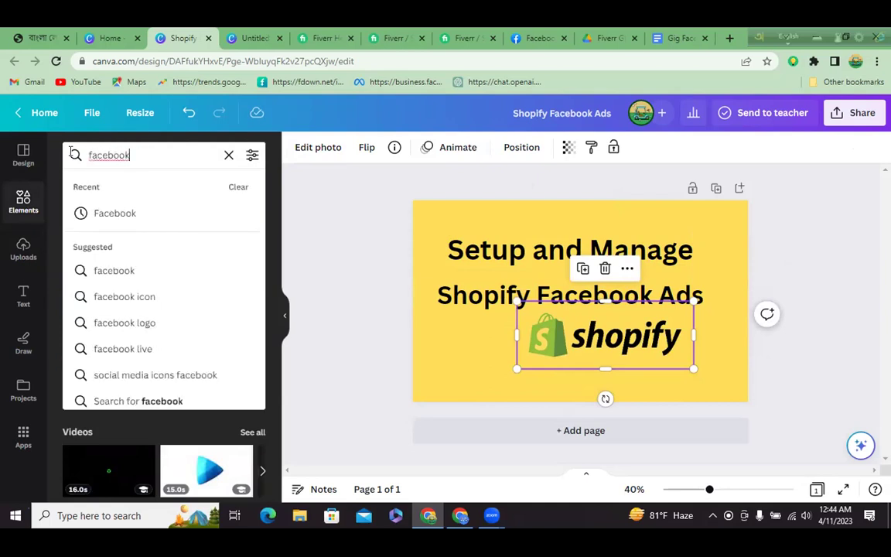
text( logo)
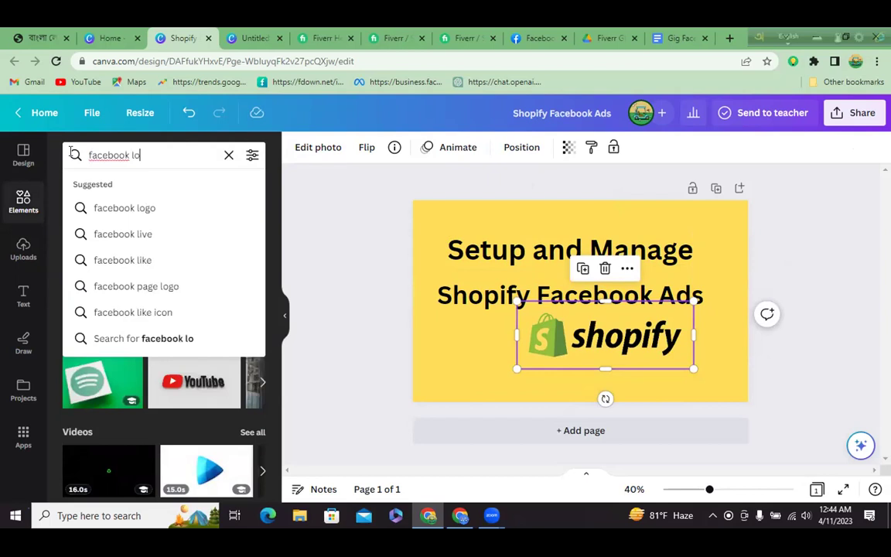
key(Return)
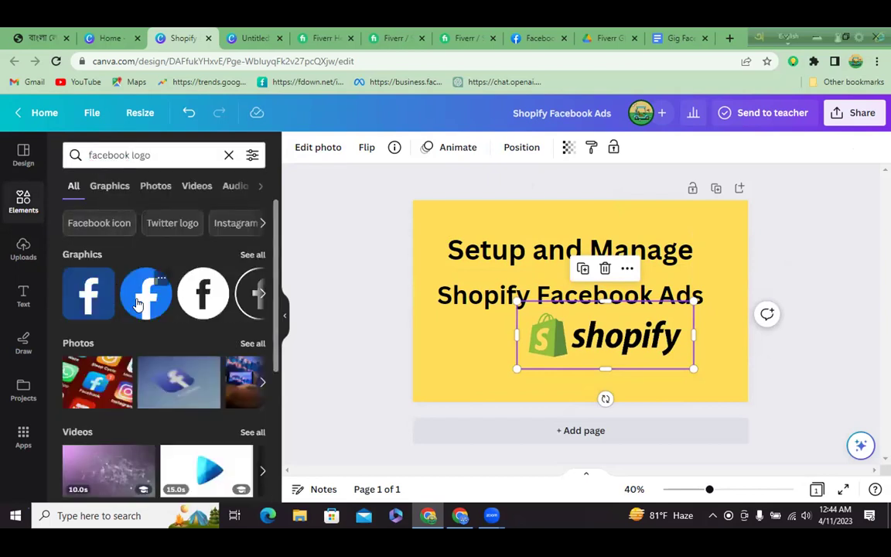
click(126, 294)
drag(585, 318, 487, 358)
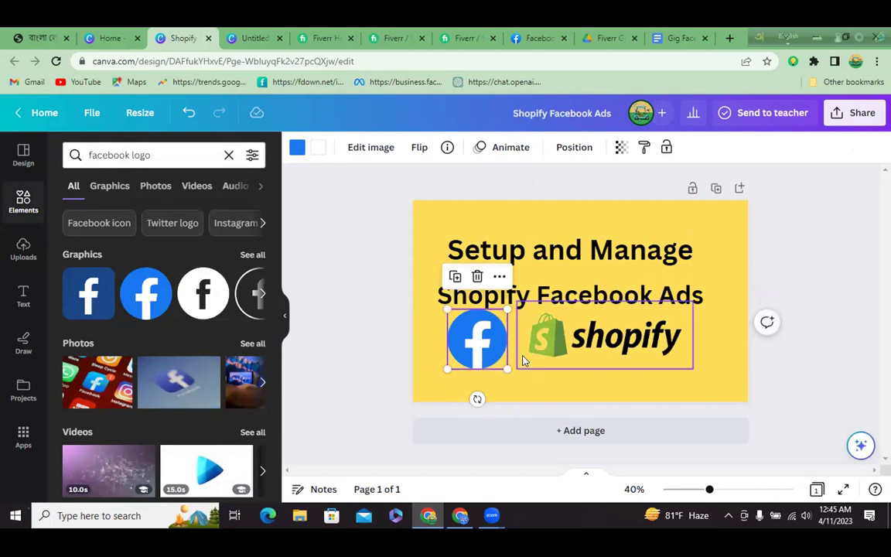
- Enlarge the Shopify logo slightly towards the Facebook logo, and move both logos a little lower beneath the headings
click(586, 351)
drag(516, 368, 512, 371)
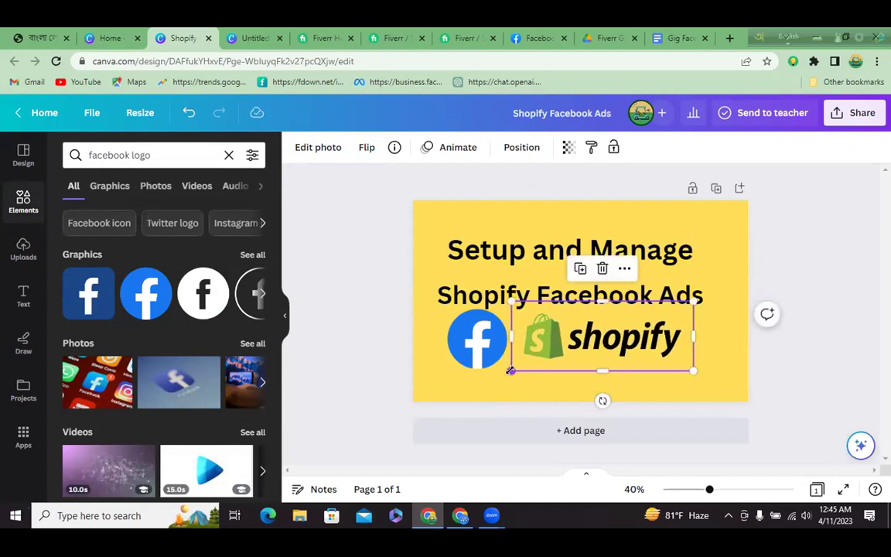
click(801, 361)
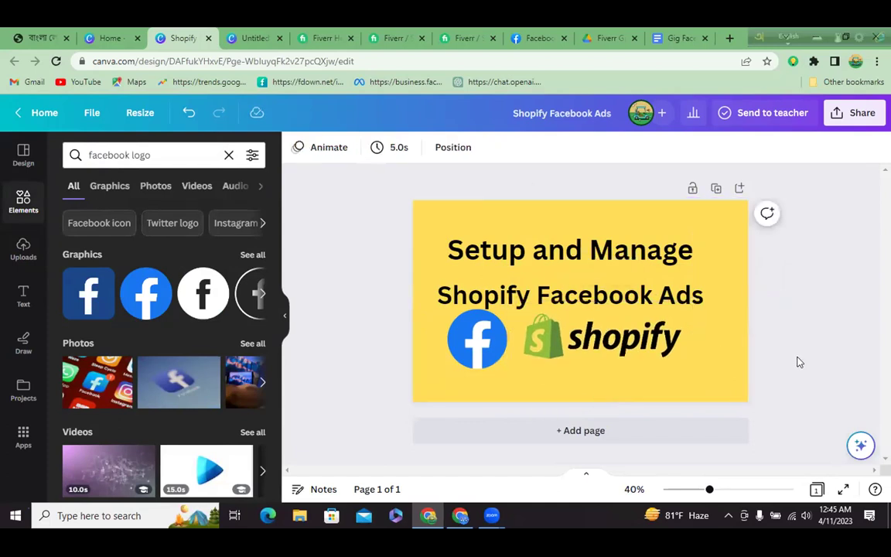
click(480, 335)
drag(479, 337, 480, 341)
click(552, 334)
drag(552, 334, 553, 338)
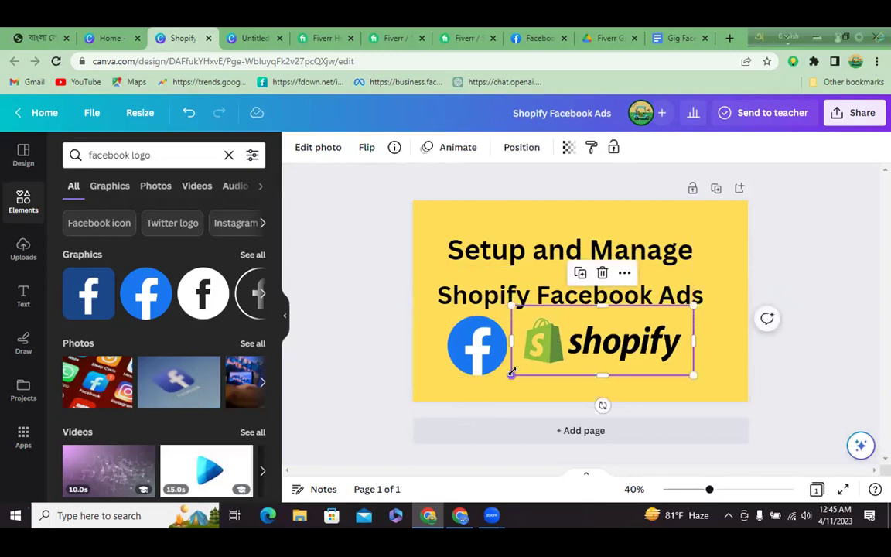
- Extend the Shopify logo a touch more towards the Facebook logo, and deselect it
drag(510, 375, 508, 376)
click(819, 337)
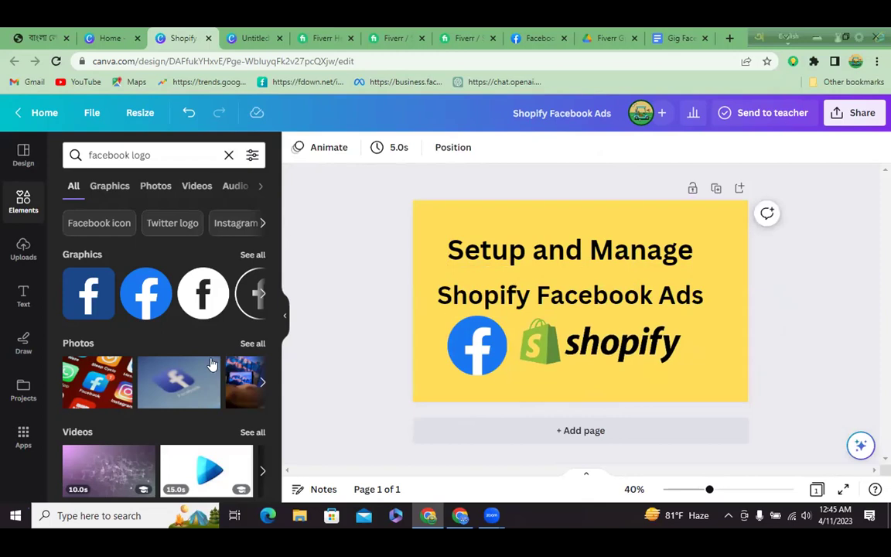
- Add a plain solid line from Lines & Shapes and stretch it across the full width of the page's top edge
click(22, 203)
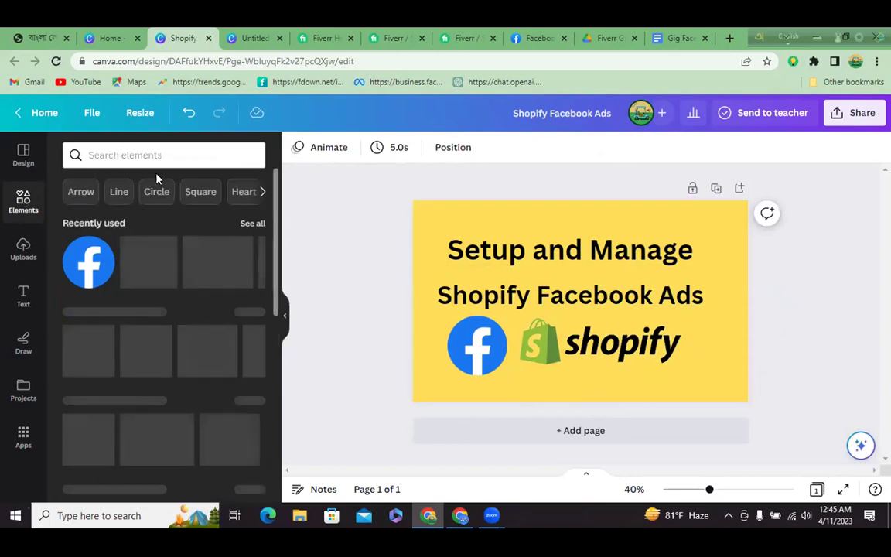
scroll(185, 331, down, 1)
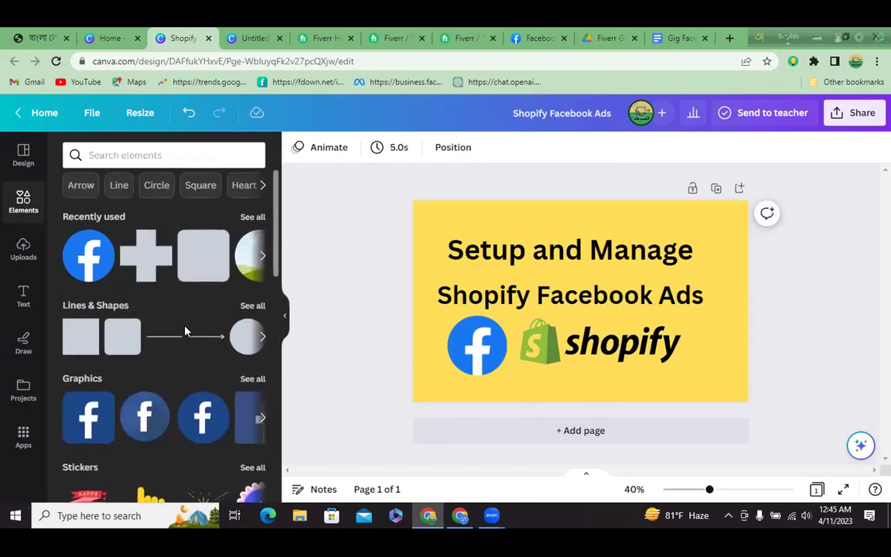
click(252, 299)
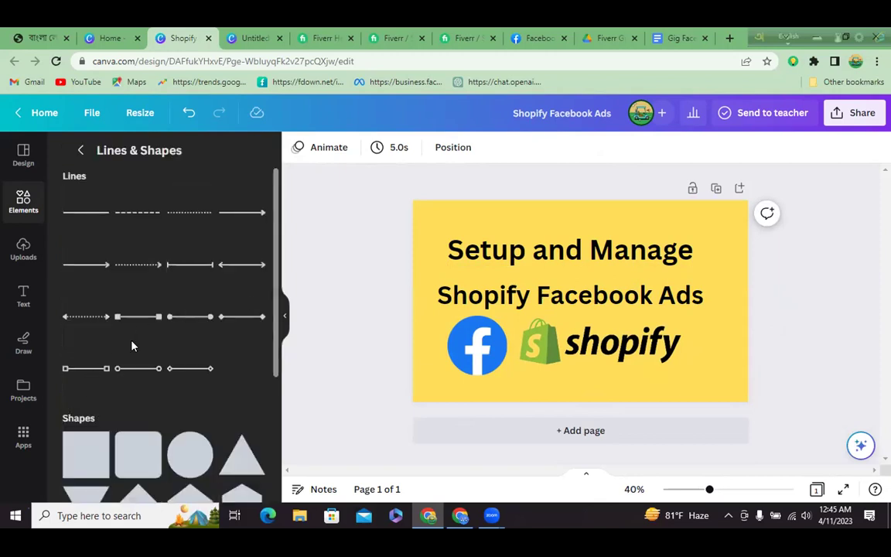
click(84, 212)
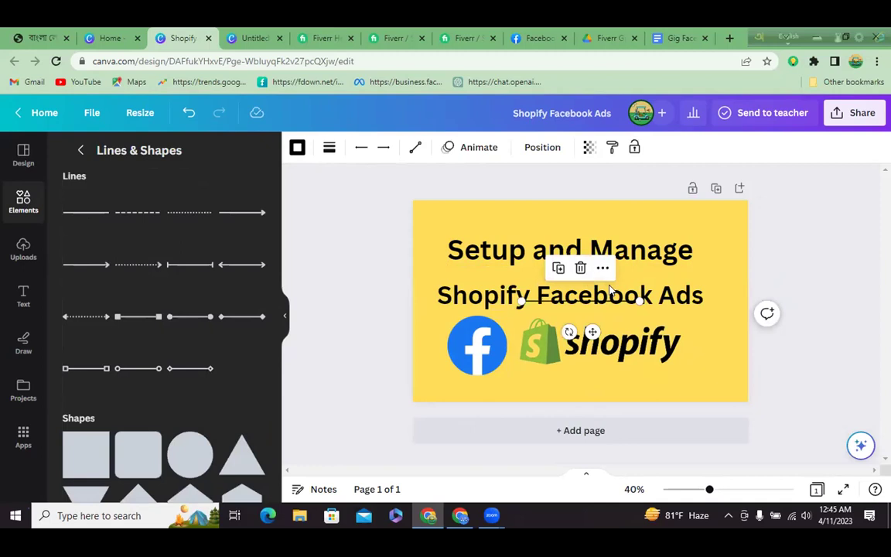
drag(589, 331, 572, 232)
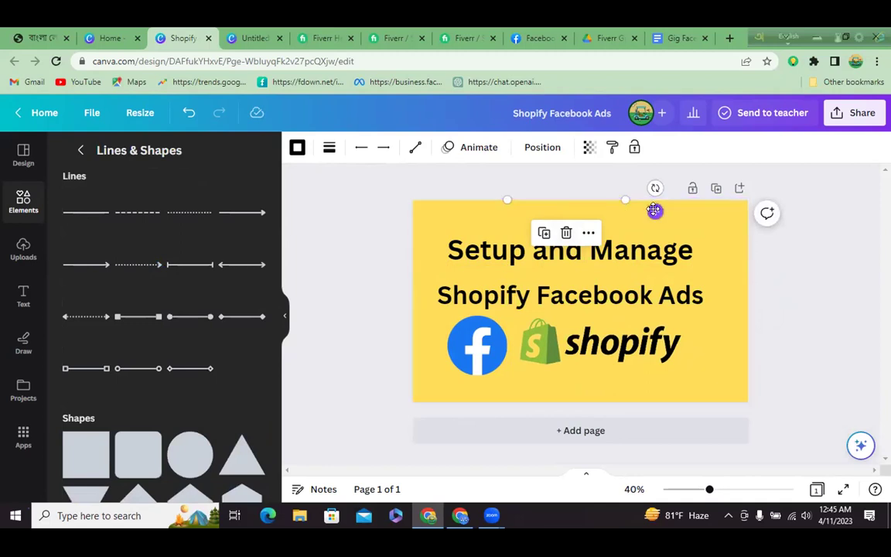
drag(655, 210, 654, 212)
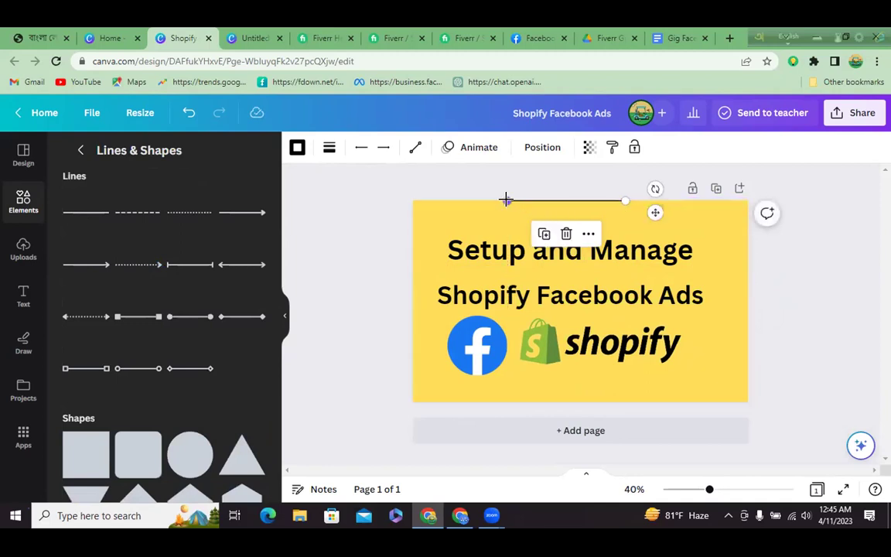
drag(446, 211, 413, 201)
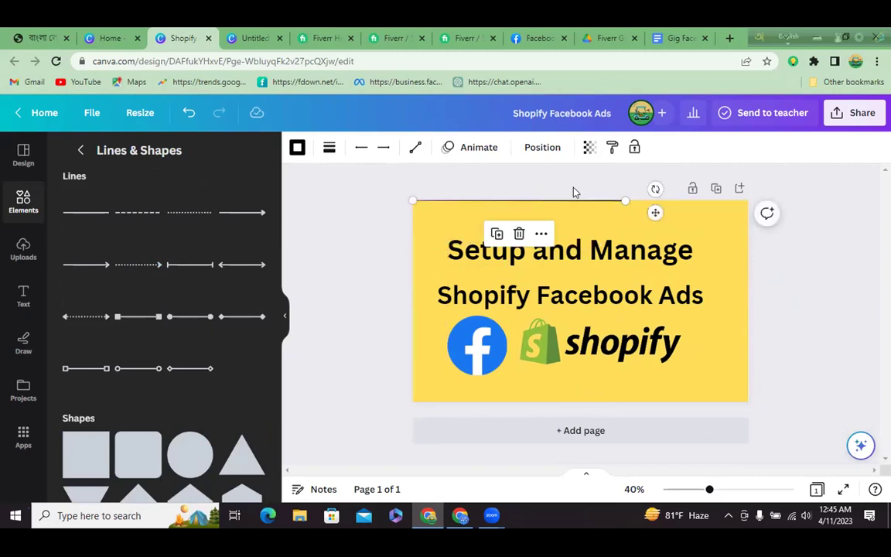
drag(630, 204, 748, 204)
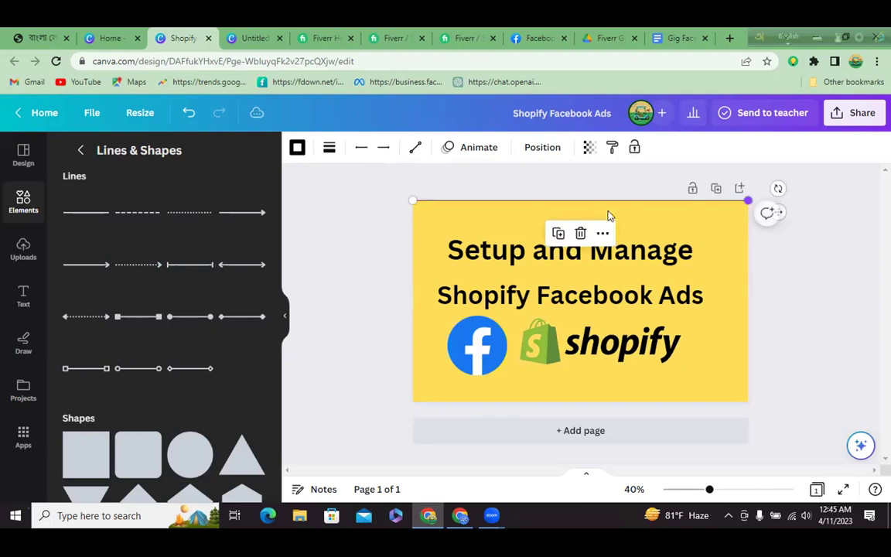
- Copy the line on the page's top edge, paste it, and align the copy along the bottom edge
click(573, 202)
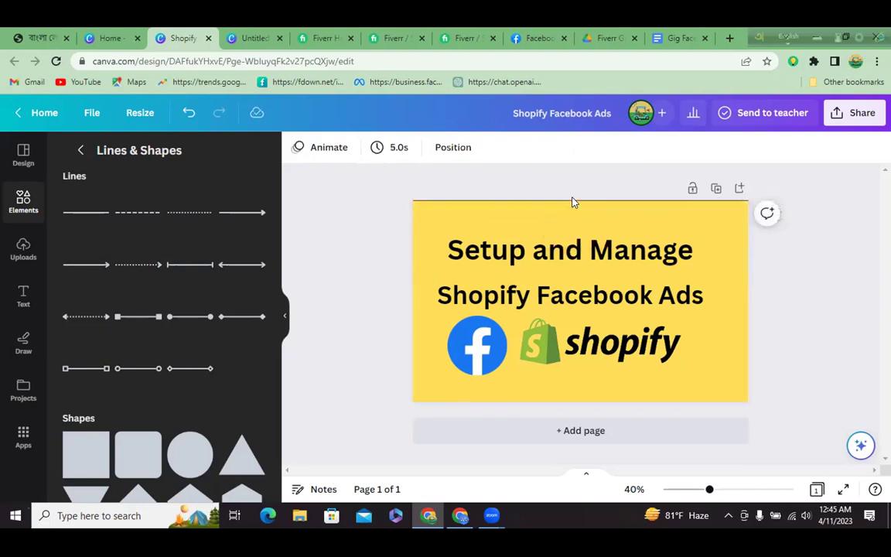
right_click(572, 202)
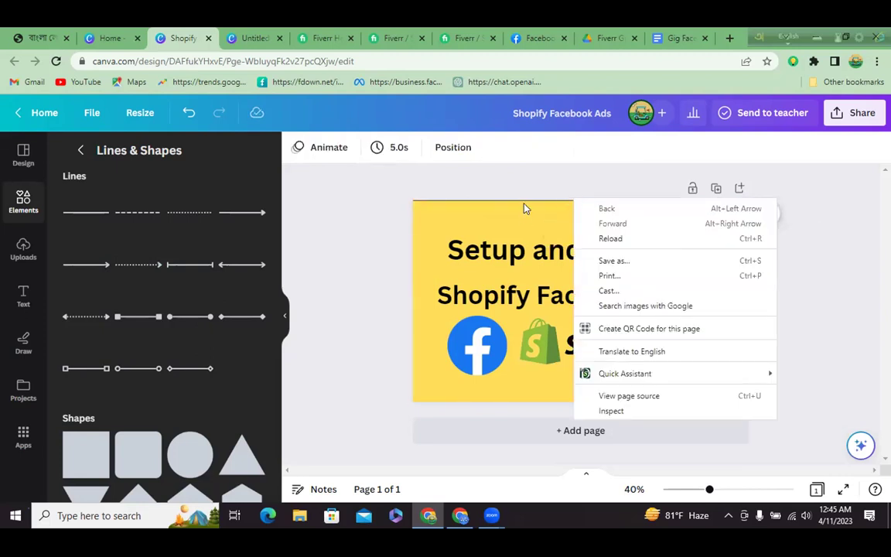
click(521, 203)
click(547, 203)
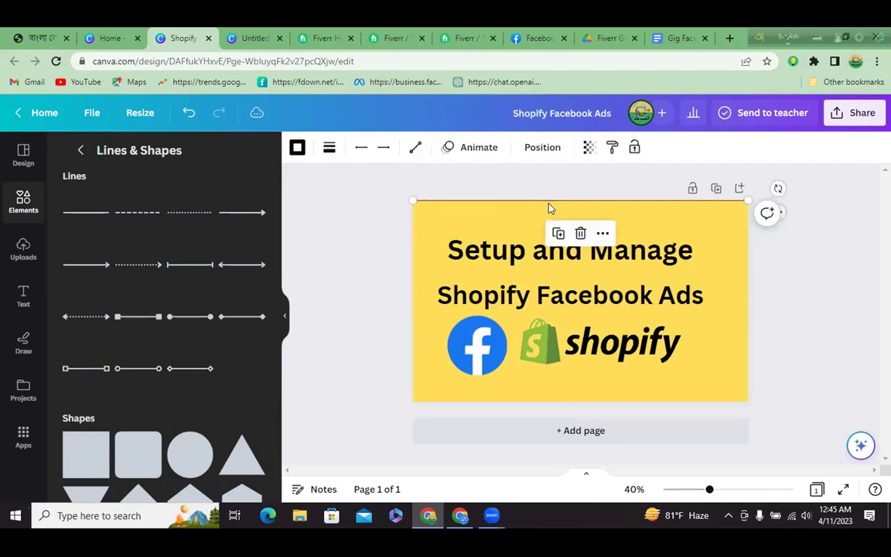
right_click(548, 208)
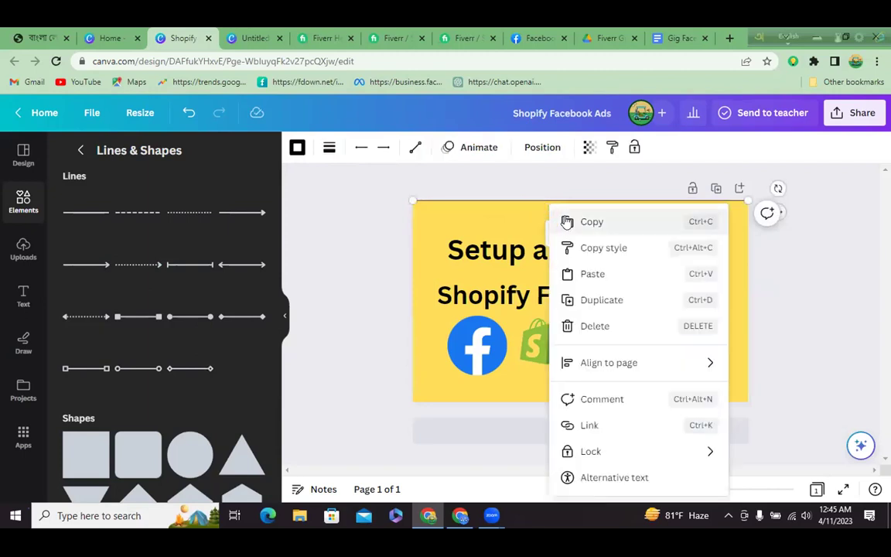
click(566, 222)
click(698, 236)
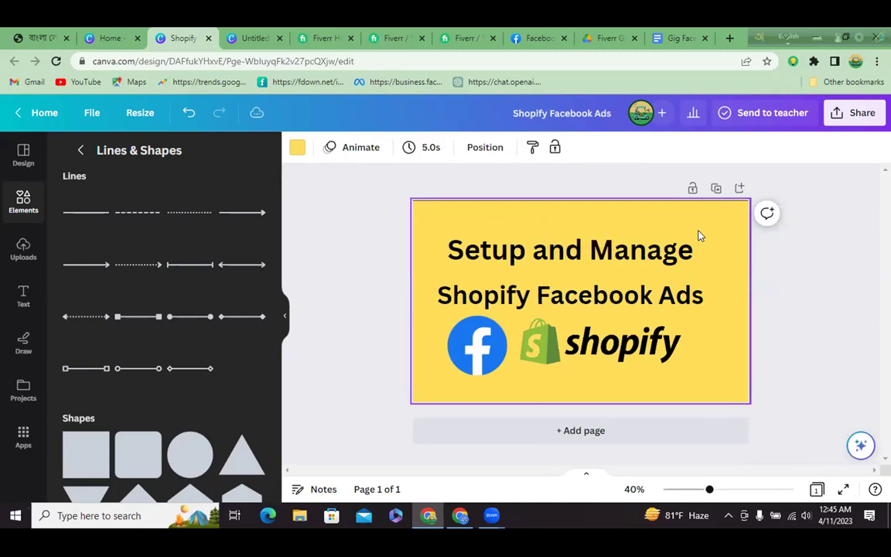
right_click(698, 236)
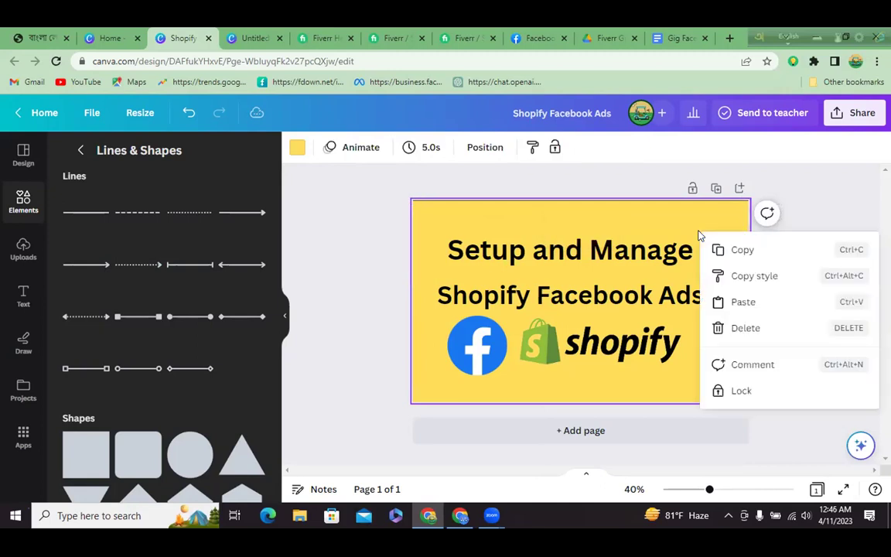
click(730, 302)
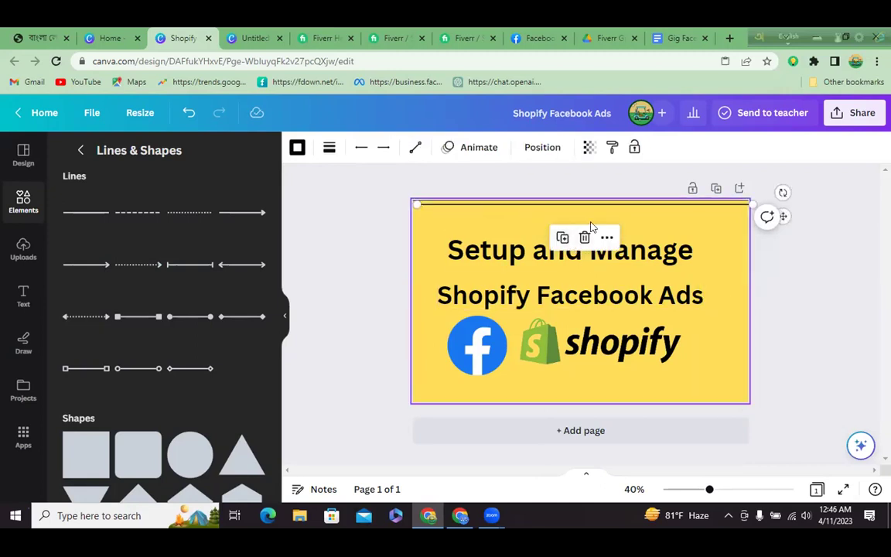
drag(782, 217, 772, 354)
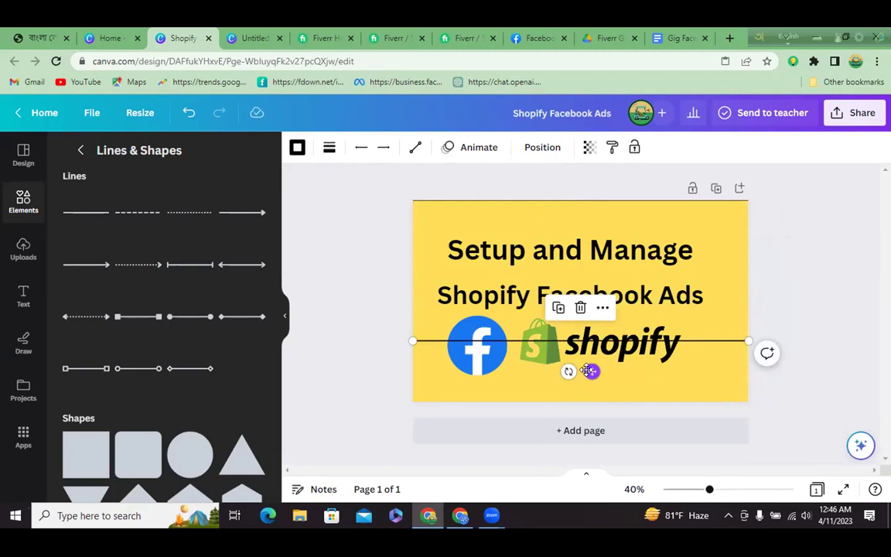
drag(591, 372, 592, 425)
- Paste another copy of the border line and move it down over the "Shopify Facebook Ads" heading
click(418, 258)
right_click(420, 259)
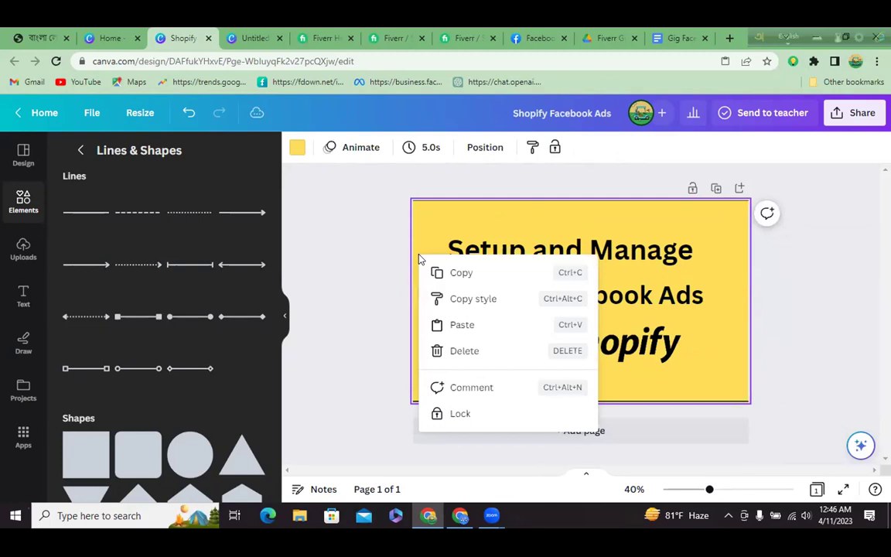
click(455, 325)
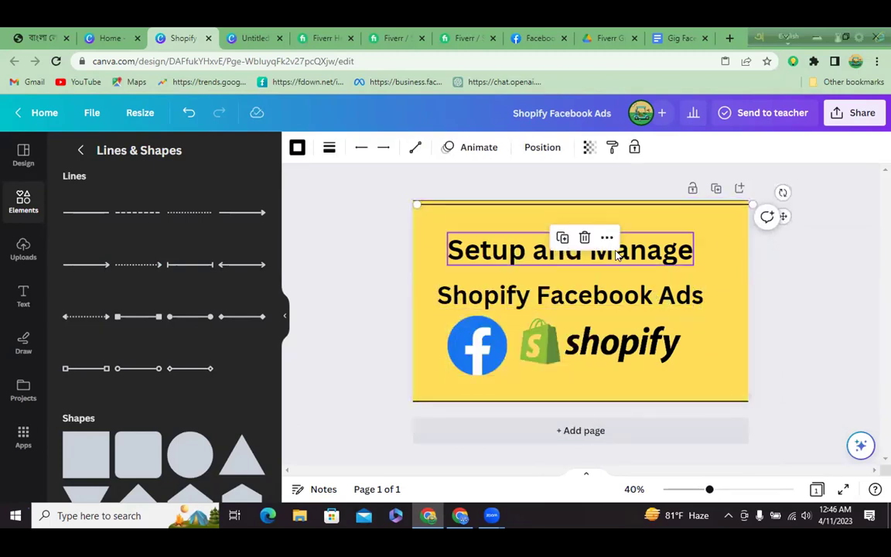
drag(781, 217, 720, 294)
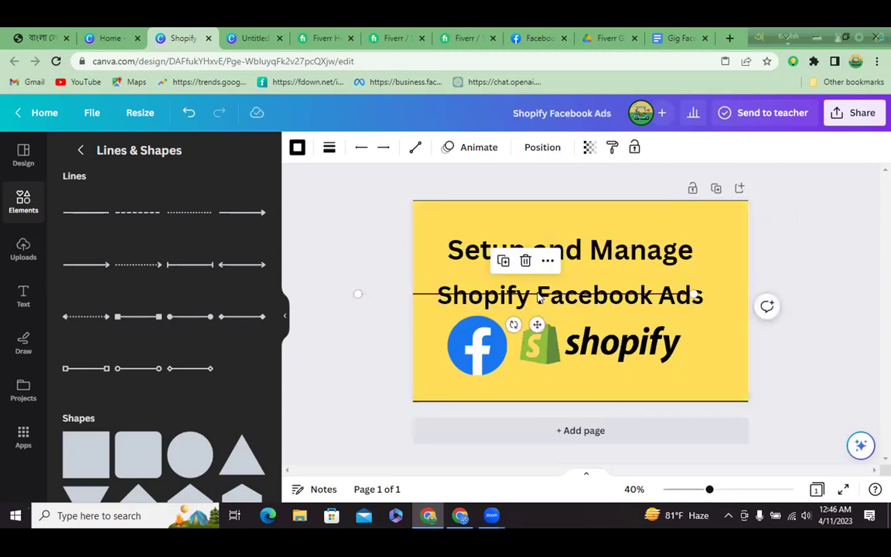
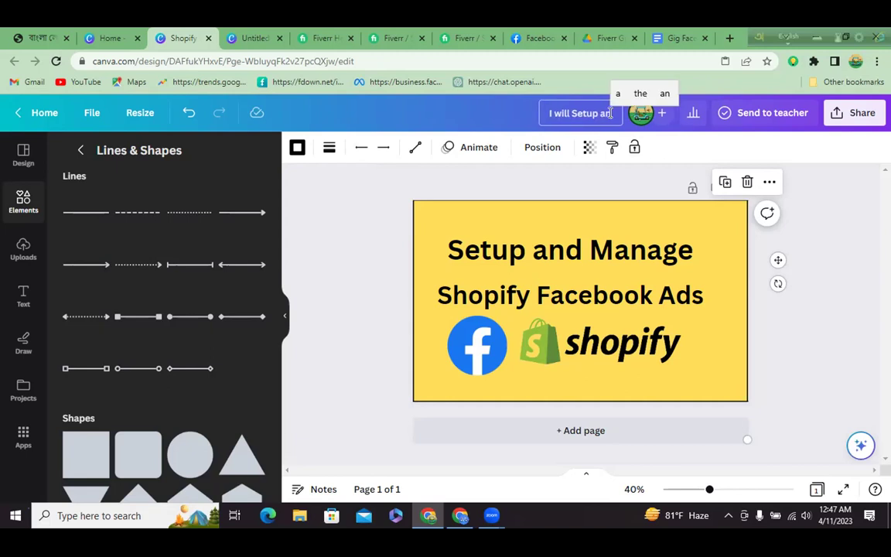
- Complete the design title as "I will Setup and Manage Shopify Facebook Ads for Your Business", with "Facebook" capitalised
text(Manage)
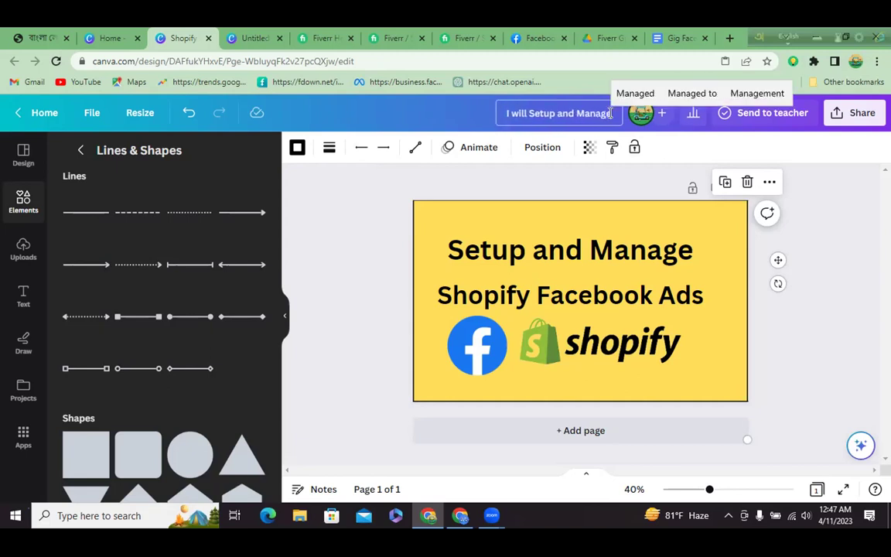
text( Shop)
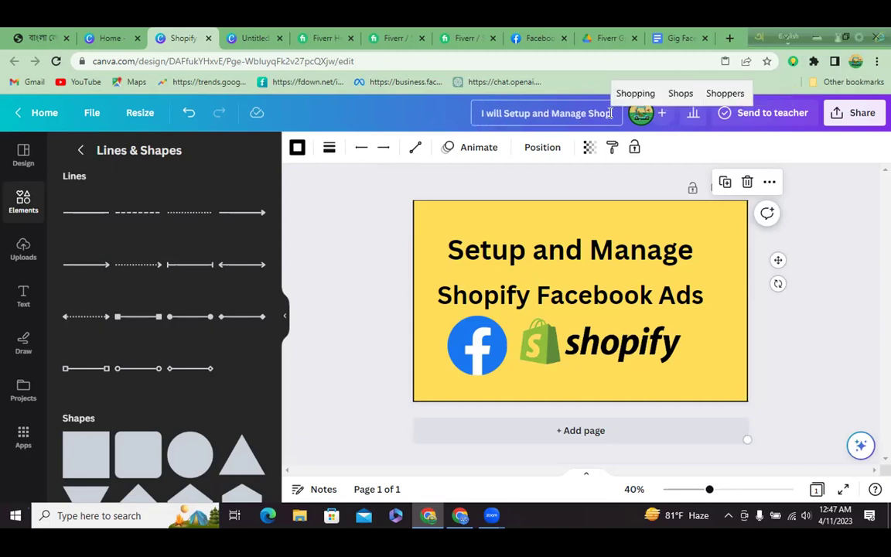
text(ify face)
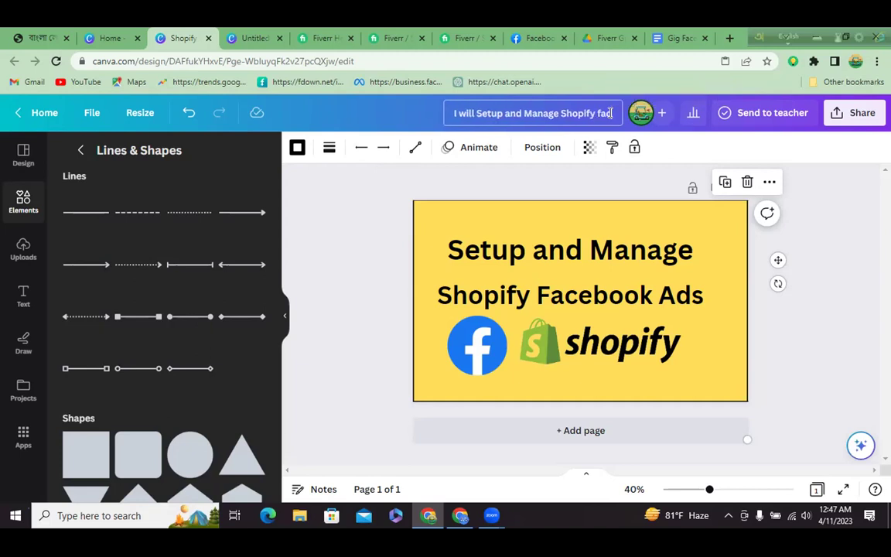
text(book)
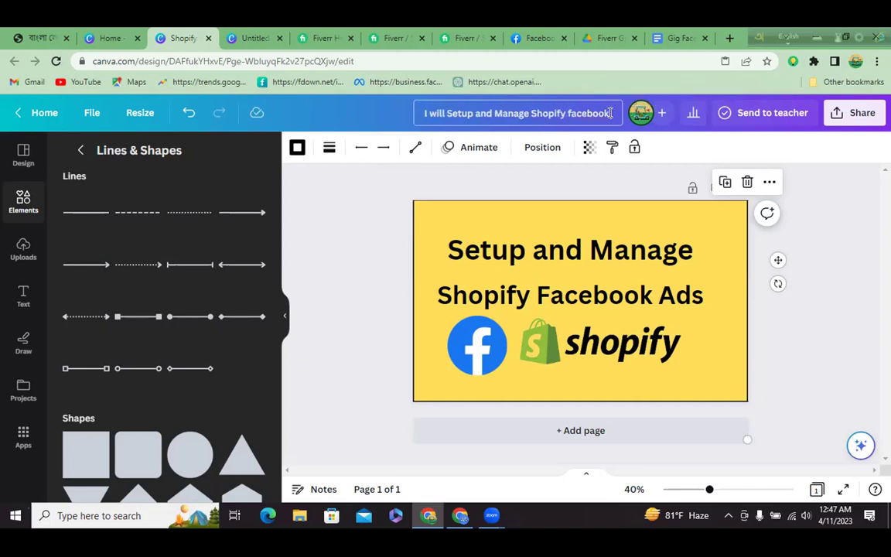
text( Ads)
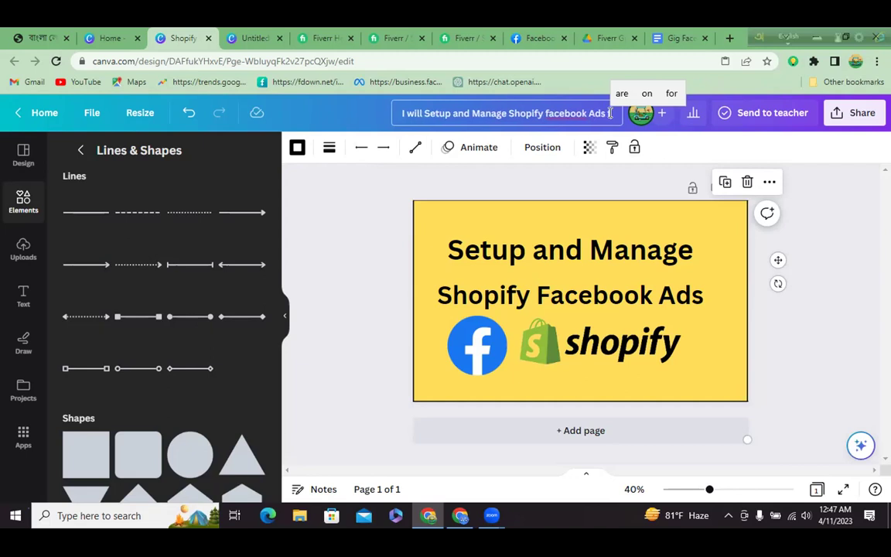
text( for You)
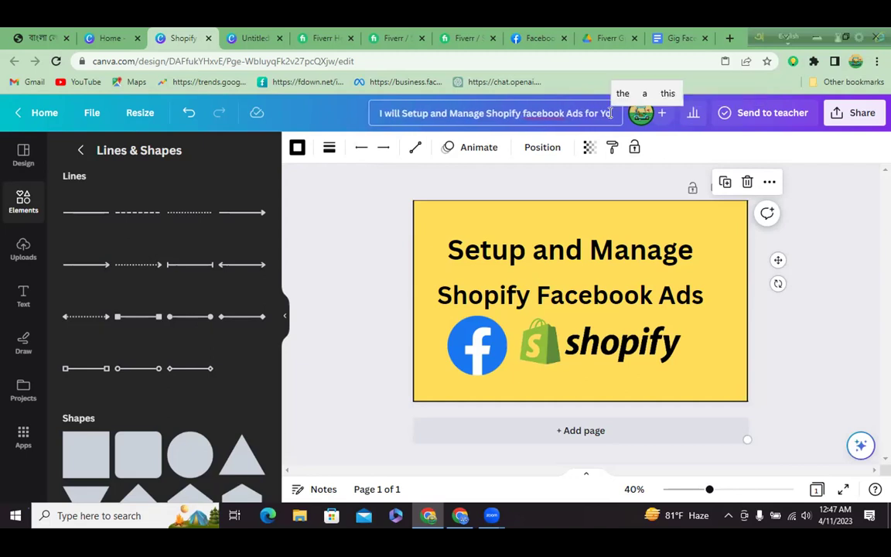
text(r Bu)
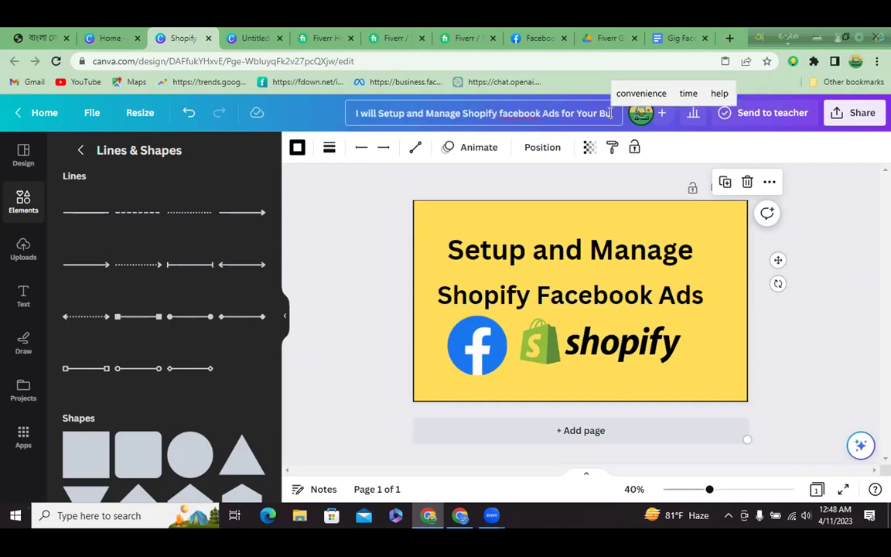
text(siness)
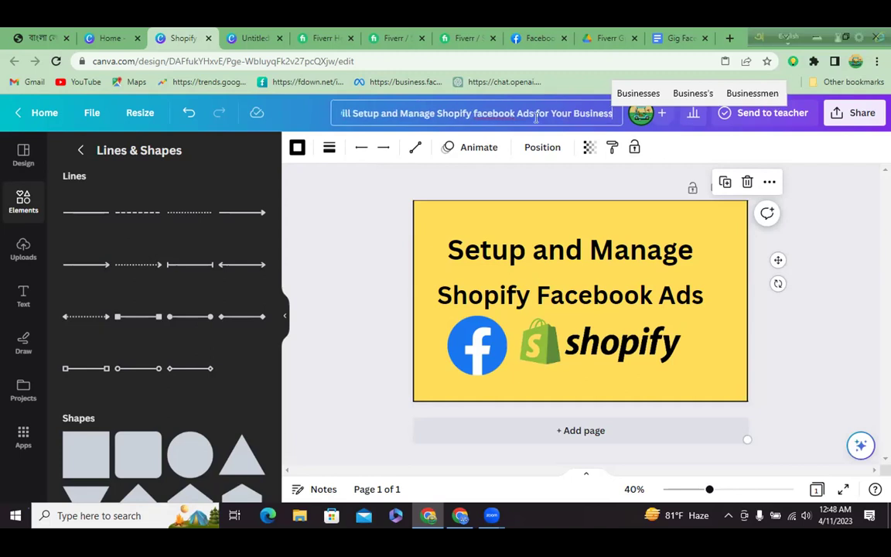
click(476, 114)
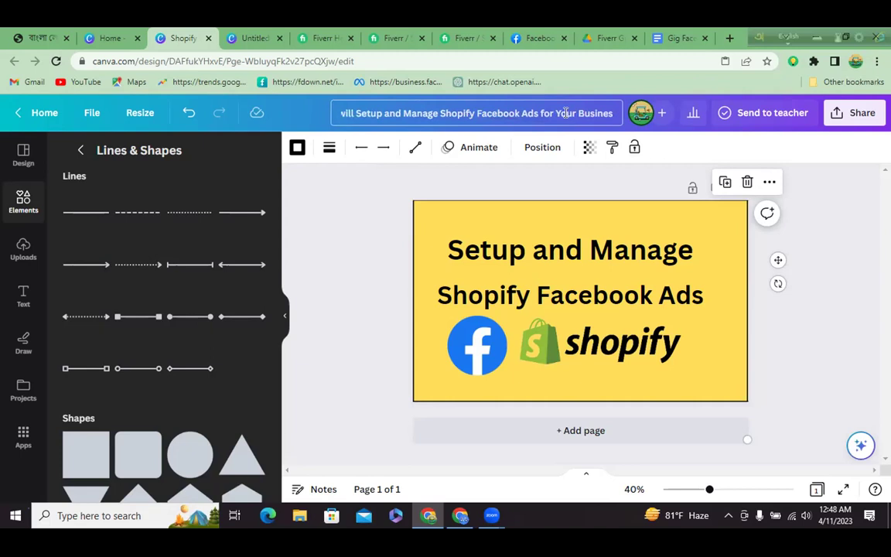
click(833, 201)
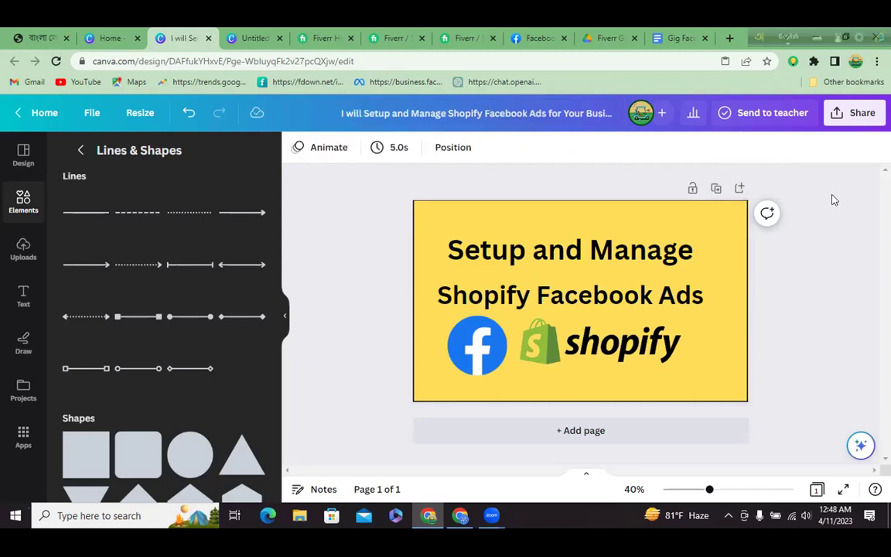
- Set the design's download options to JPG file type with quality 100
click(849, 116)
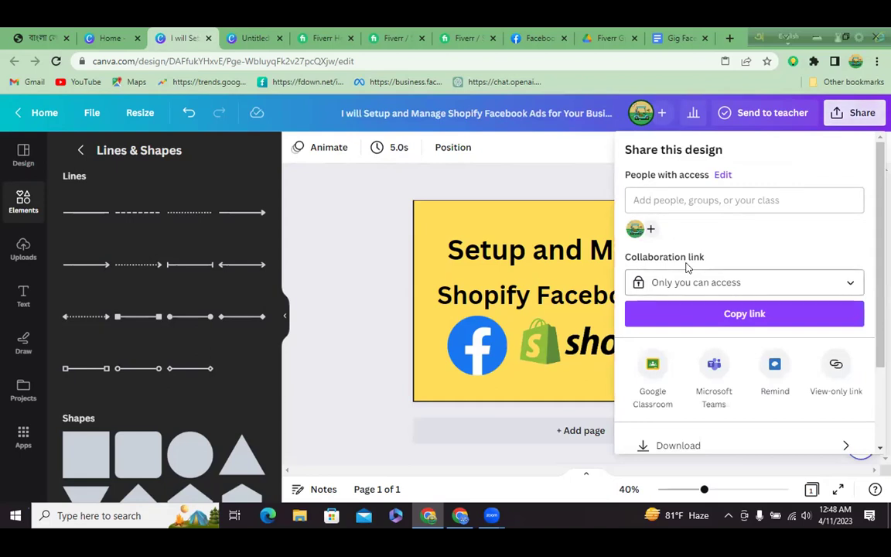
click(712, 443)
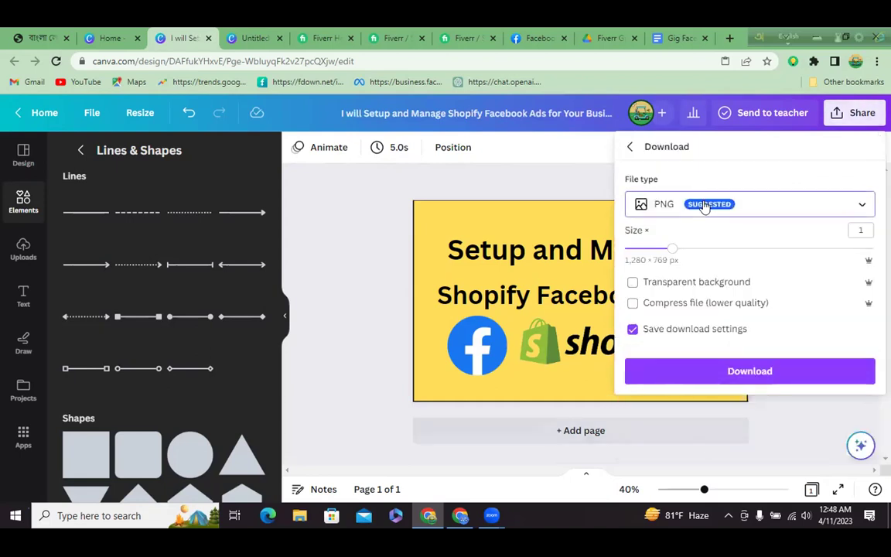
click(642, 203)
click(665, 123)
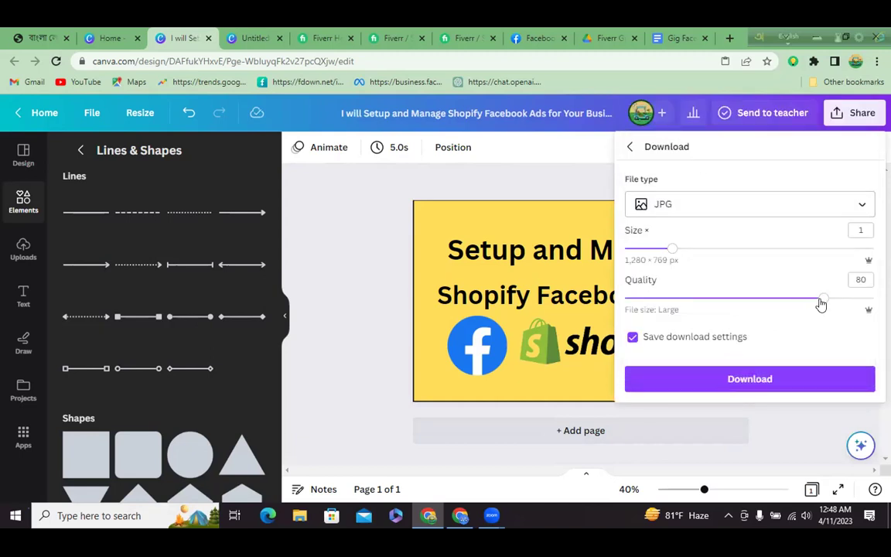
drag(824, 298, 874, 298)
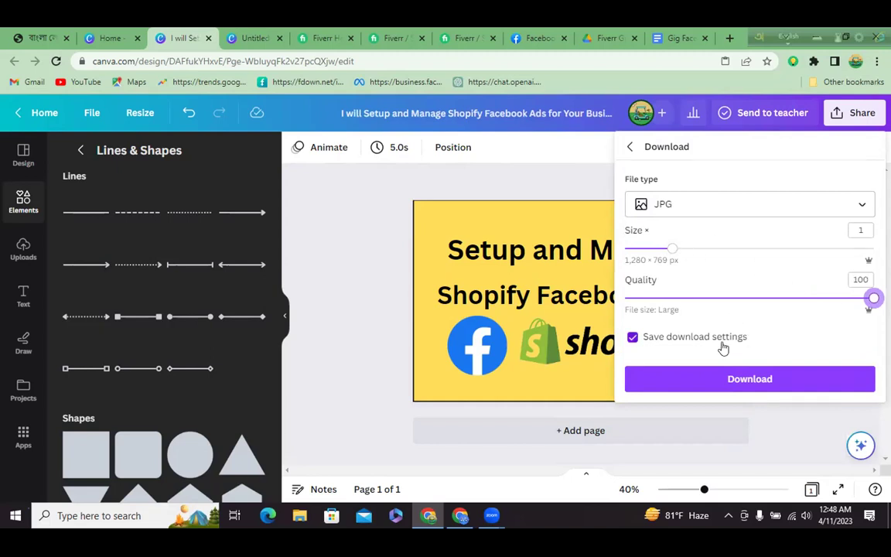
- Download the finished gig image as a JPG and show the file in its folder
click(747, 379)
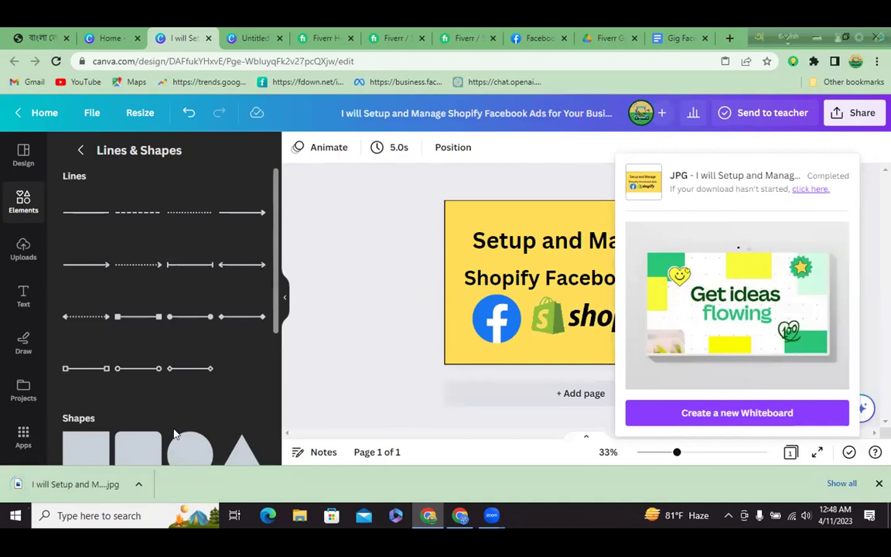
click(138, 482)
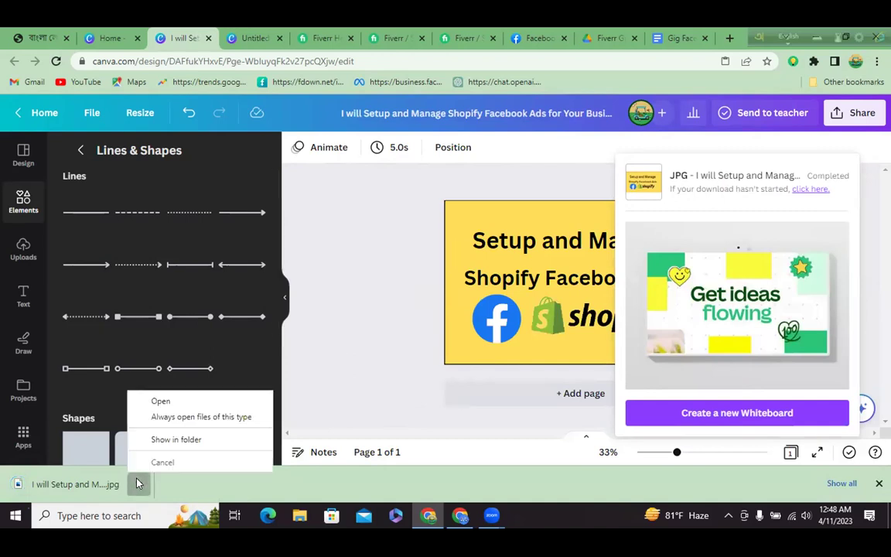
click(164, 446)
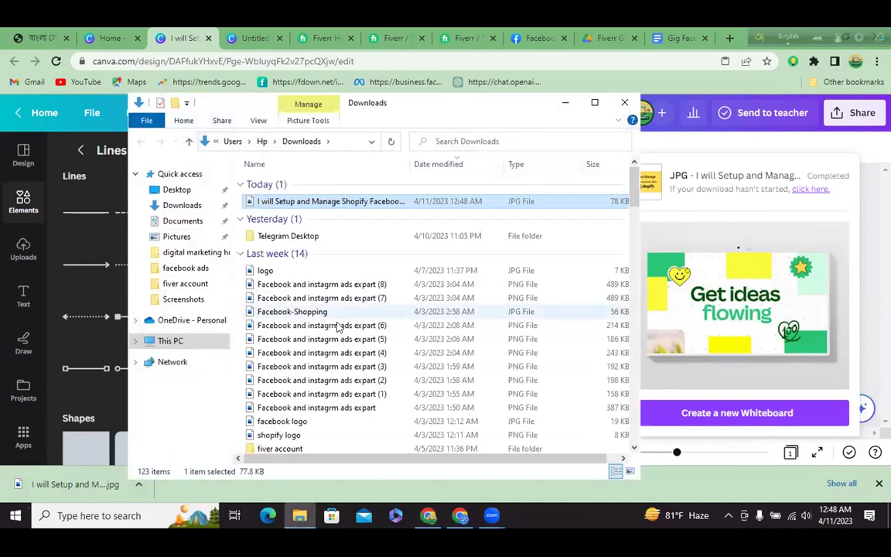
- Open the detailed file properties of the downloaded "I will Setup and Manage Shopify Facebook Ads" JPG
double_click(329, 200)
right_click(328, 198)
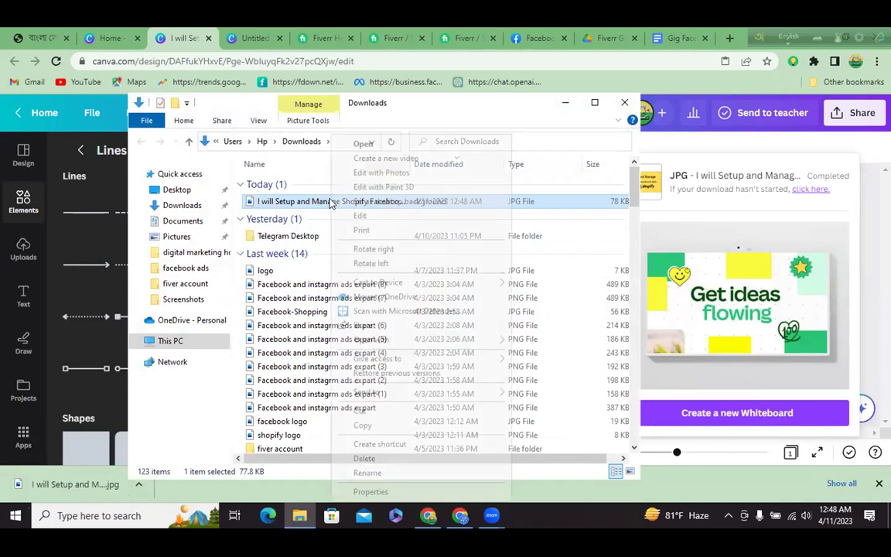
click(381, 491)
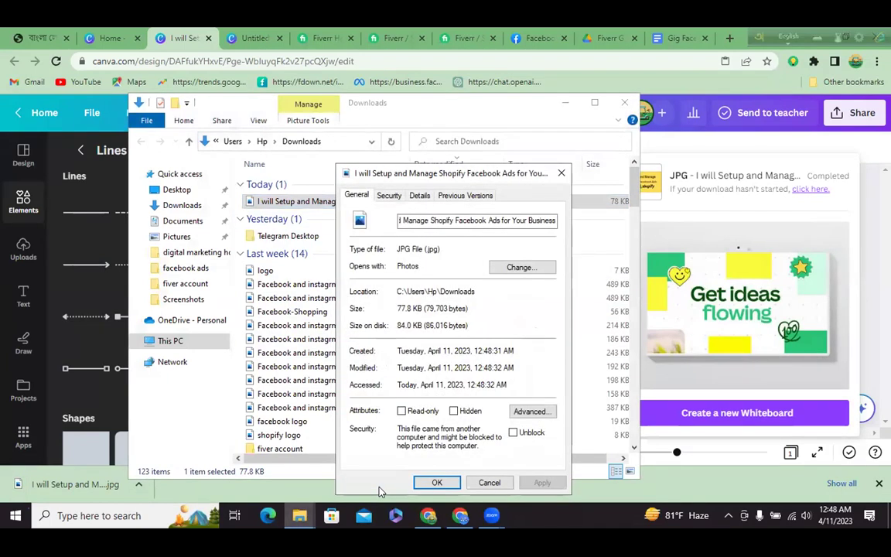
click(417, 198)
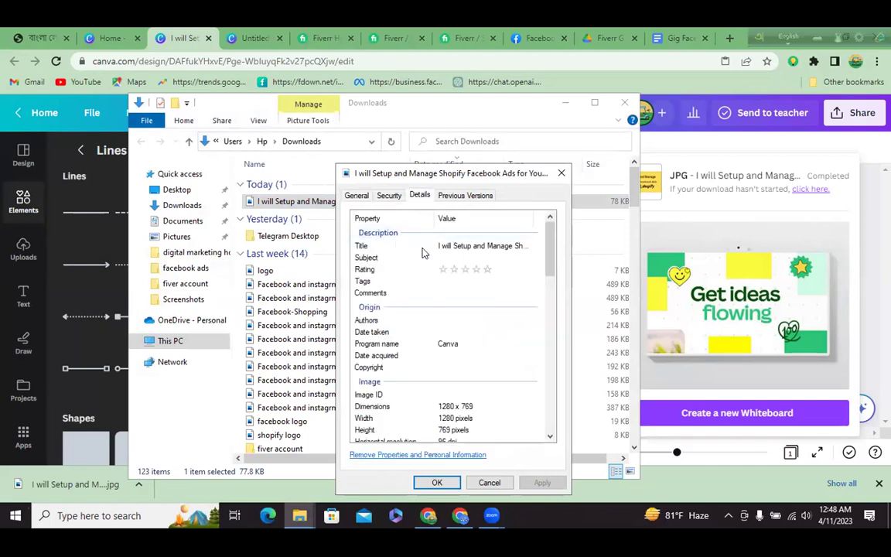
- Copy the JPG's Title text into its Subject property and set the rating to five stars
click(471, 245)
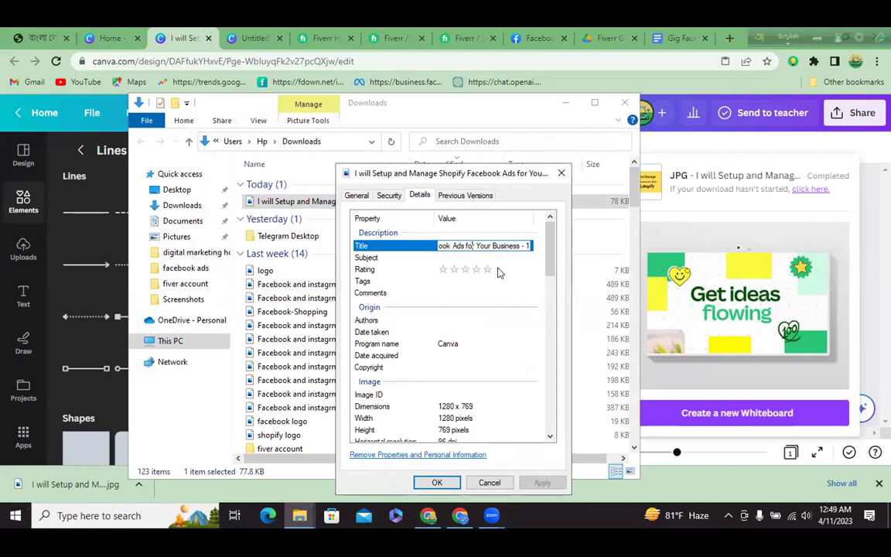
key(ctrl+a)
key(ctrl+c)
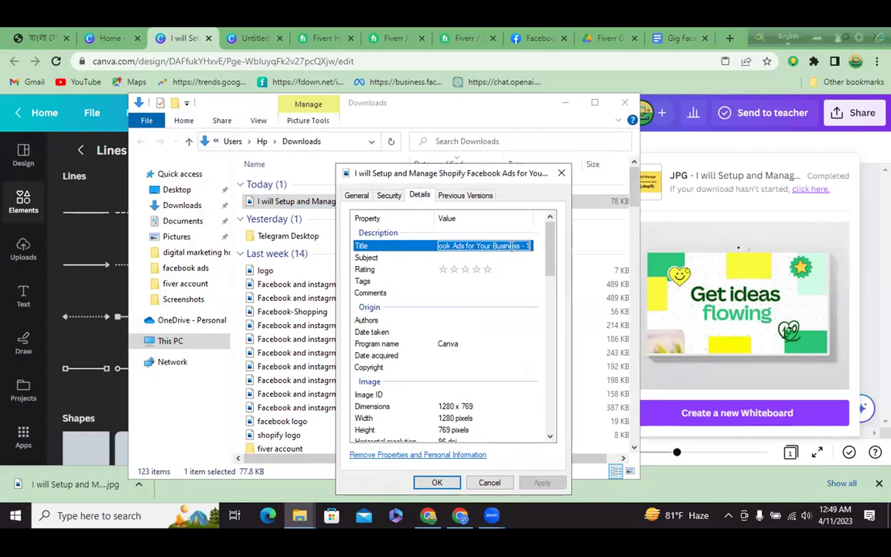
click(452, 246)
click(444, 257)
key(ctrl+v)
text(- 1)
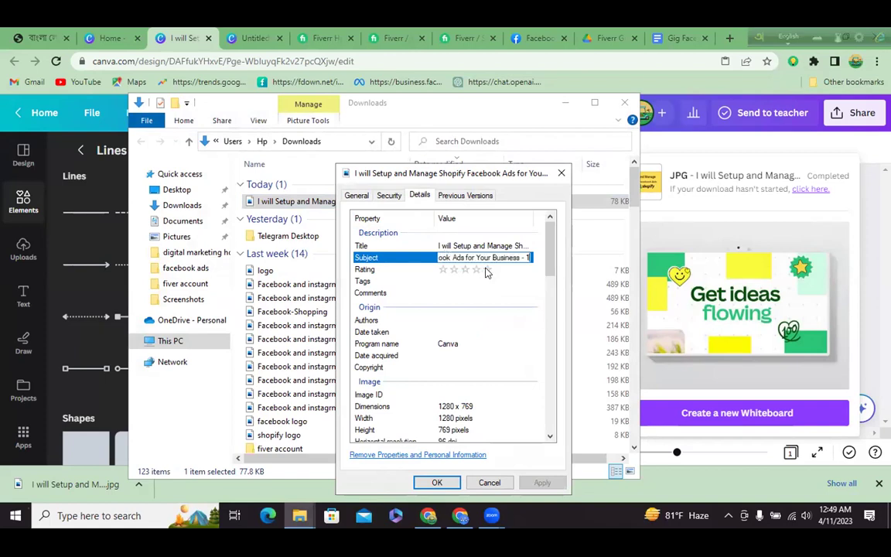
click(486, 270)
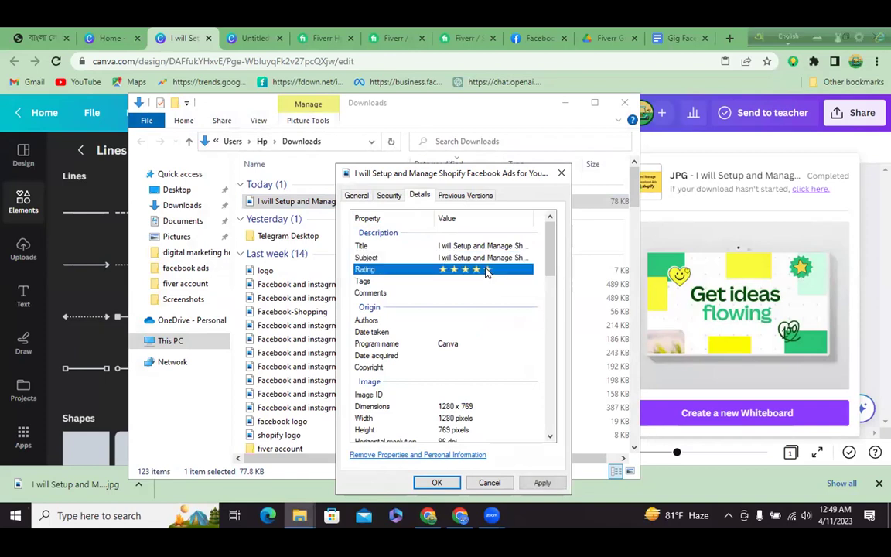
- Enter the JPG's tags as "Shopify Facebook Ads; Shopify Ads; Facebook Advertising; Facebook Ads; Facebook Marketing"
click(465, 281)
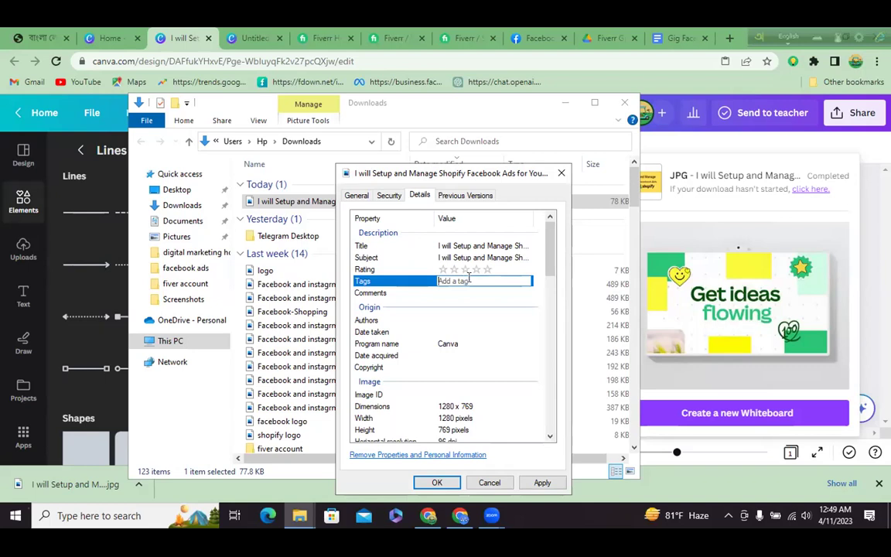
text(Shopify facebook Ads)
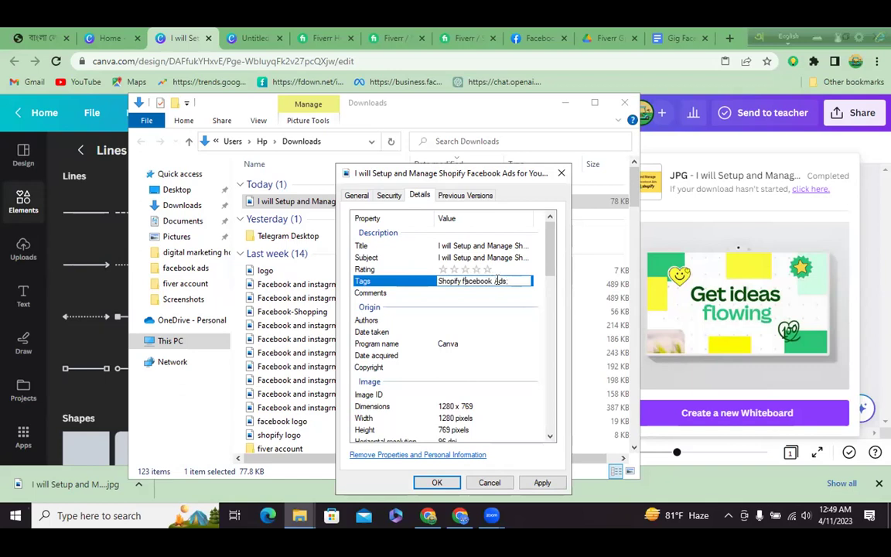
text(F)
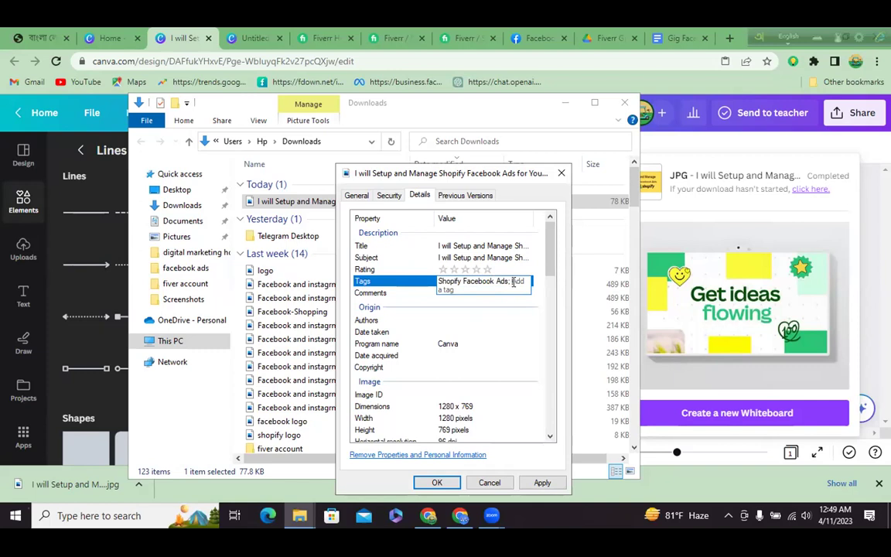
text(Shopify)
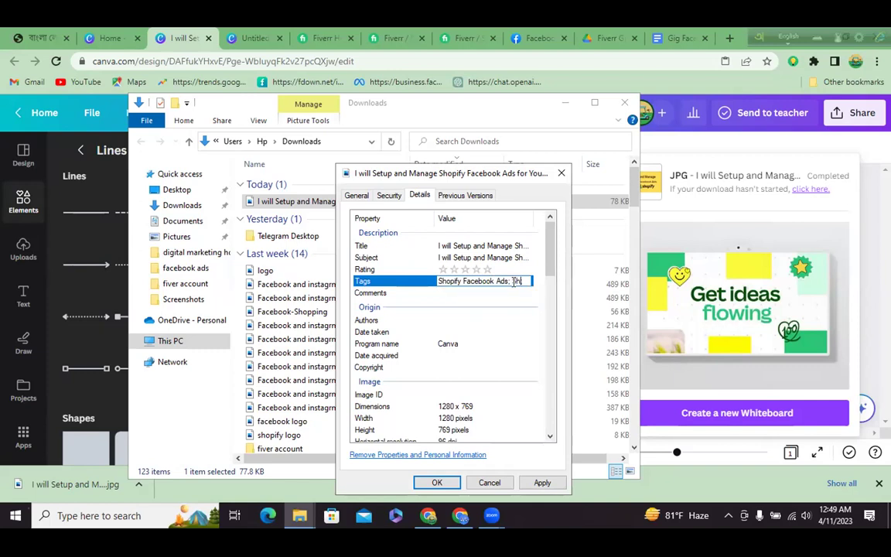
text( Ads)
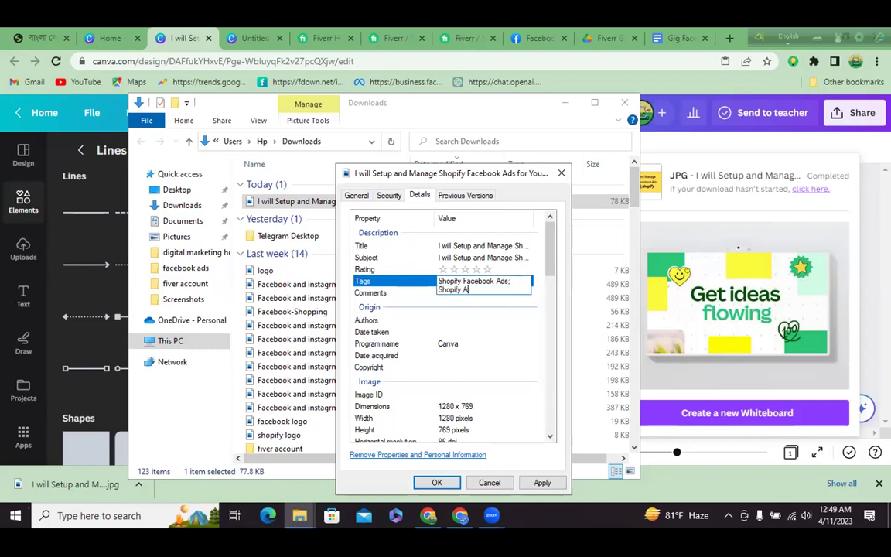
text(; Facebook Adver)
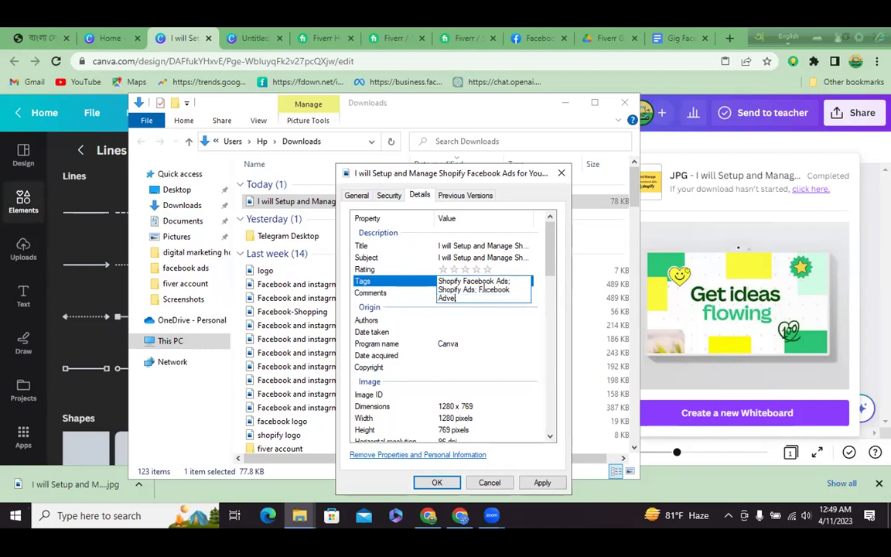
text(tising; Facebook Ads)
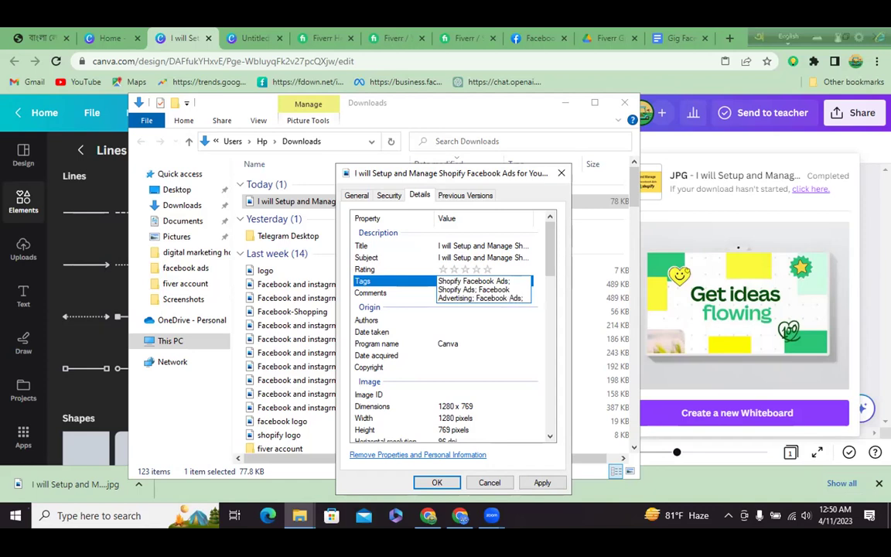
text(; )
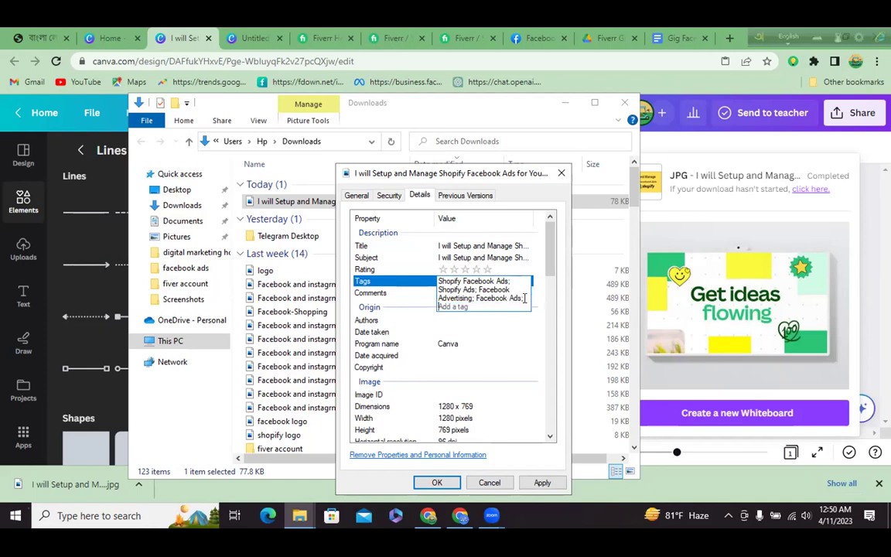
text(Facebook Marketing)
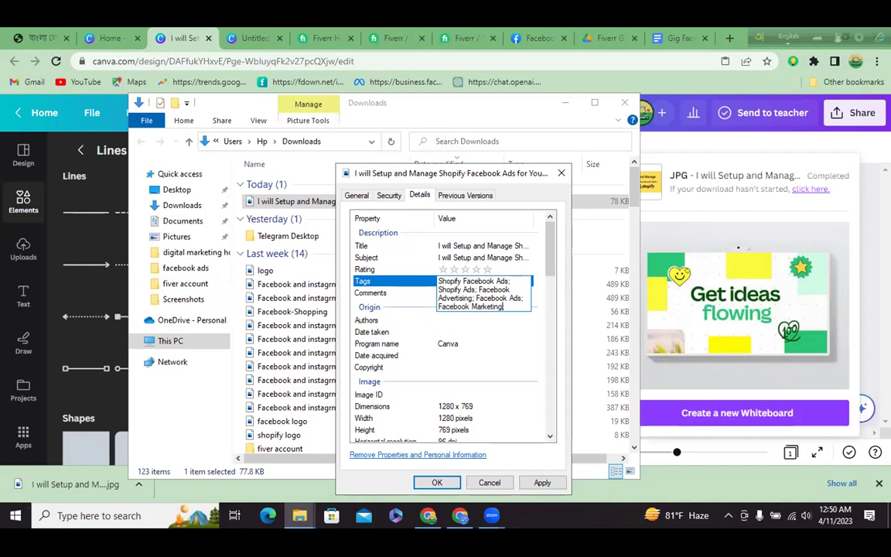
- Switch to the Fiverr gig editor and check the positive keywords in the gig's Overview against the file tags
click(460, 515)
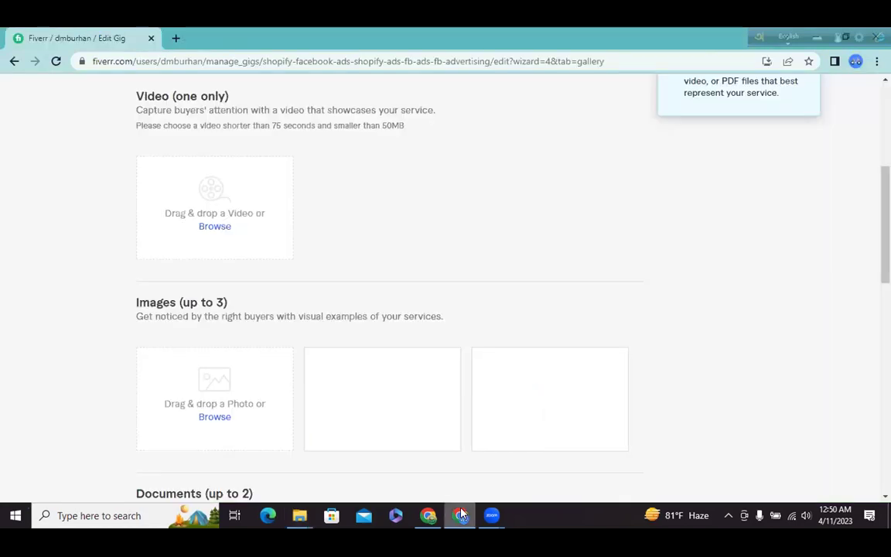
scroll(350, 296, up, 4)
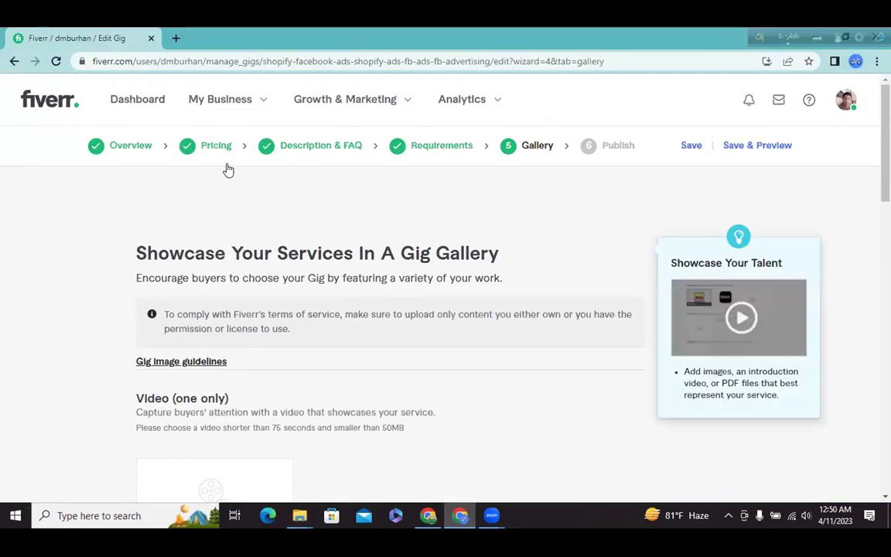
click(129, 148)
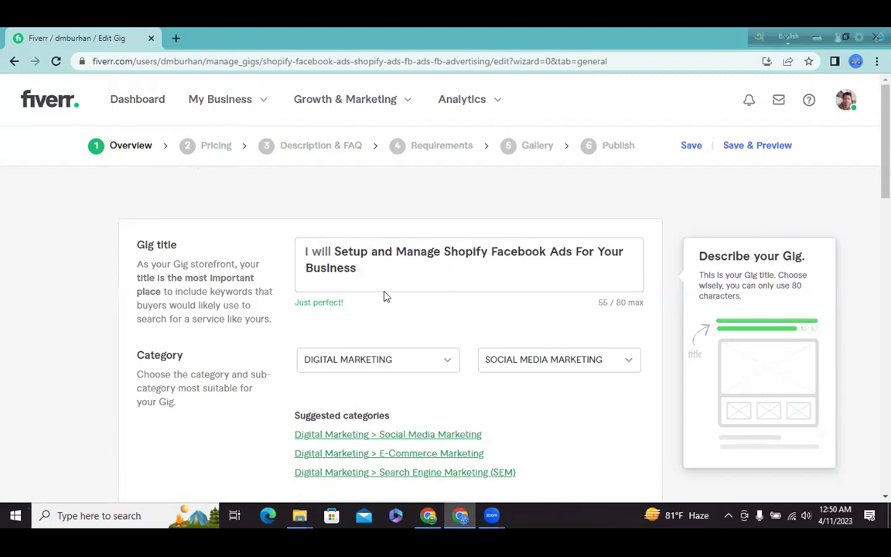
scroll(384, 293, down, 8)
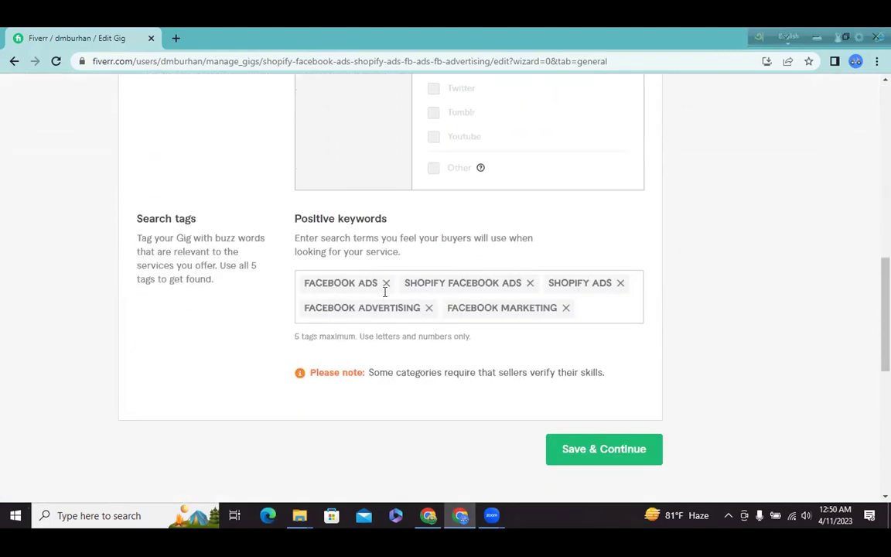
mouse_move(380, 331)
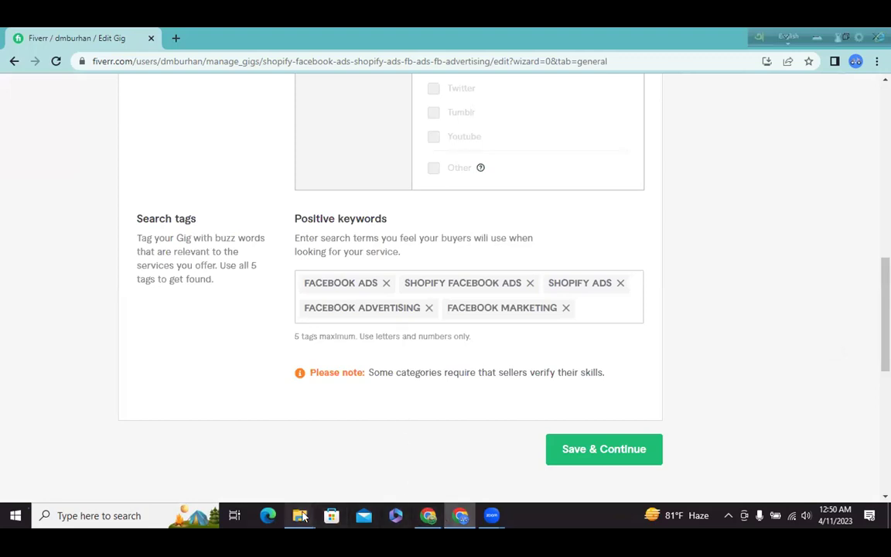
mouse_move(302, 516)
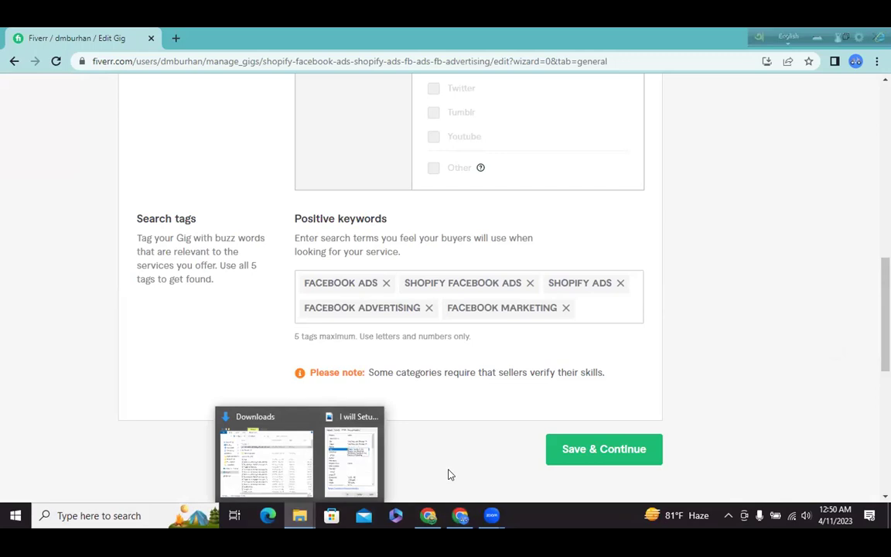
- Save the gig's Overview and continue to the Images section of its Gallery
scroll(441, 453, up, 10)
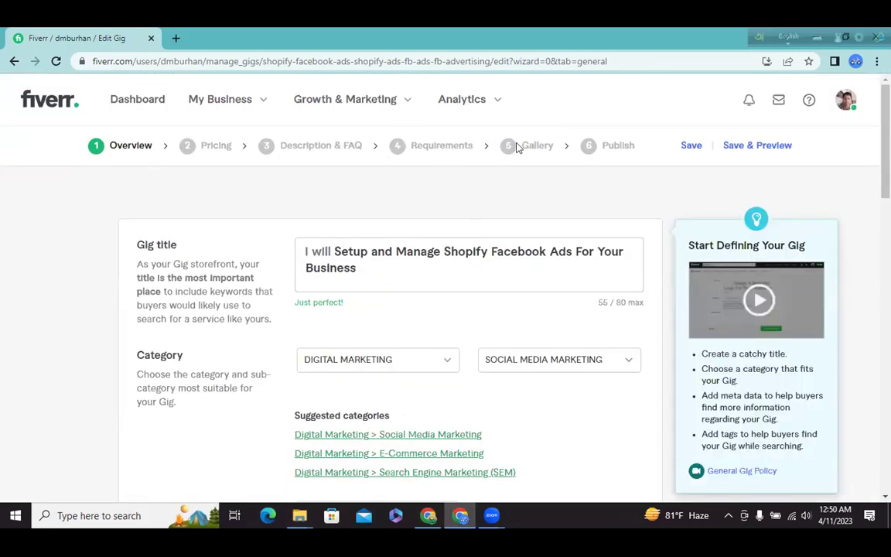
scroll(468, 264, down, 15)
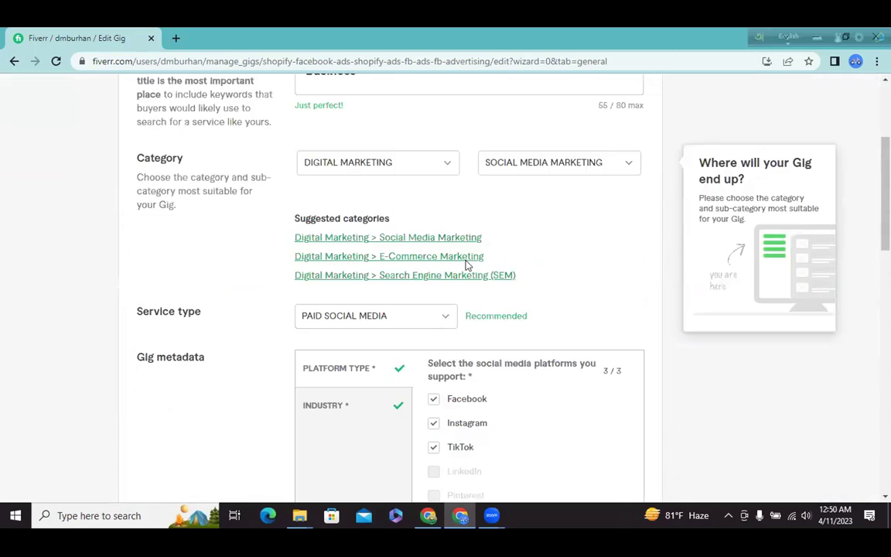
click(581, 193)
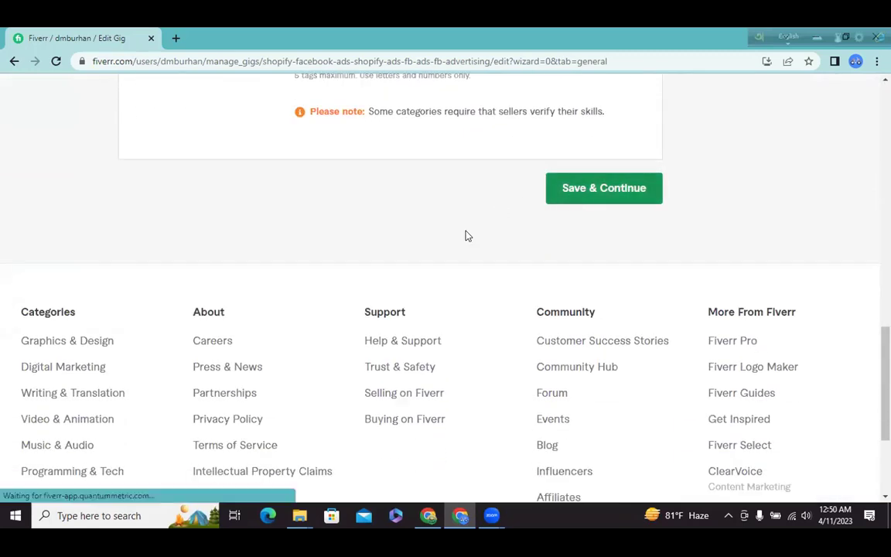
scroll(414, 276, up, 6)
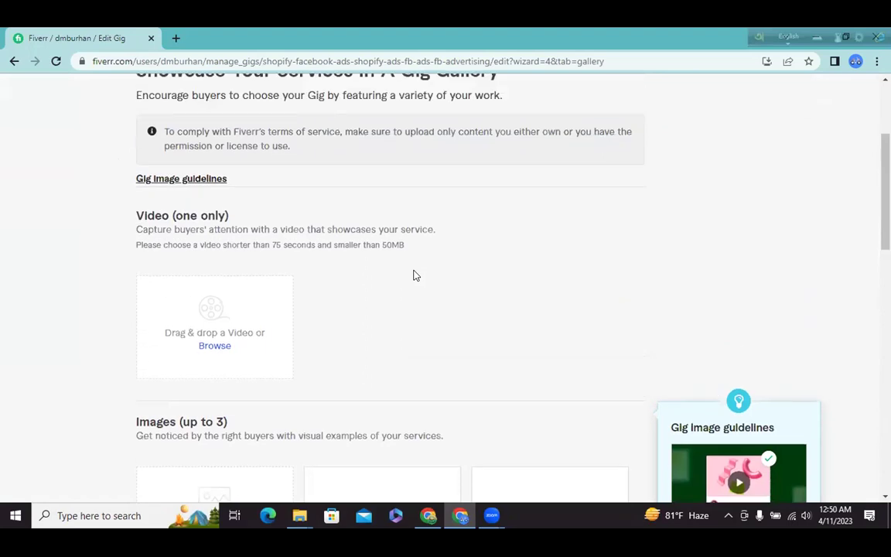
scroll(414, 277, down, 5)
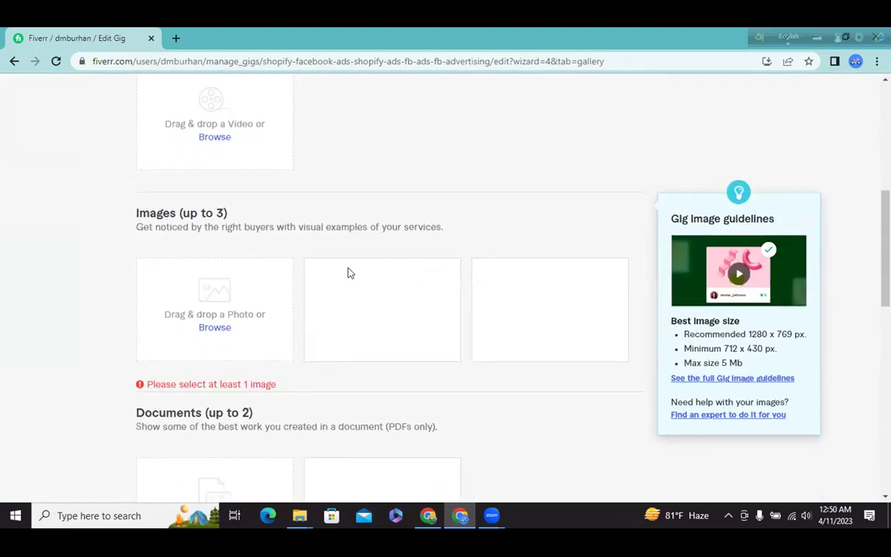
- Switch back to the JPG's file properties and copy all its tags into the Comments property
click(427, 515)
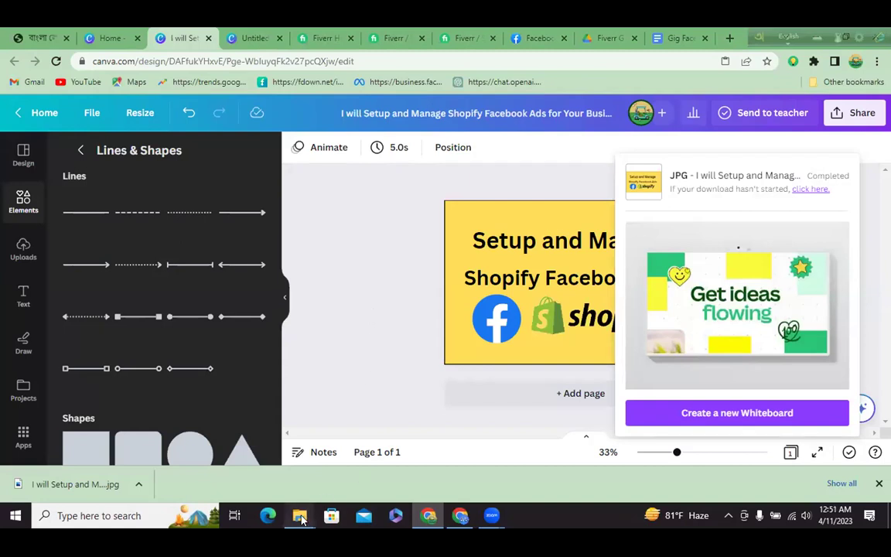
click(337, 463)
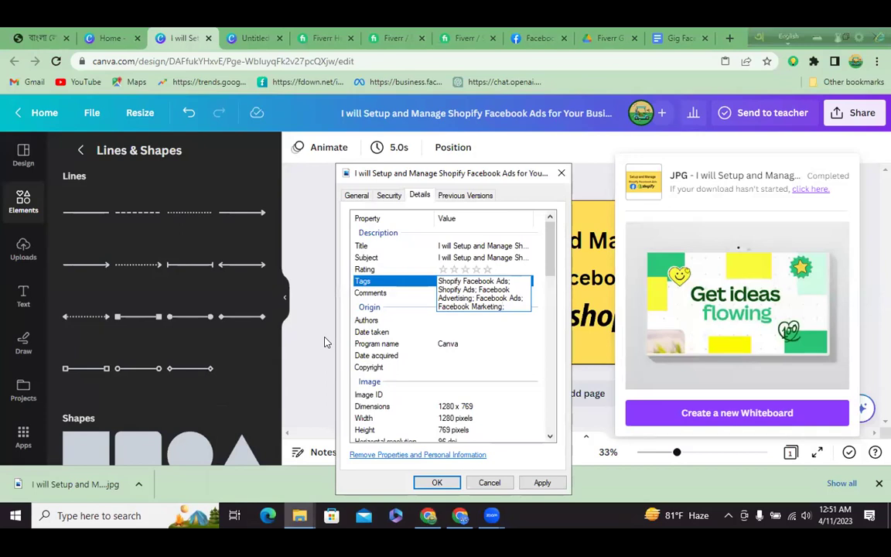
click(372, 294)
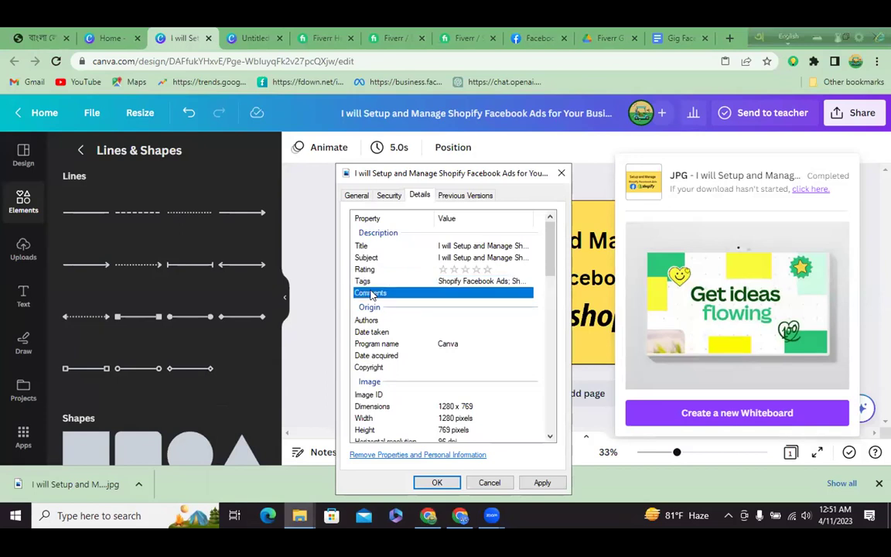
click(489, 280)
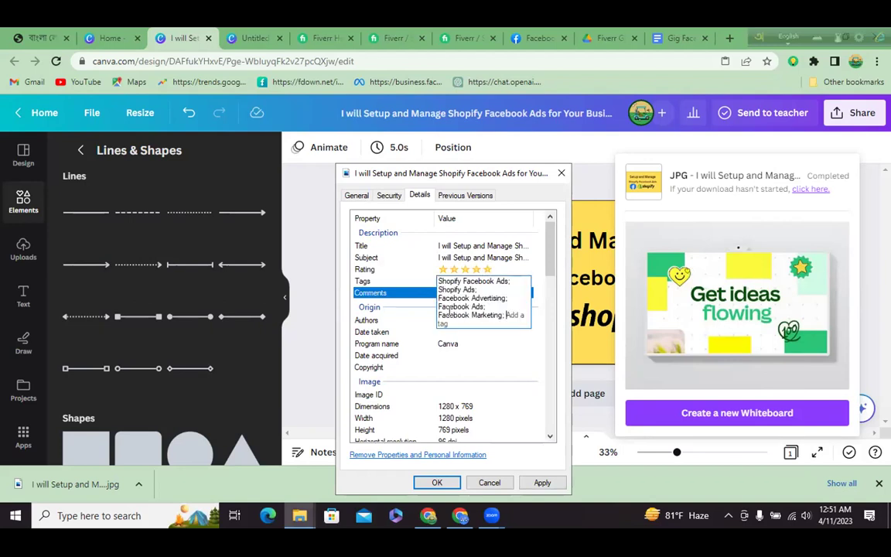
click(503, 315)
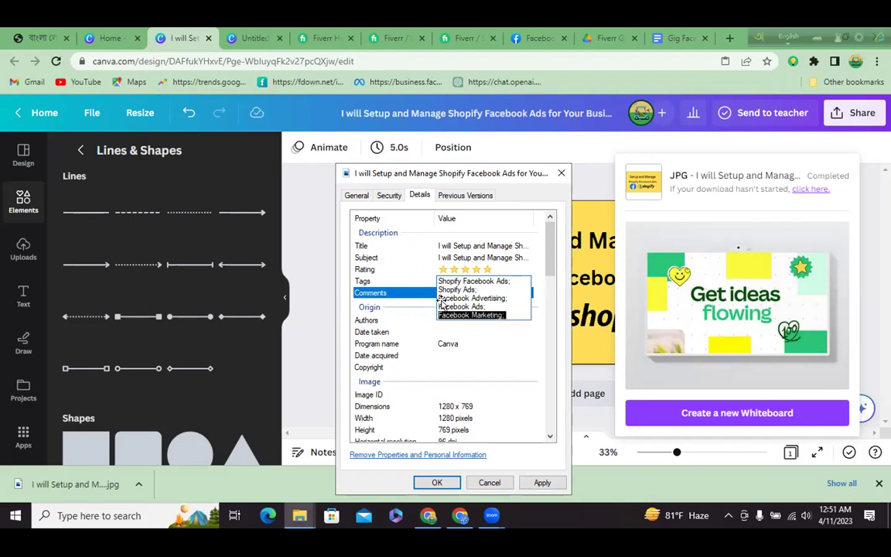
click(490, 330)
click(468, 291)
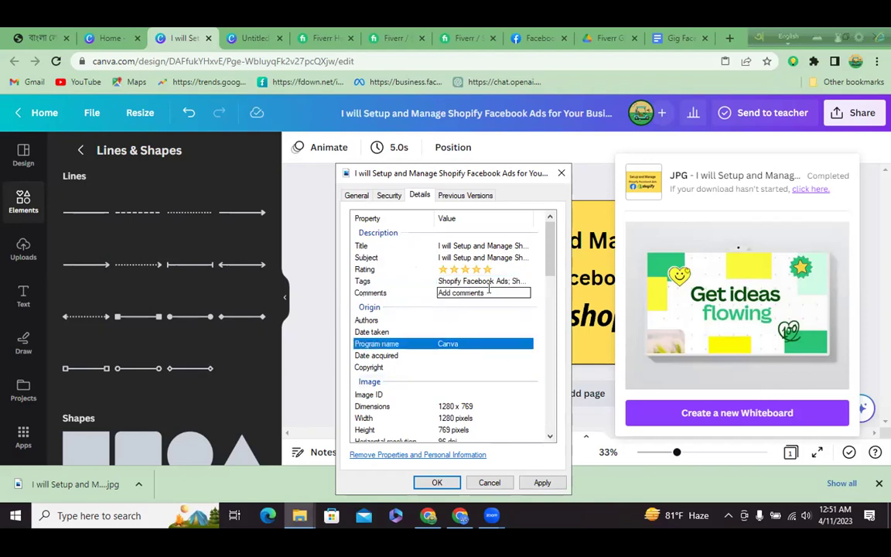
click(486, 281)
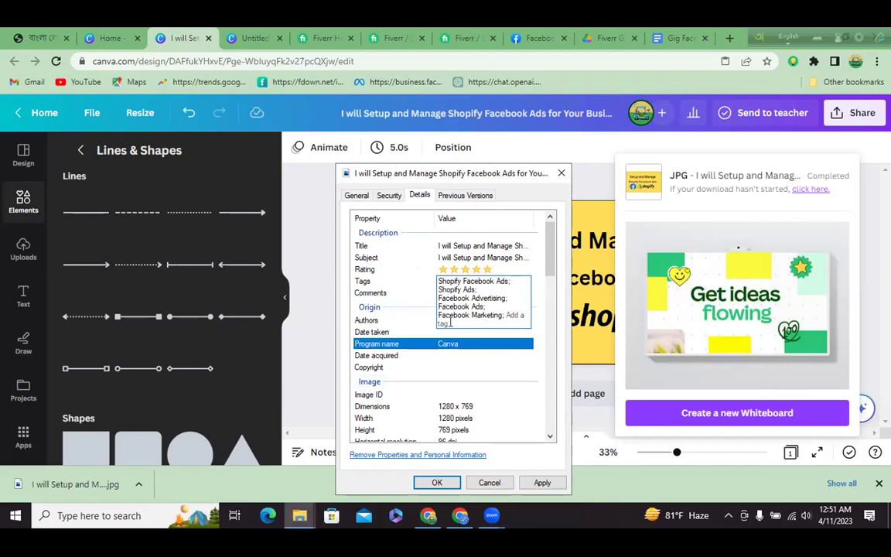
key(ctrl+a)
key(ctrl+c)
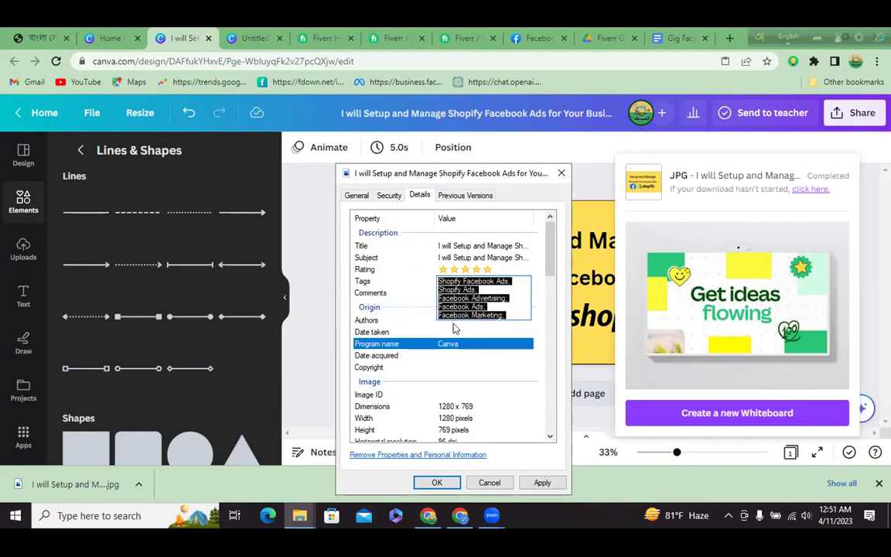
click(410, 319)
click(441, 291)
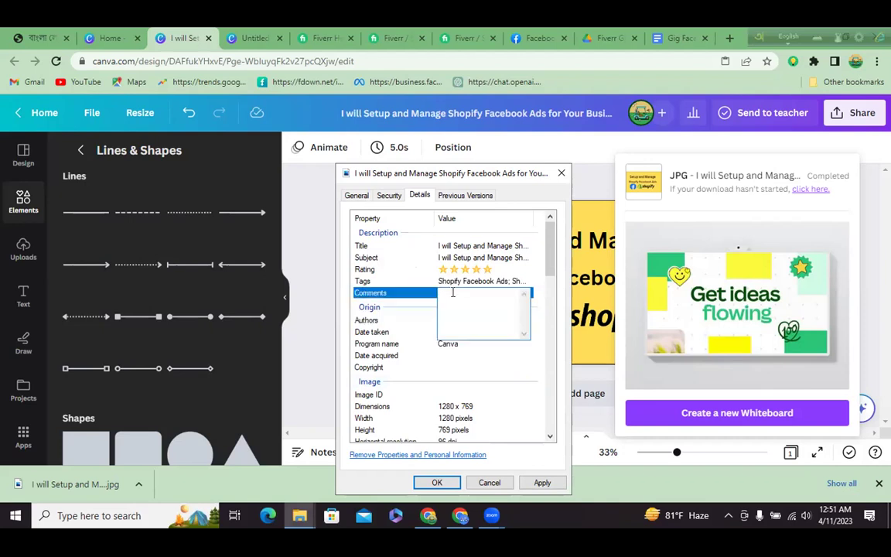
key(ctrl+v)
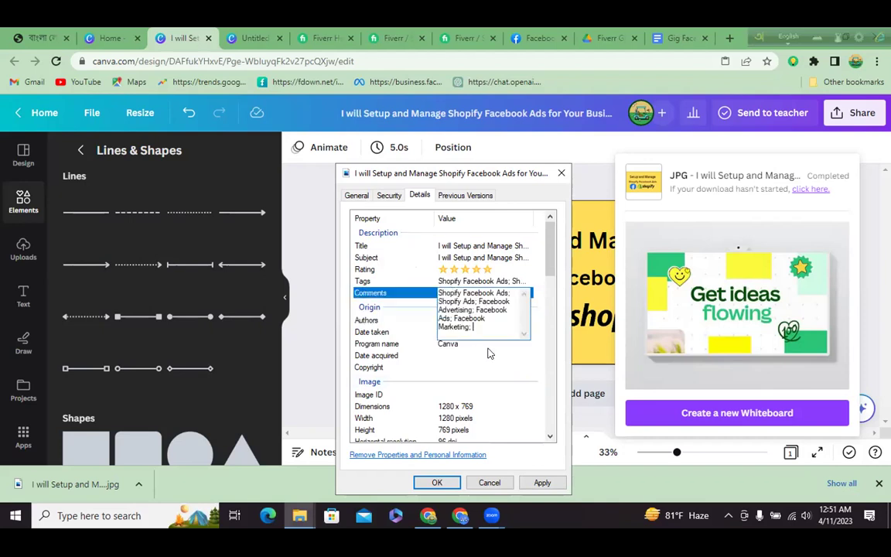
- Enter the seller's username as the JPG's author, then apply and close the file properties
click(374, 324)
click(480, 318)
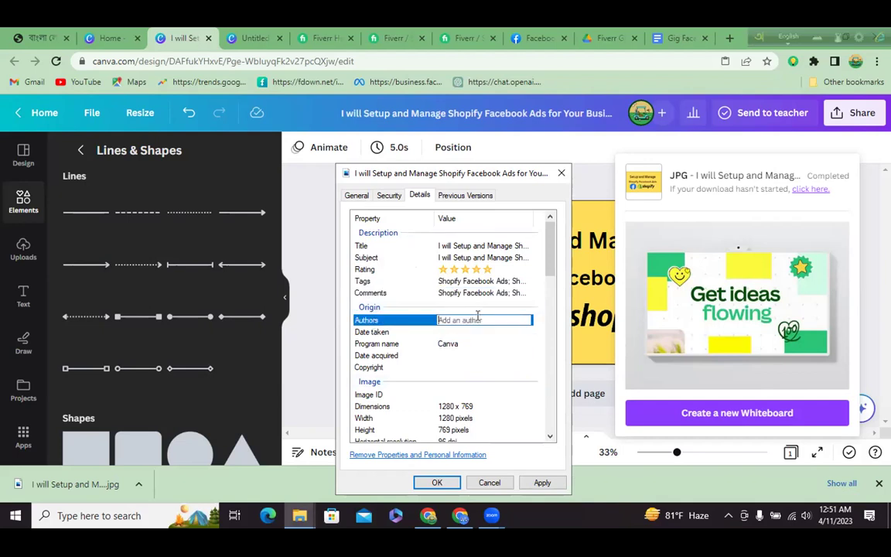
text(dm)
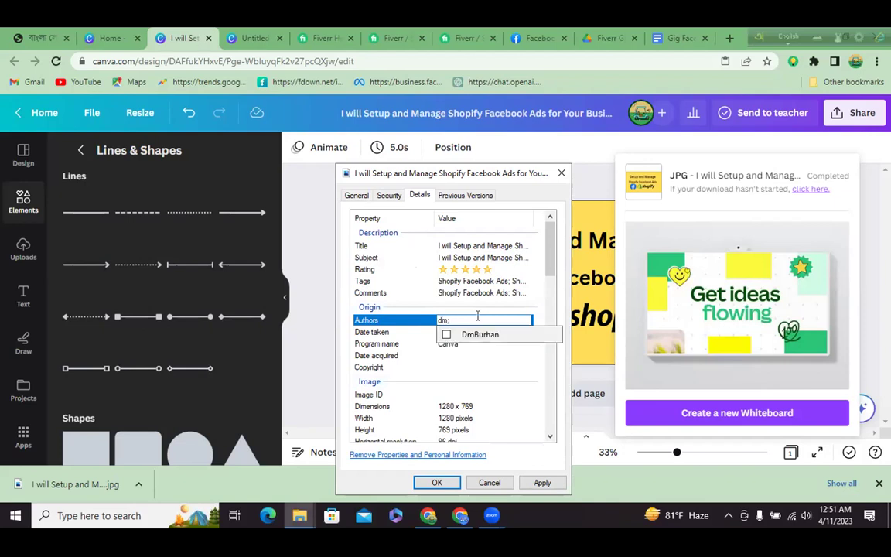
text(burhs)
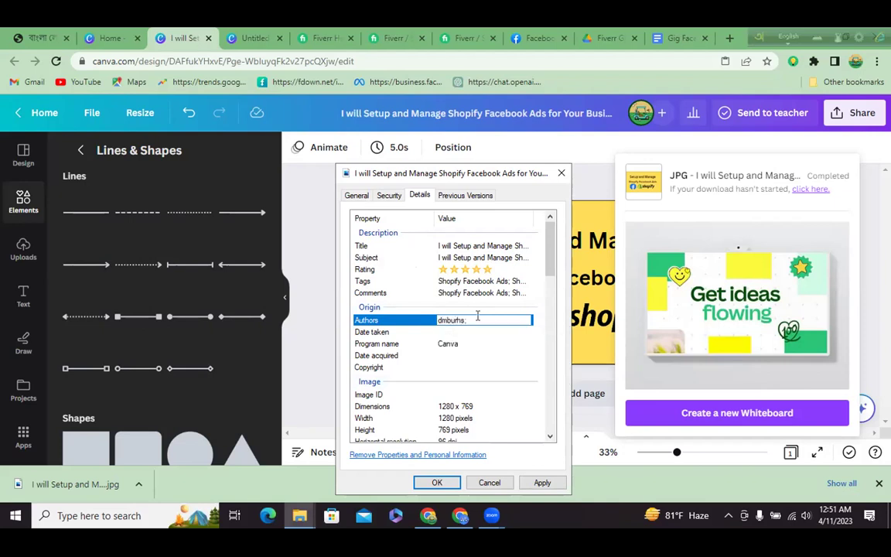
key(BackSpace)
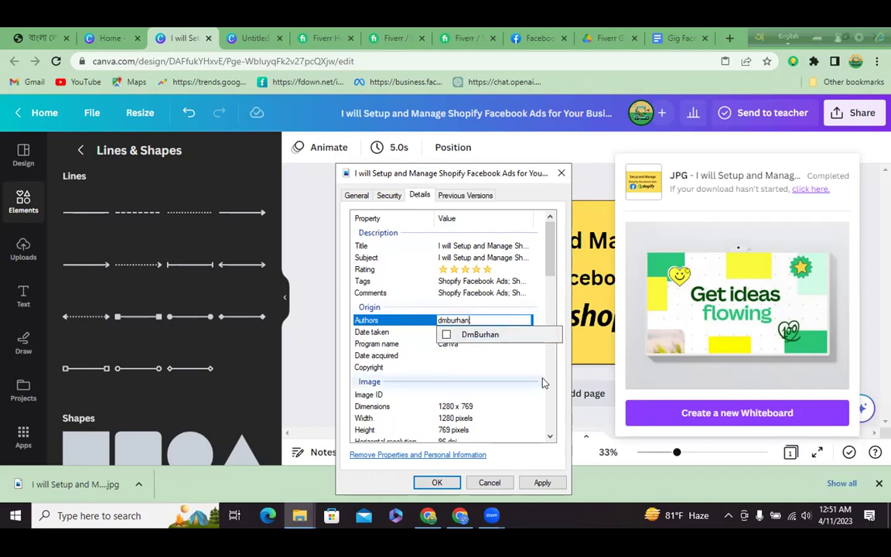
click(538, 482)
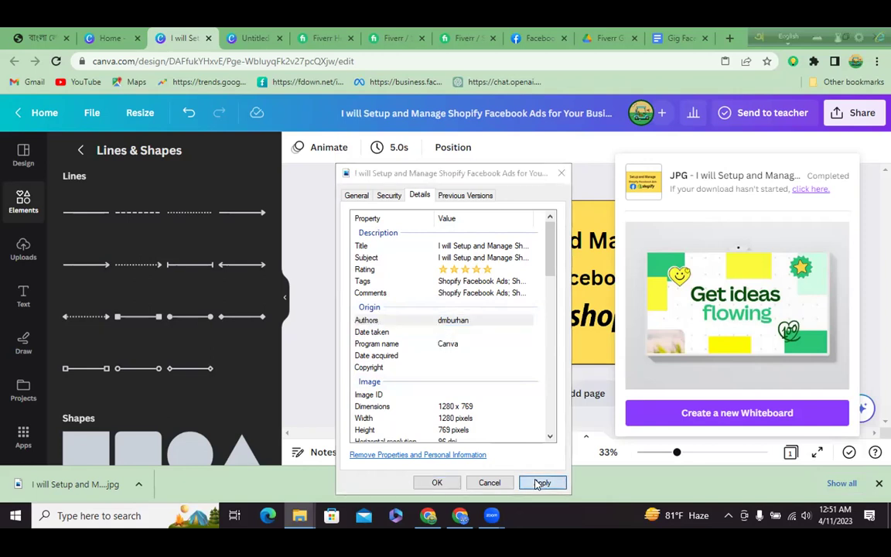
click(427, 482)
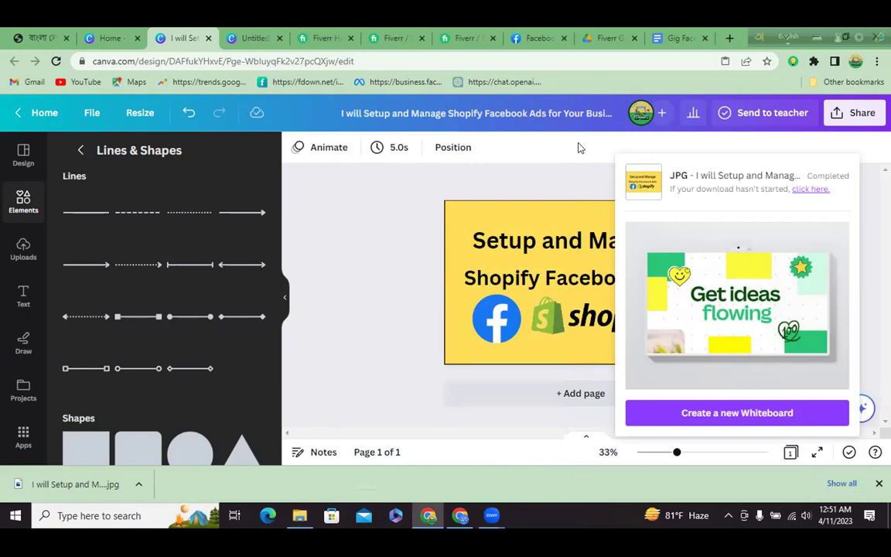
- Switch to the Fiverr gig editor and upload the "I will Setup and Manage Shopify Facebook Ads" JPG from Downloads as the first gallery image
click(460, 516)
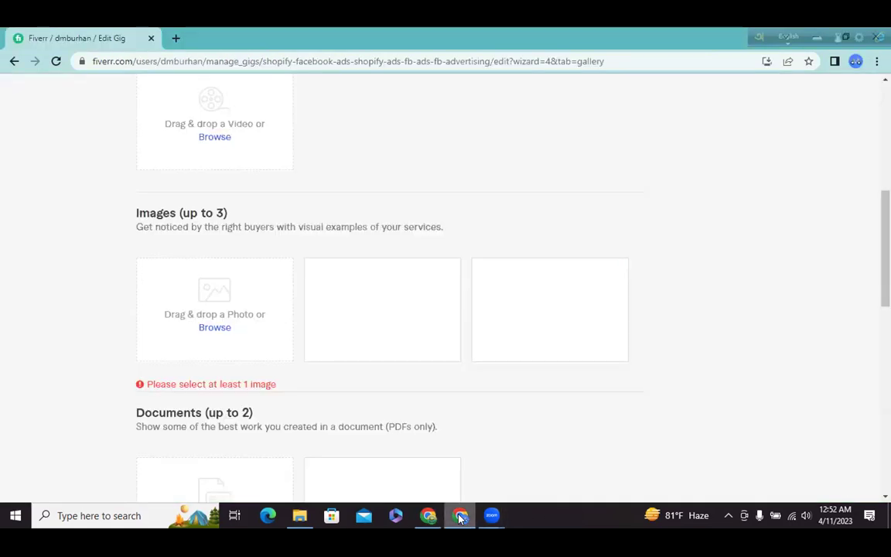
mouse_move(403, 379)
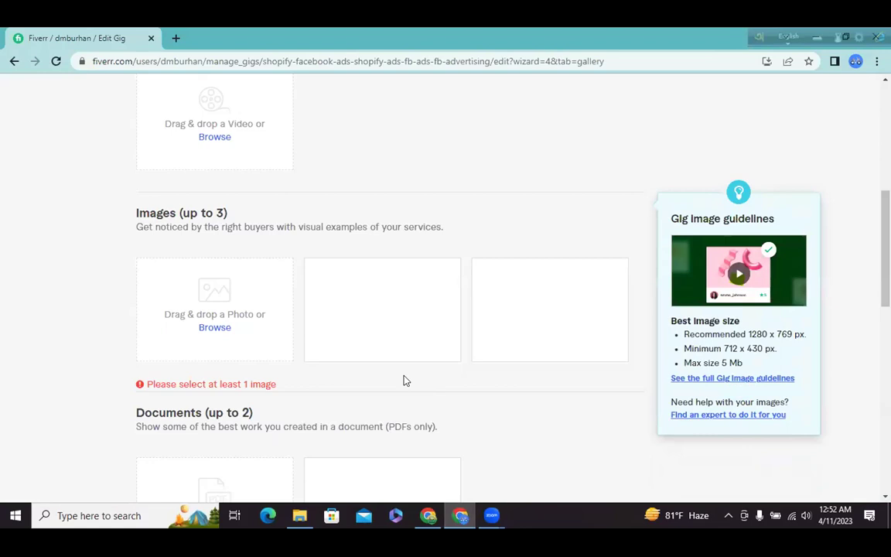
click(207, 327)
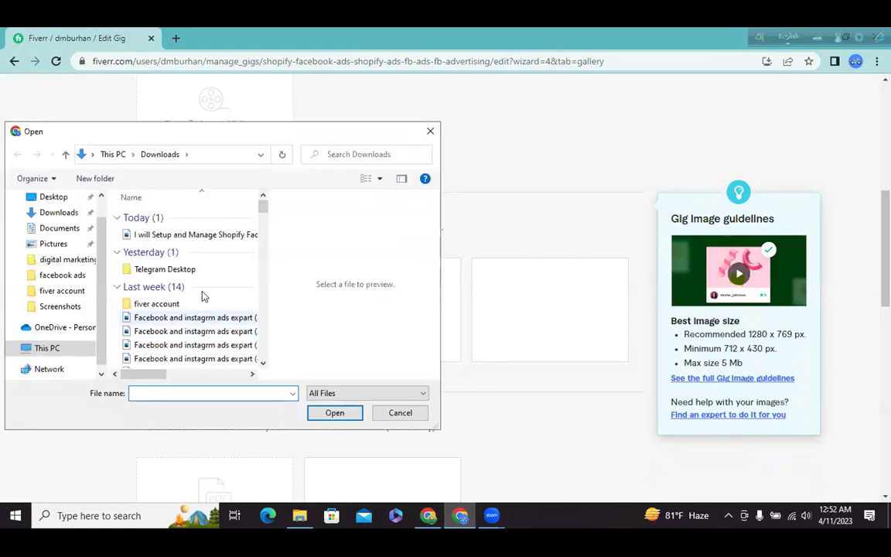
click(203, 235)
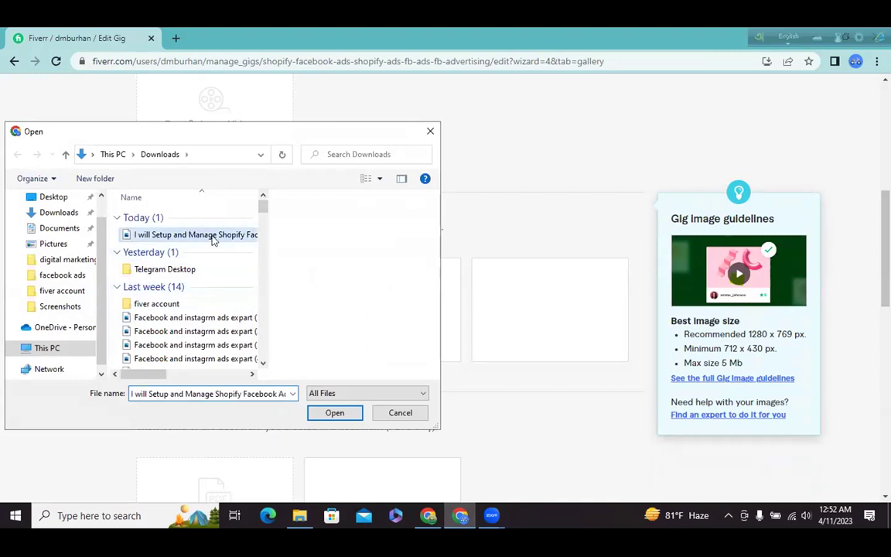
click(333, 413)
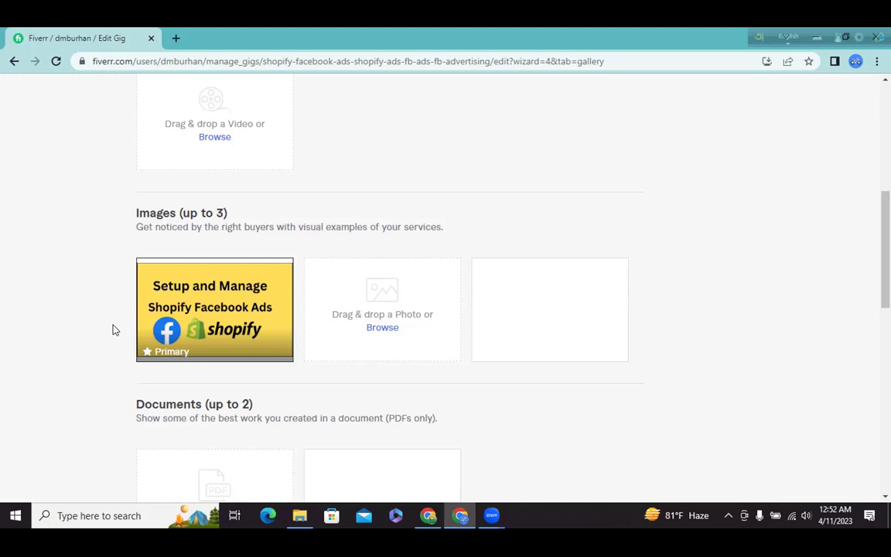
mouse_move(428, 518)
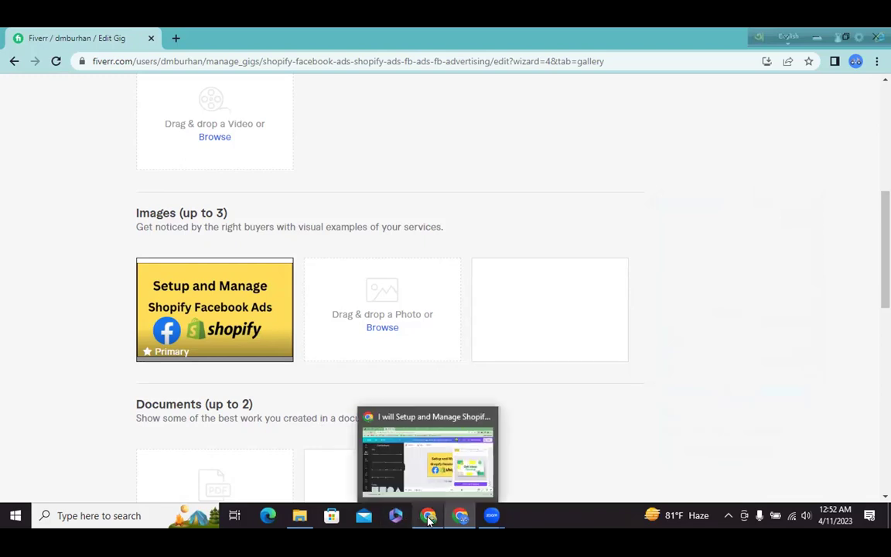
mouse_move(463, 499)
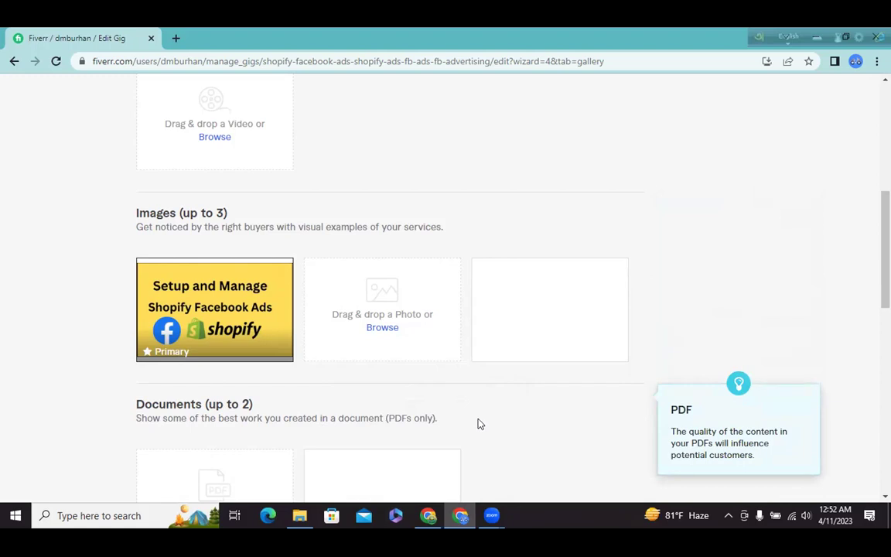
mouse_move(481, 367)
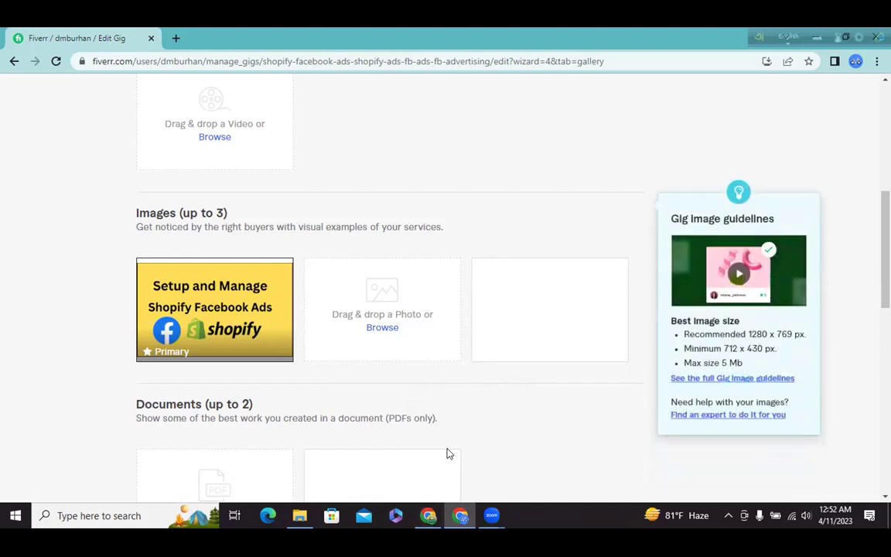
scroll(442, 420, up, 5)
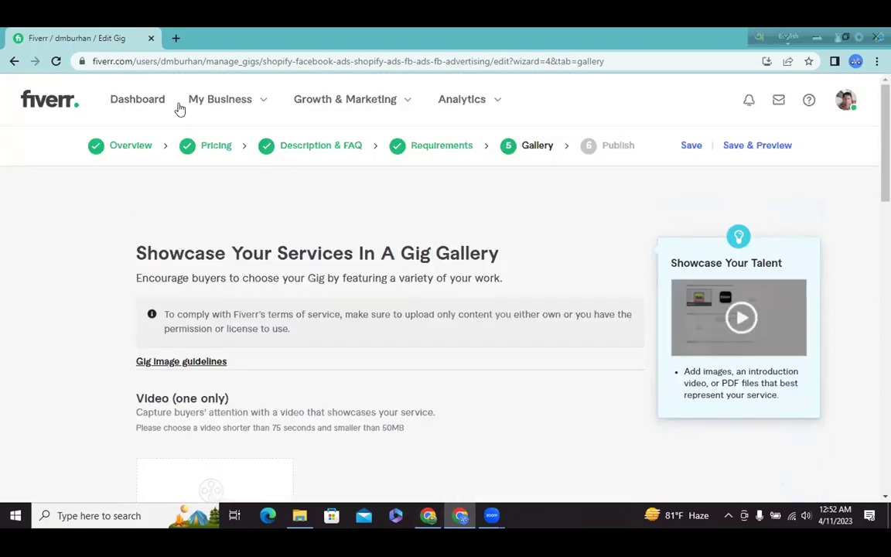
right_click(44, 104)
click(84, 116)
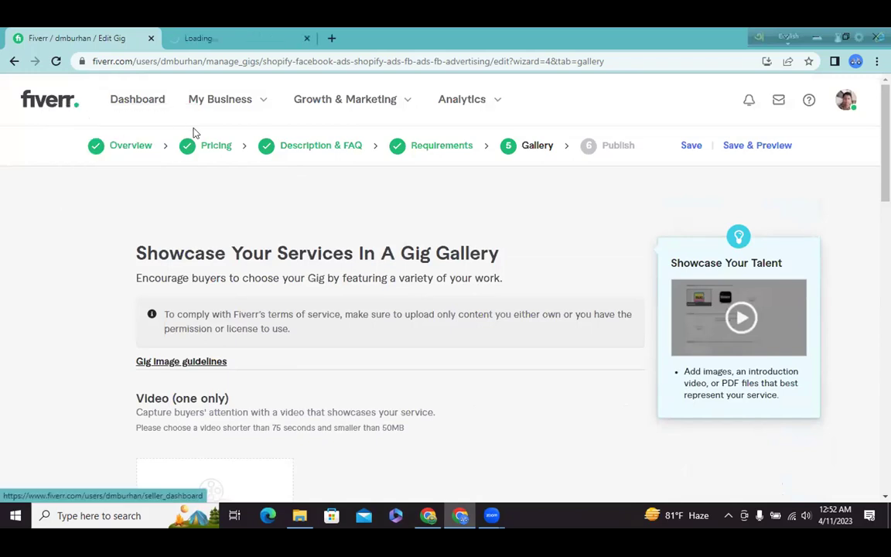
click(213, 37)
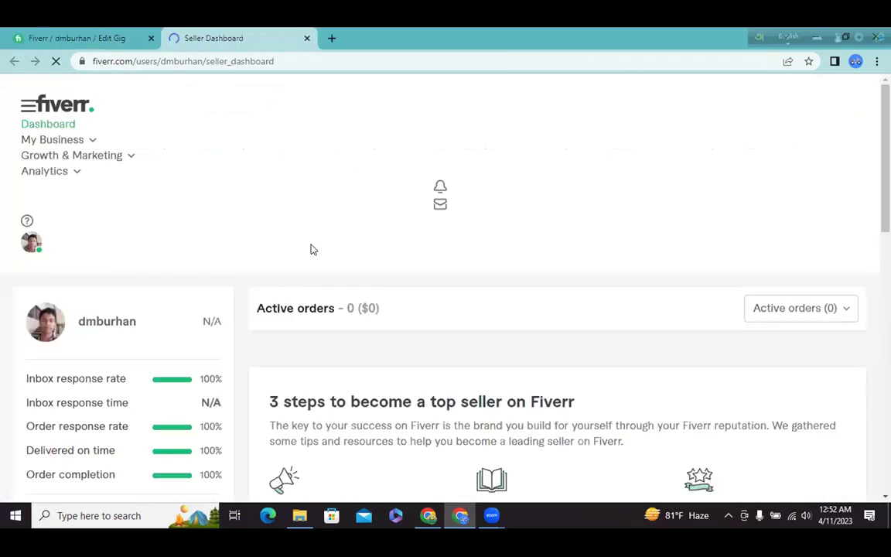
click(62, 107)
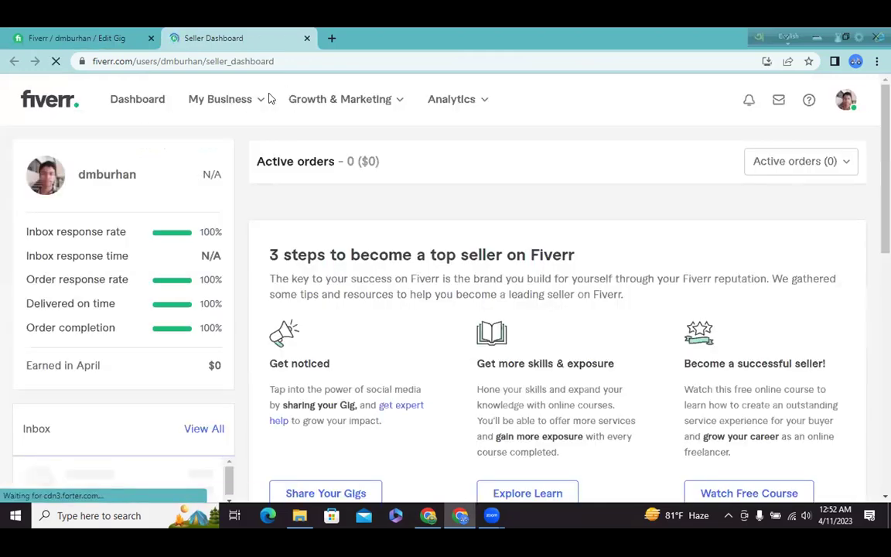
click(100, 36)
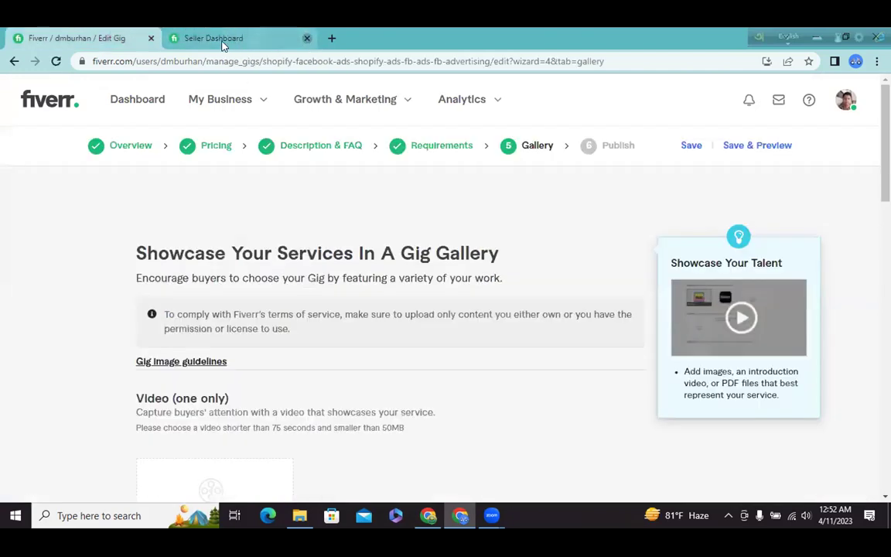
click(306, 38)
- Examine the competitors' gig images in the Fiverr results for "Shopify facebook ads" and return to the gig editor
key(alt+Tab)
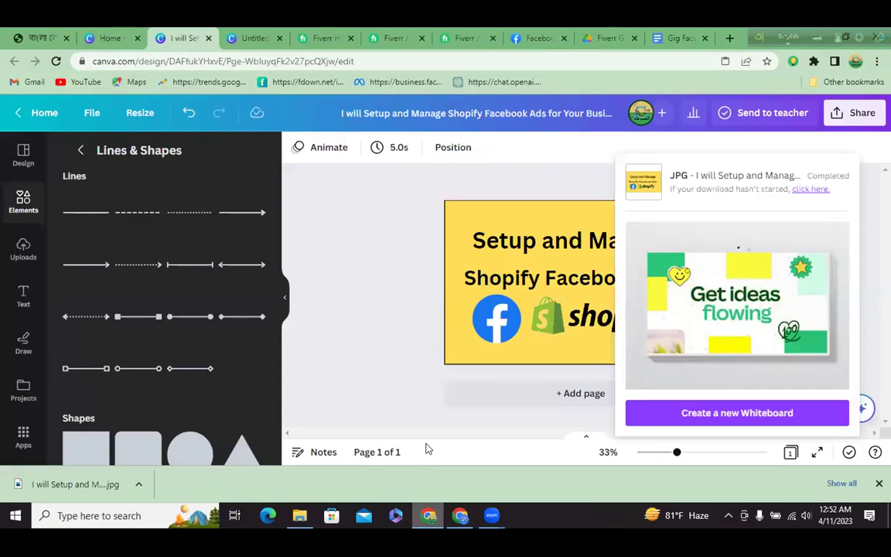
click(452, 38)
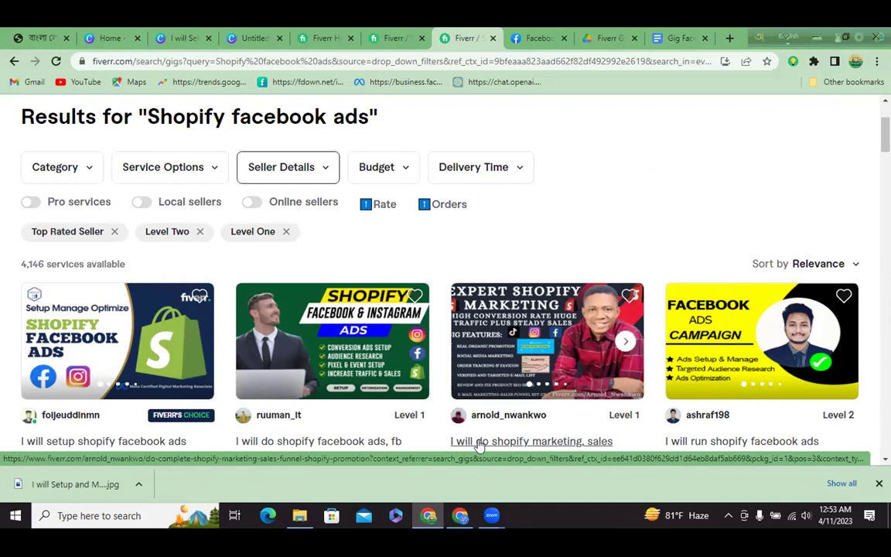
key(alt+Tab)
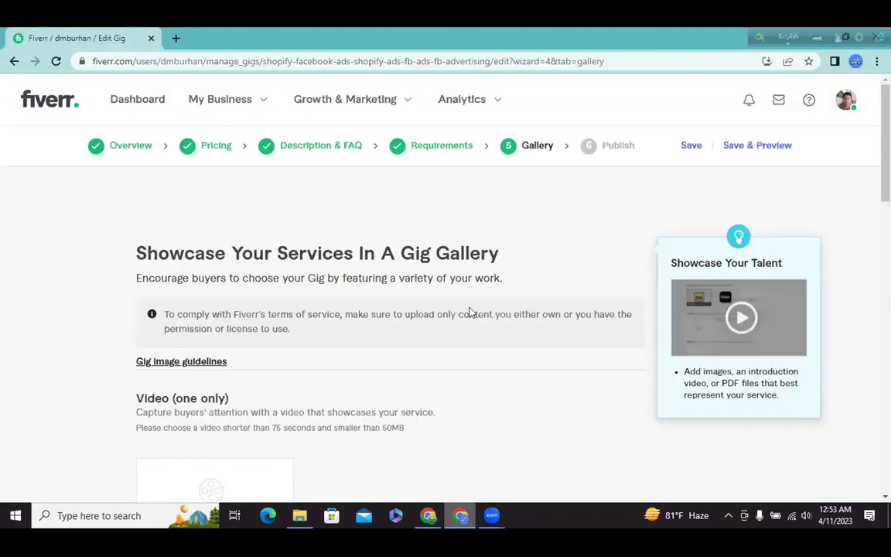
- Upload the image "Facebook and instagrm ads expart (1)" from Downloads as the second gig gallery image
scroll(519, 300, down, 1)
scroll(519, 301, down, 3)
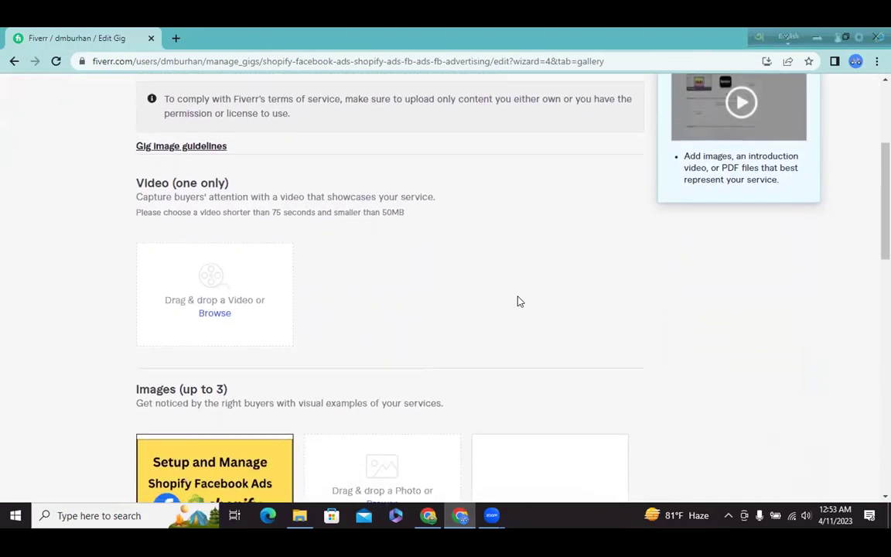
scroll(519, 300, down, 2)
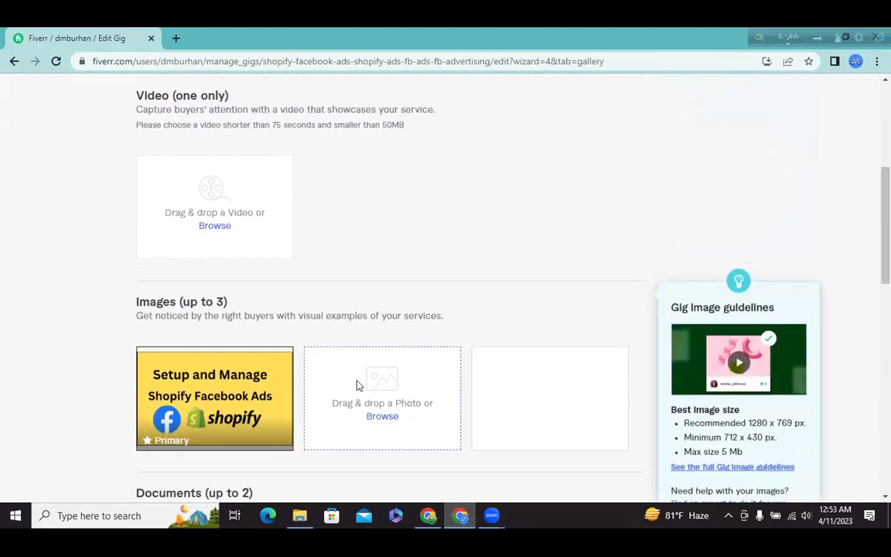
click(382, 416)
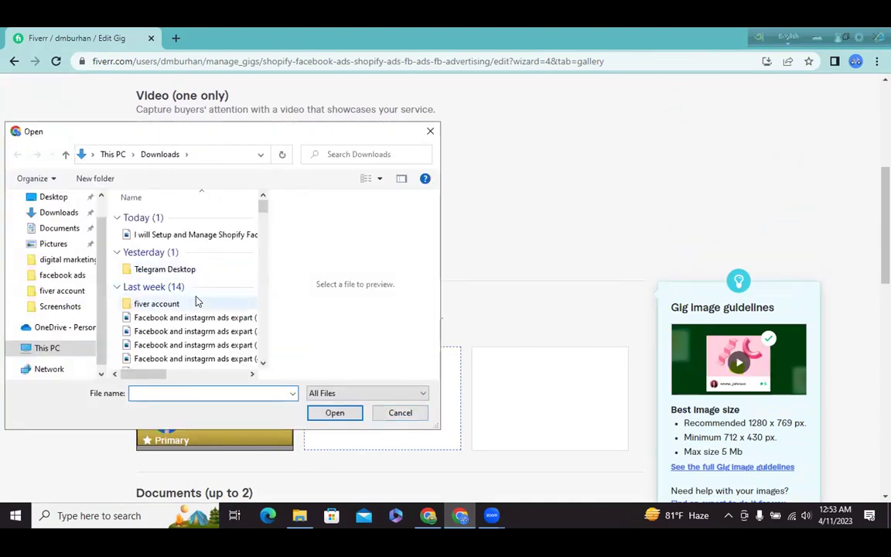
click(190, 318)
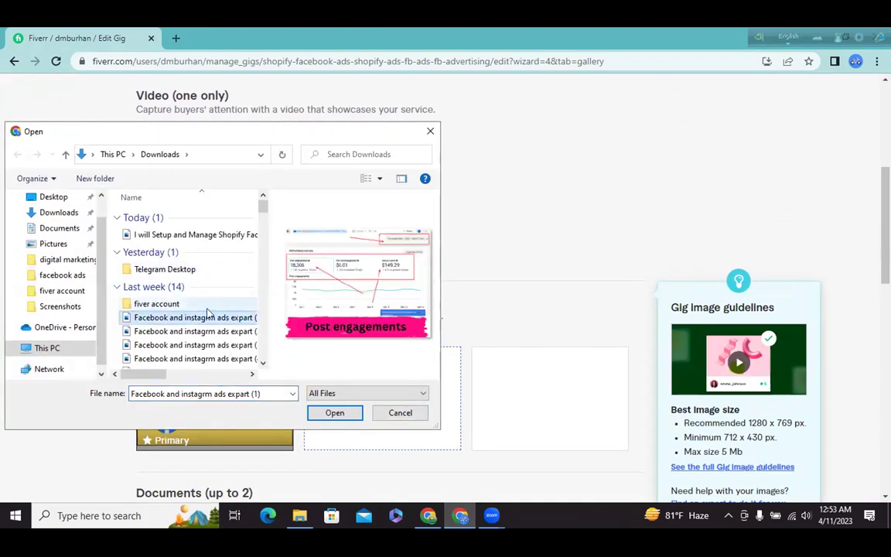
click(332, 412)
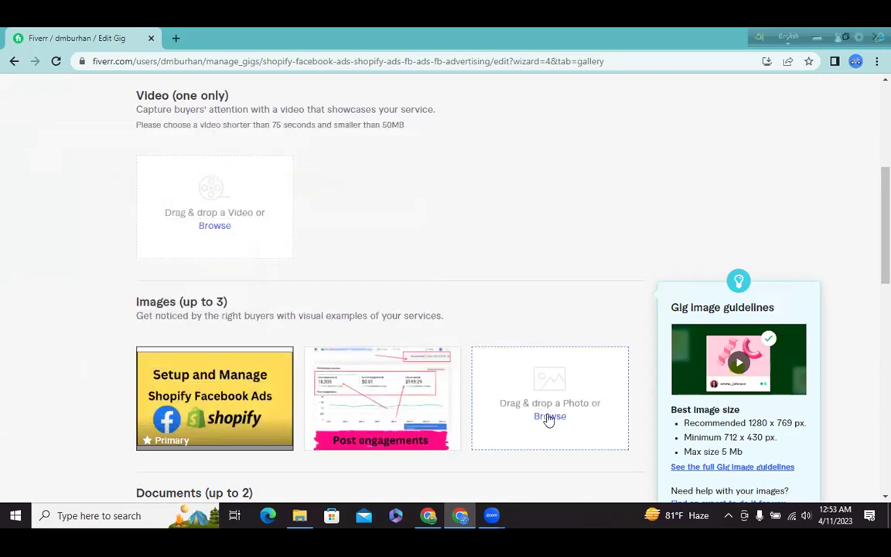
- Upload the image "Facebook and instagrm ads expart (2)" from Downloads as the third gig gallery image
click(553, 415)
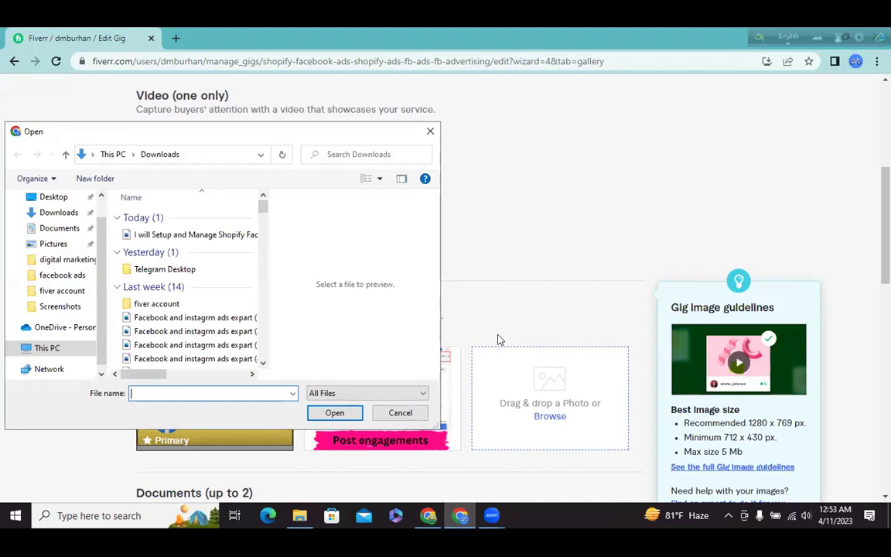
click(193, 345)
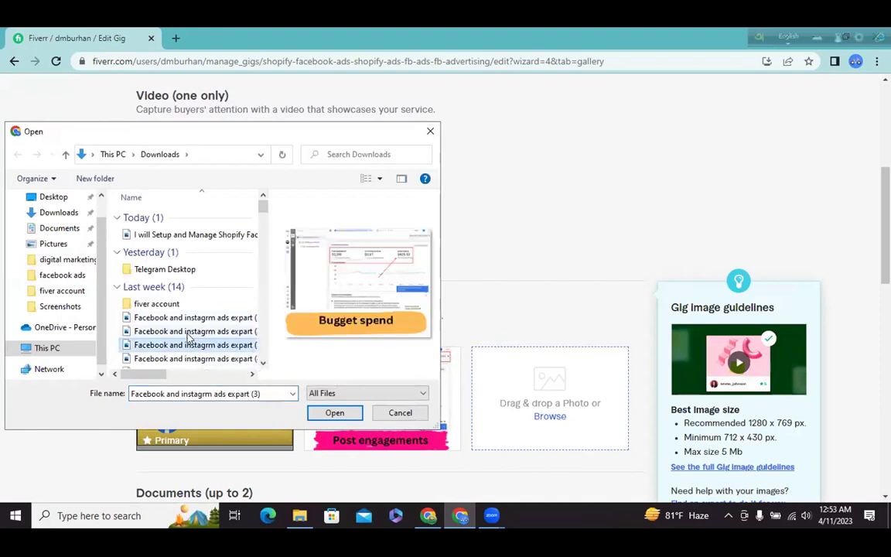
click(184, 331)
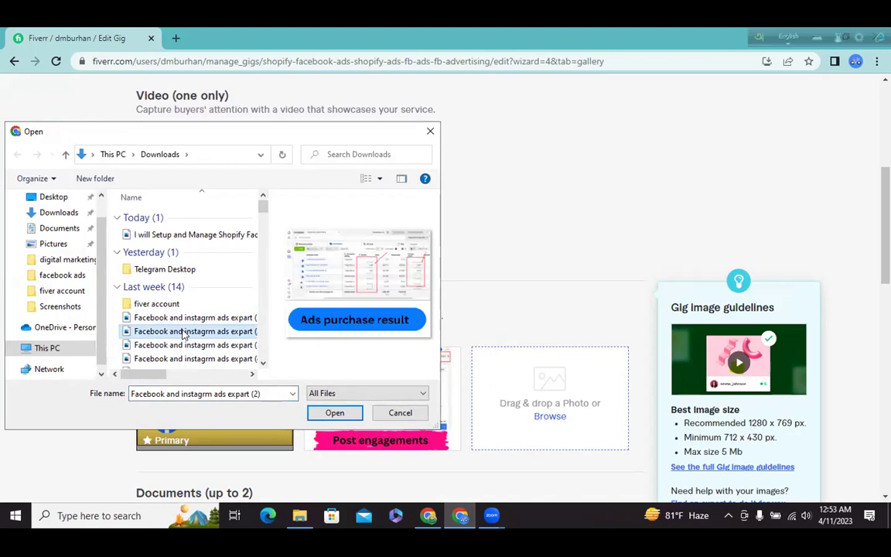
click(334, 413)
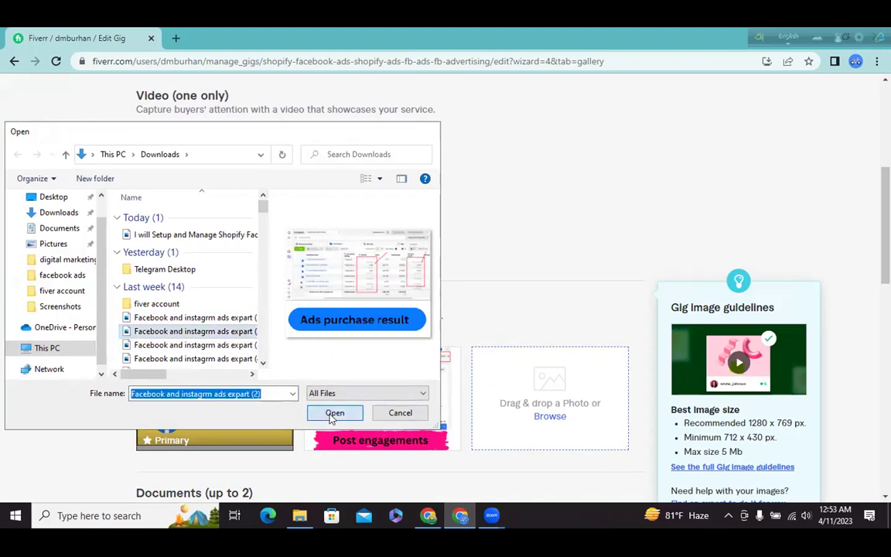
scroll(551, 290, down, 1)
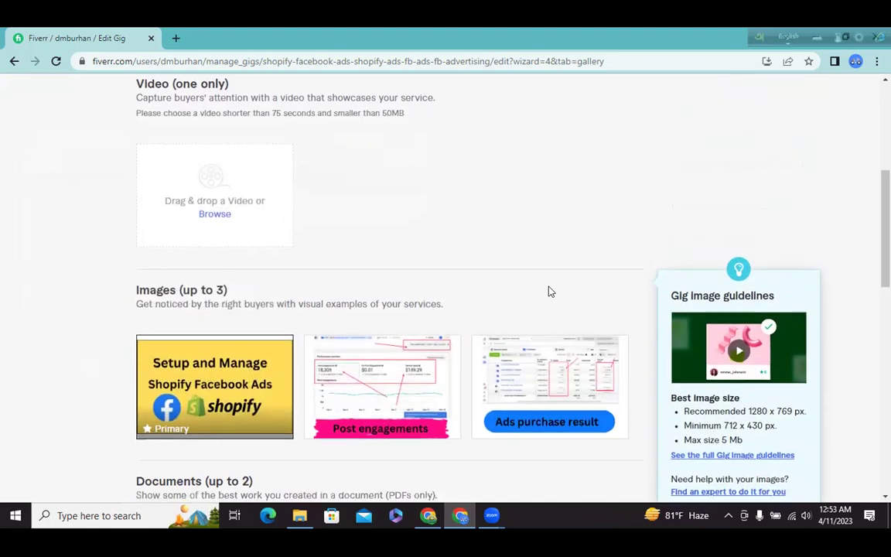
scroll(464, 230, down, 1)
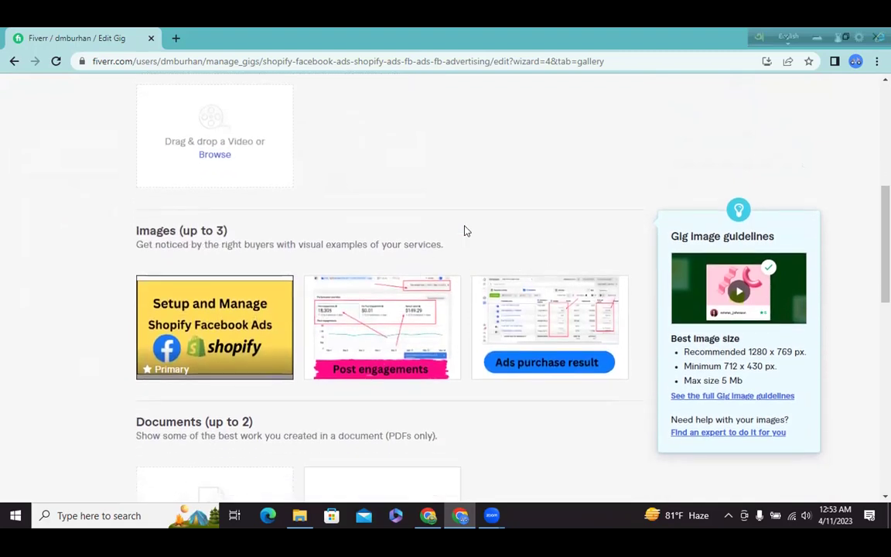
- Delete the "Post engagements" and "Ads purchase result" images from the gig gallery
mouse_move(396, 324)
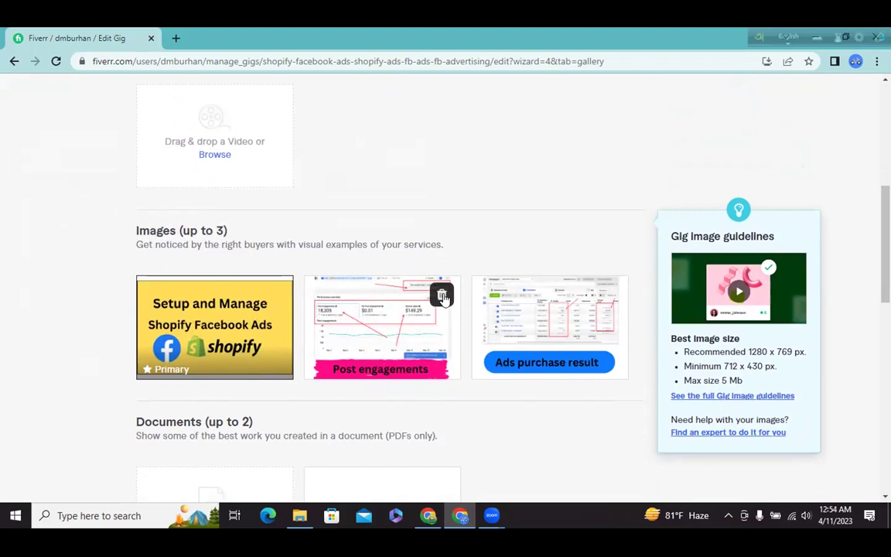
click(442, 296)
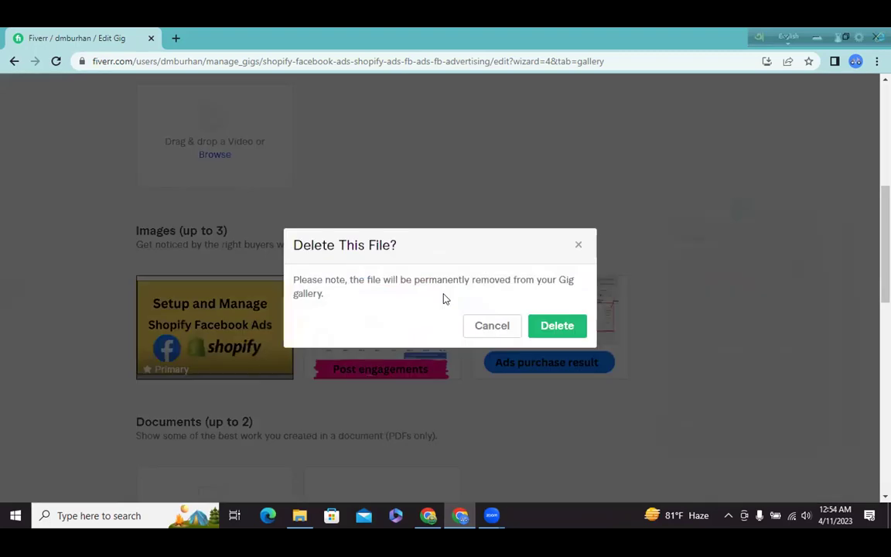
click(551, 328)
mouse_move(415, 349)
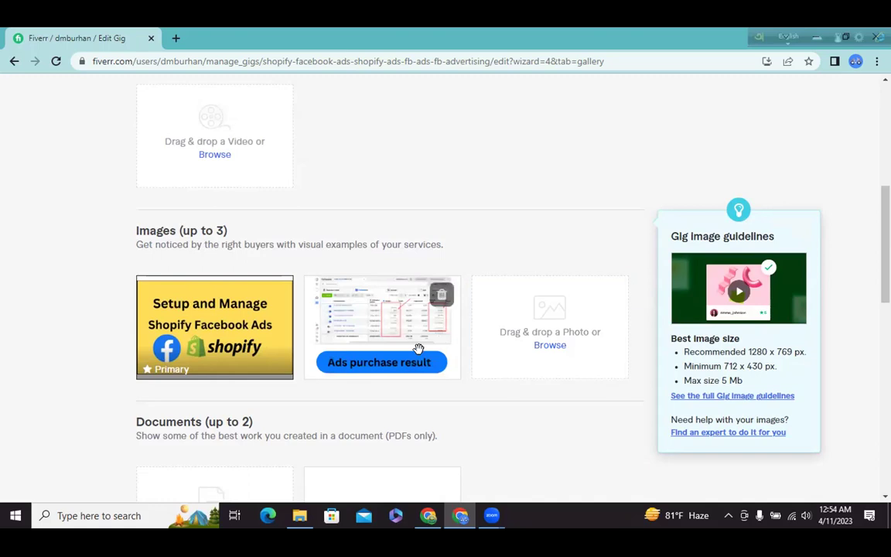
click(441, 298)
click(560, 331)
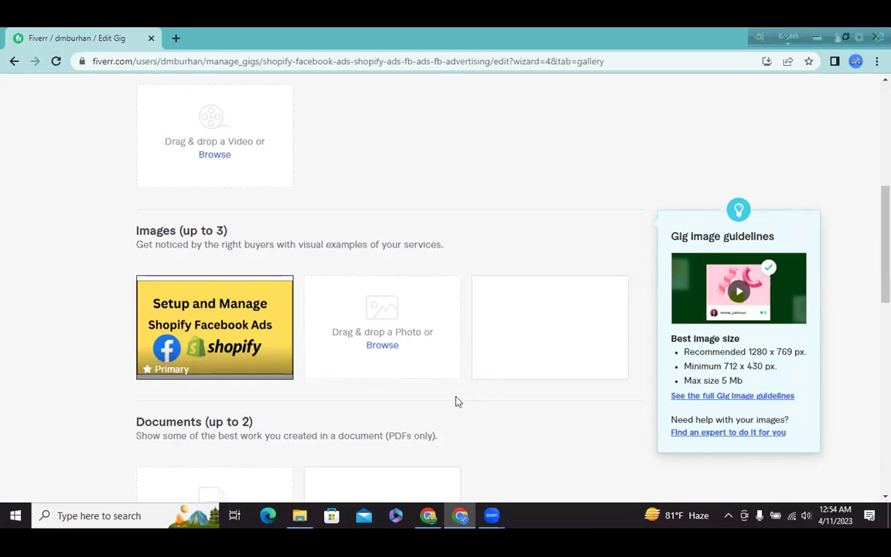
- Search Google for "png to pdf" in a new browser tab and open the png2pdf.com converter
scroll(456, 402, down, 2)
scroll(456, 401, down, 2)
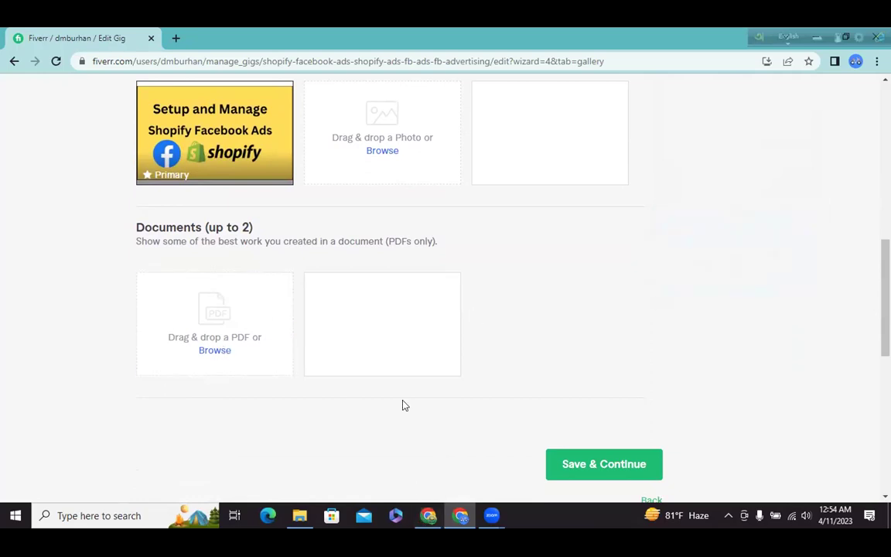
click(178, 38)
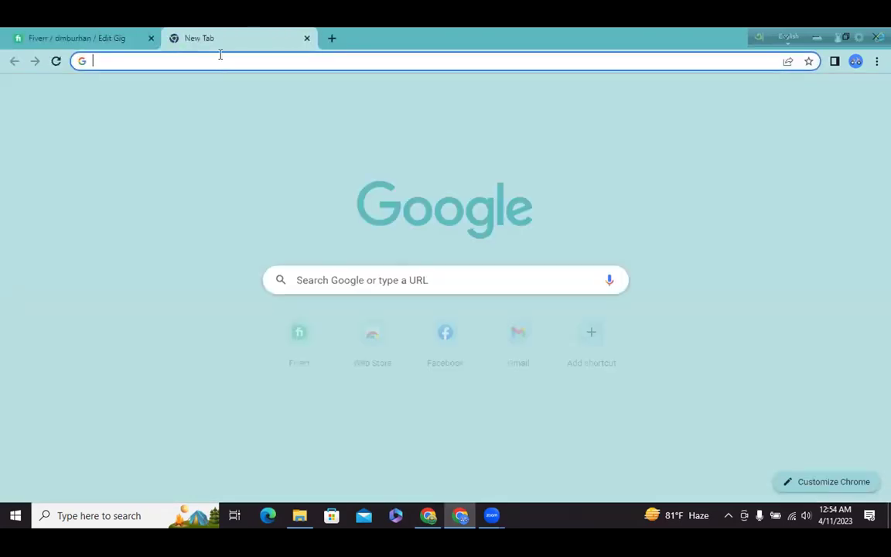
text(pmg)
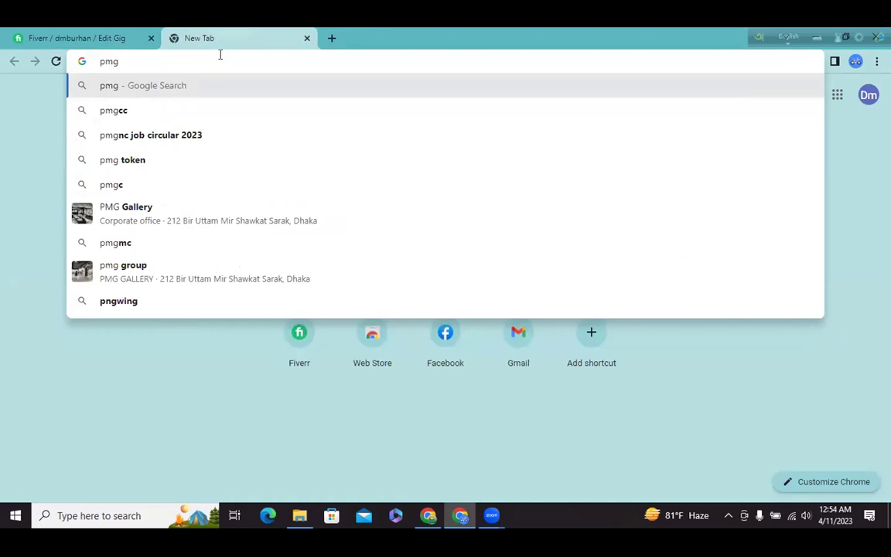
key(BackSpace)
key(BackSpace)
text(ng)
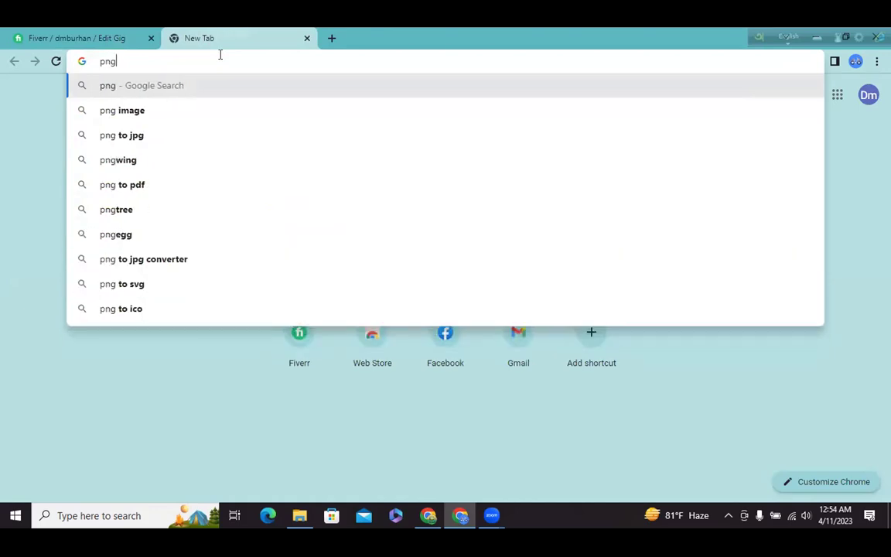
text( to pdf)
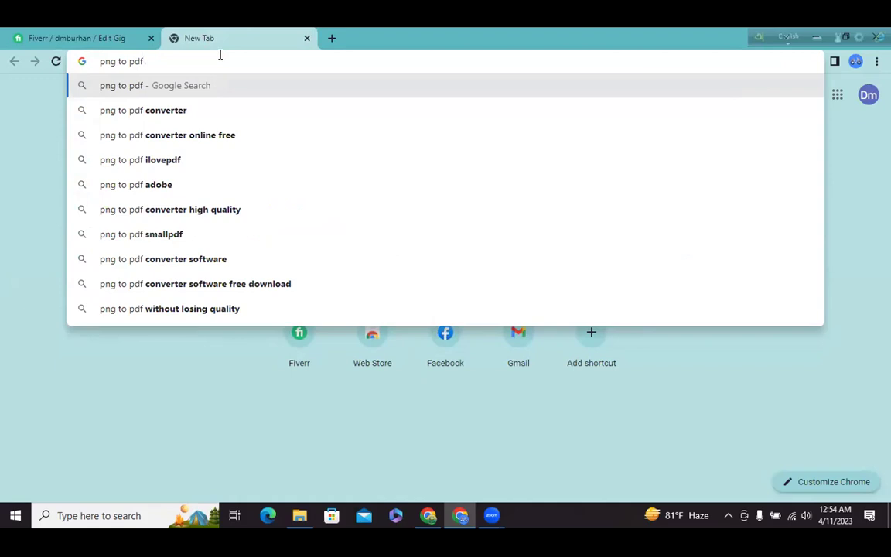
key(Return)
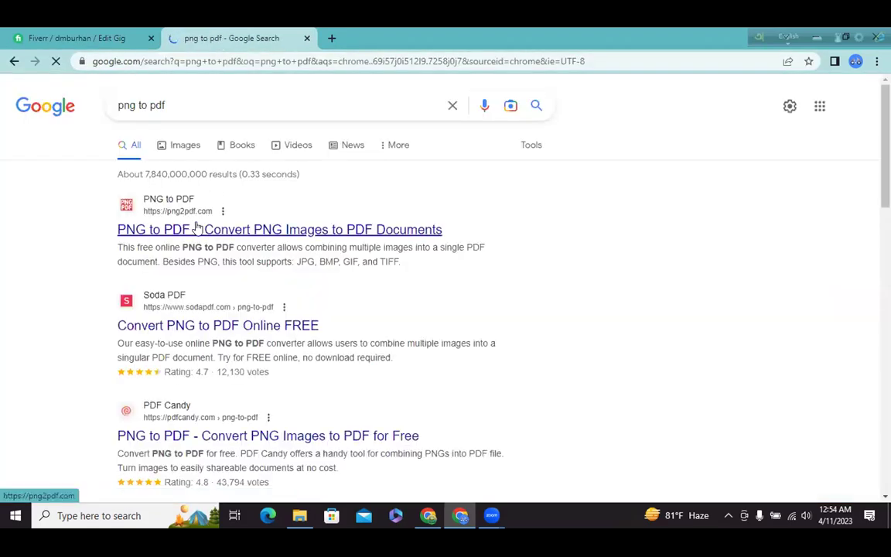
click(341, 220)
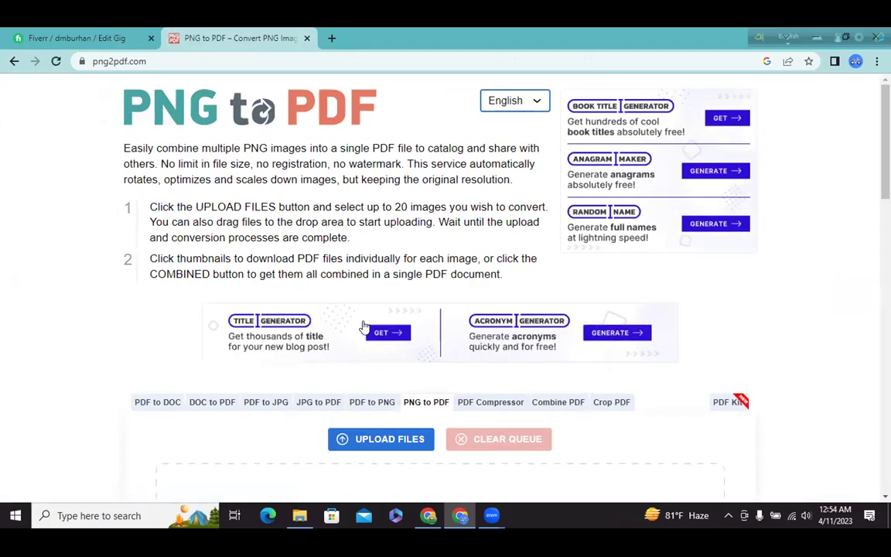
- Upload the "Facebook and instagrm ads expart" PNGs (1), (3) and (4) from Downloads to the PNG to PDF converter
click(376, 439)
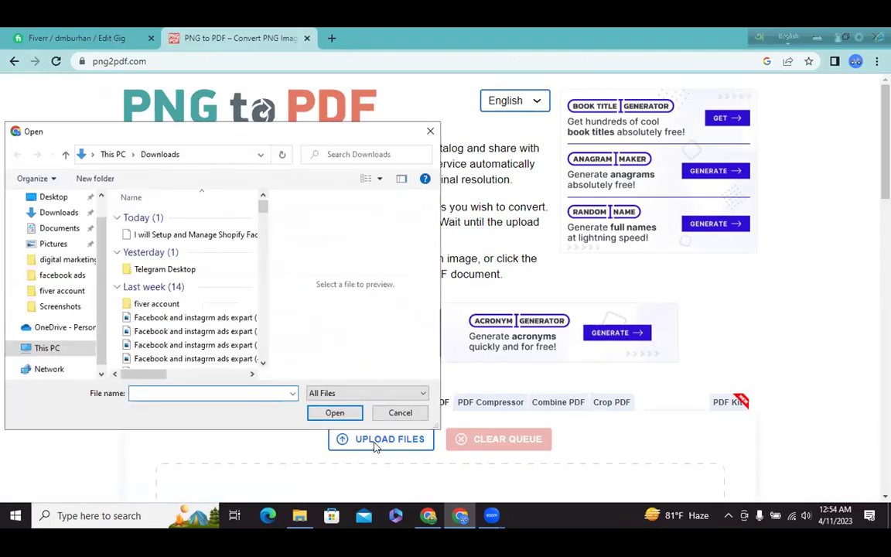
click(157, 317)
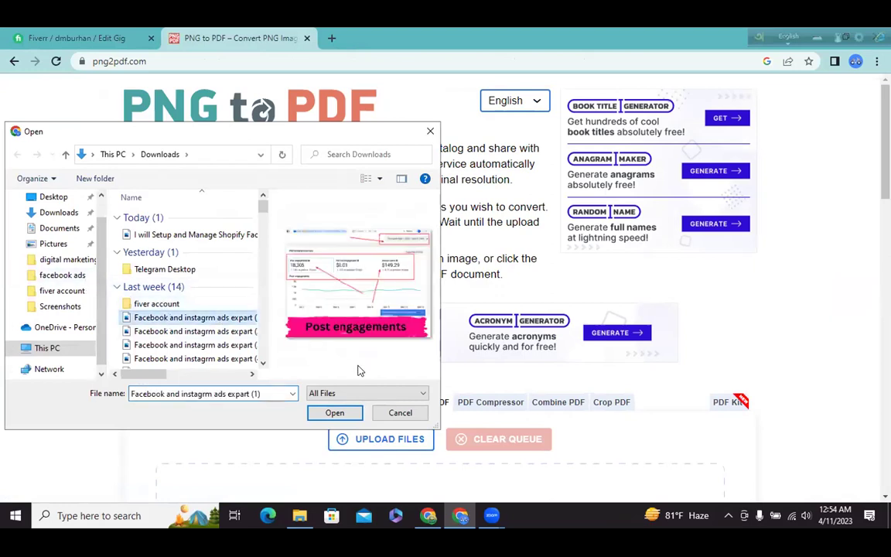
click(344, 413)
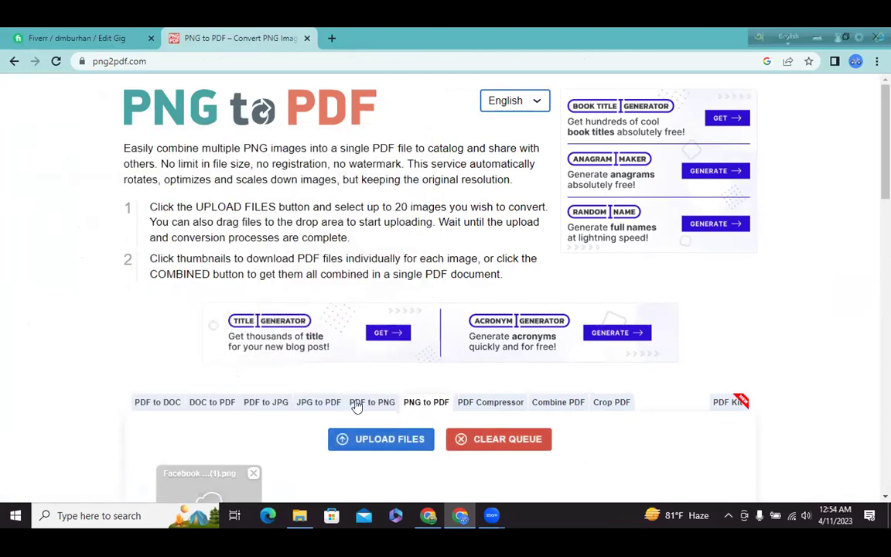
click(382, 438)
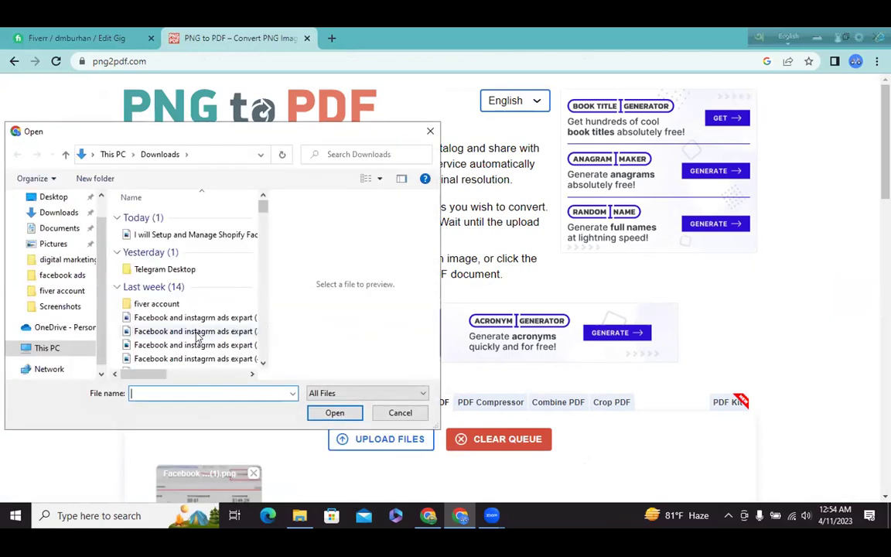
click(192, 345)
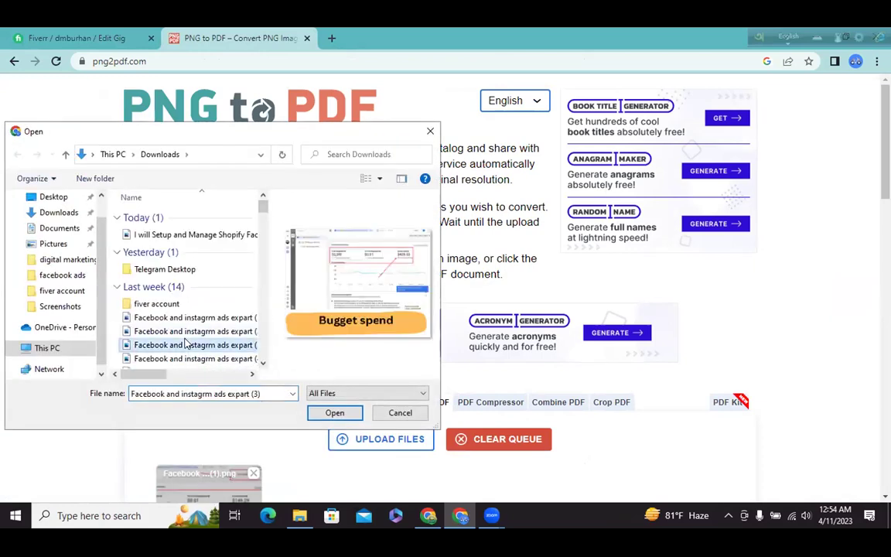
click(332, 414)
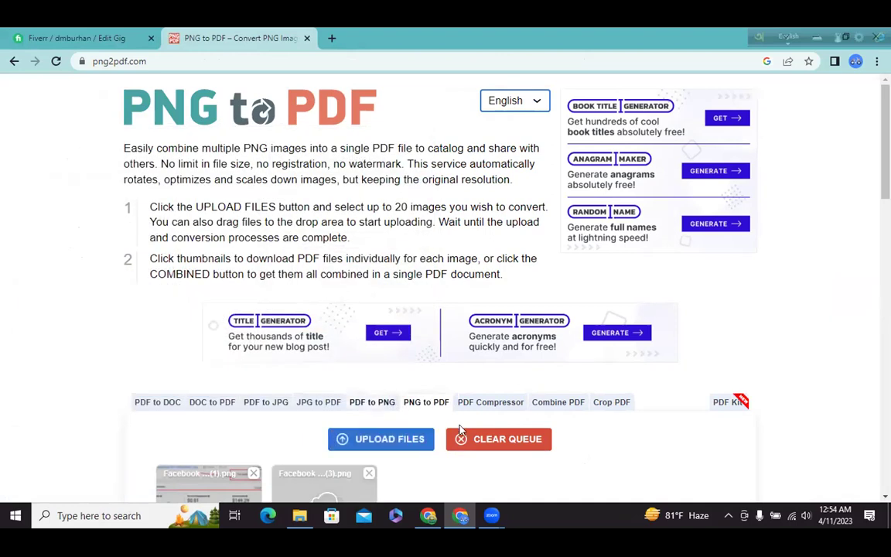
click(363, 440)
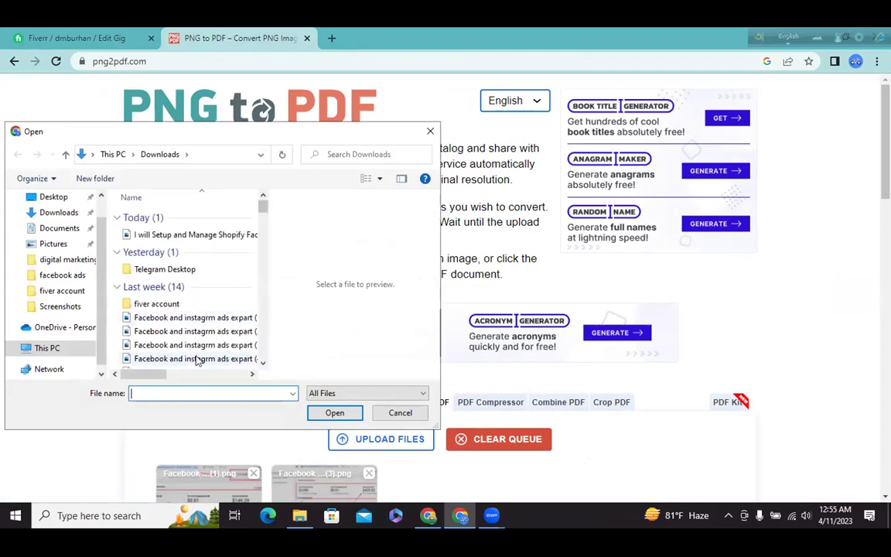
click(197, 360)
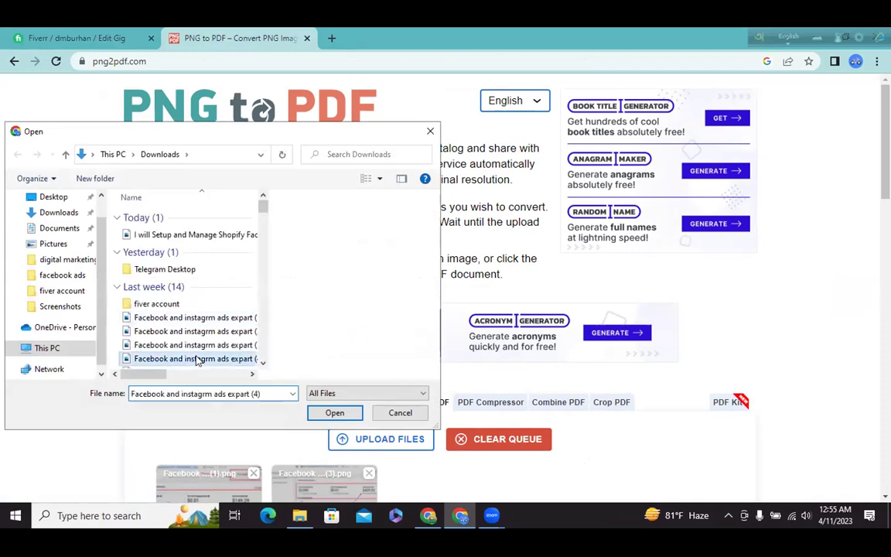
click(335, 413)
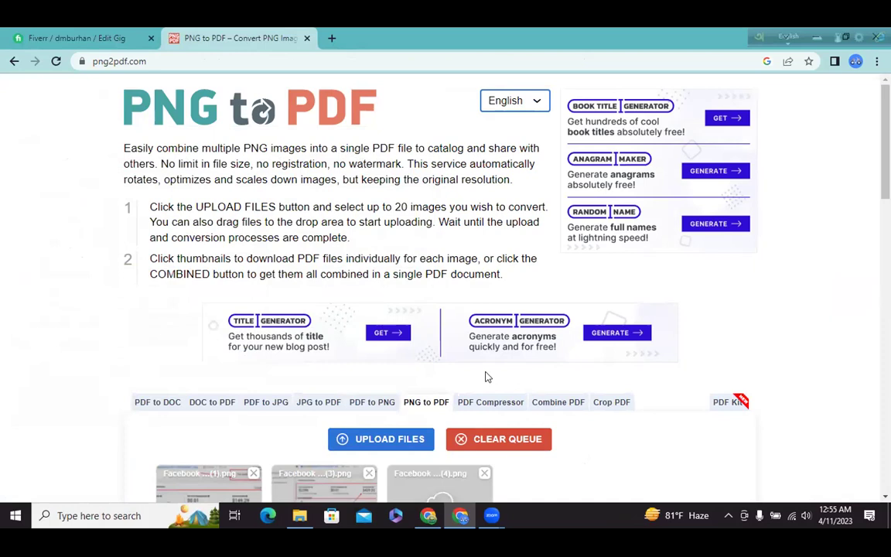
- Download the three converted images combined into a single PDF
scroll(485, 377, down, 2)
scroll(486, 377, down, 3)
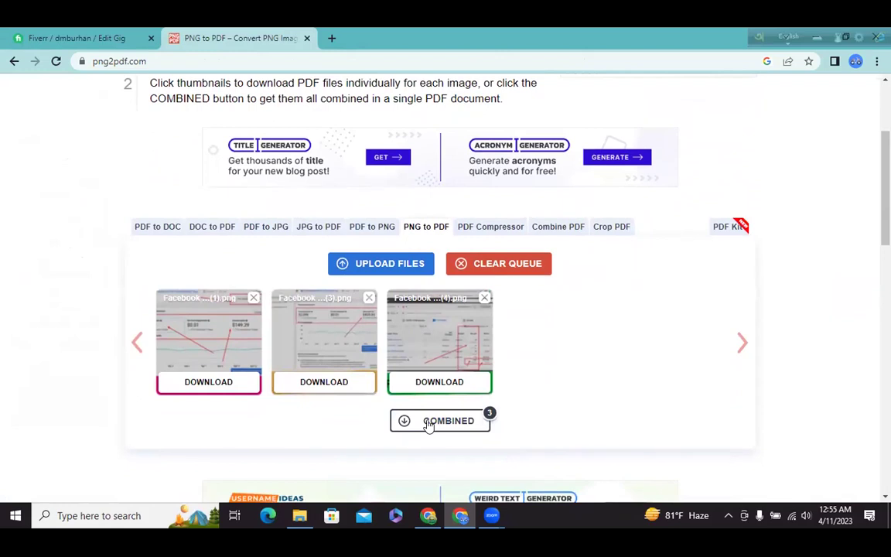
click(428, 422)
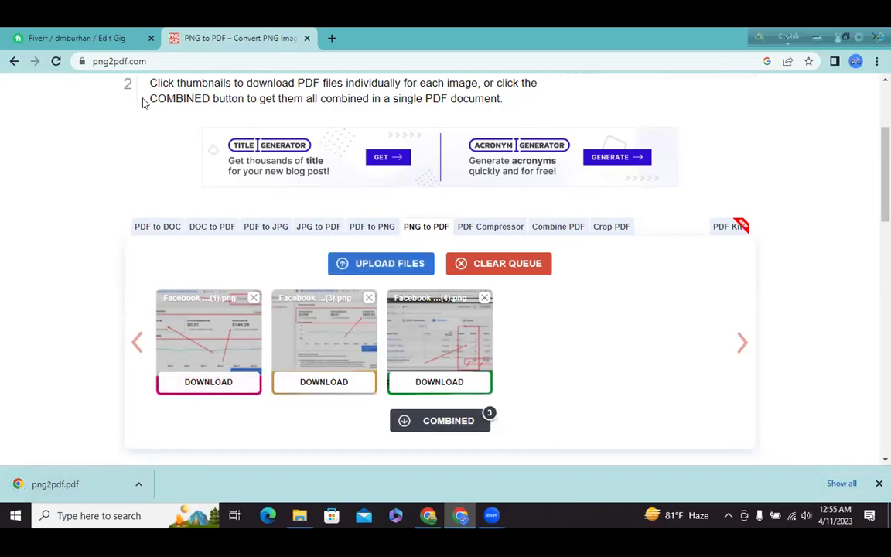
- Return to the Fiverr gig gallery, upload the png2pdf file from Downloads as a gig document, and save and continue
click(104, 36)
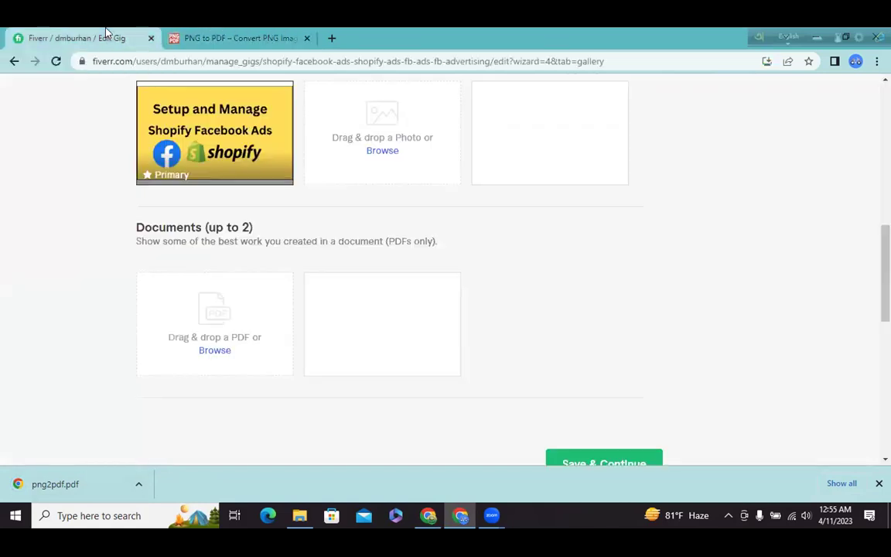
click(217, 350)
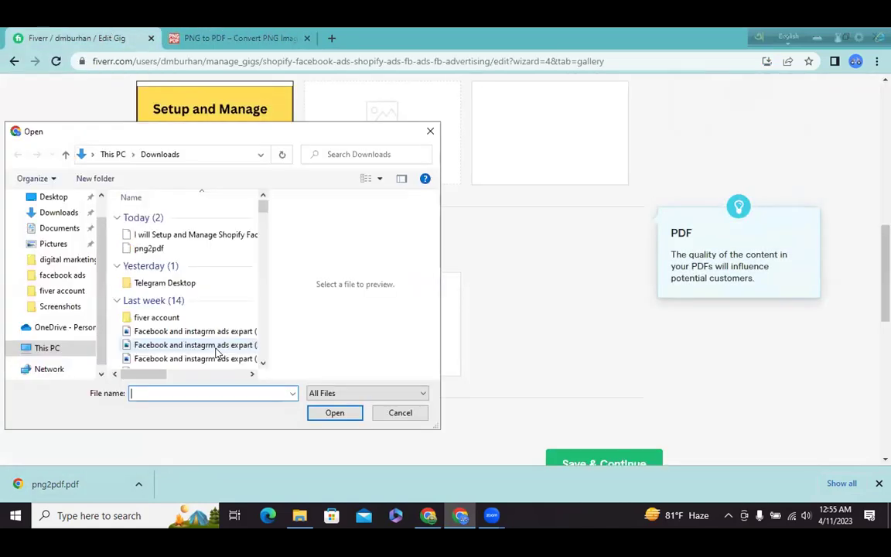
click(148, 249)
click(334, 412)
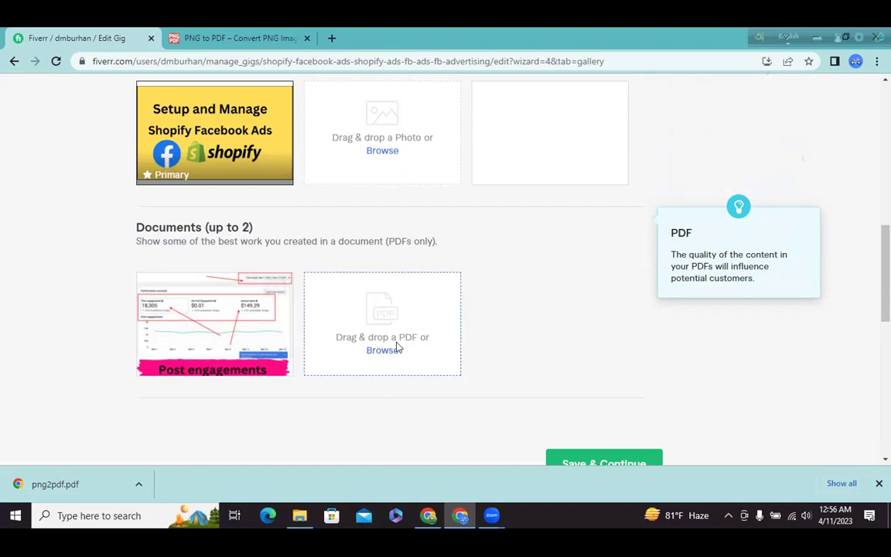
click(597, 459)
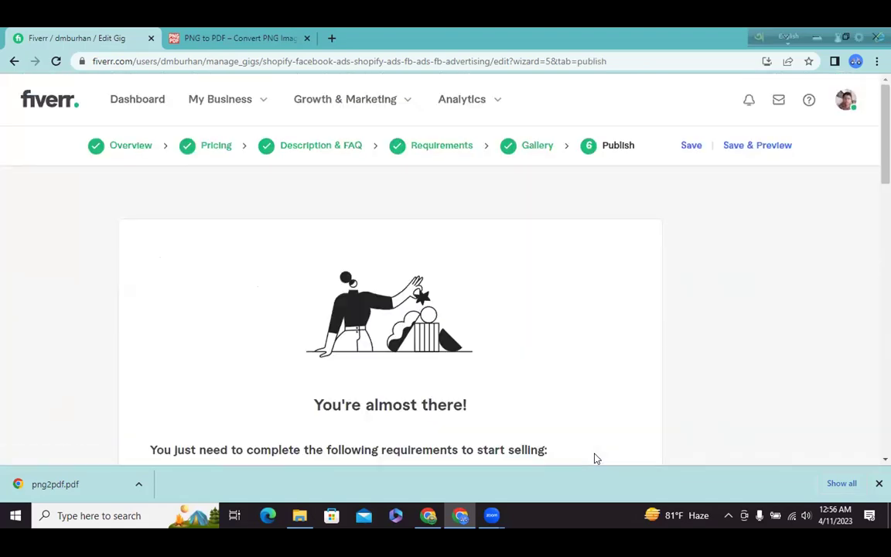
- Answer No to the question about being a U.S. person in the Form W-9 check and close the confirmation
scroll(706, 369, down, 1)
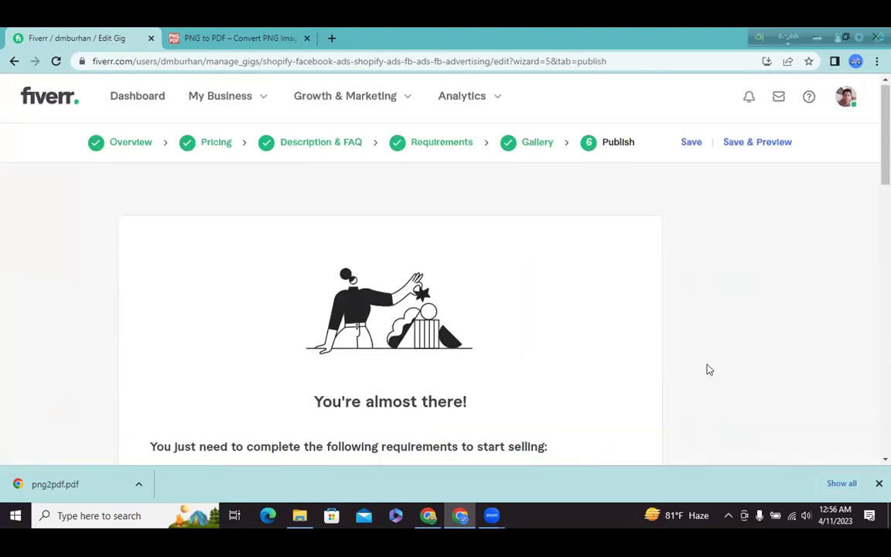
scroll(706, 368, down, 3)
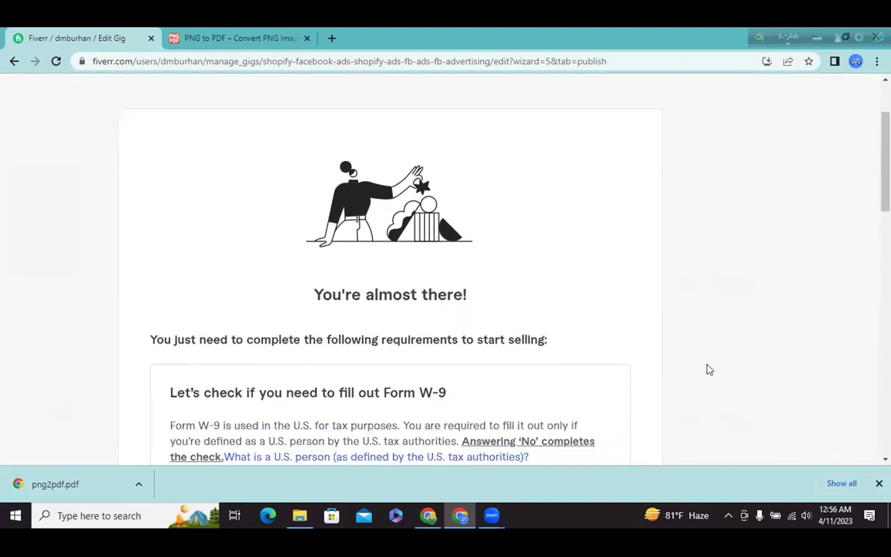
scroll(706, 369, down, 2)
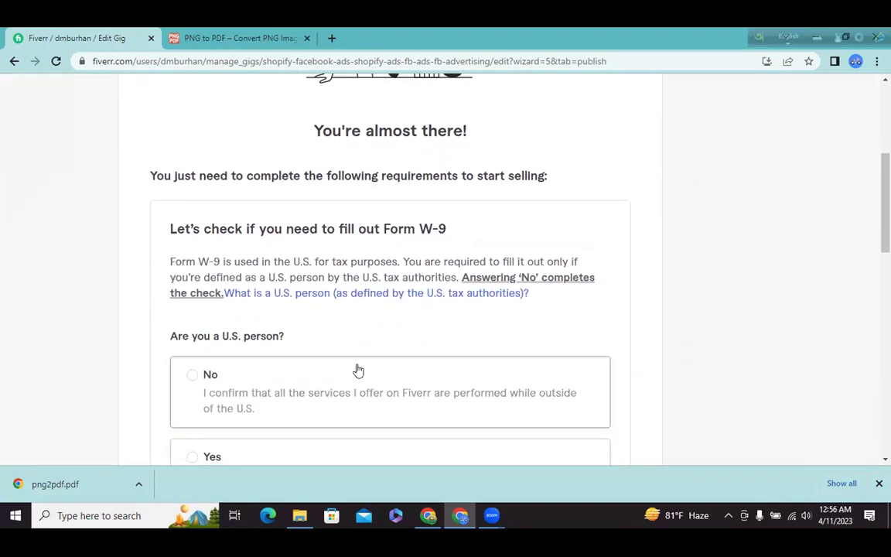
click(192, 376)
scroll(669, 327, down, 1)
scroll(668, 328, down, 4)
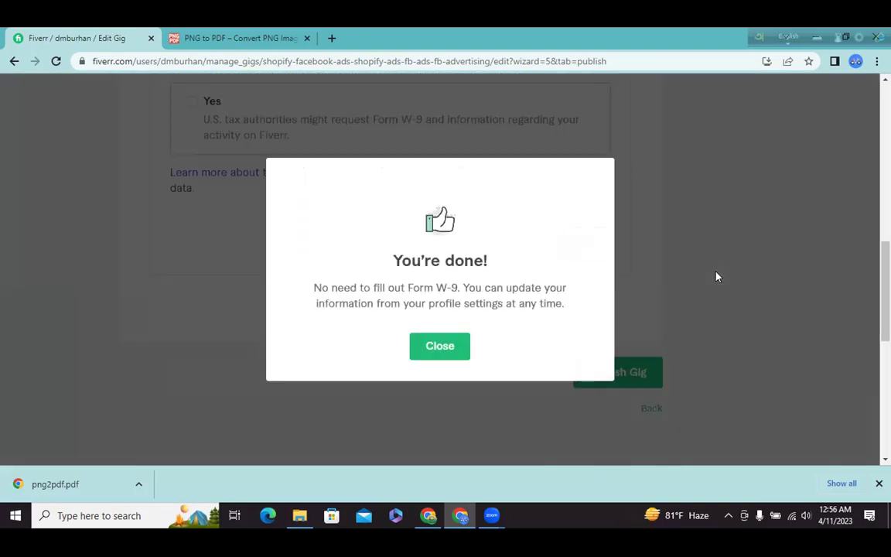
click(430, 349)
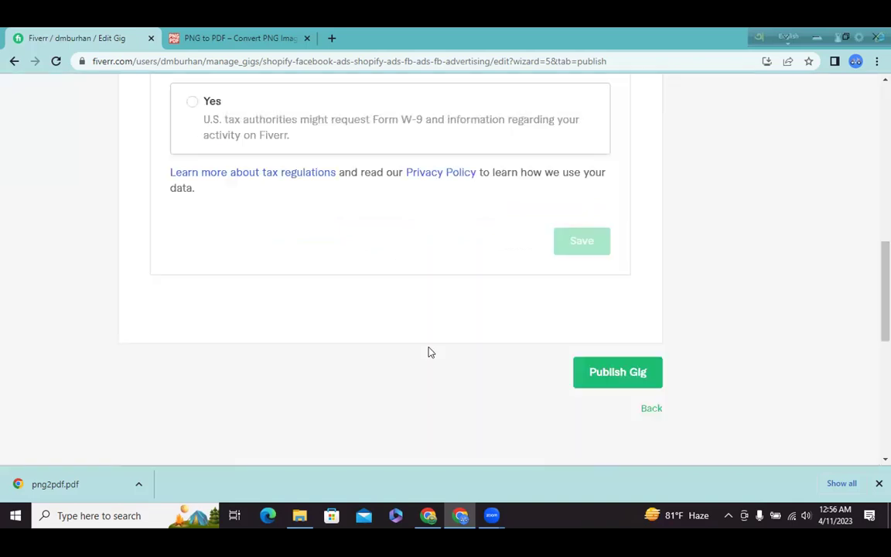
- Publish the gig, finish the publishing wizard, and dismiss the "Set your availability" tip on the Gigs page
click(615, 373)
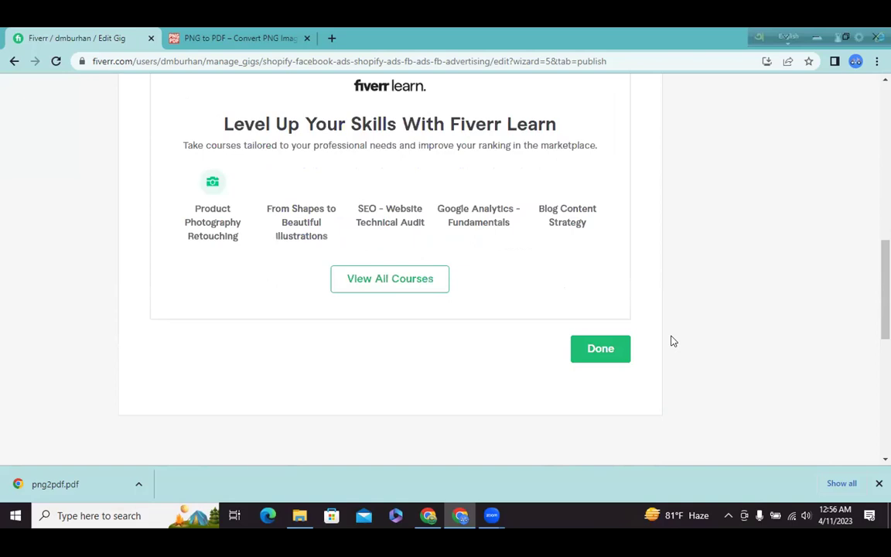
click(598, 354)
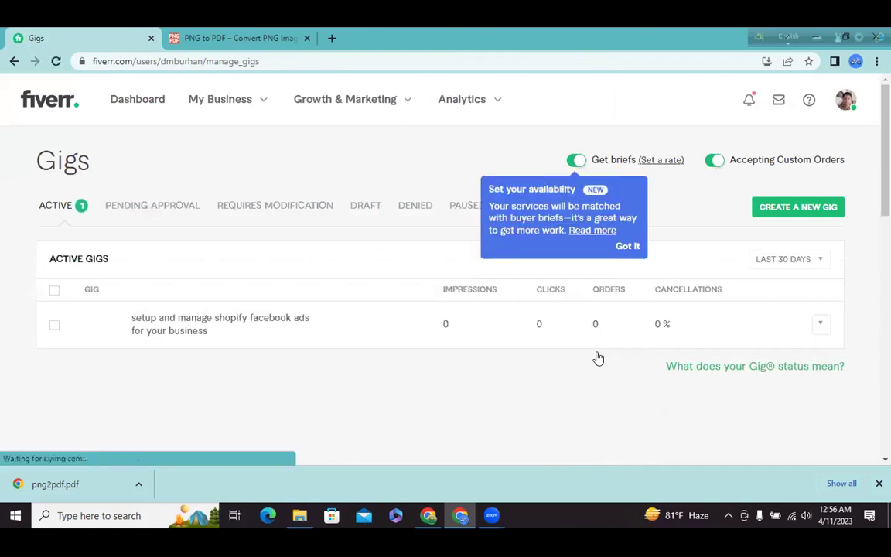
click(626, 246)
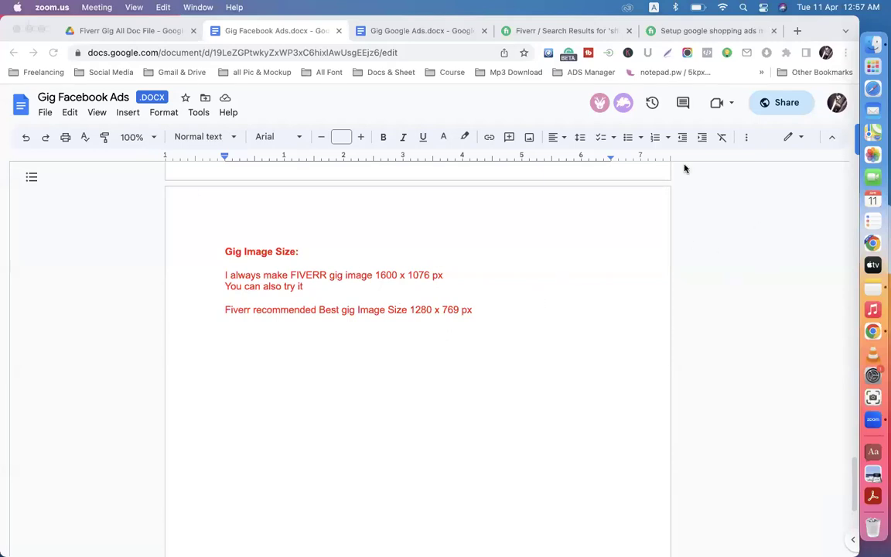
- Create a new blank form in Google Forms in a new browser tab
click(798, 31)
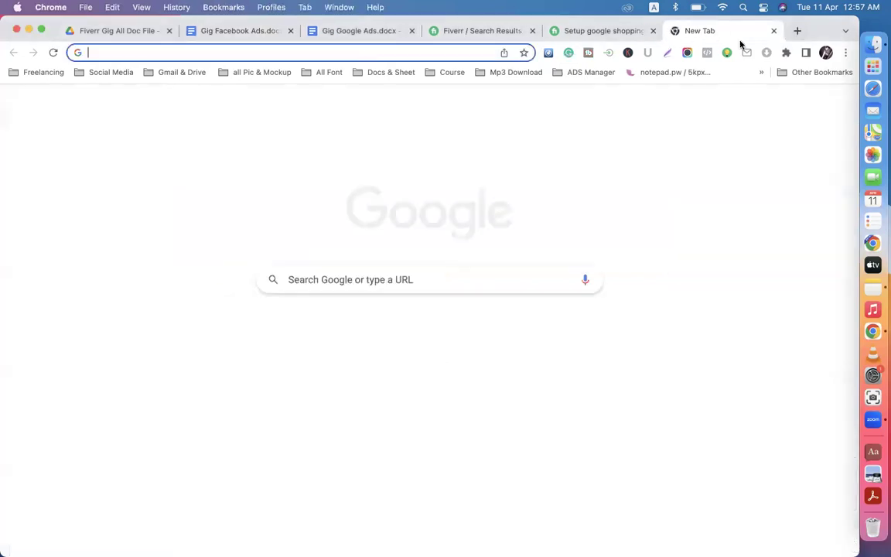
click(371, 73)
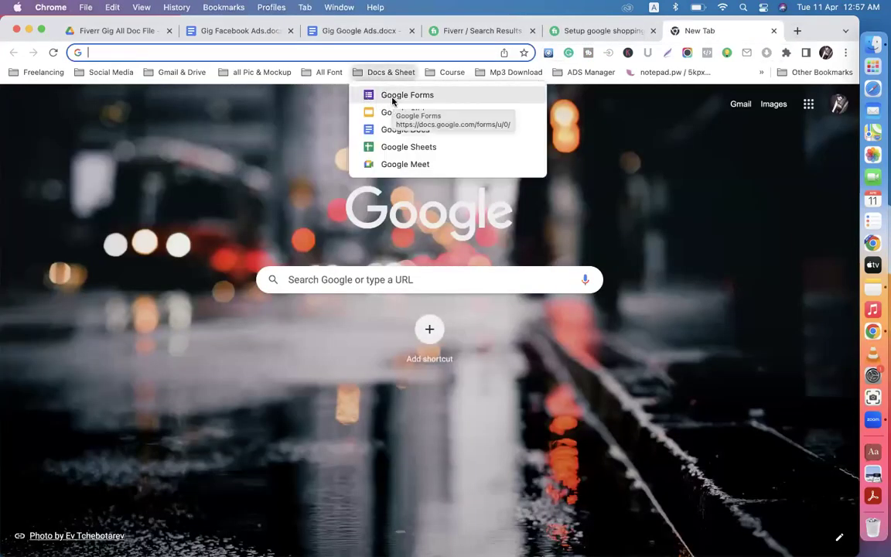
click(392, 96)
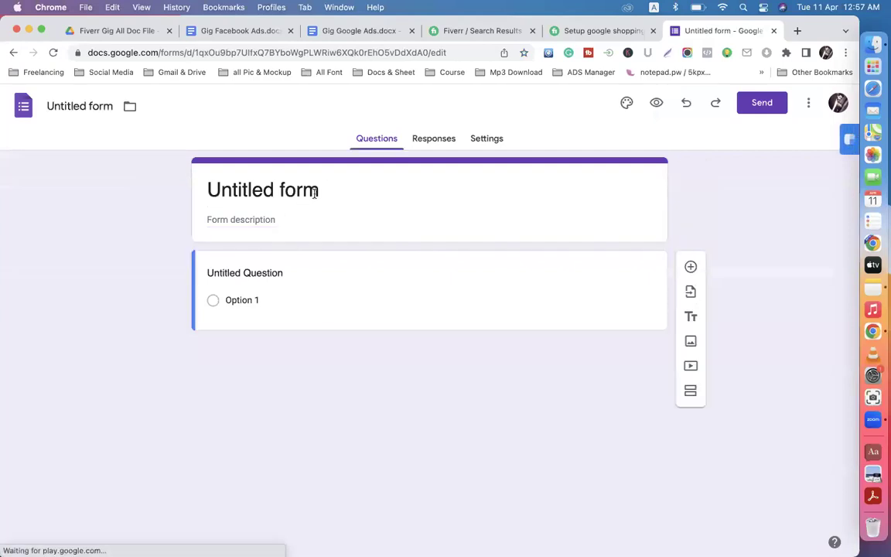
- Set both the form's title and its document name to "Fiverr Tax Day-01"
click(322, 188)
key(super+a)
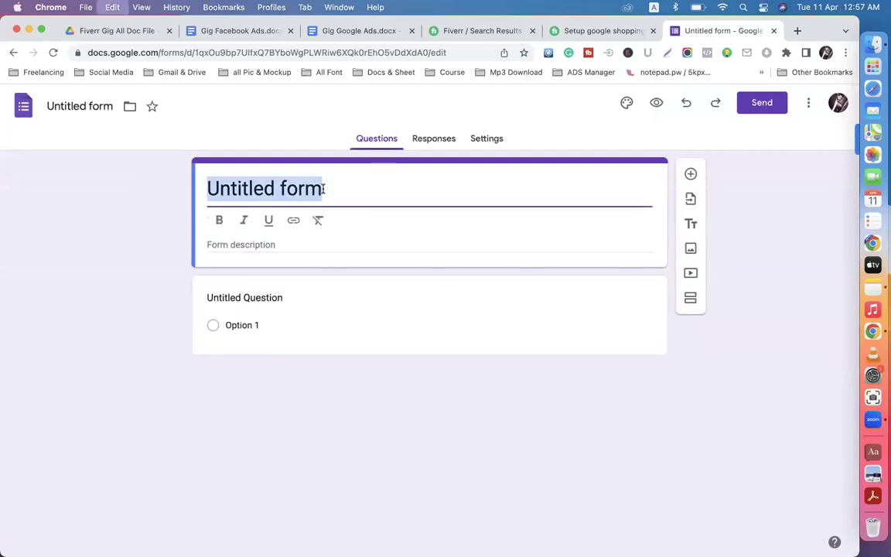
text(Fiverr)
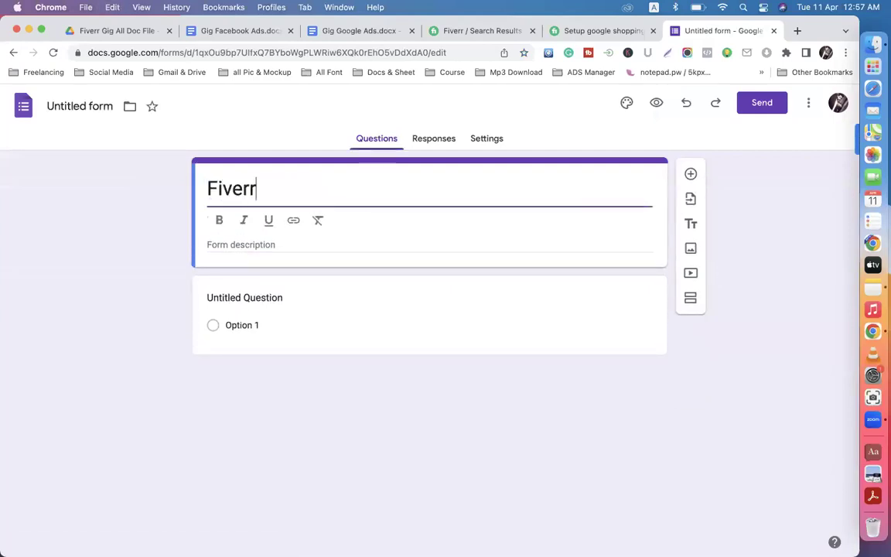
text( tas)
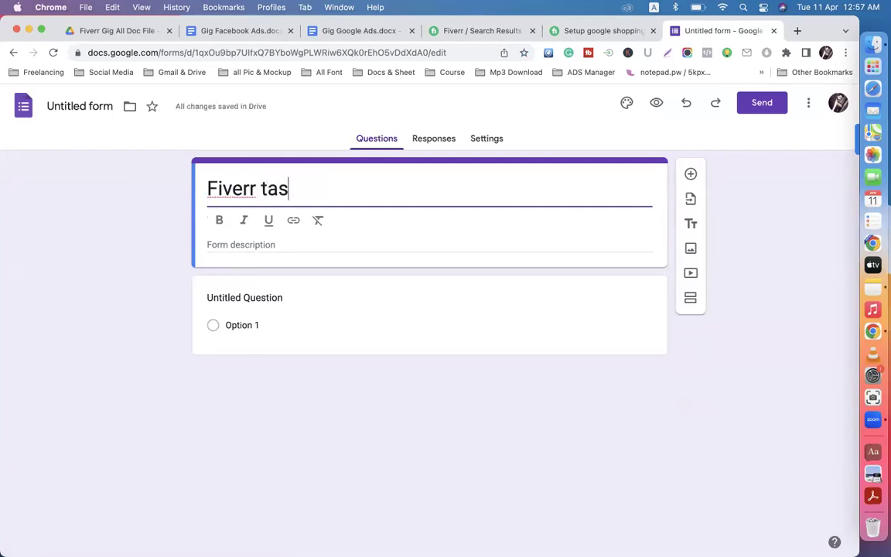
key(BackSpace)
key(BackSpace)
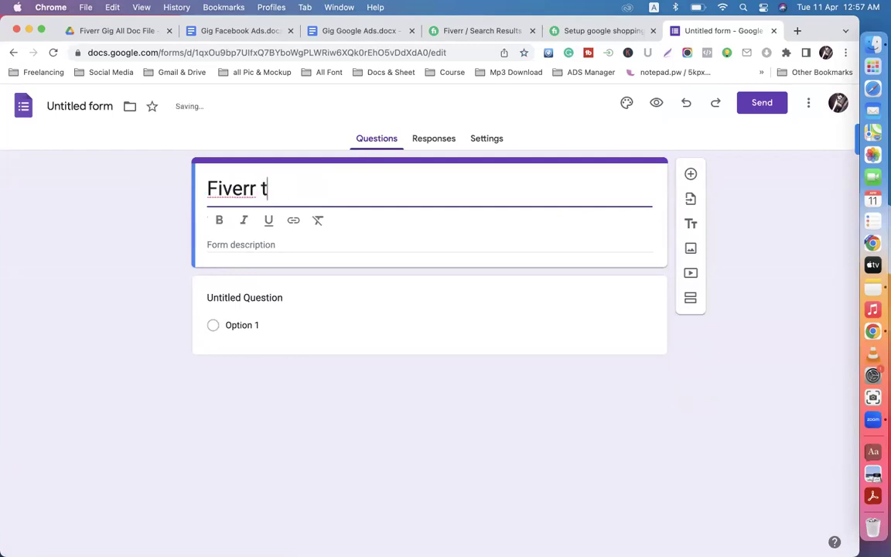
key(BackSpace)
text(Tax day)
key(BackSpace)
key(BackSpace)
key(BackSpace)
text(D)
text(-01)
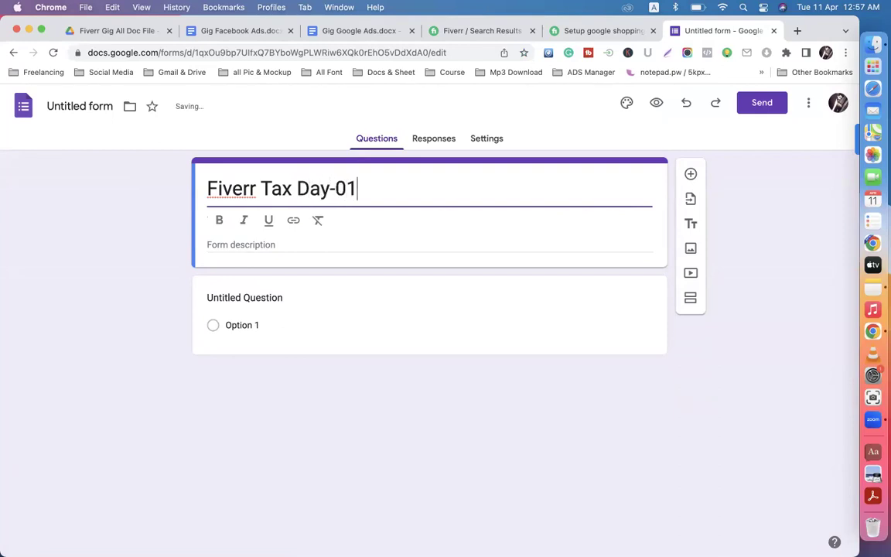
key(super+a)
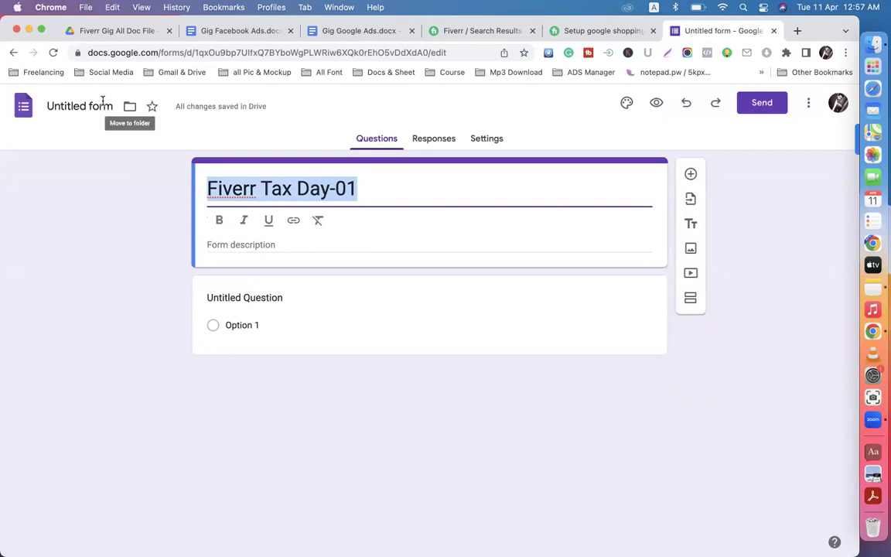
drag(47, 106, 108, 109)
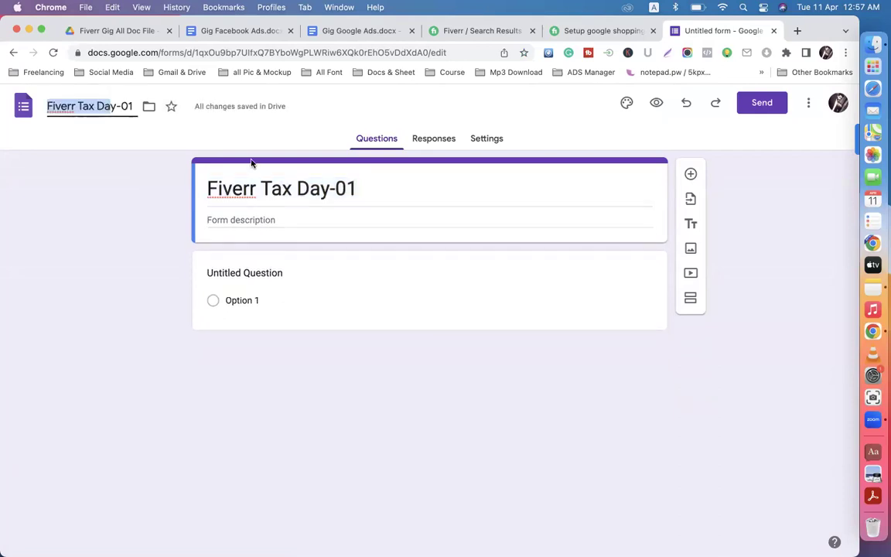
- Title the first question "Fiverr Profile Link/URL" as a short-answer question and make it required
click(217, 302)
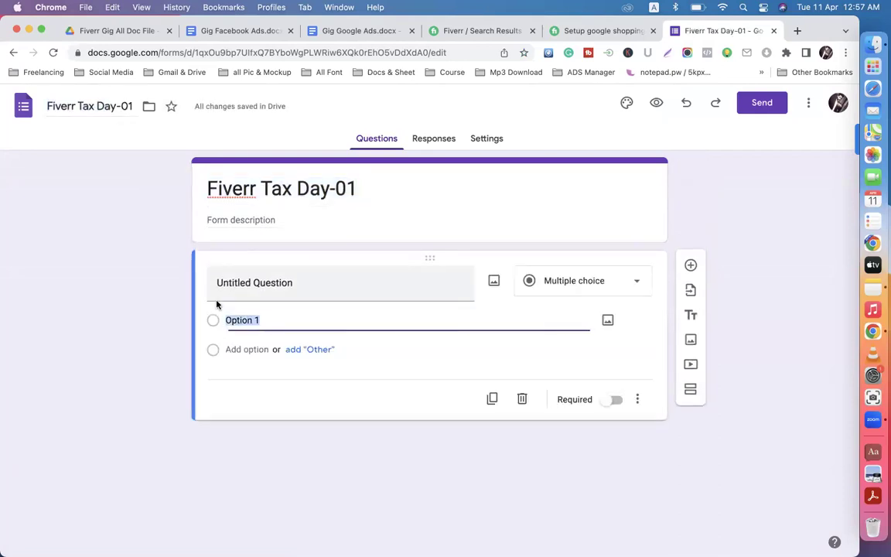
click(270, 284)
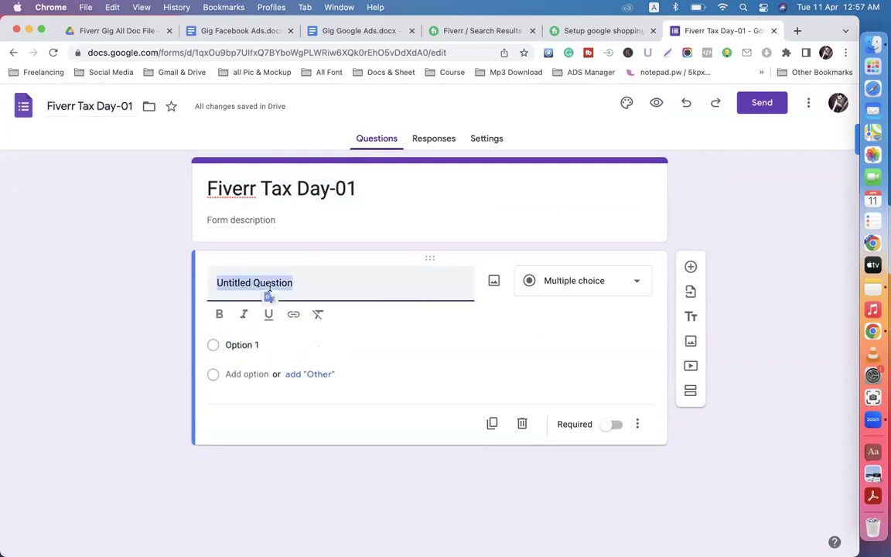
text(Fiverr Profile)
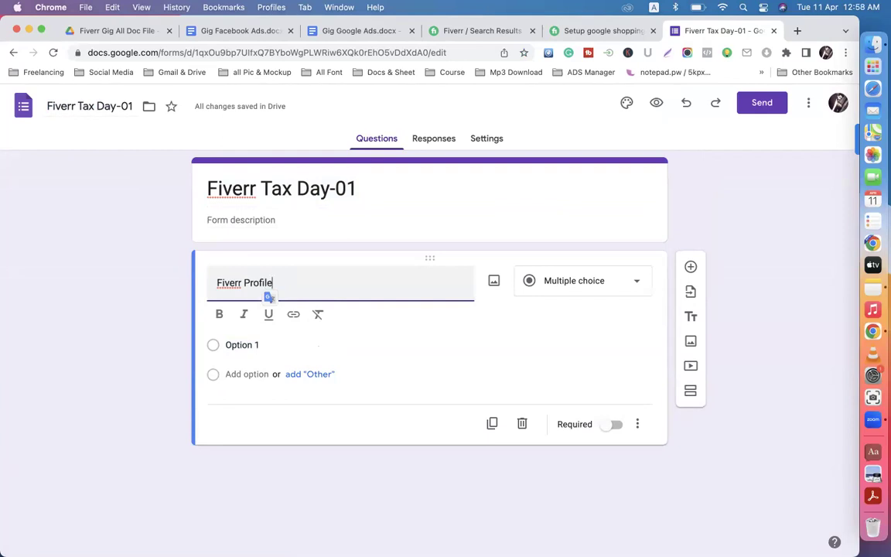
text( Link/URL)
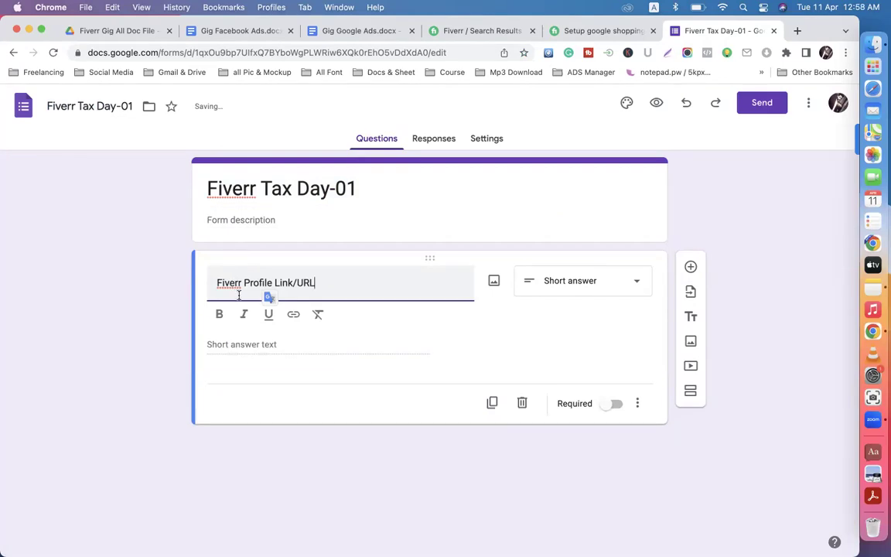
click(238, 348)
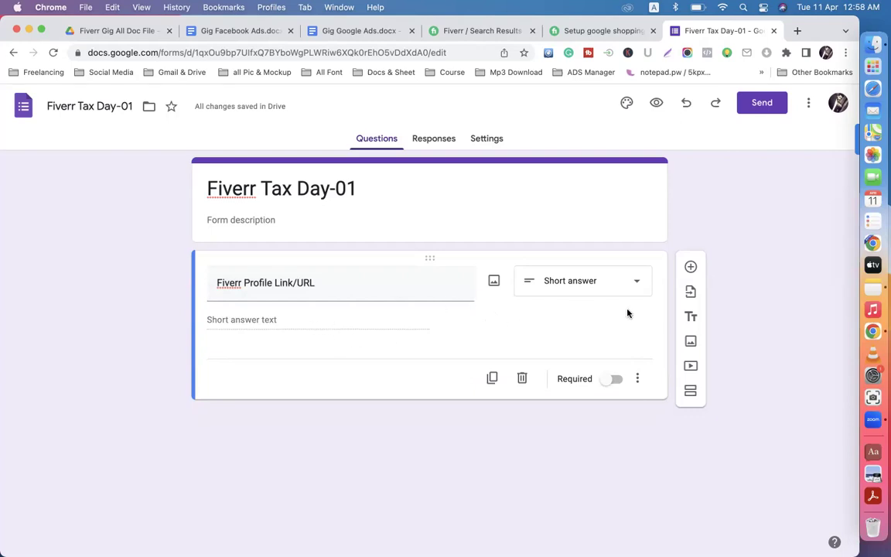
click(611, 379)
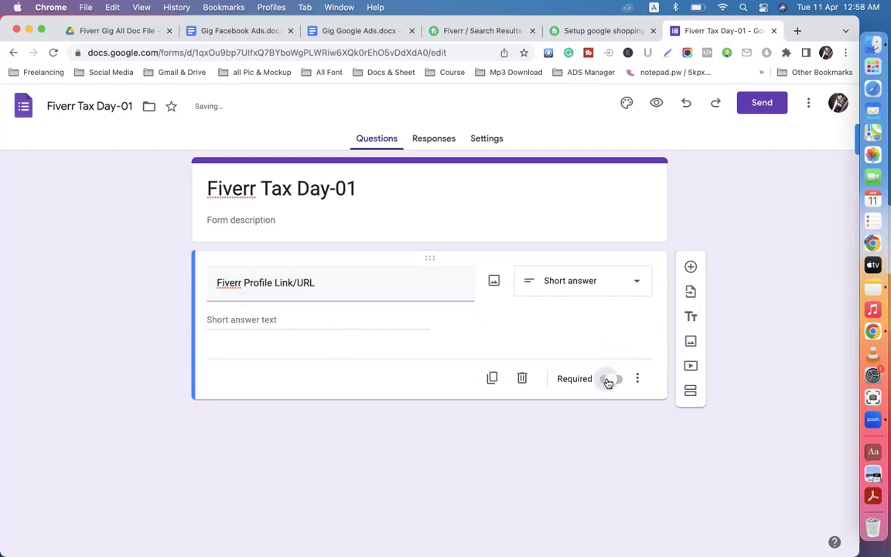
- Duplicate the profile link question and retitle the copy "Gig-01 Link/URL"
click(491, 379)
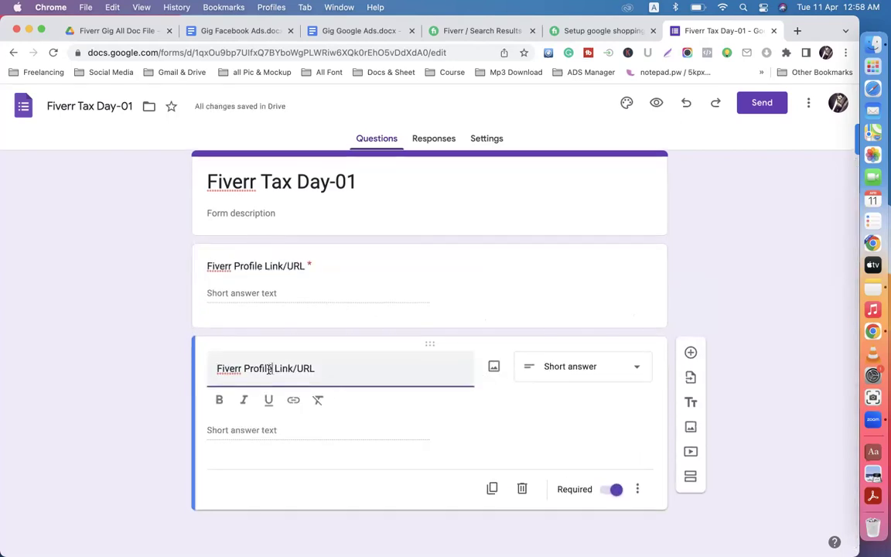
drag(272, 369, 198, 368)
text(Gig)
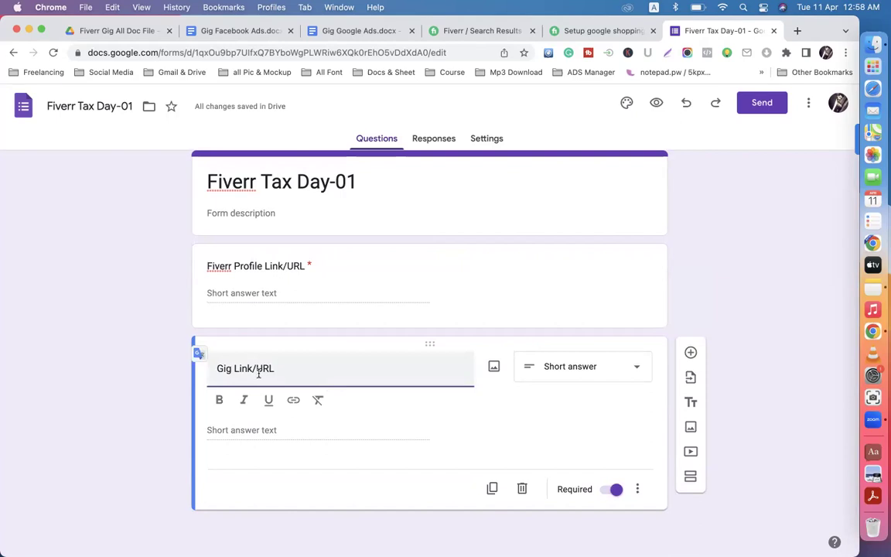
text(-01)
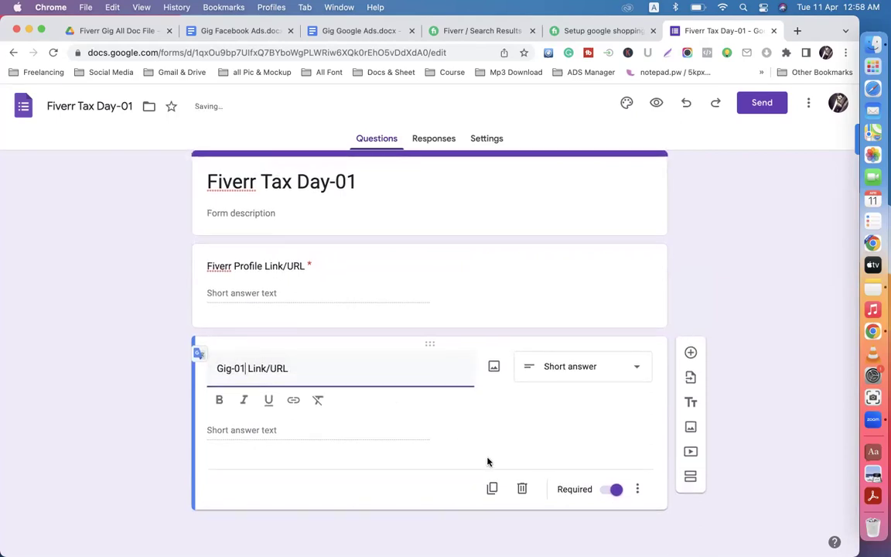
- Duplicate the "Gig-01 Link/URL" question and retitle the copy "Gig-02 Link/URL"
click(491, 489)
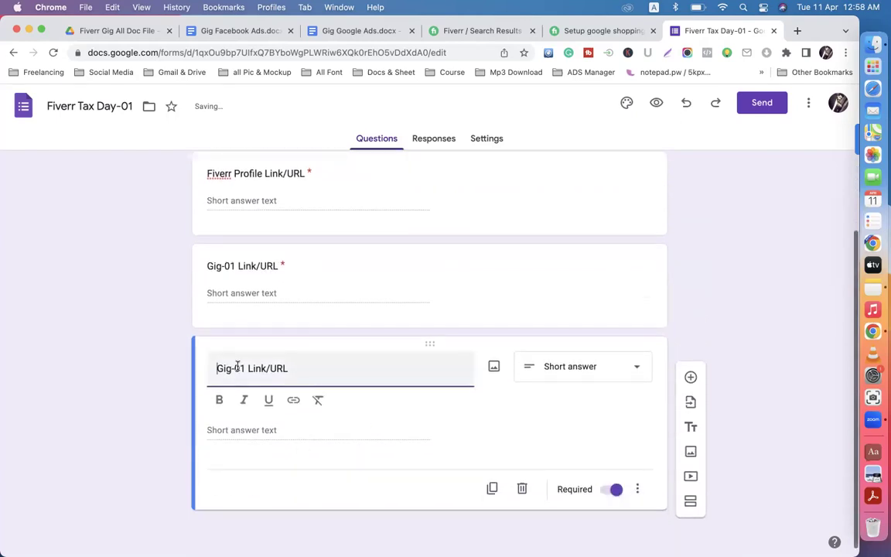
click(244, 368)
key(BackSpace)
text(2)
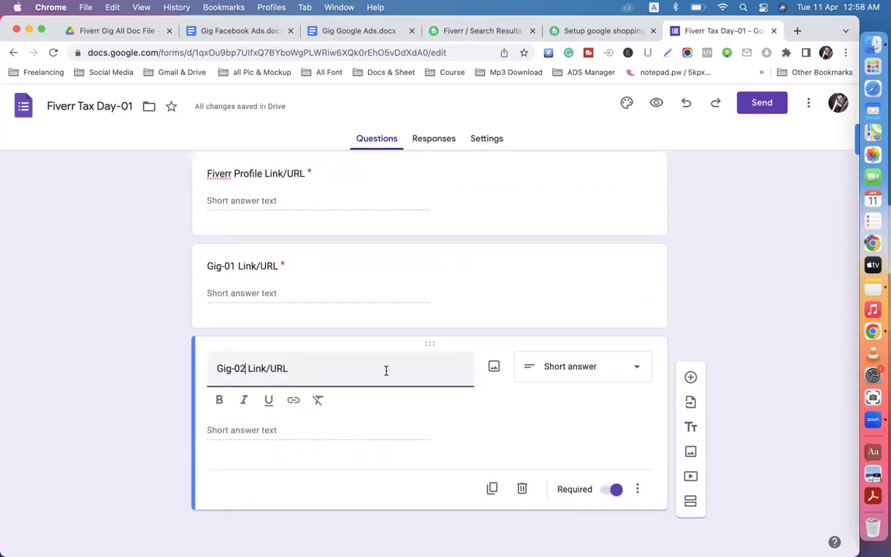
- Duplicate the "Gig-02 Link/URL" question, retitle the copy "Gig-03 Link/URL", and duplicate that question once more
click(492, 488)
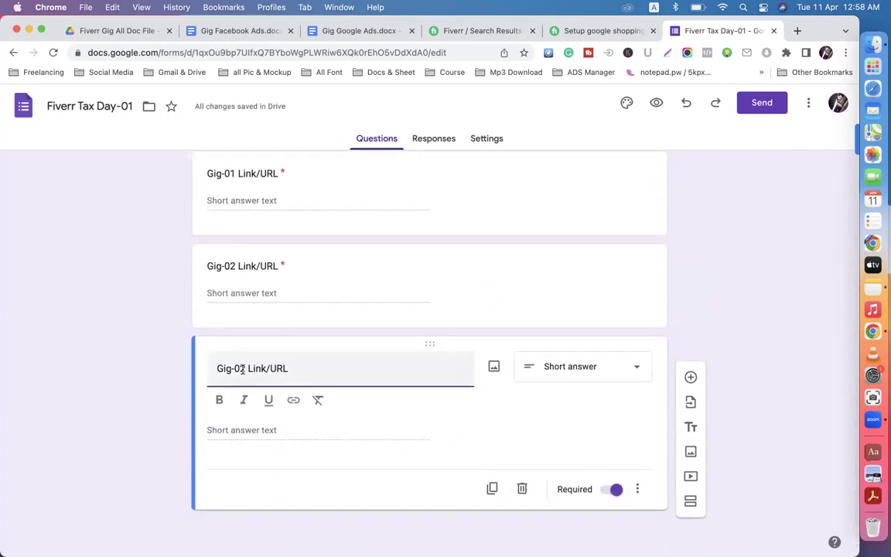
key(BackSpace)
text(3)
click(492, 488)
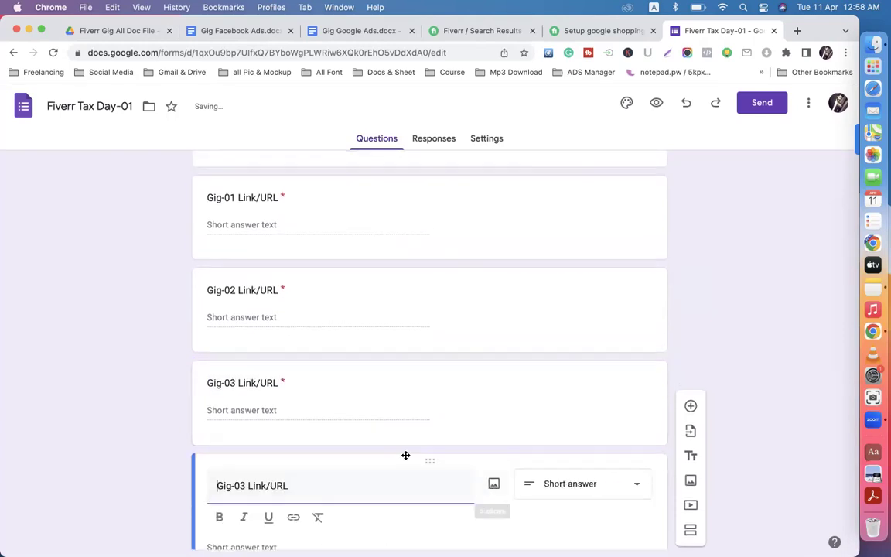
- Retitle the last duplicated question "Gig-04 Link/URL"
click(241, 369)
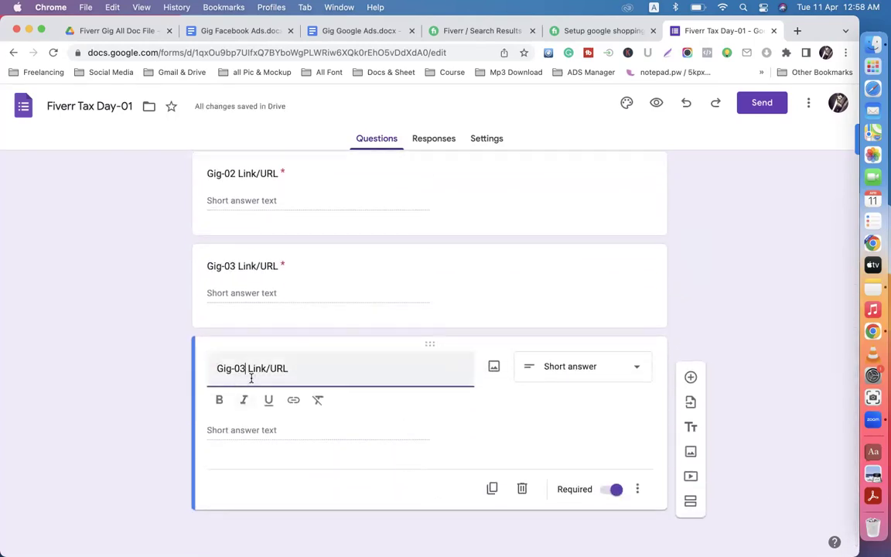
key(BackSpace)
text(4)
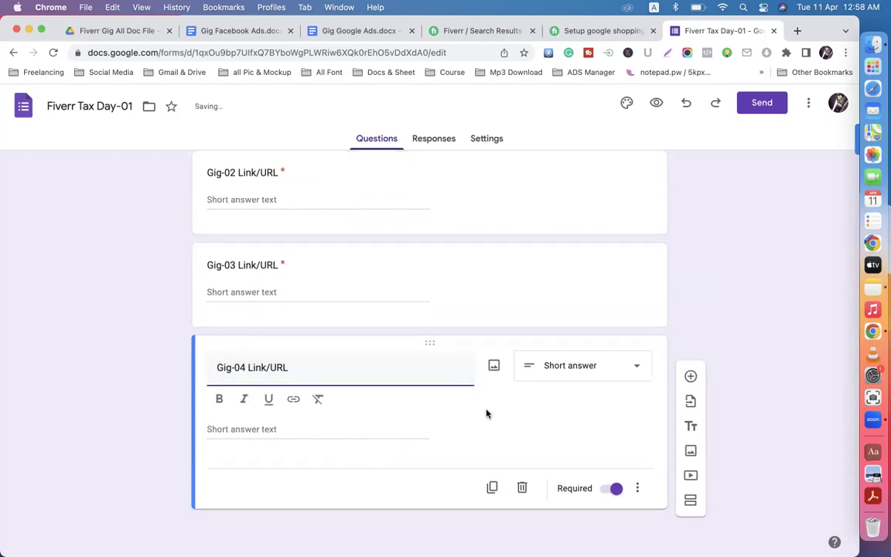
- Duplicate the "Gig-04 Link/URL" question and retitle the copy "Gig-05 Link/URL"
click(492, 488)
click(246, 369)
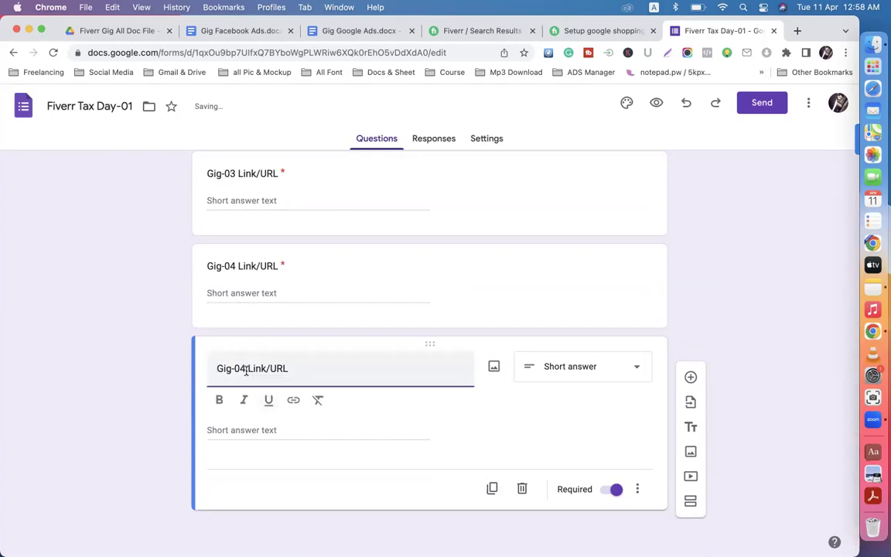
key(BackSpace)
text(5)
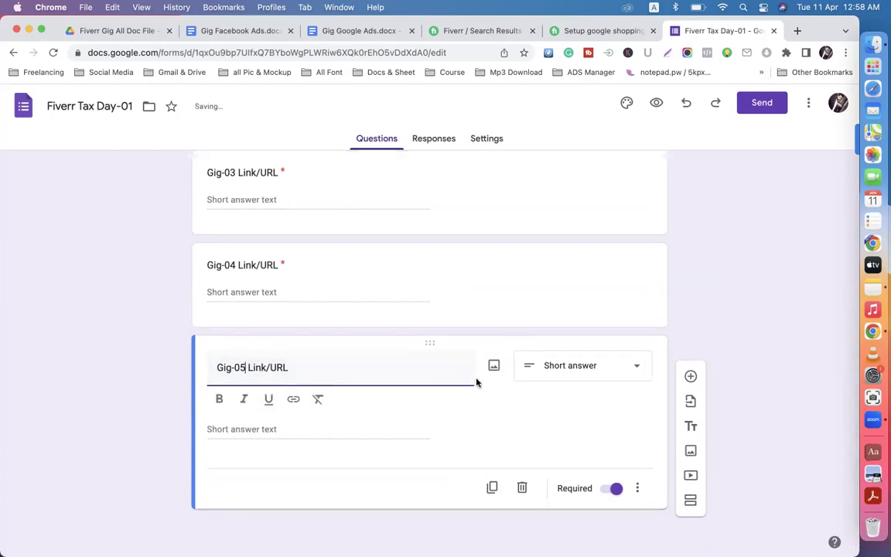
- Duplicate the "Gig-05 Link/URL" question and retitle the copy "Gig-06 Link/URL"
click(492, 486)
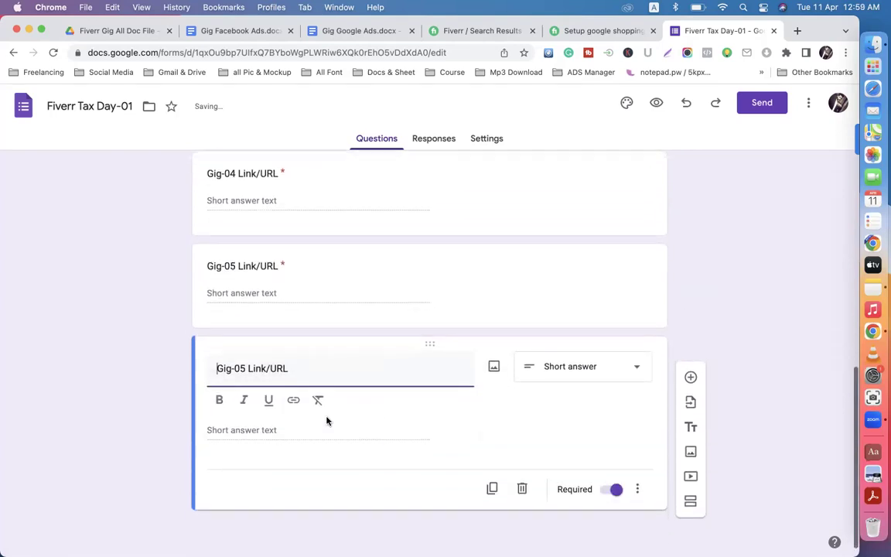
click(246, 368)
key(BackSpace)
text(6)
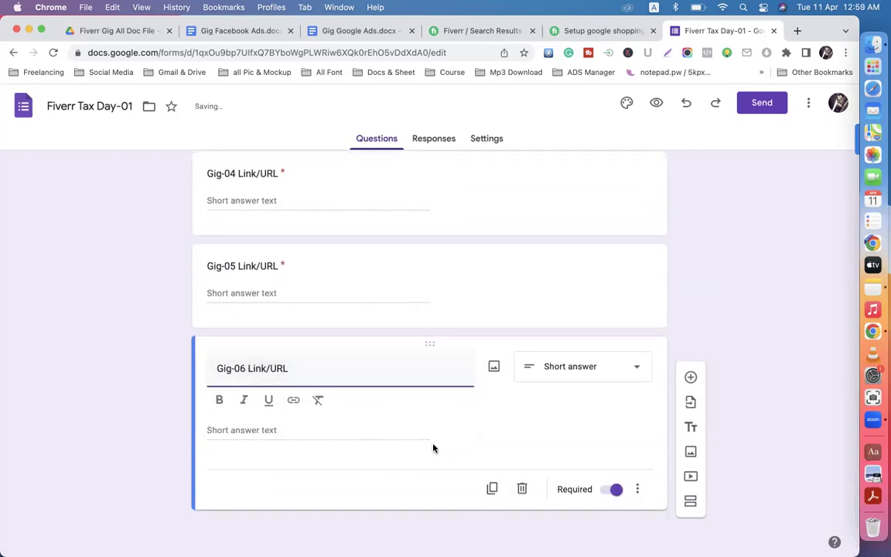
- Duplicate the "Gig-06 Link/URL" question and retitle the copy "Gig-07 Link/URL"
click(491, 487)
click(244, 367)
key(BackSpace)
text(7 Link/URL)
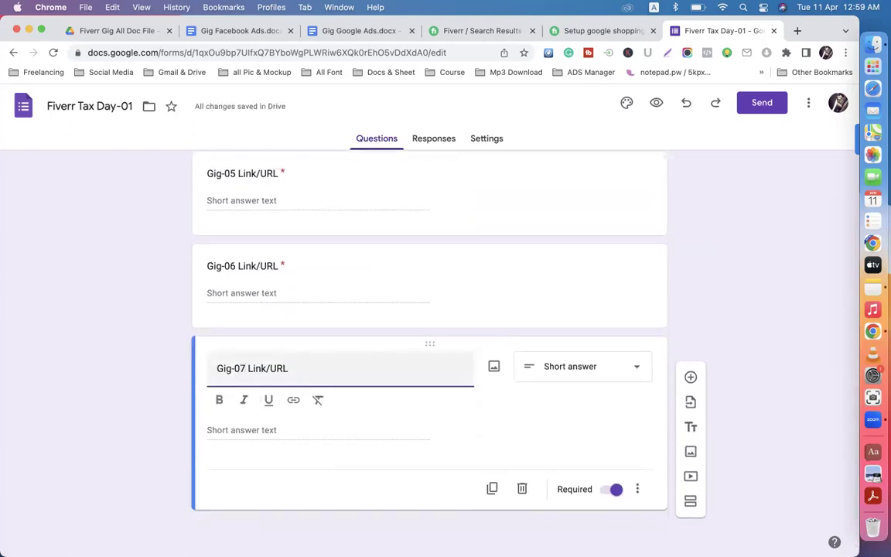
- Replace the title of the form's first question, "Fiverr Profile Link/URL", with "Your Name"
scroll(365, 277, up, 5)
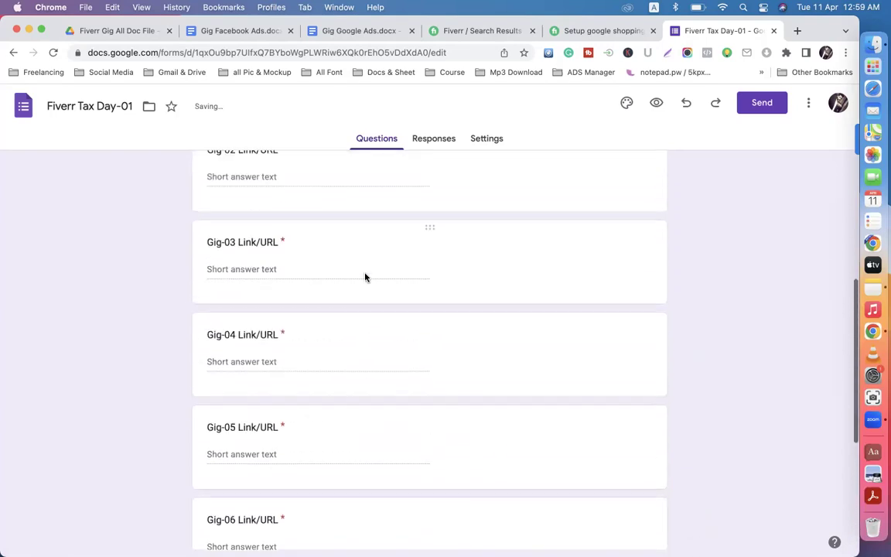
scroll(365, 277, up, 4)
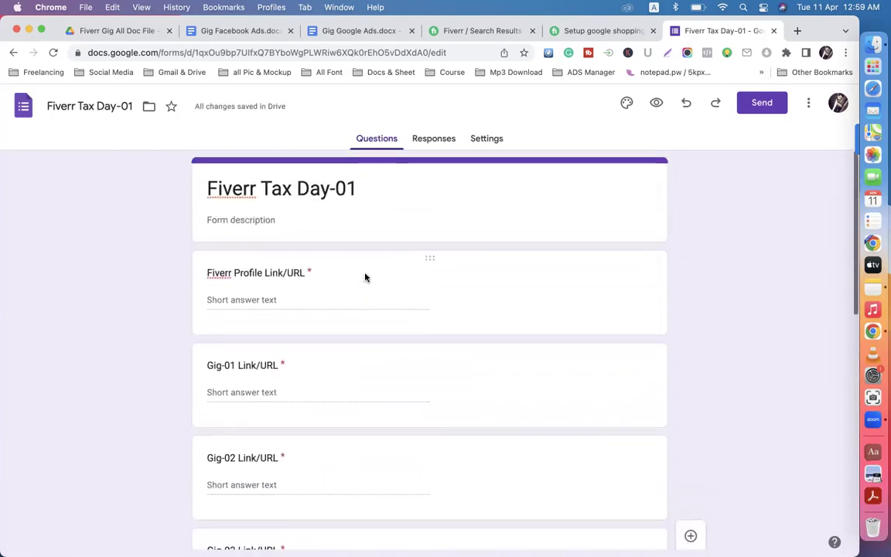
scroll(365, 276, down, 10)
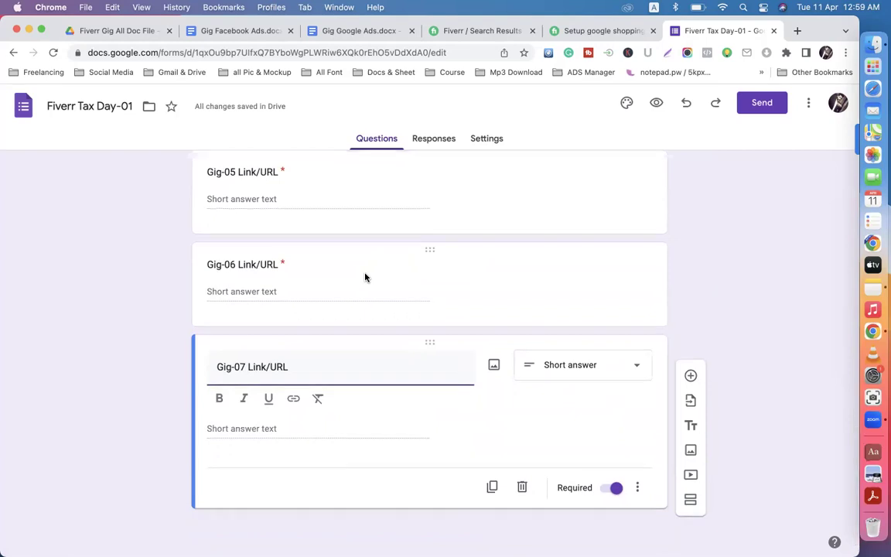
scroll(464, 276, up, 5)
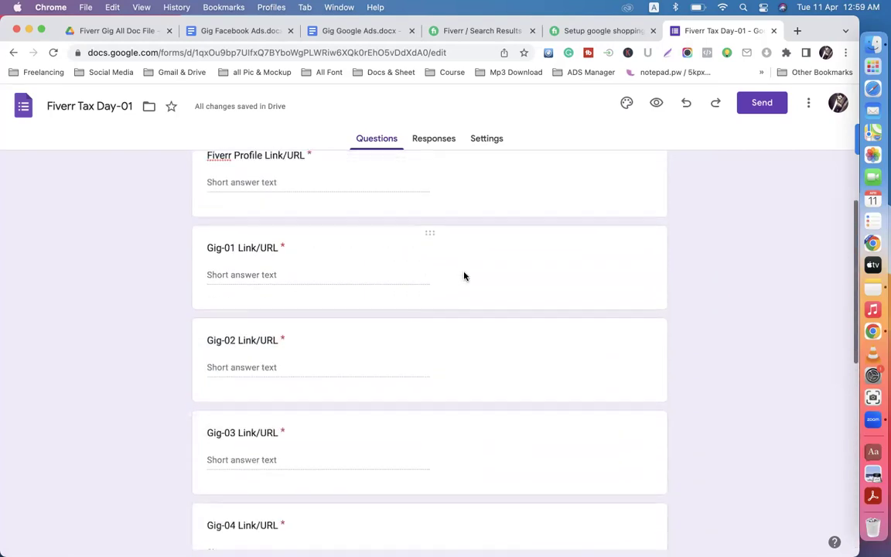
scroll(464, 276, up, 3)
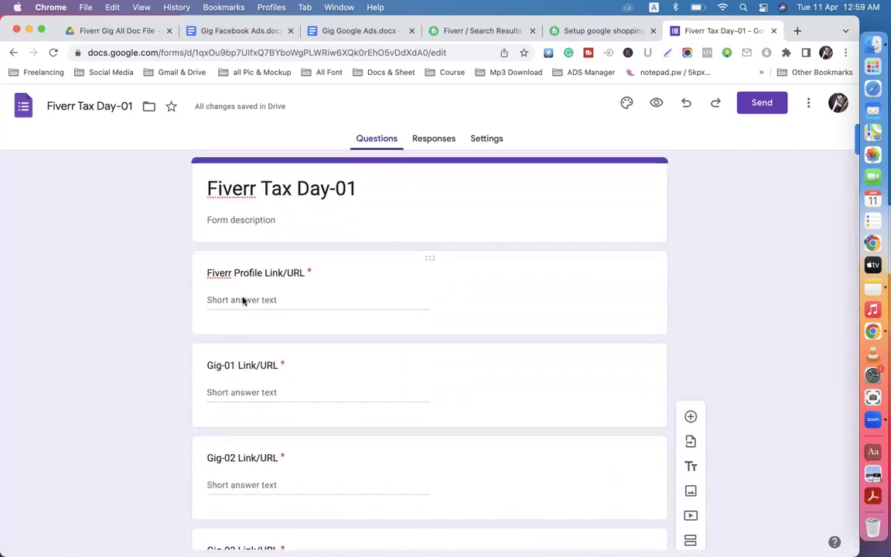
click(298, 273)
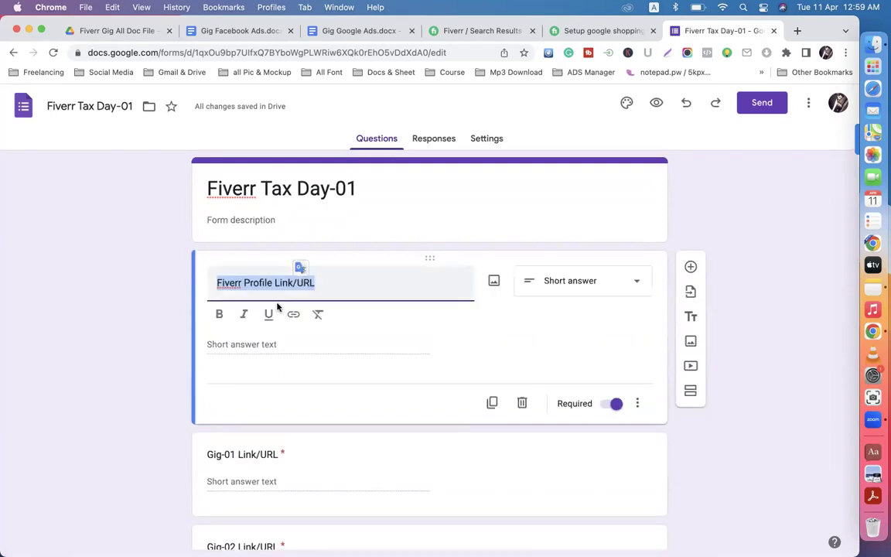
text(Y)
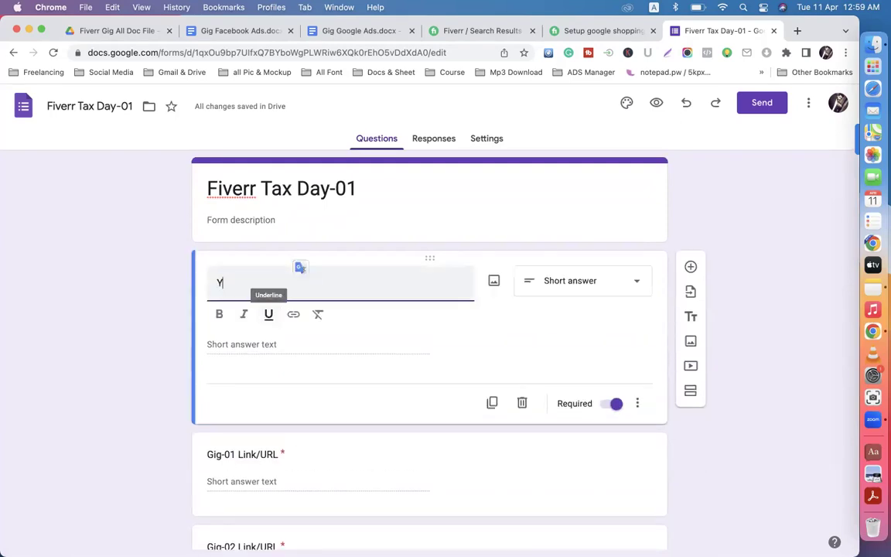
text(our Name)
- Duplicate the "Your Name" question and retitle the copy "Fiverr Profile Link/URL"
scroll(361, 410, down, 3)
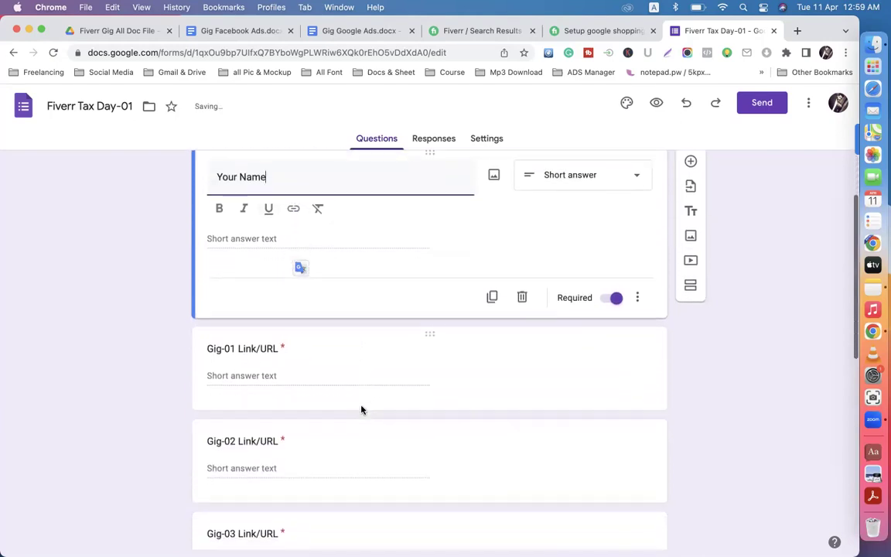
click(492, 282)
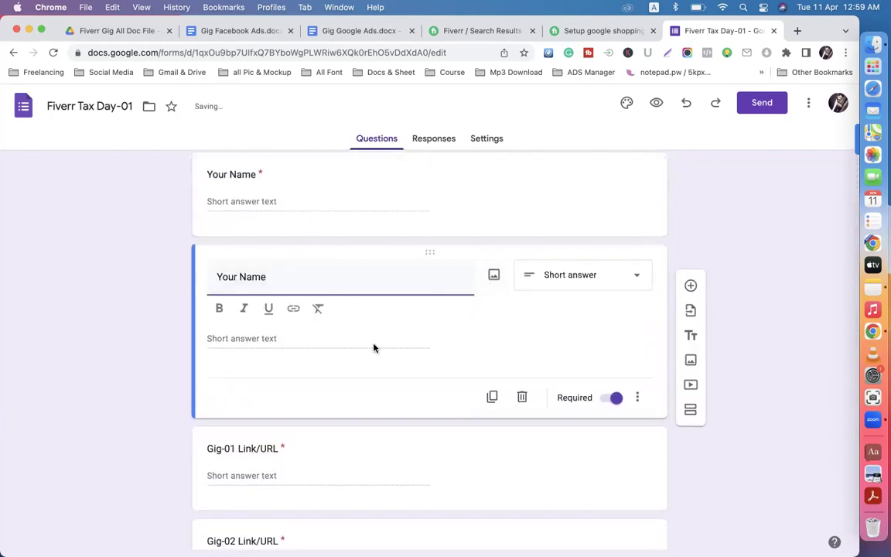
text(Fiverr )
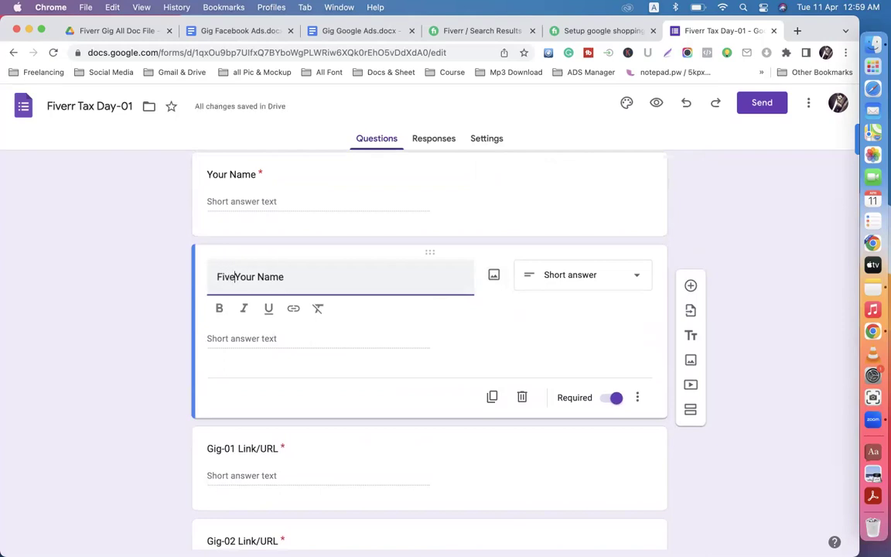
text(Profile)
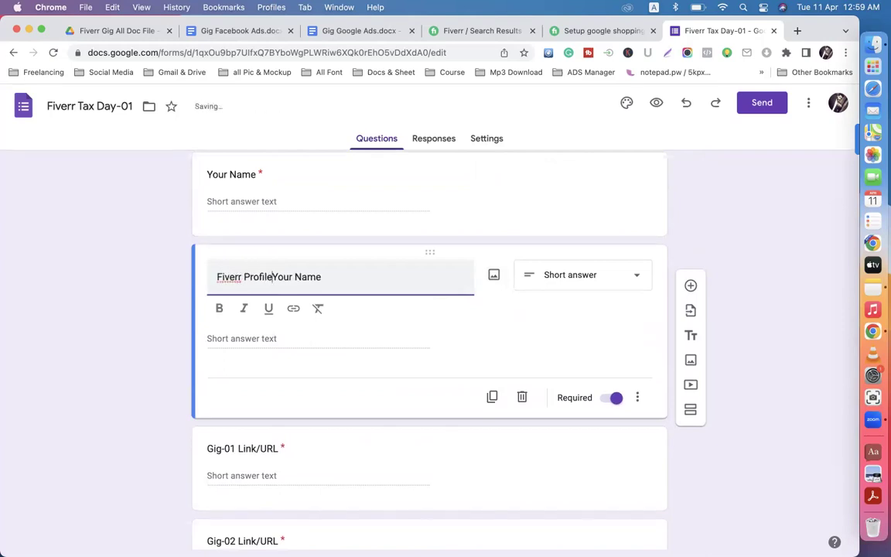
text( Link/URL)
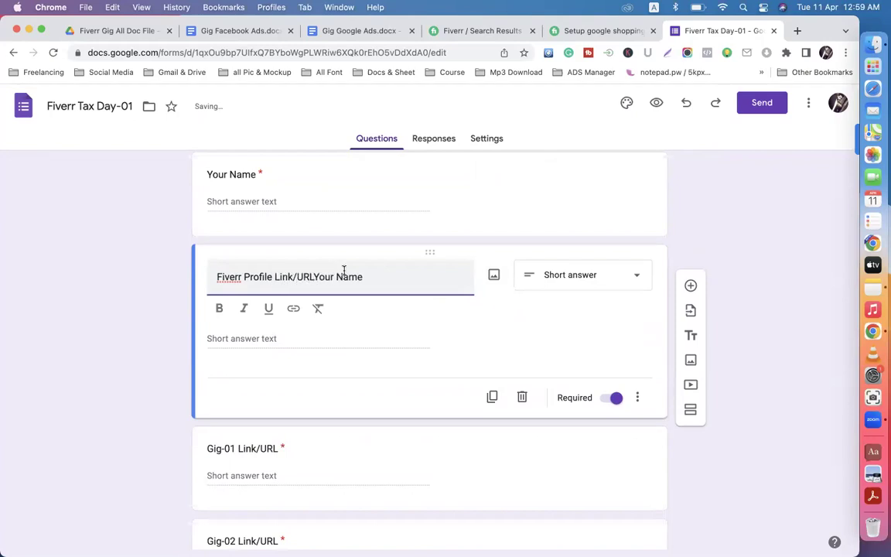
click(368, 282)
key(BackSpace)
key(BackSpace)
key(BackSpace)
key(BackSpace)
key(BackSpace)
key(BackSpace)
scroll(411, 289, up, 2)
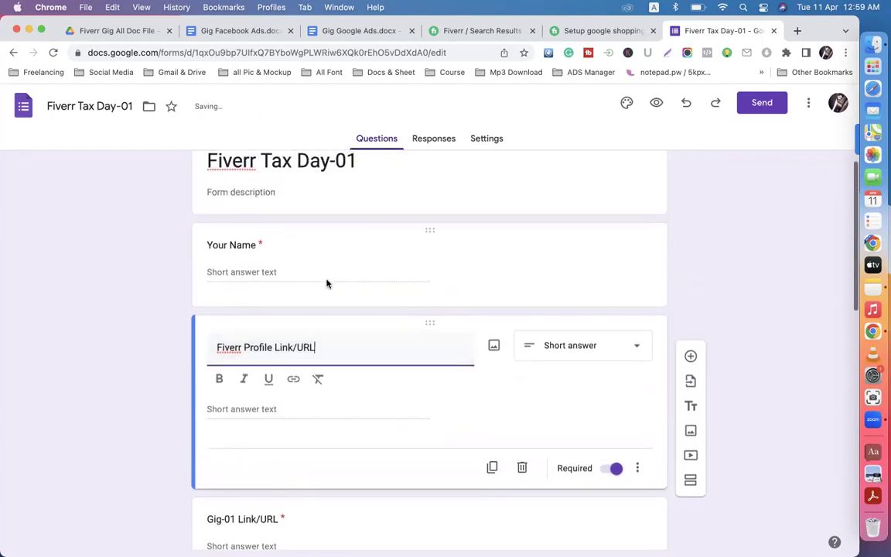
click(321, 278)
scroll(461, 296, down, 2)
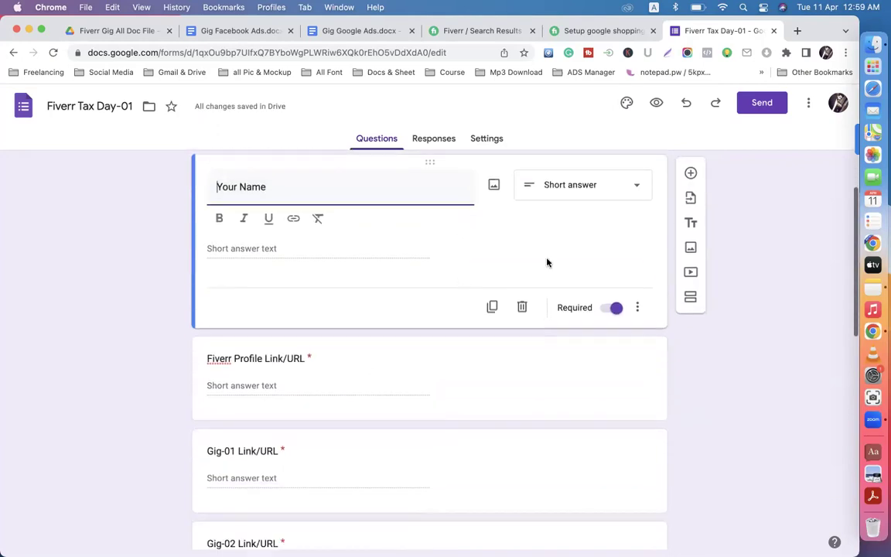
scroll(432, 363, down, 10)
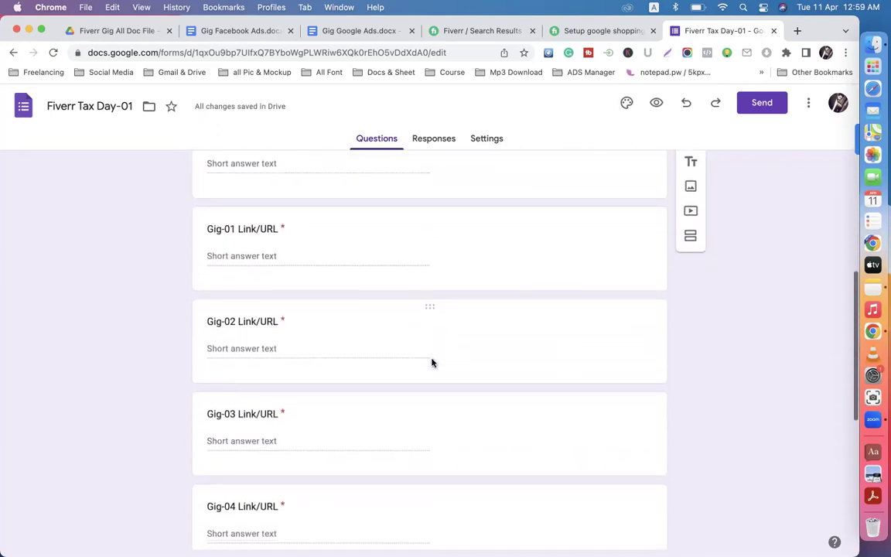
scroll(431, 363, down, 8)
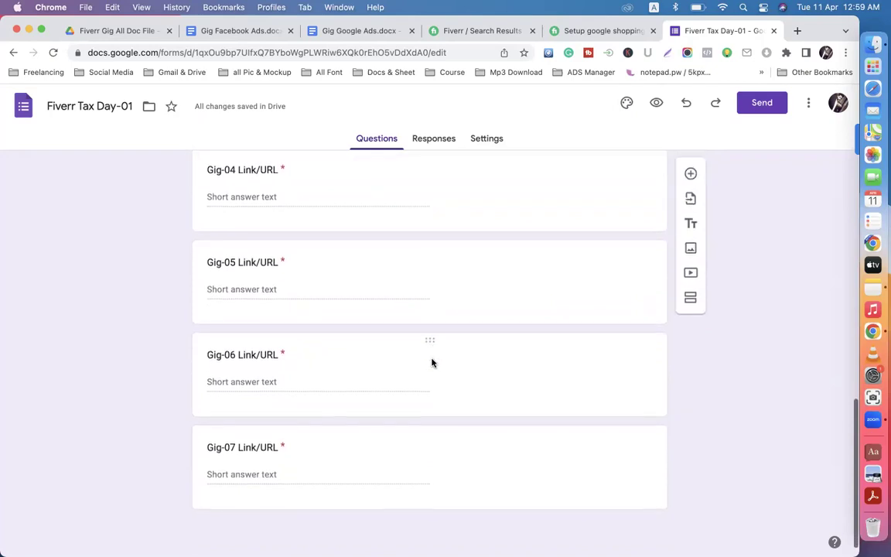
scroll(432, 362, up, 20)
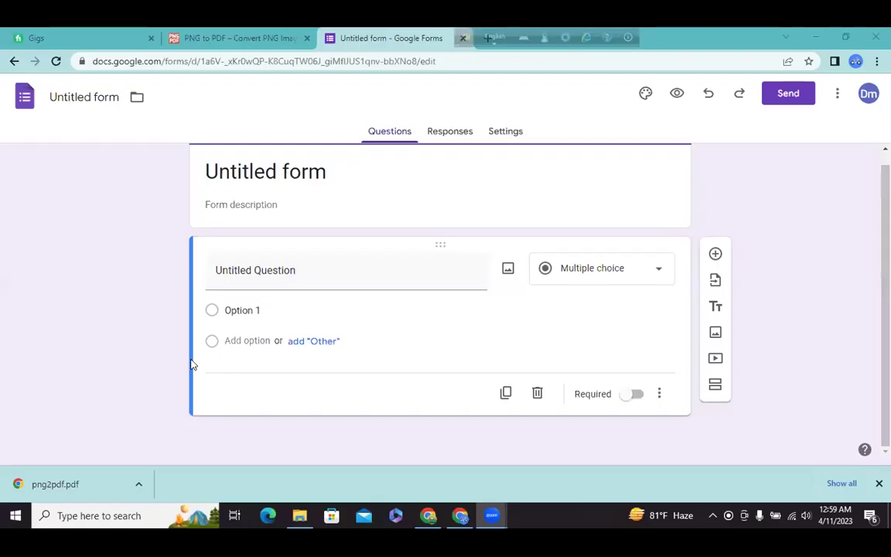
- Switch to the Fiverr Gigs page and open the seller's own profile page
click(208, 37)
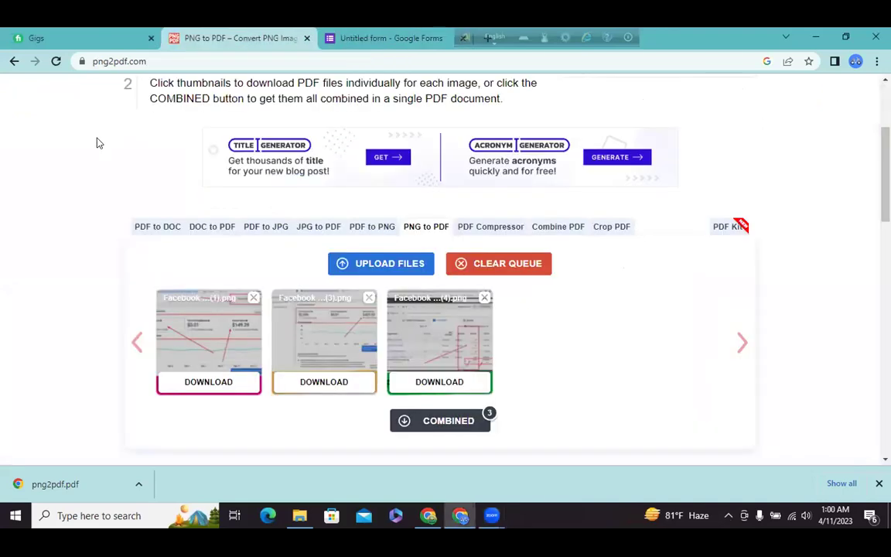
click(59, 38)
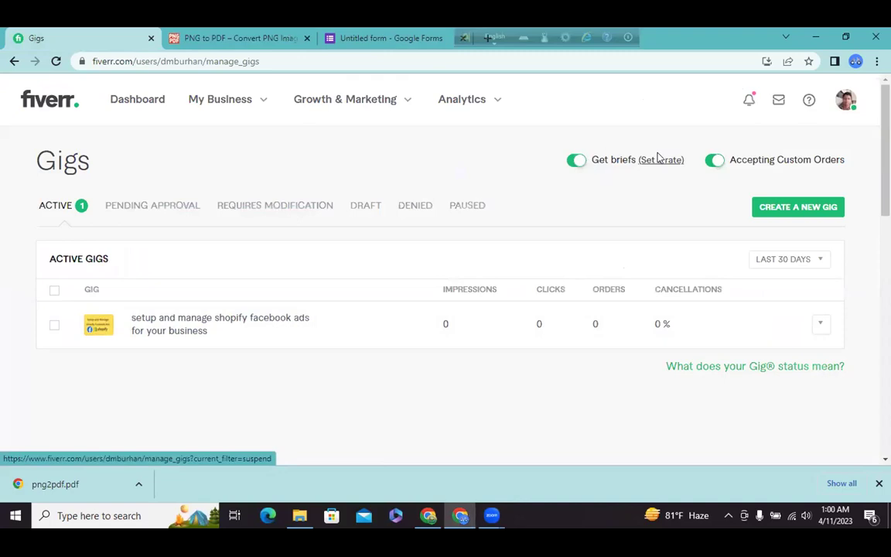
click(846, 101)
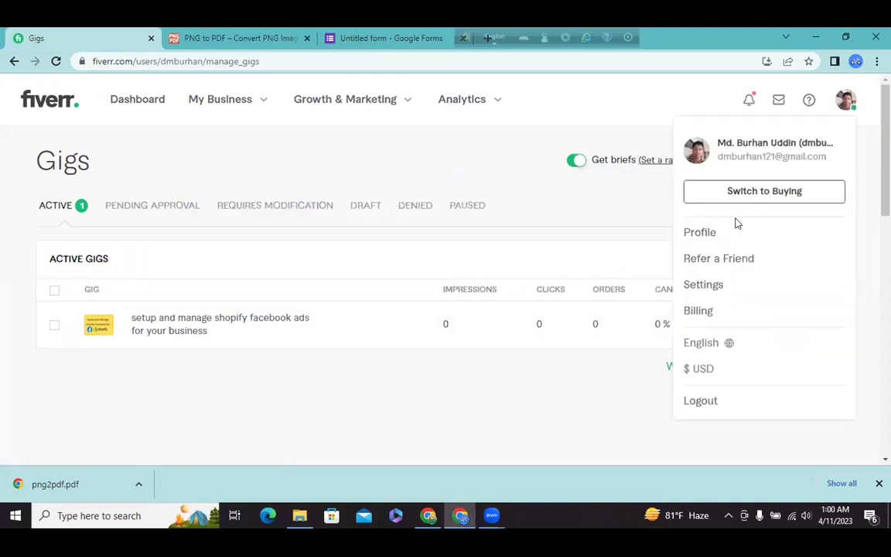
click(698, 236)
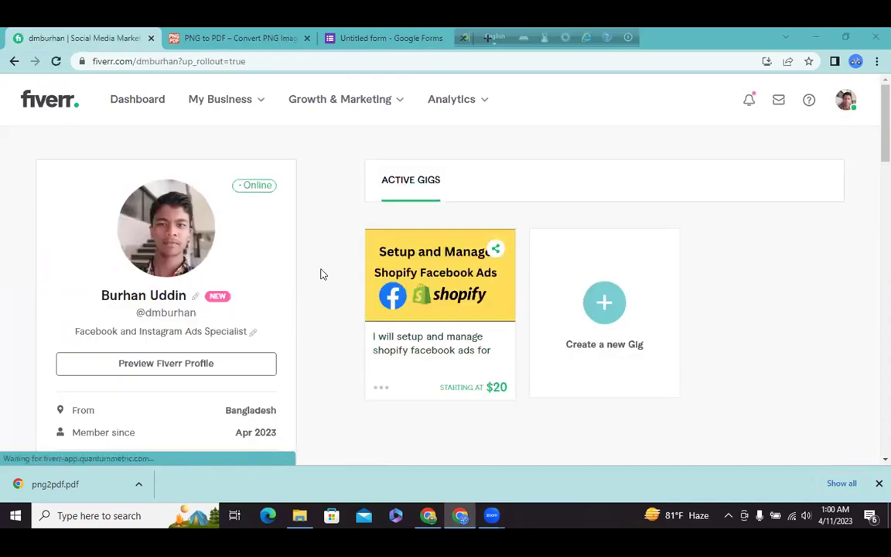
scroll(303, 255, down, 1)
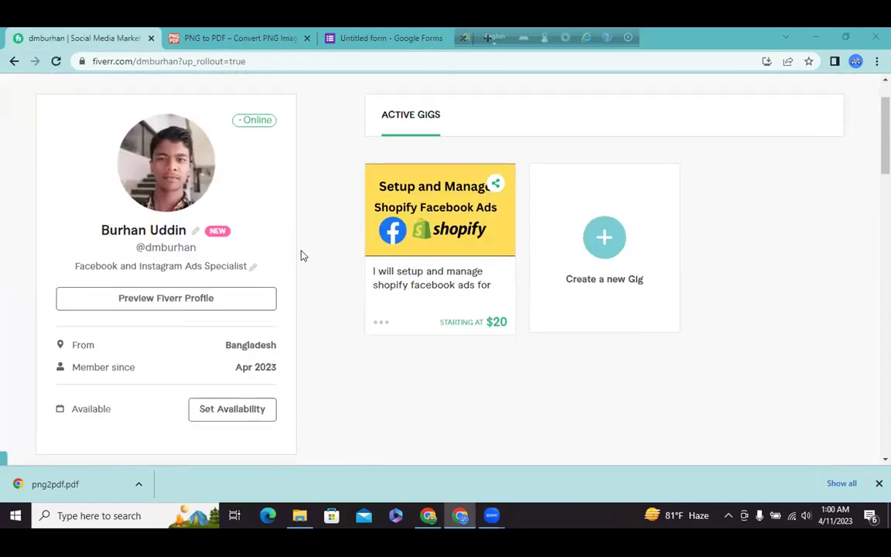
scroll(303, 255, up, 1)
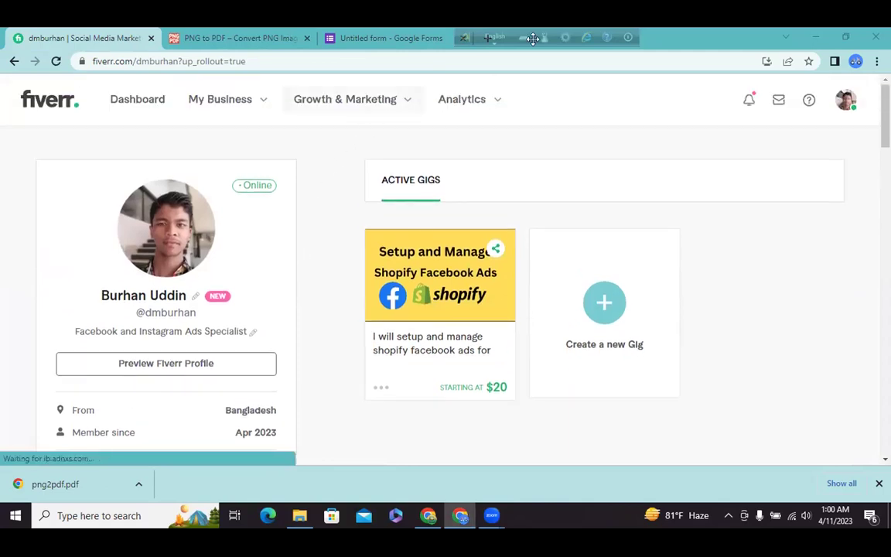
- Select the profile page's web address from its start through the username, leaving out the "?up_rollout=true" suffix
click(177, 62)
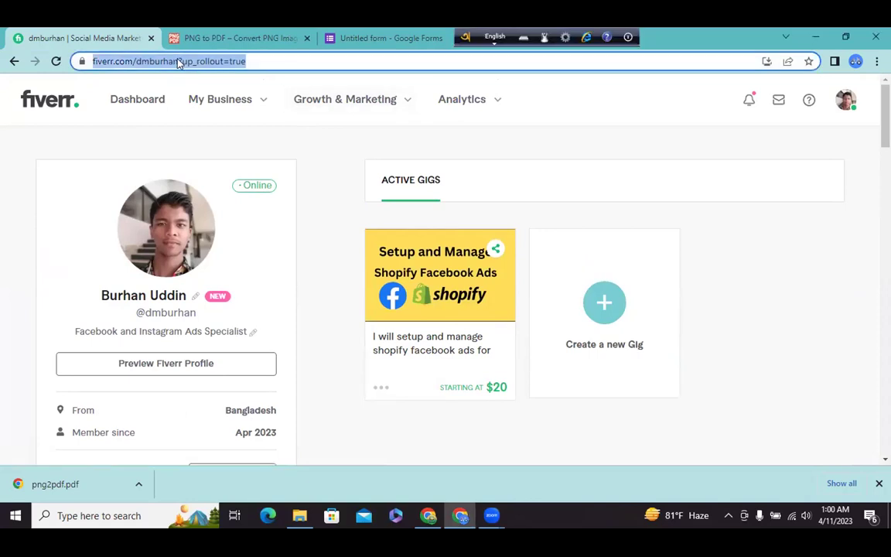
click(178, 62)
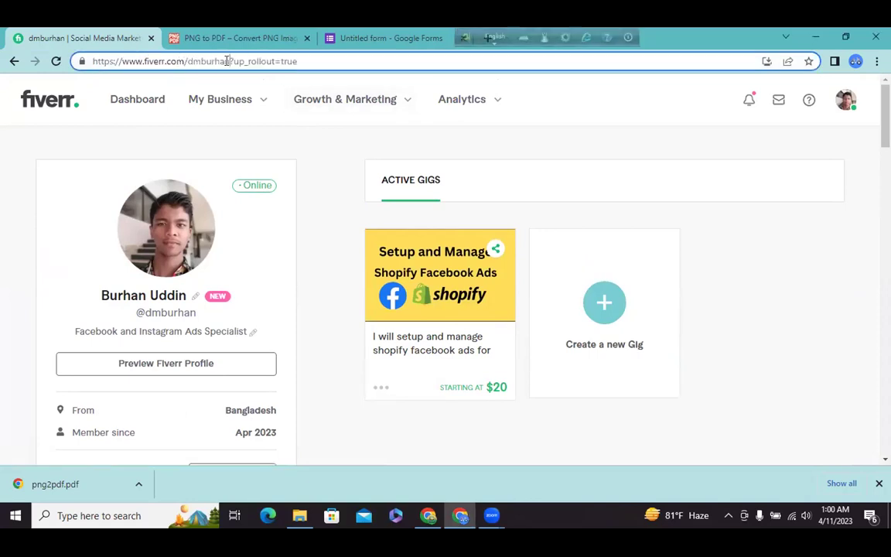
drag(229, 61, 87, 67)
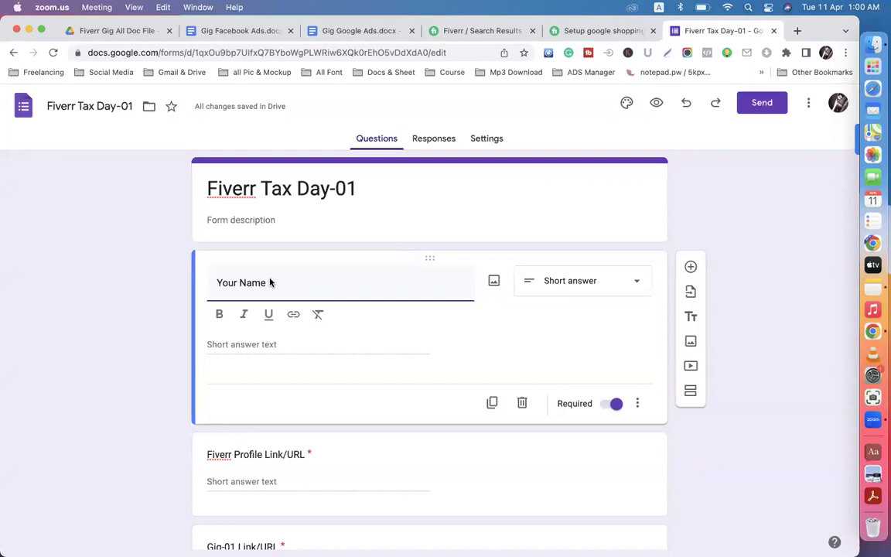
scroll(270, 282, down, 4)
scroll(276, 342, down, 10)
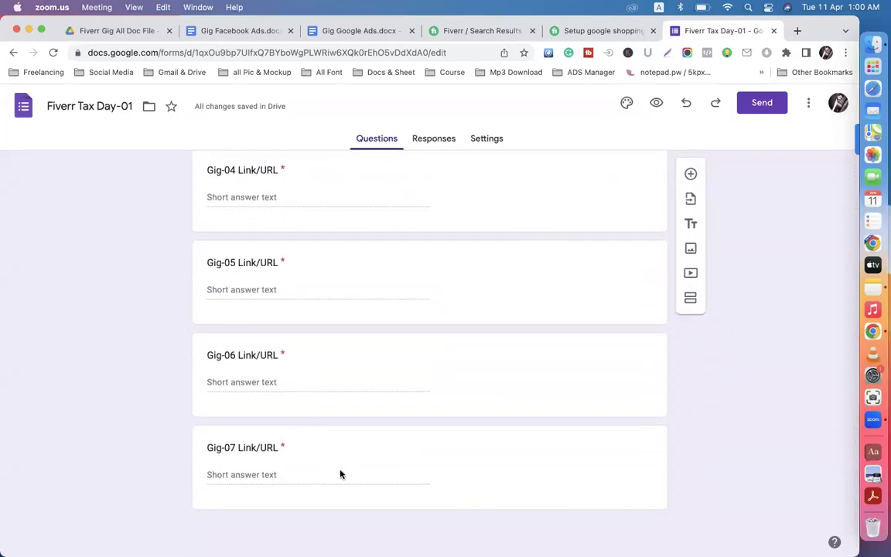
scroll(164, 363, up, 15)
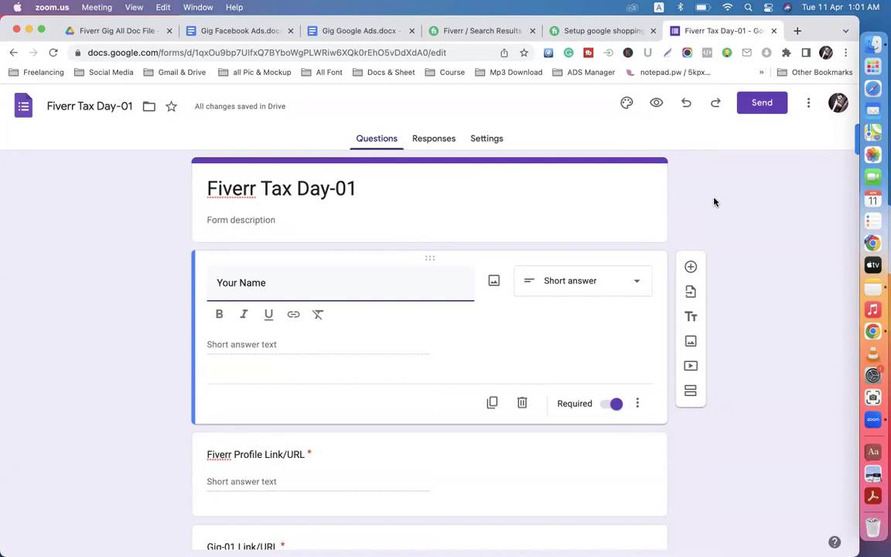
- Review the whole "Fiverr Tax Day-01" form, from the "Your Name" and "Fiverr Profile Link/URL" questions through "Gig-07 Link/URL"
scroll(713, 201, down, 3)
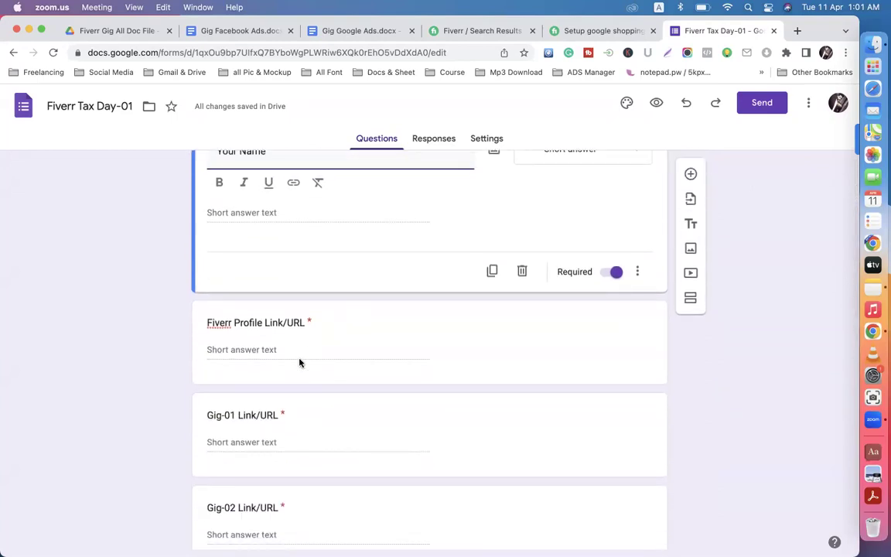
scroll(330, 375, down, 10)
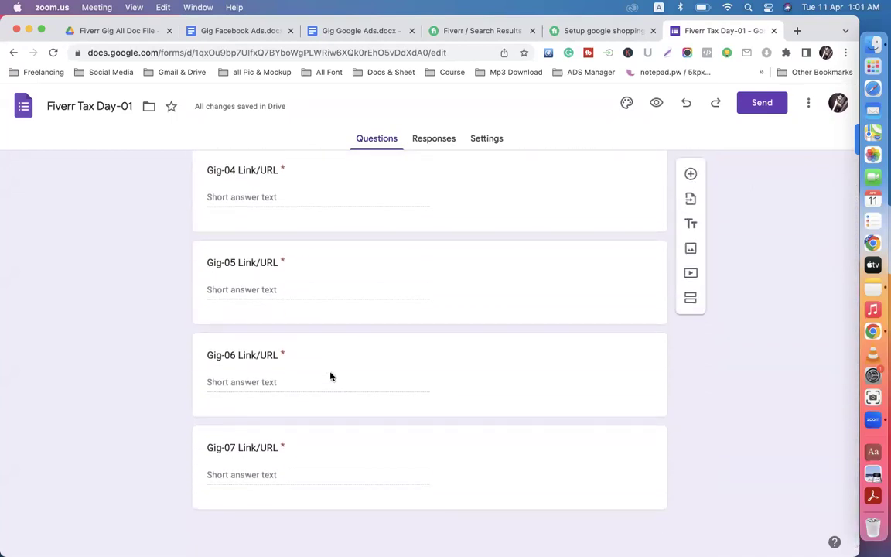
scroll(330, 375, up, 15)
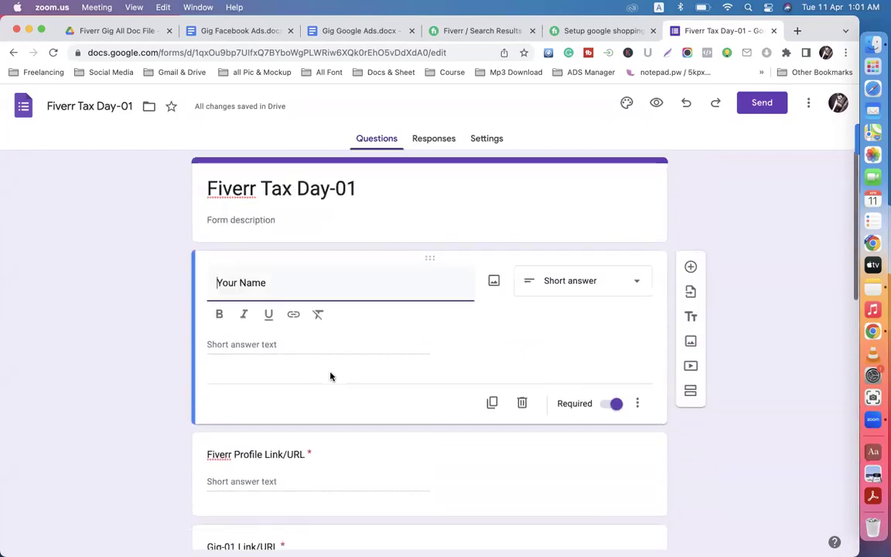
scroll(284, 332, down, 2)
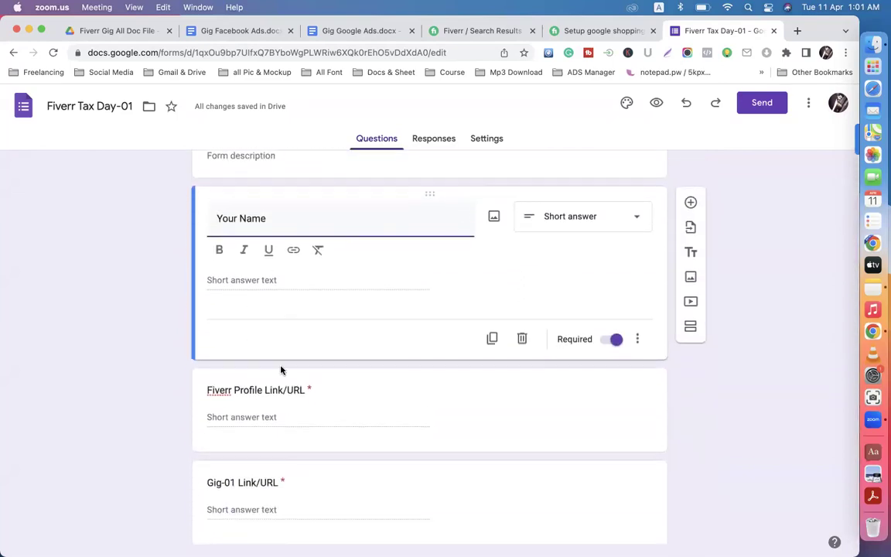
scroll(281, 368, down, 10)
scroll(281, 368, up, 15)
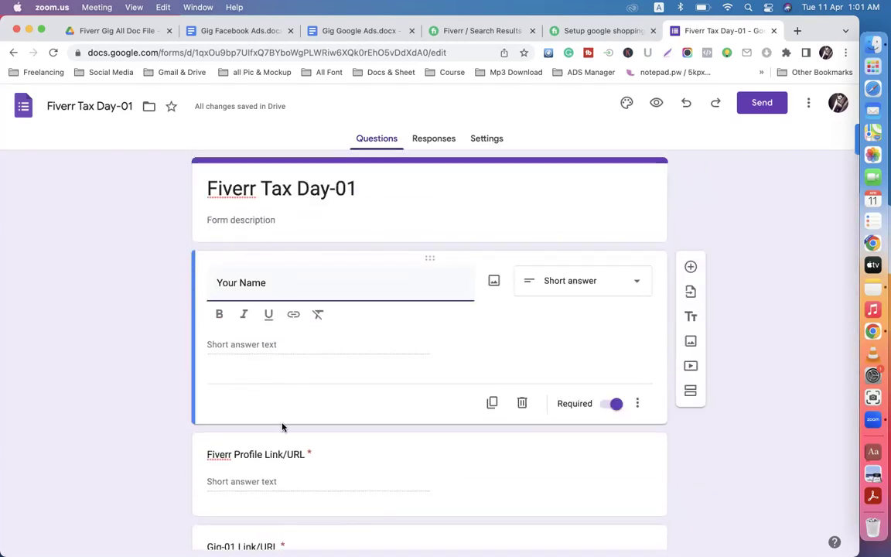
scroll(288, 414, down, 10)
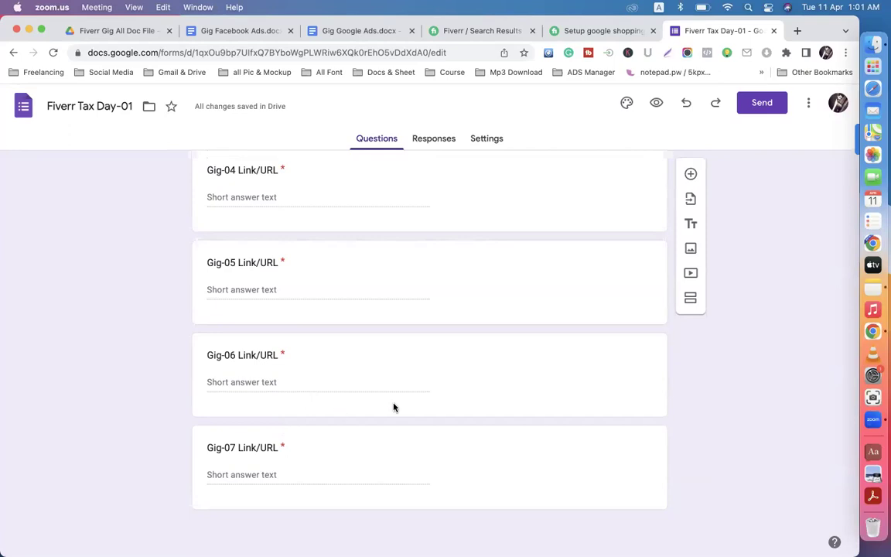
scroll(351, 400, up, 10)
scroll(350, 401, up, 1)
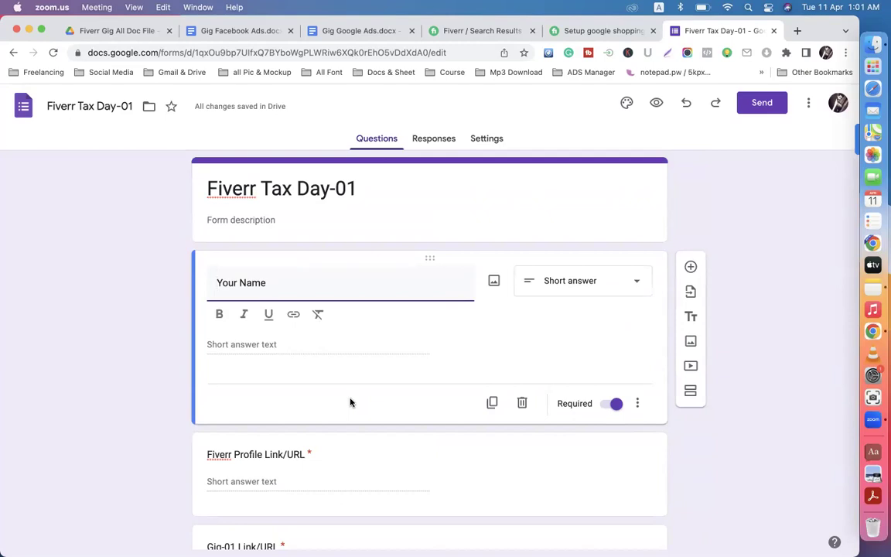
scroll(351, 402, down, 10)
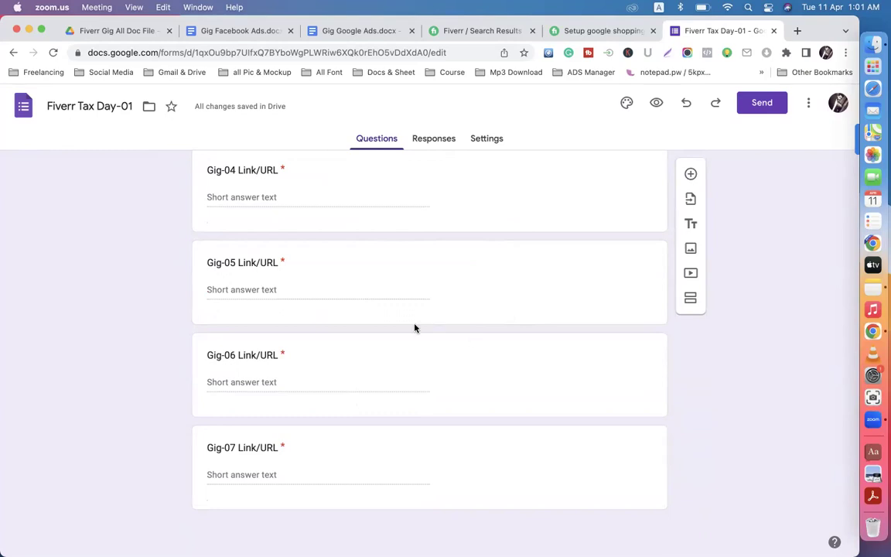
scroll(415, 328, up, 15)
scroll(415, 328, down, 15)
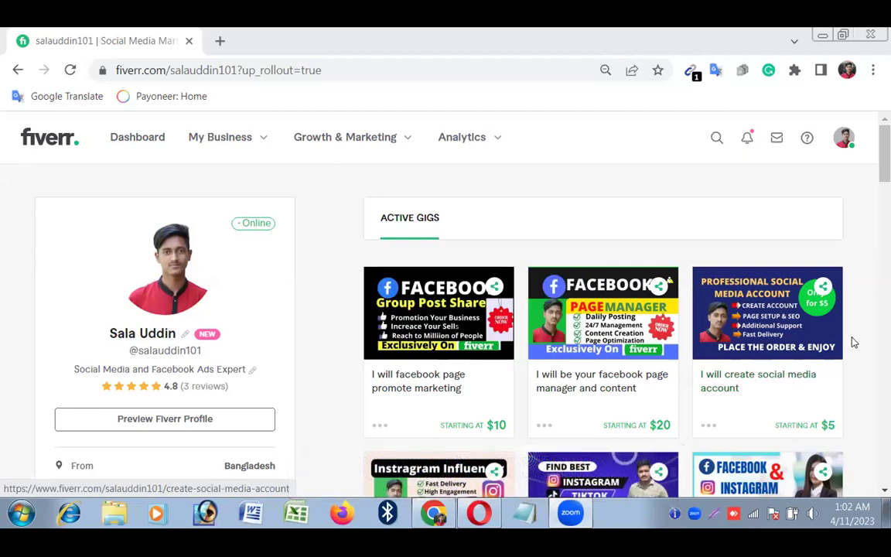
- Look over the active gigs on the seller's Fiverr profile and open the Gigs management page
scroll(445, 247, down, 5)
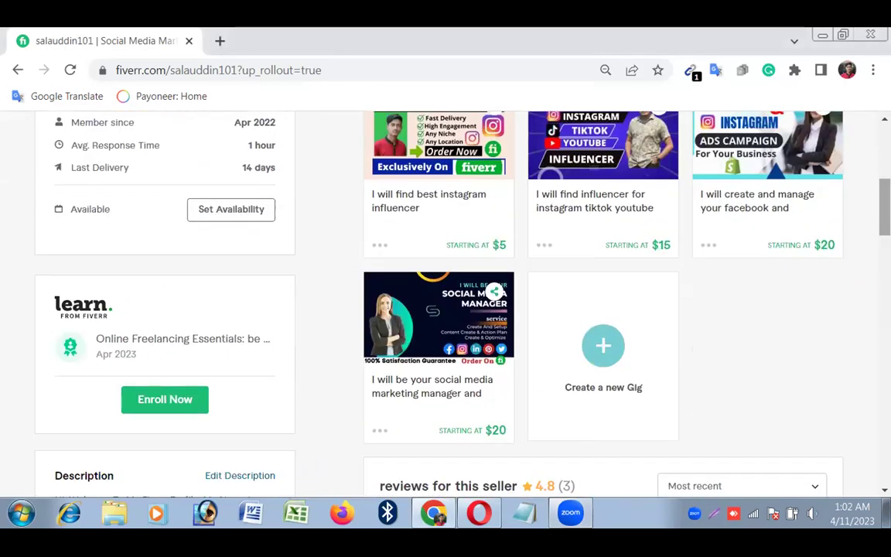
scroll(445, 248, up, 5)
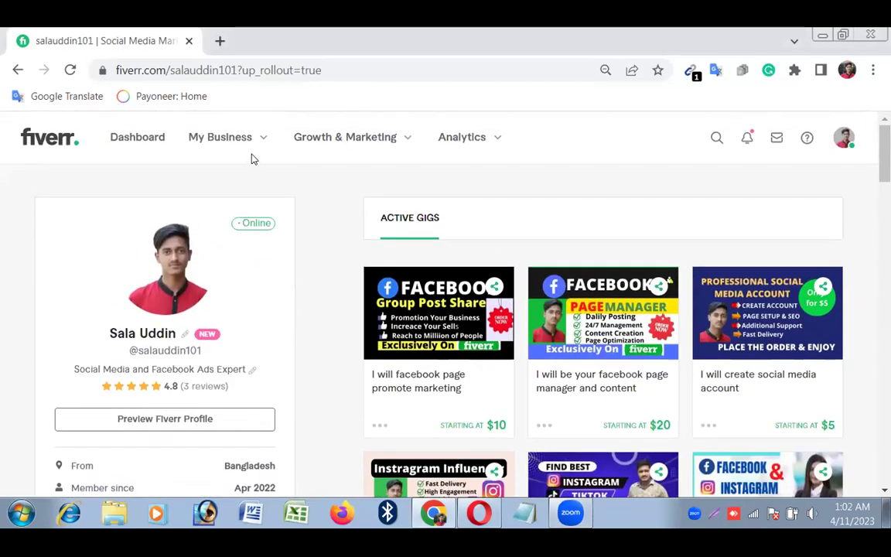
click(243, 136)
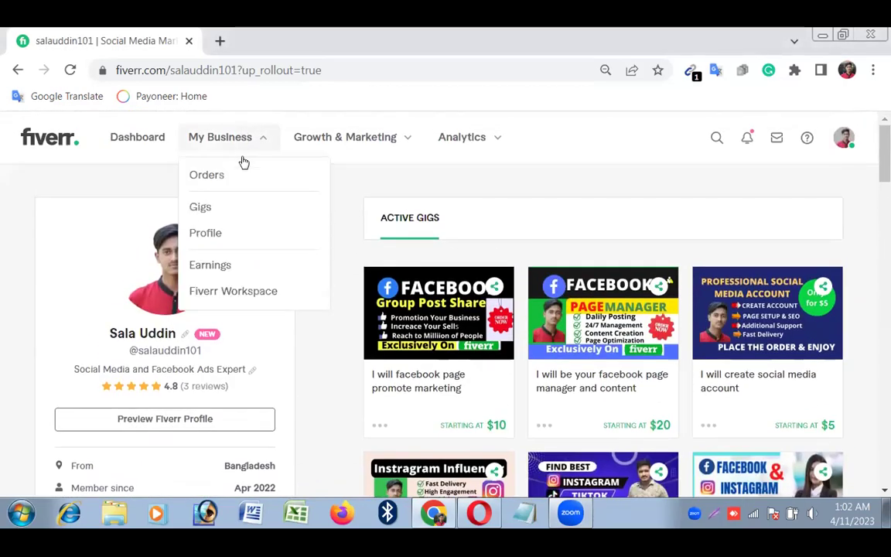
click(233, 207)
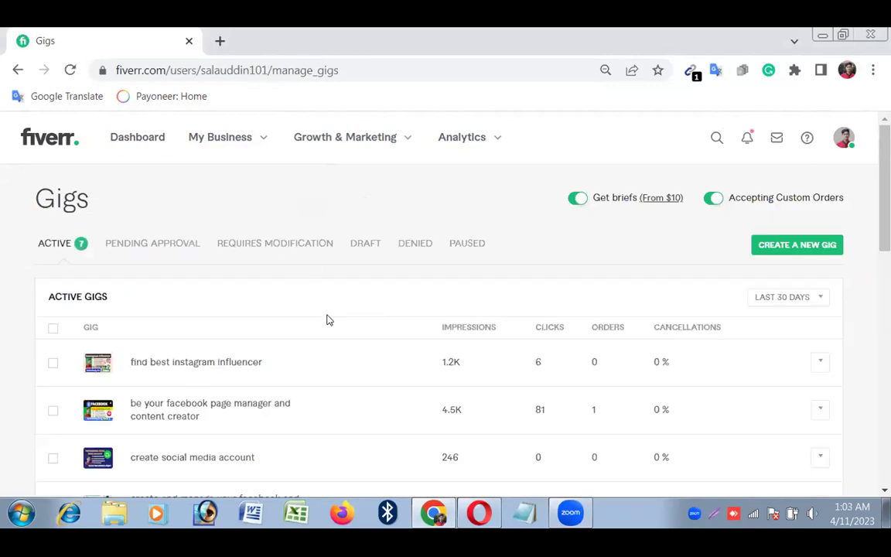
- Examine the impressions, clicks, orders and cancellations of each active gig for the last 30 days
scroll(328, 318, down, 3)
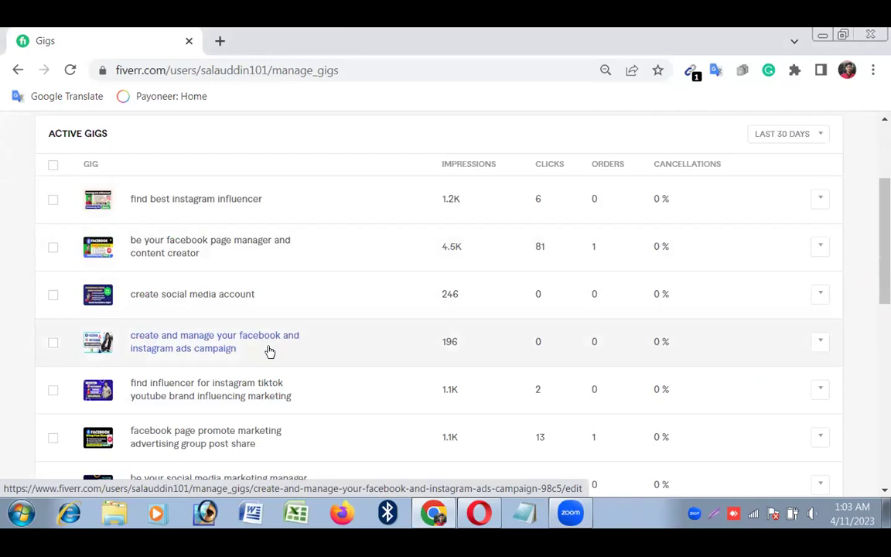
scroll(276, 359, down, 1)
scroll(276, 359, down, 1)
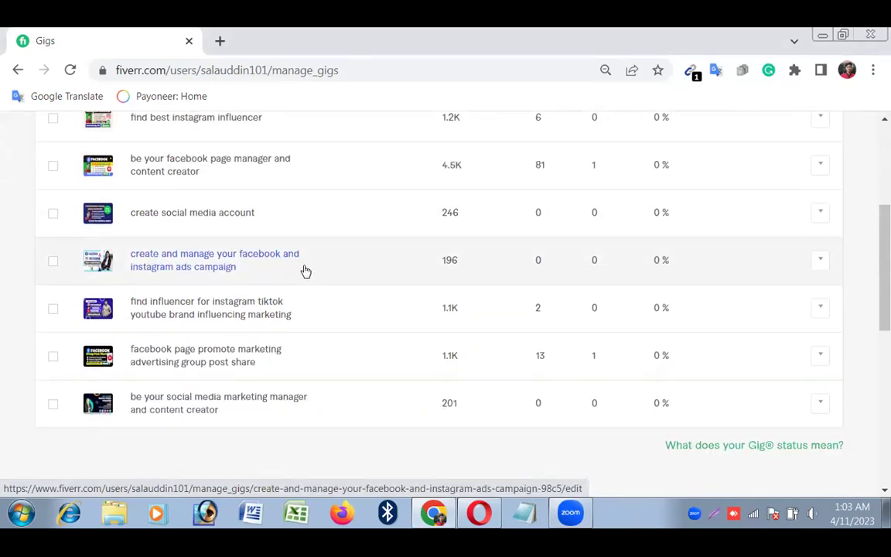
scroll(303, 270, down, 2)
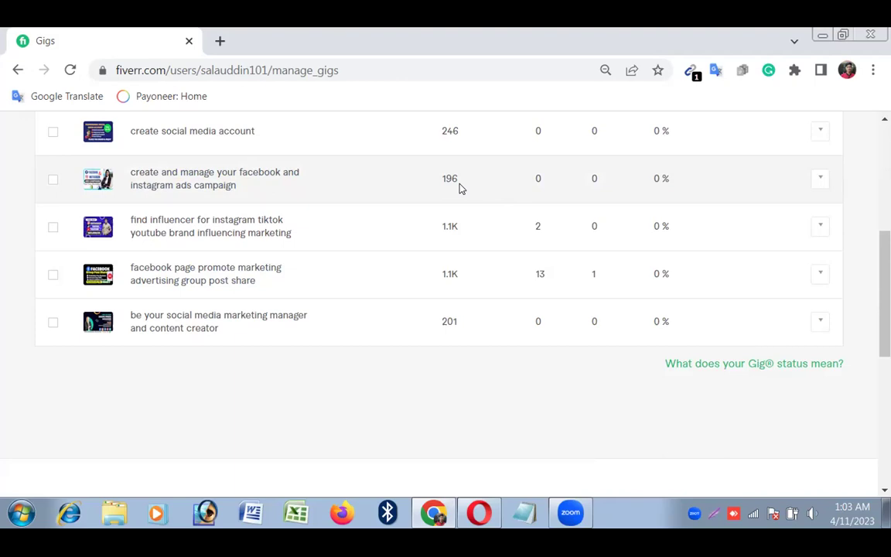
scroll(459, 188, up, 5)
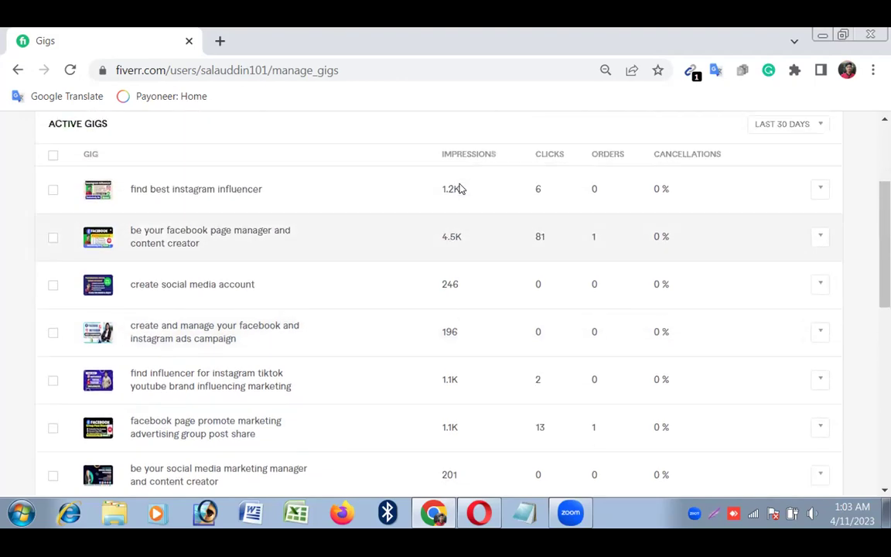
scroll(459, 188, down, 3)
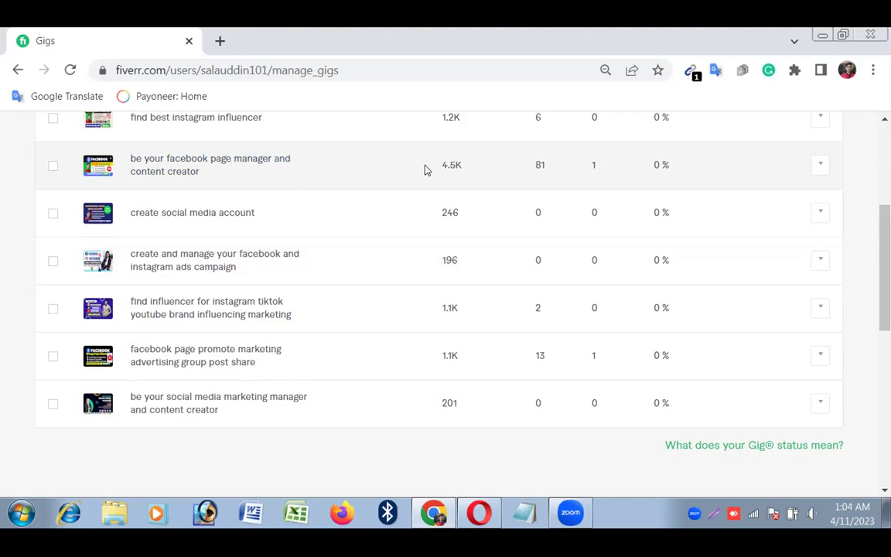
scroll(424, 169, down, 1)
scroll(424, 169, up, 2)
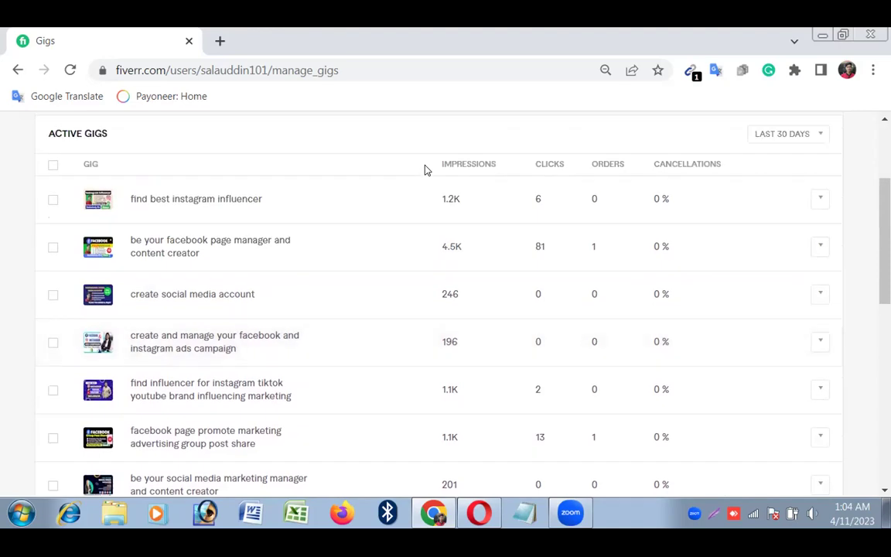
scroll(424, 169, down, 1)
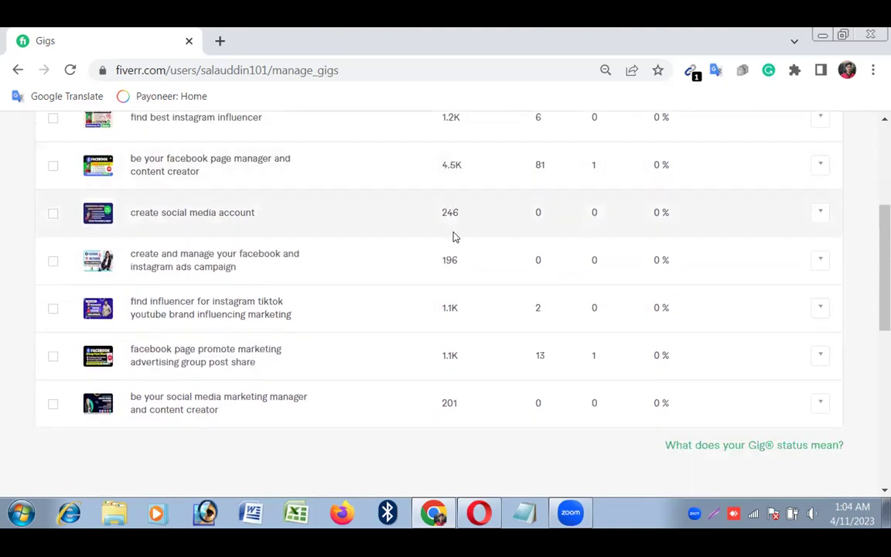
scroll(454, 237, down, 1)
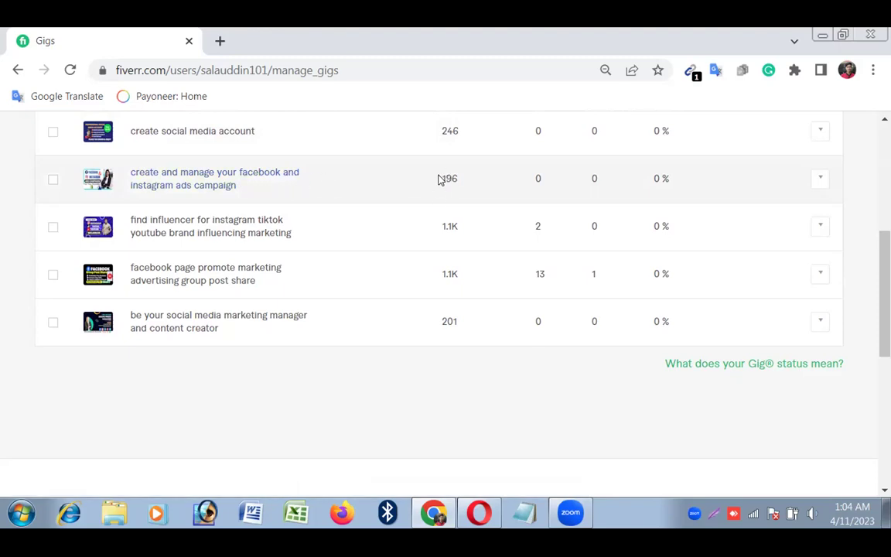
scroll(424, 189, up, 1)
scroll(424, 189, up, 1)
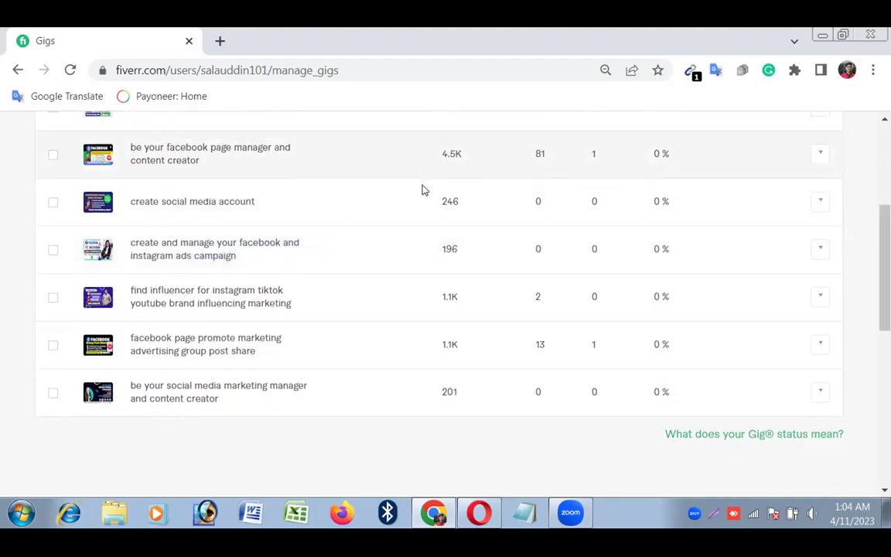
scroll(424, 191, down, 2)
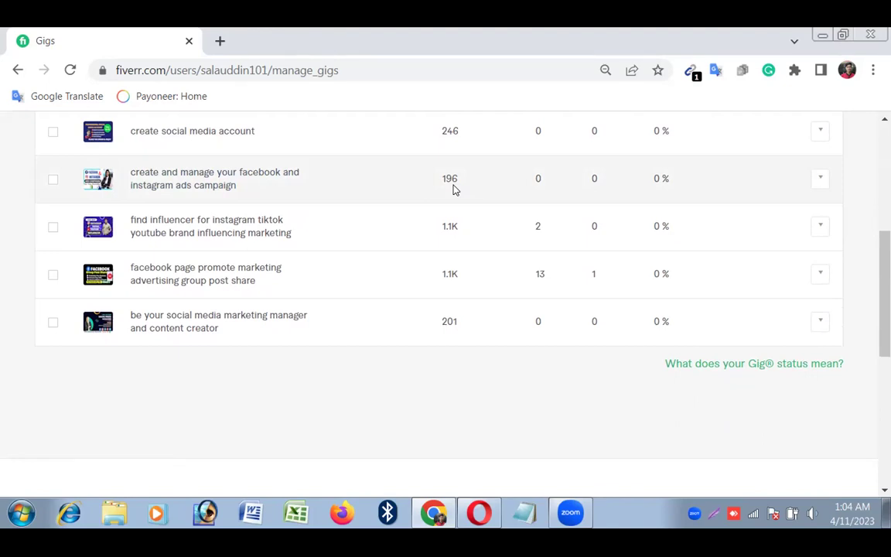
scroll(503, 154, up, 3)
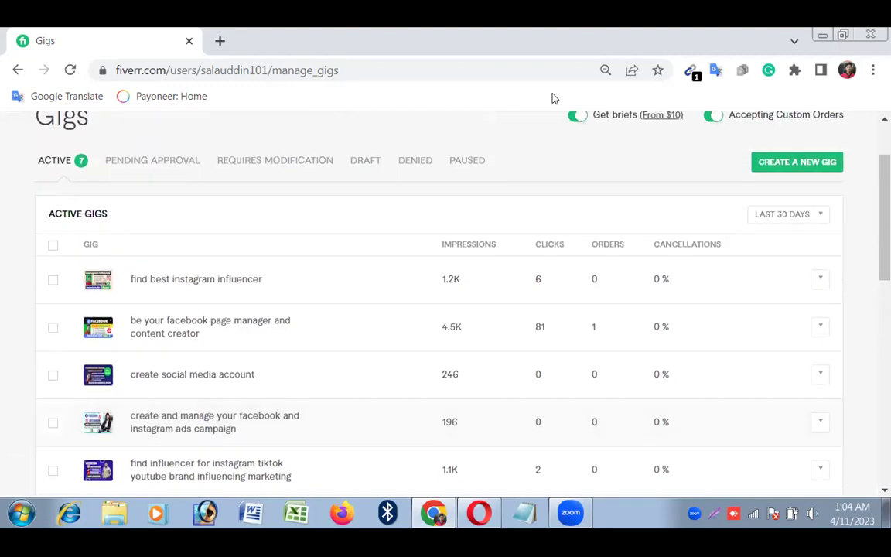